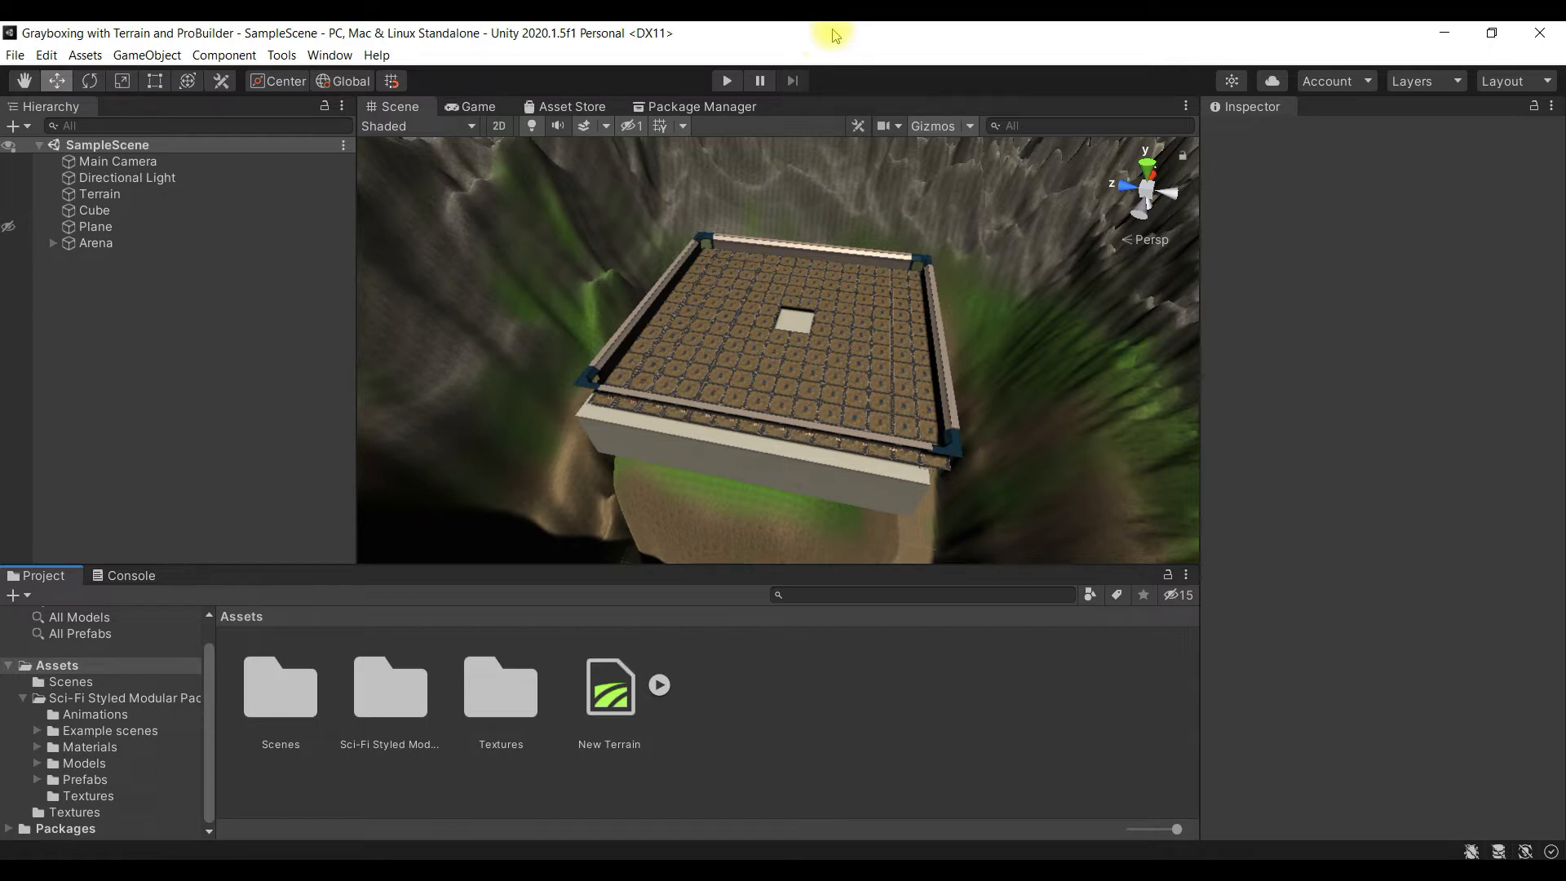
scroll(881, 411, up, 1)
scroll(880, 410, down, 1)
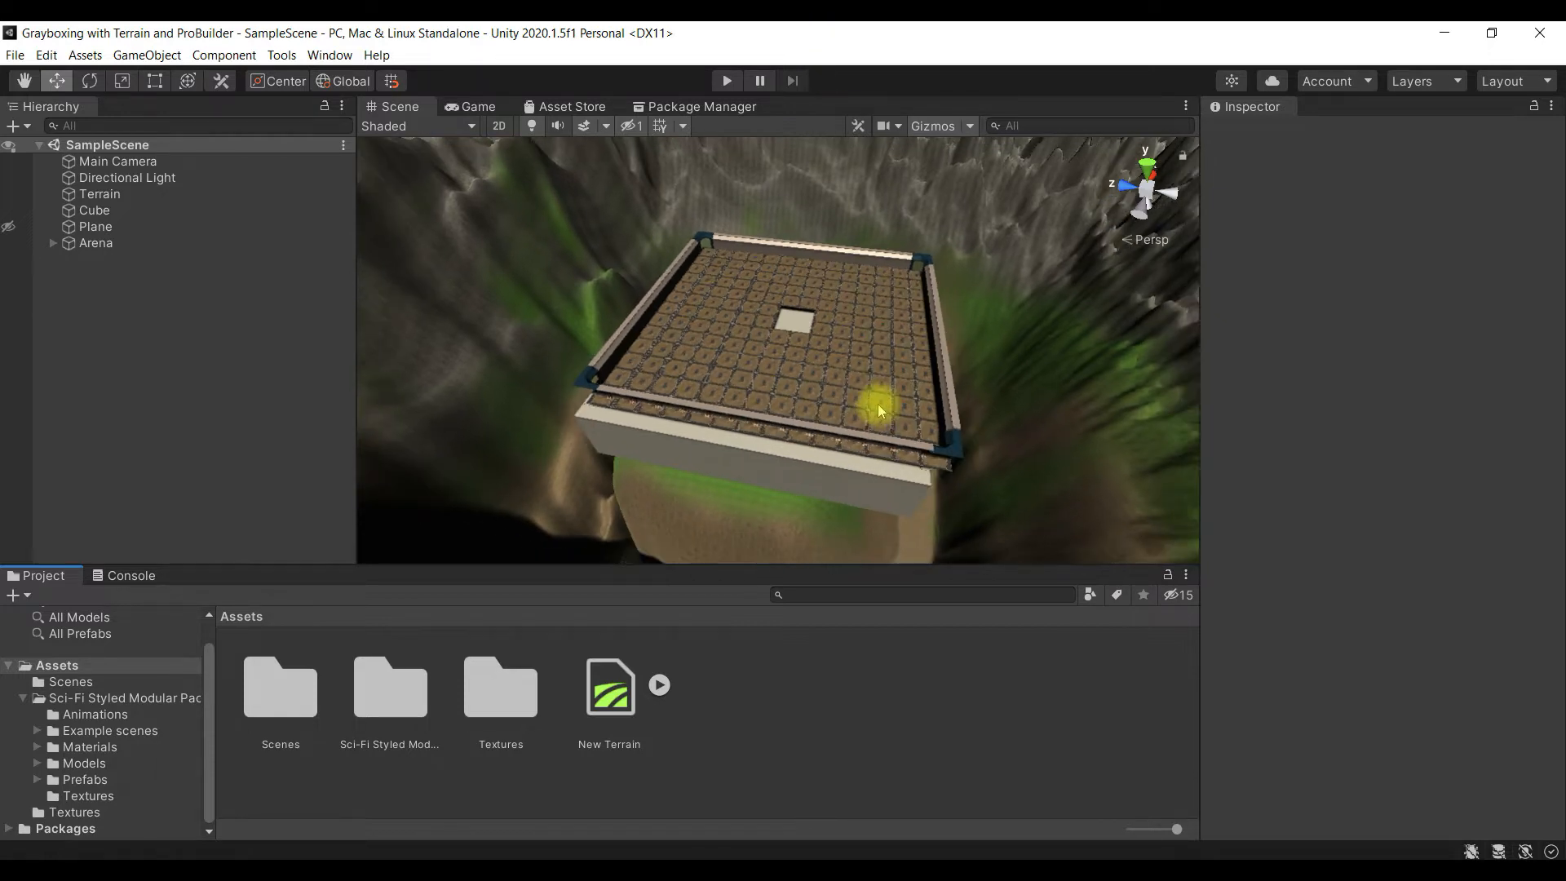
scroll(877, 408, up, 4)
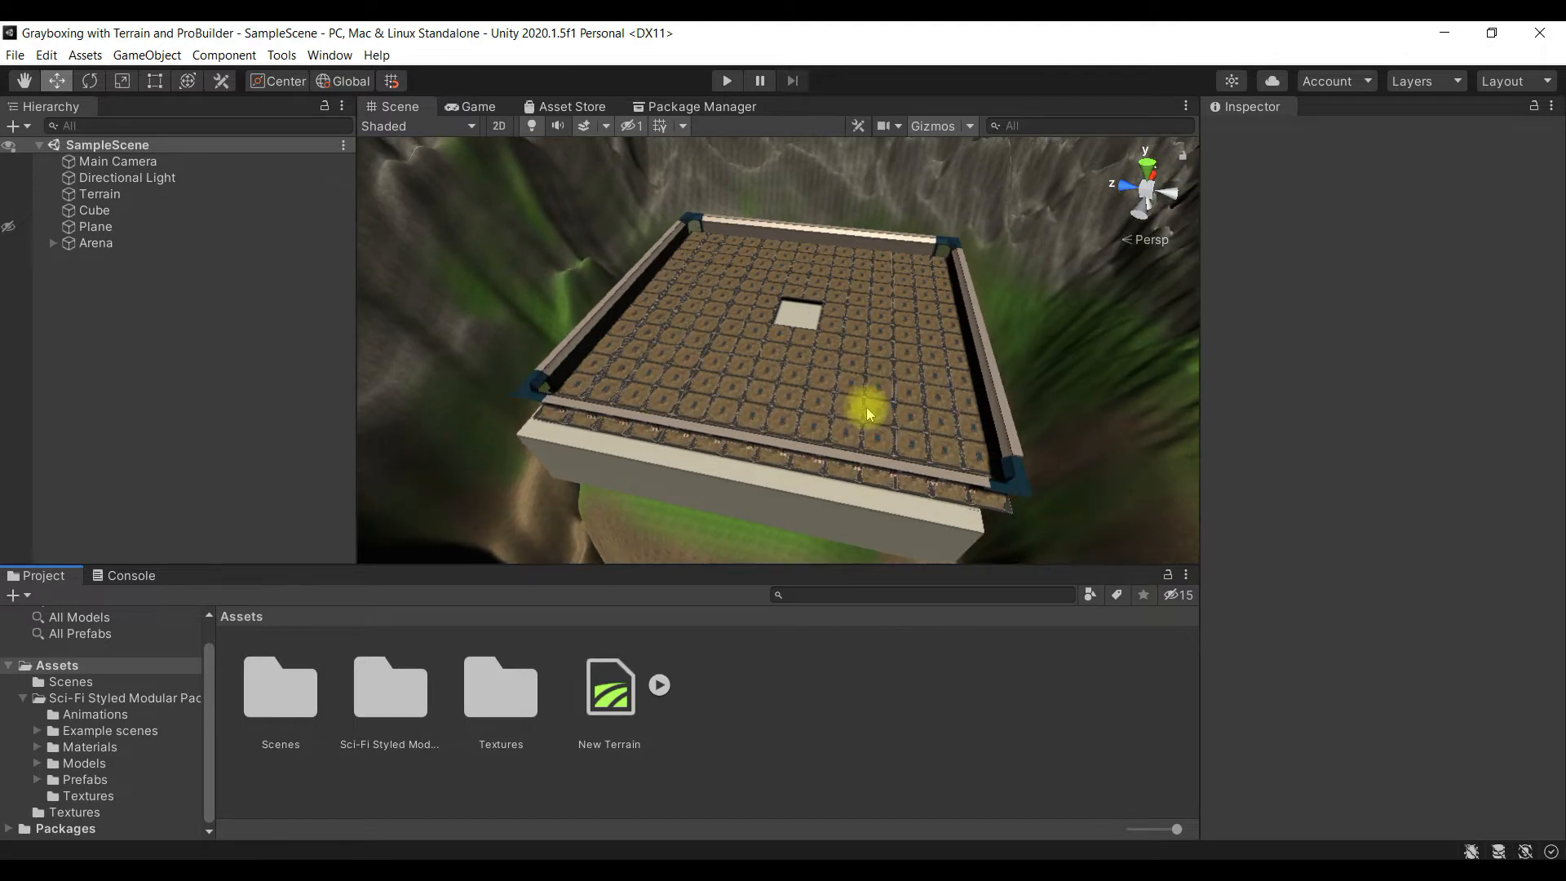
scroll(868, 413, down, 1)
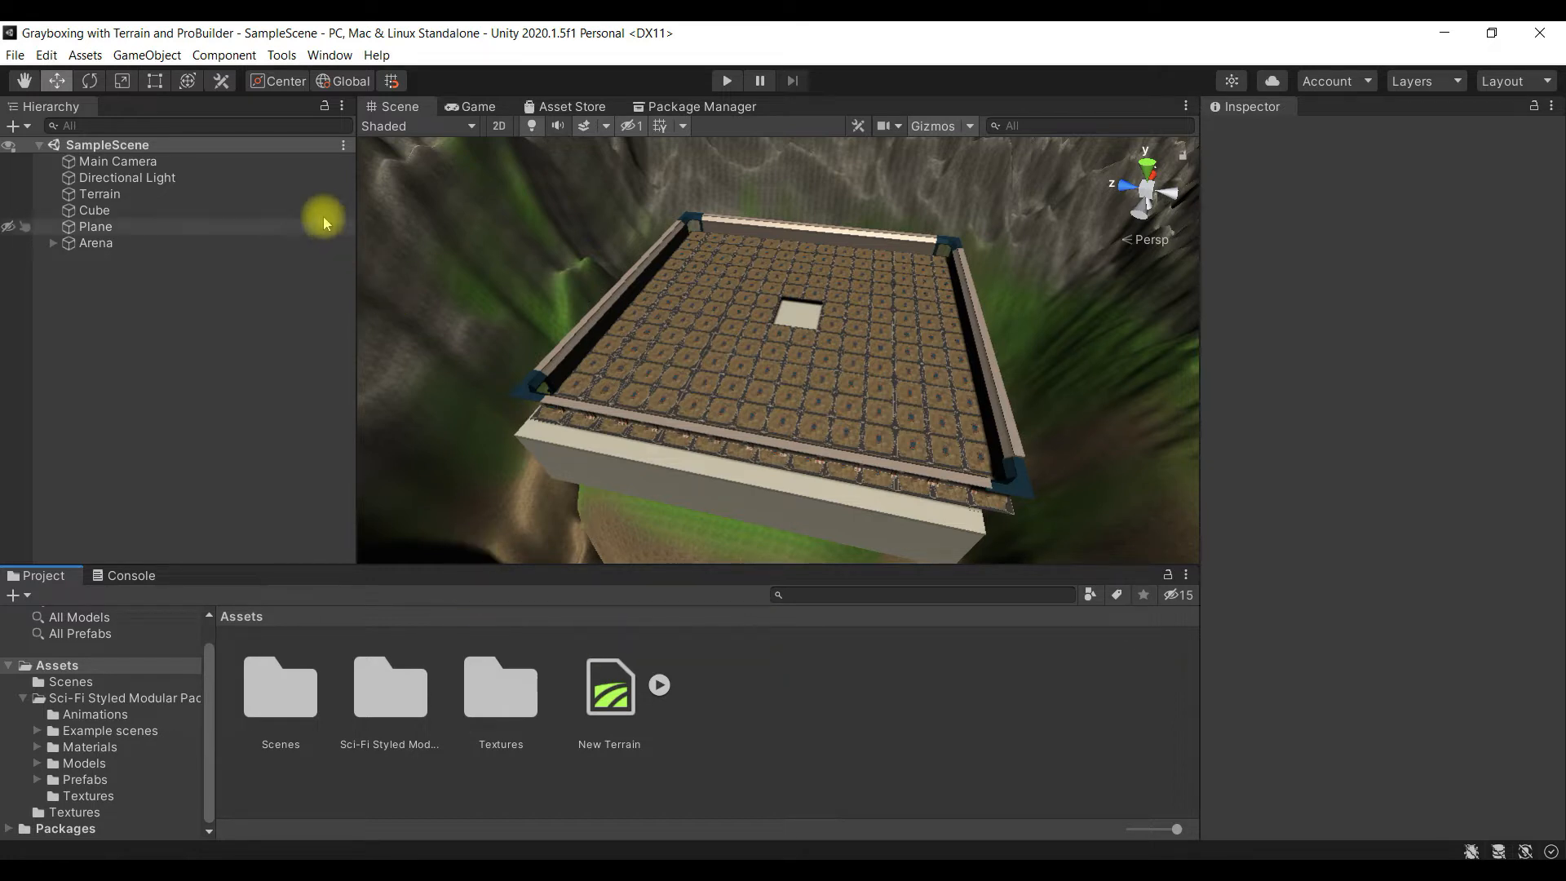
click(48, 54)
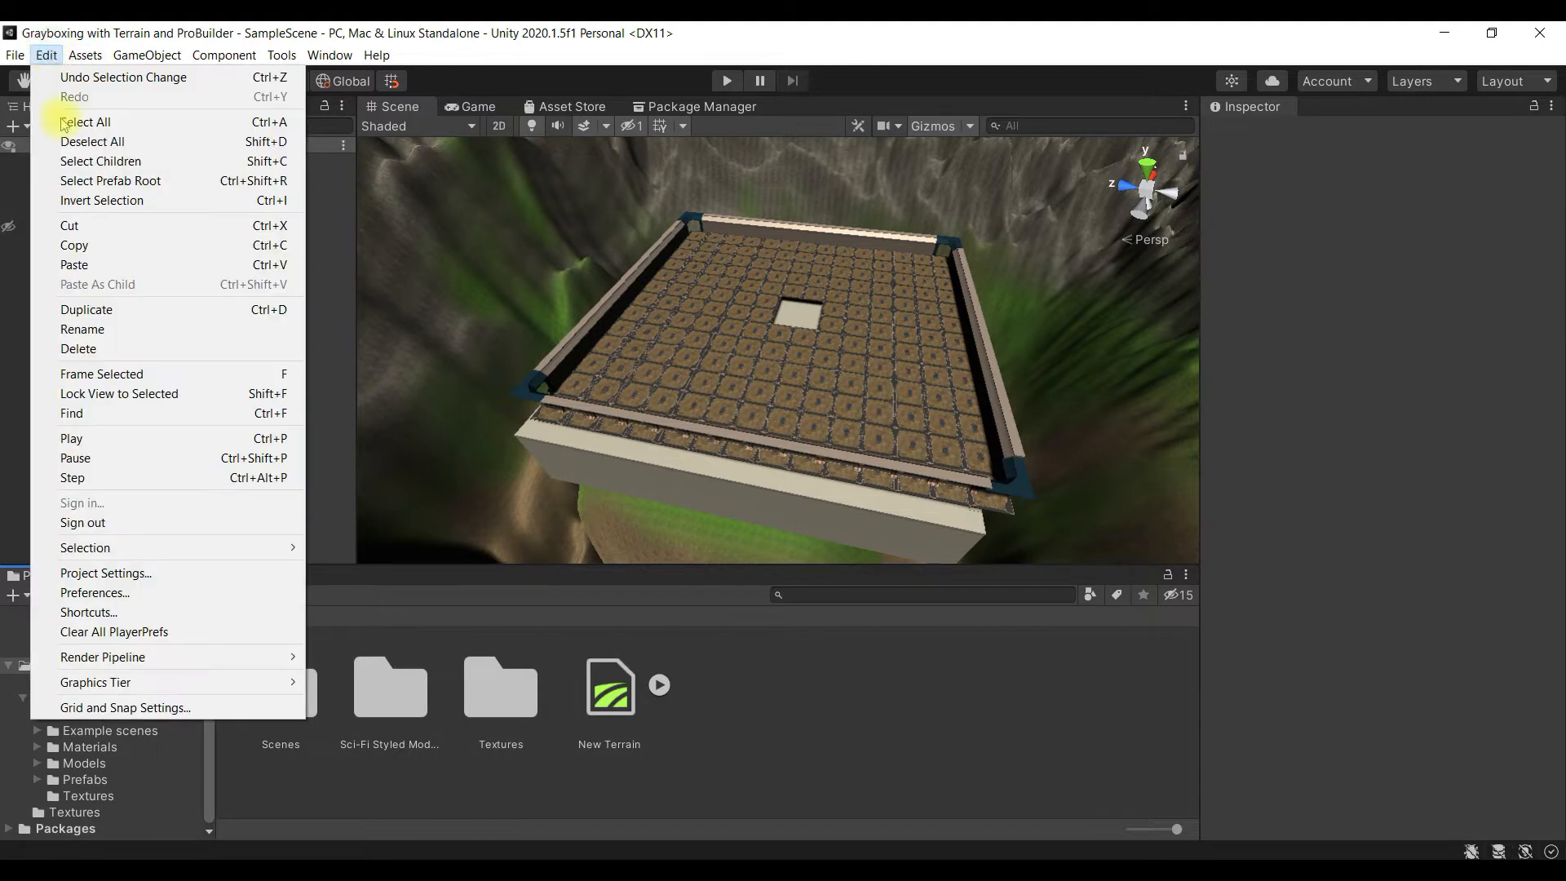
mouse_move(178, 681)
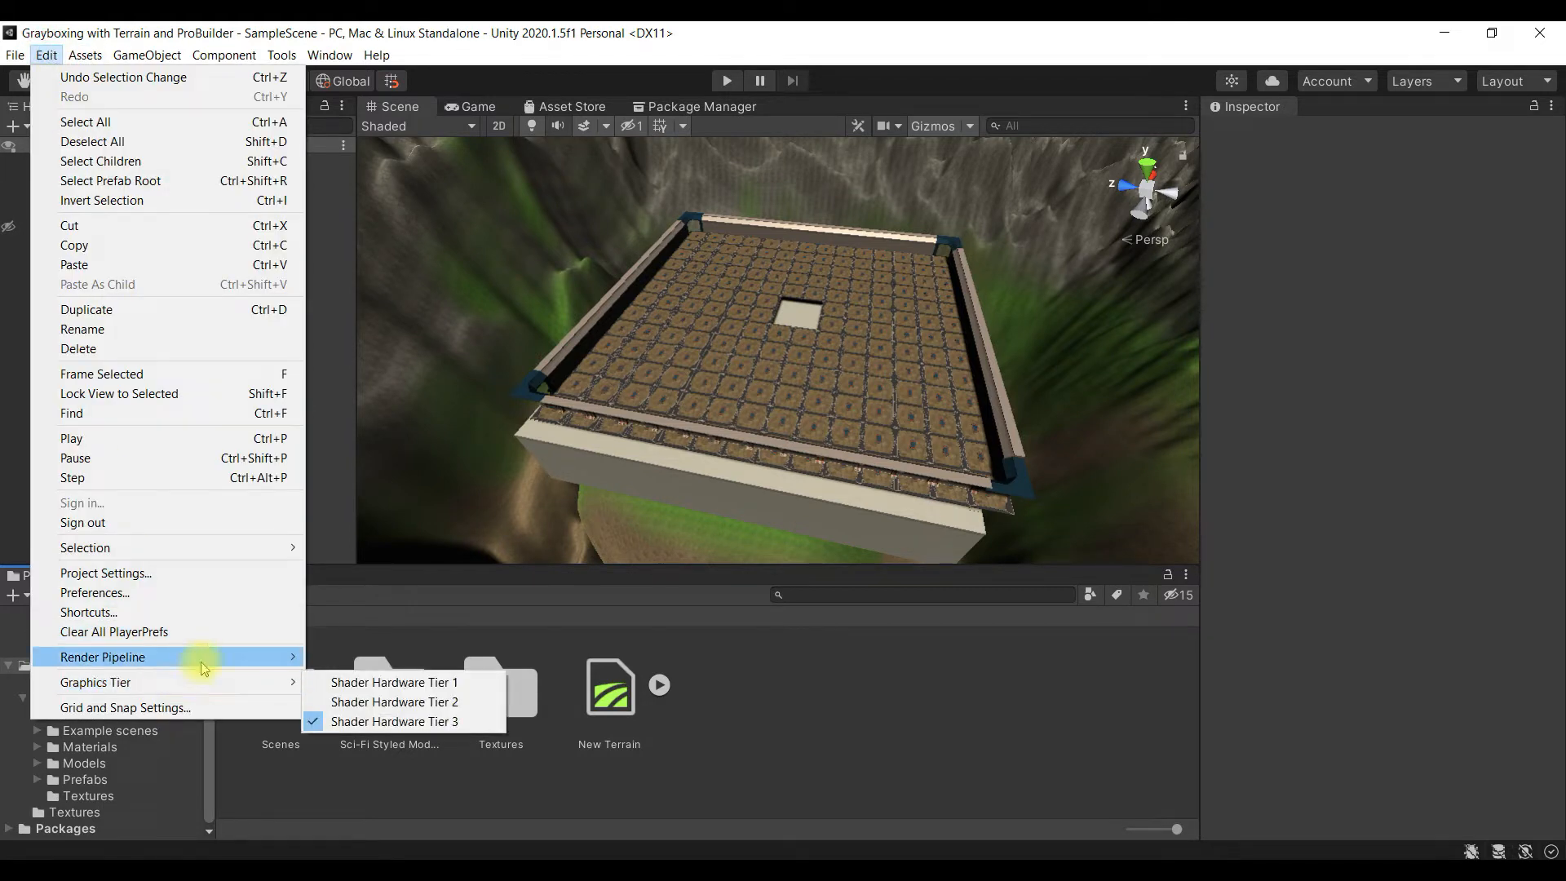
mouse_move(200, 657)
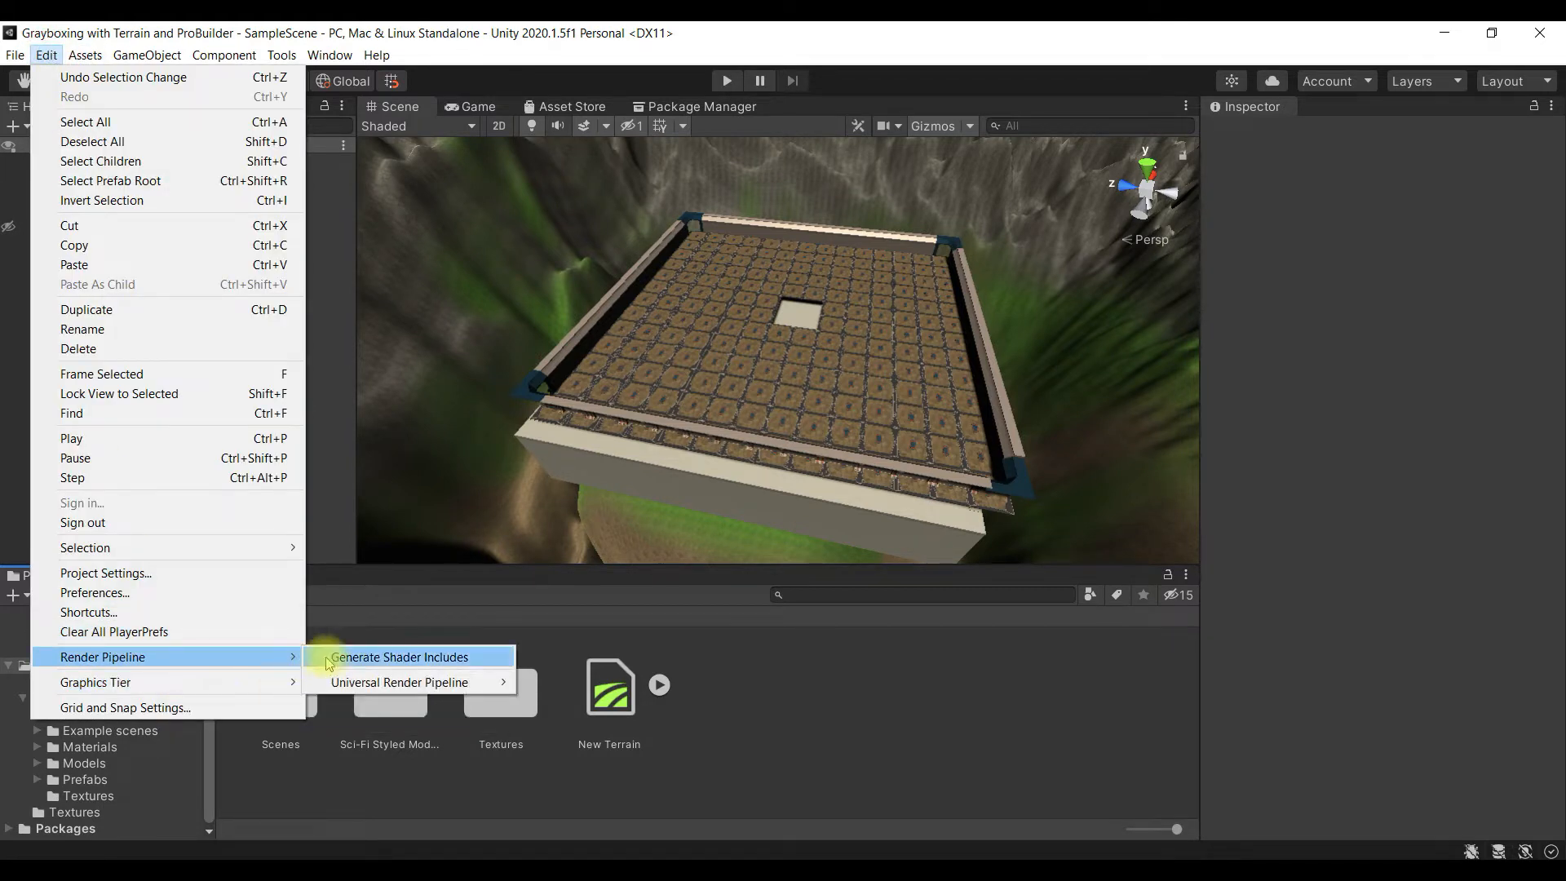
click(51, 59)
click(50, 59)
click(51, 59)
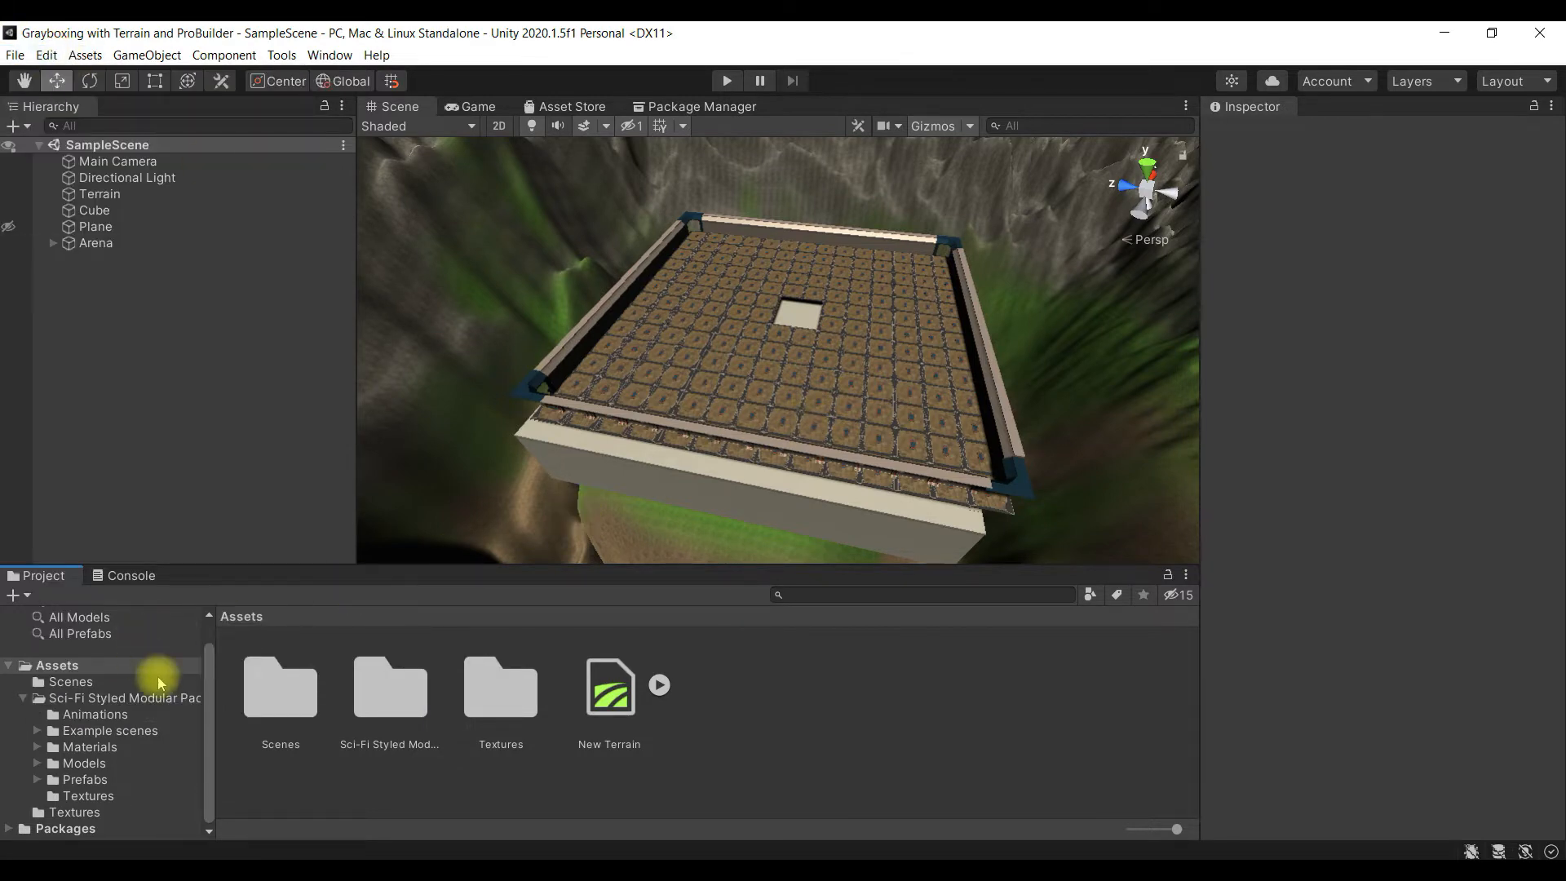
- Create a Universal Render Pipeline asset with Forward Renderer in the Assets folder, keeping its default name
click(129, 663)
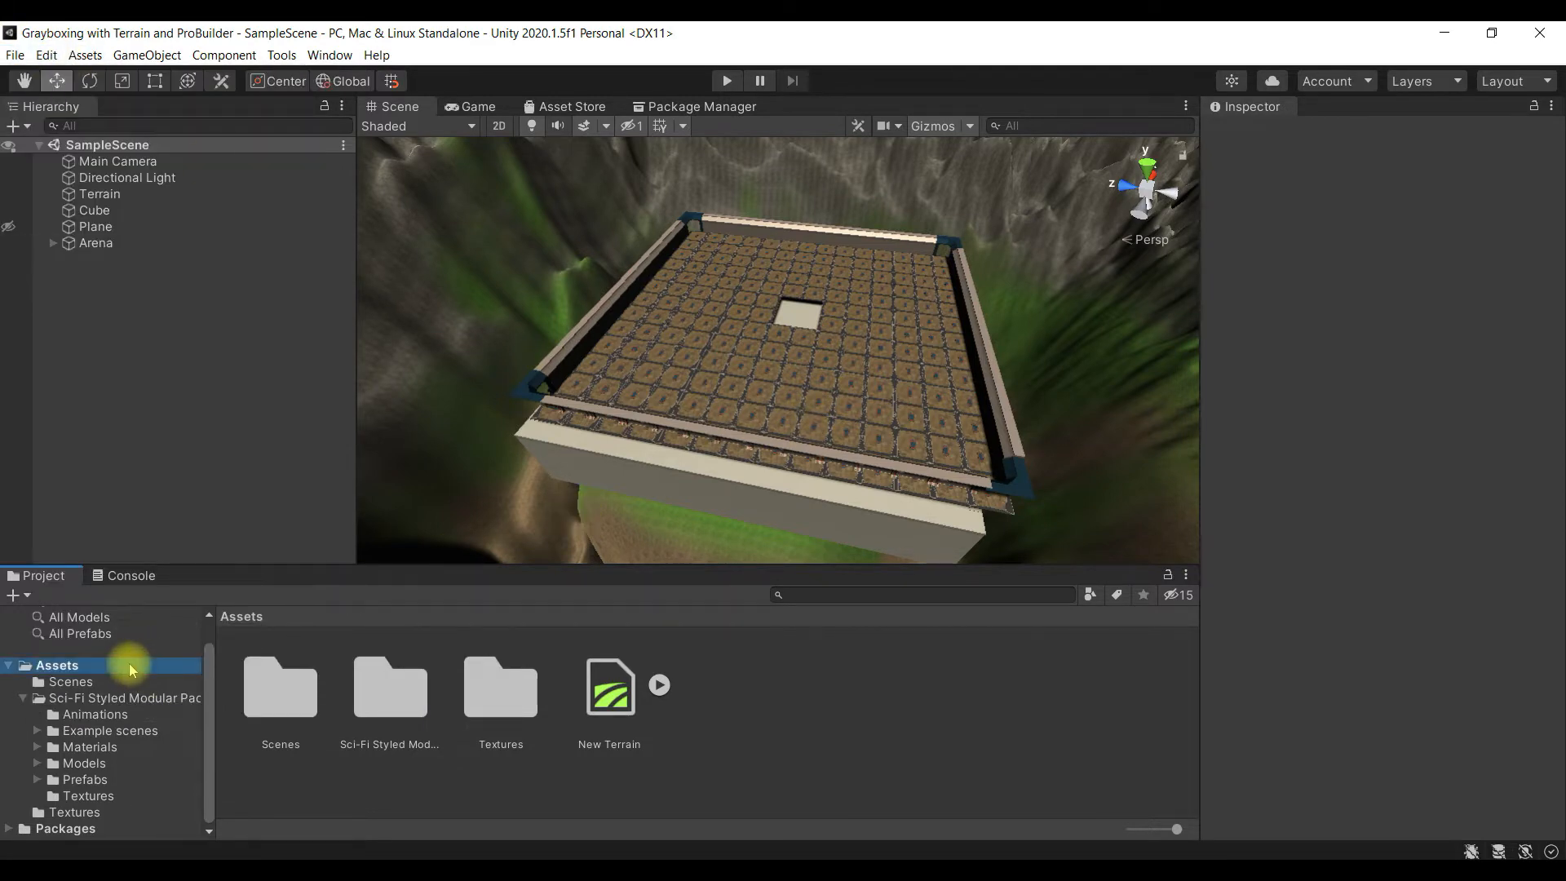
click(18, 595)
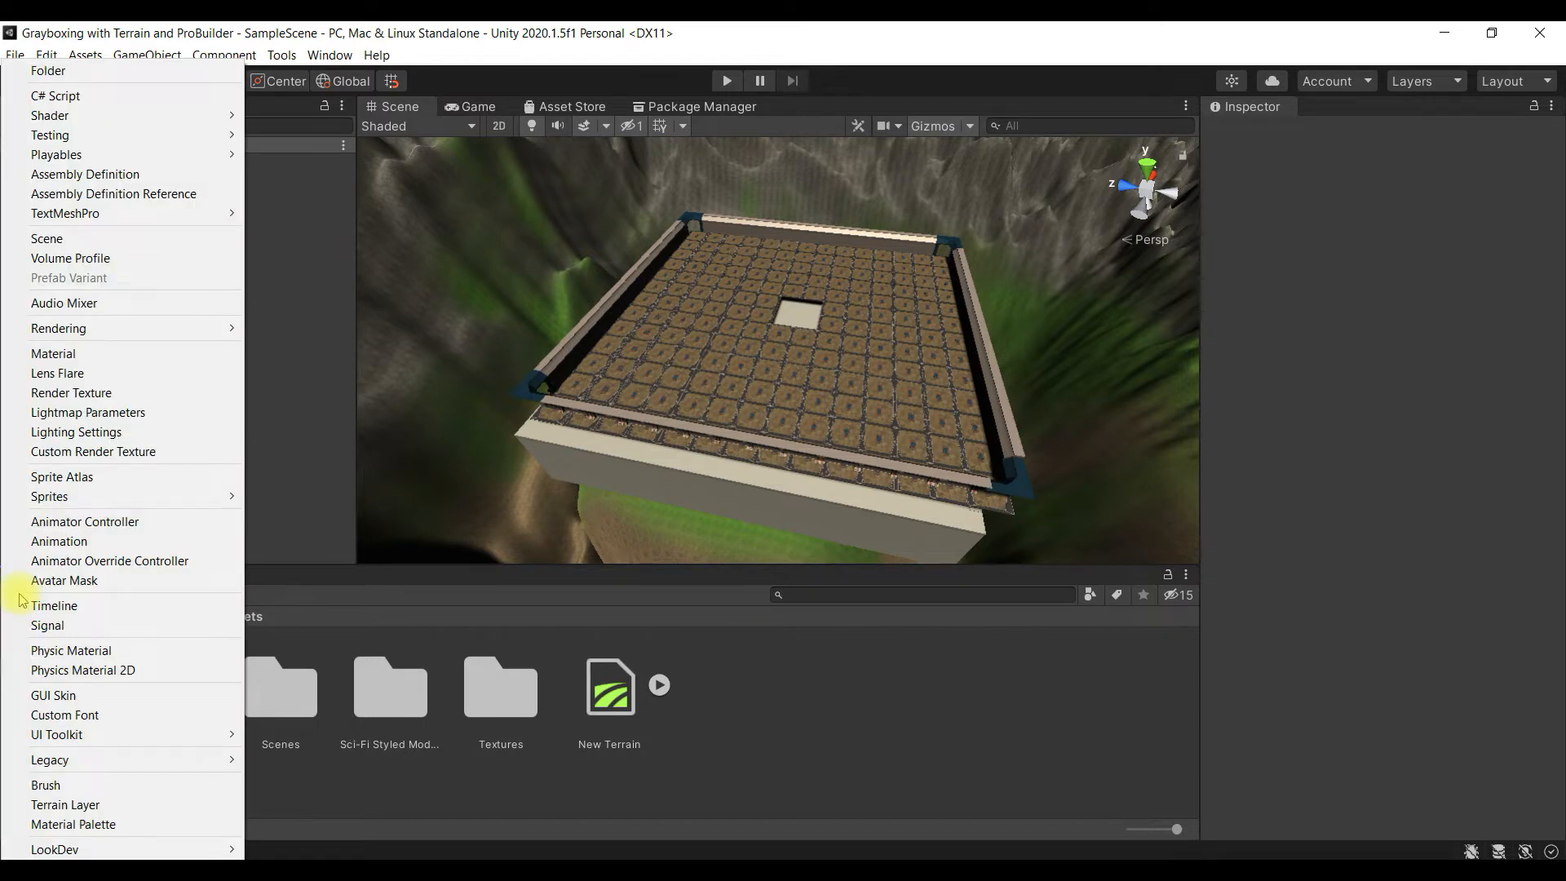
mouse_move(196, 337)
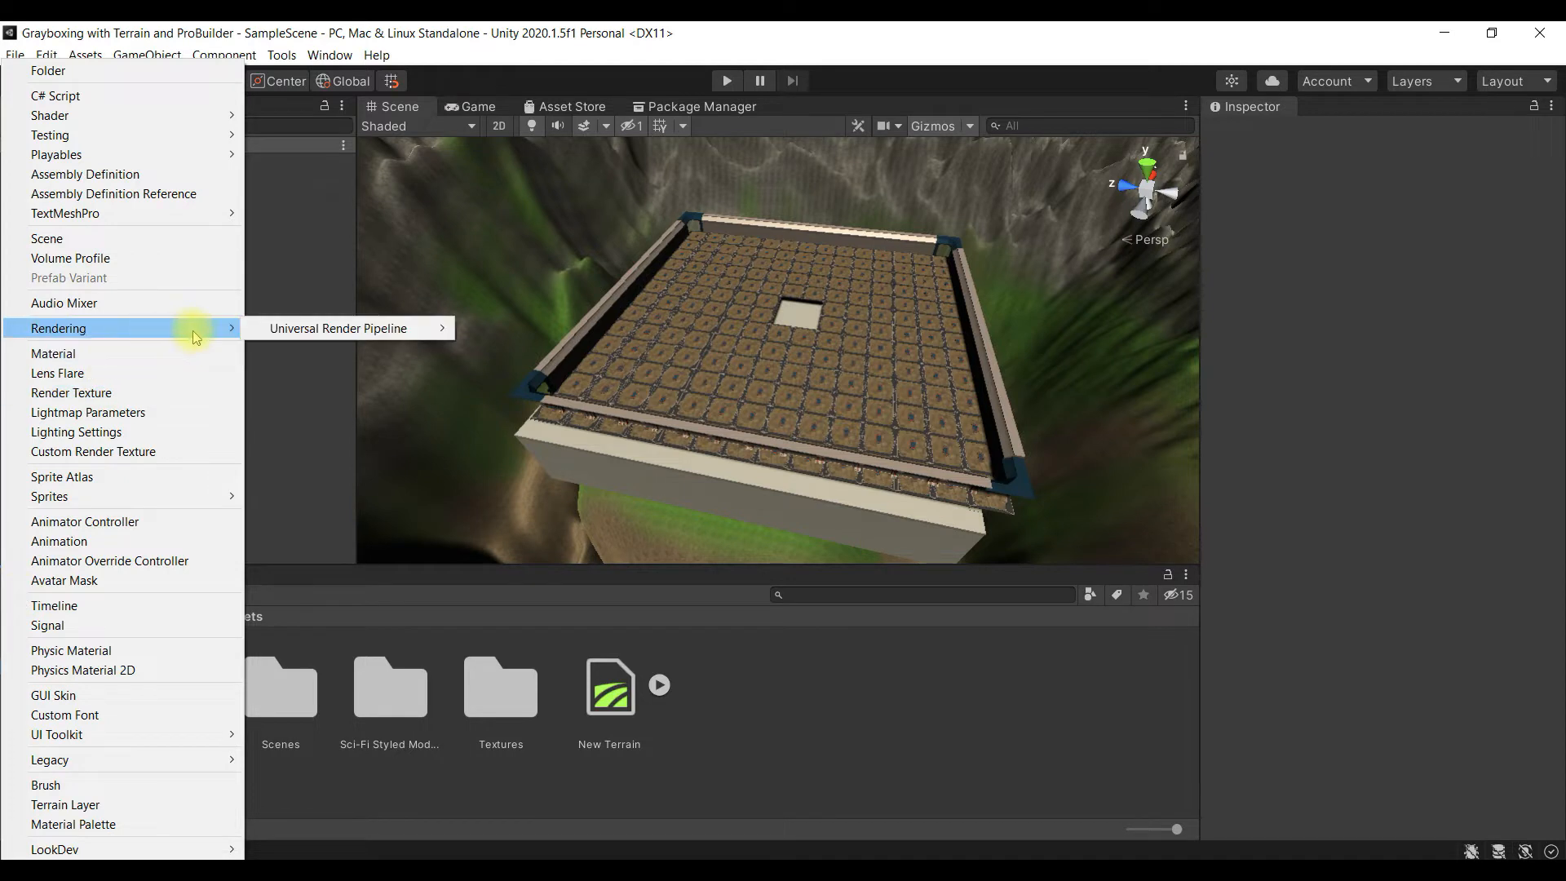
mouse_move(332, 336)
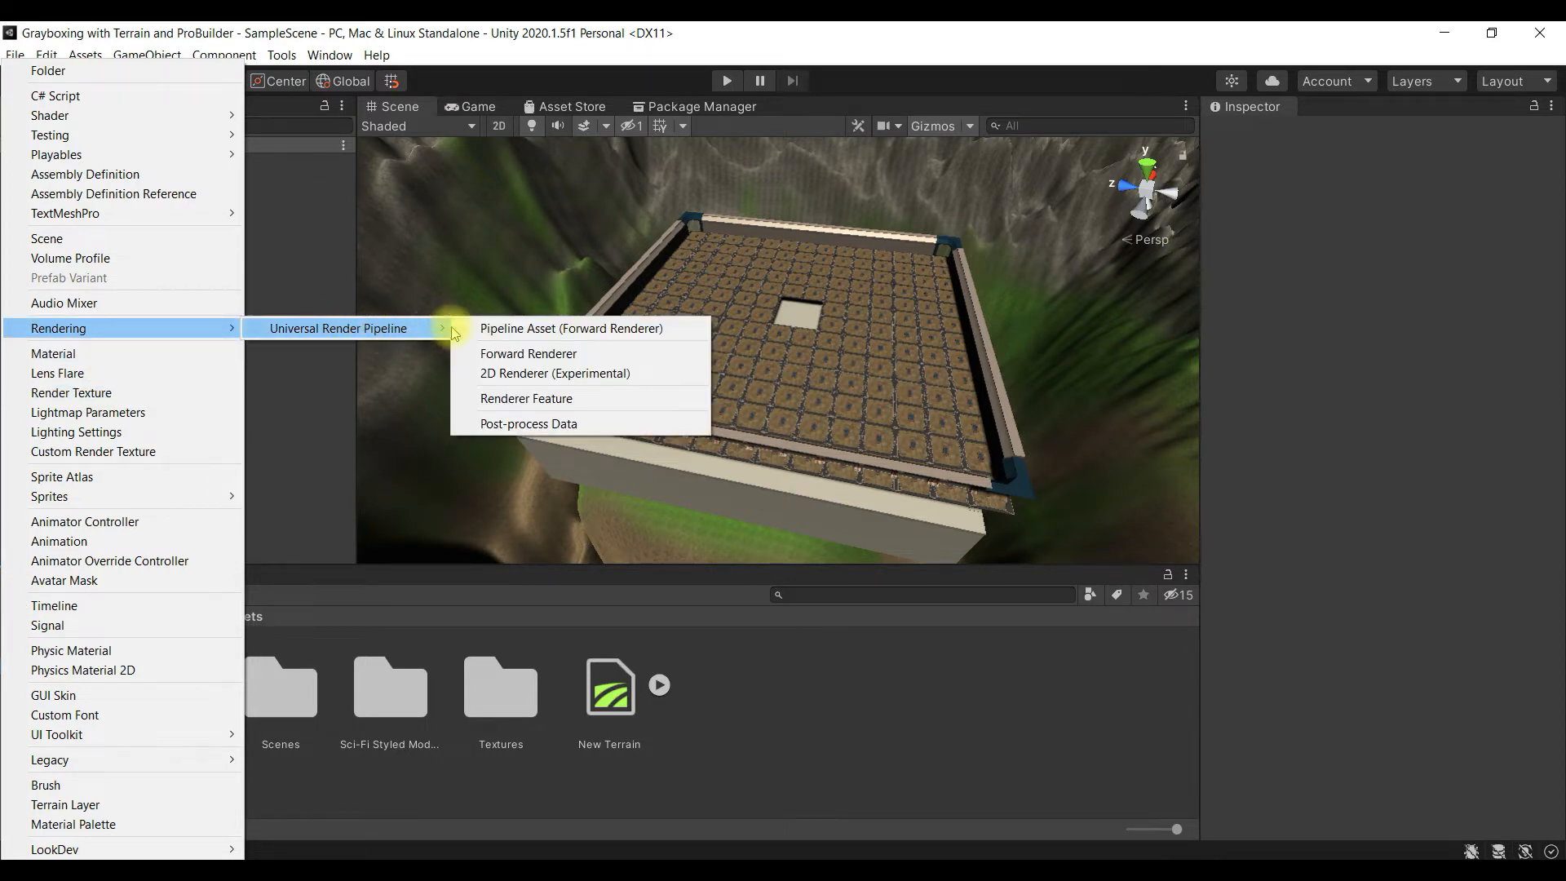
click(663, 328)
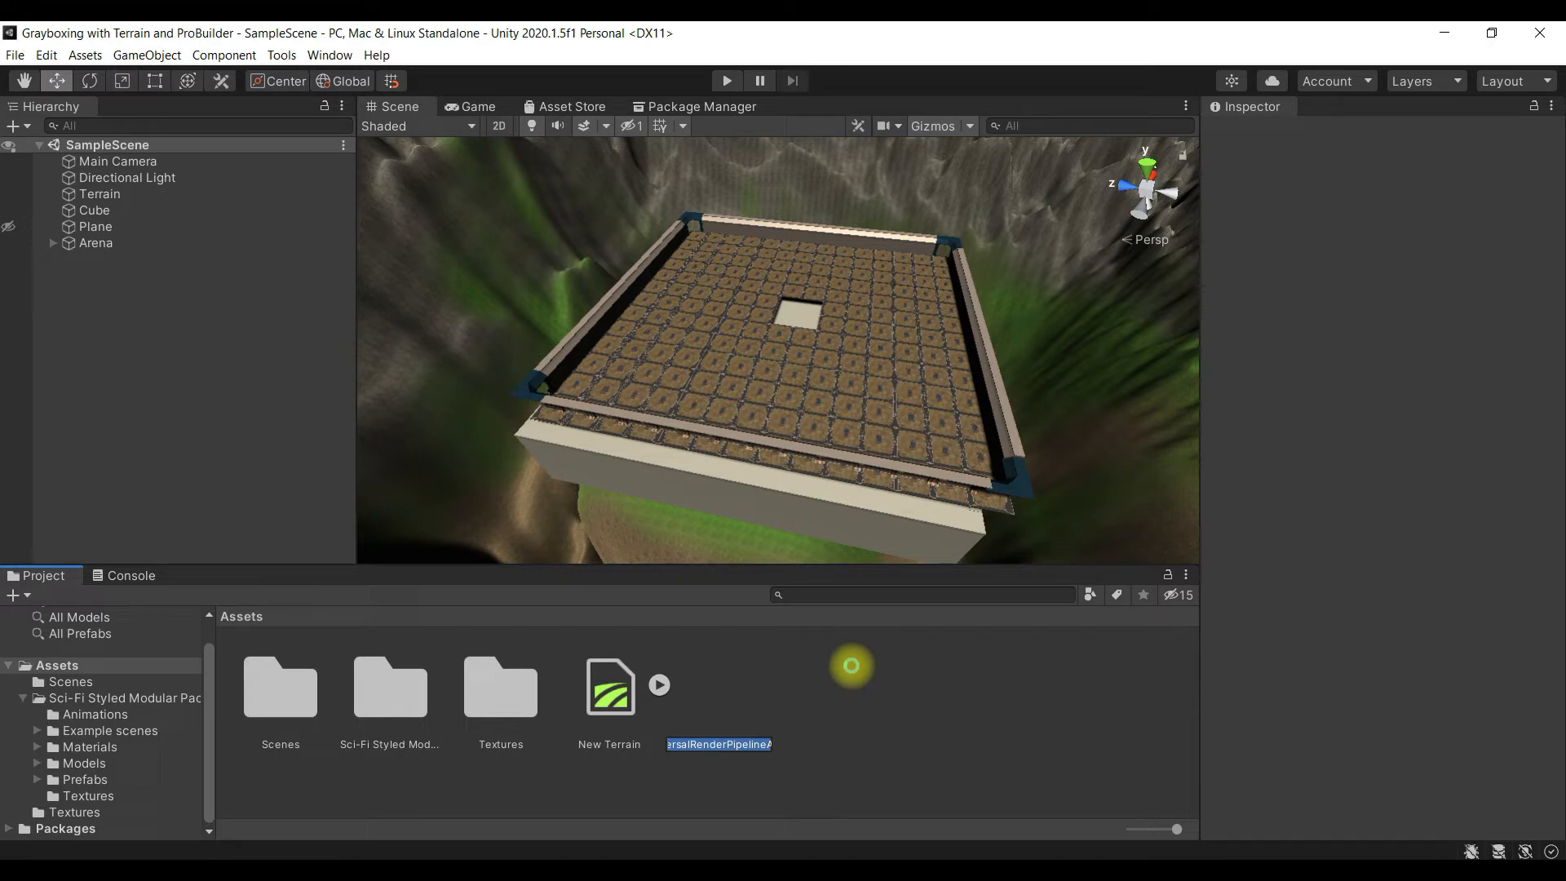
click(852, 665)
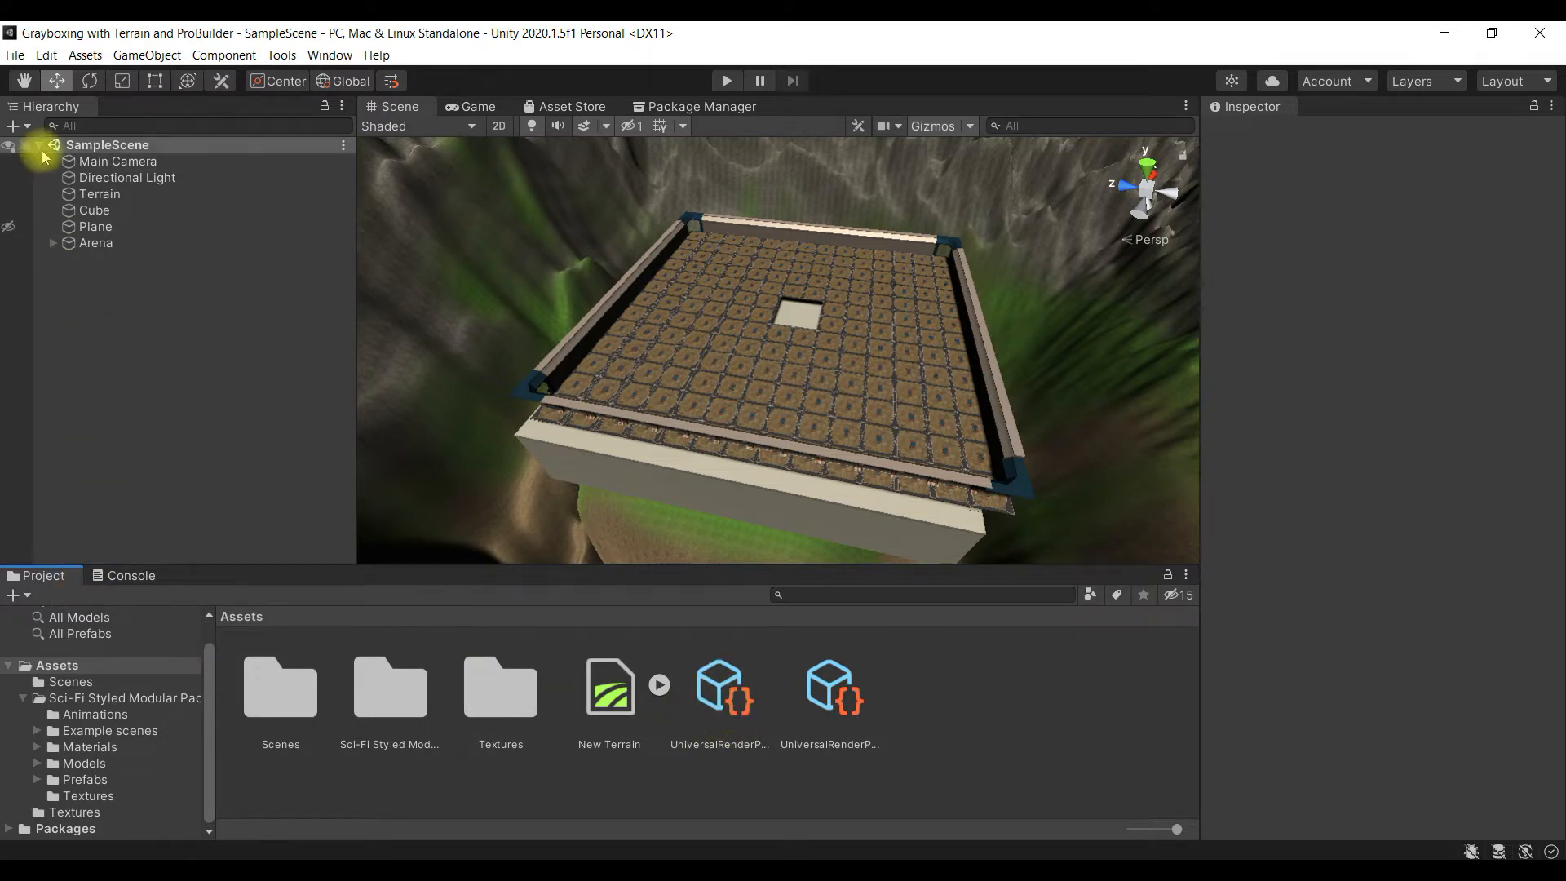
- Assign UniversalRenderPipelineAsset as the scriptable render pipeline in the project's Graphics settings and close the settings
click(46, 56)
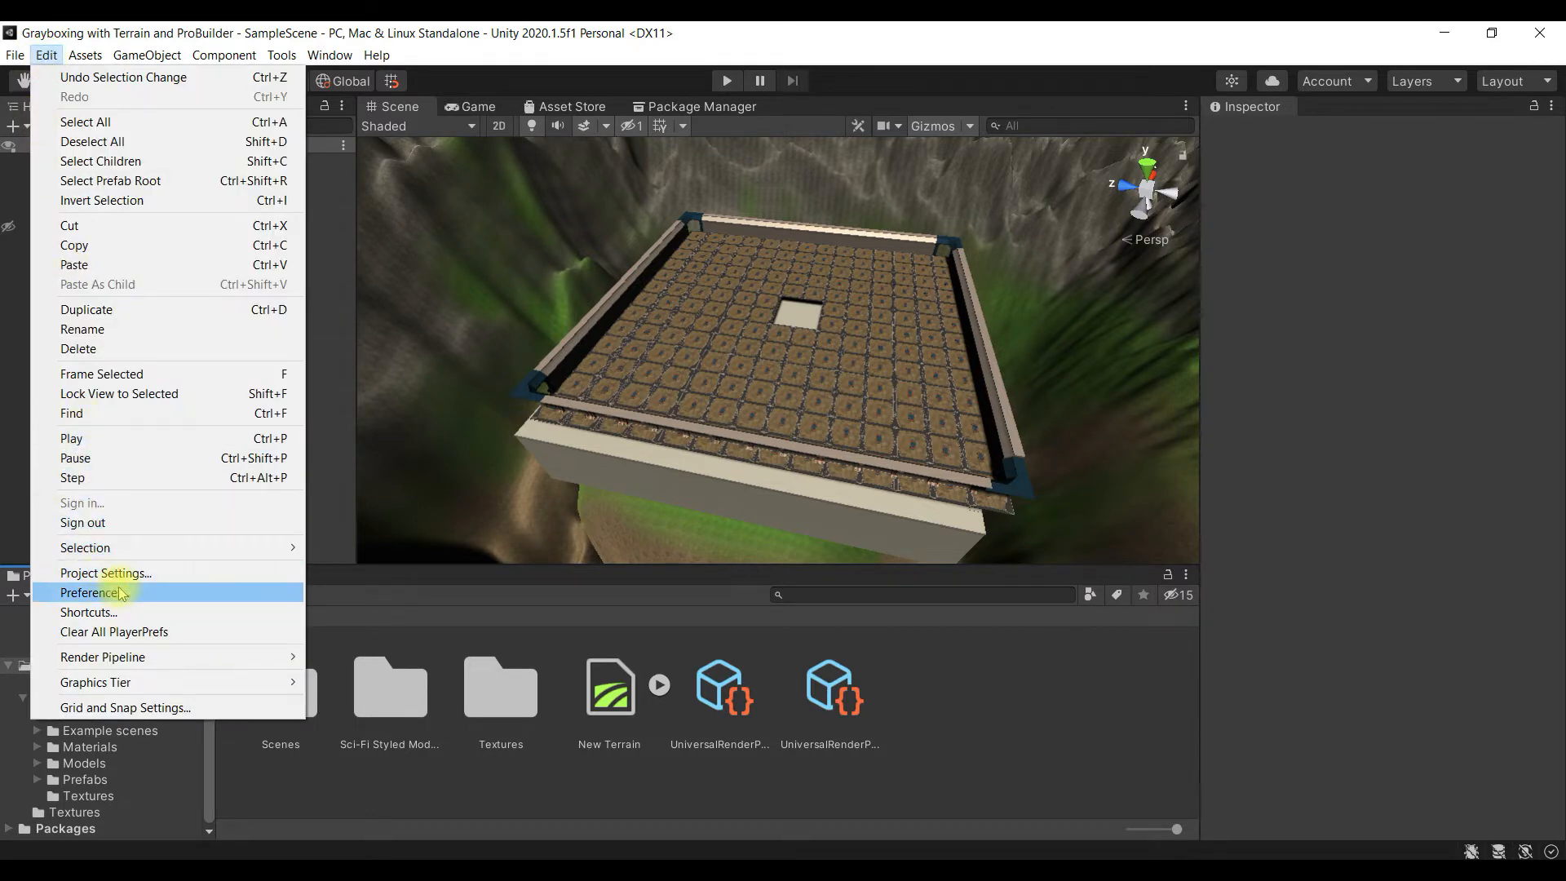
click(202, 575)
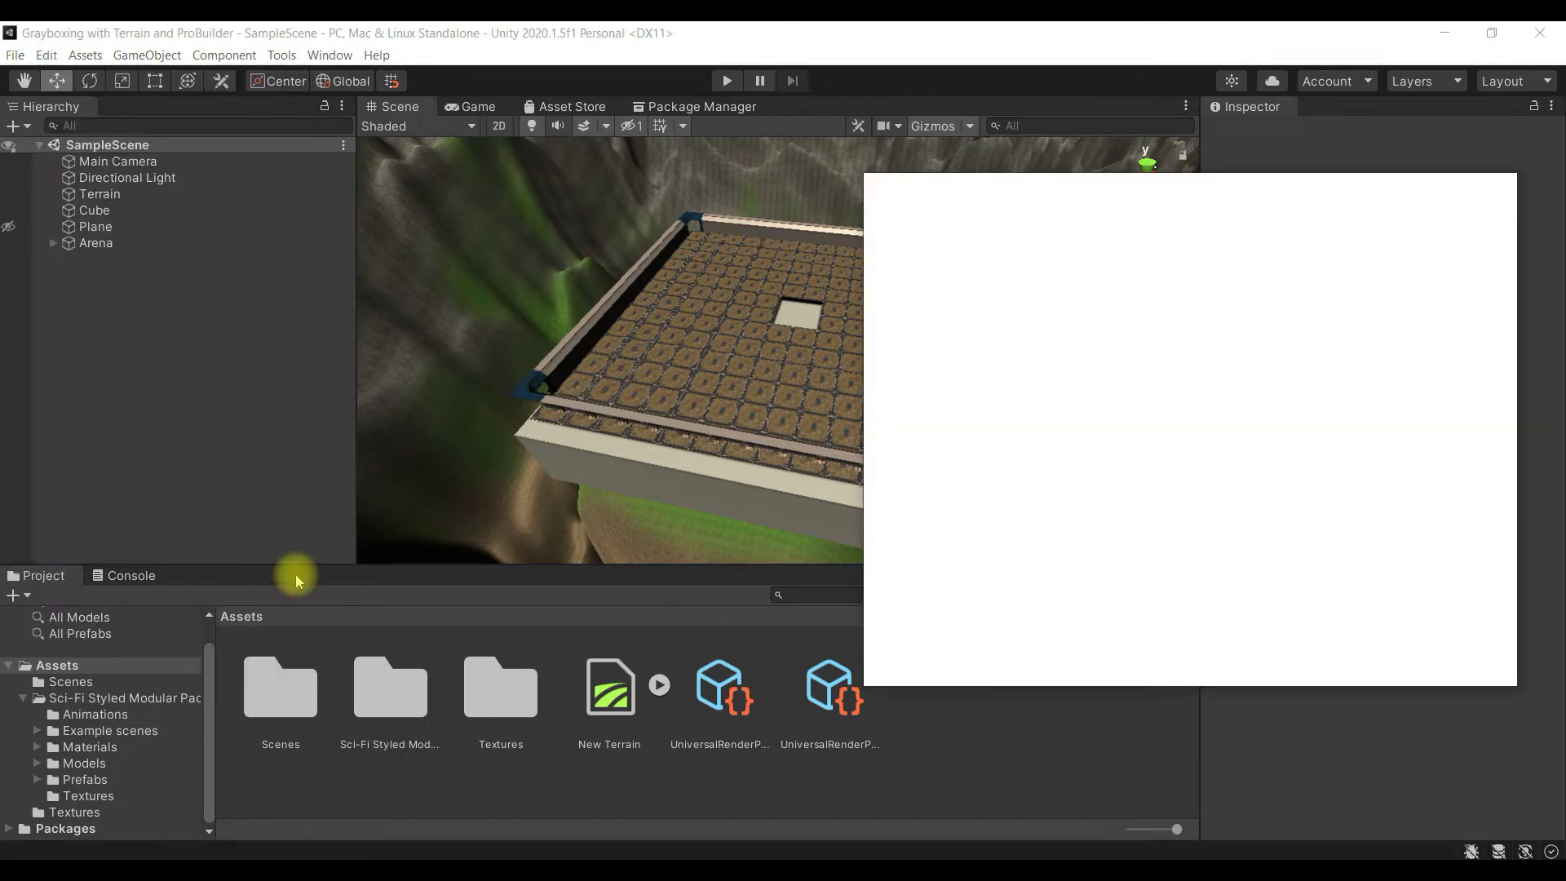
click(959, 263)
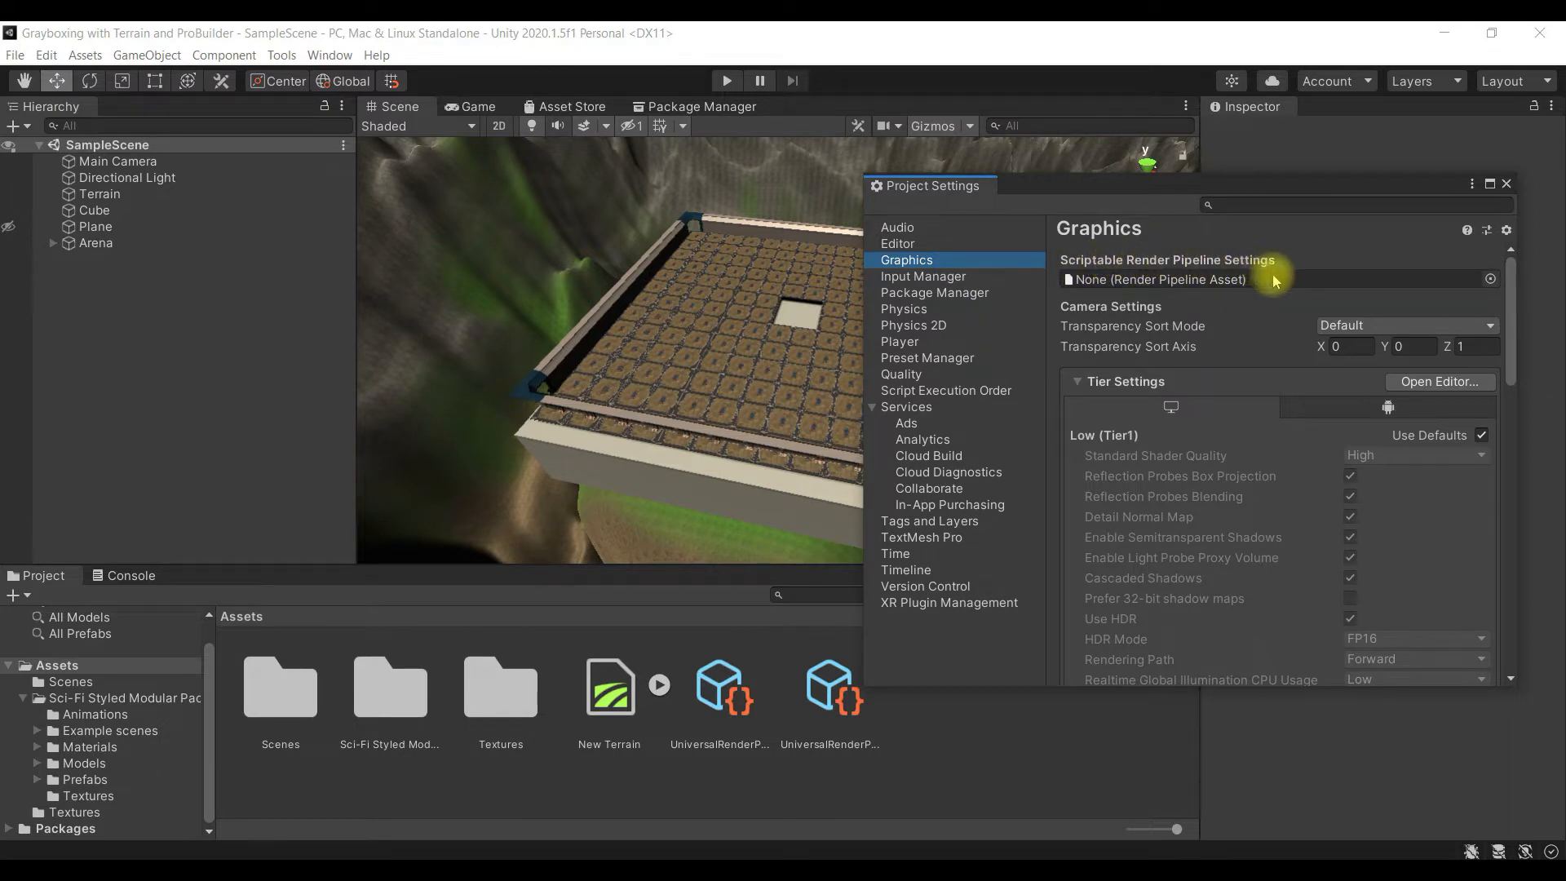
click(1491, 278)
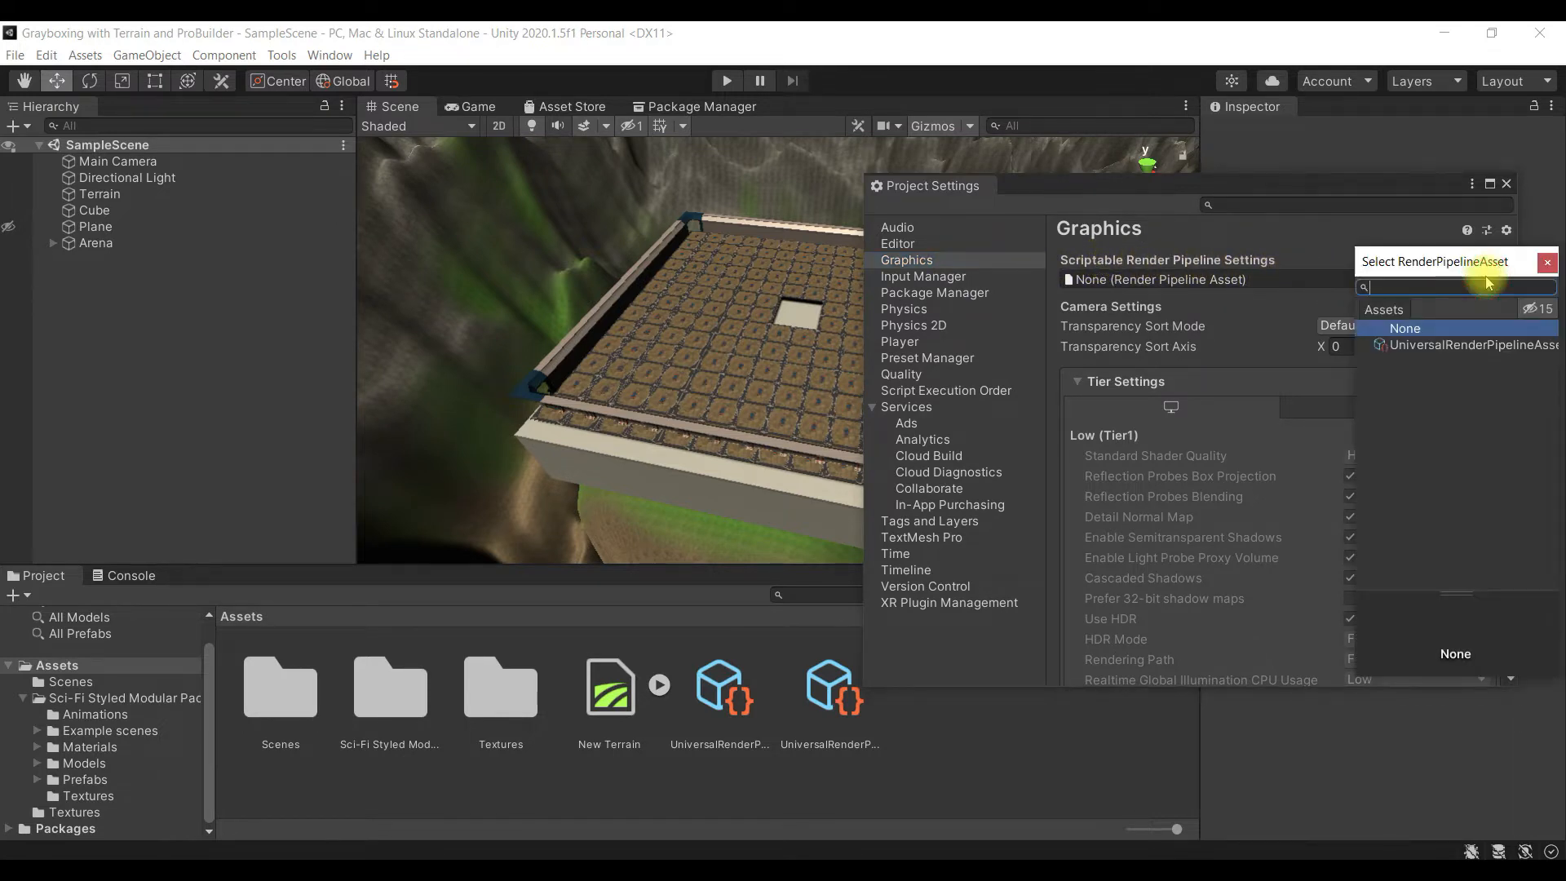
click(1493, 346)
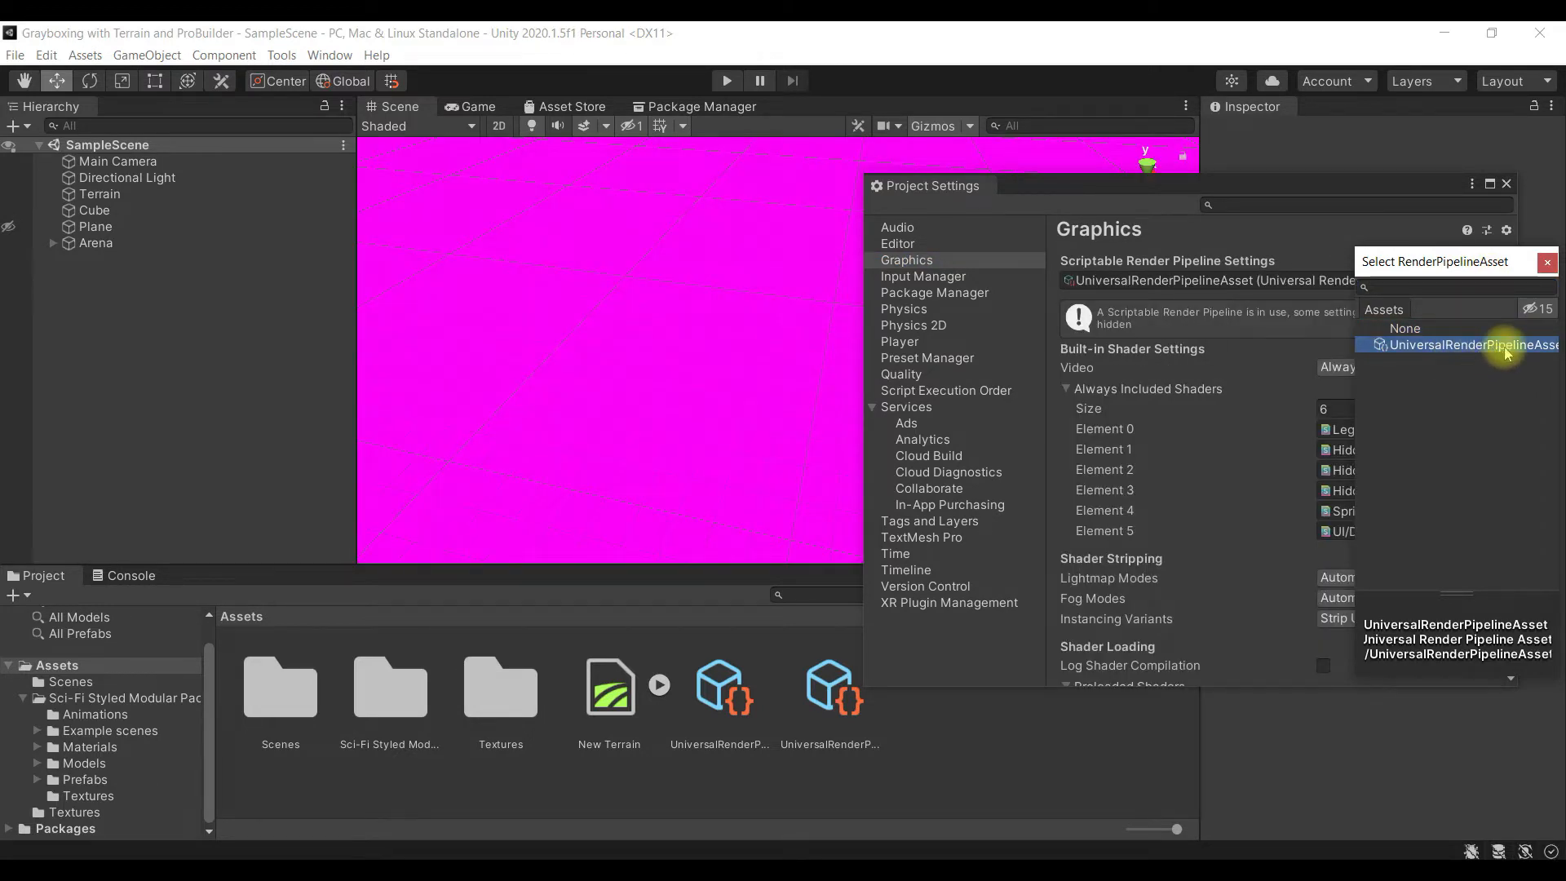
click(1547, 261)
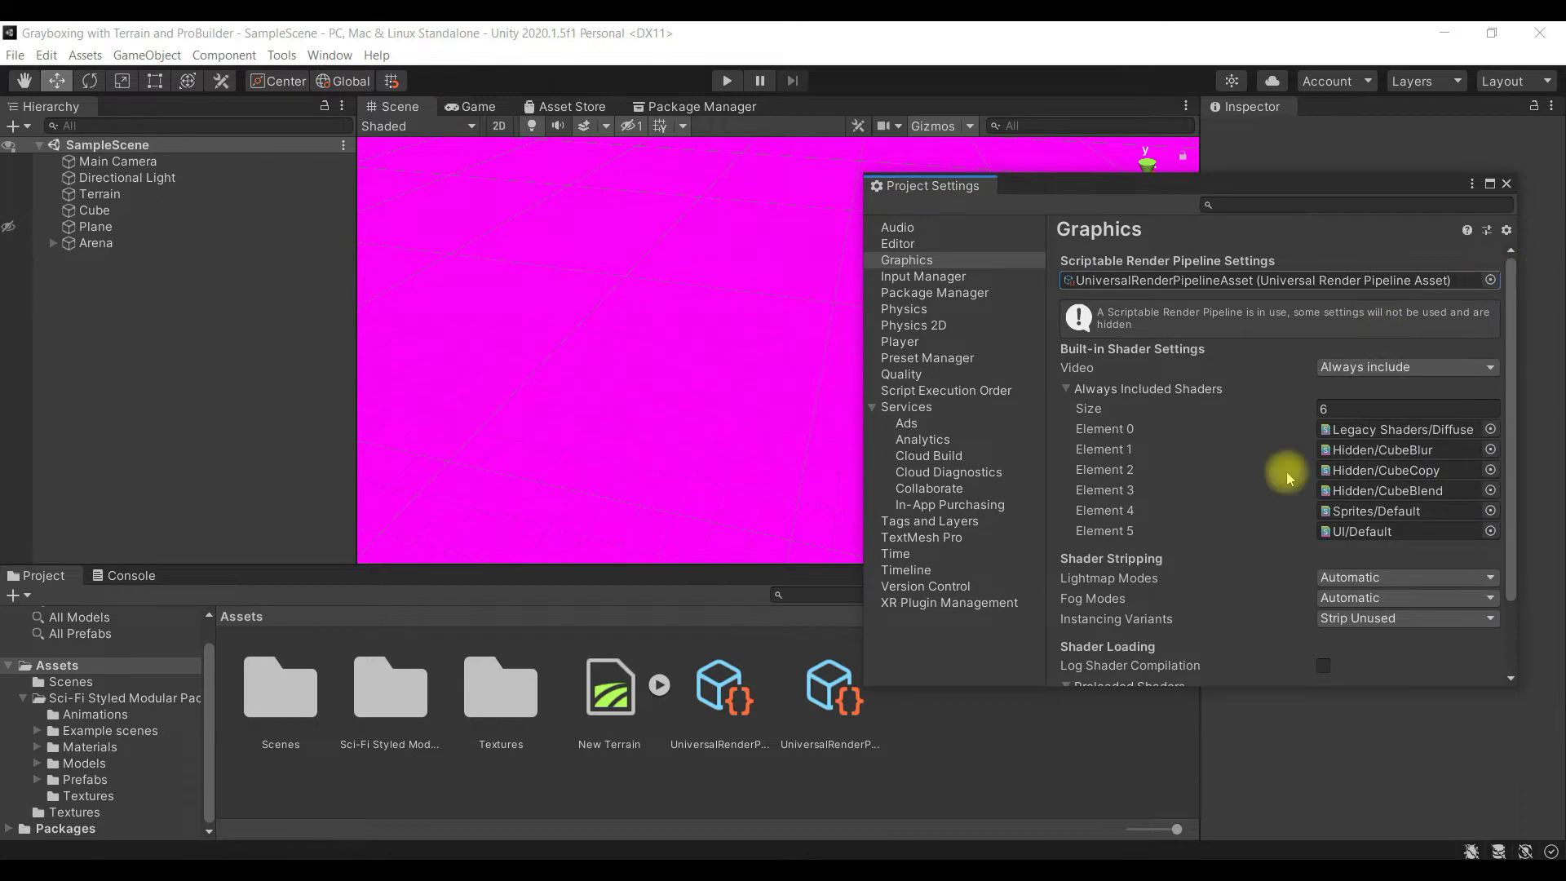
click(1505, 183)
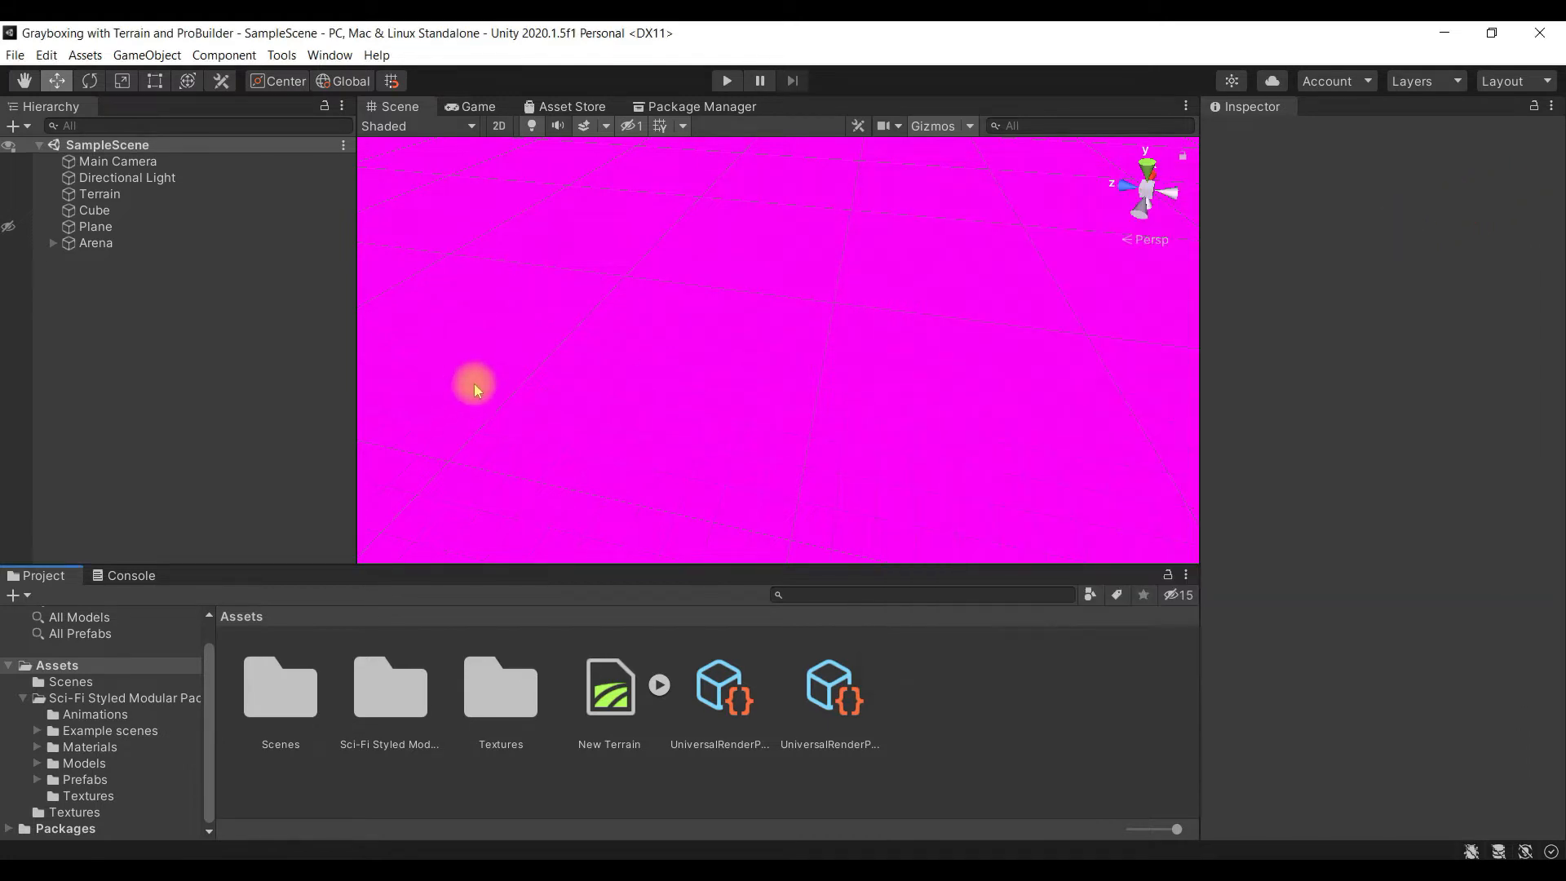
- Examine the whole terrain in the scene, and look at the new pipeline asset and its renderer asset
scroll(483, 390, down, 10)
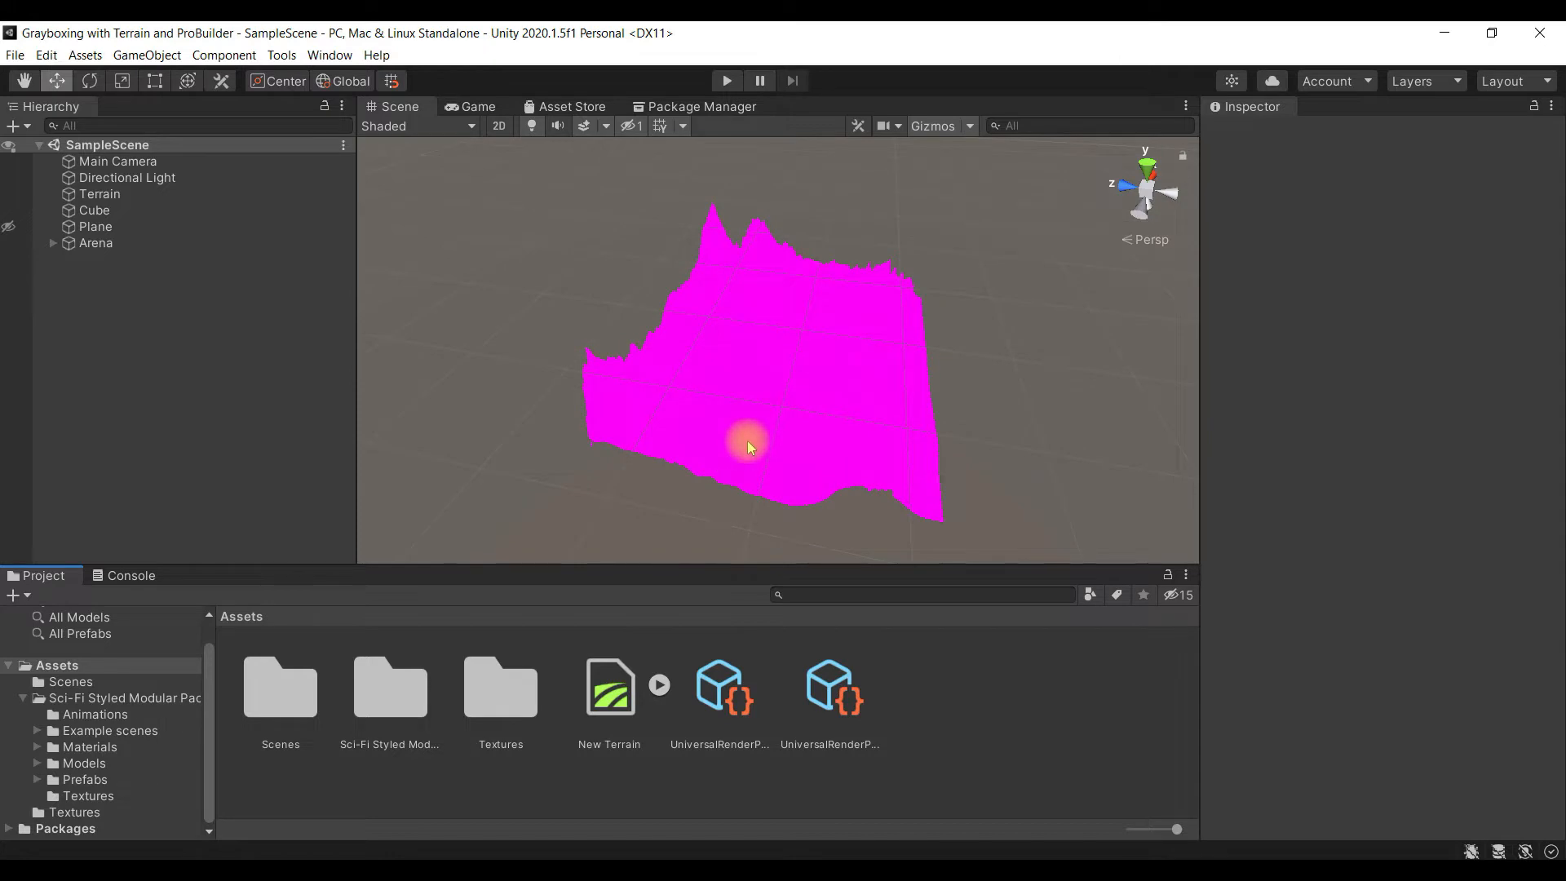
alt+drag(737, 424, 820, 429)
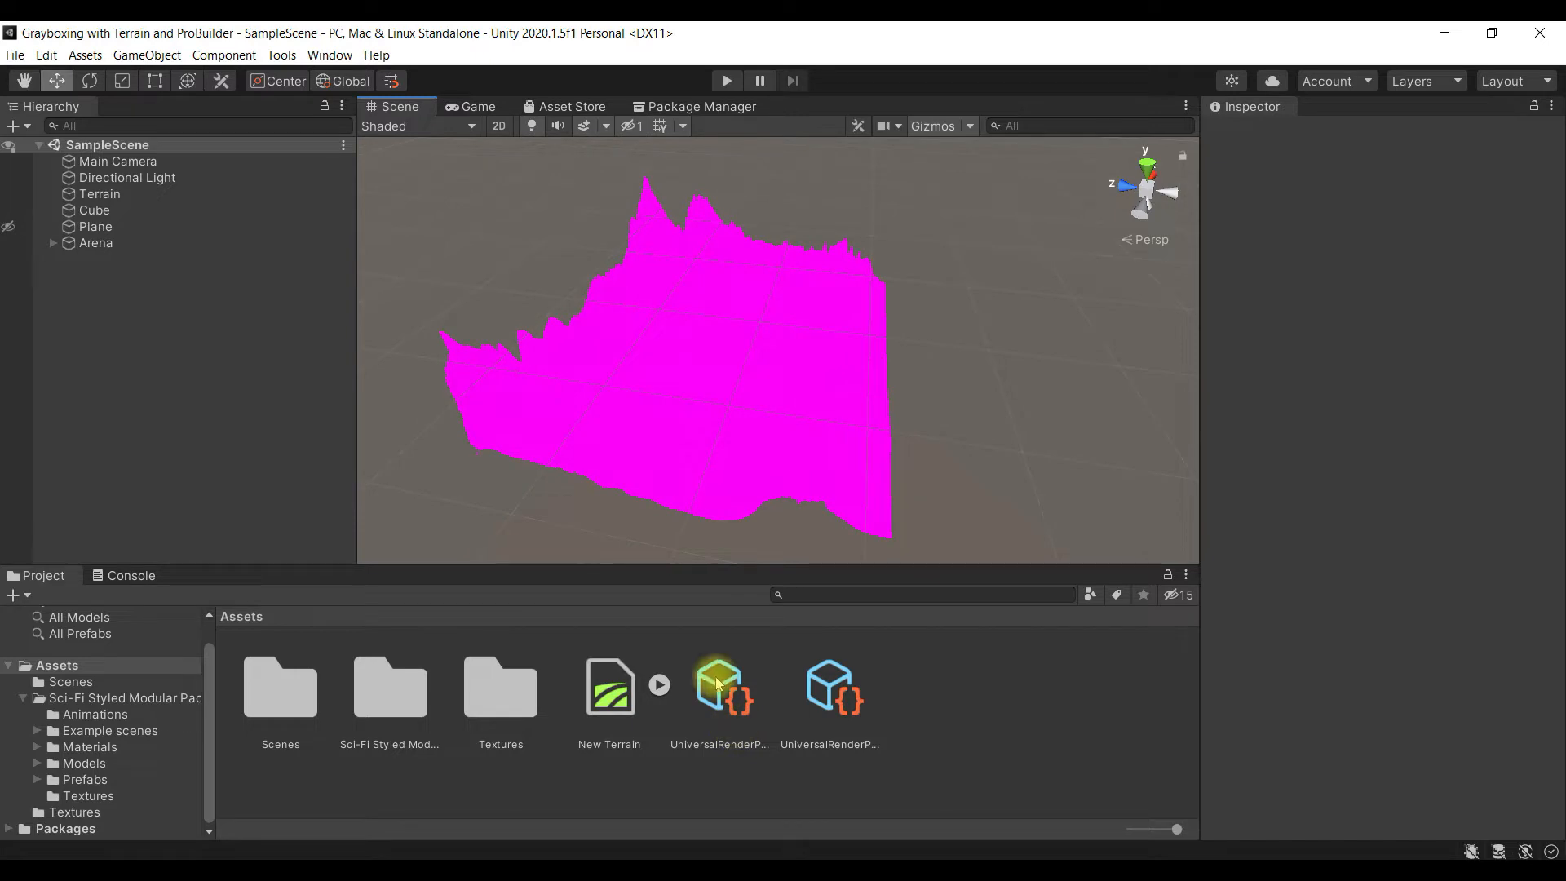
click(718, 685)
click(832, 689)
click(722, 689)
click(848, 702)
click(918, 722)
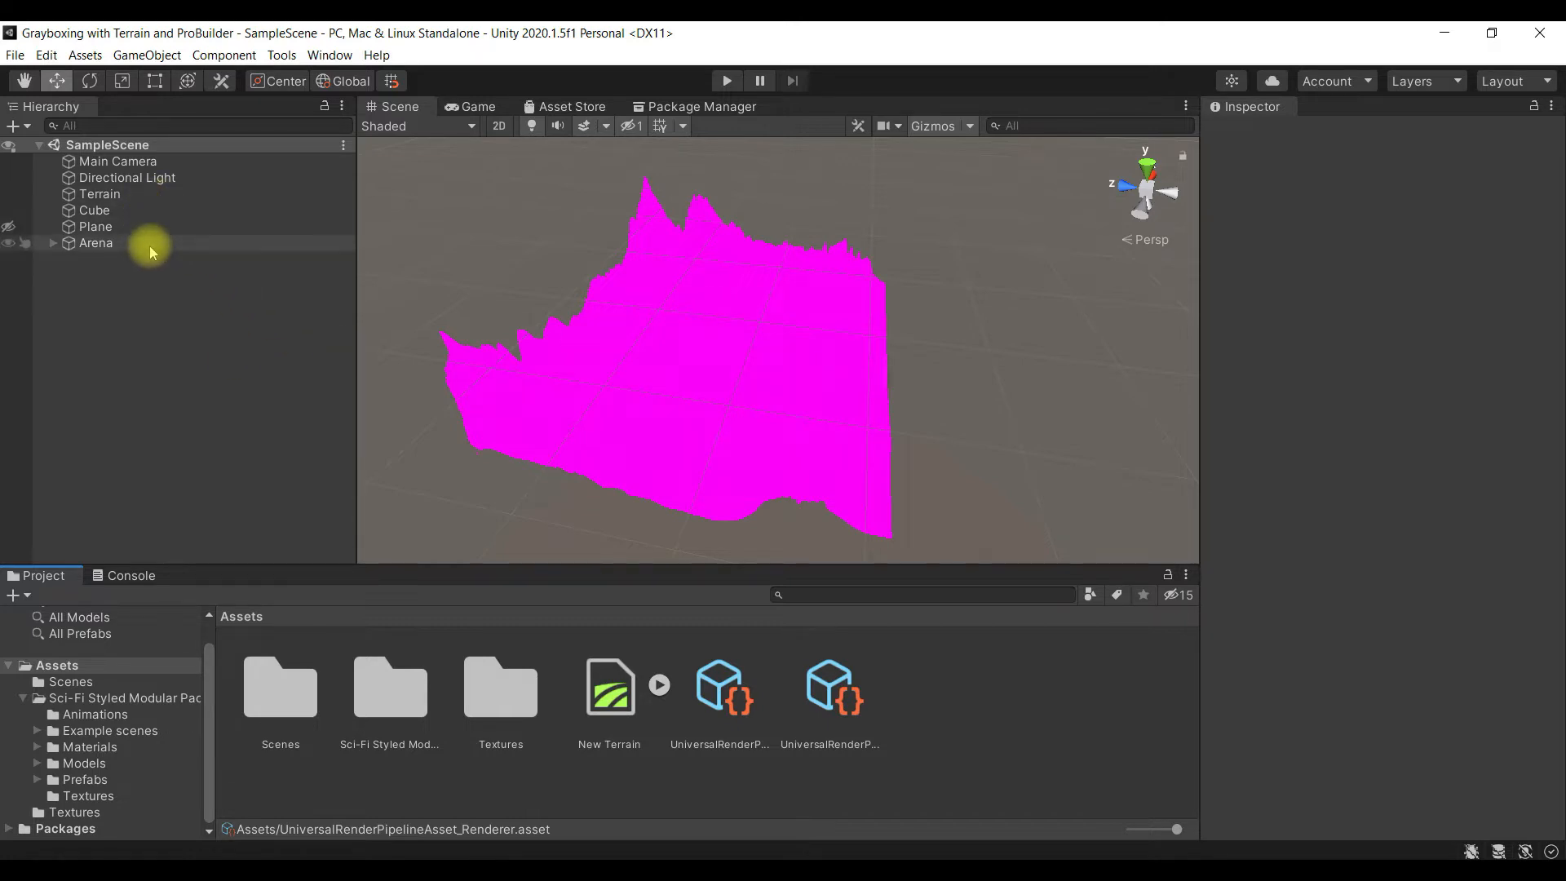
- Upgrade all project materials to UniversalRP materials, accepting that existing materials are overwritten
click(45, 56)
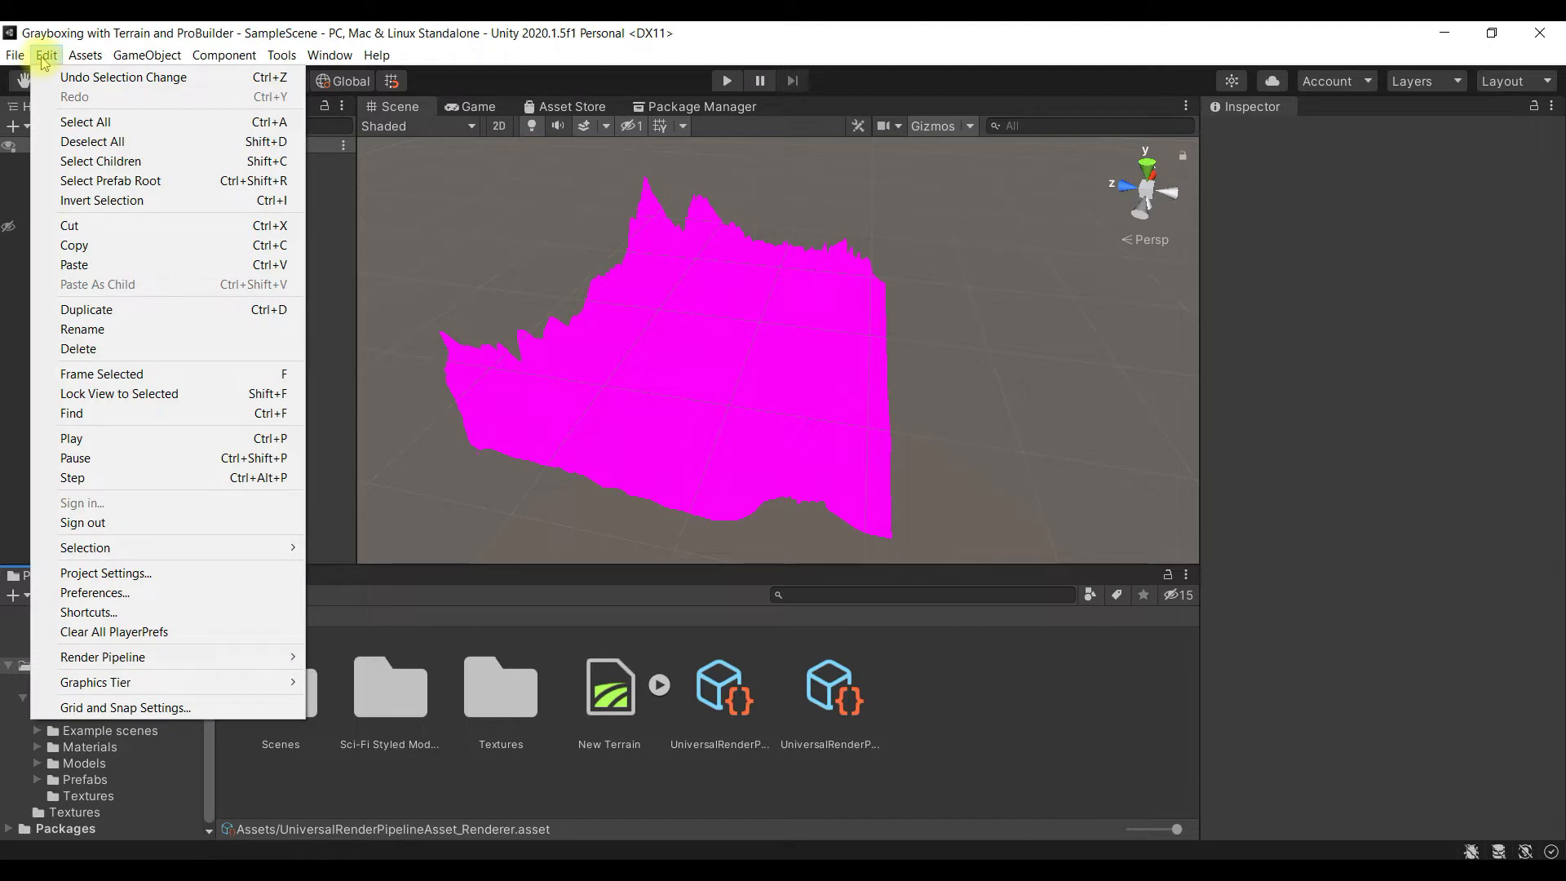
mouse_move(242, 667)
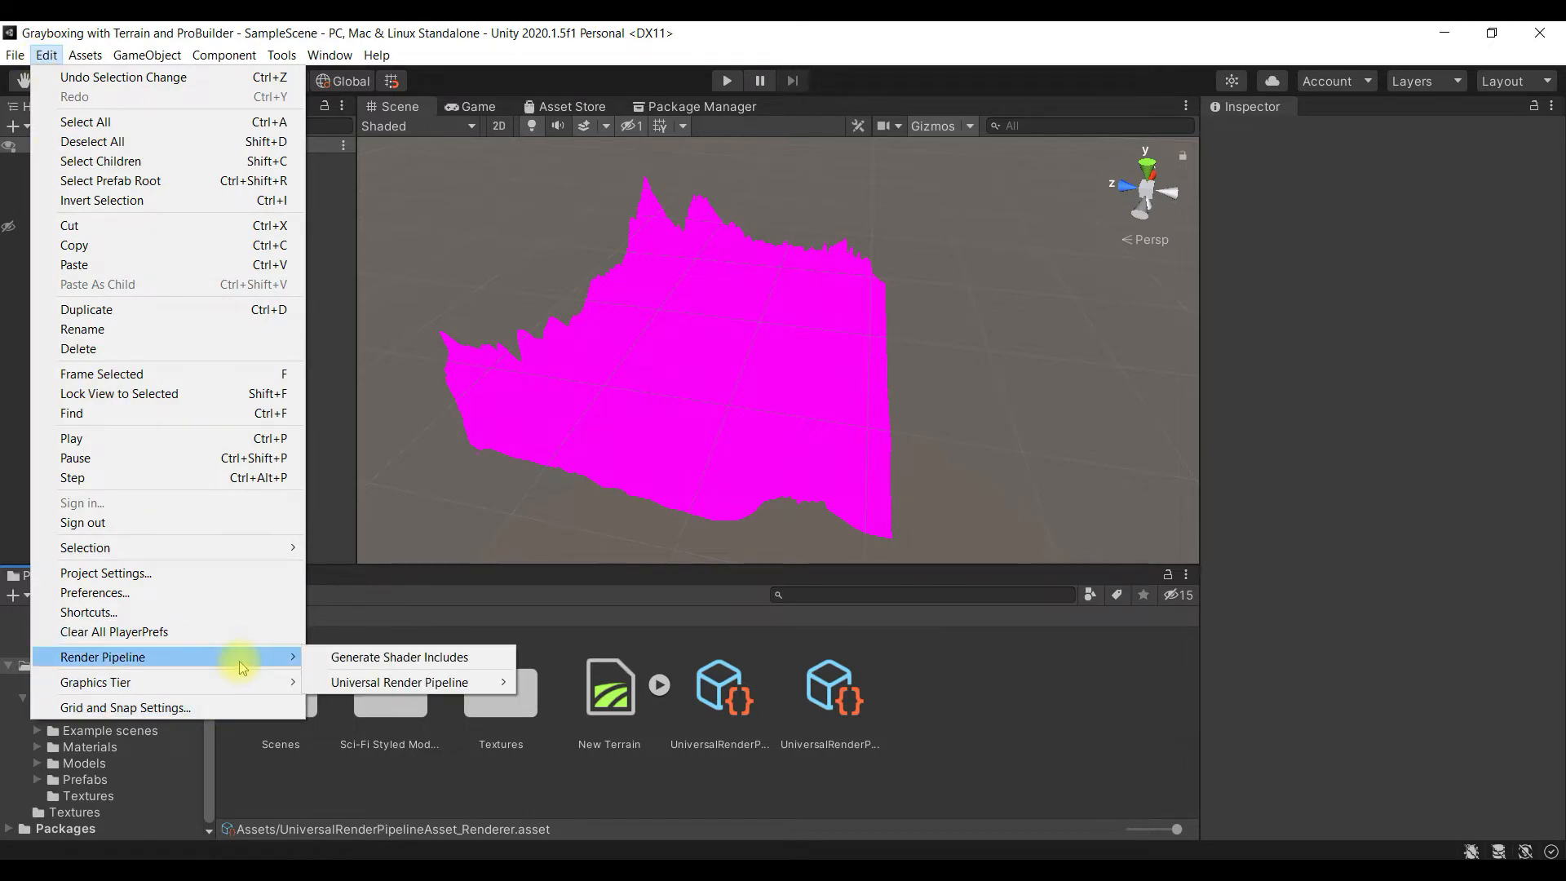
mouse_move(406, 685)
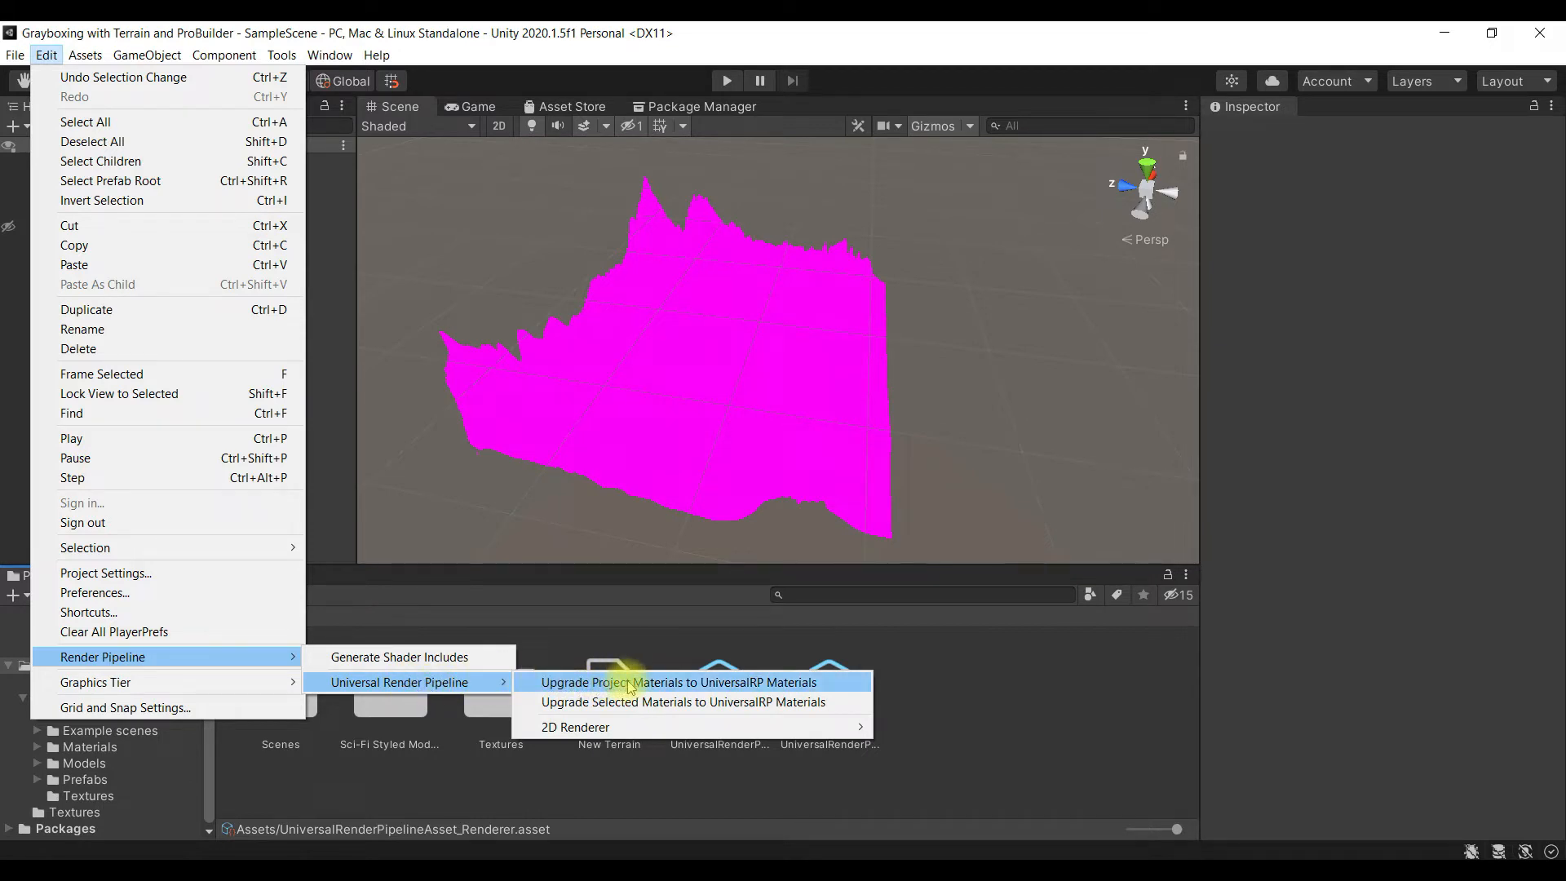
click(668, 685)
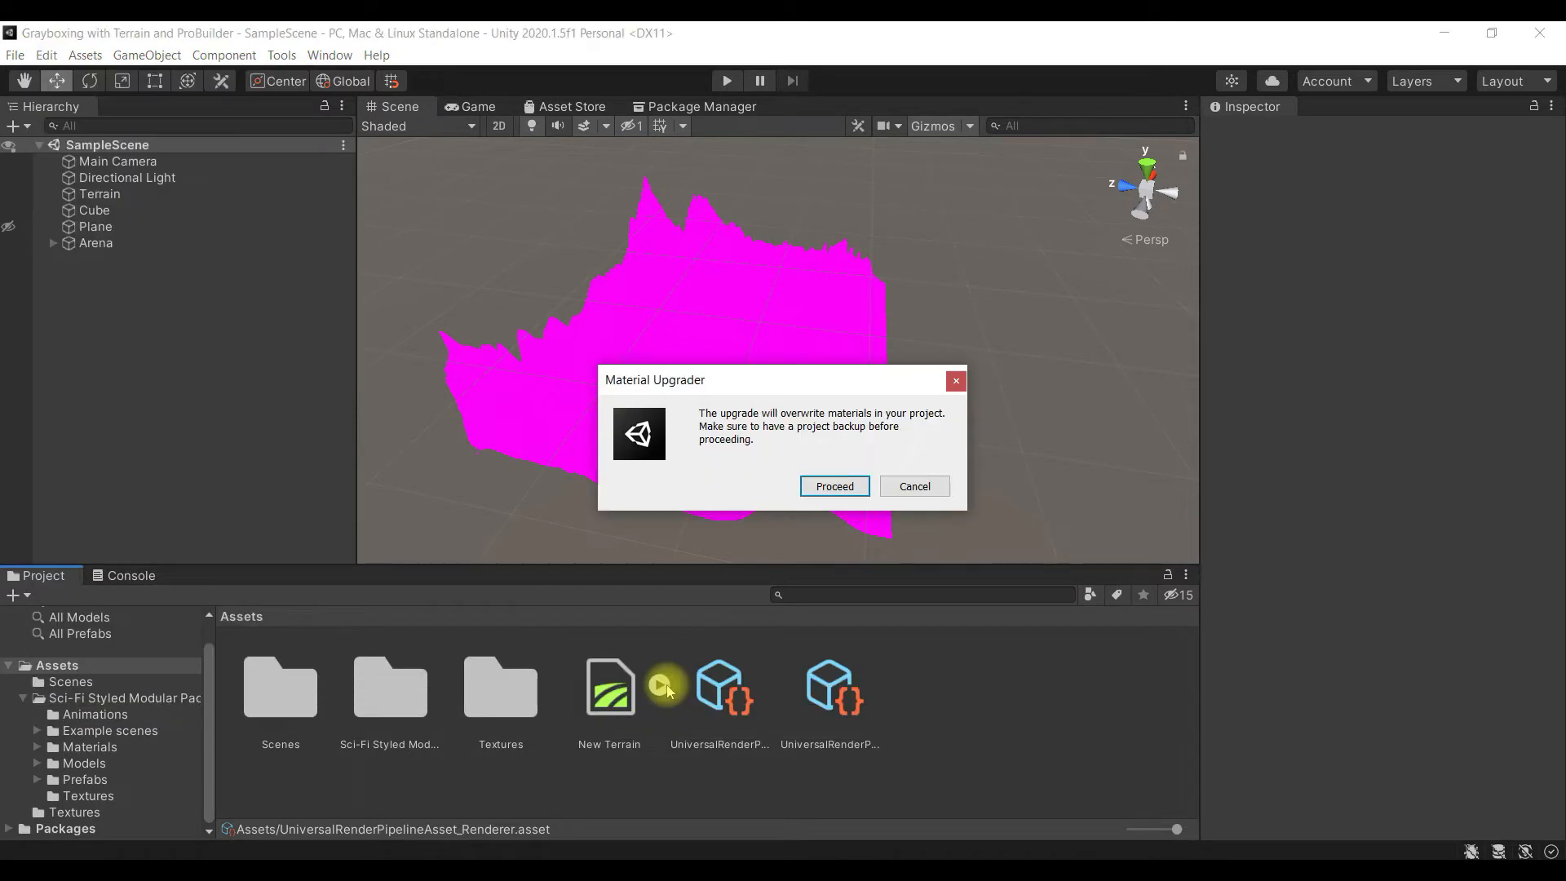
click(850, 487)
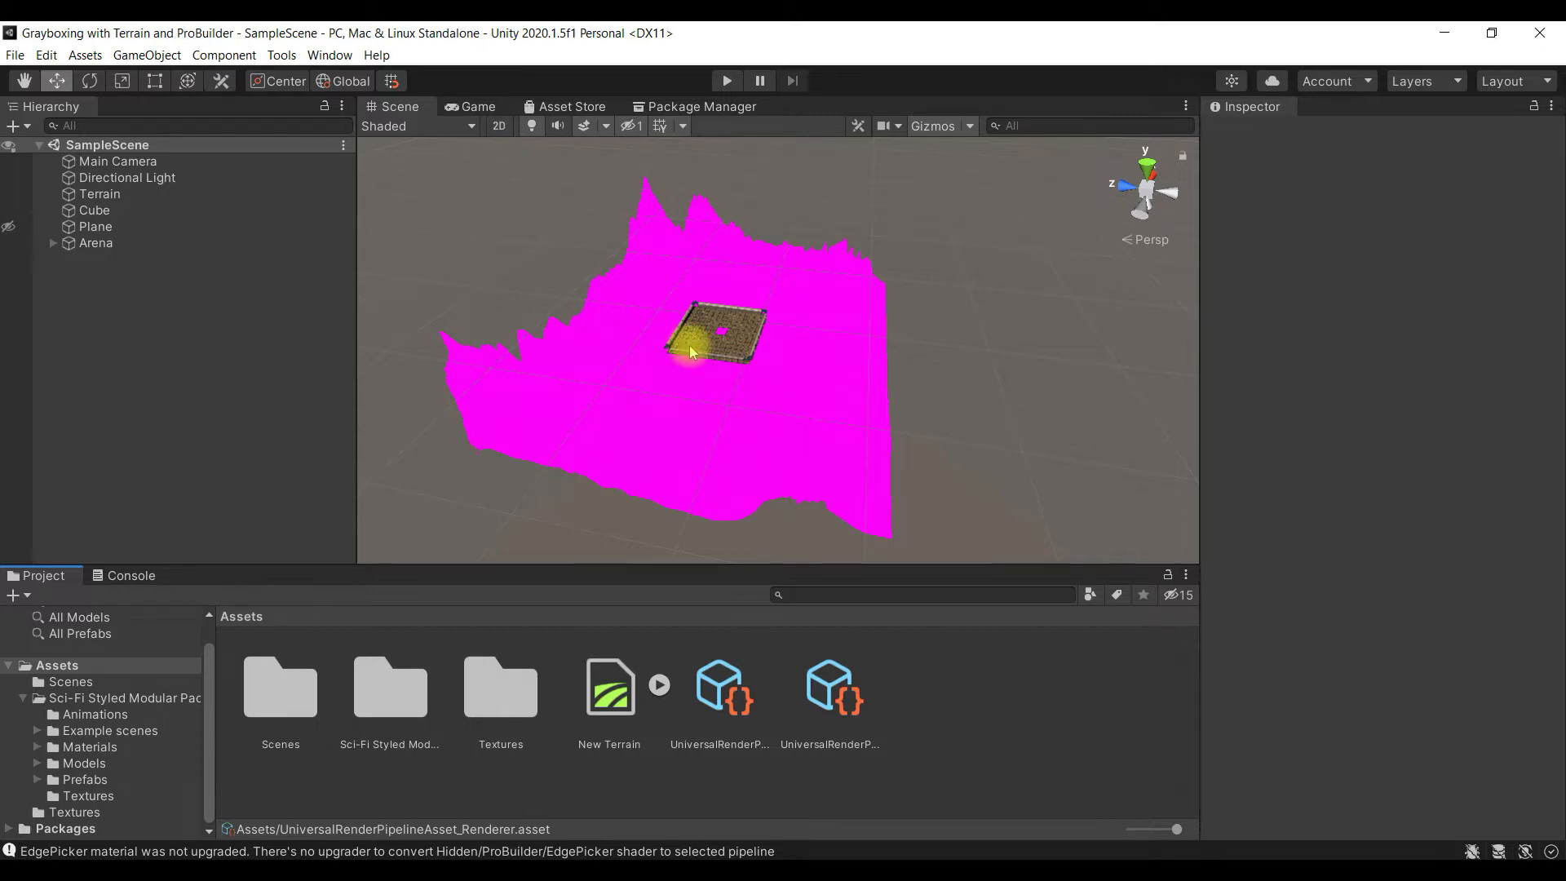
- Expand the Arena group and inspect the material and shader of its wall pieces, including wall_big_no_side_full_LOD0 (4)
scroll(691, 348, up, 5)
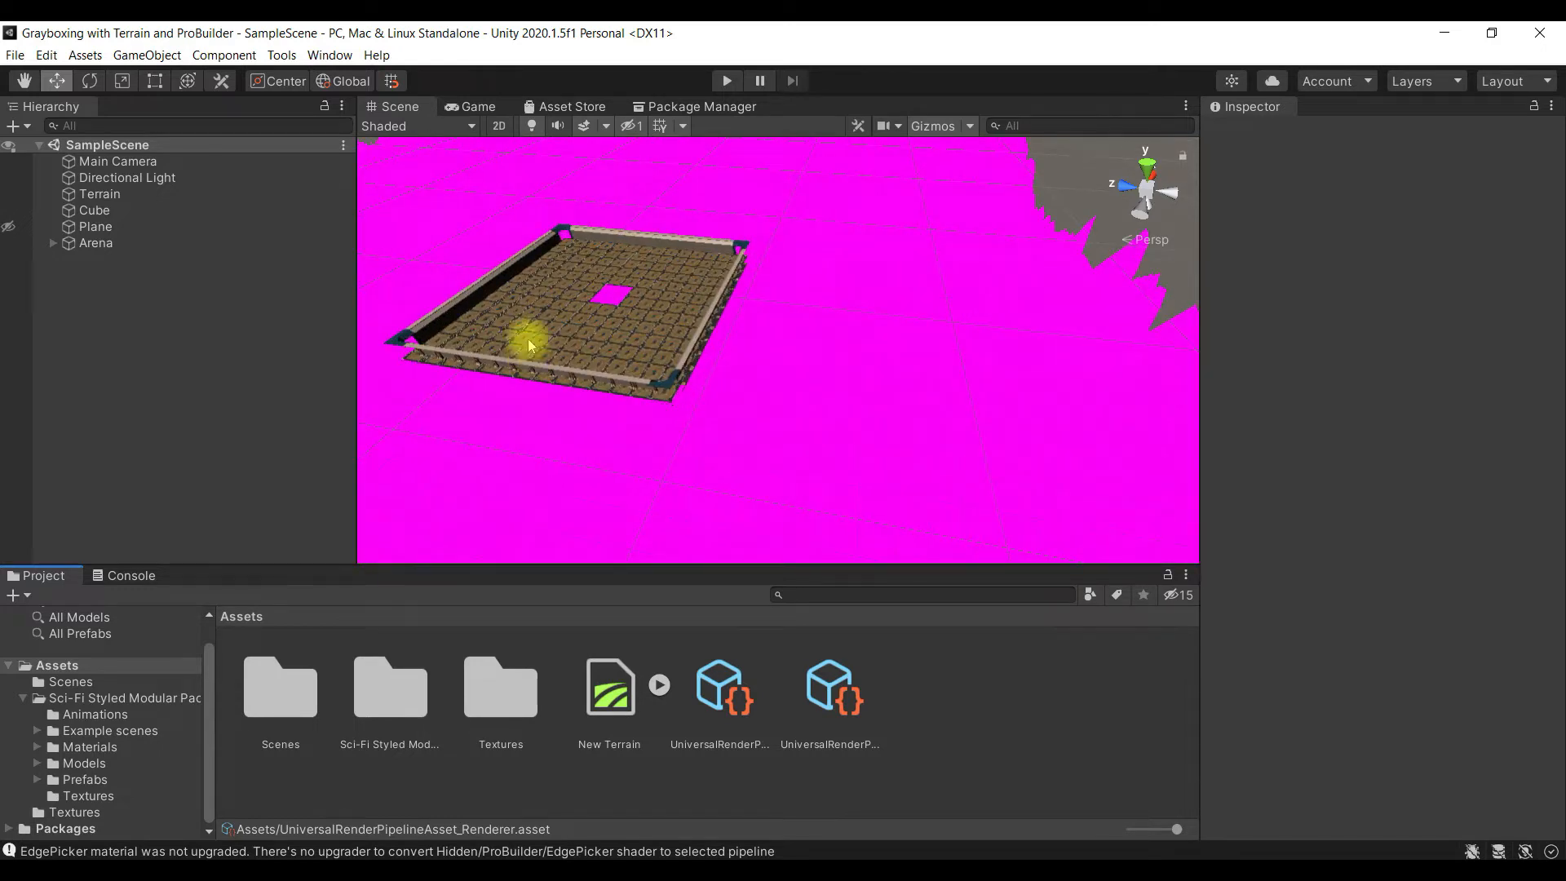
scroll(689, 325, down, 2)
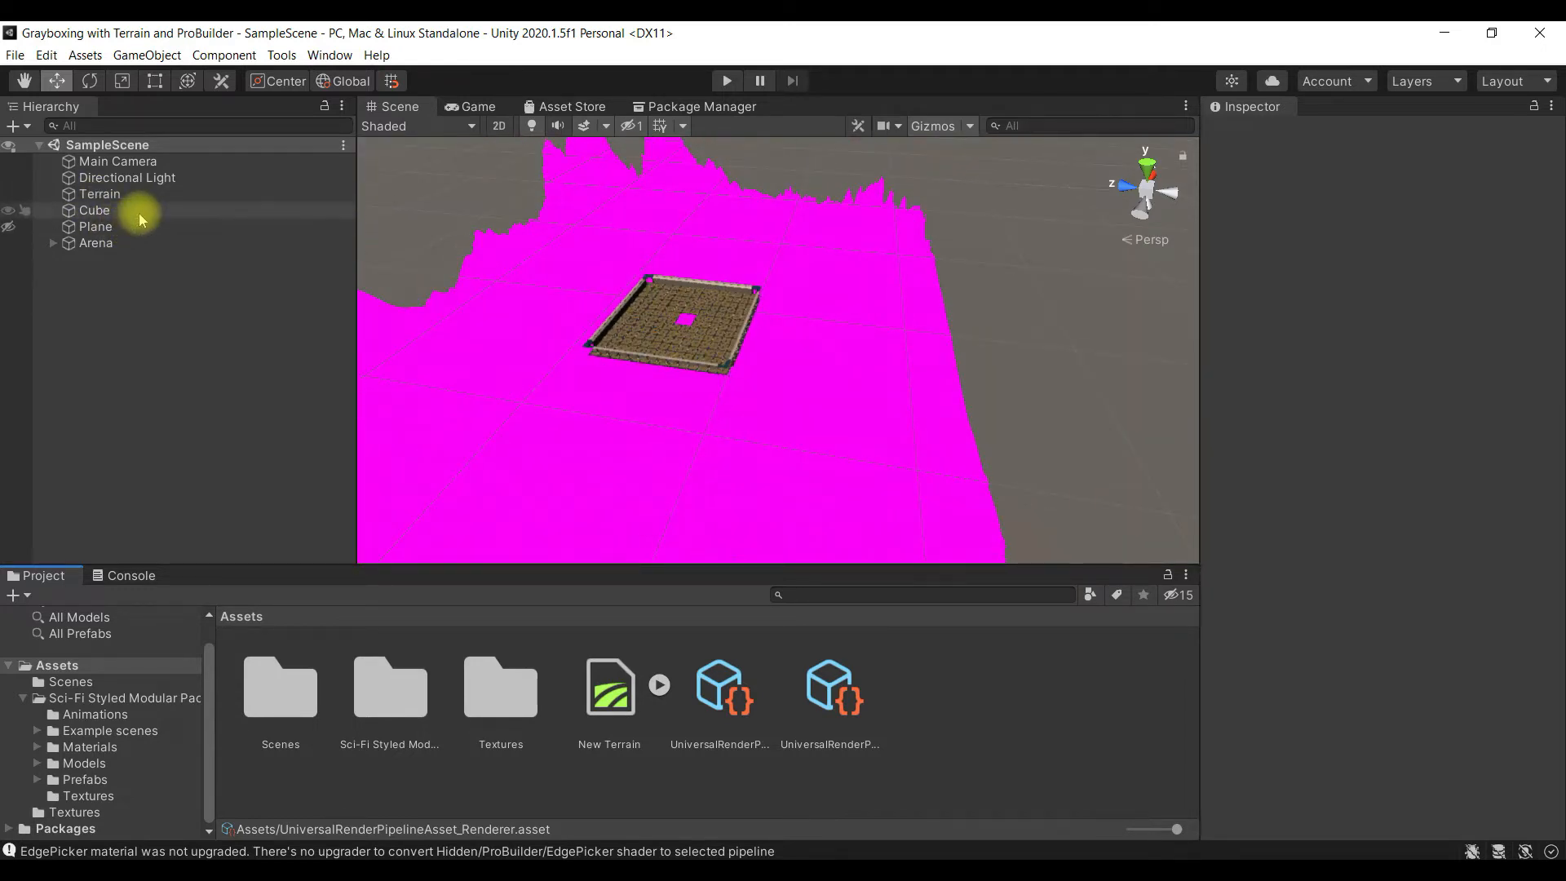
click(139, 241)
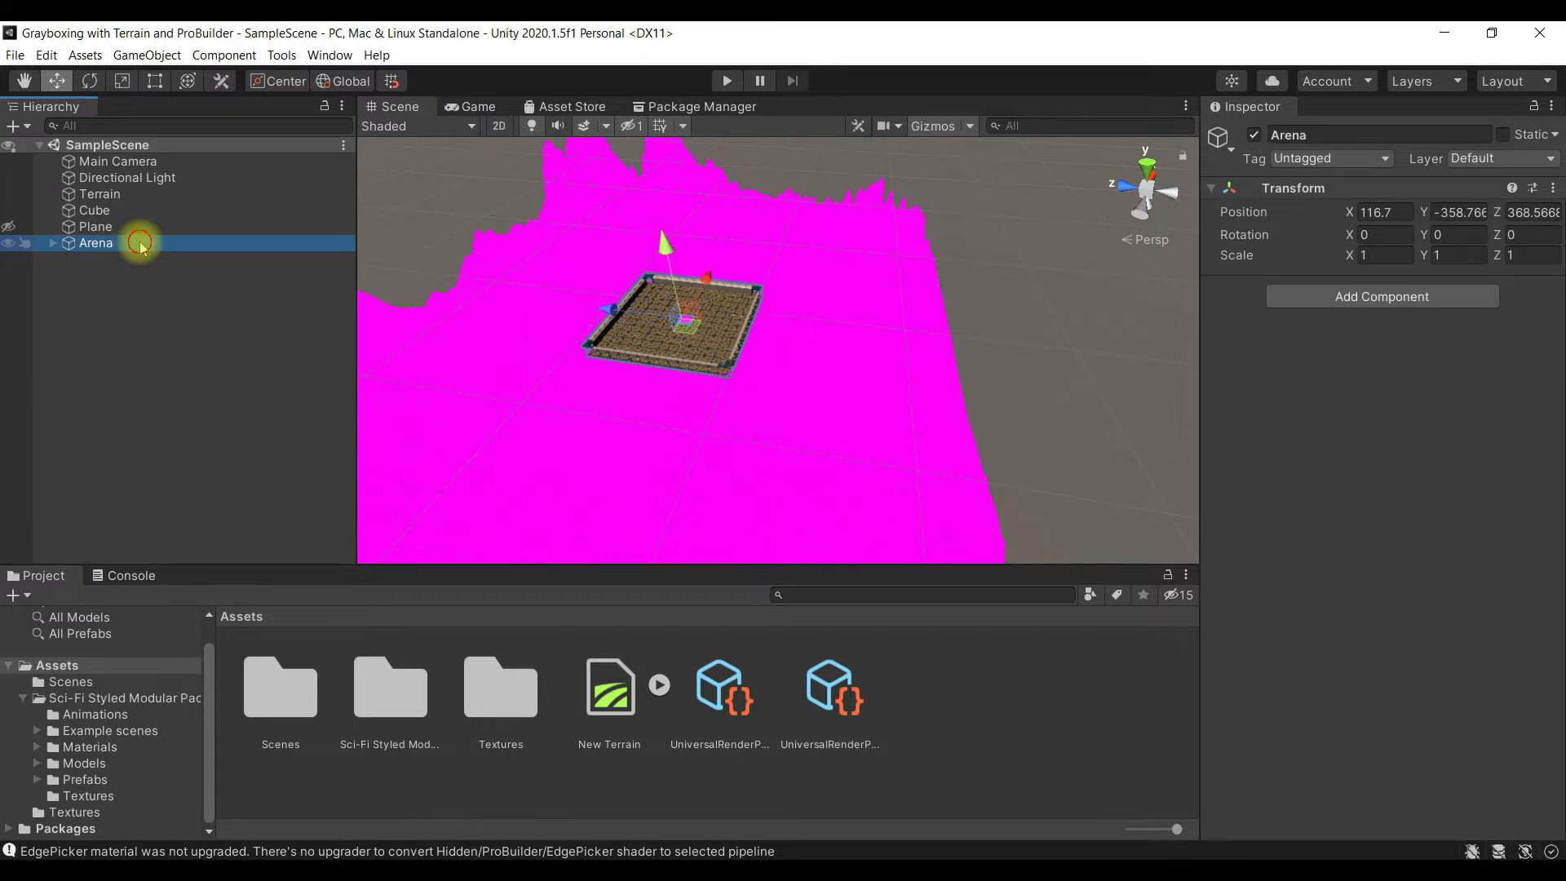
double_click(141, 244)
click(52, 243)
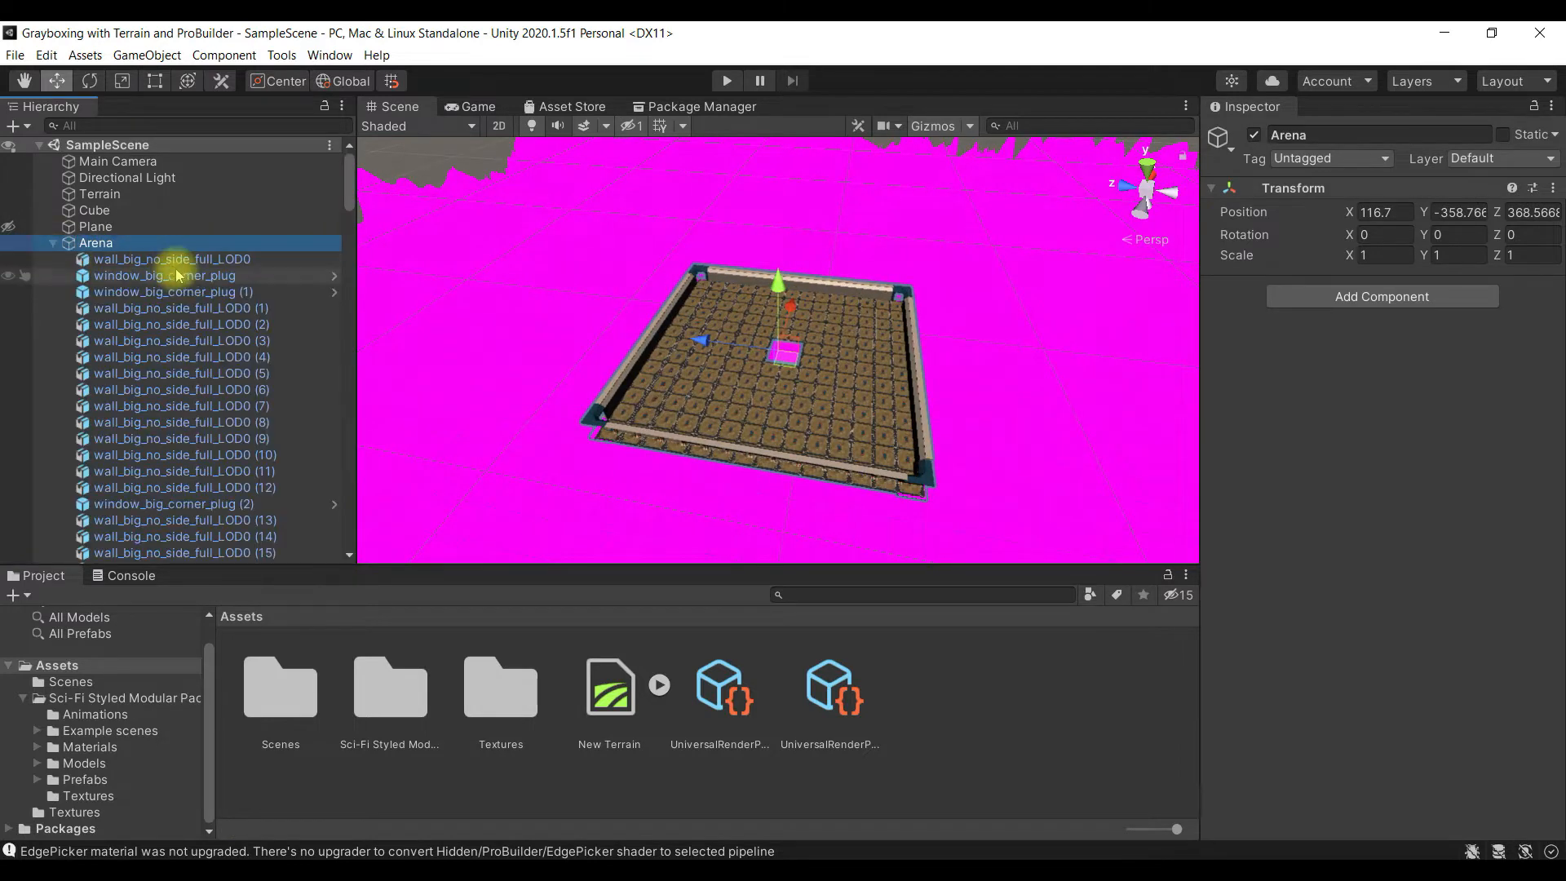
click(183, 259)
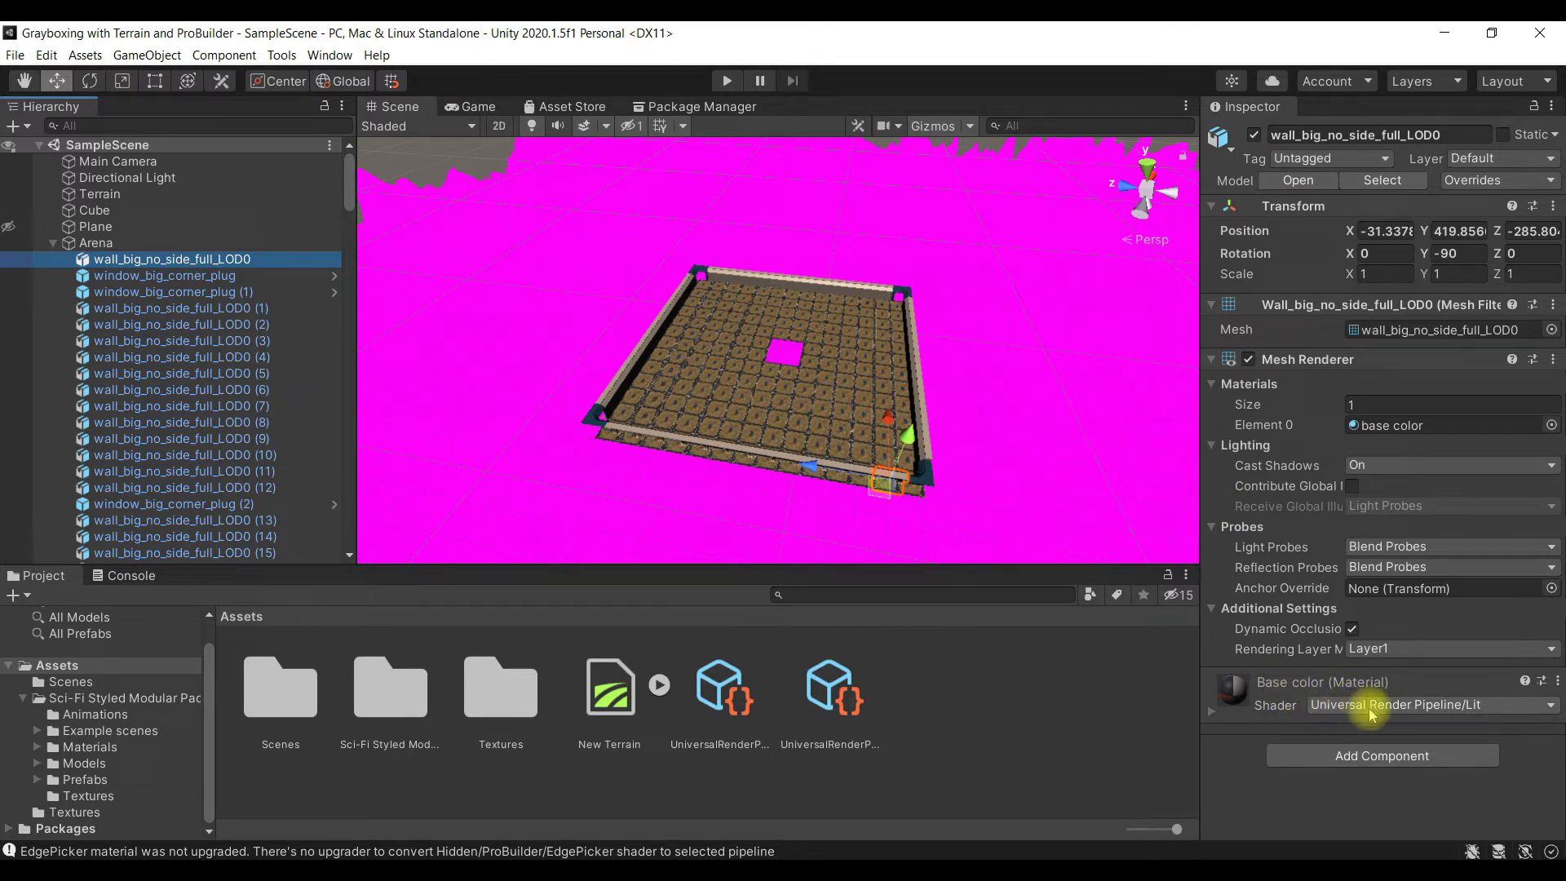
click(1468, 704)
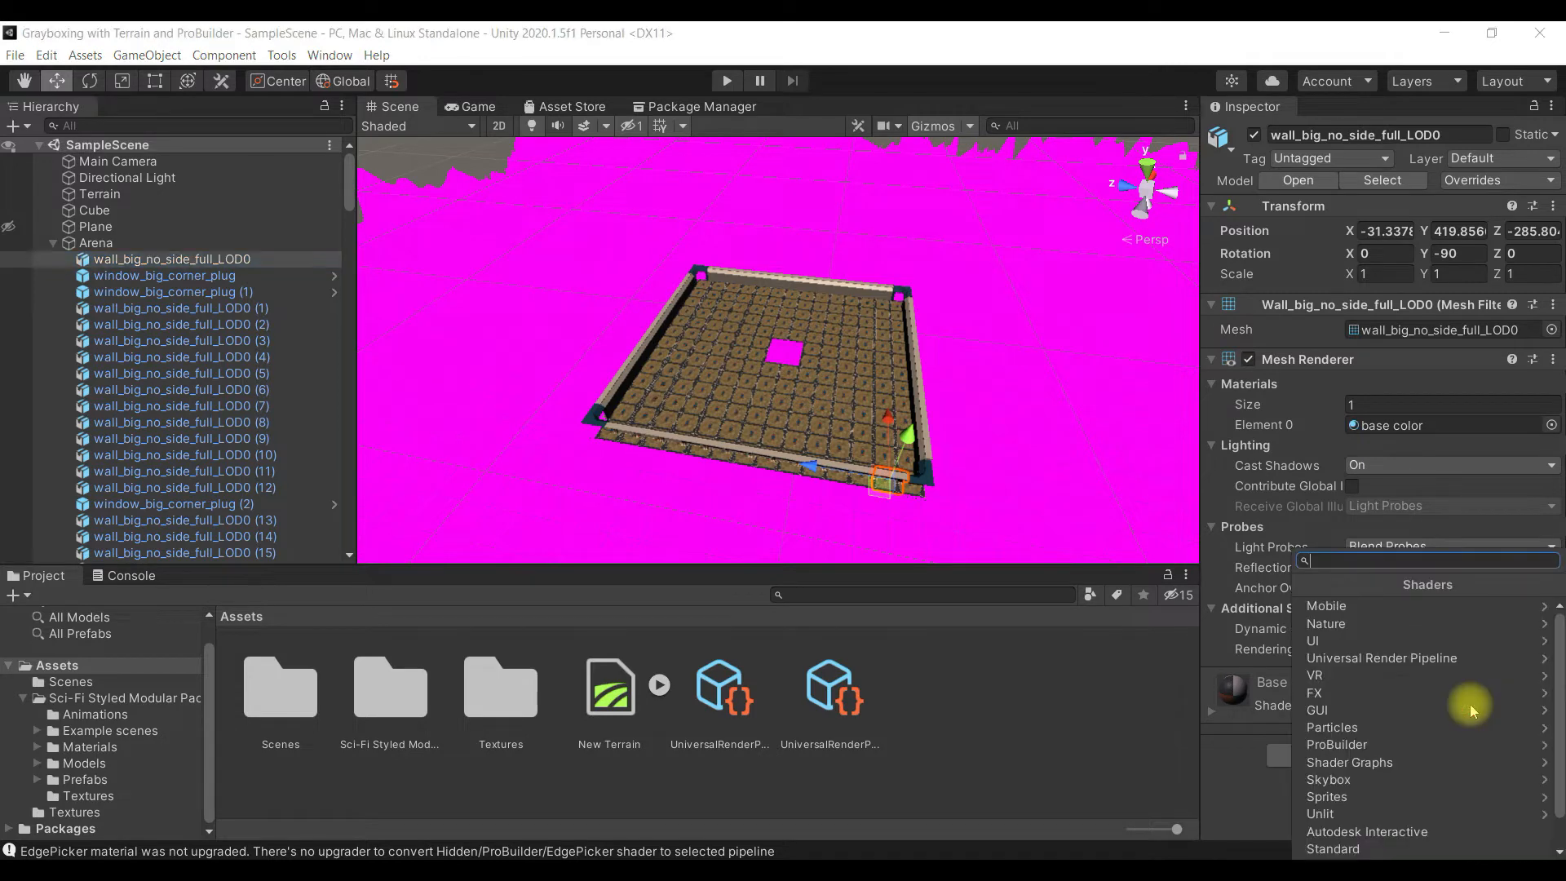
click(1270, 734)
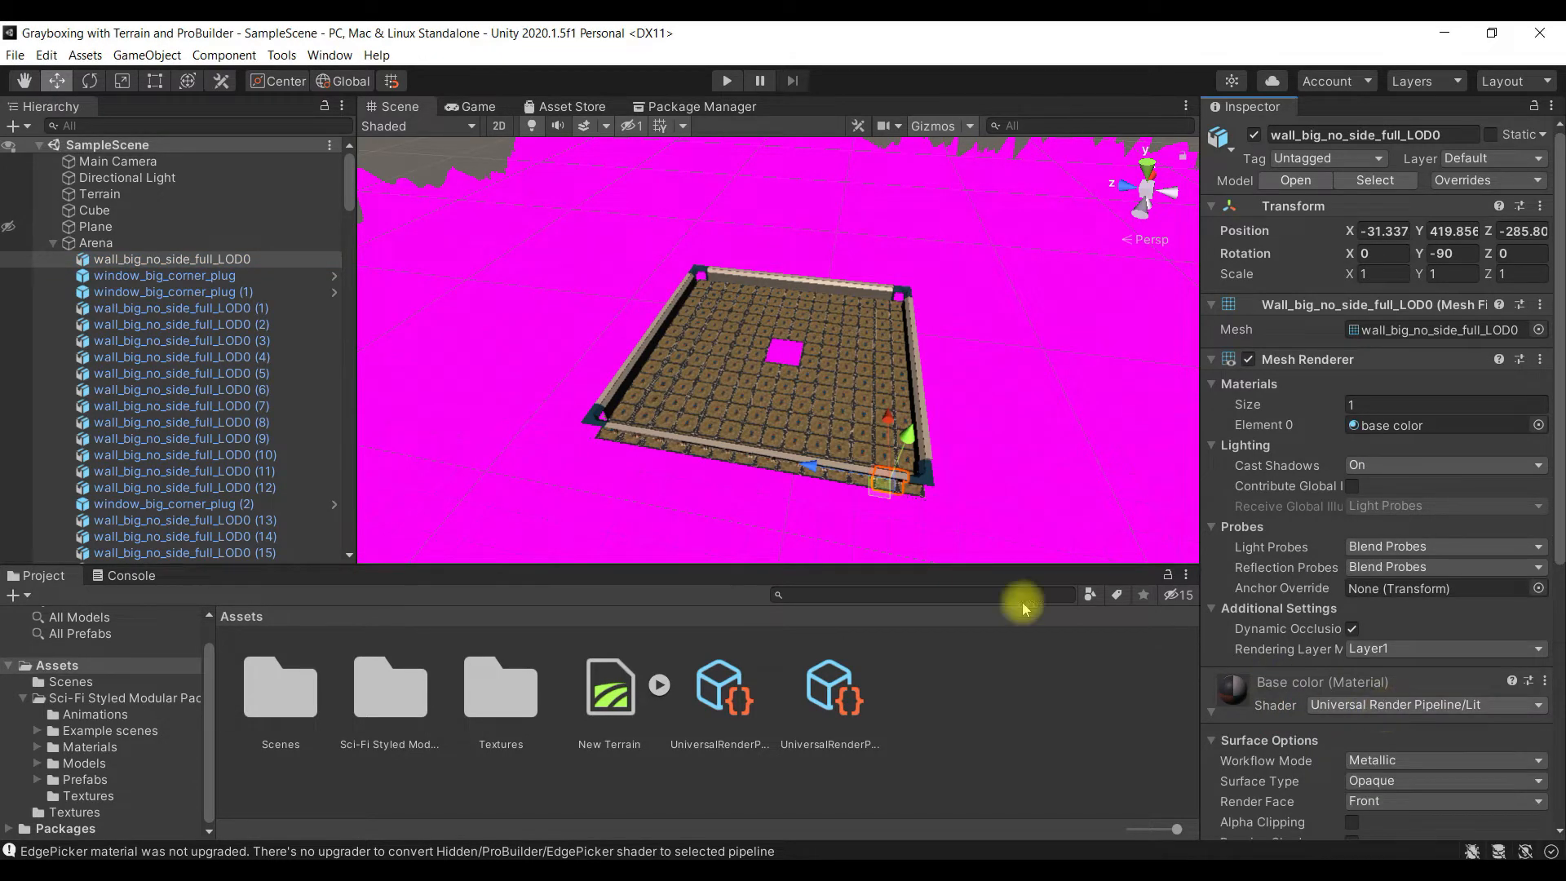
click(283, 359)
double_click(283, 358)
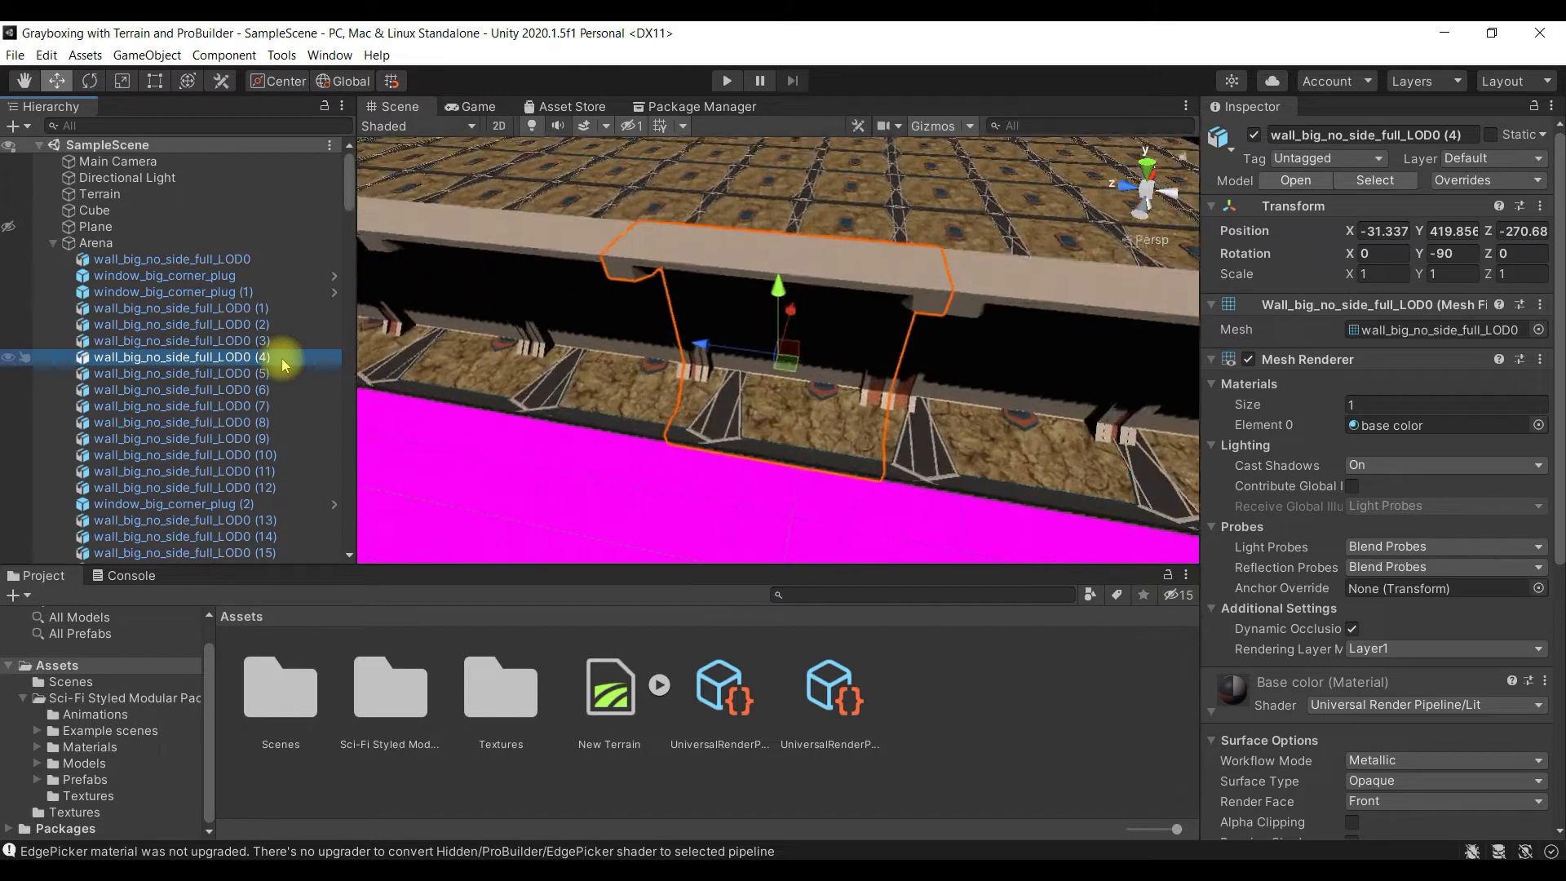
- Run the upgrade of all project materials to UniversalRP materials again
scroll(786, 408, down, 10)
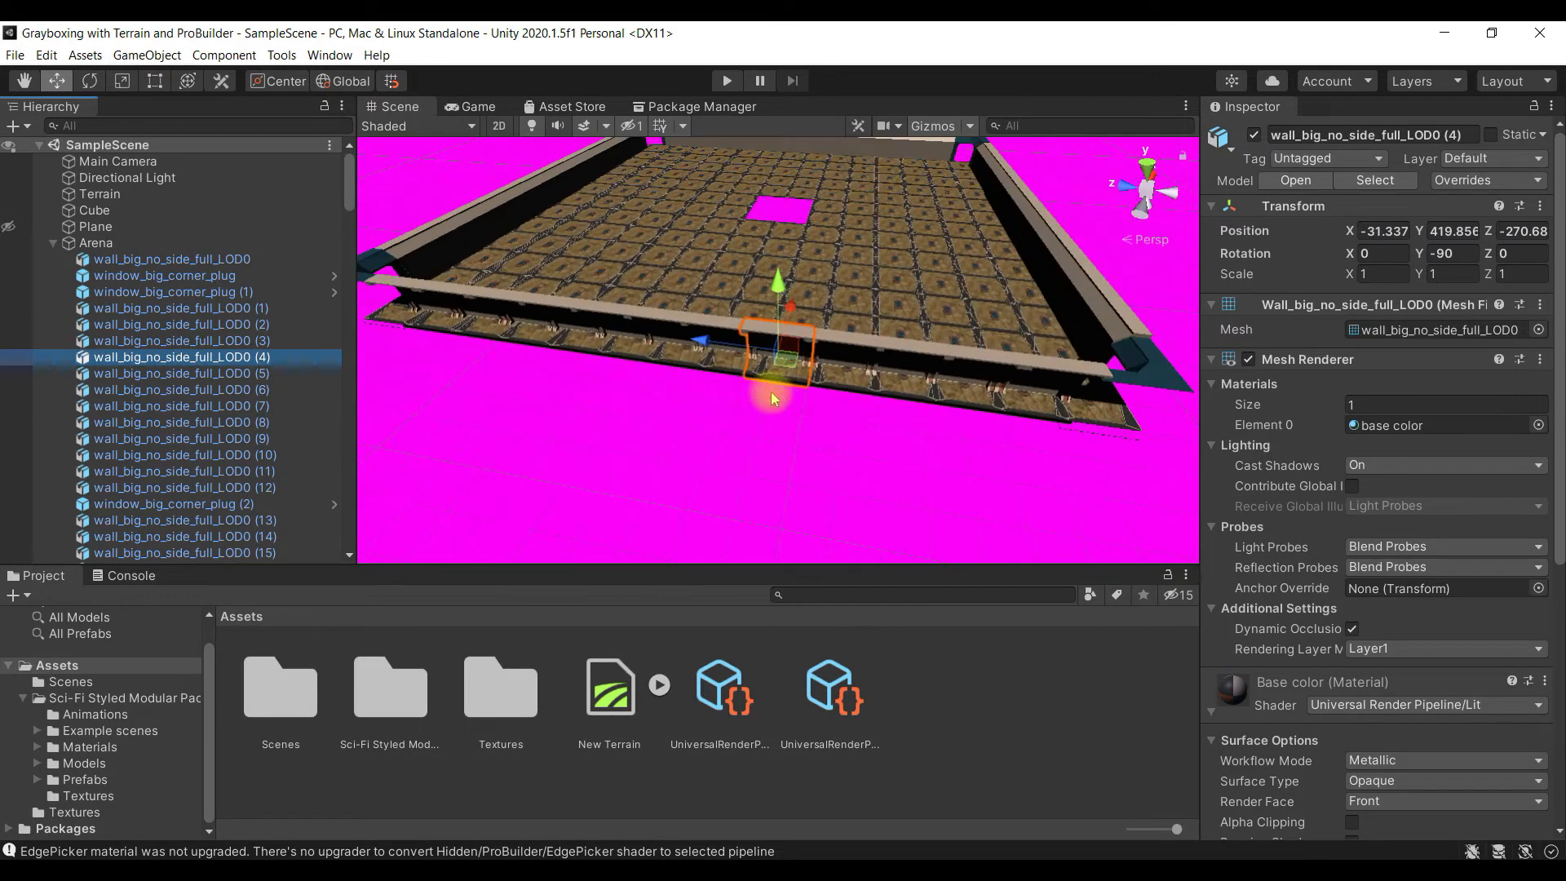
click(46, 55)
mouse_move(232, 657)
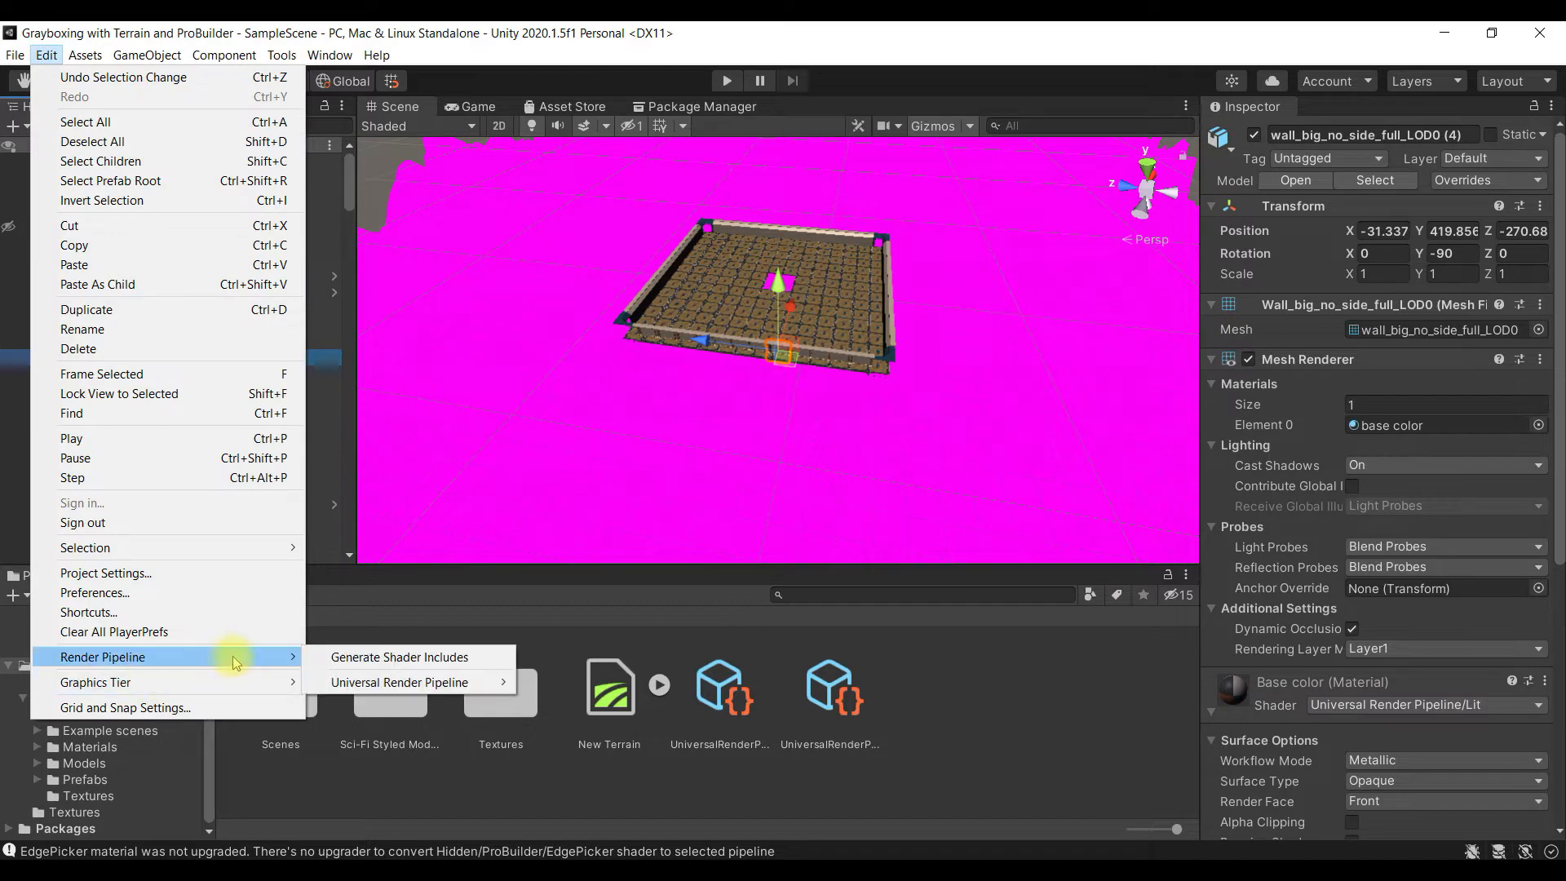
mouse_move(469, 683)
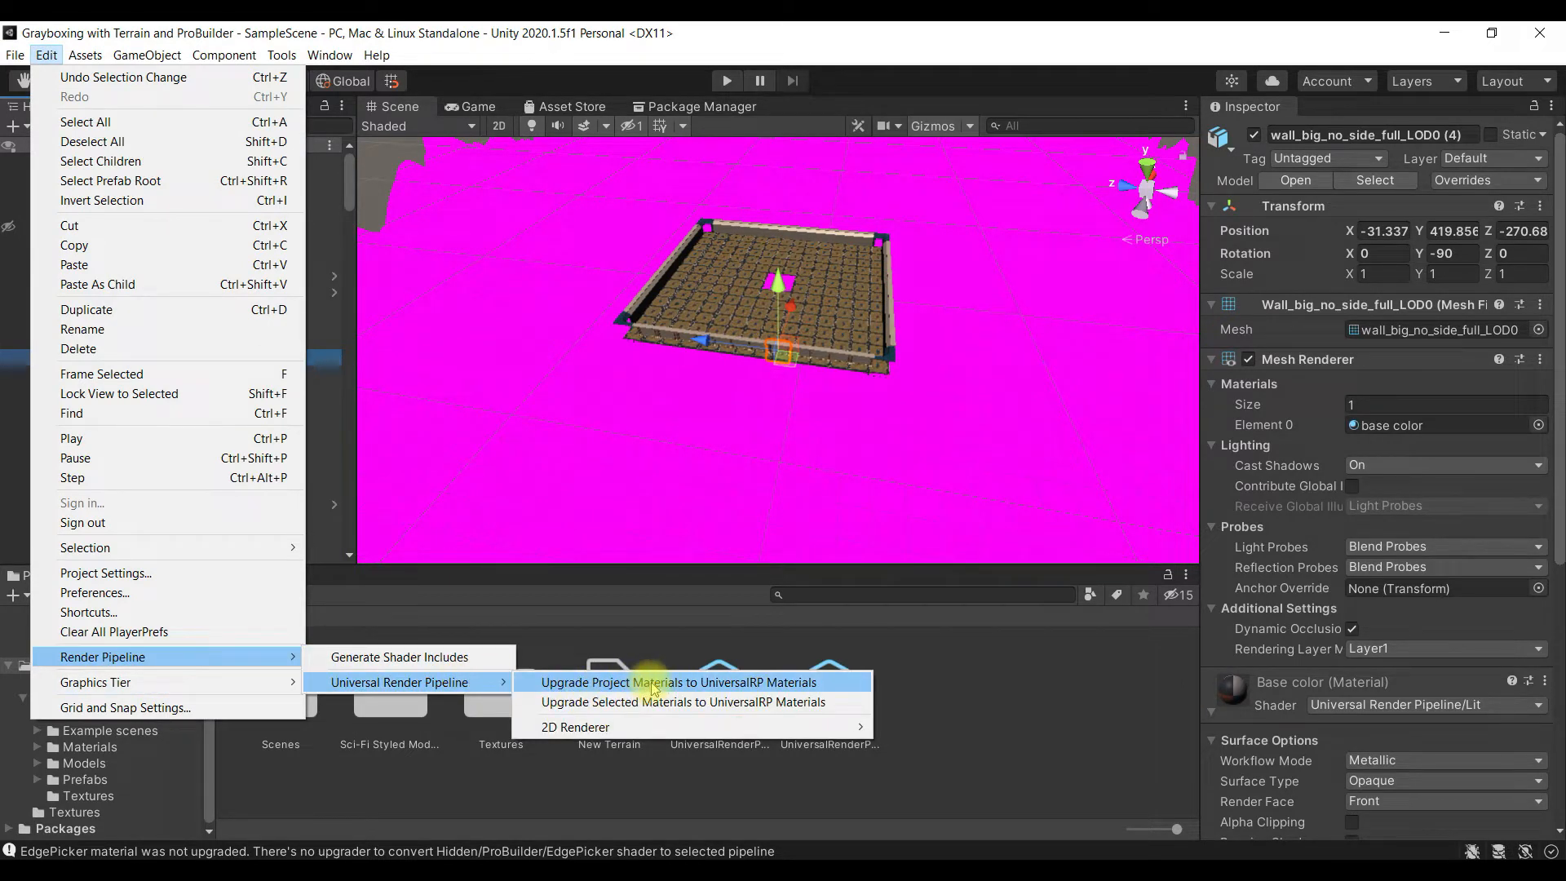
click(699, 683)
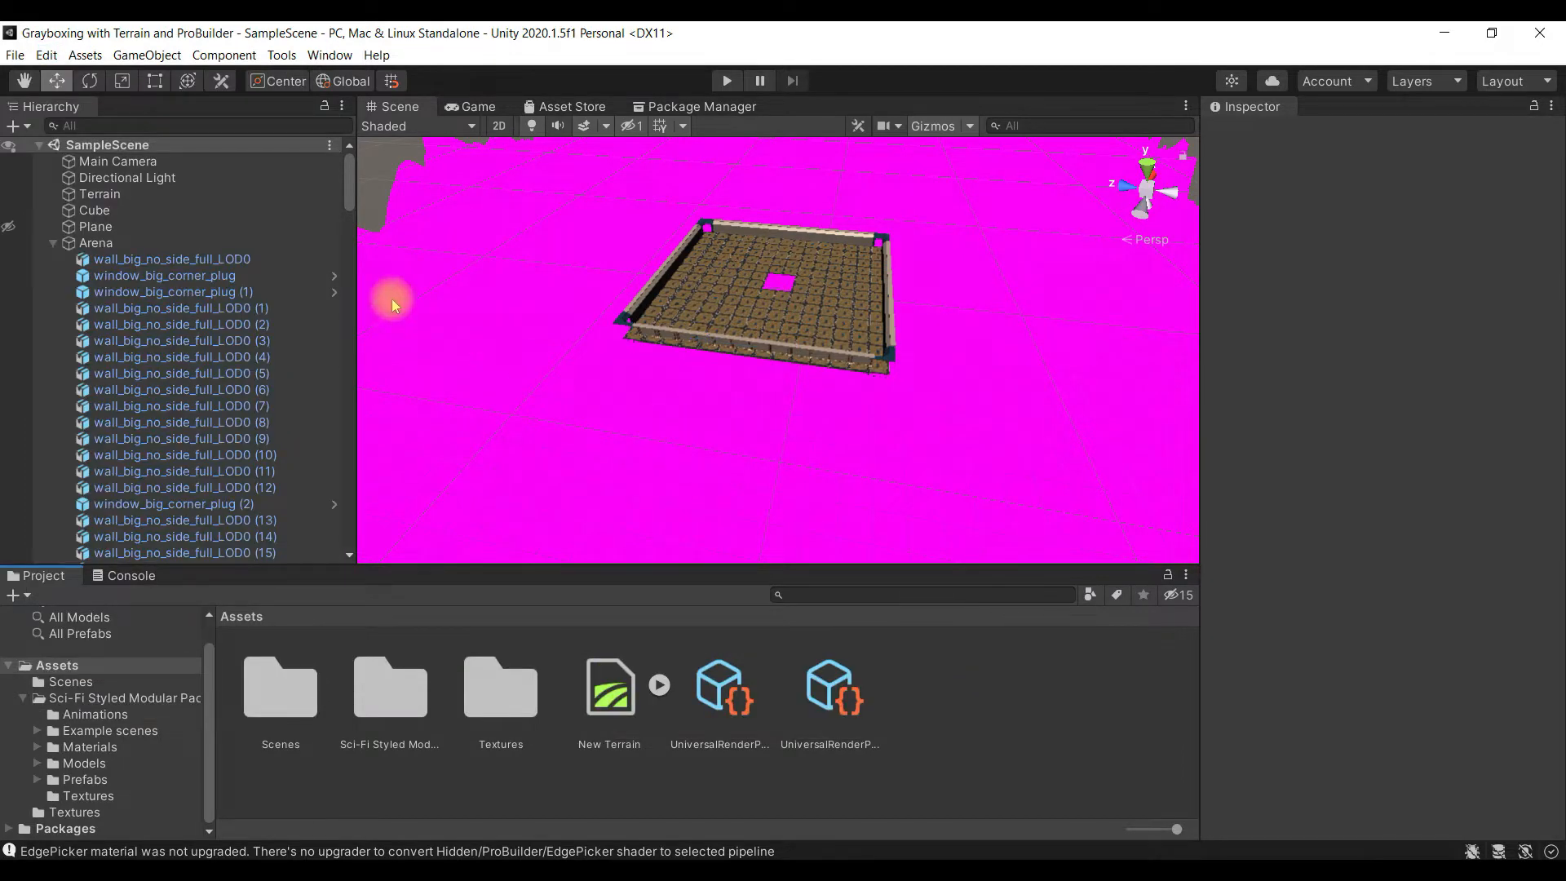
- Collapse the Arena group, frame the Terrain, and inspect the material listed in its texture painting settings
scroll(695, 338, down, 6)
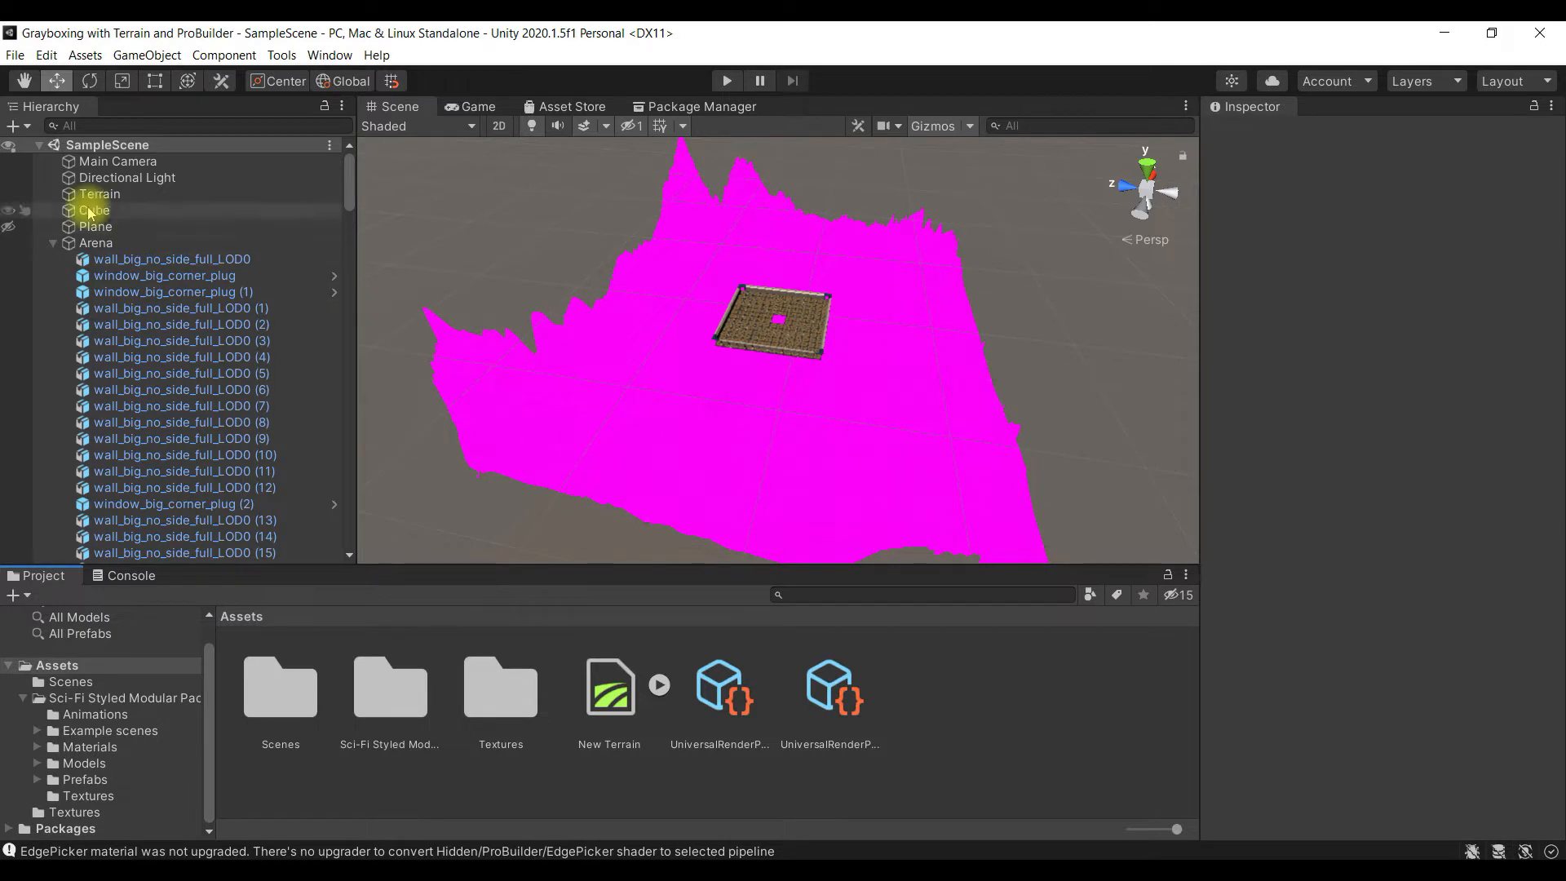
click(53, 243)
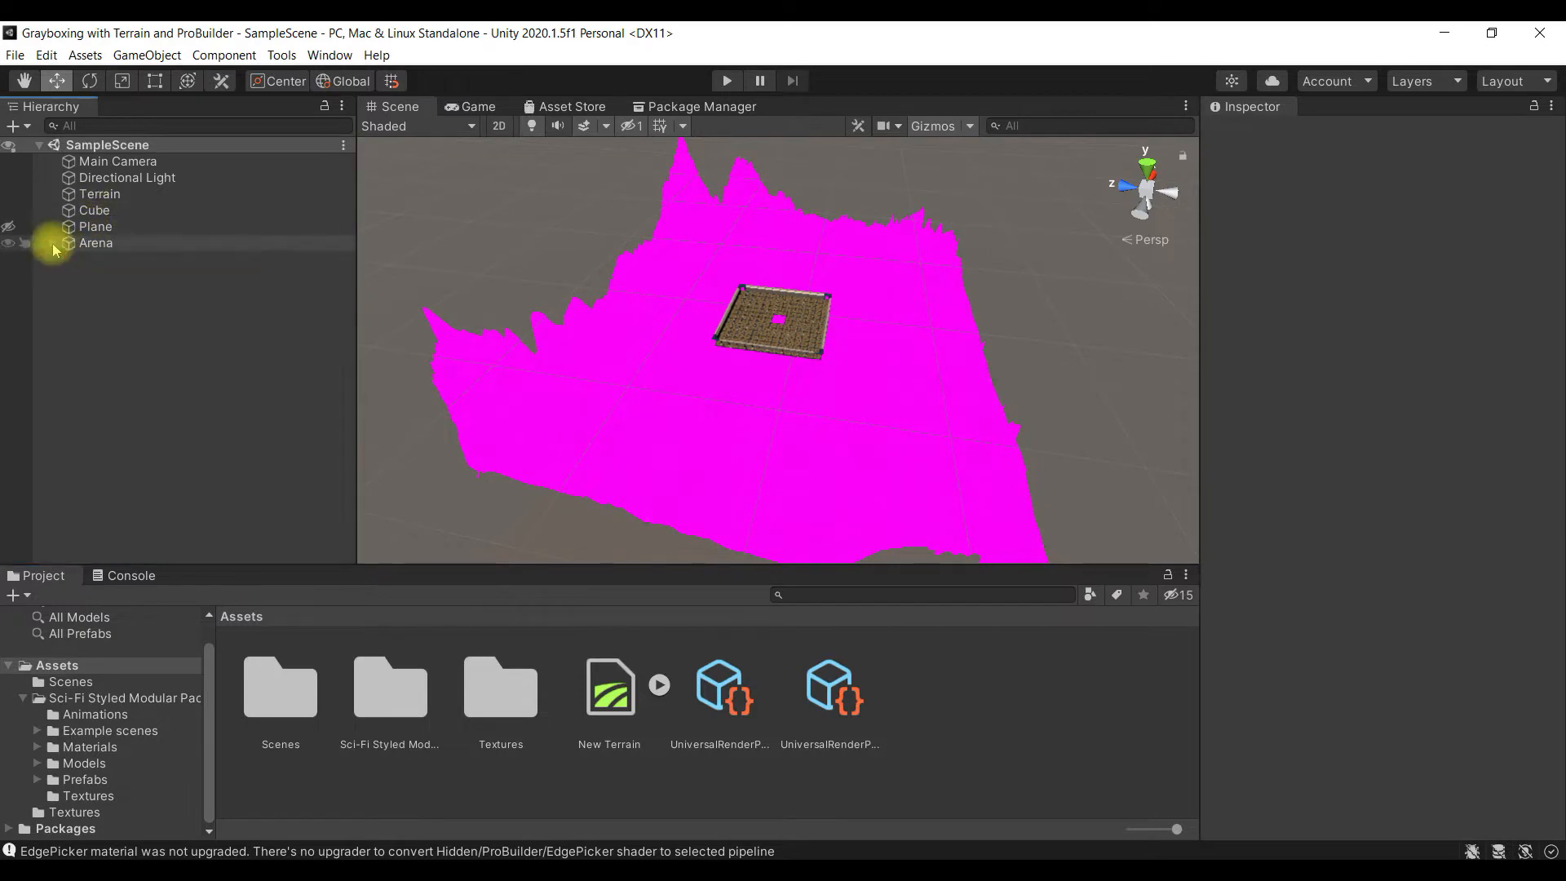
double_click(164, 197)
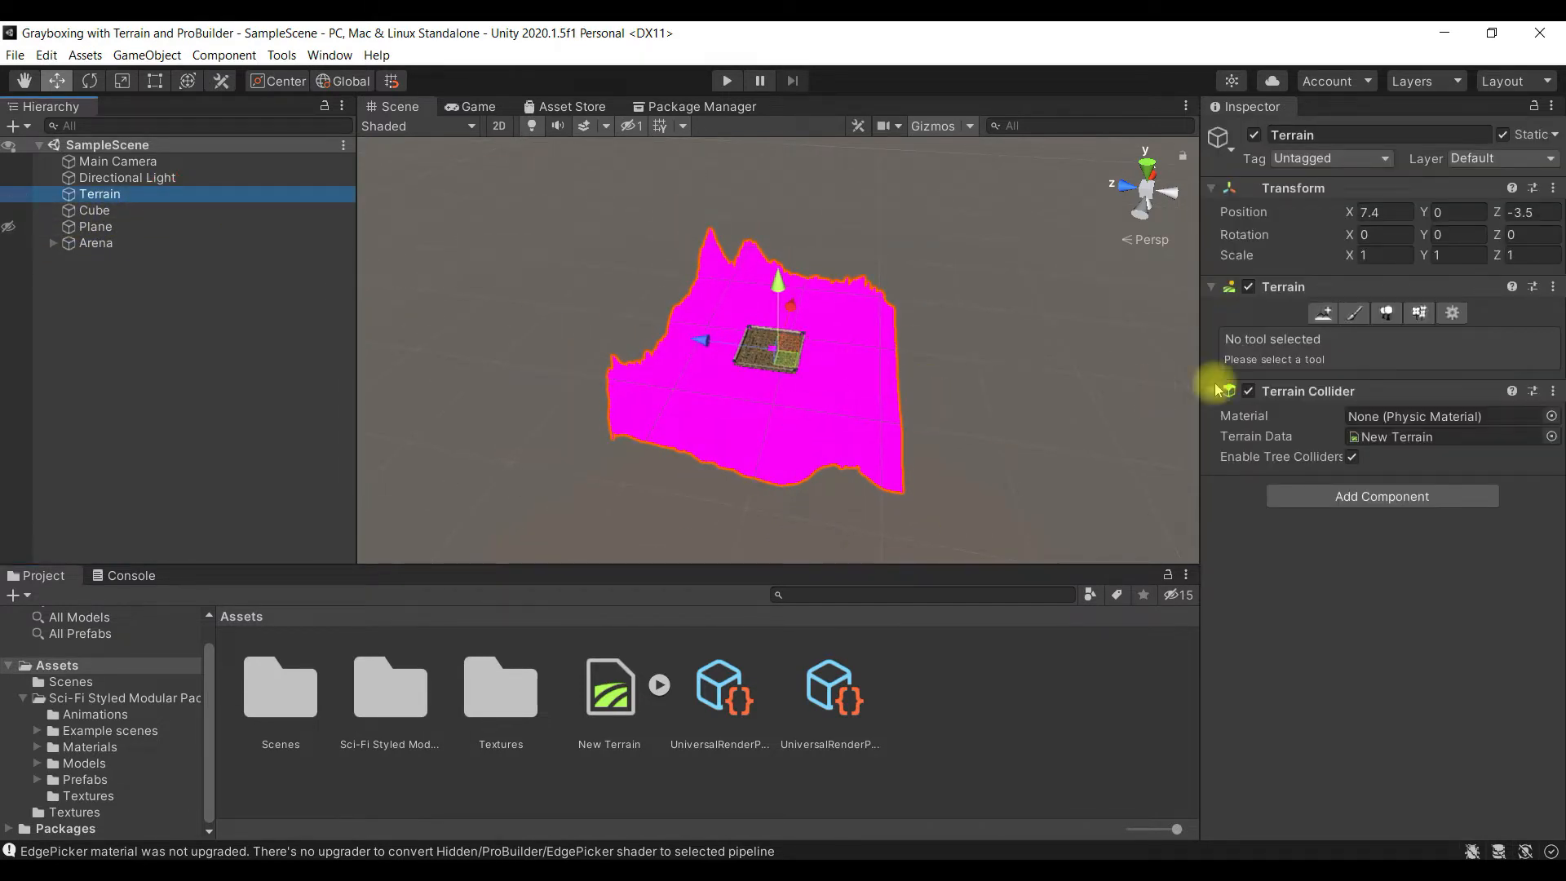
click(1447, 313)
click(1347, 313)
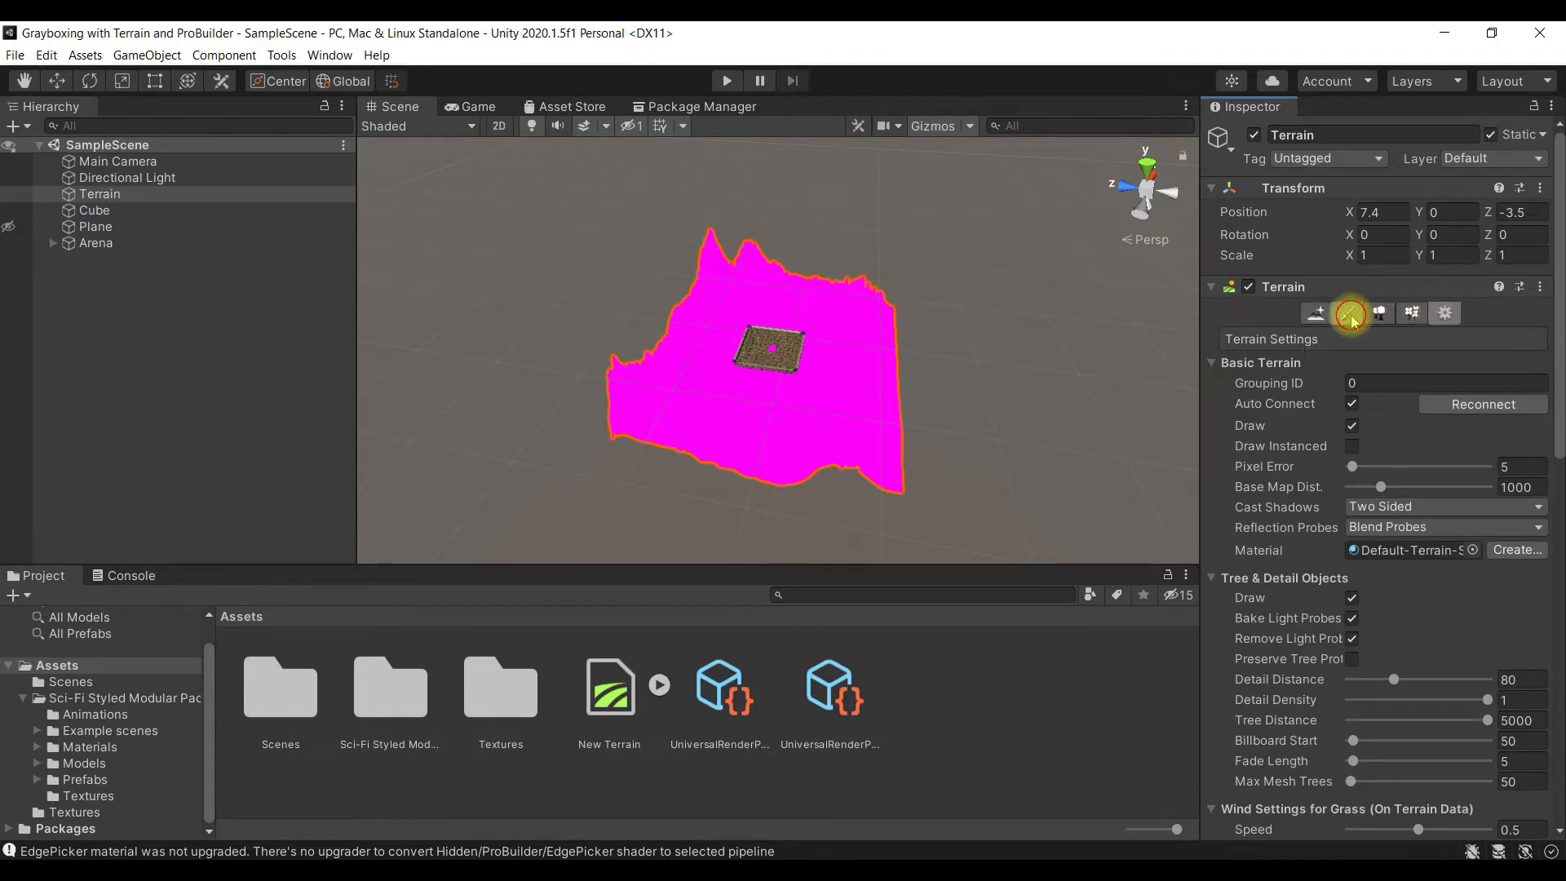
click(1294, 443)
click(1294, 444)
click(1313, 445)
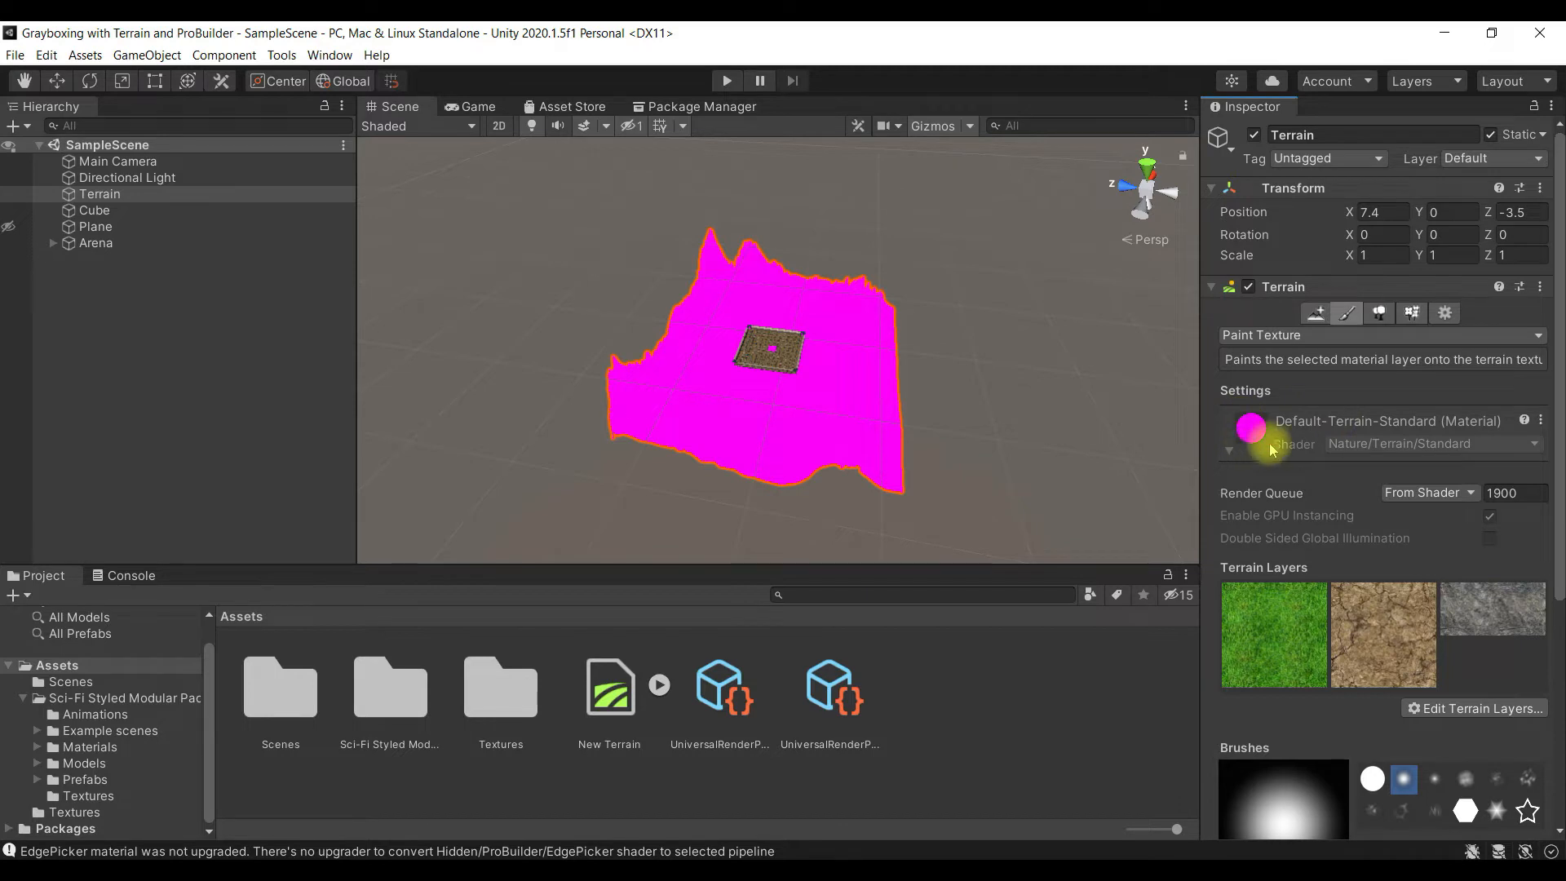
- Try to change the shader of the Default-Terrain-Standard material, and locate its shader and material assets
click(1504, 444)
click(1516, 444)
right_click(1517, 449)
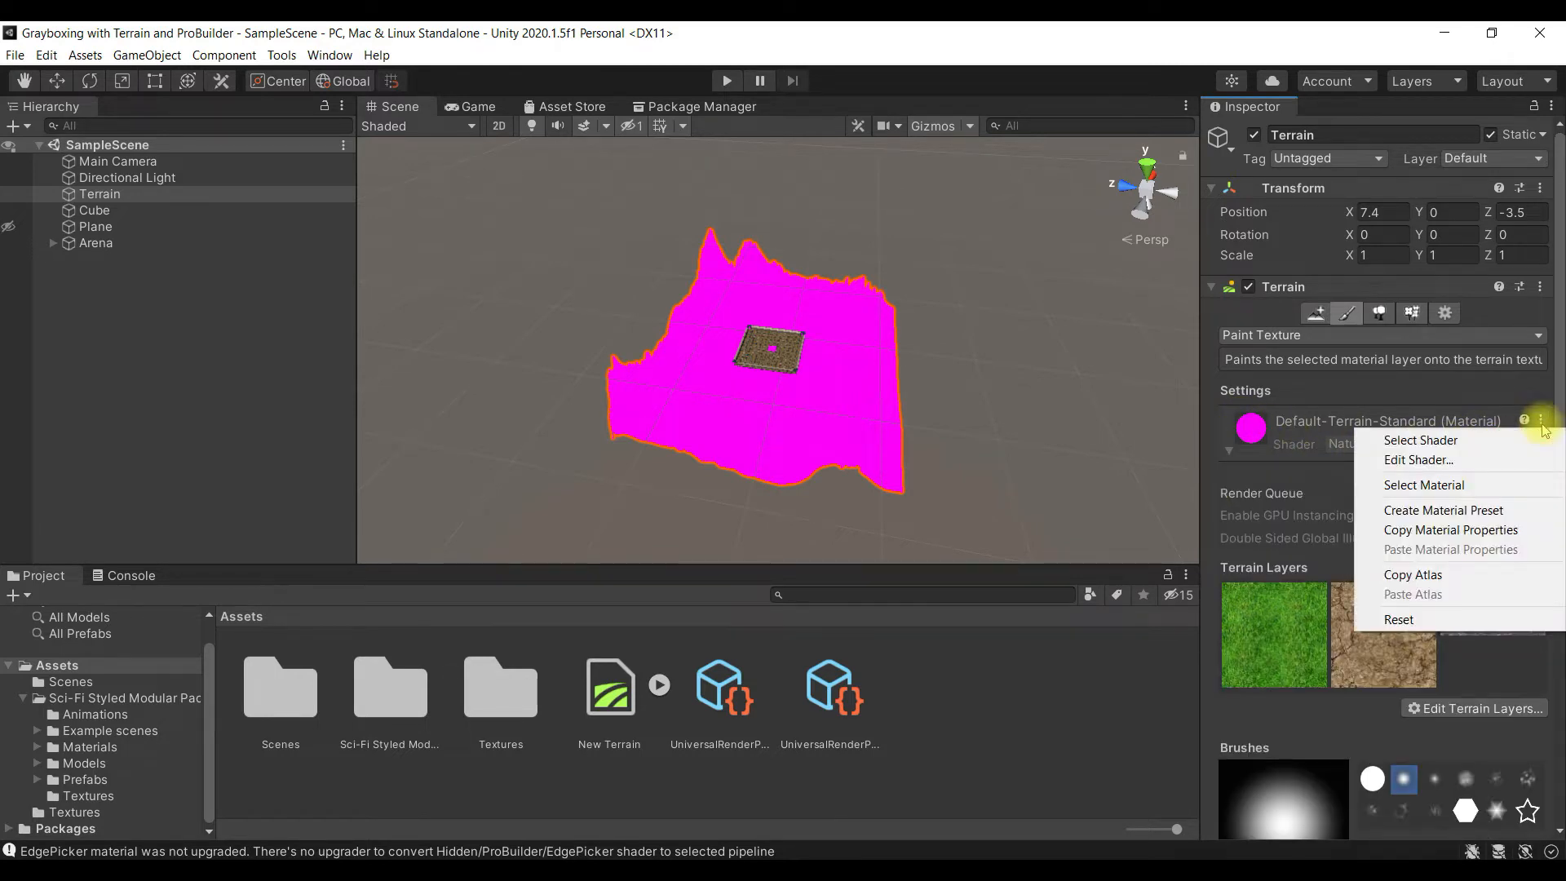
click(1514, 449)
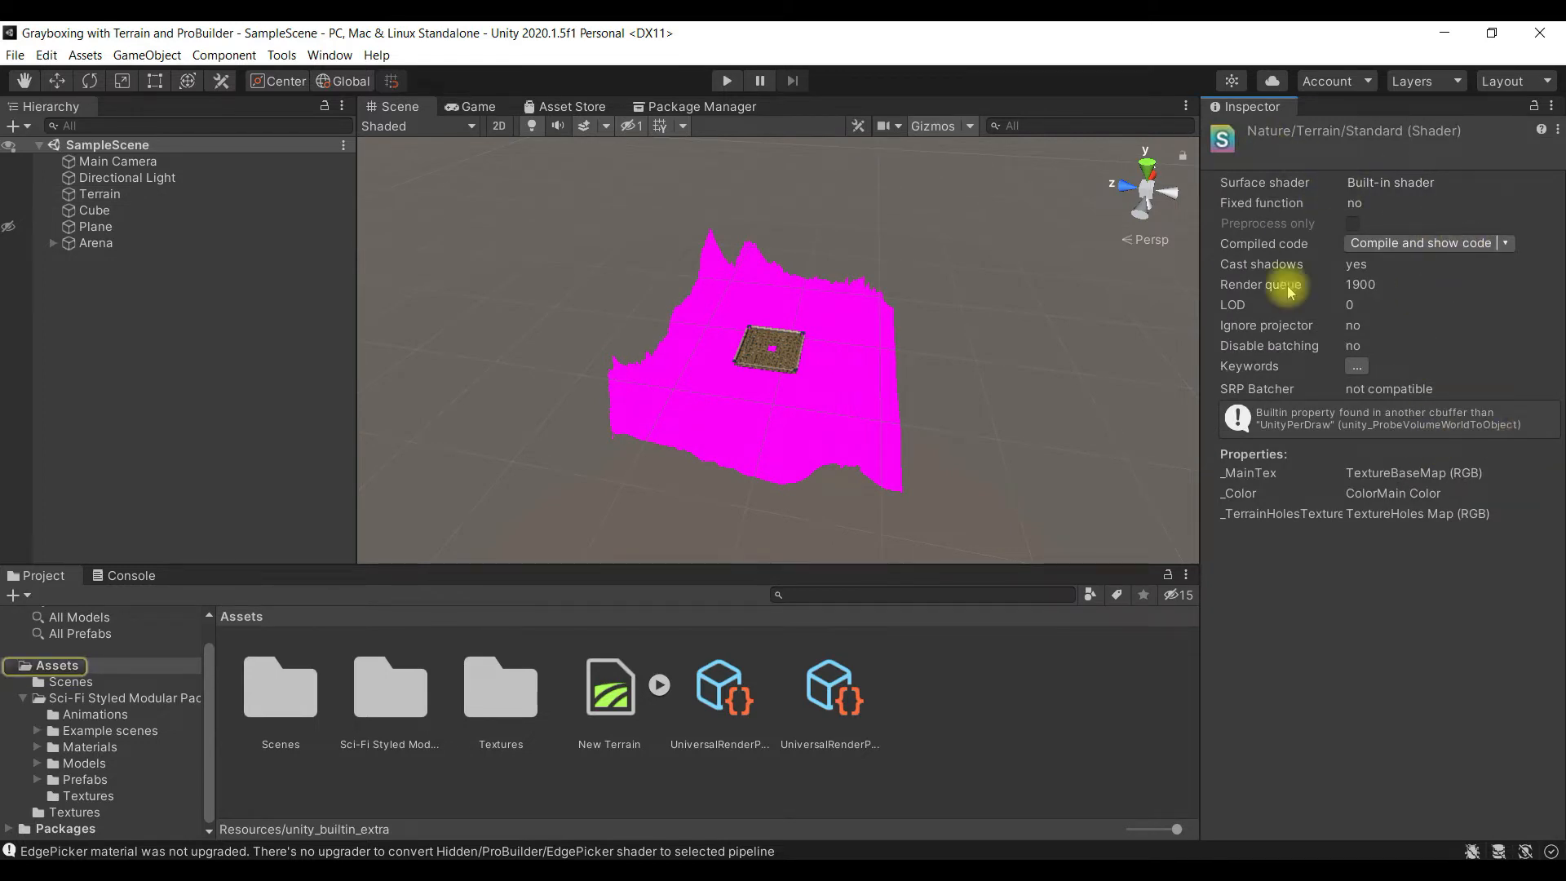
click(130, 193)
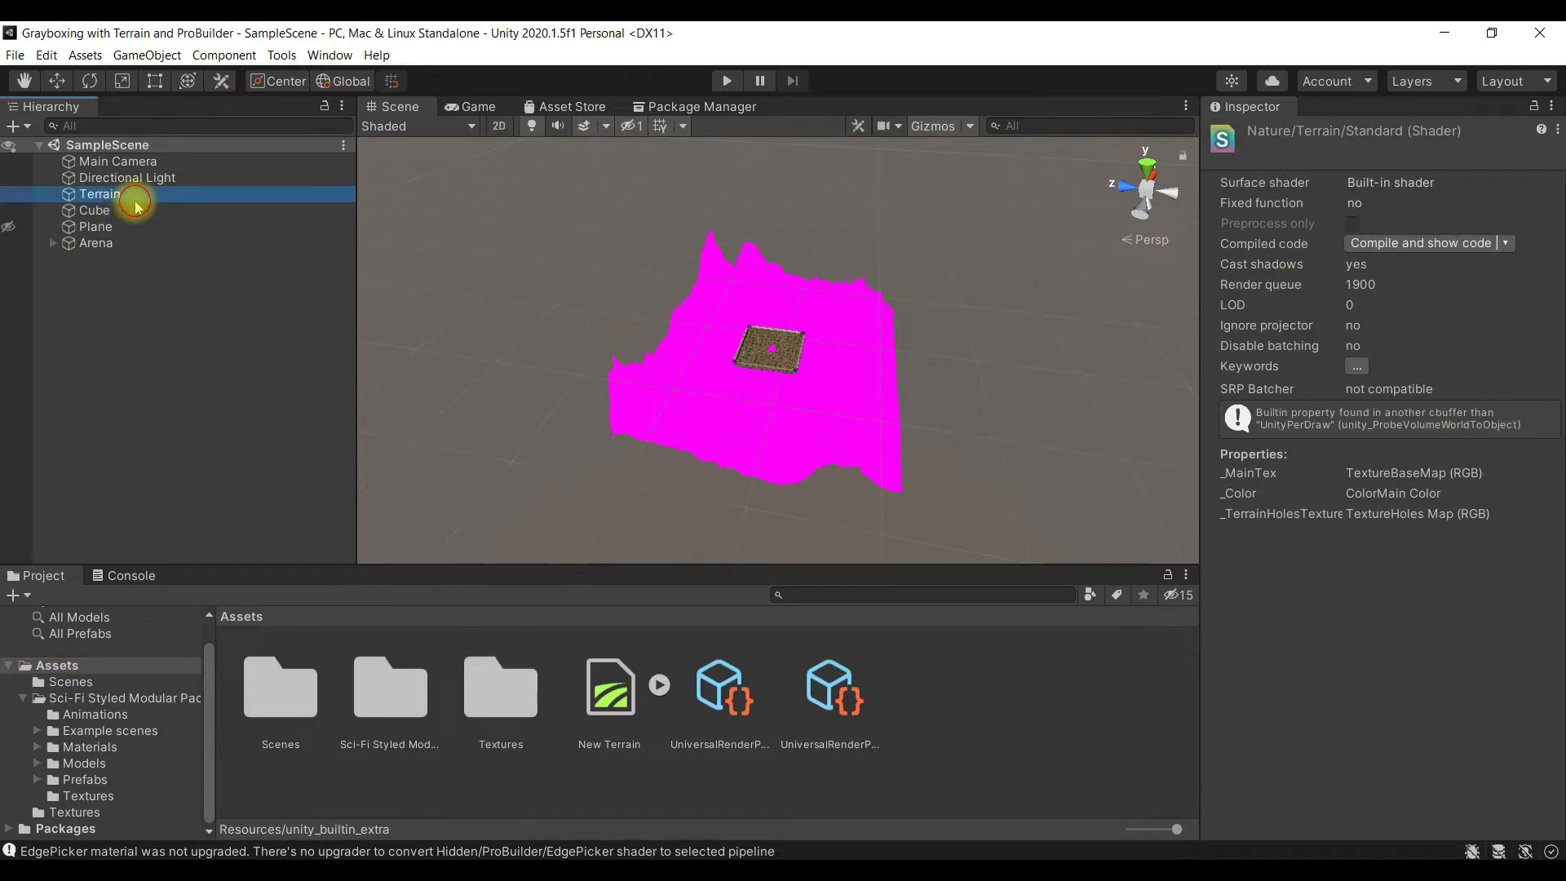
click(1538, 421)
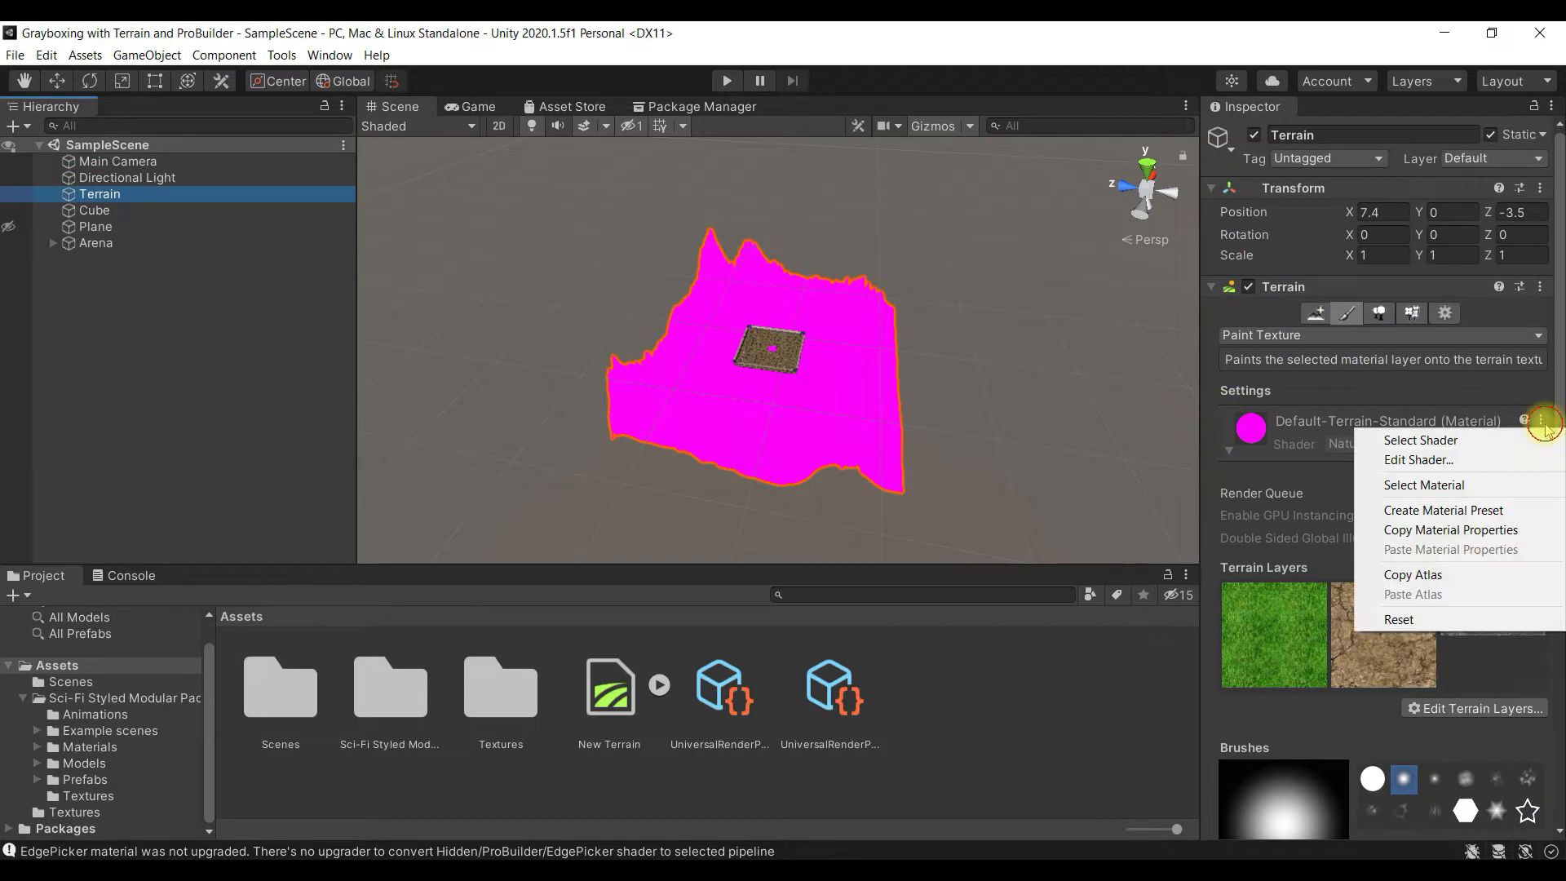
click(1503, 485)
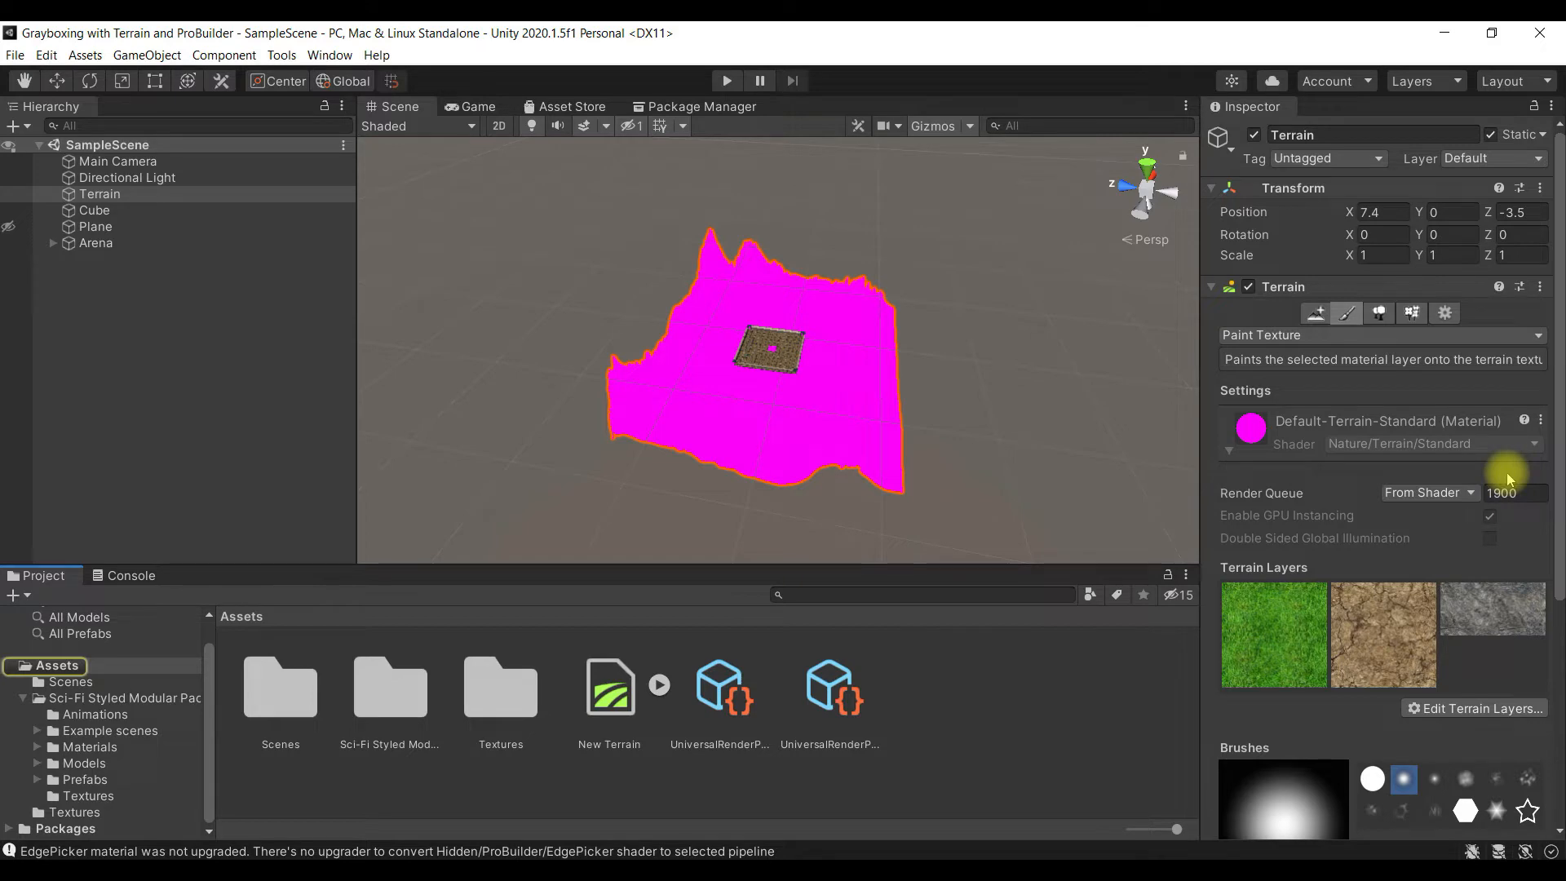
- Examine the Terrain's settings from the basic options down to the Terrain Collider for a material option
click(1445, 313)
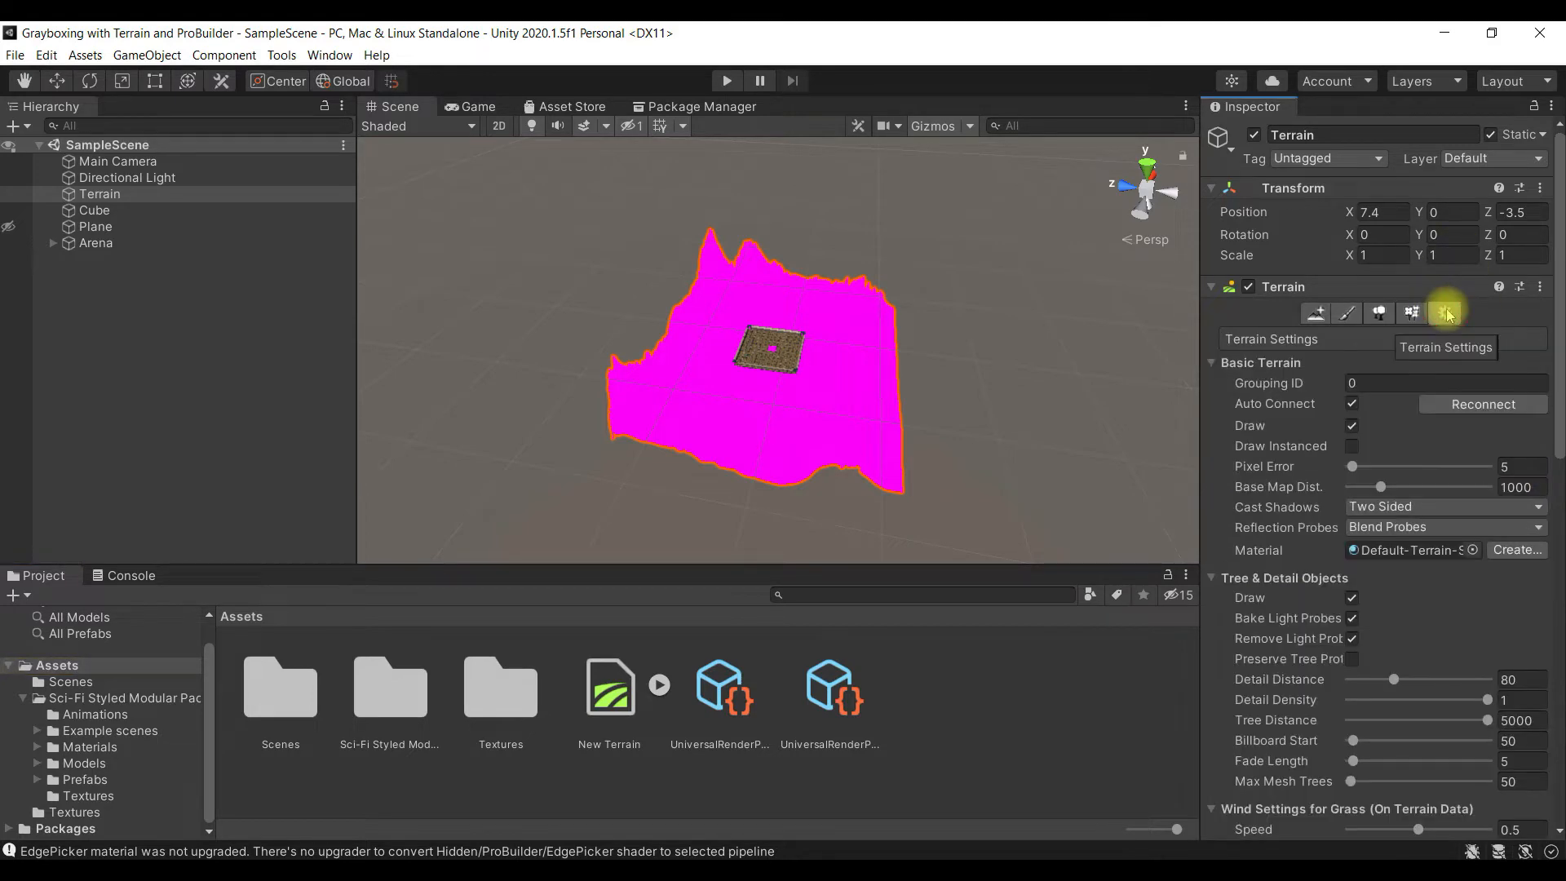
scroll(1355, 438, down, 10)
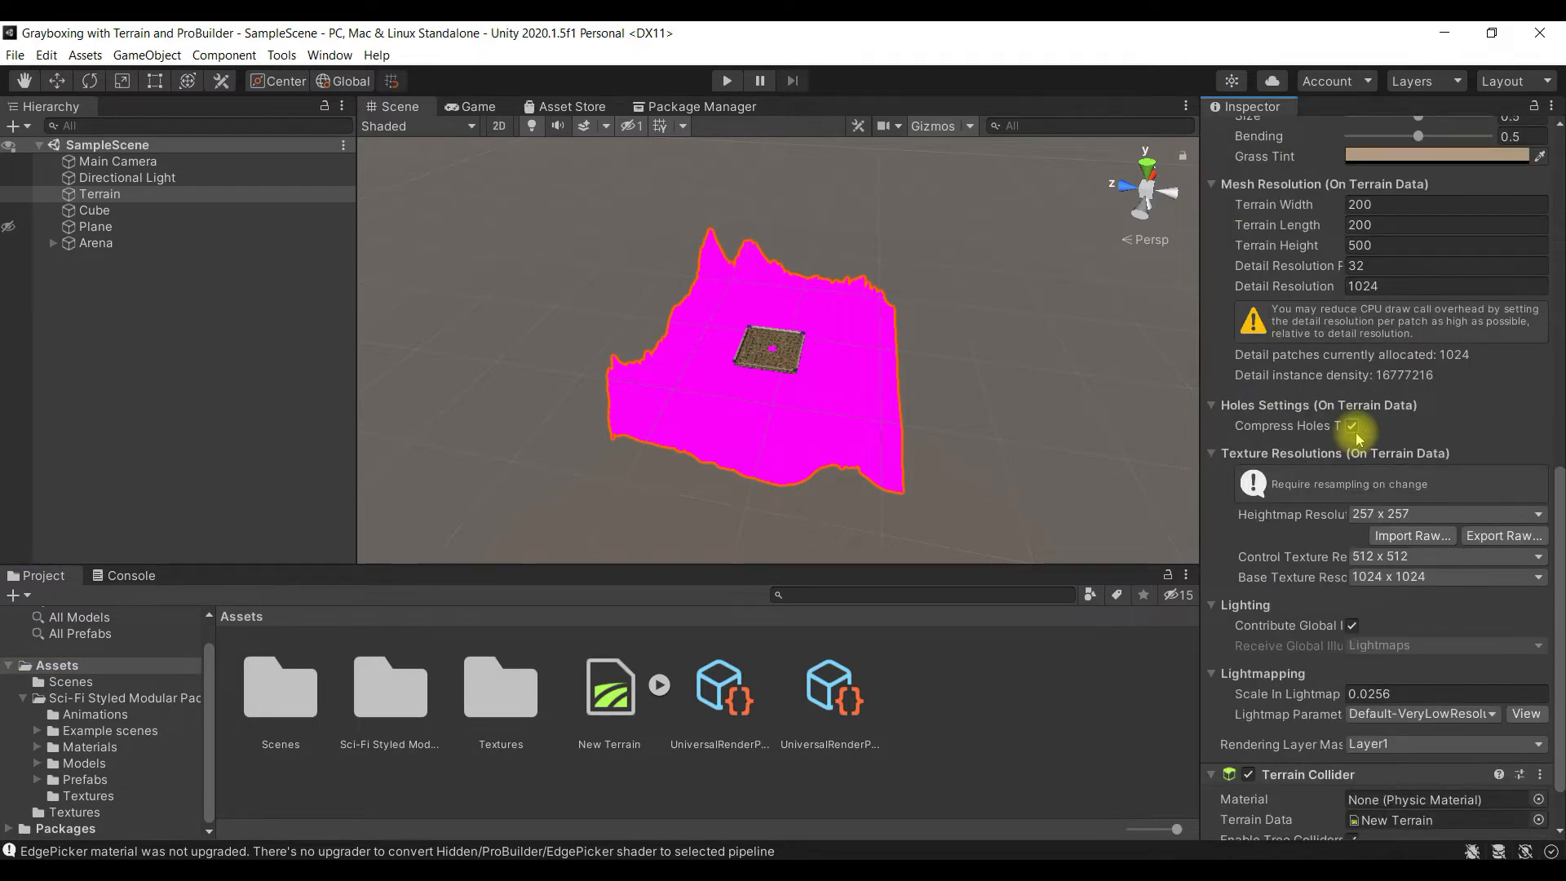
scroll(1356, 438, up, 5)
scroll(1357, 434, down, 5)
scroll(1356, 438, up, 2)
scroll(1356, 438, down, 3)
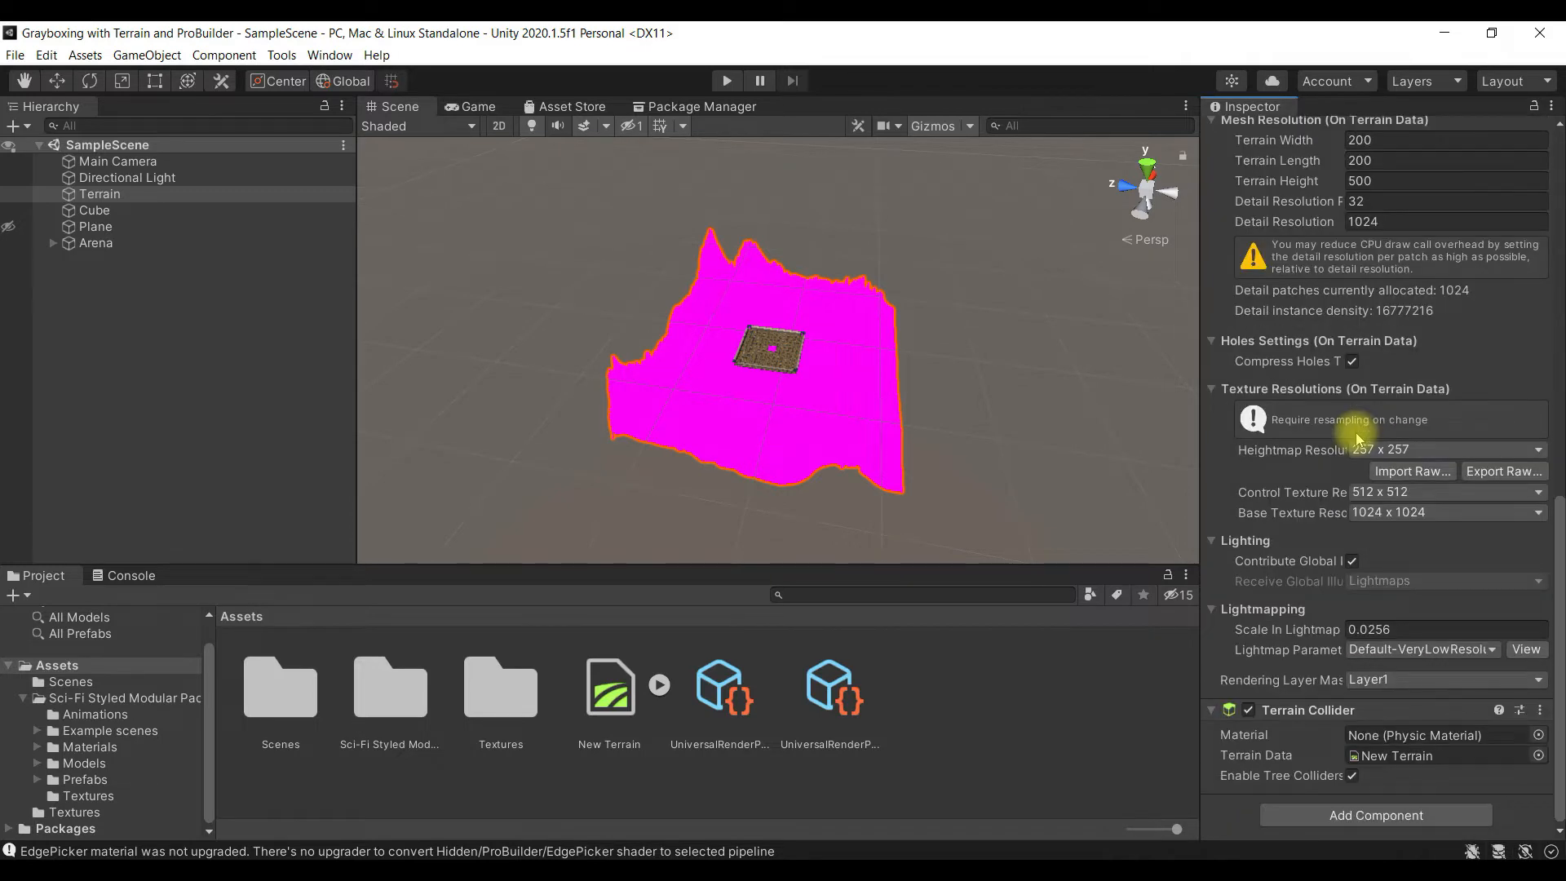
scroll(1356, 437, up, 10)
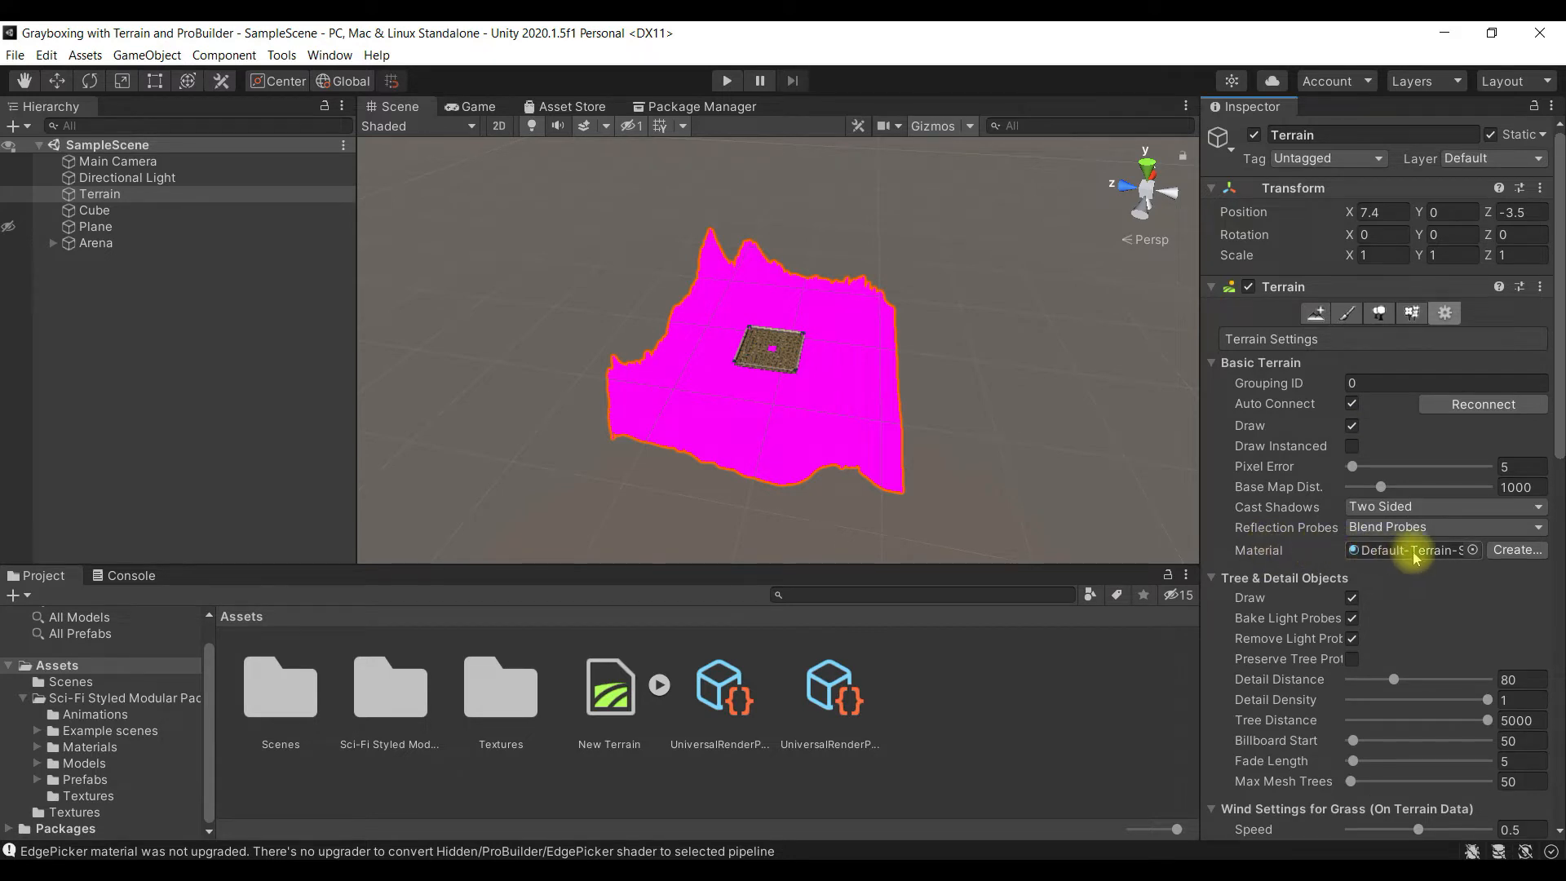
- Try a series of project materials on the Terrain, including base color, base-color, comuter_wall, hologram_particle and lattice
click(1472, 550)
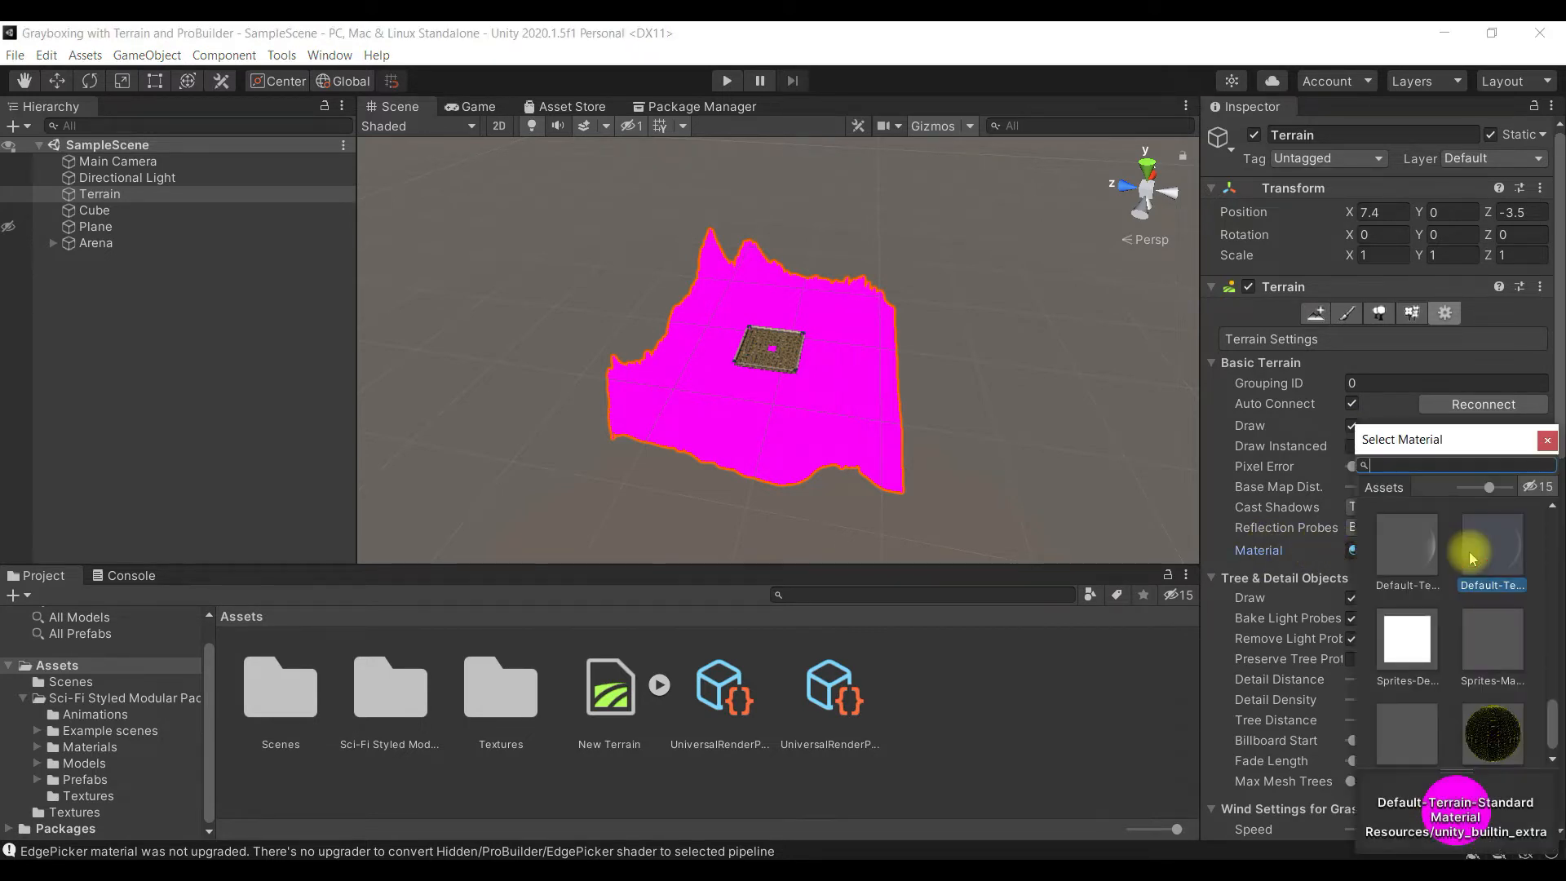
scroll(1472, 558, up, 2)
scroll(1472, 561, up, 5)
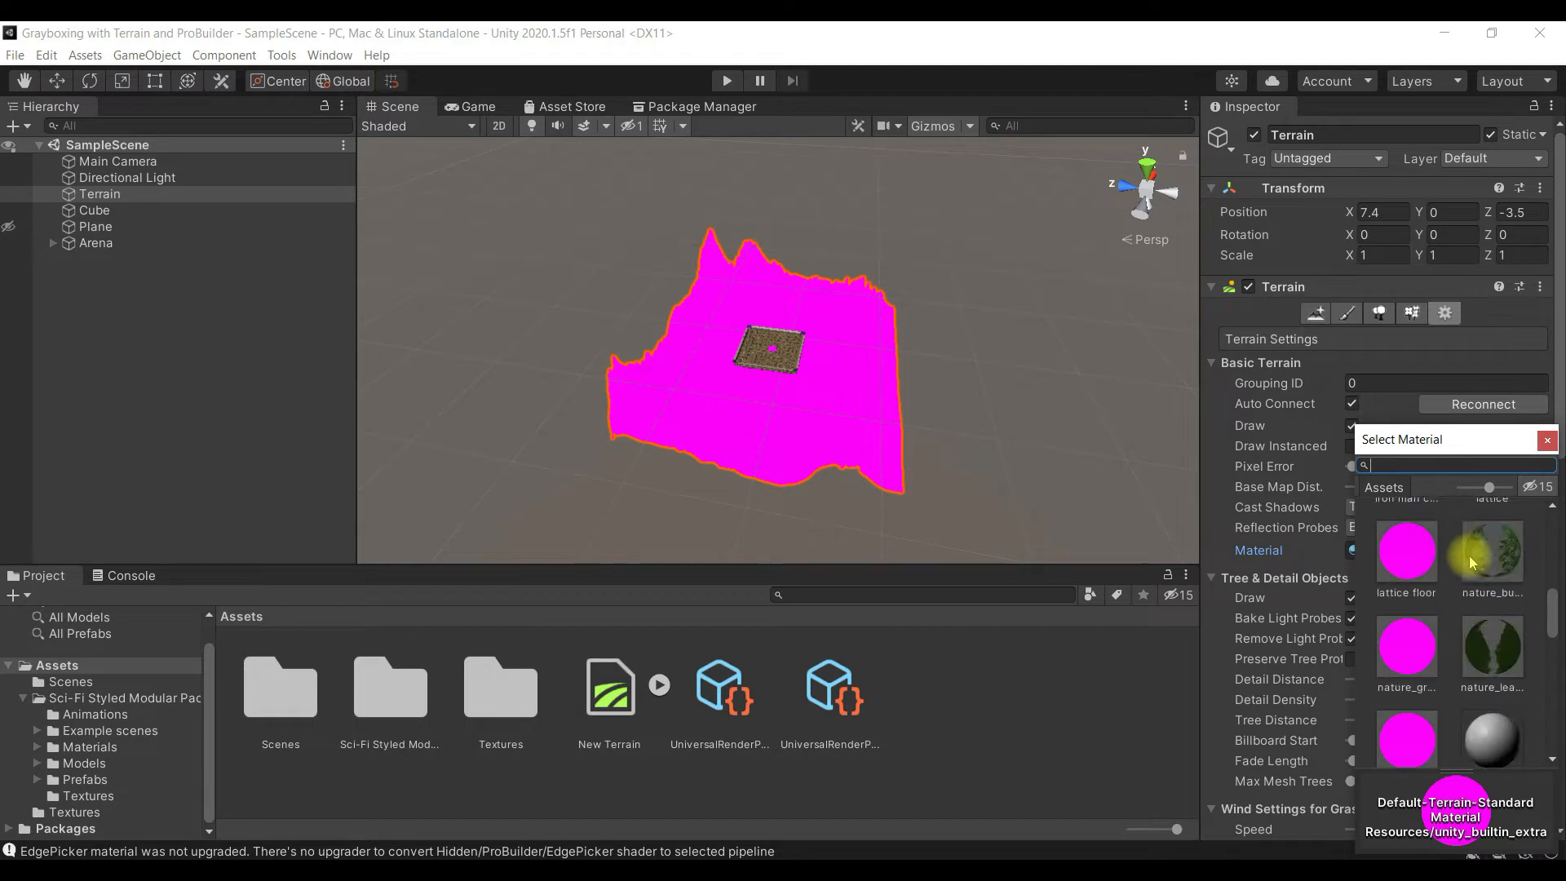
click(1472, 554)
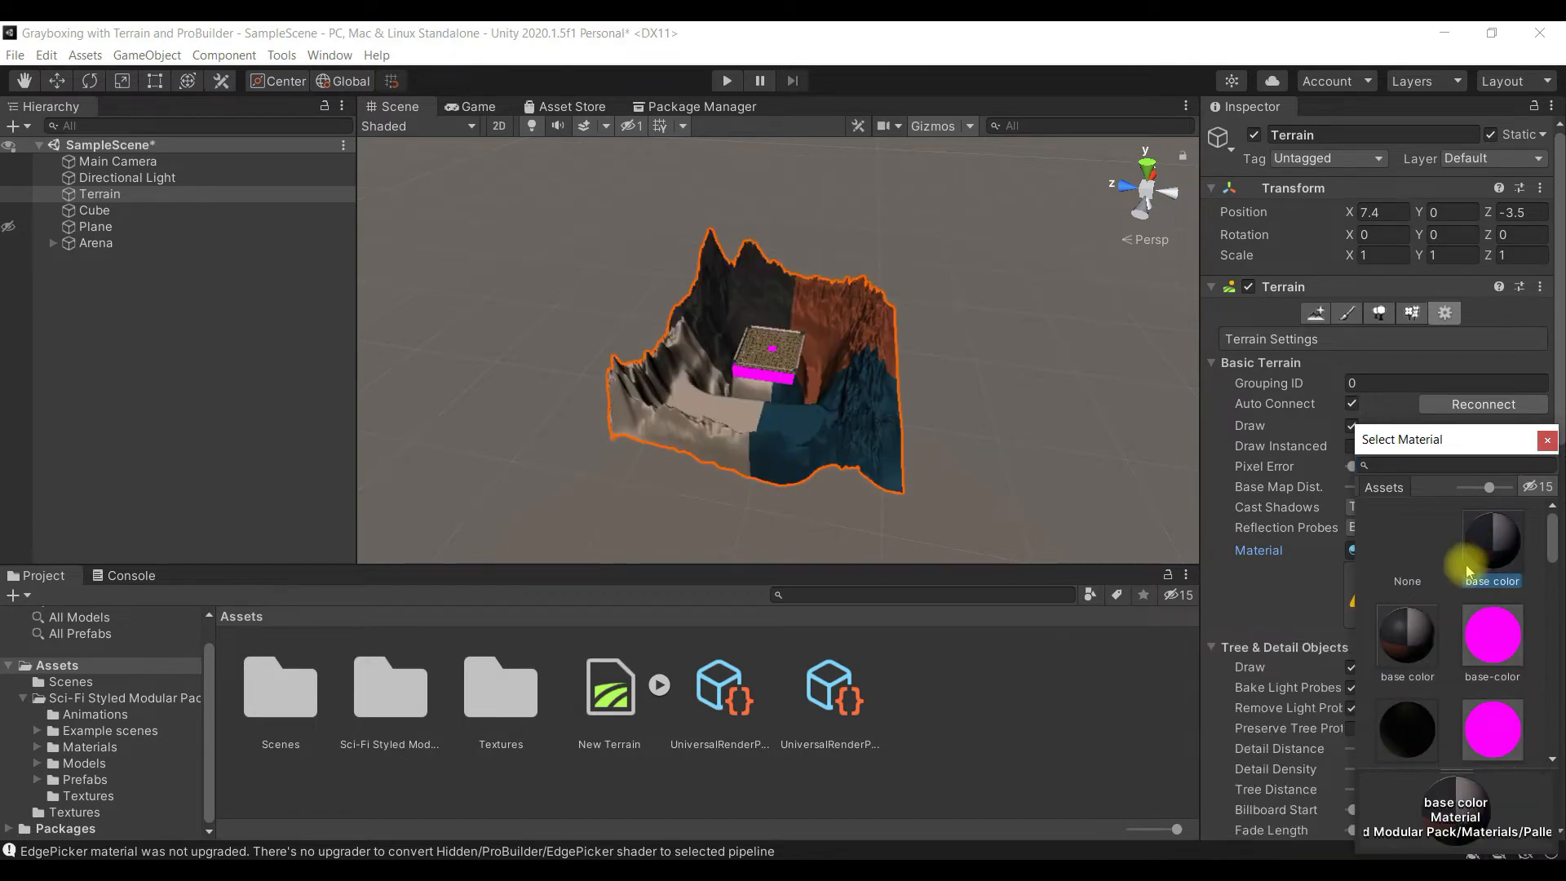
click(1404, 642)
click(1491, 634)
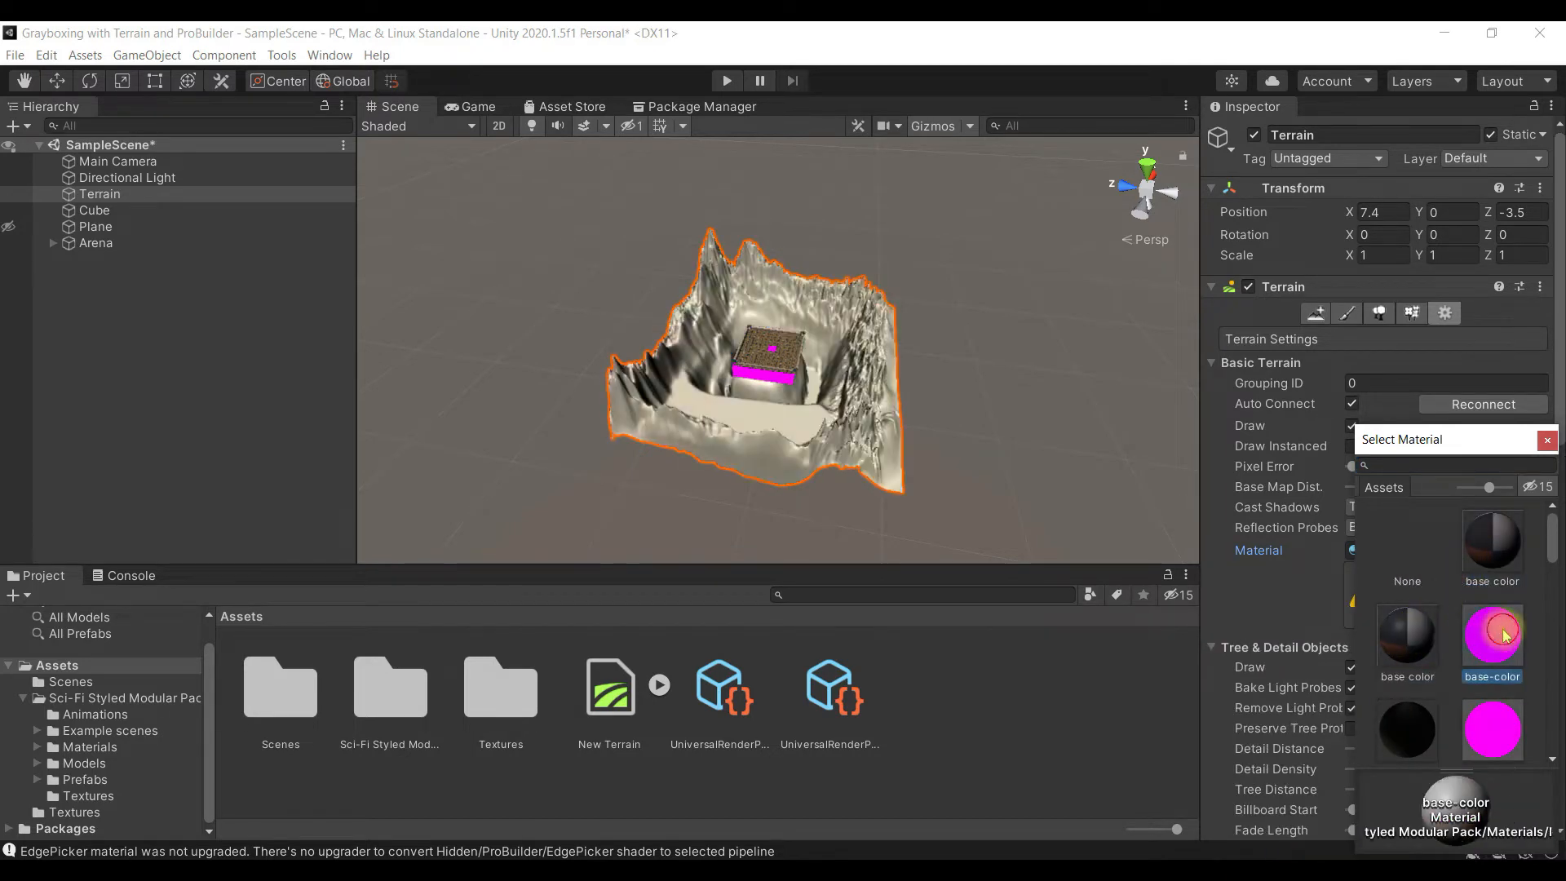
click(1406, 718)
scroll(1481, 672, down, 2)
scroll(1481, 672, down, 3)
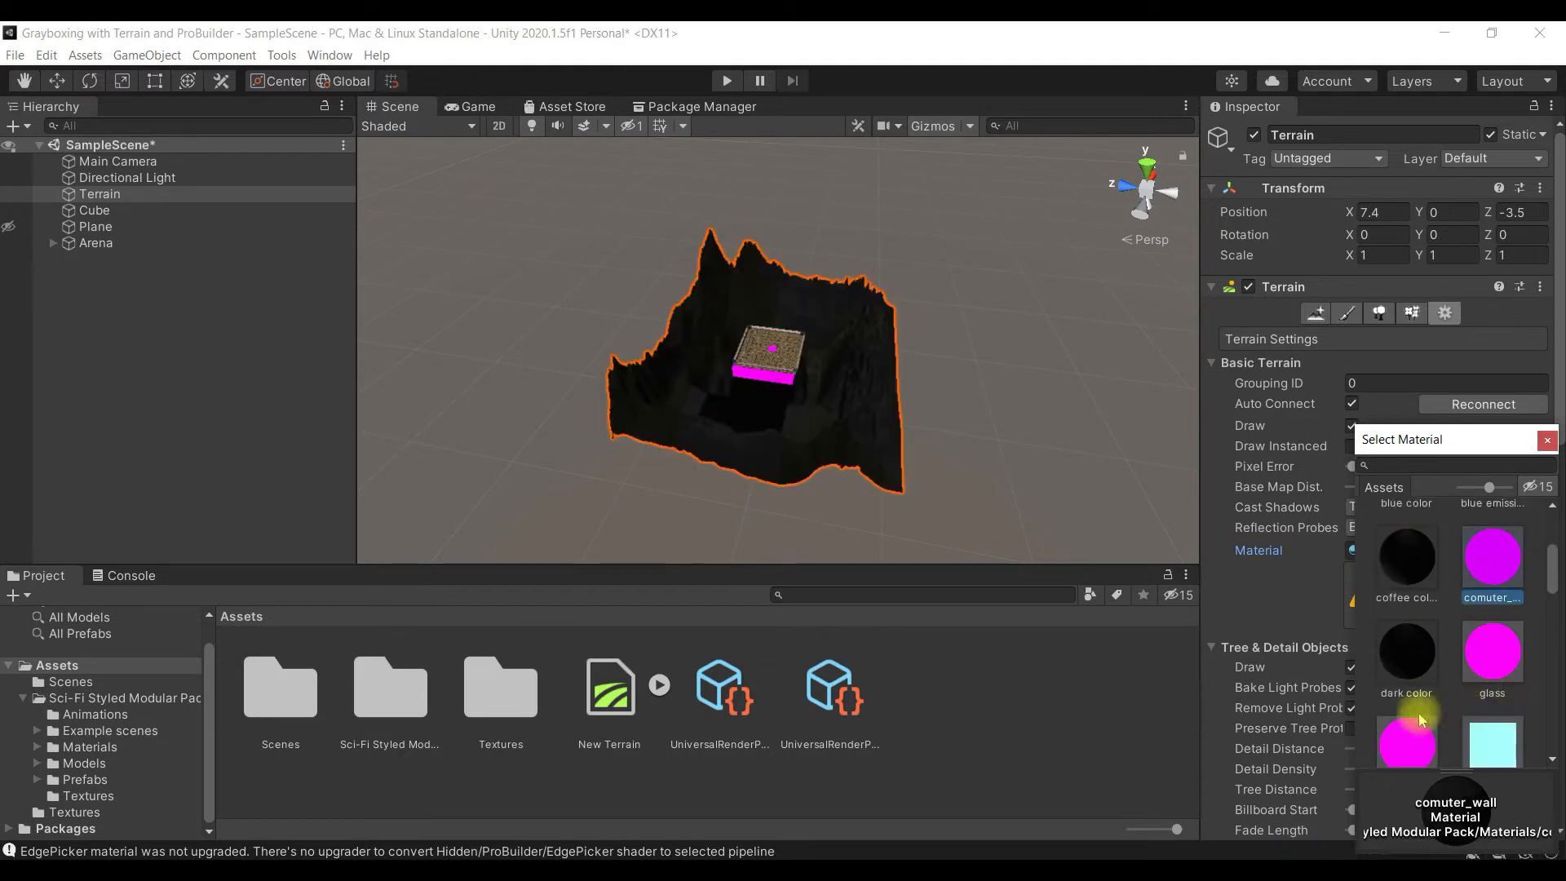
click(1411, 722)
scroll(1484, 667, down, 1)
click(1493, 612)
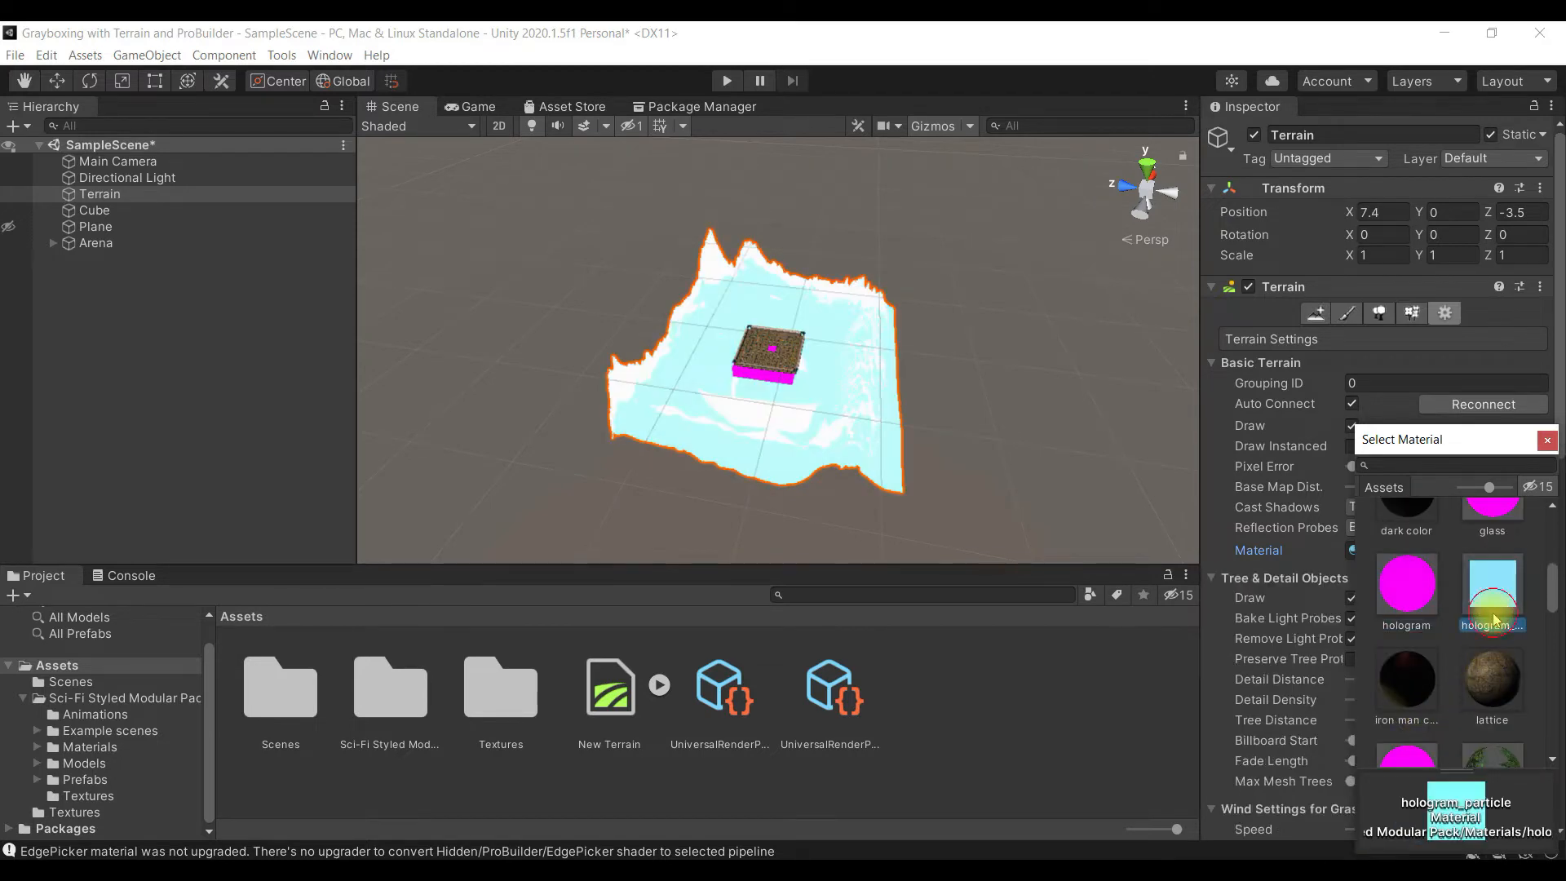
click(1414, 703)
click(1495, 694)
scroll(1497, 695, down, 3)
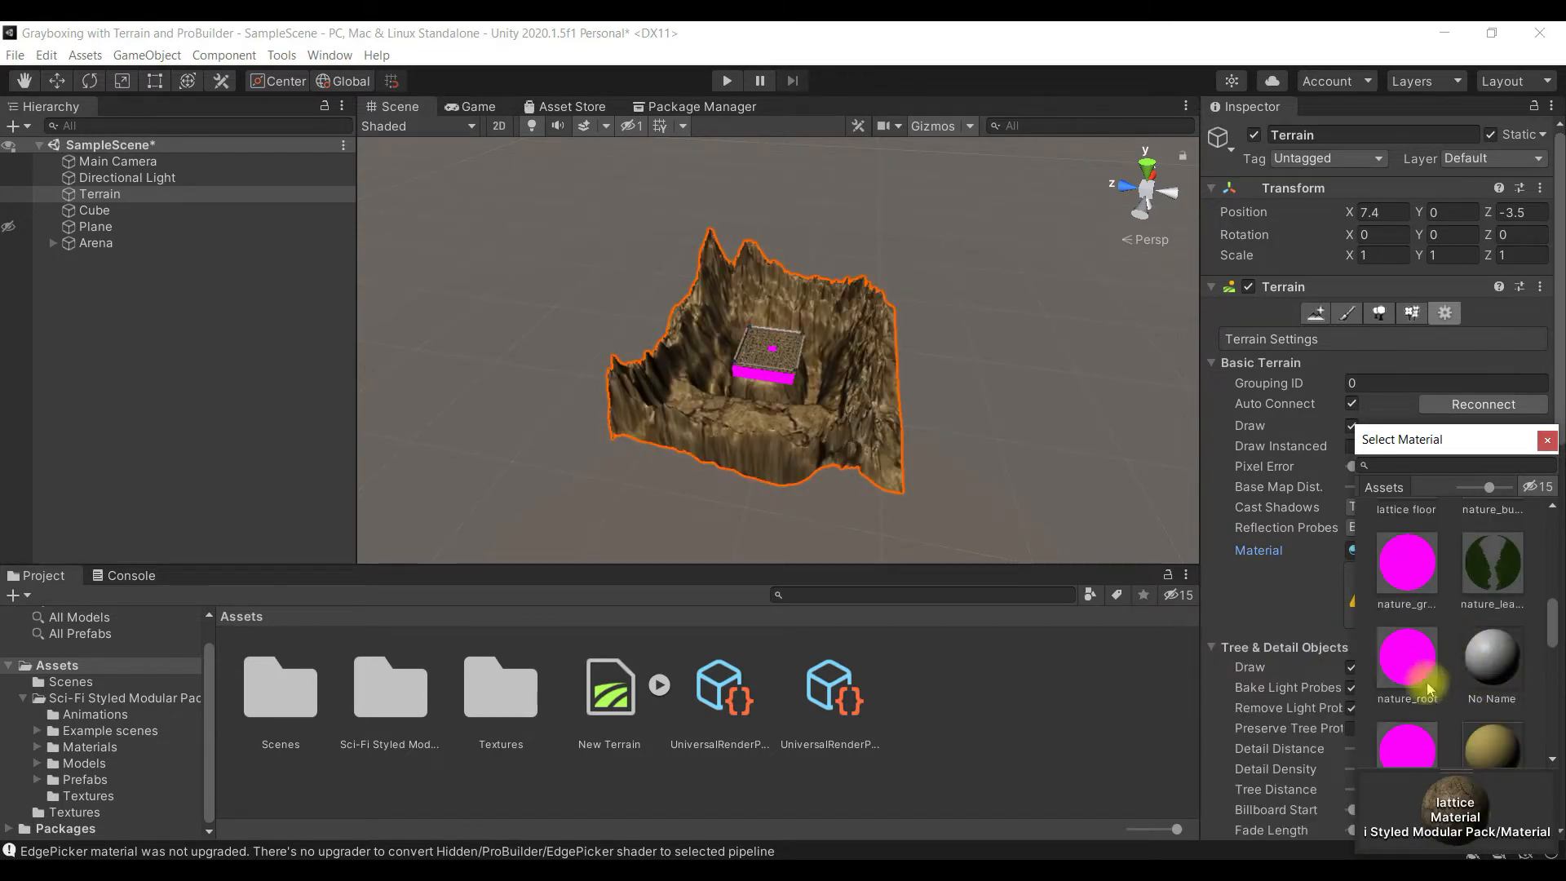
- Try the remaining project and built-in materials on the Terrain, including Default-Skybox, Sprites-Default and SpatialMappingWireframe
click(1423, 681)
scroll(1423, 677, down, 2)
click(1472, 665)
scroll(1468, 667, down, 1)
click(1464, 715)
click(1409, 720)
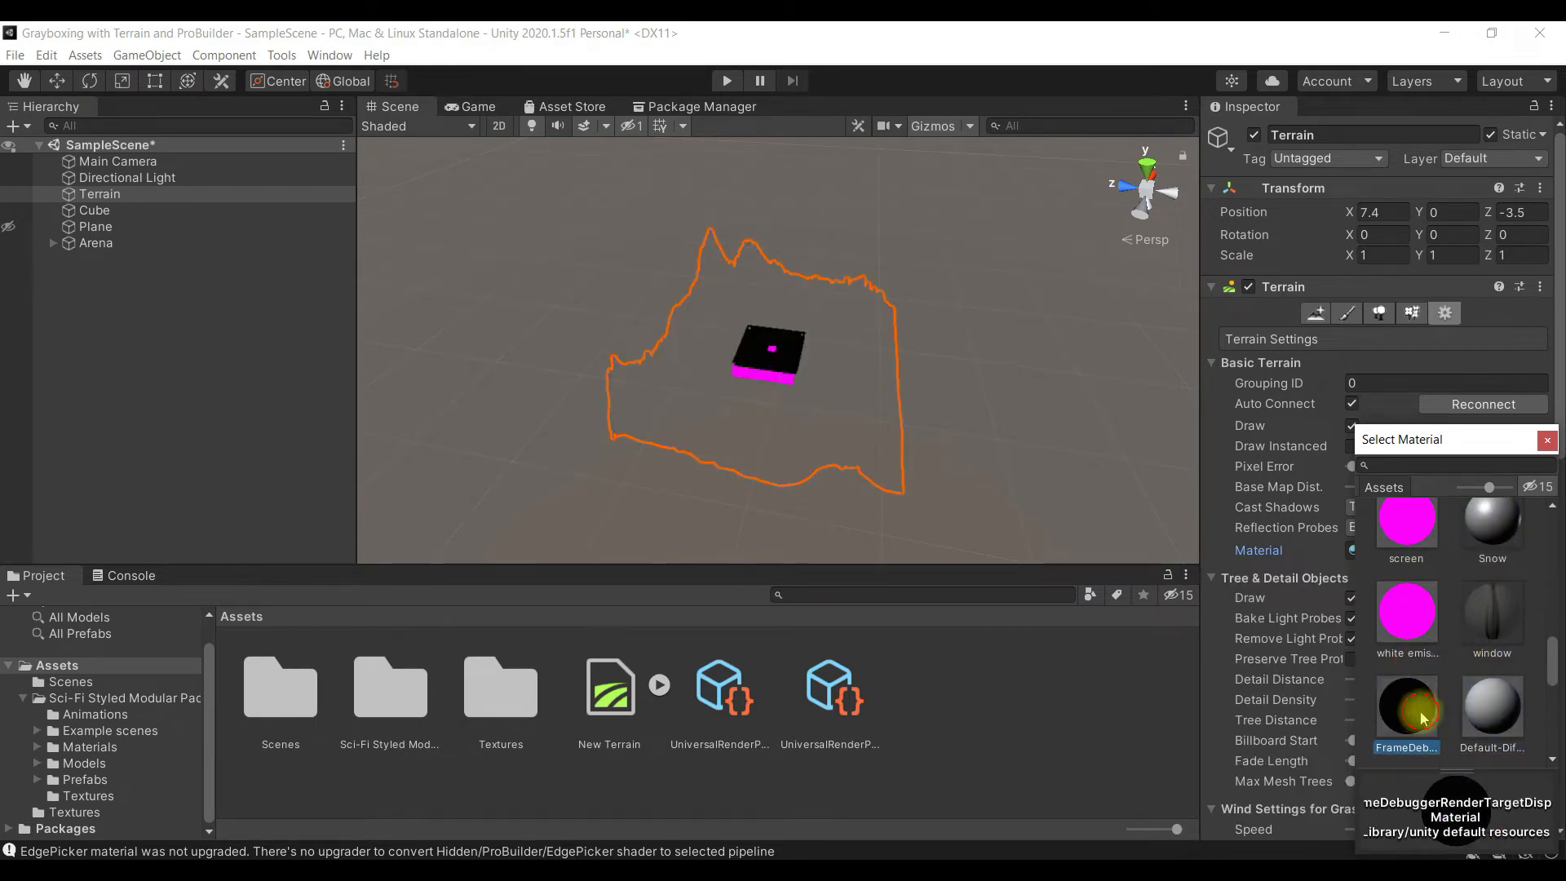
click(1474, 648)
scroll(1475, 652, down, 3)
click(1407, 645)
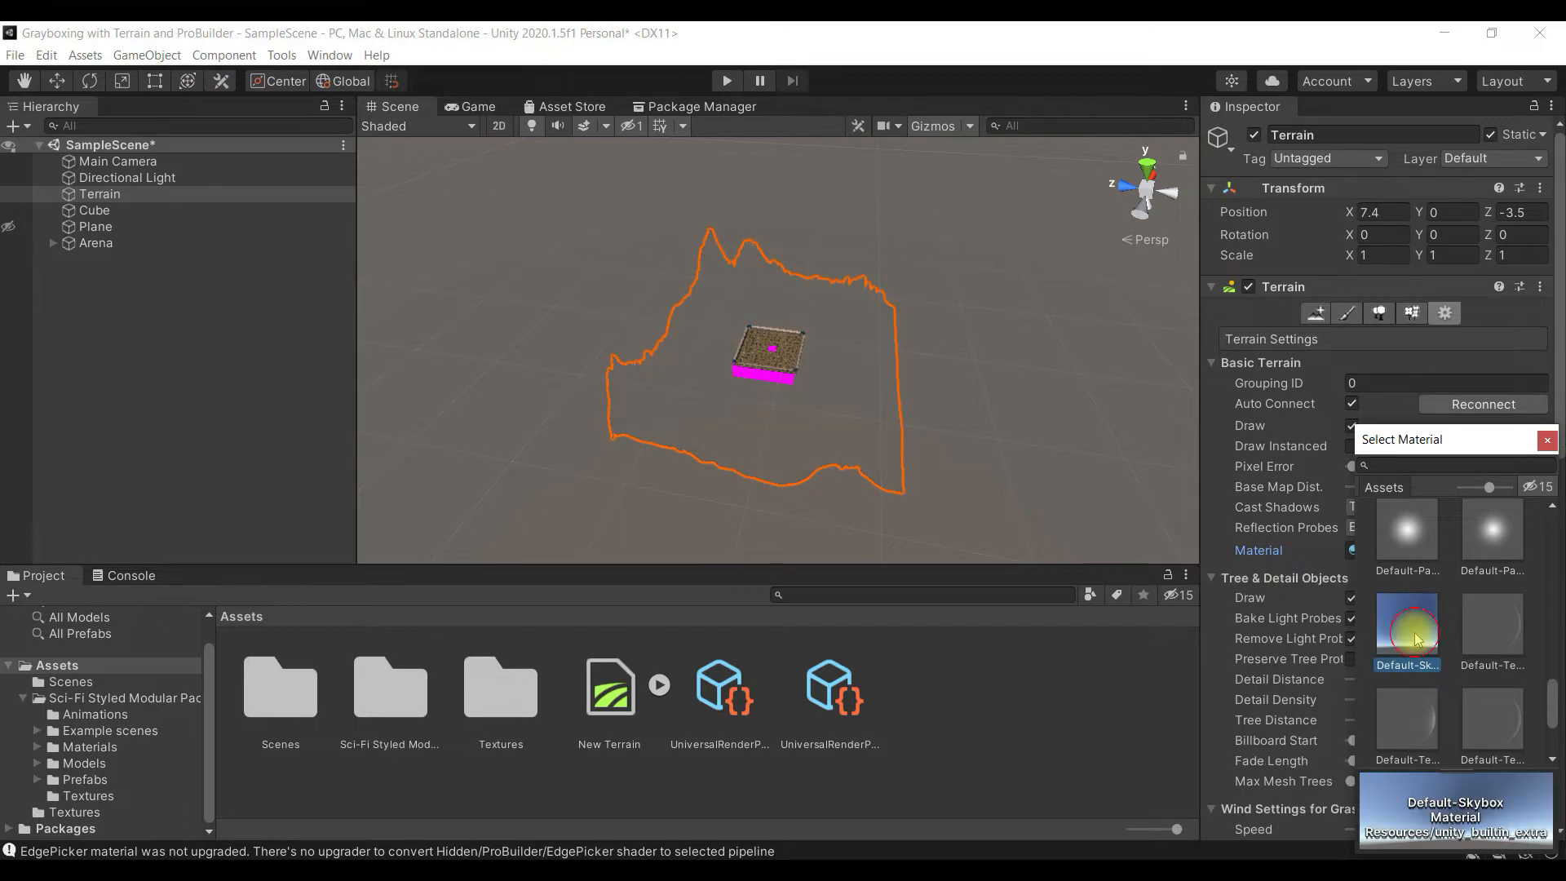
click(1489, 632)
scroll(1425, 707, down, 2)
click(1404, 621)
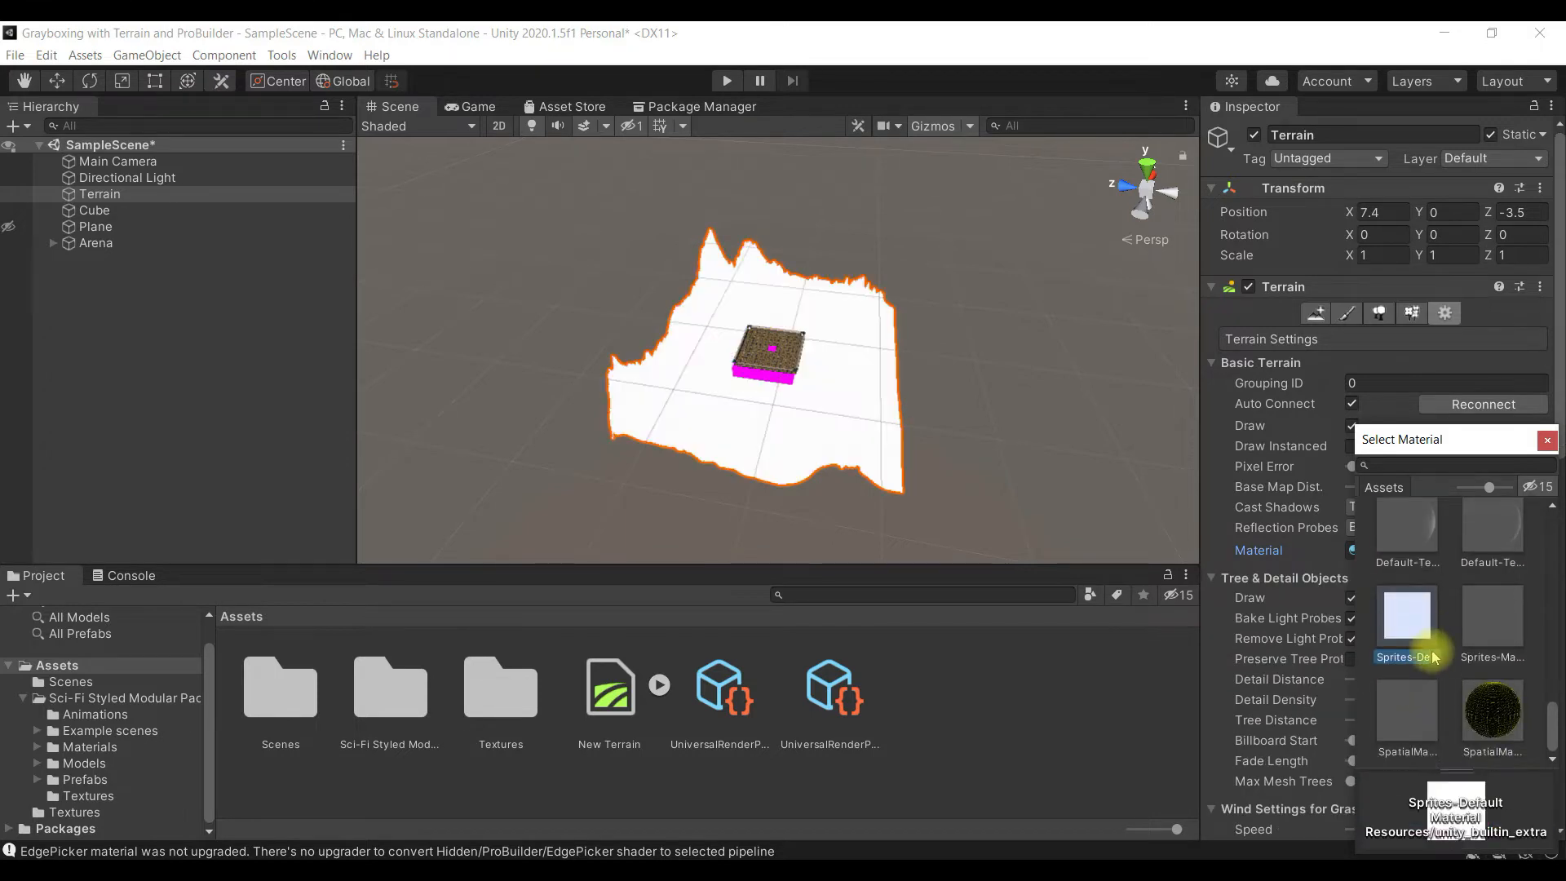
click(1507, 715)
- Try the lattice material on the Terrain again, close the material selection, and undo the material changes
scroll(1505, 701, up, 5)
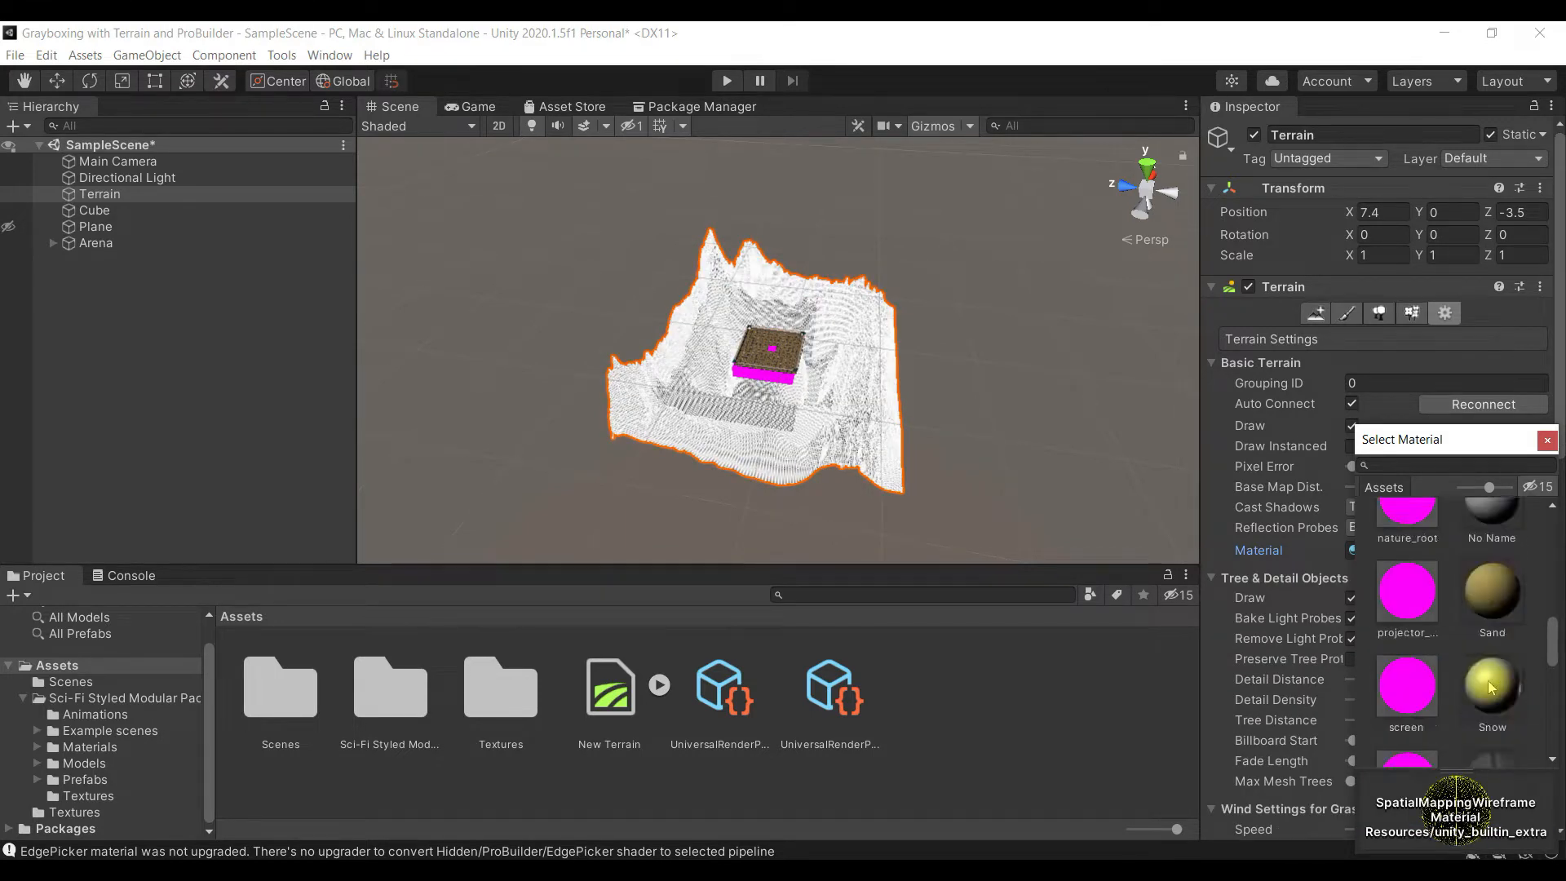
click(1493, 564)
click(1486, 630)
click(1492, 554)
scroll(1491, 577, up, 4)
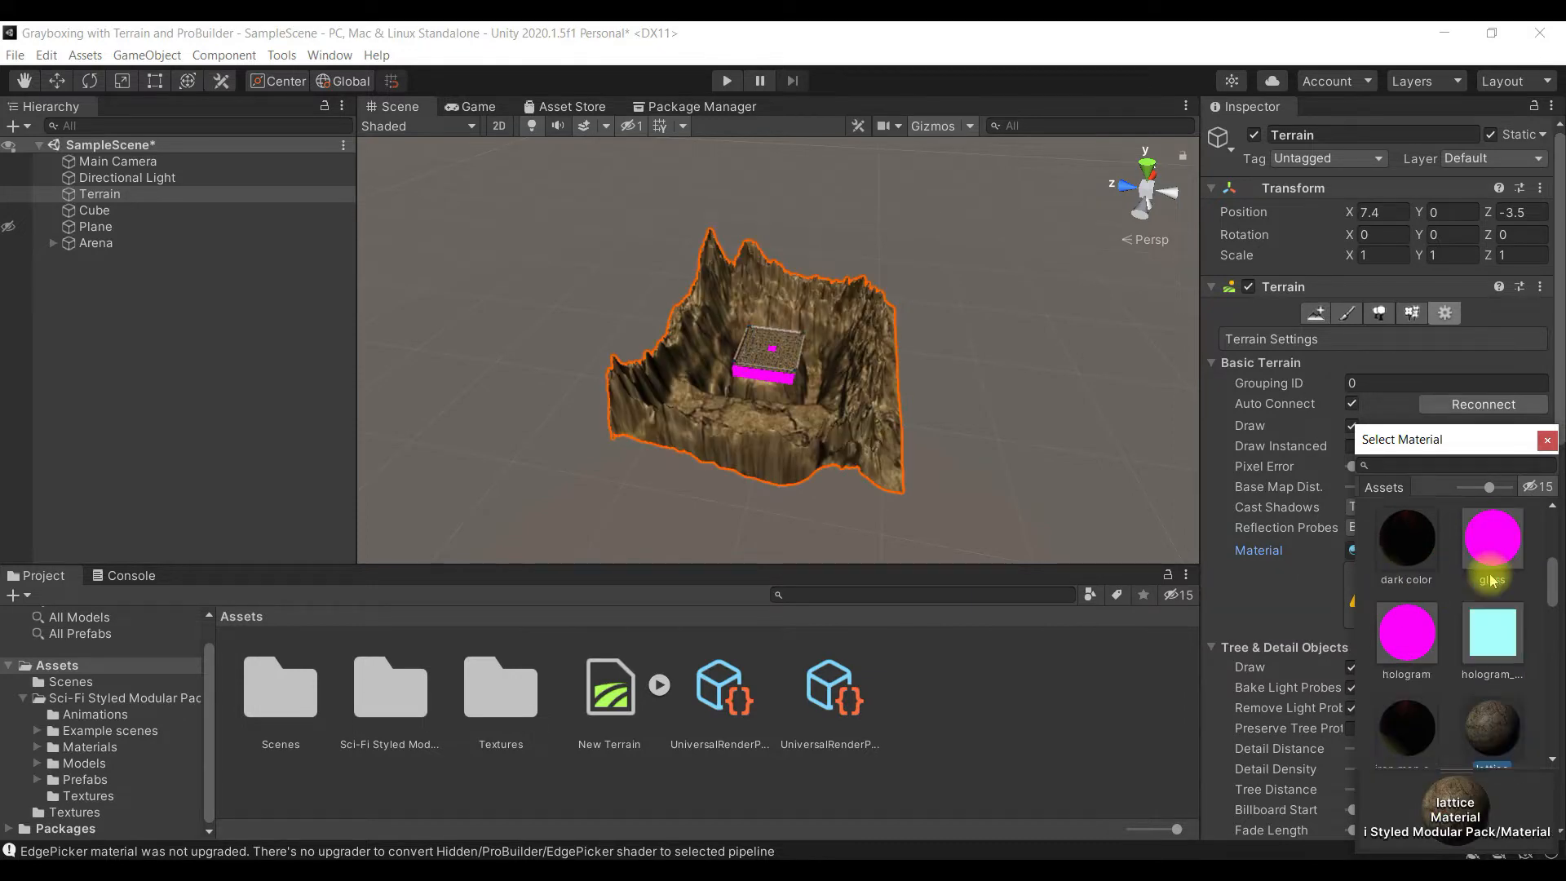
click(1546, 439)
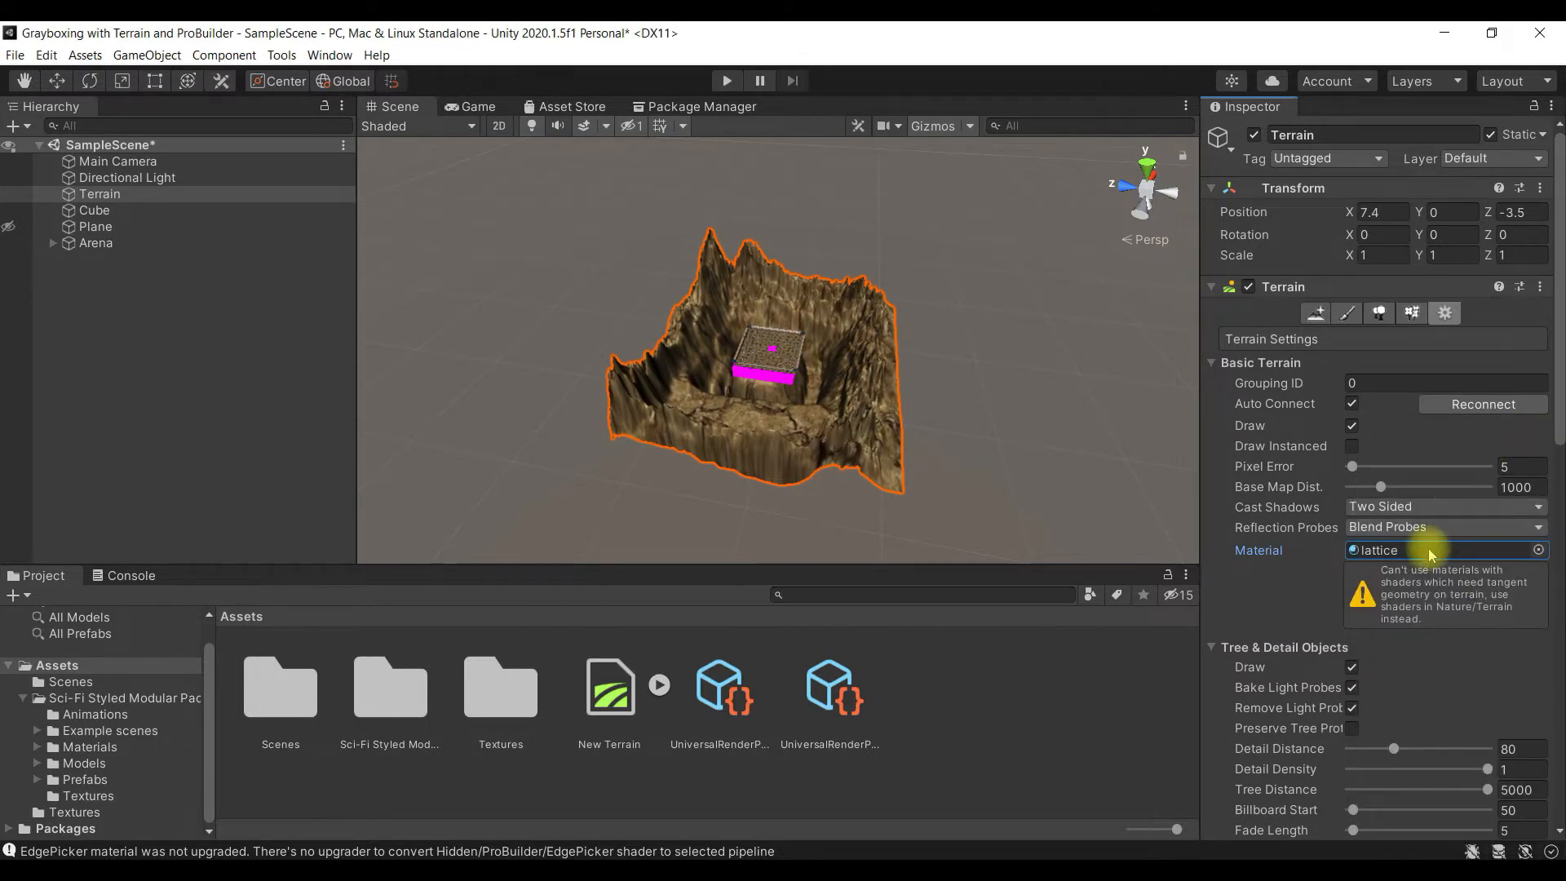
key(ctrl+z)
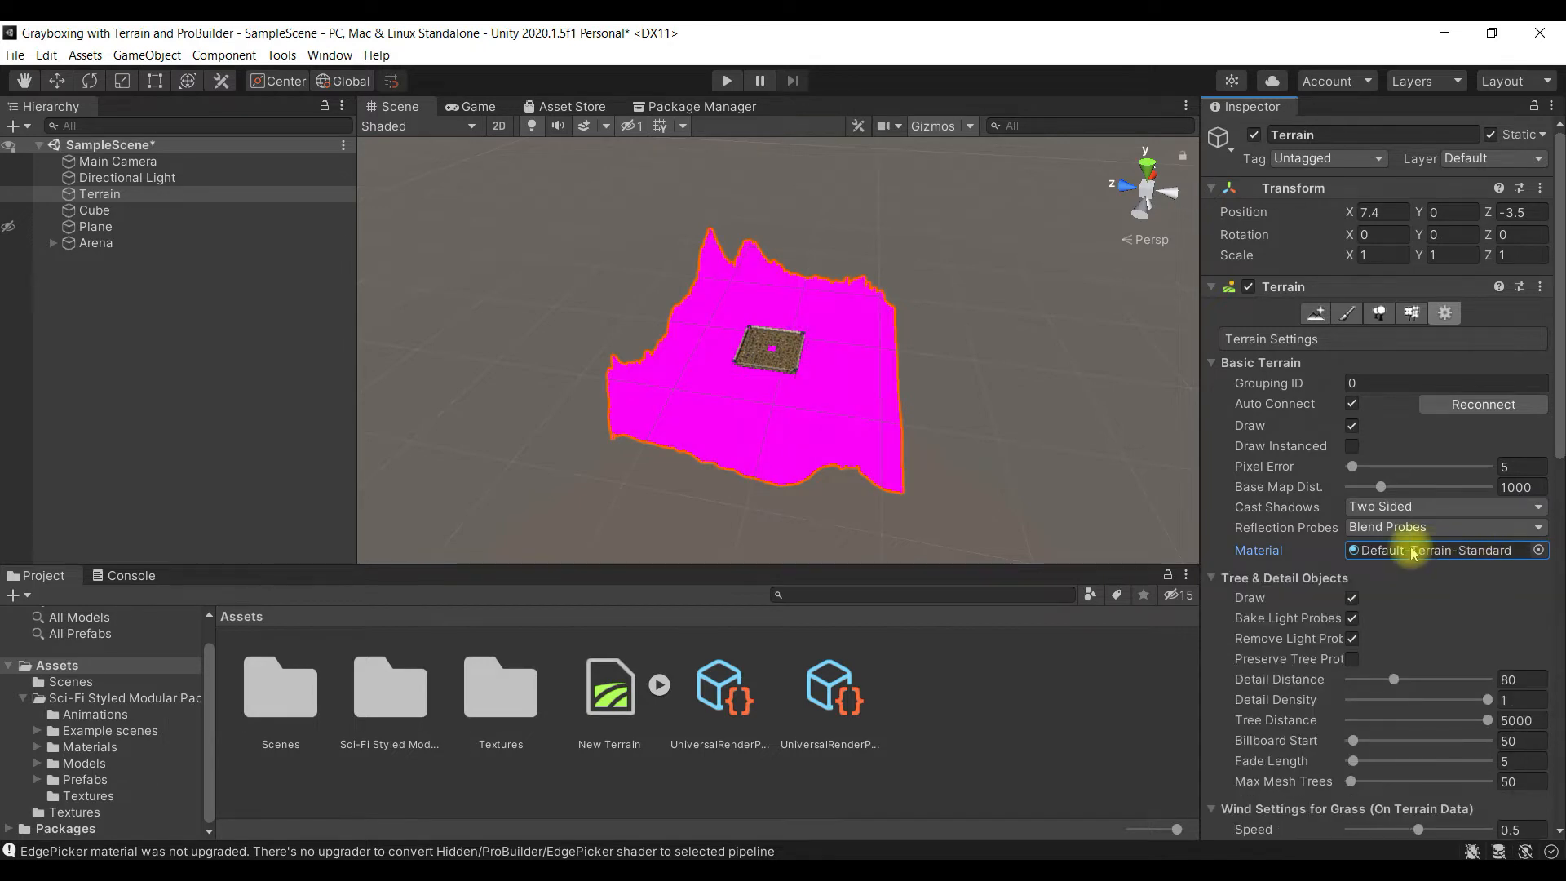
- Inspect the shader of the Default-Terrain-Standard material, and frame the Arena and the Terrain in the scene
click(1435, 577)
click(1450, 554)
double_click(1493, 555)
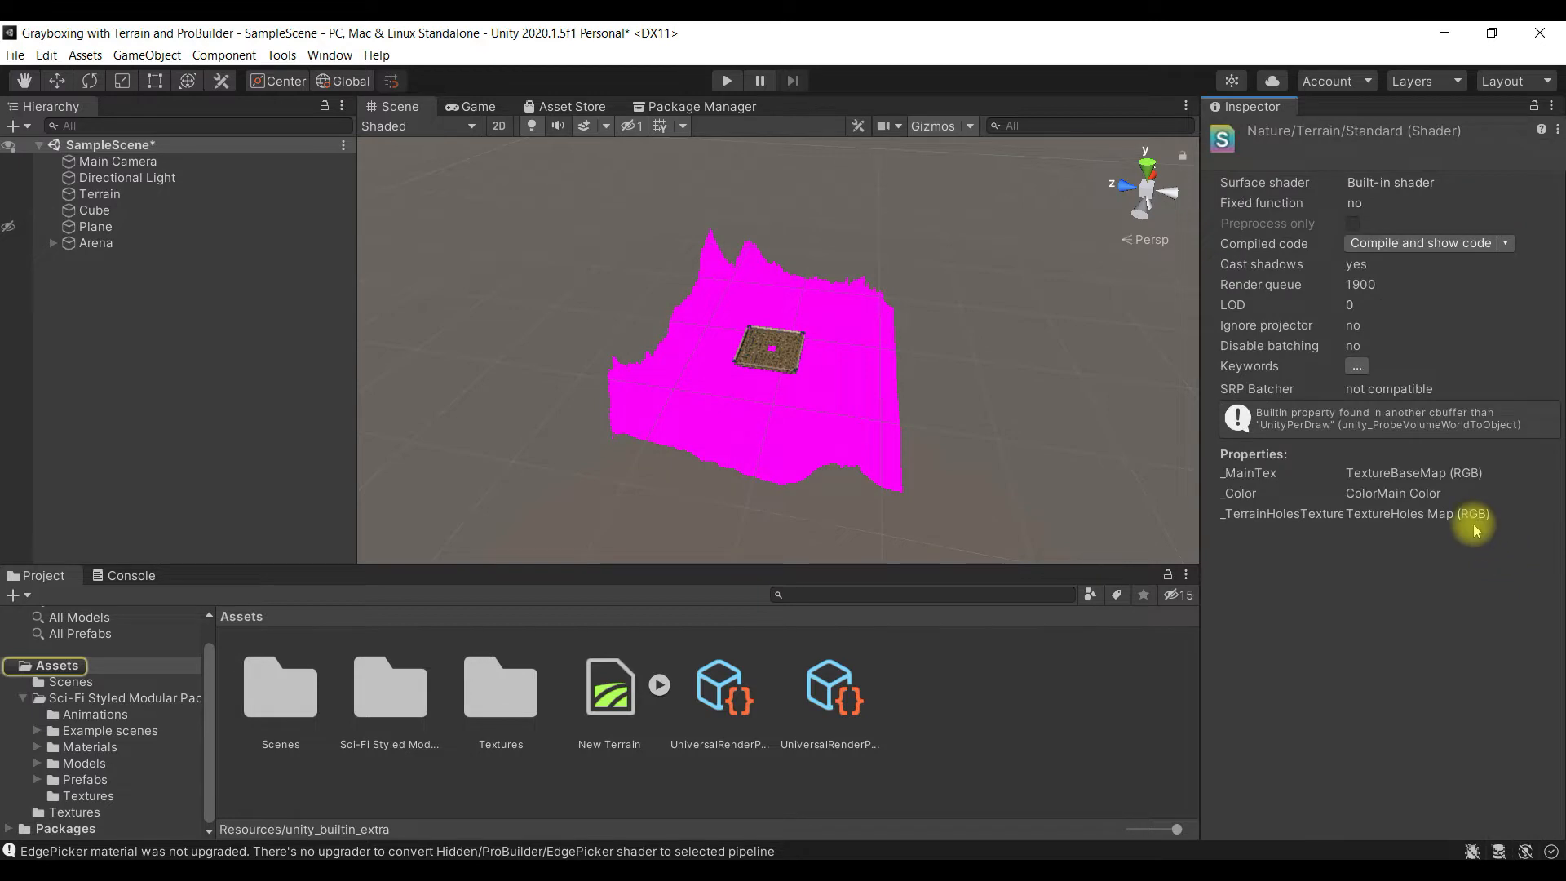
double_click(97, 243)
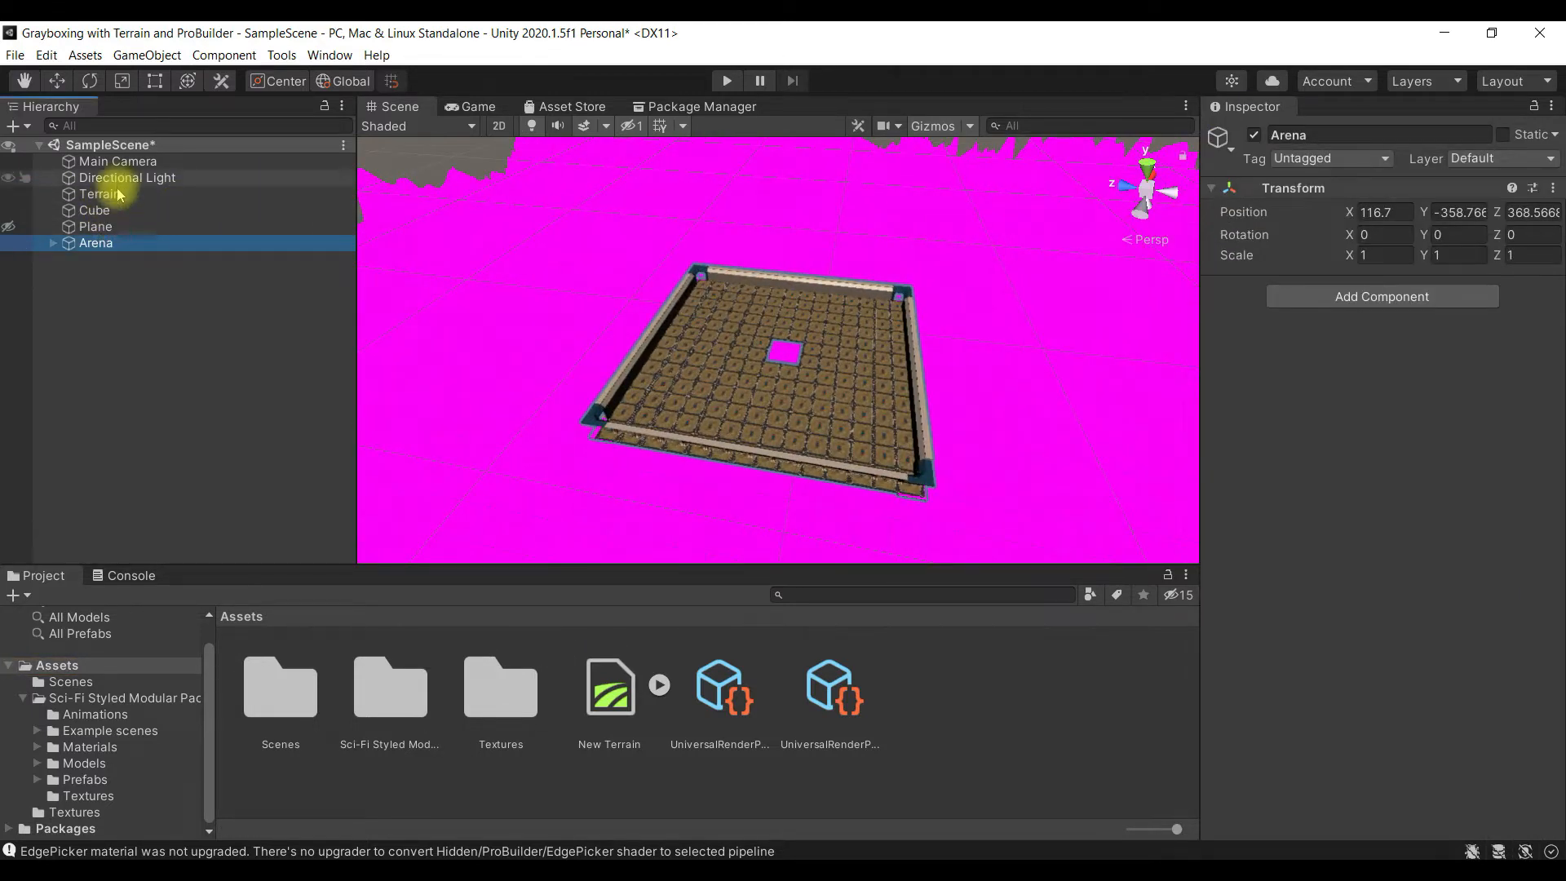
double_click(118, 194)
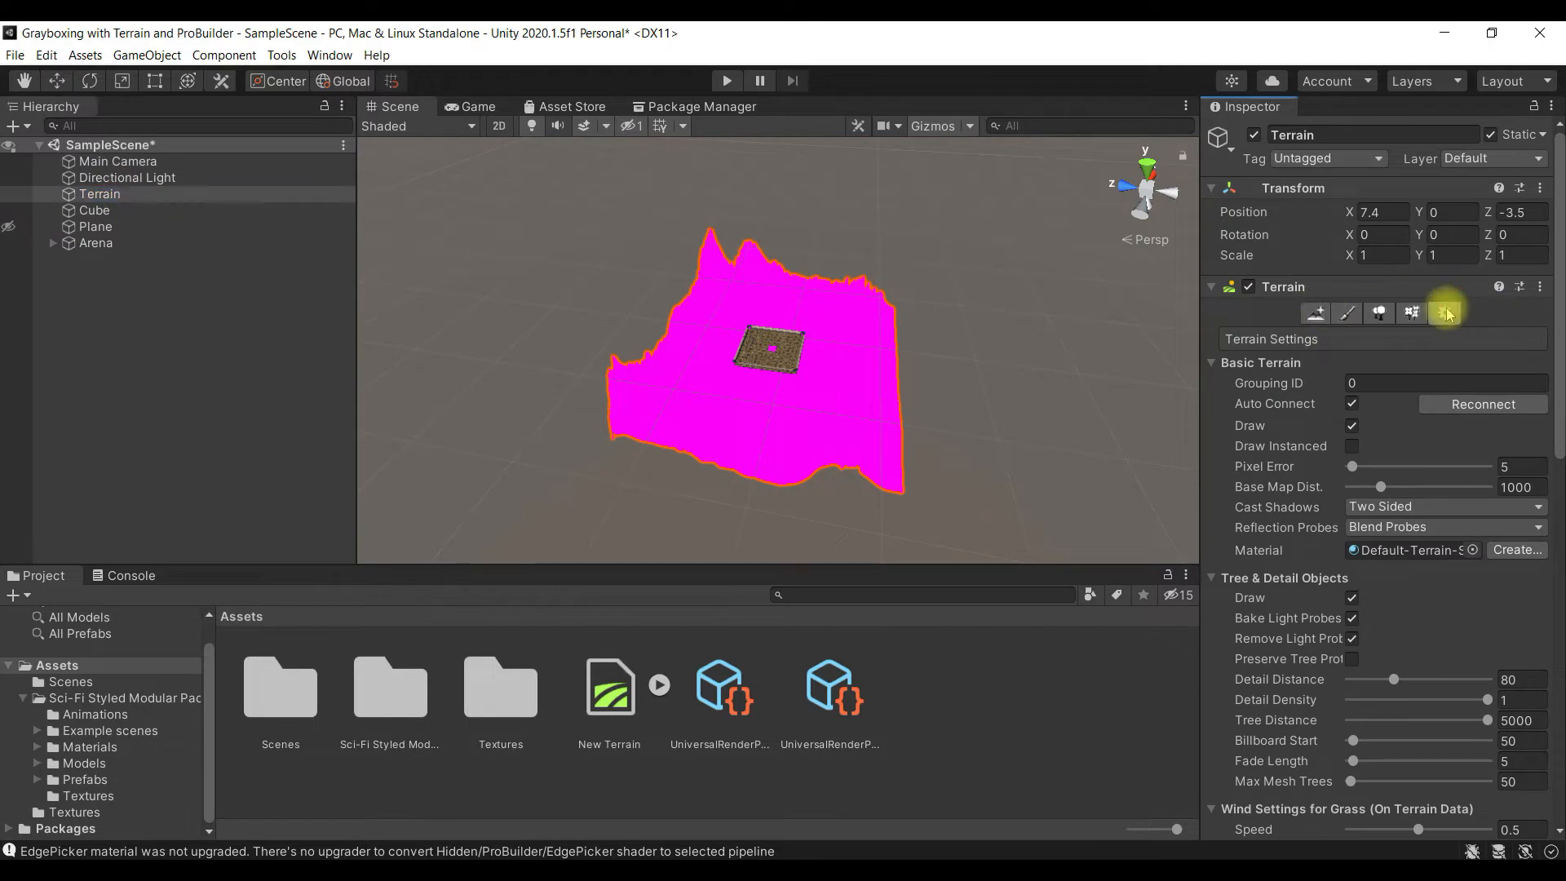
- Create a new material for the Terrain from its default terrain material, keeping the name New Terrain Material
scroll(1465, 429, down, 5)
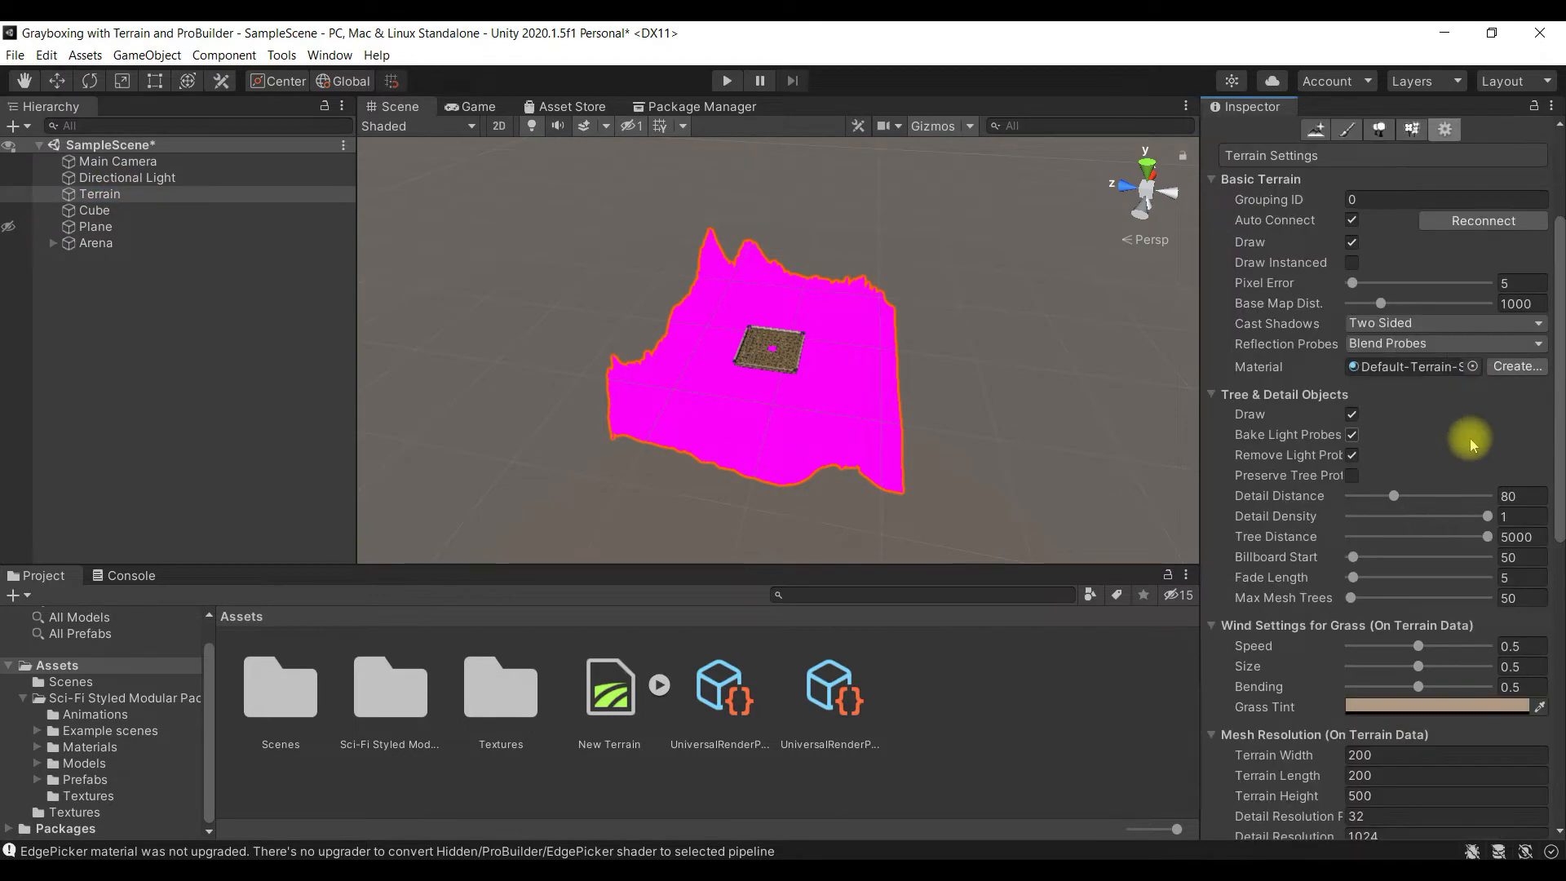
double_click(1408, 367)
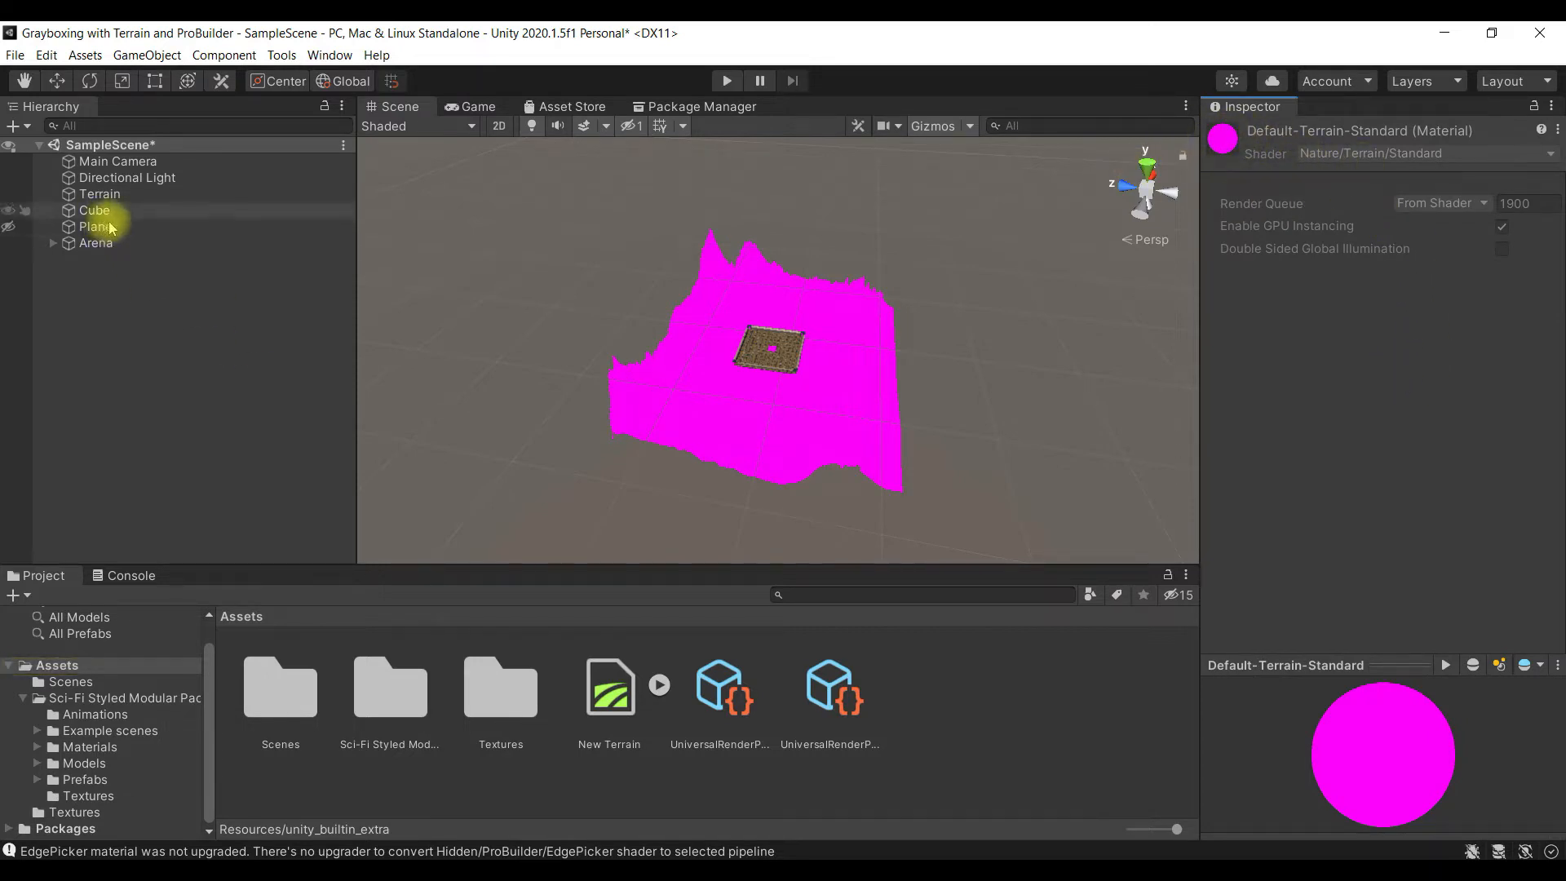
click(129, 196)
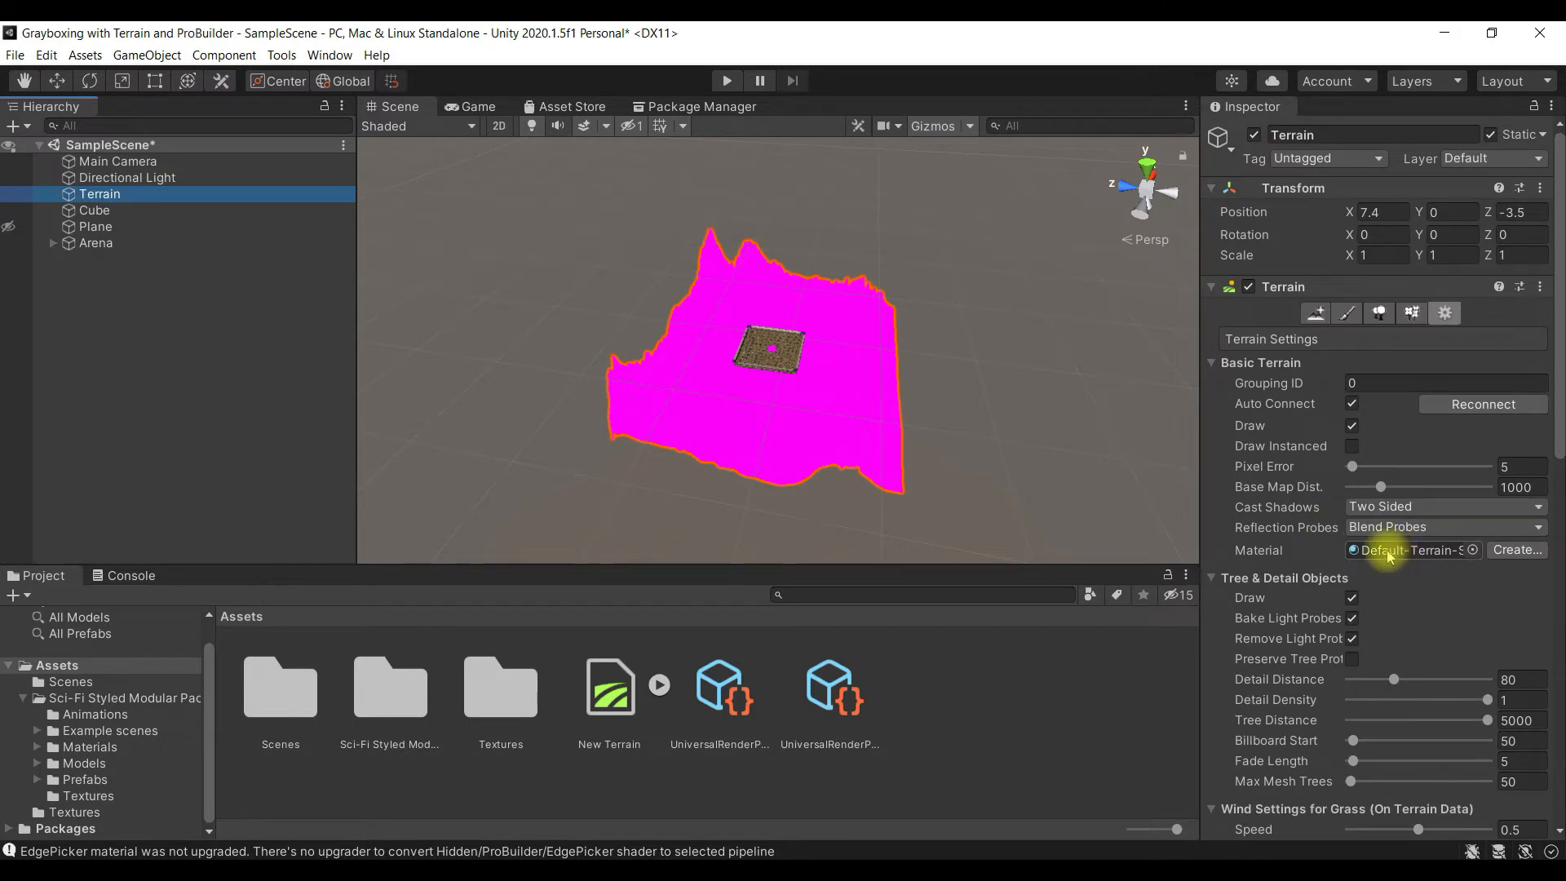
click(1517, 550)
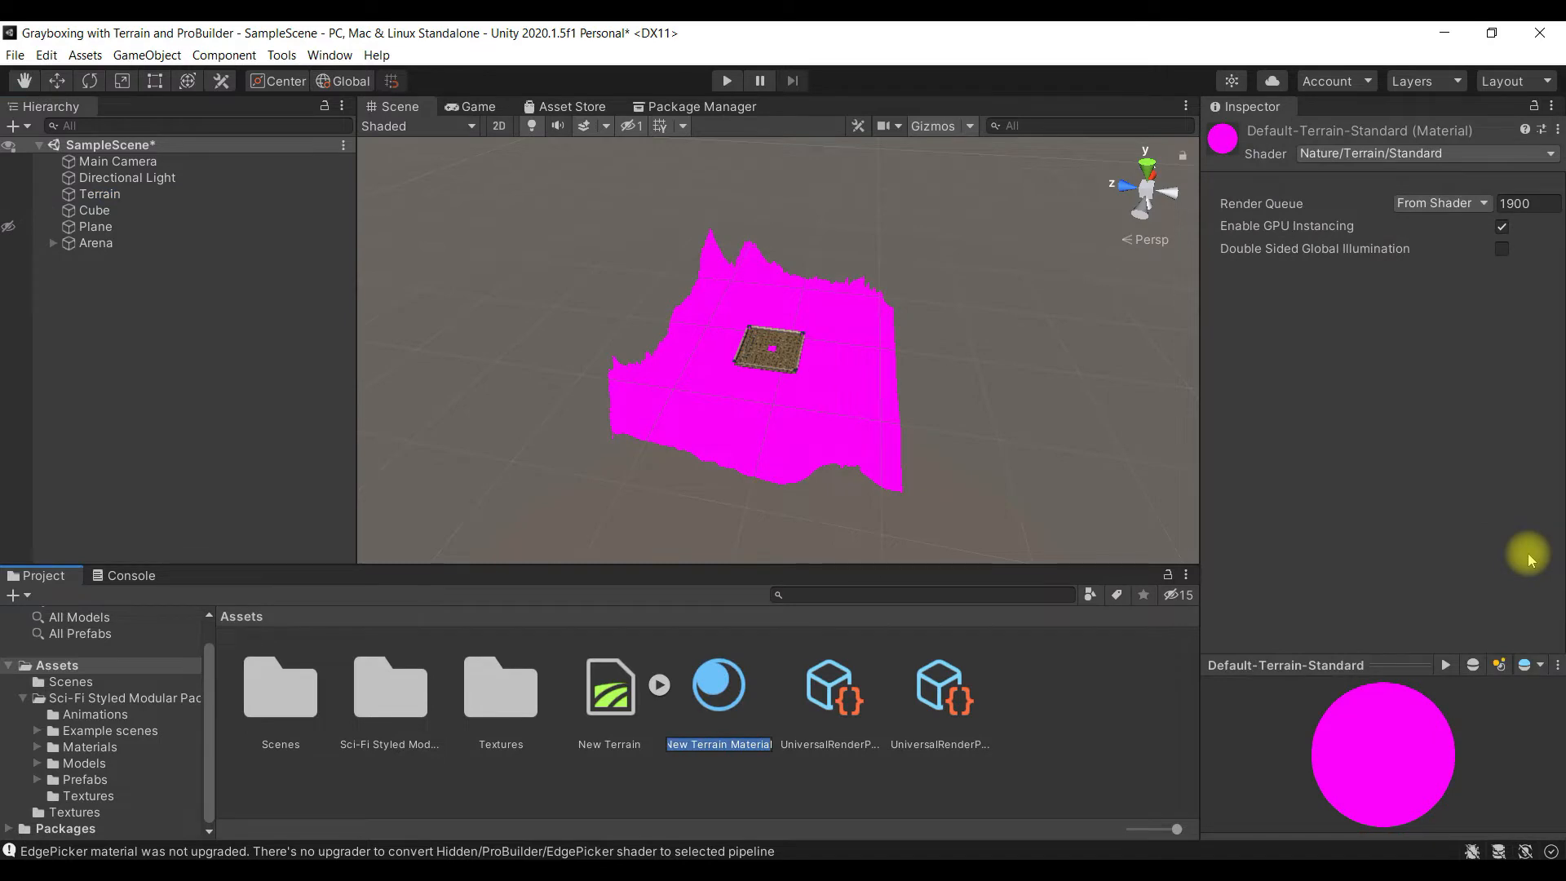
click(1528, 553)
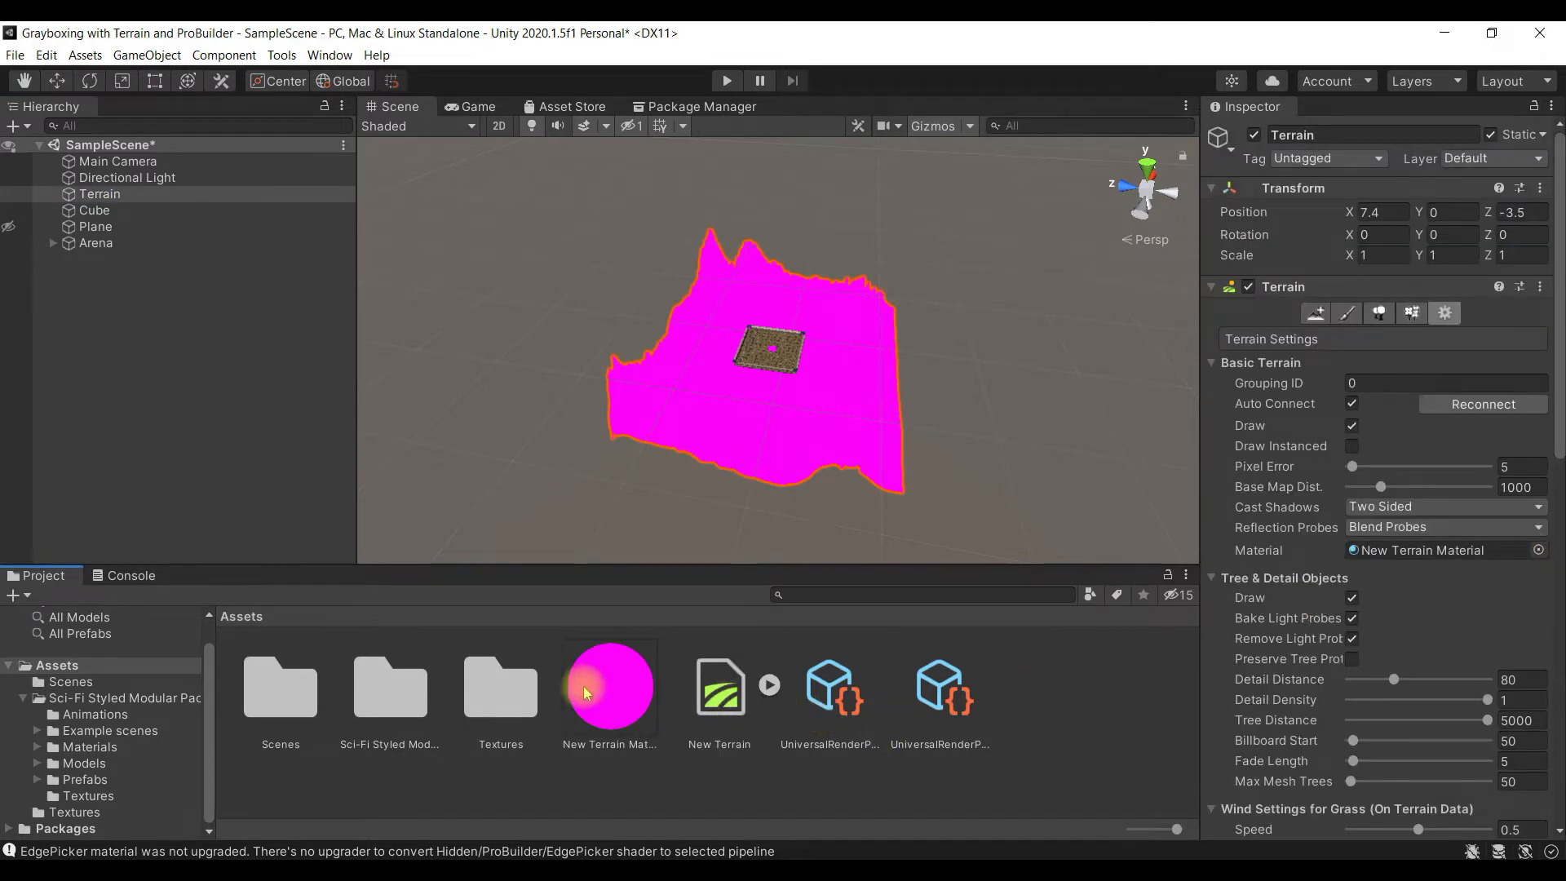
- Set the New Terrain Material's shader to Universal Render Pipeline/Terrain/Lit
scroll(779, 442, up, 2)
click(610, 675)
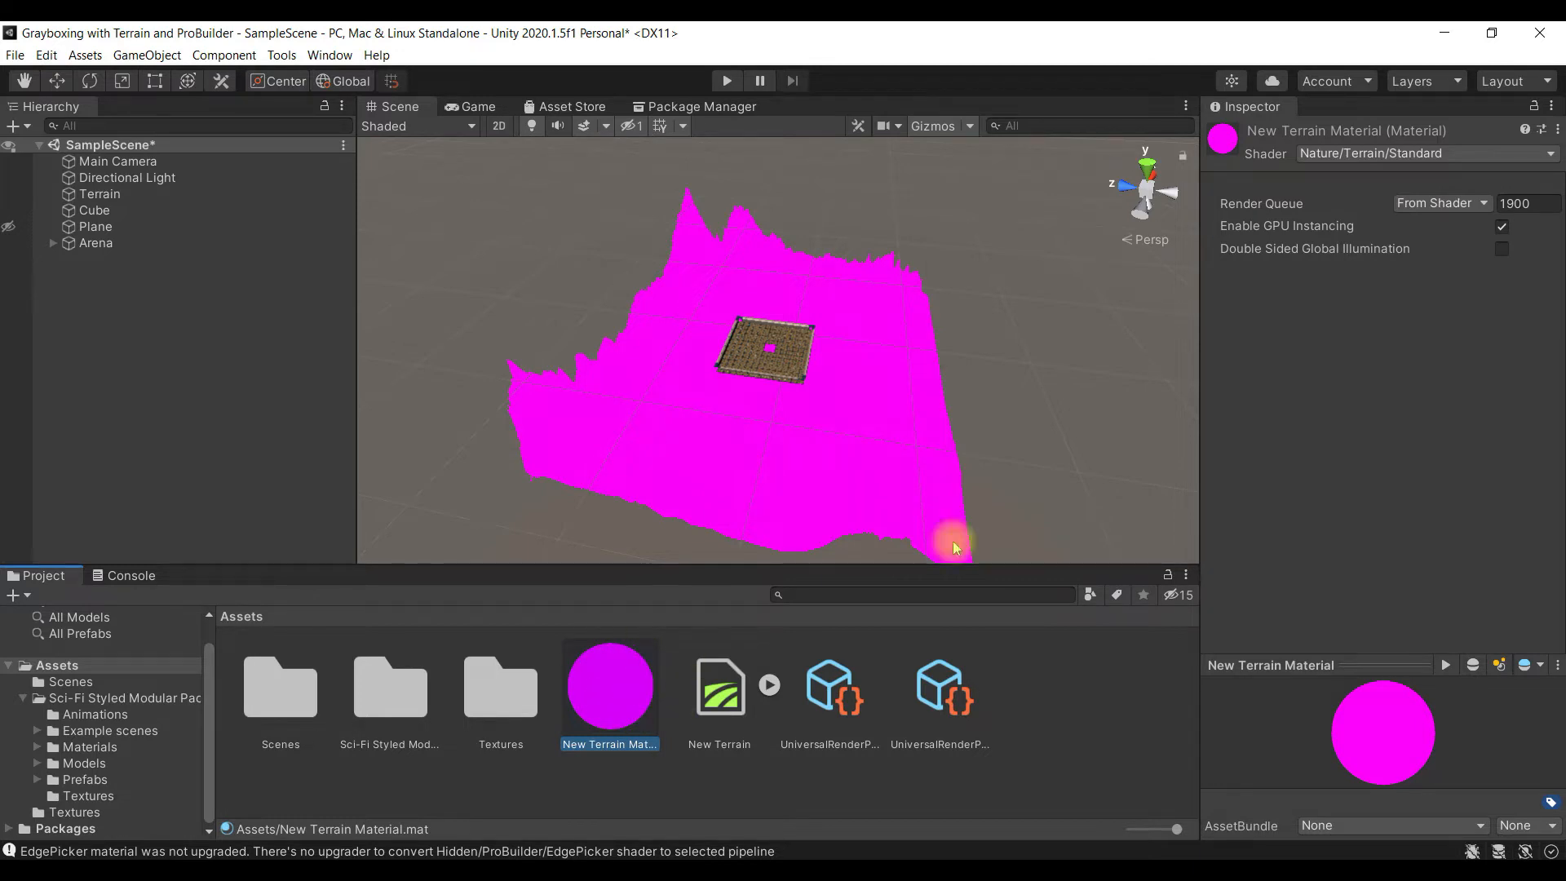
click(1394, 155)
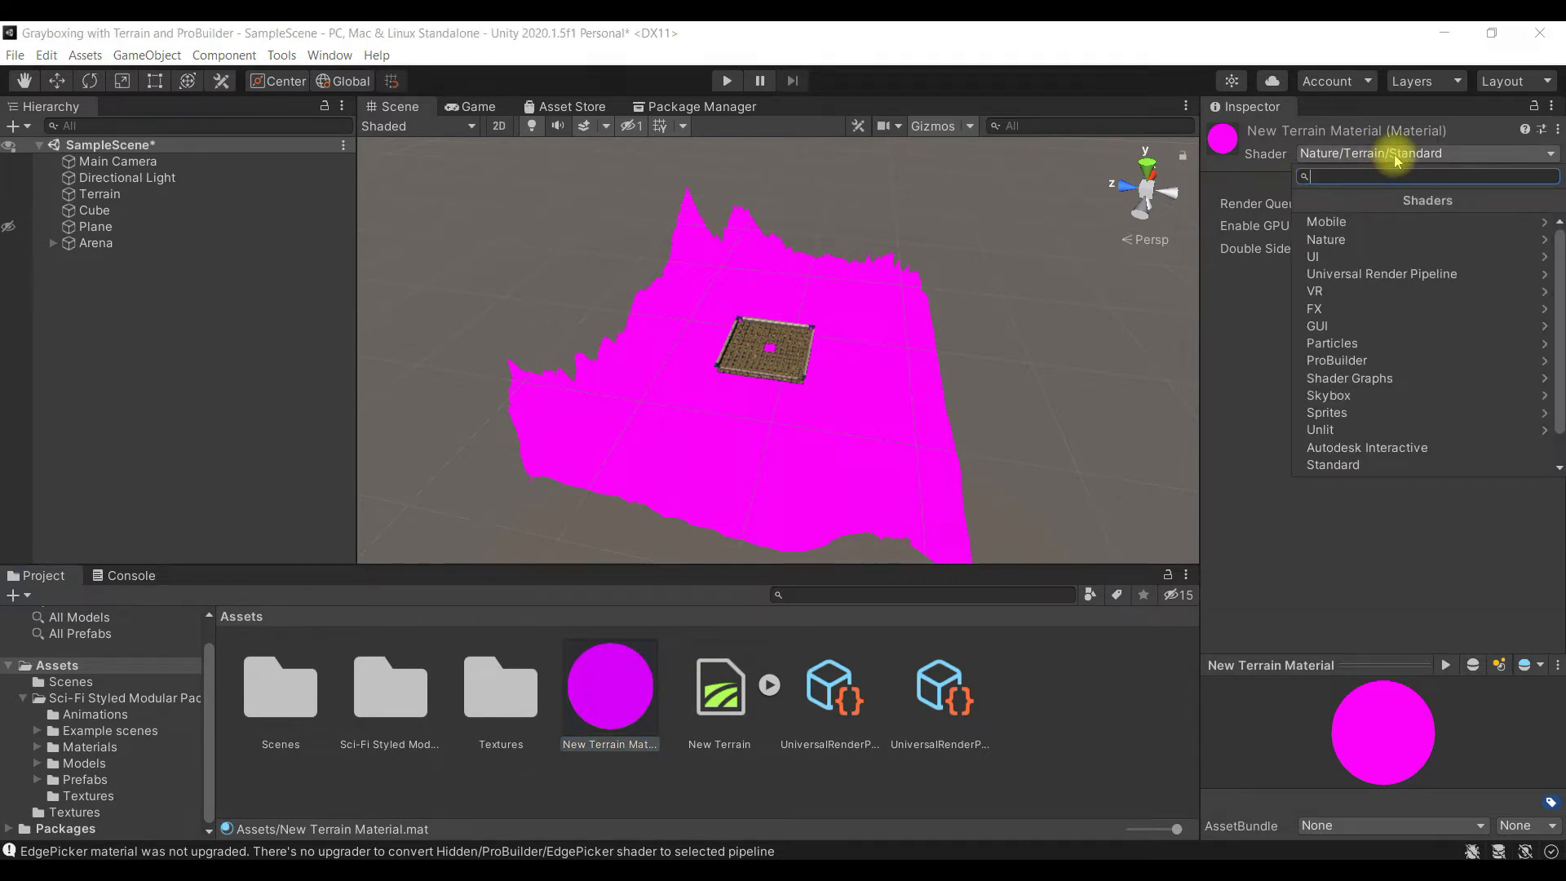
click(1426, 274)
click(1427, 292)
click(1341, 229)
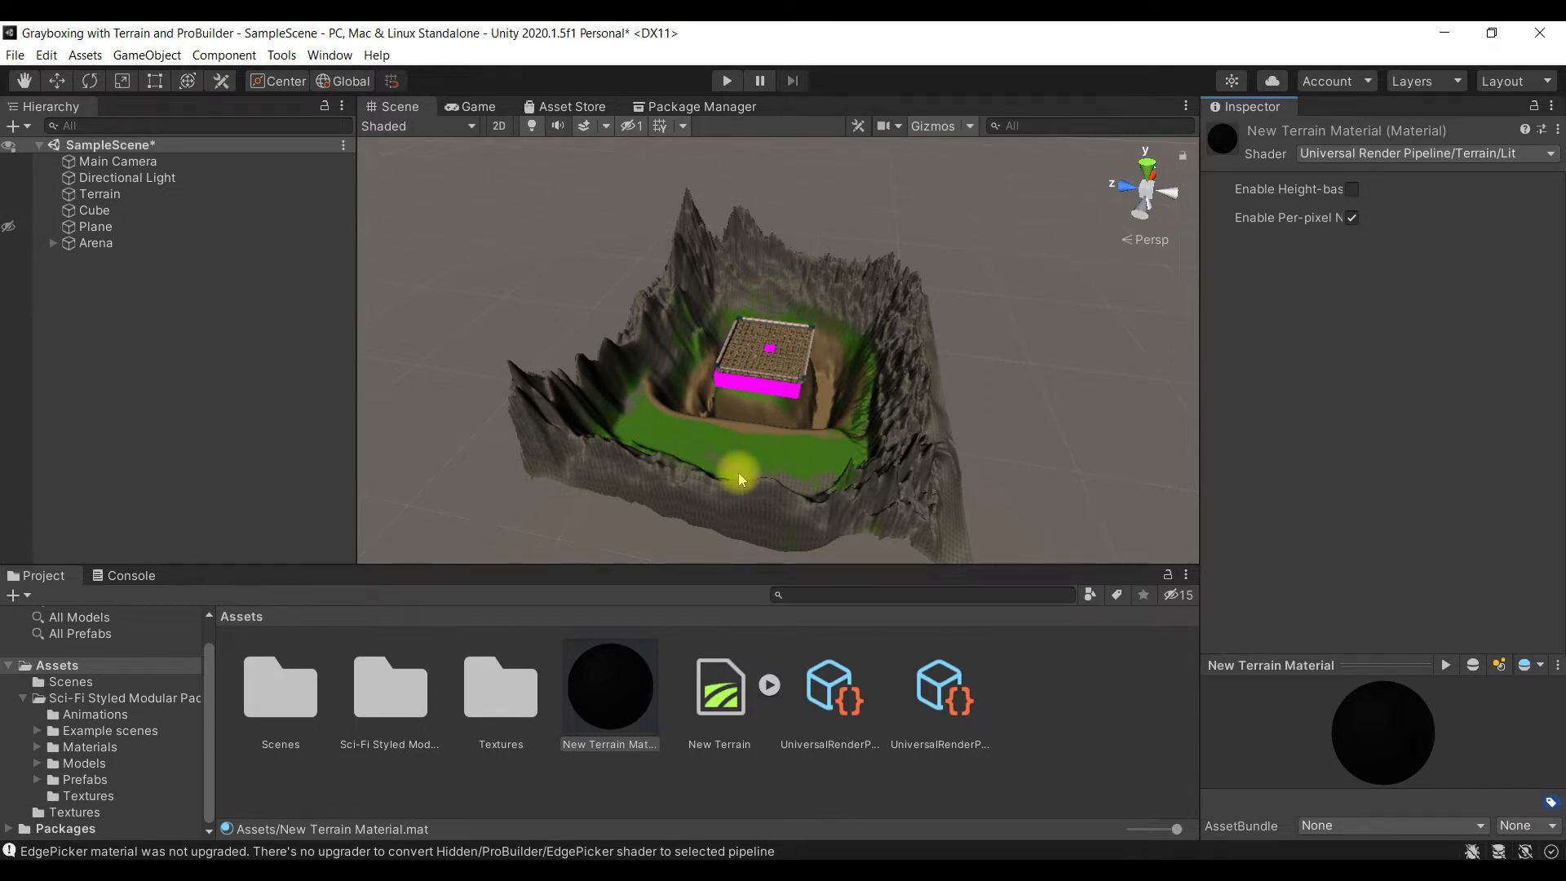
- Inspect the Default-Material and its shader settings on the Cube beneath the arena
scroll(737, 472, up, 10)
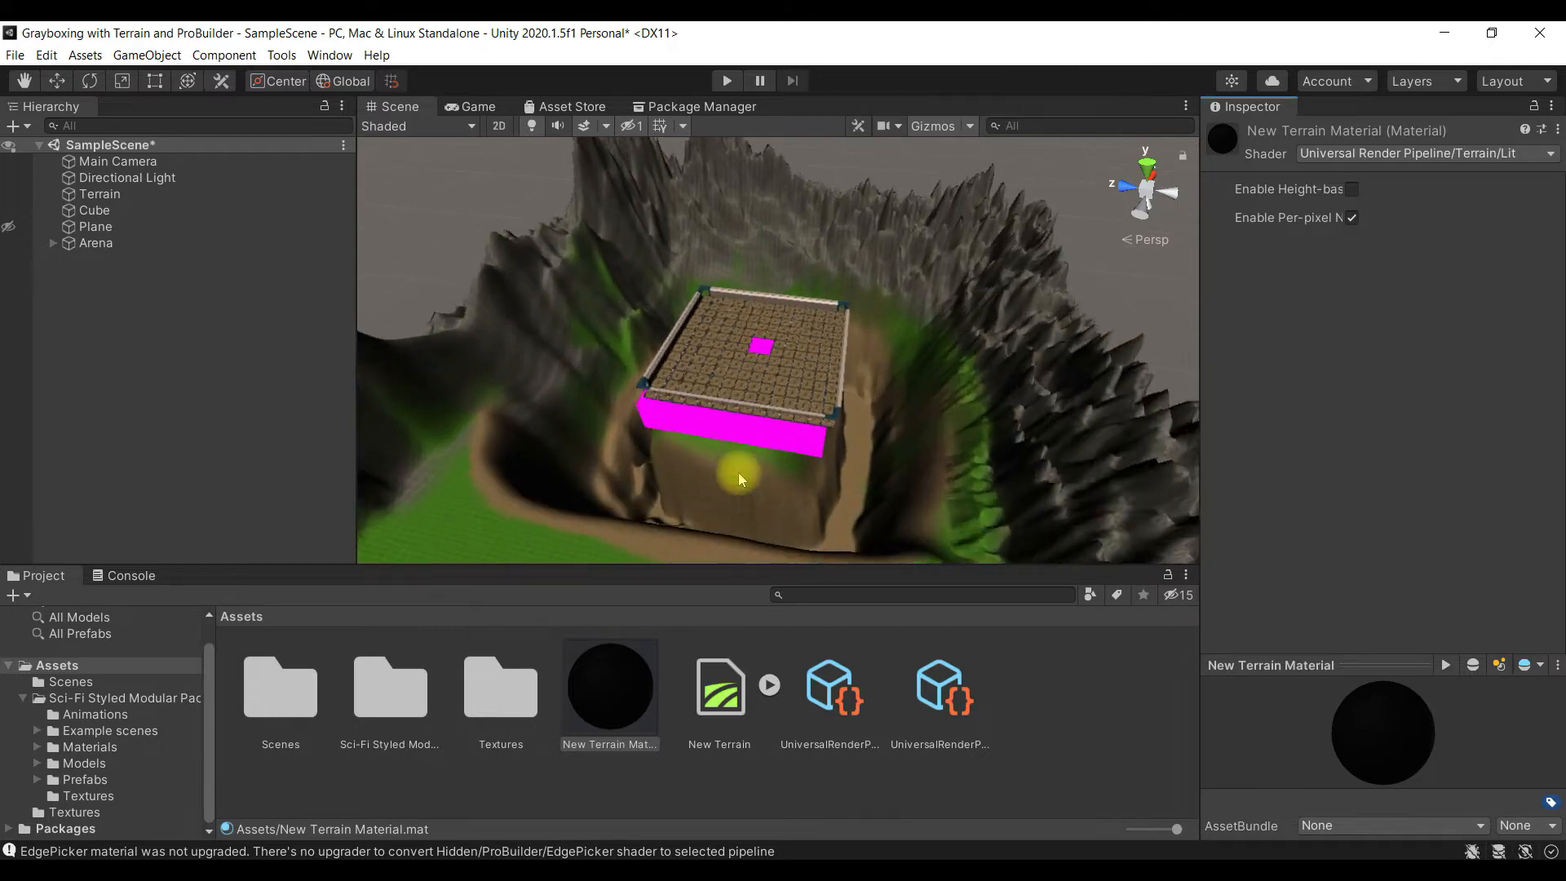
click(731, 448)
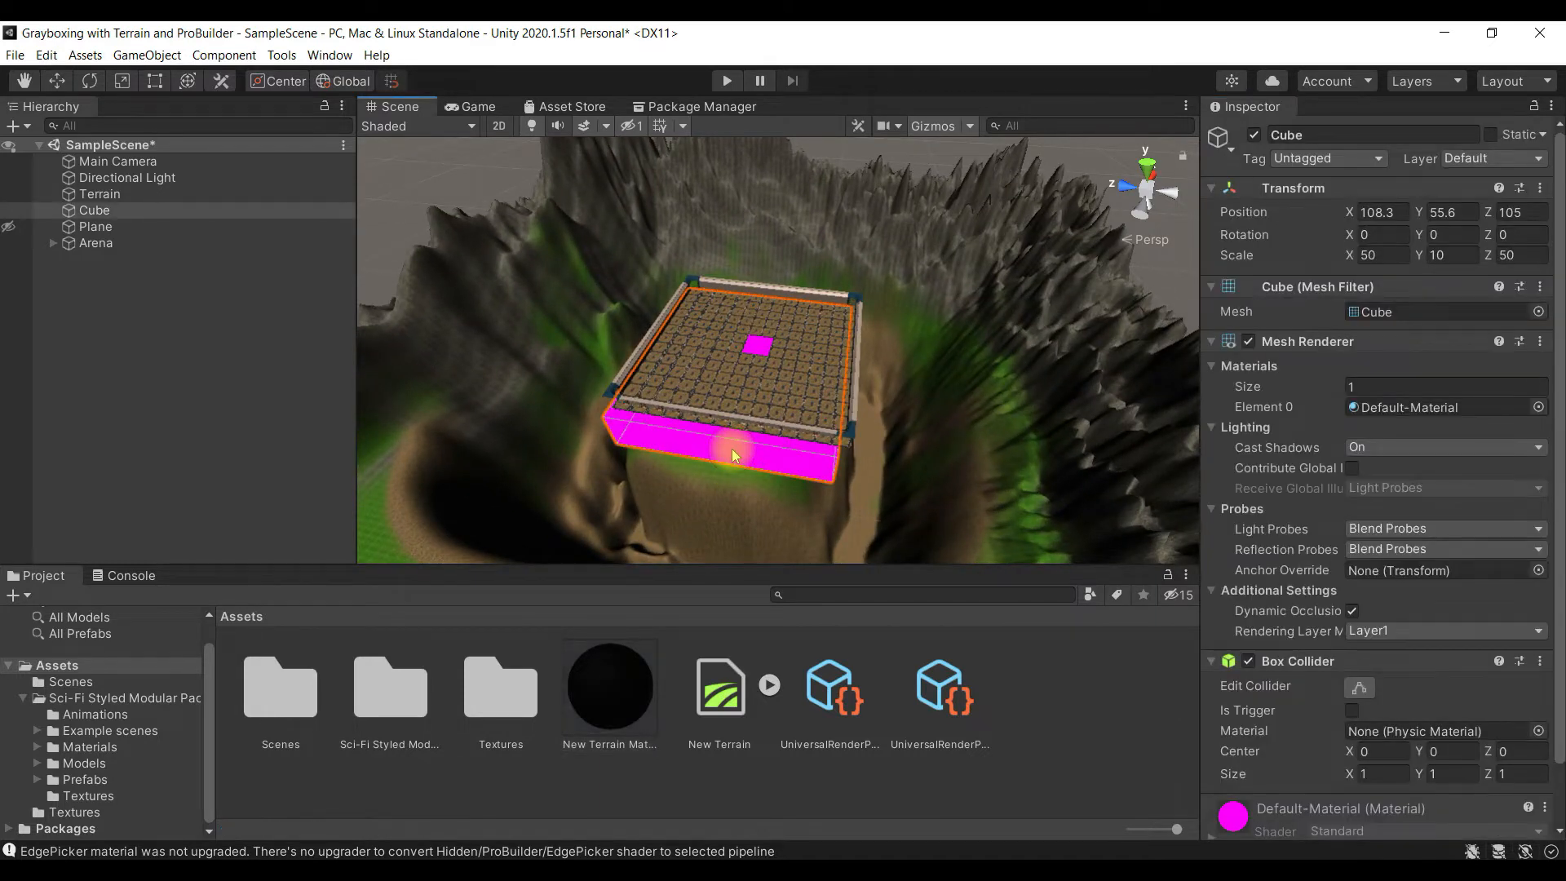
scroll(1356, 312, down, 2)
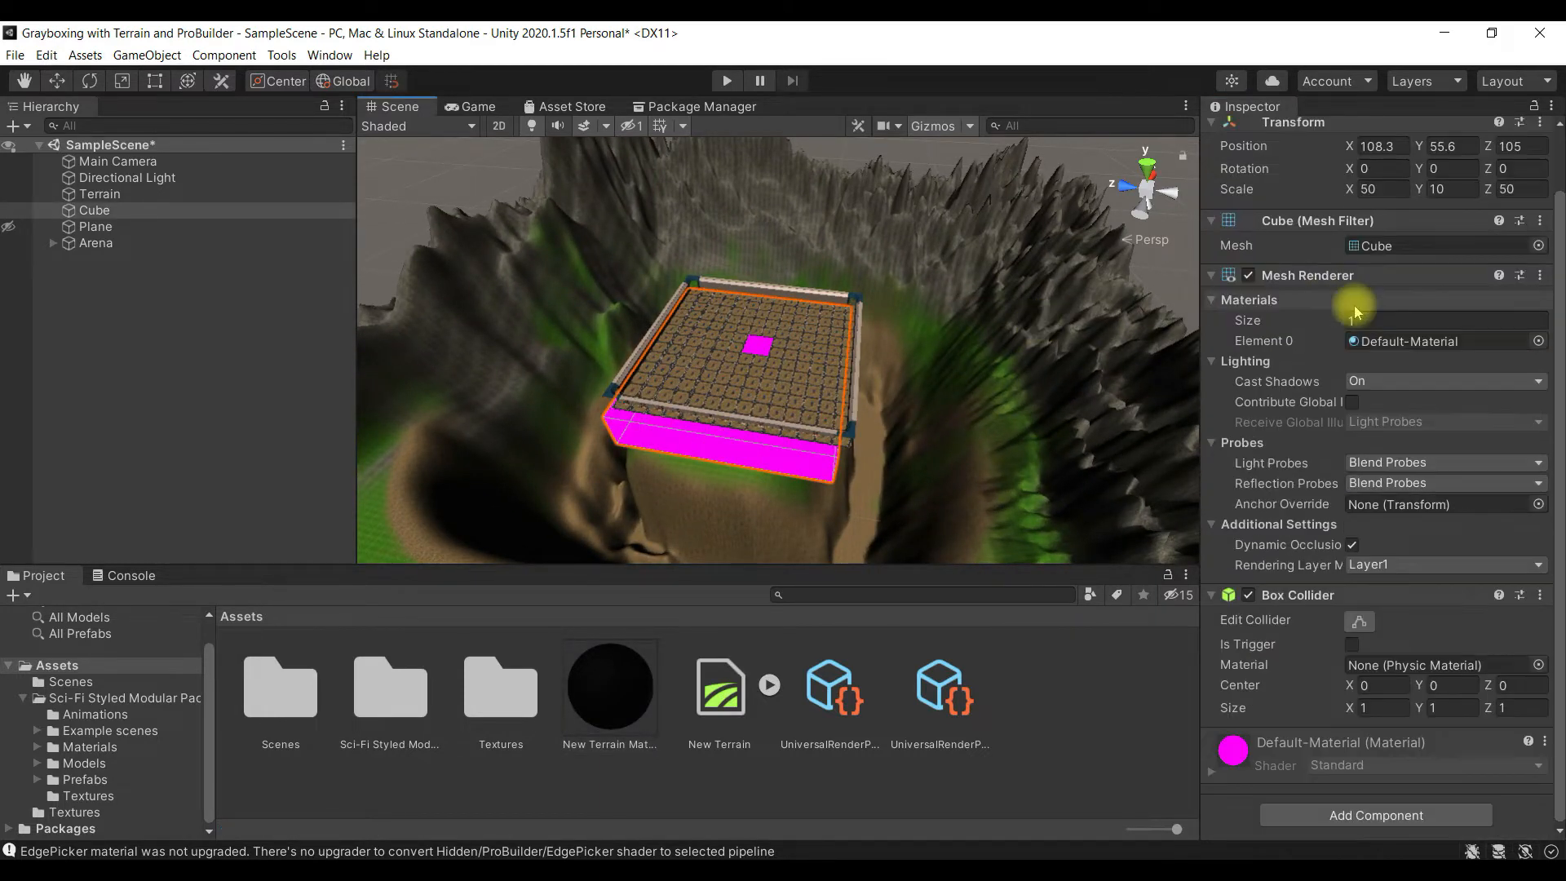
click(1364, 764)
scroll(1360, 750, down, 8)
scroll(1329, 669, up, 7)
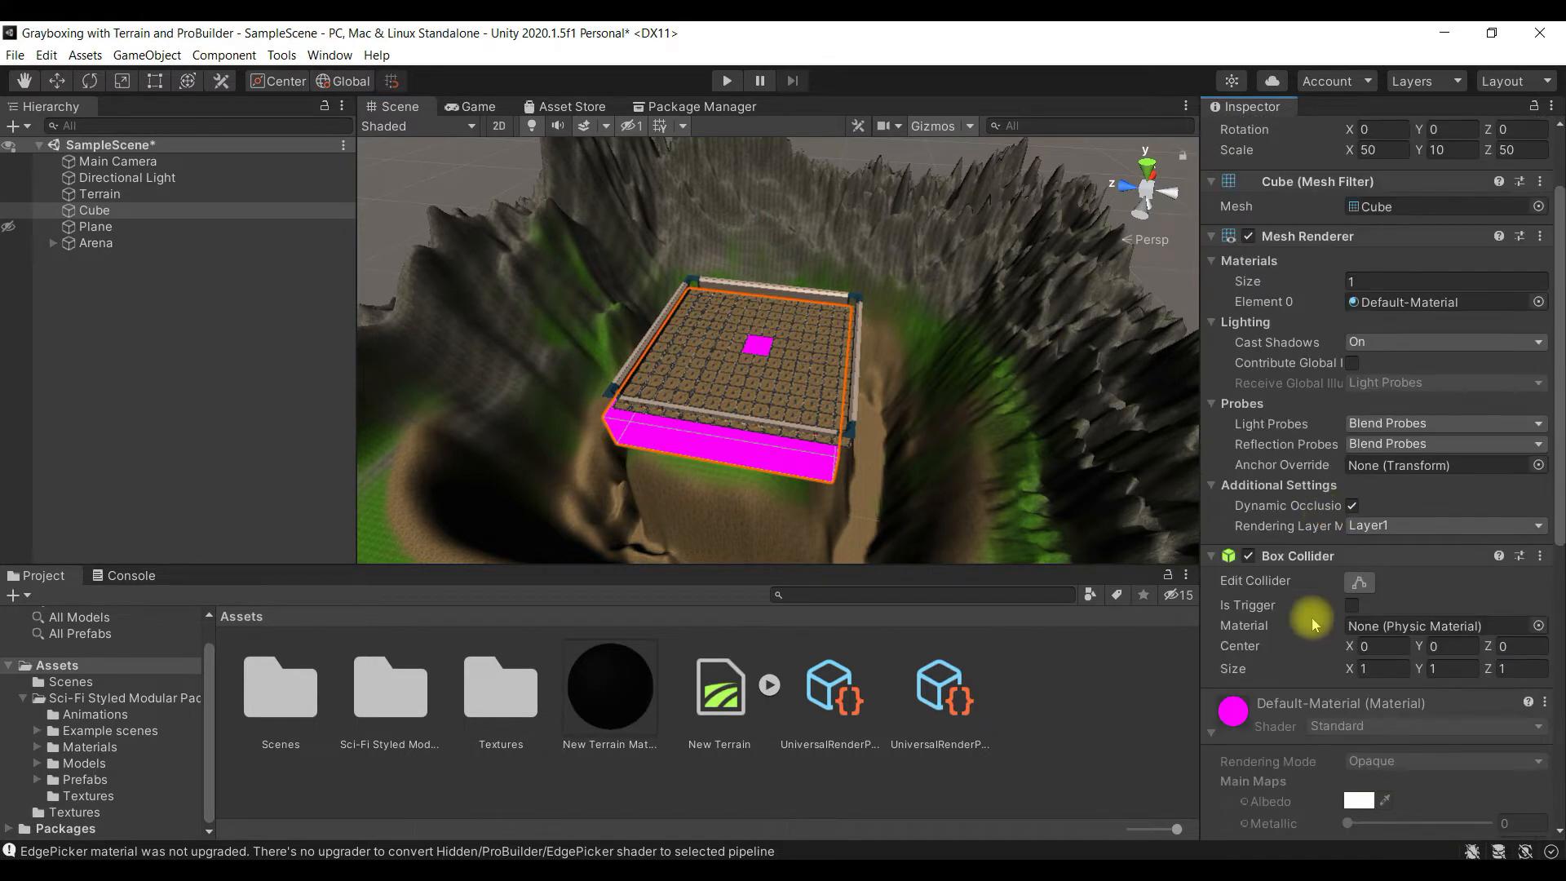
scroll(1312, 600, down, 6)
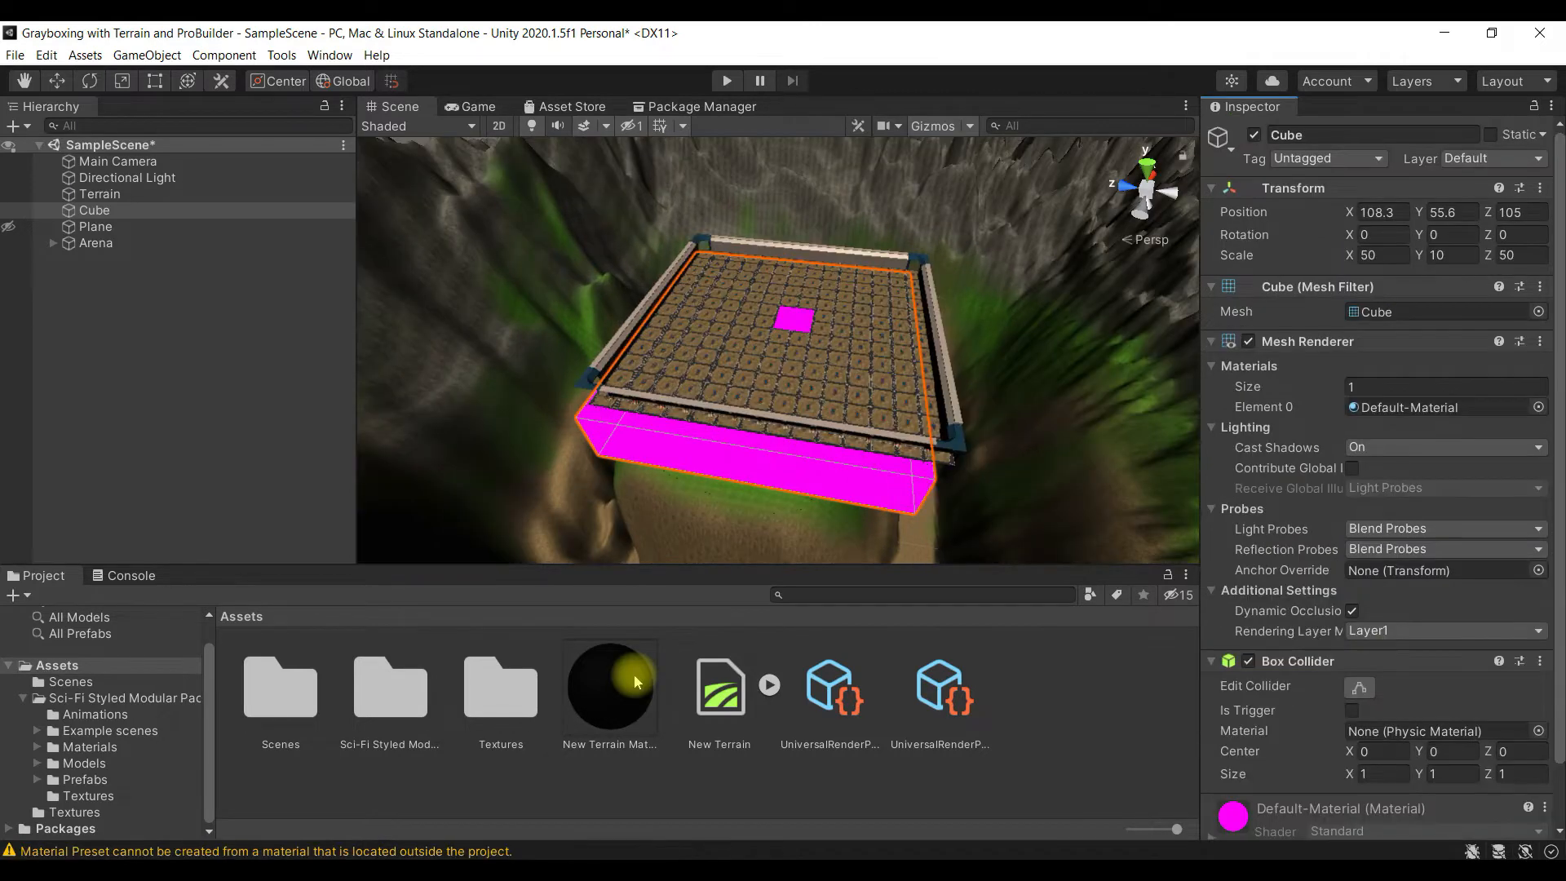
scroll(1305, 718, down, 3)
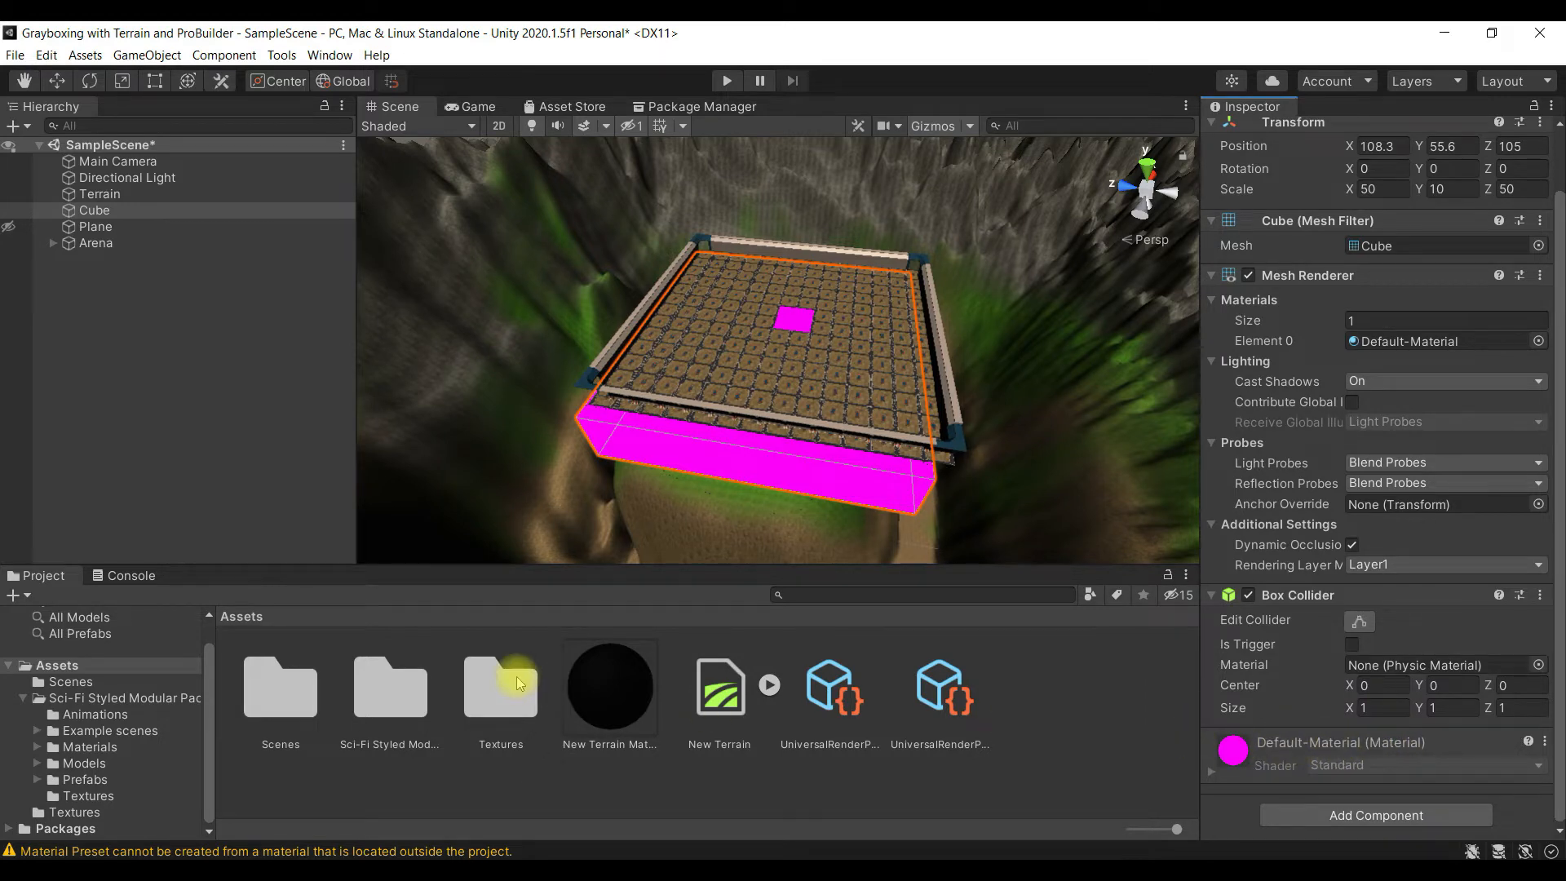
- Create a folder named Materials in the project's Assets folder
right_click(460, 790)
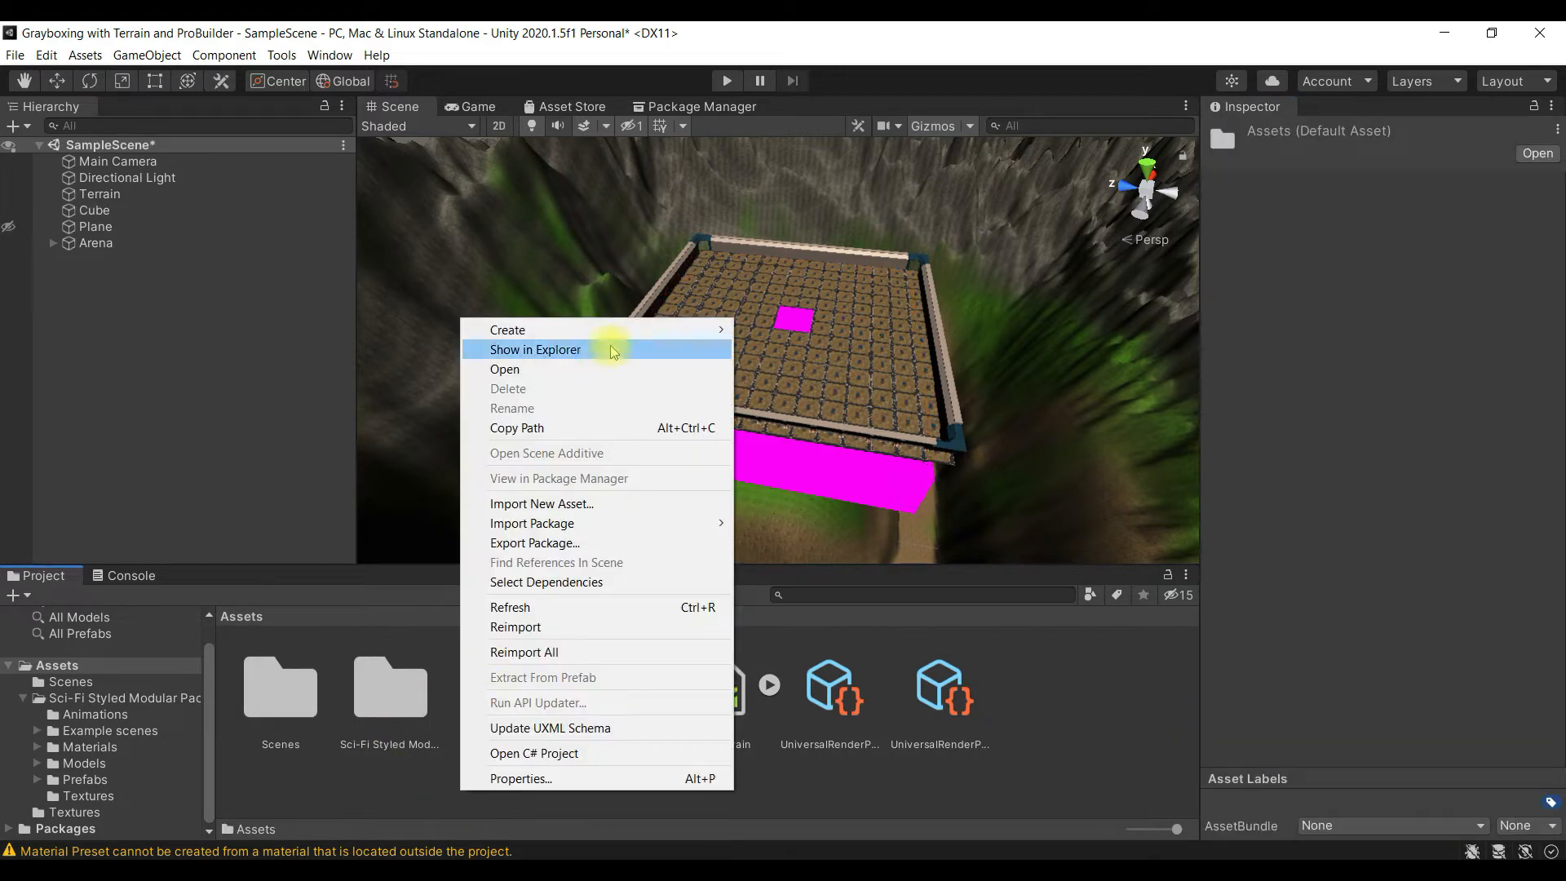
mouse_move(626, 331)
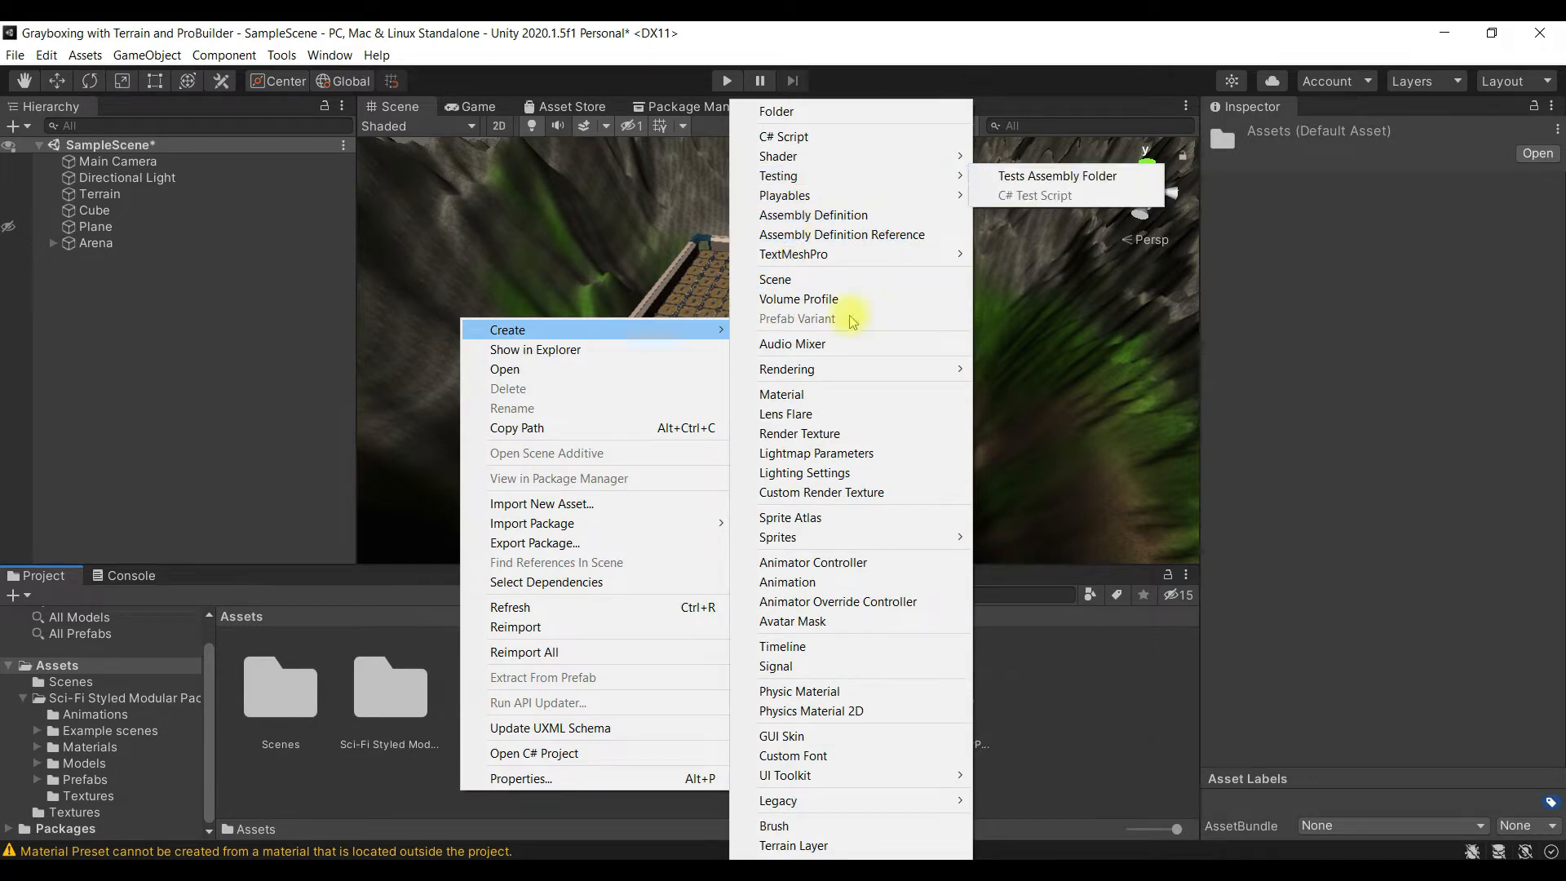
click(866, 112)
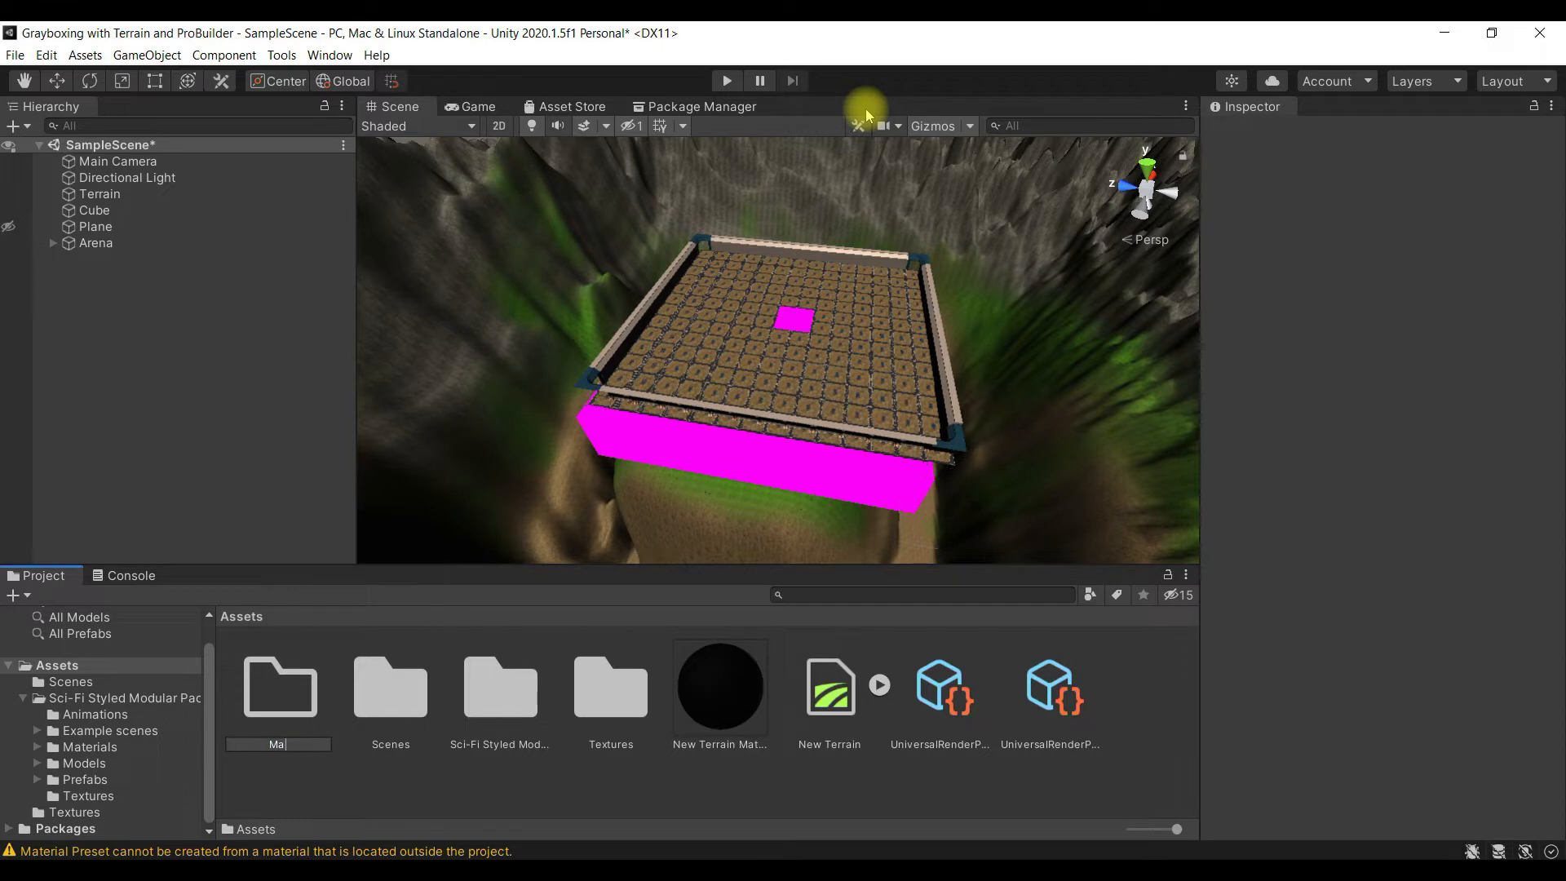
text(Materials)
key(Return)
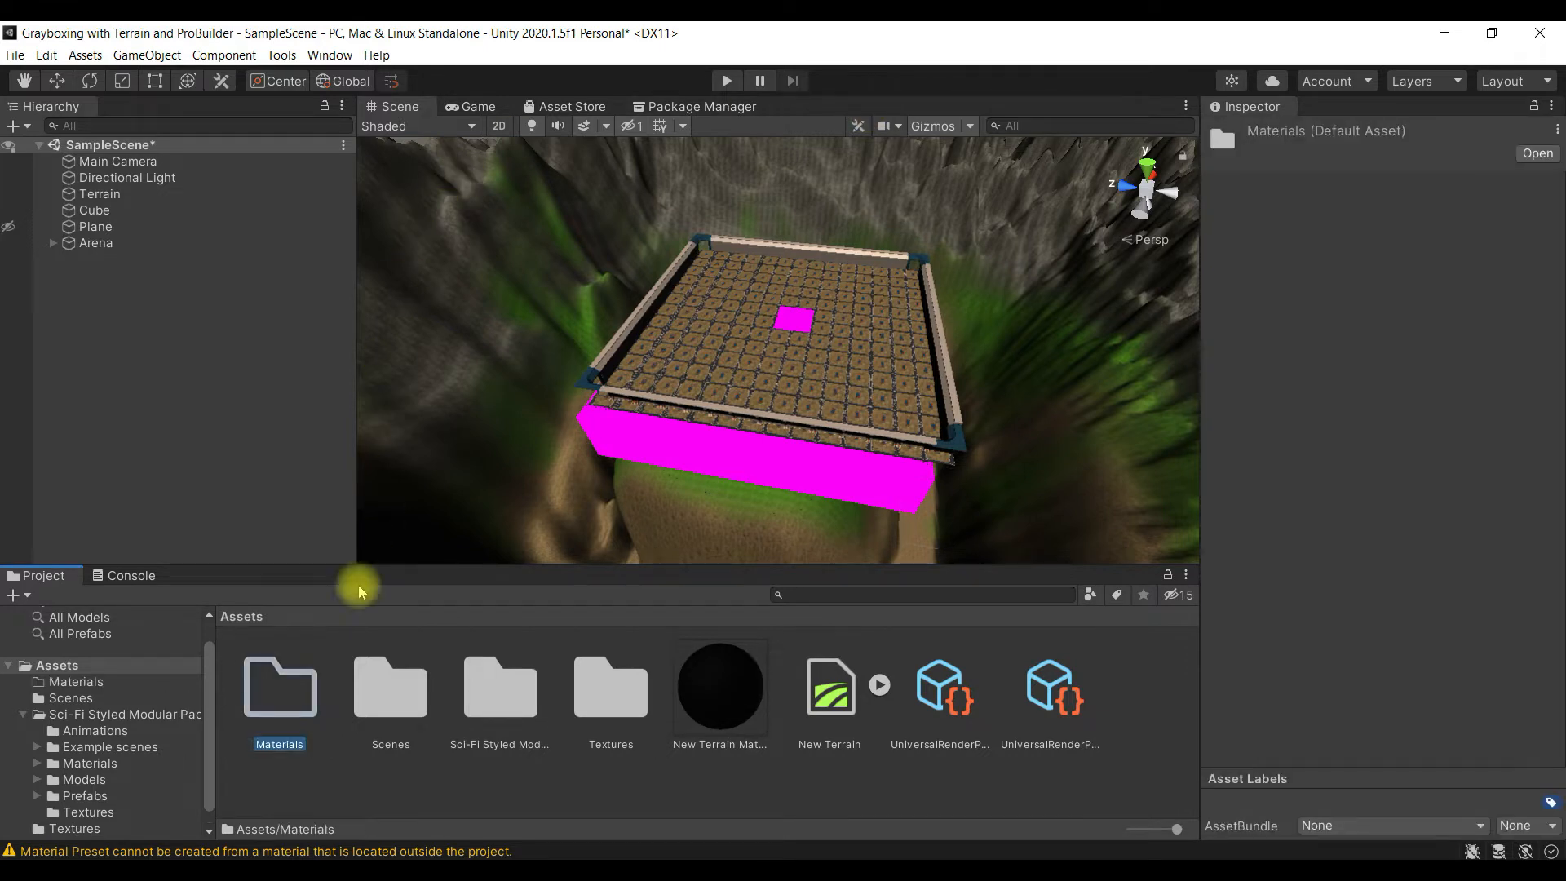
- Create a material named grayscale inside the new Materials folder
double_click(292, 694)
right_click(362, 731)
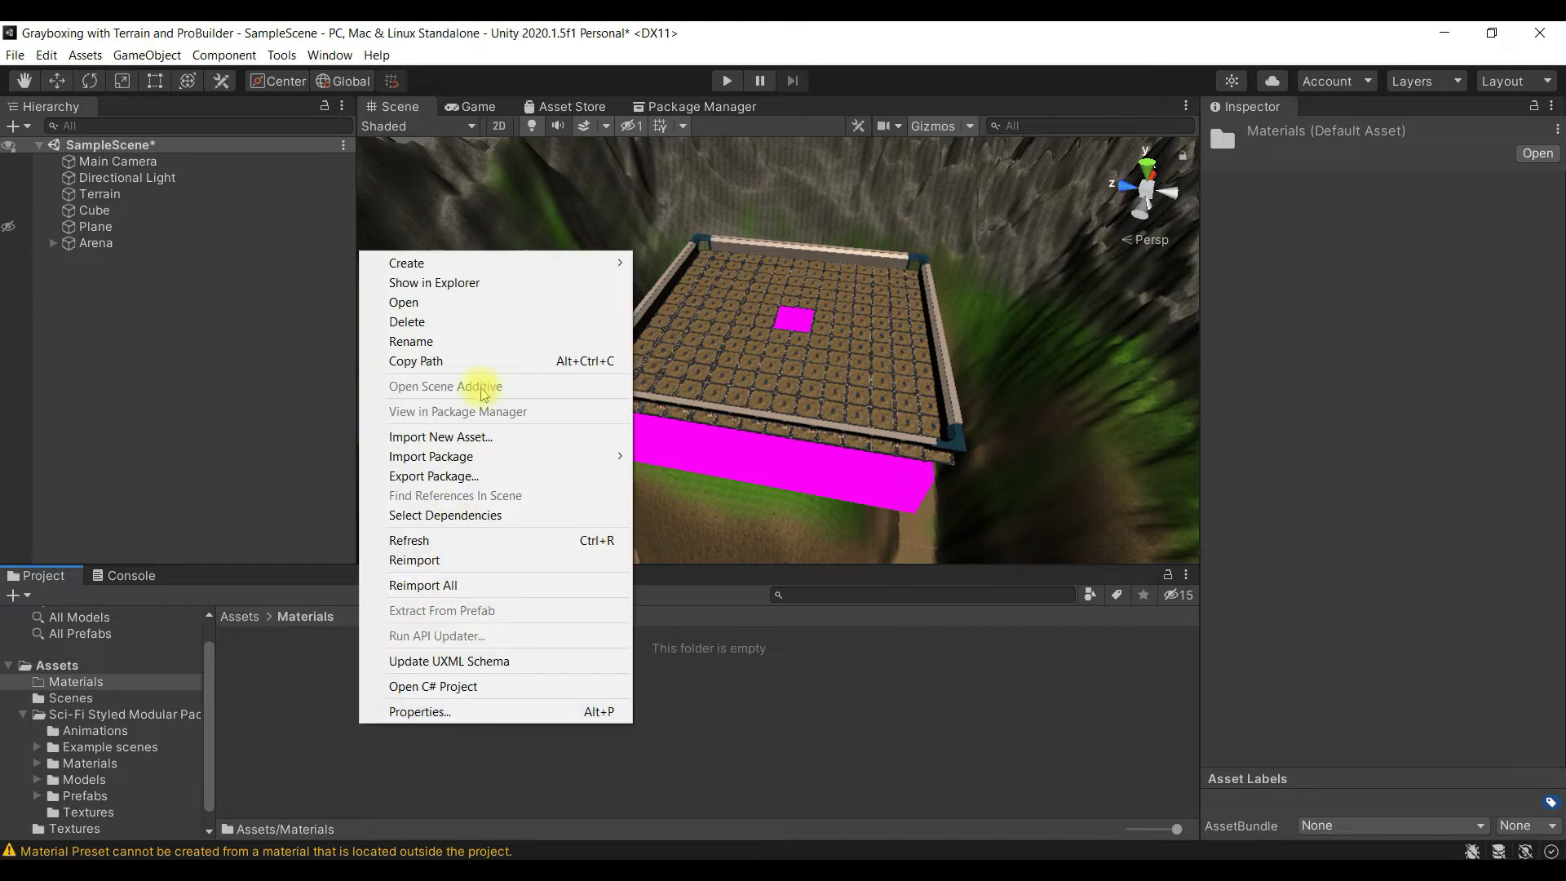
mouse_move(549, 266)
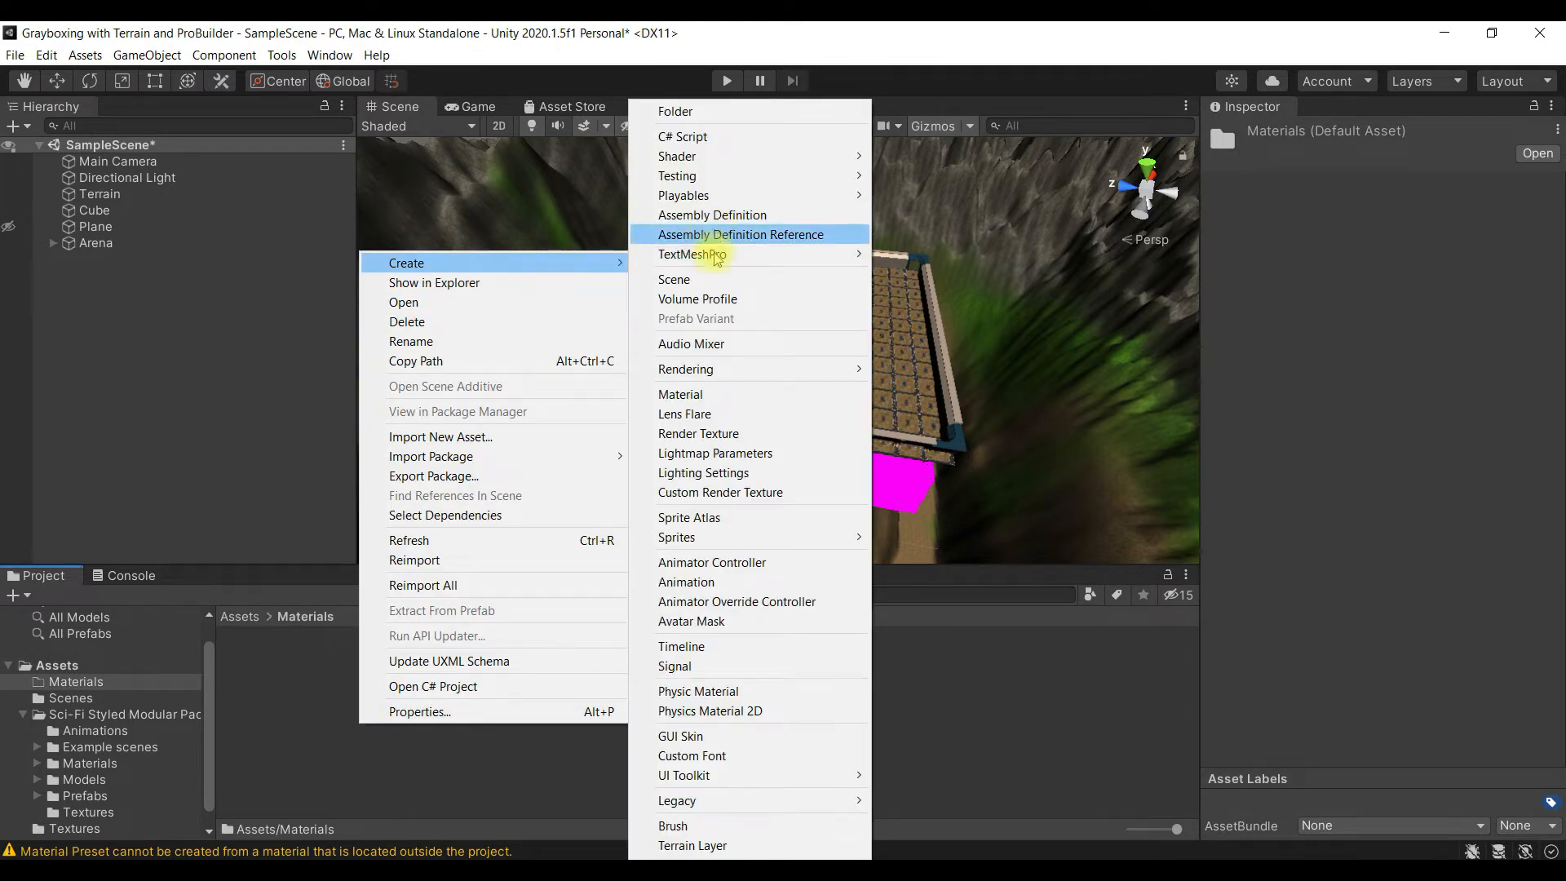
click(775, 394)
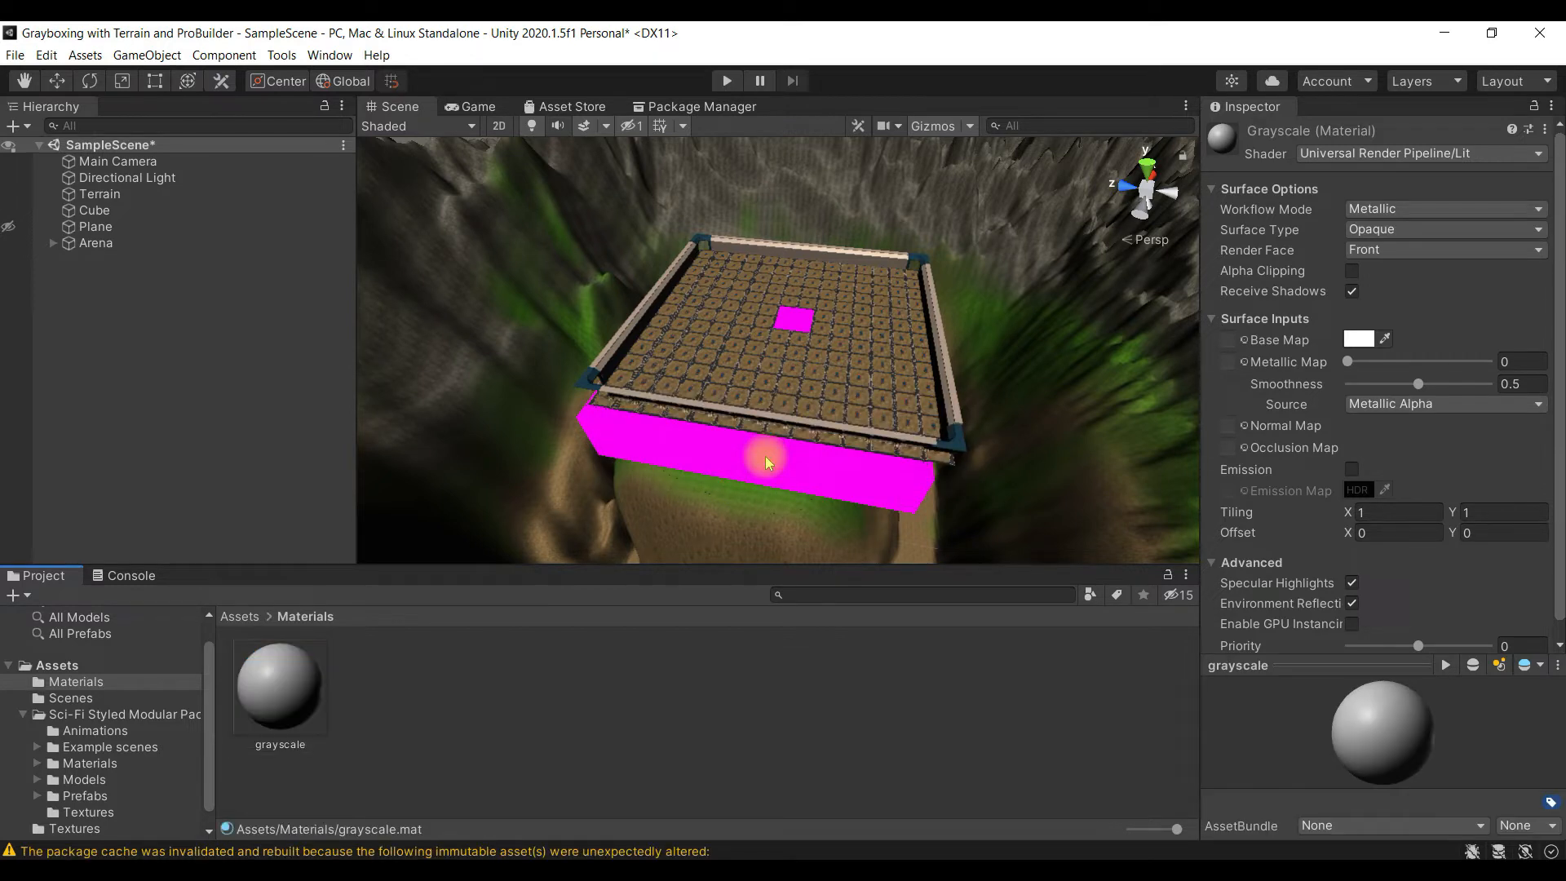
- Apply the grayscale material to the Cube beneath the arena and check how it renders in the scene
click(278, 697)
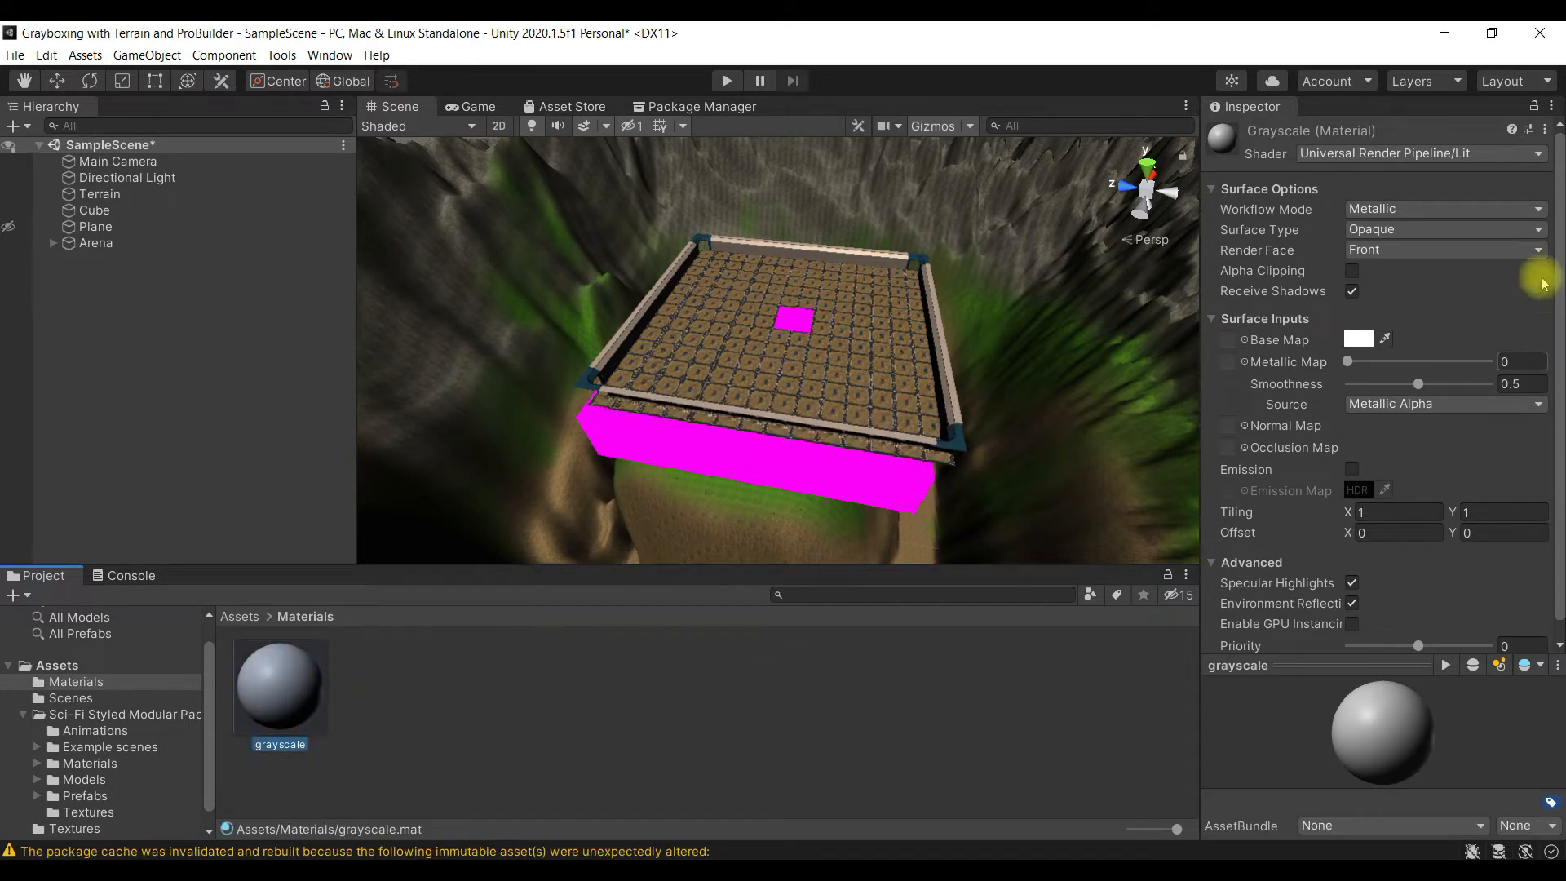
drag(275, 688, 604, 455)
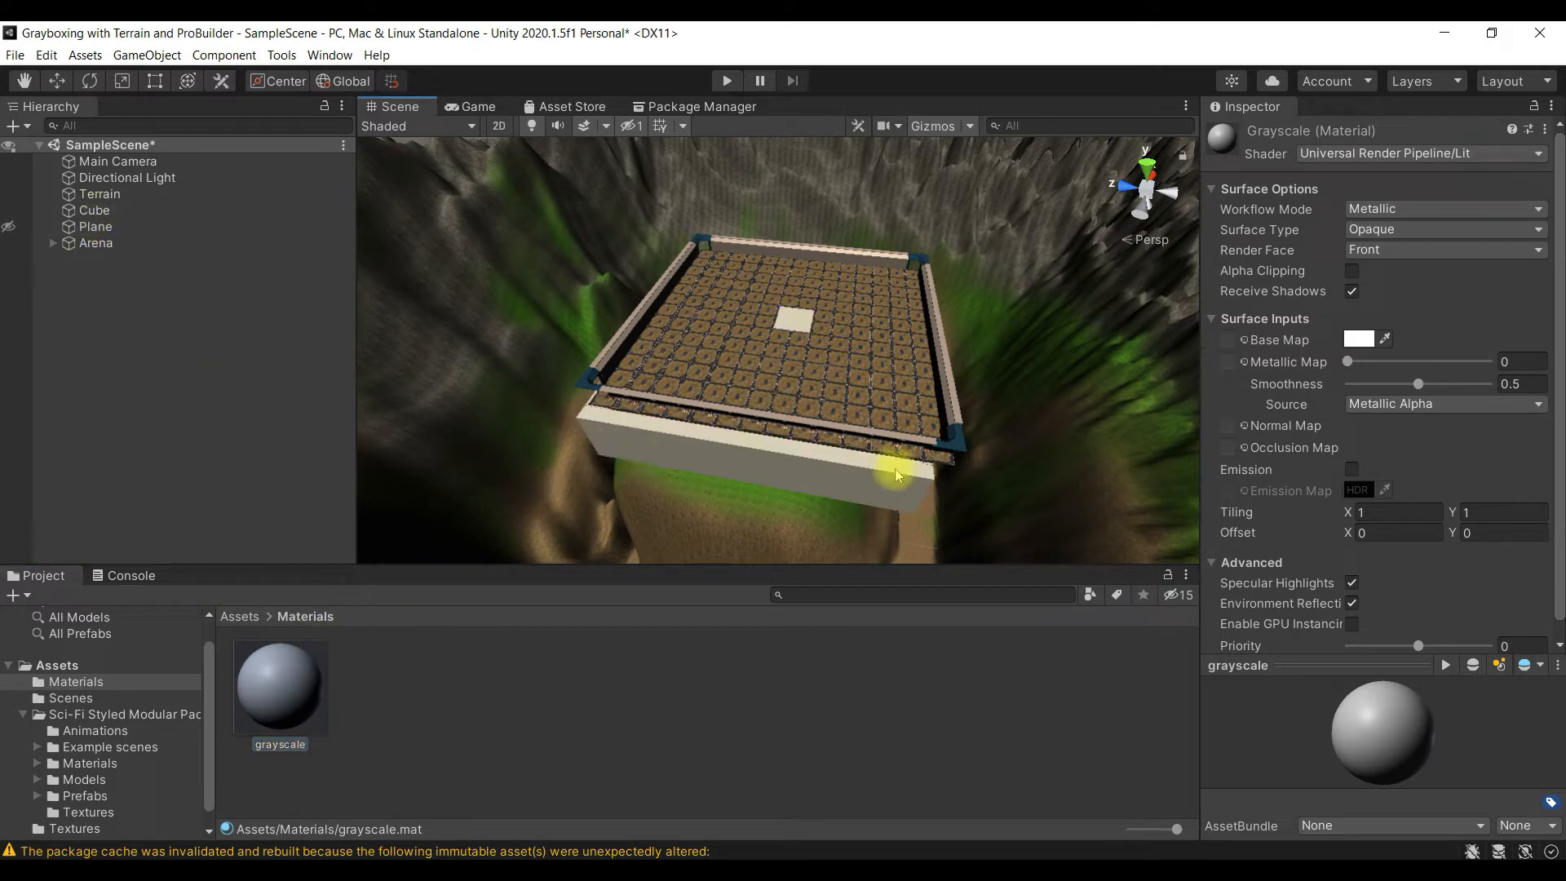
scroll(830, 496, down, 3)
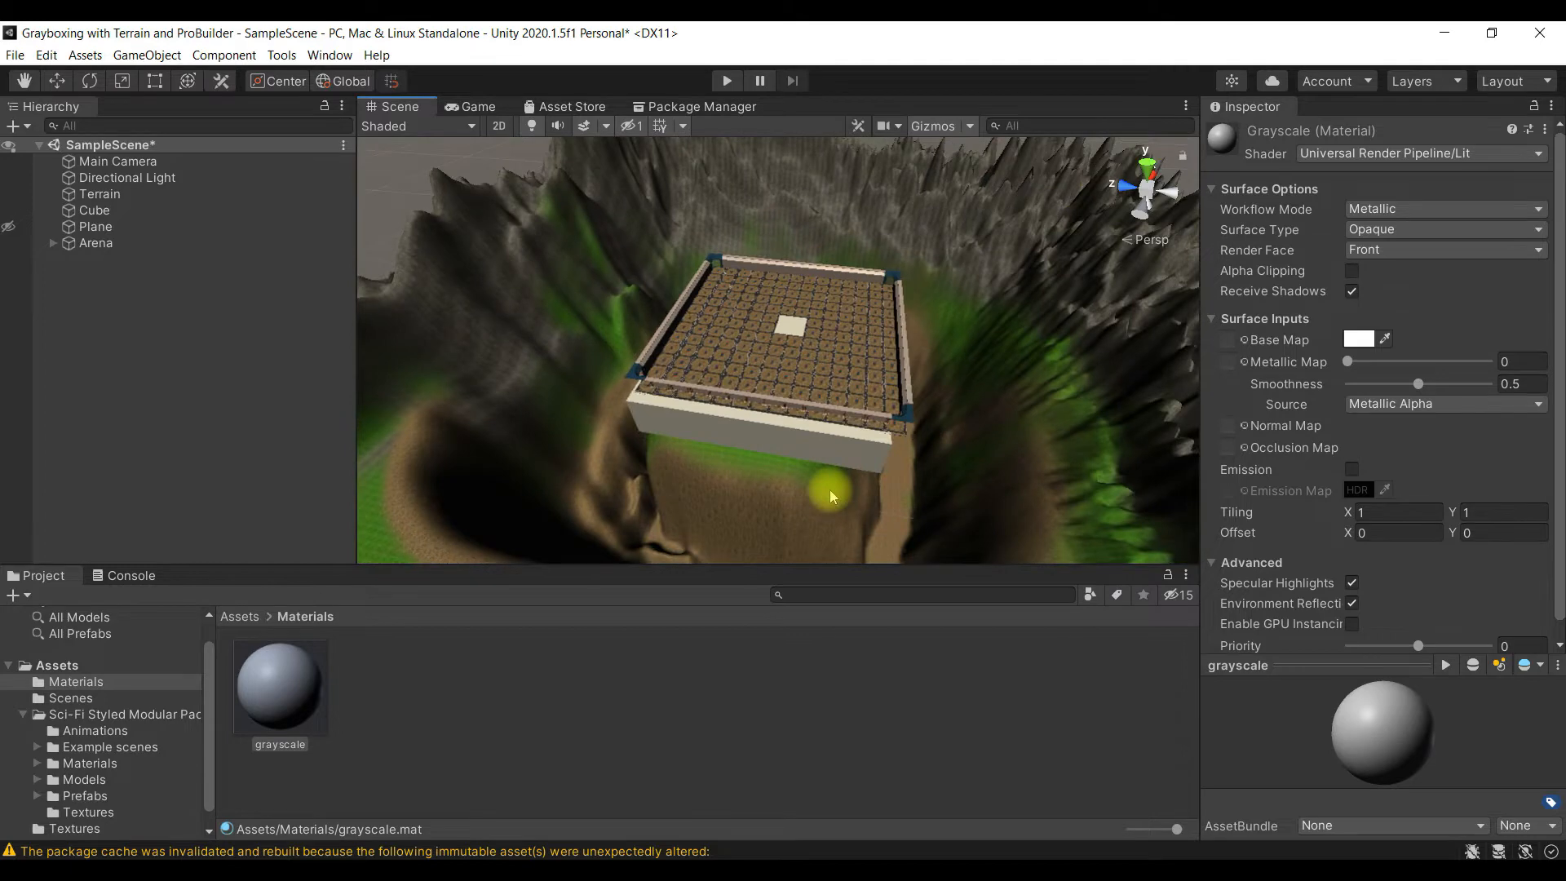
scroll(830, 496, up, 5)
scroll(830, 496, down, 3)
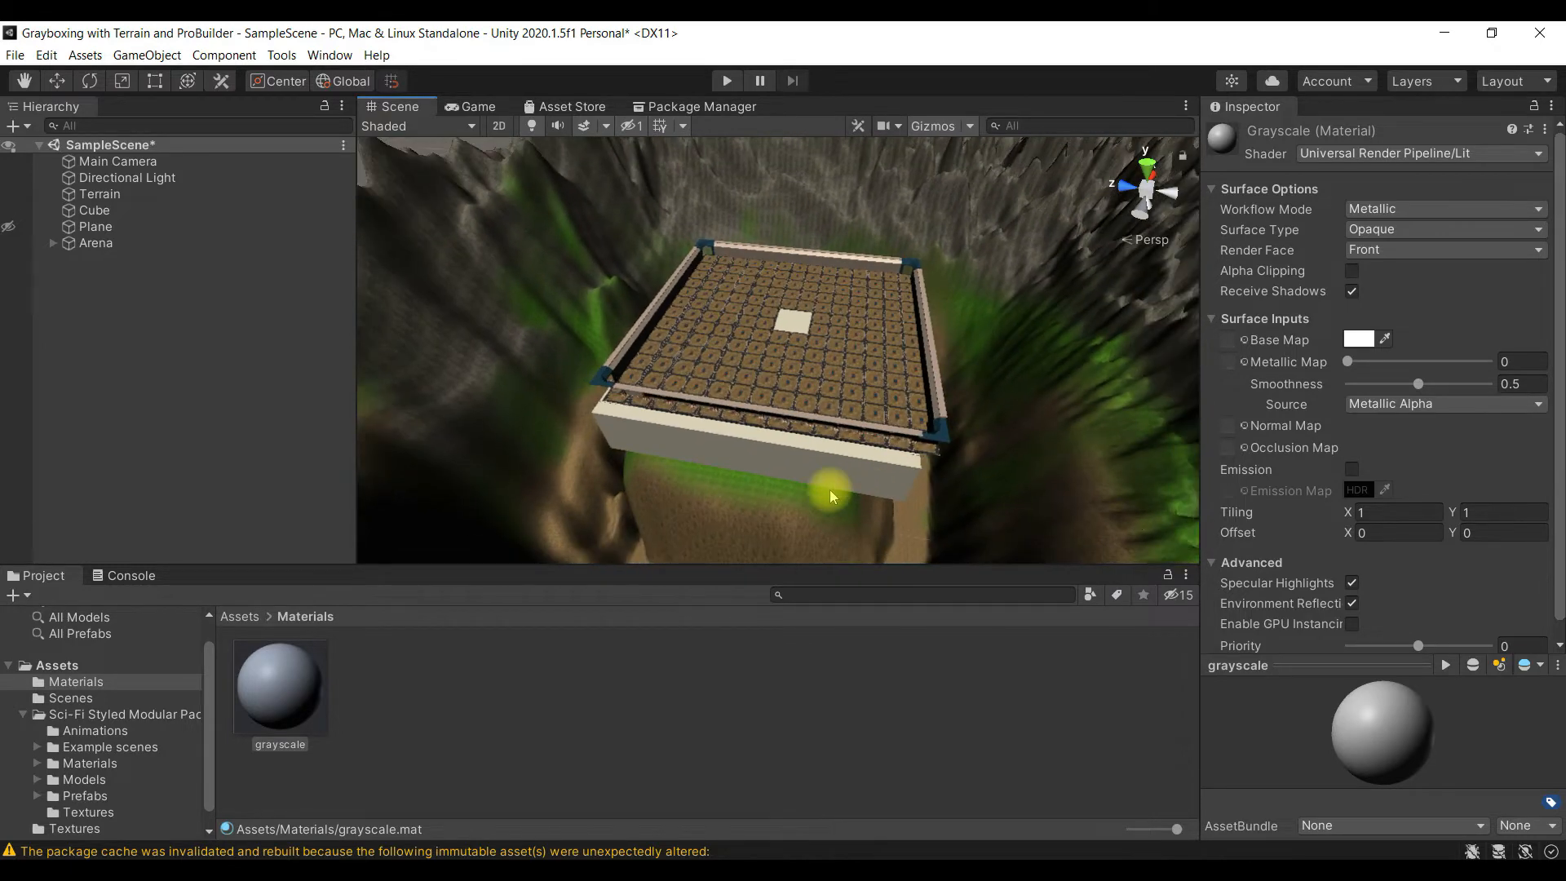
scroll(831, 496, up, 2)
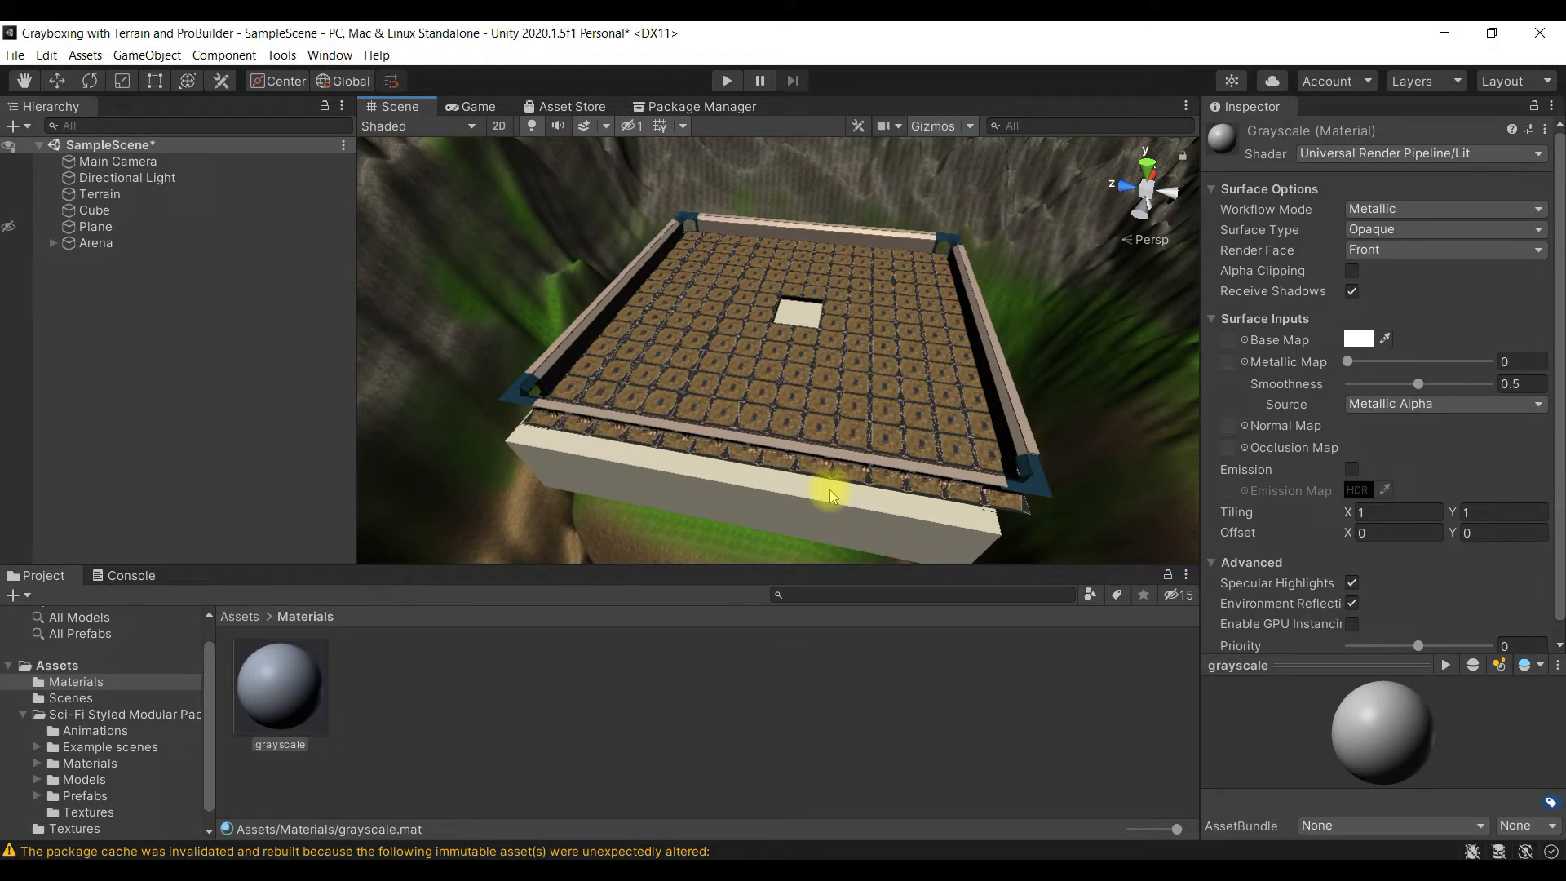
scroll(831, 496, down, 1)
click(831, 496)
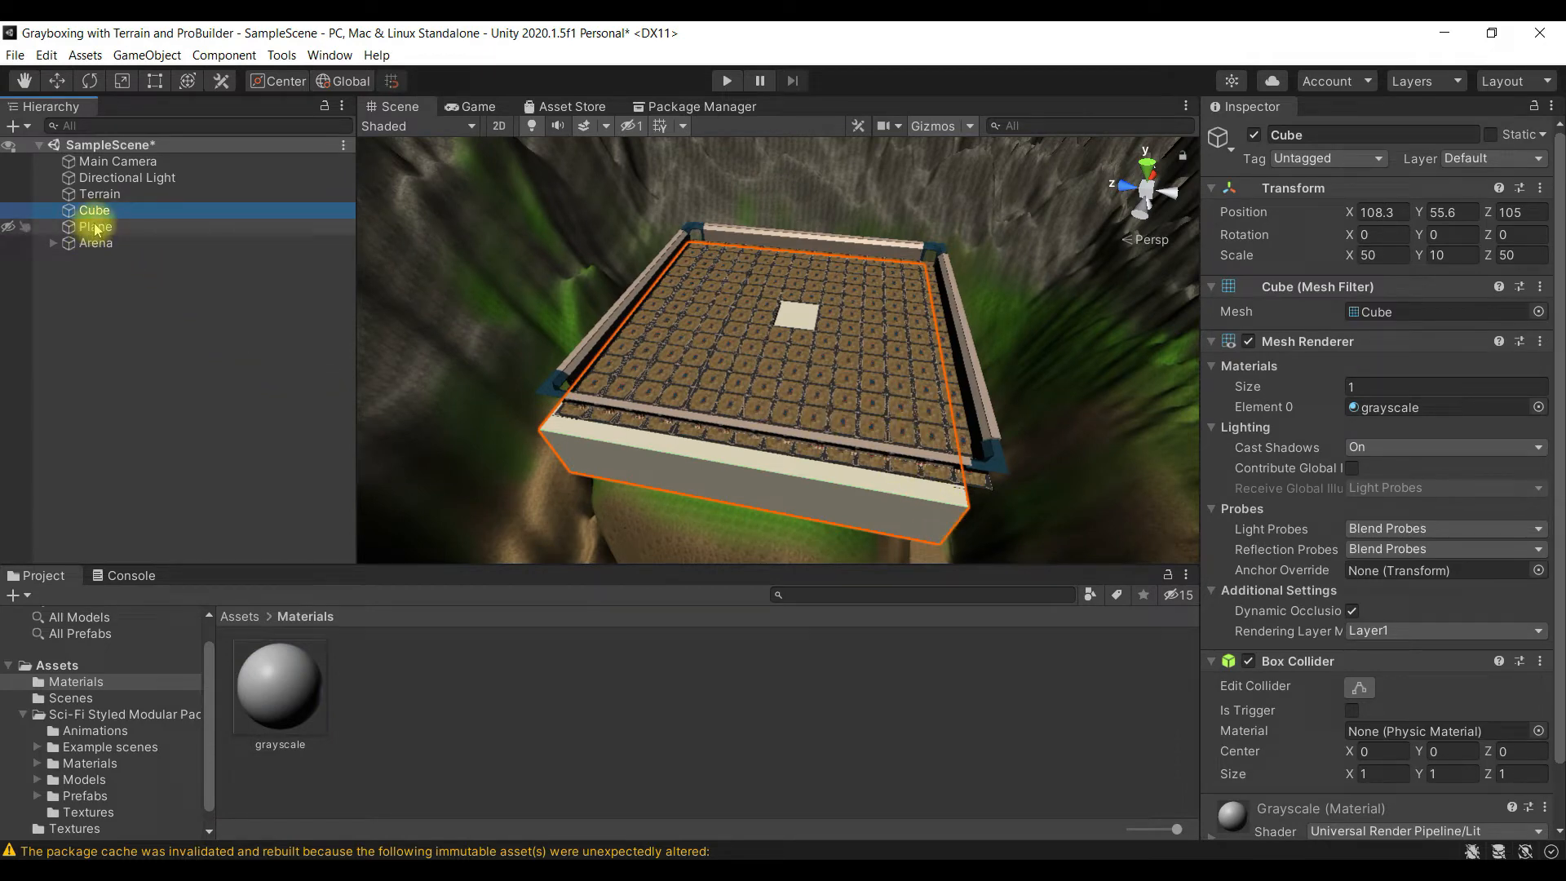
- Make the hidden Plane visible in the scene and replace its ProBuilderDefault material with grayscale
click(129, 228)
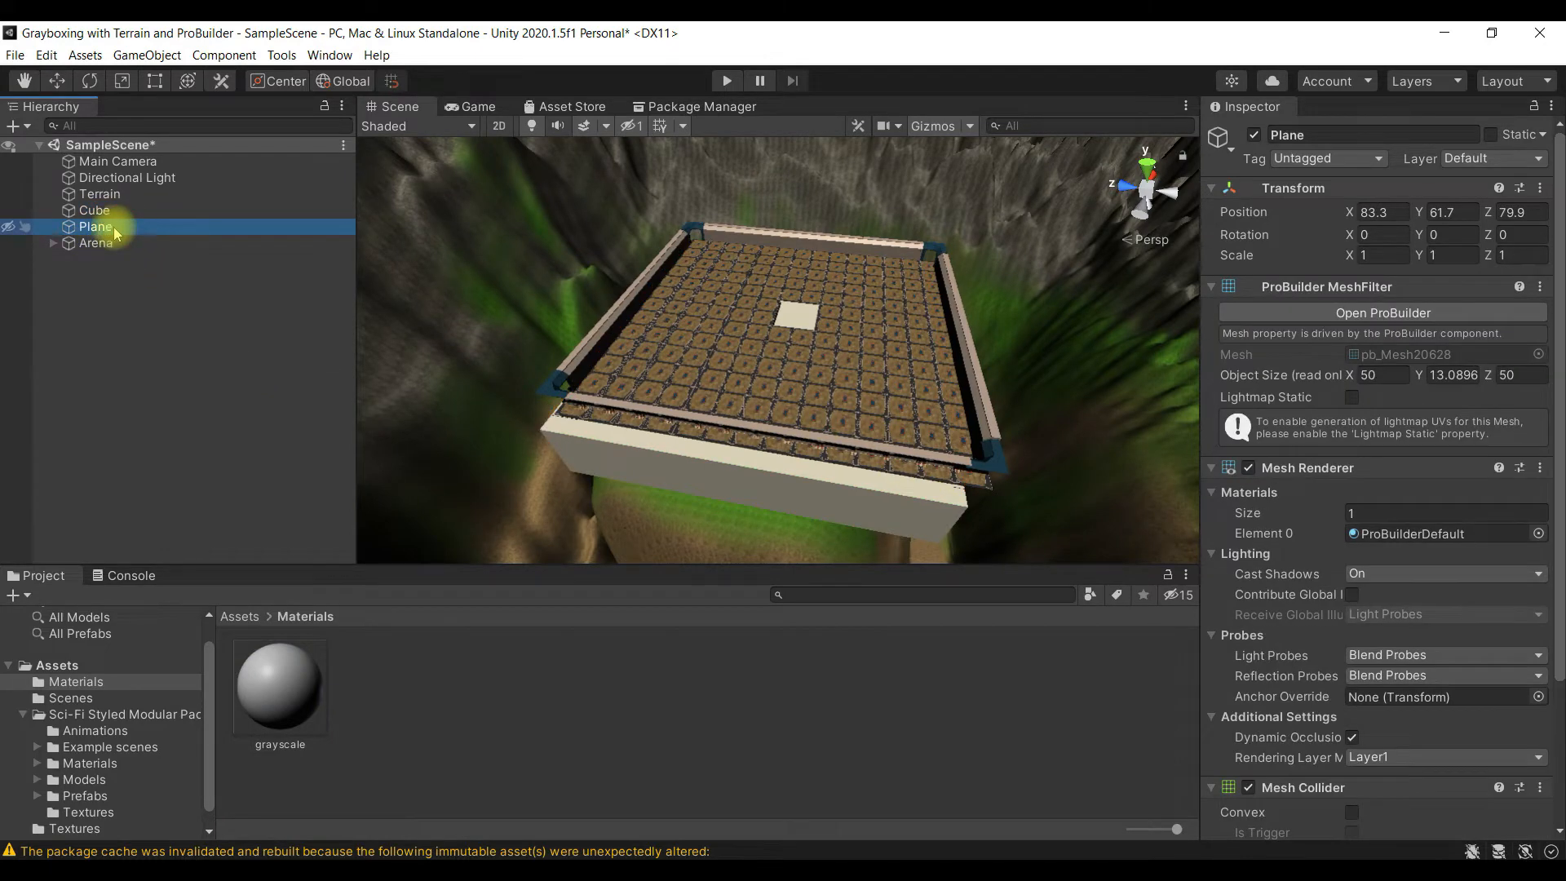
click(10, 229)
click(10, 229)
click(10, 229)
click(11, 229)
click(11, 229)
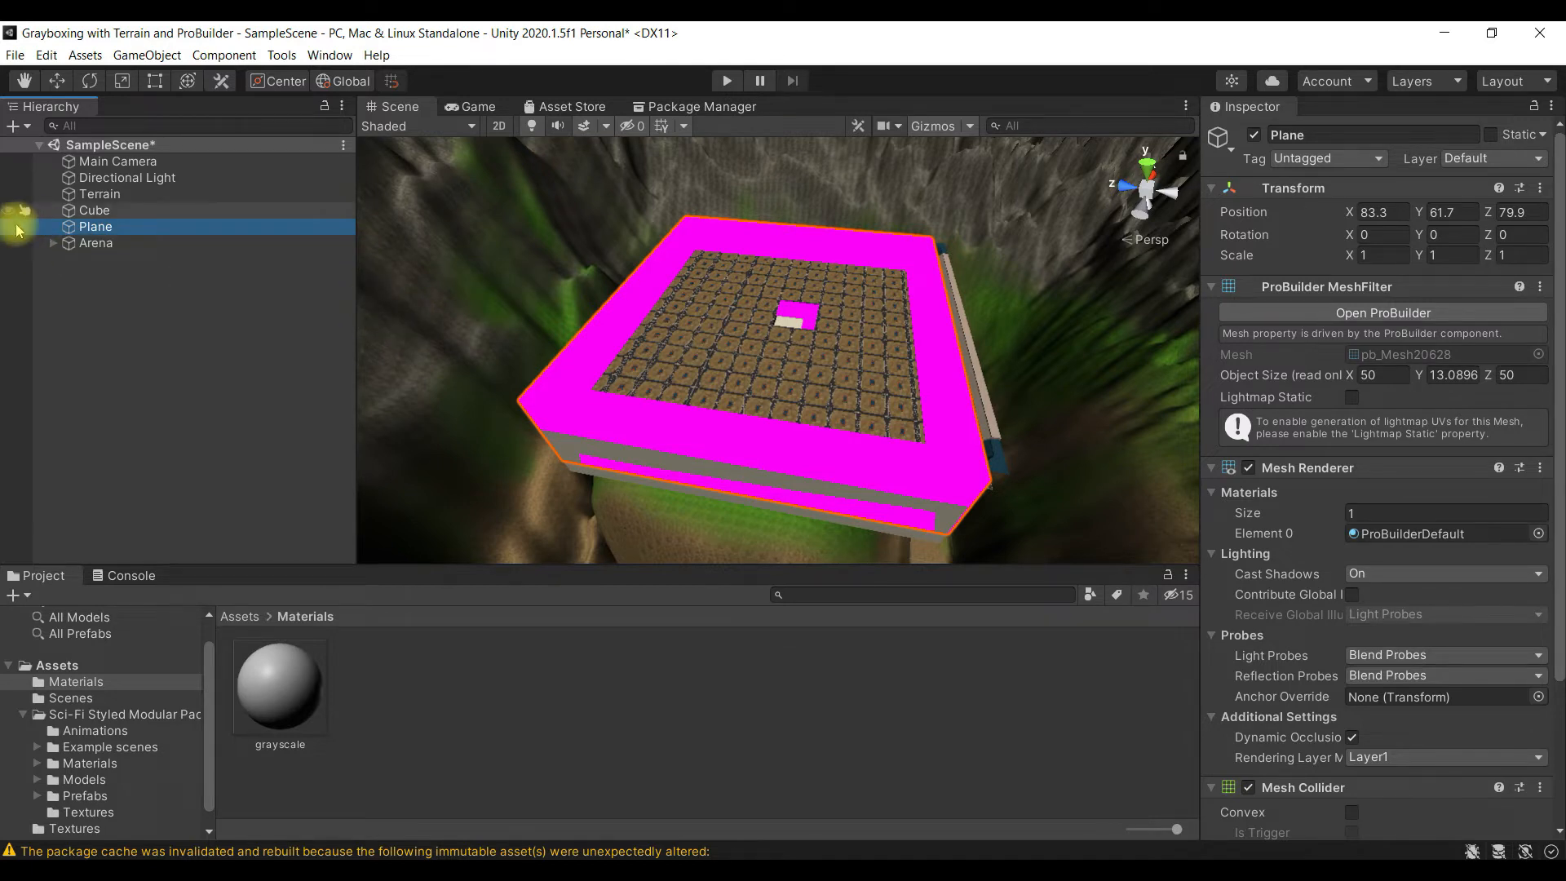
scroll(1338, 555, down, 3)
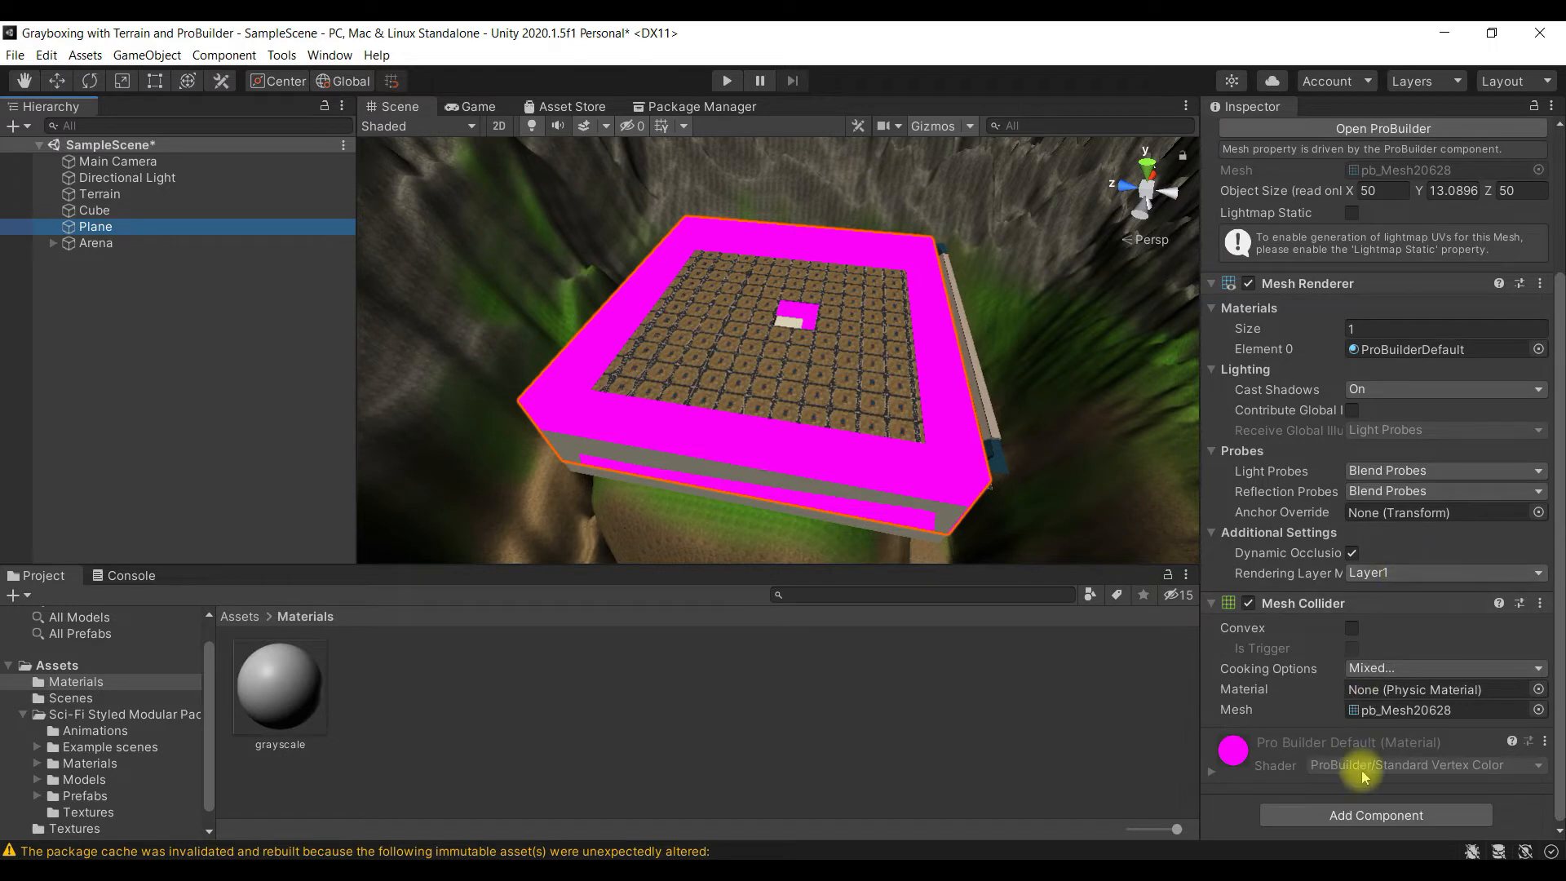
drag(276, 689, 1317, 812)
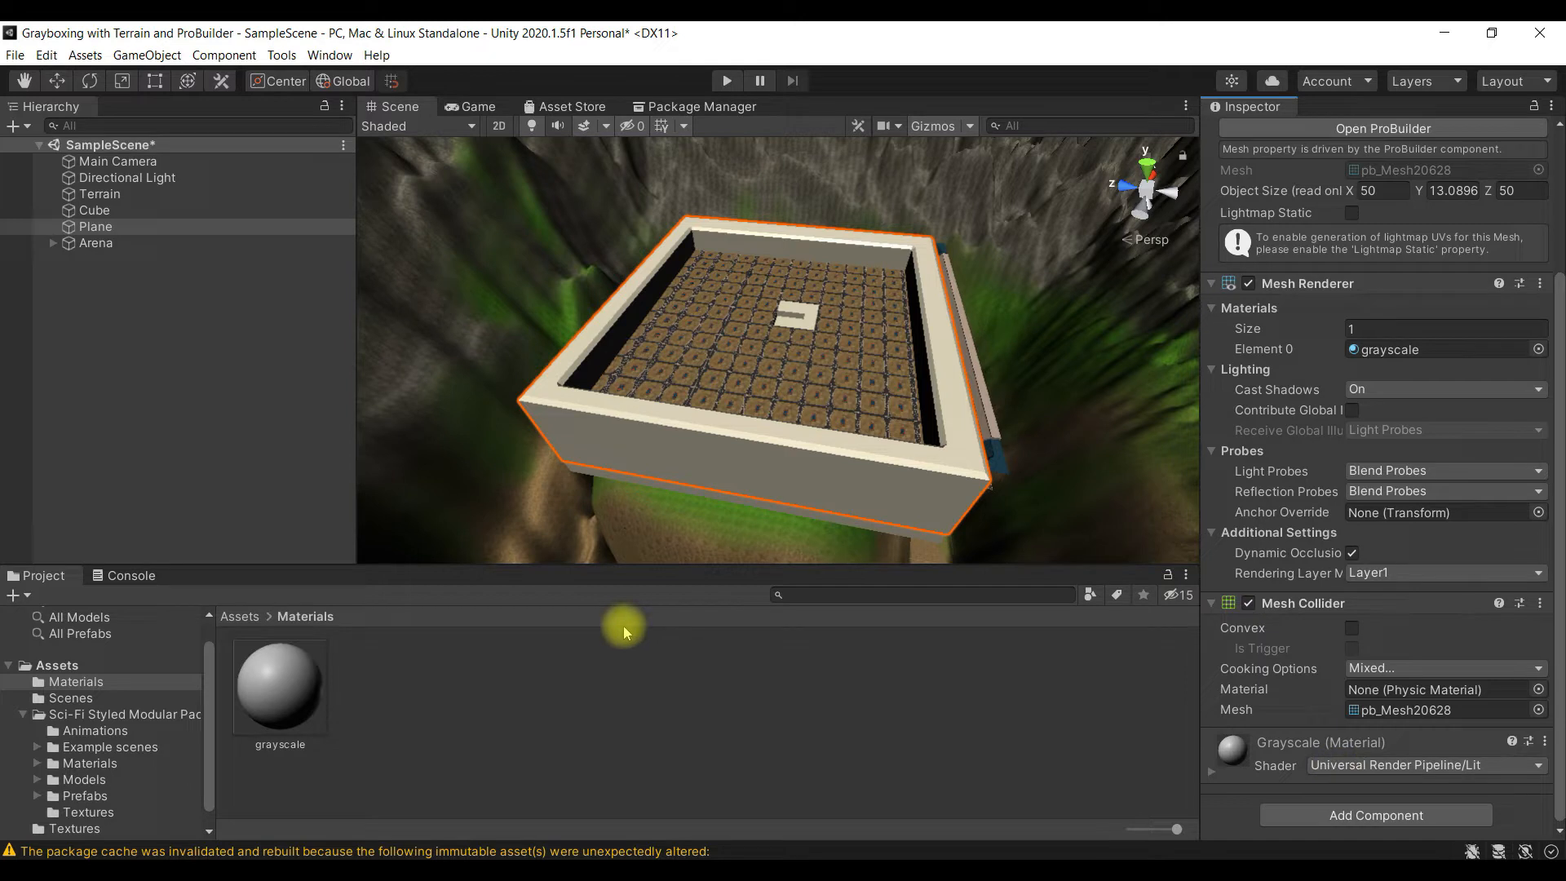
- Try the Universal Render Pipeline/Simple Lit shader on the grayscale material and switch it back to Universal Render Pipeline/Lit
click(1465, 772)
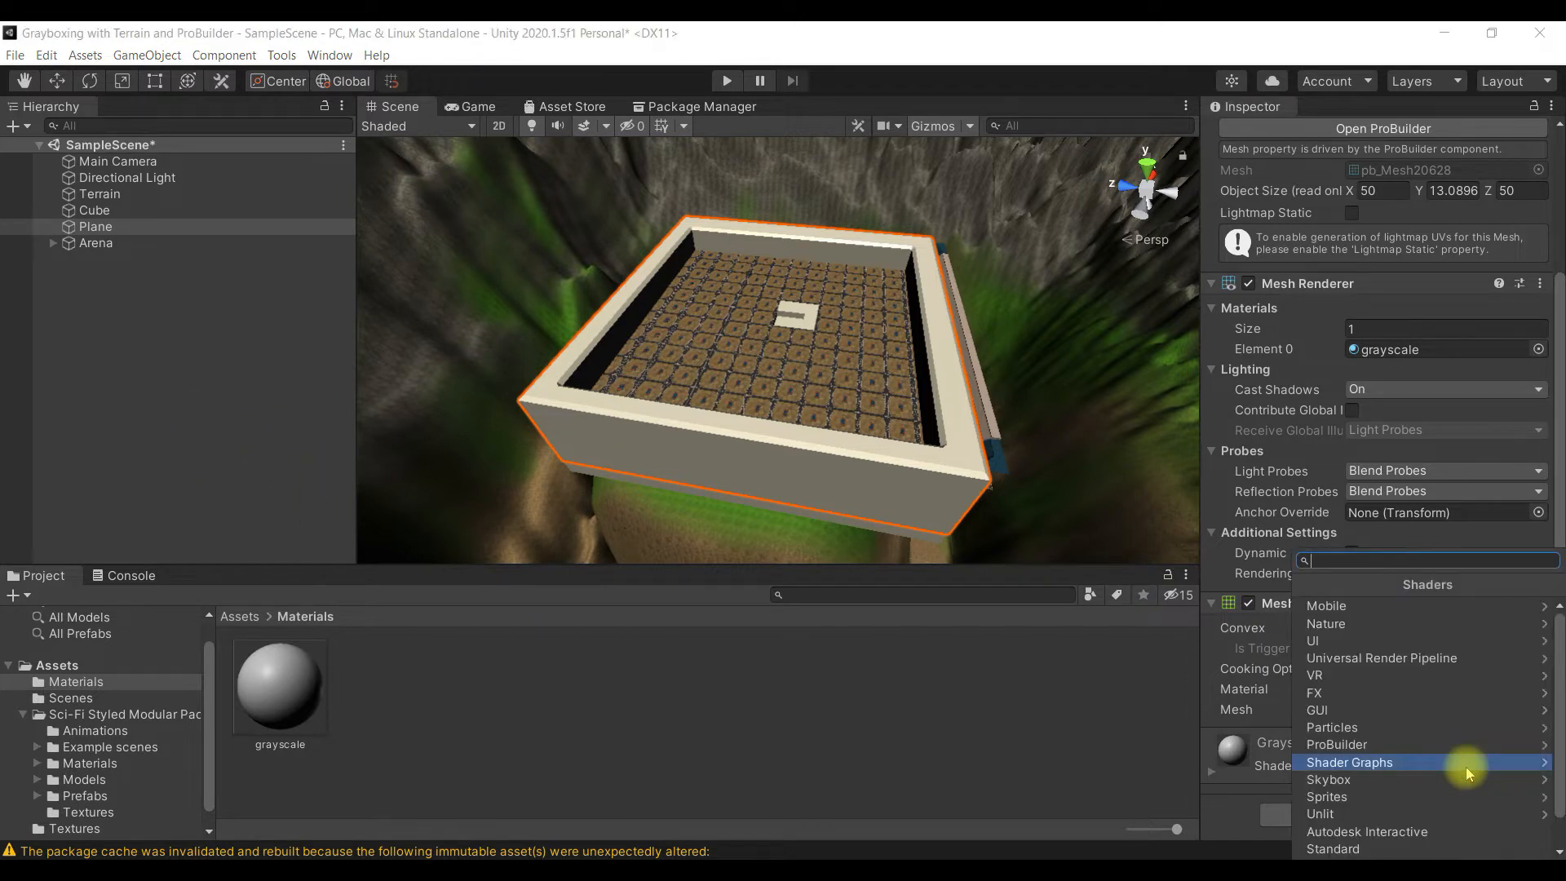
click(1451, 650)
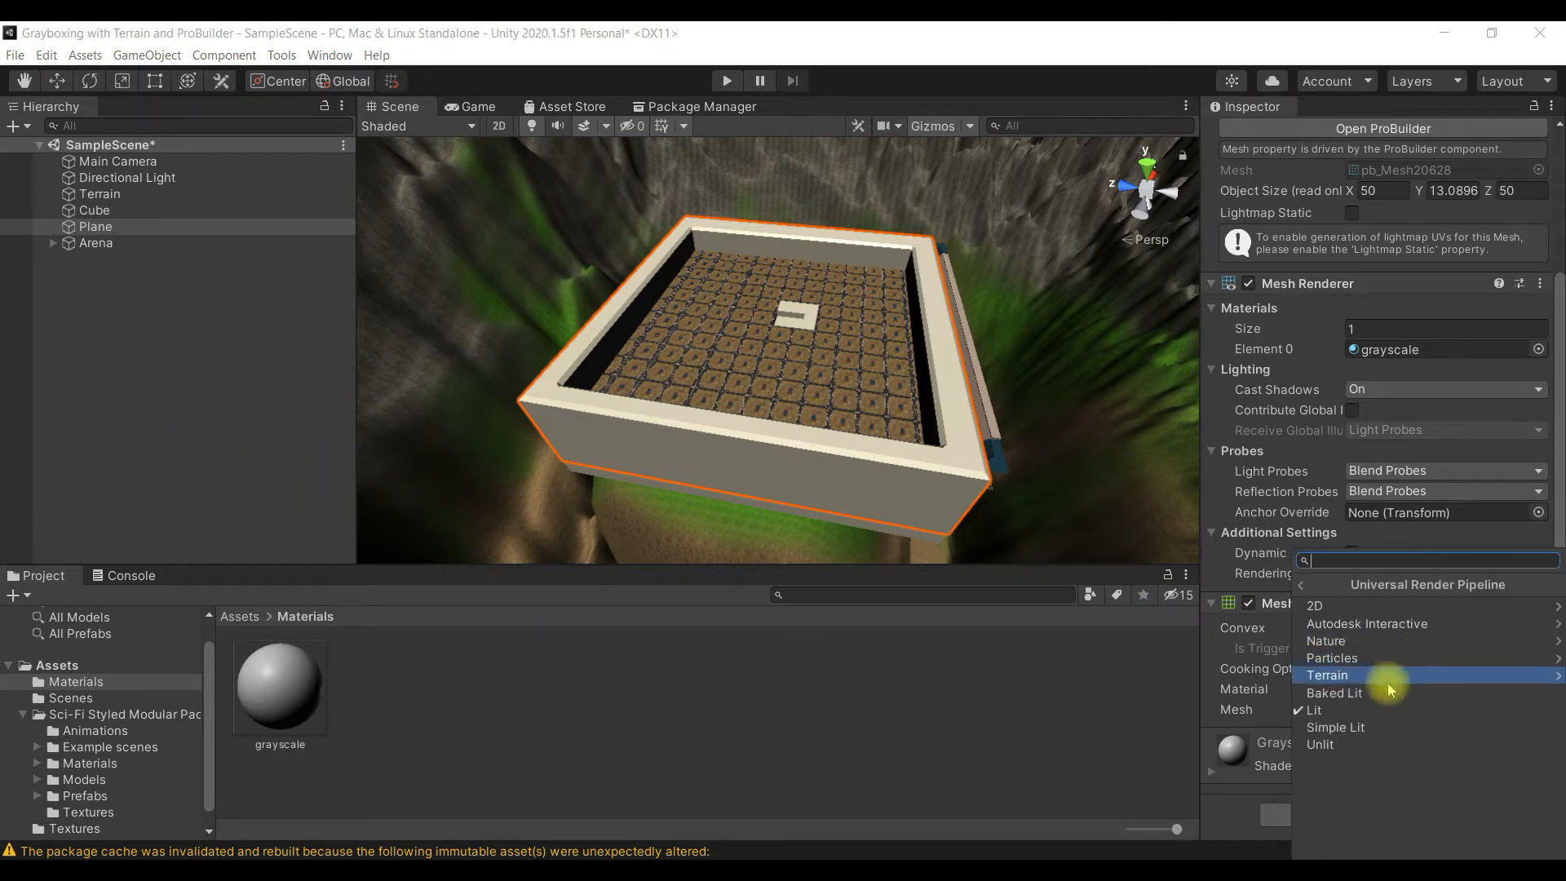
click(1354, 729)
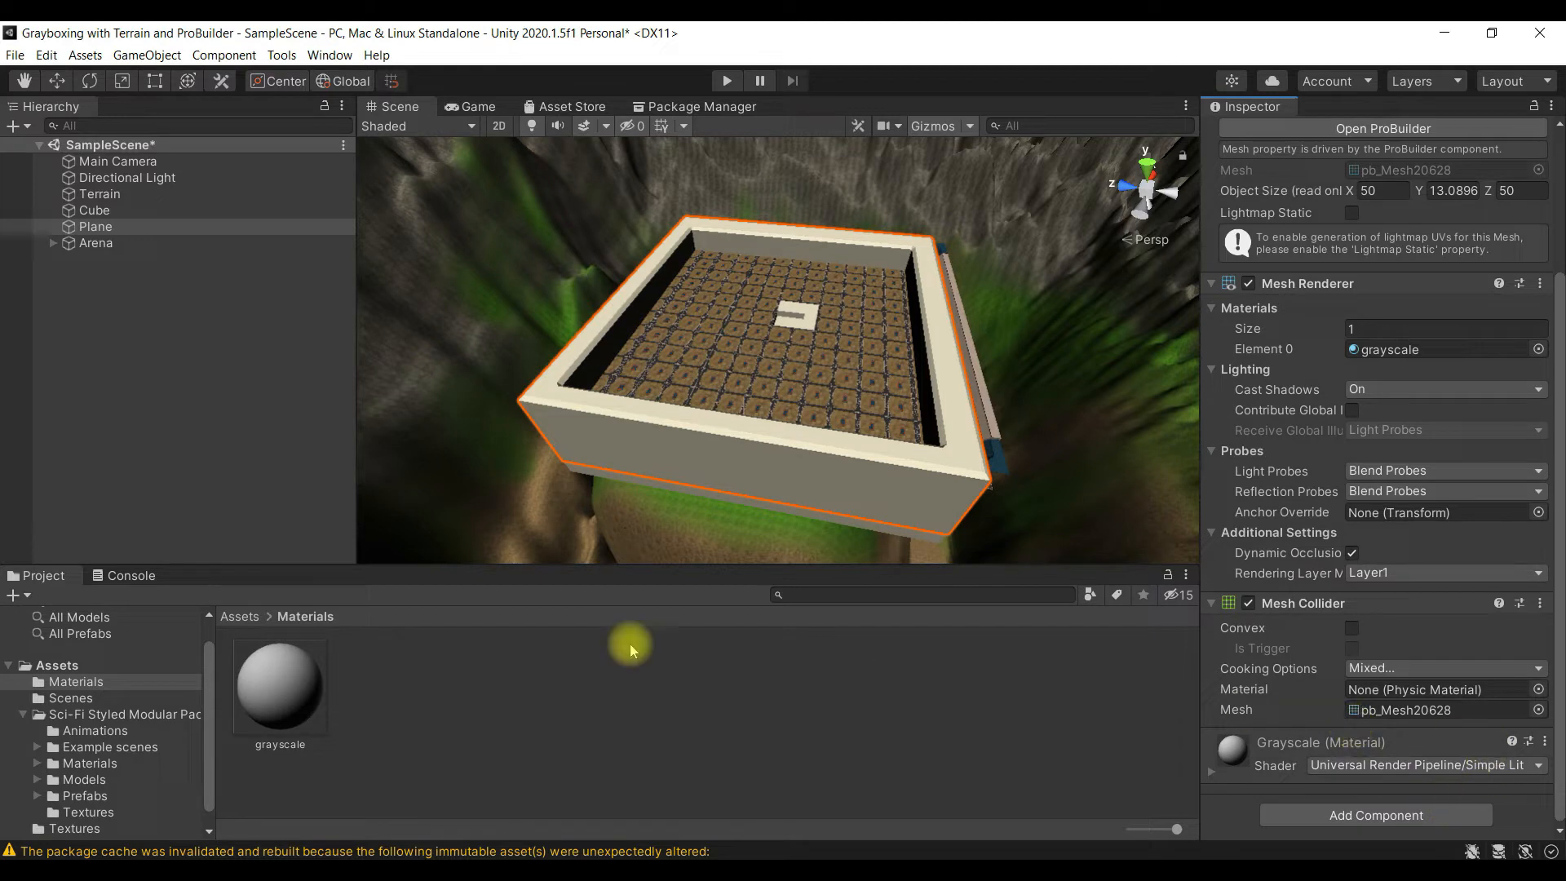
click(1503, 767)
click(1392, 657)
click(1379, 744)
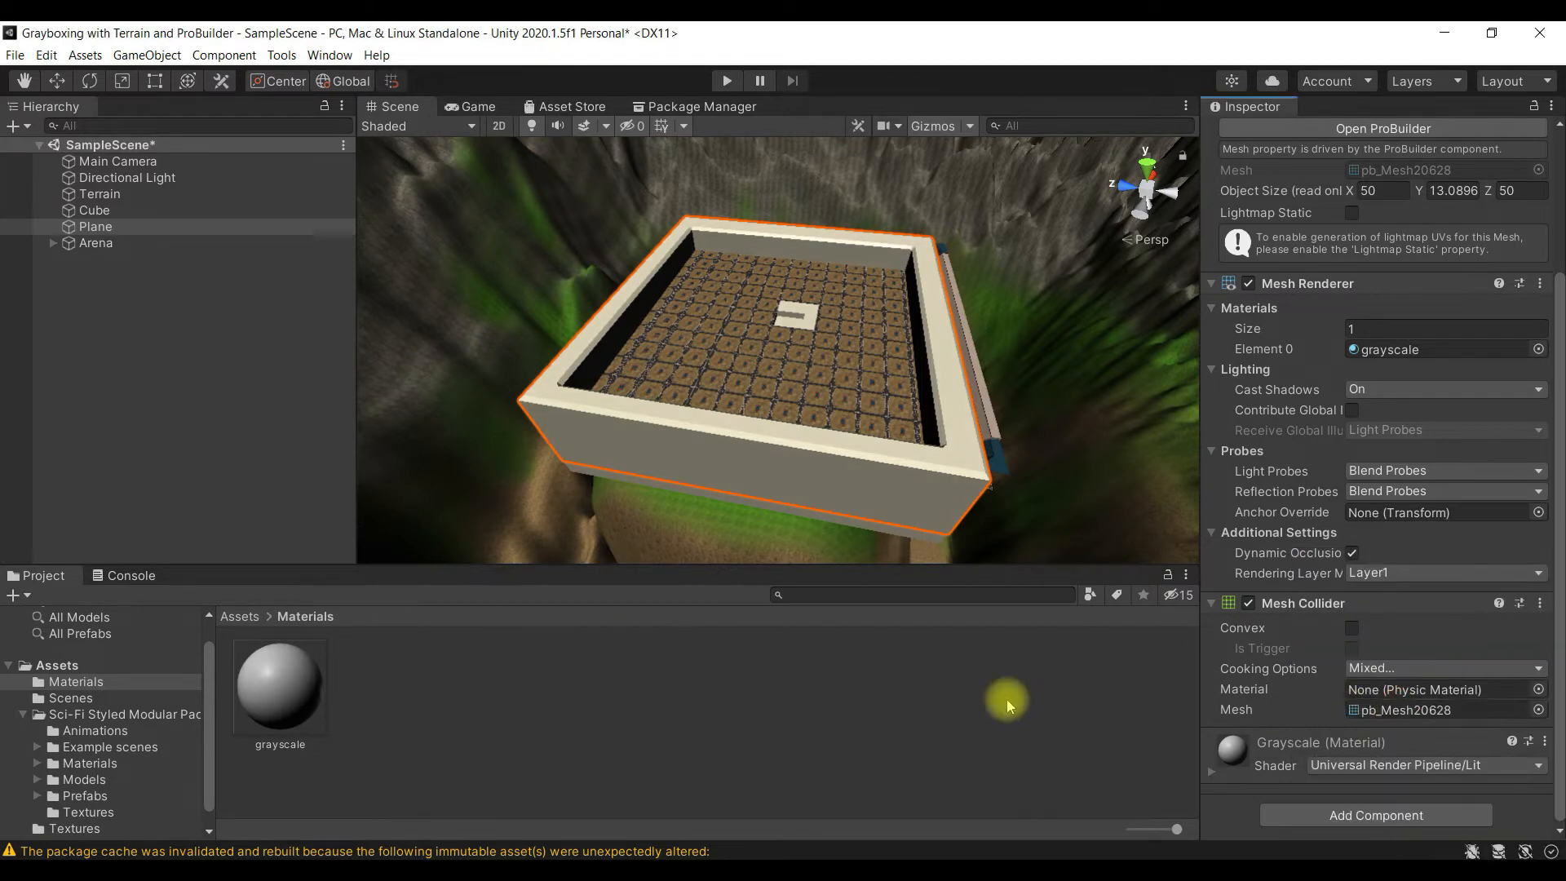
- Examine the arena with the grayscale Plane and Cube in the scene, both up close and as a whole
click(1087, 633)
scroll(844, 406, up, 5)
scroll(844, 402, up, 3)
scroll(842, 403, down, 8)
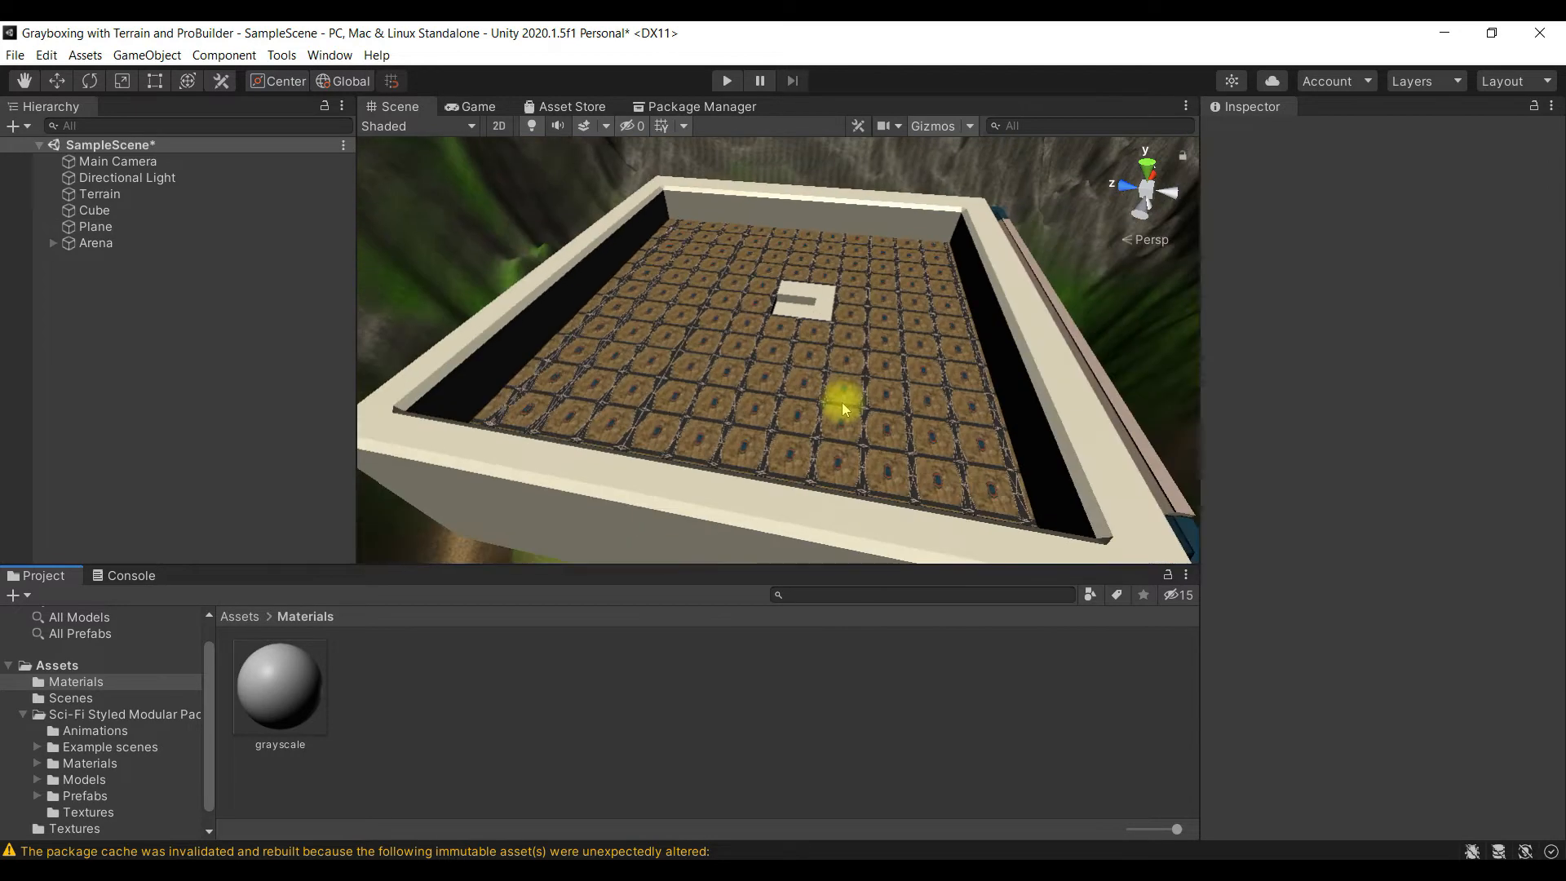
scroll(843, 403, up, 4)
scroll(842, 403, down, 4)
scroll(842, 403, up, 2)
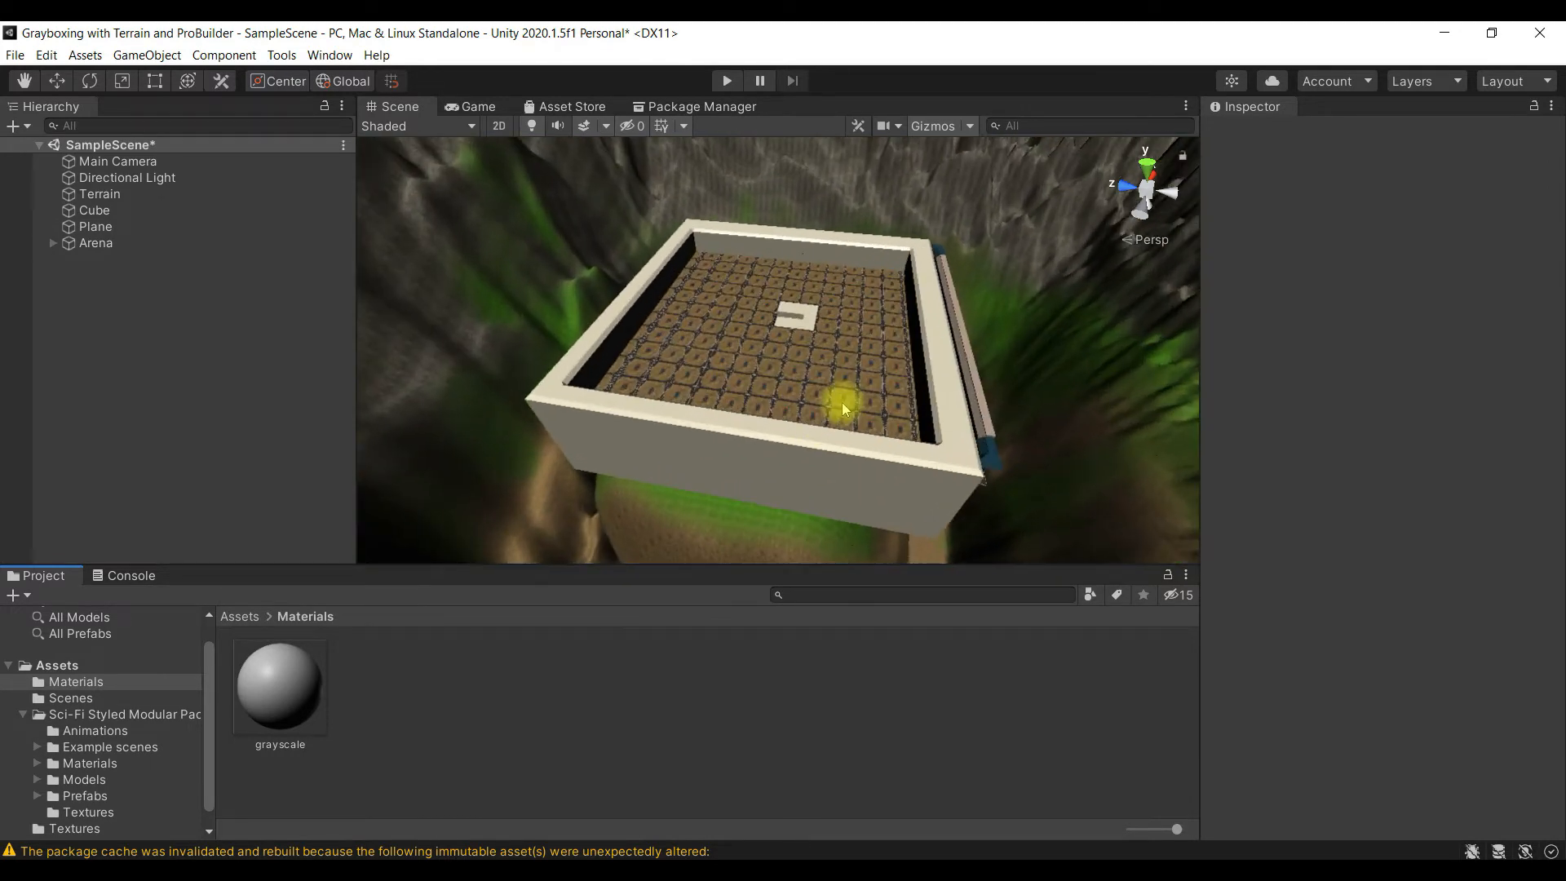
scroll(685, 409, down, 4)
scroll(683, 405, up, 4)
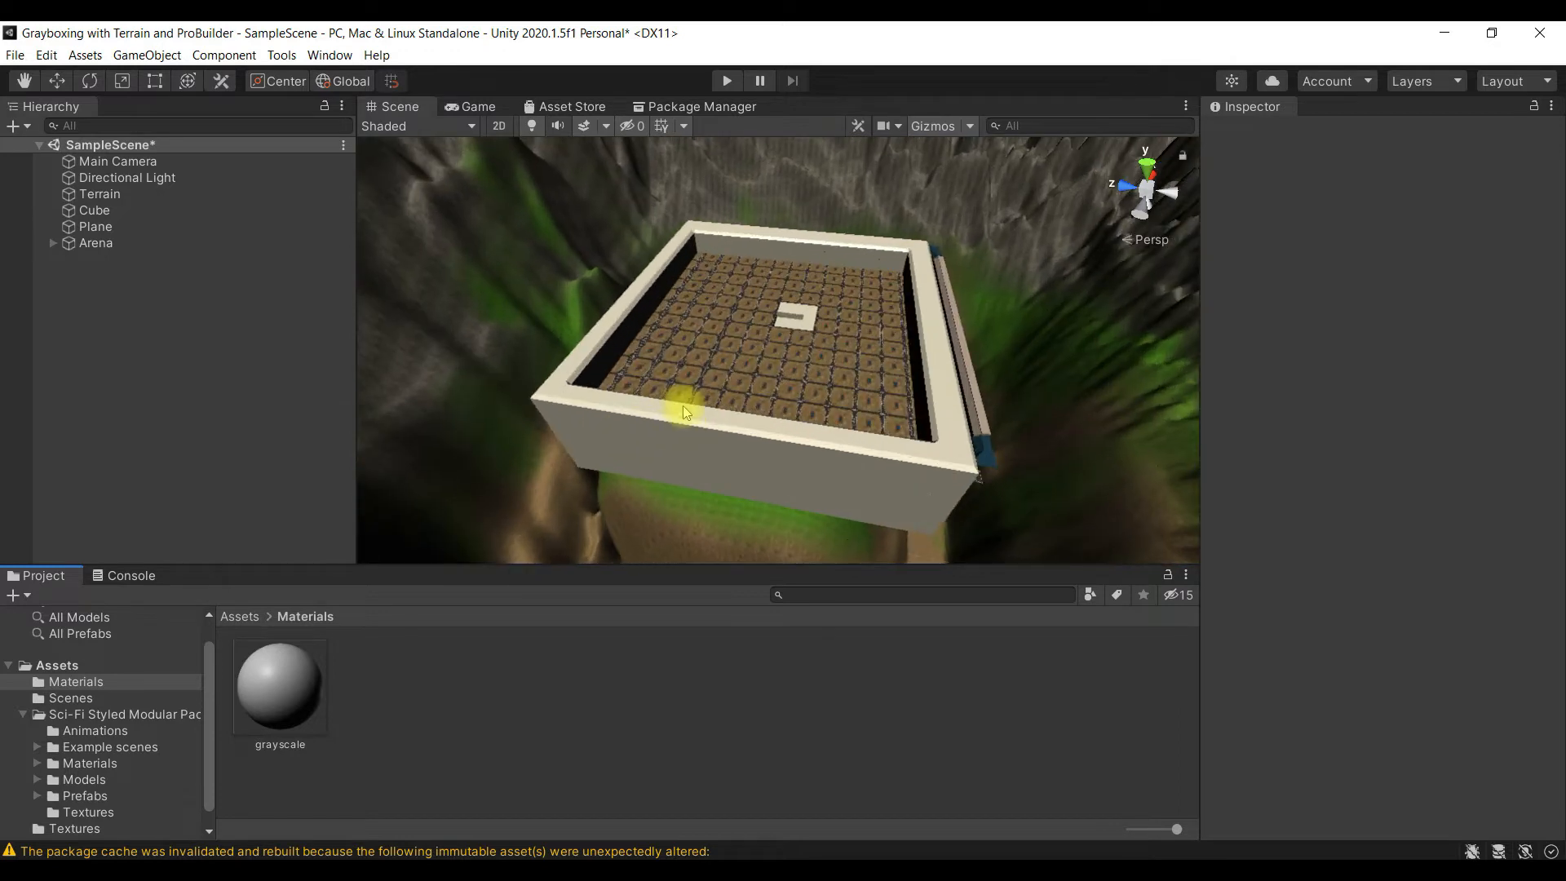
- Hide the Plane in the scene view and save the scene
click(96, 227)
click(8, 227)
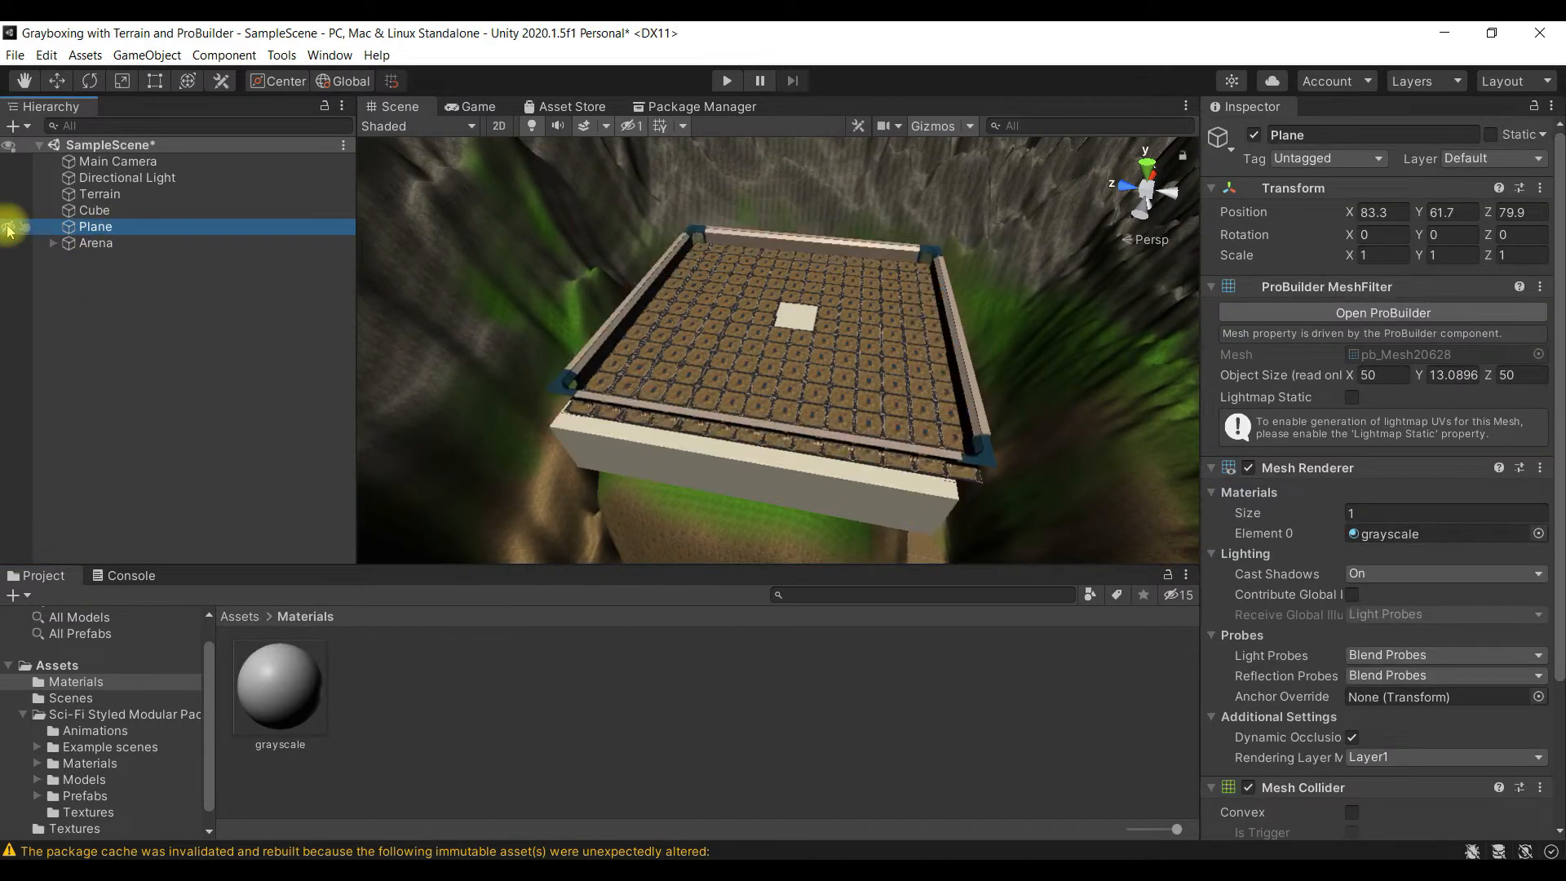
scroll(783, 427, down, 3)
scroll(787, 433, up, 3)
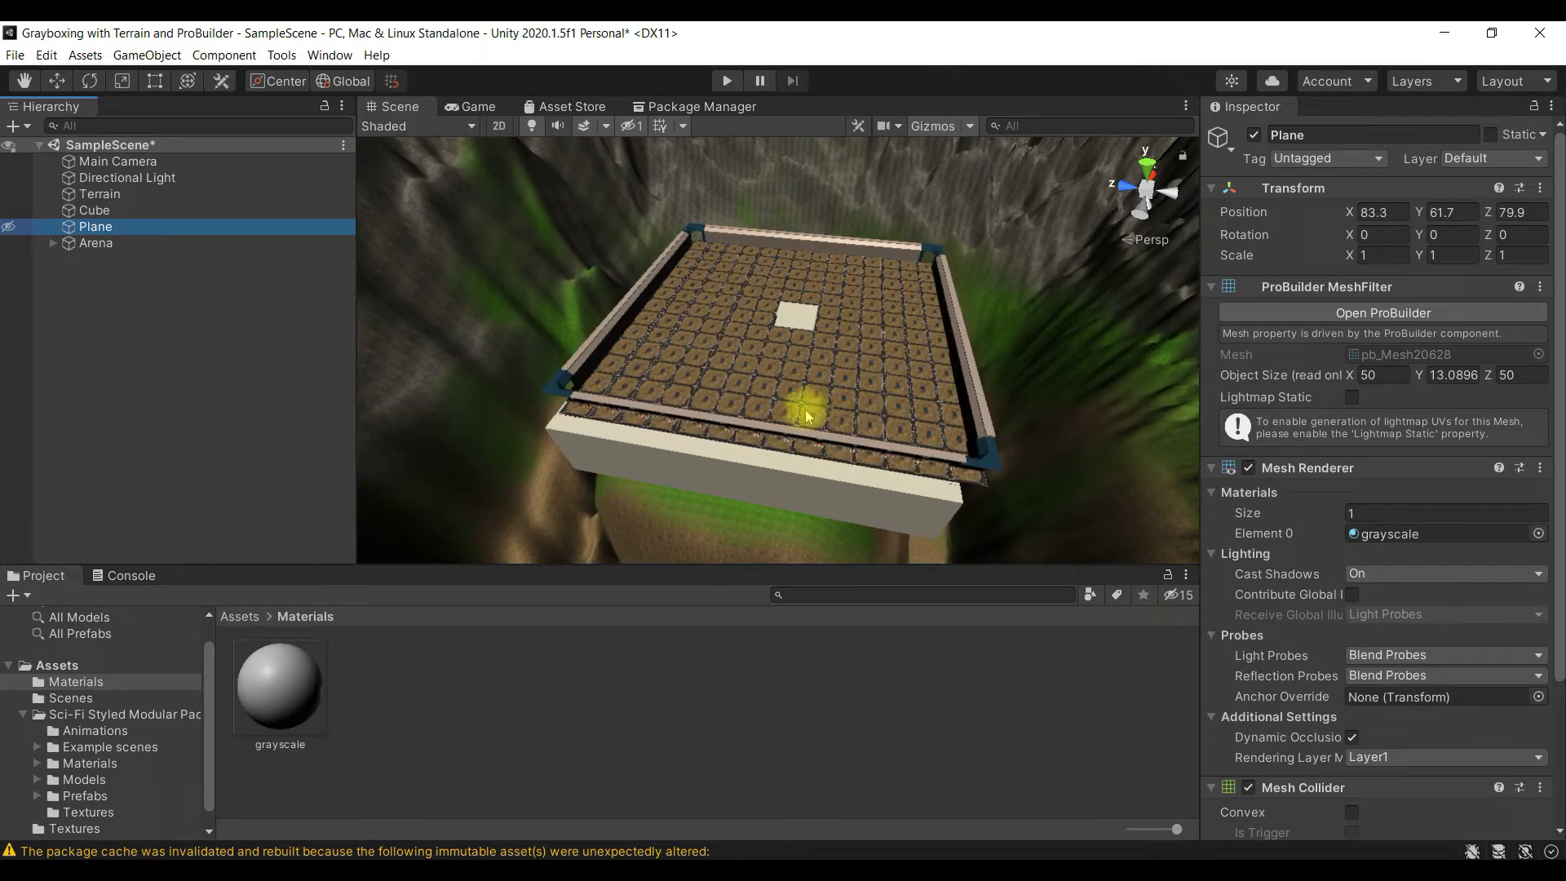
key(ctrl+s)
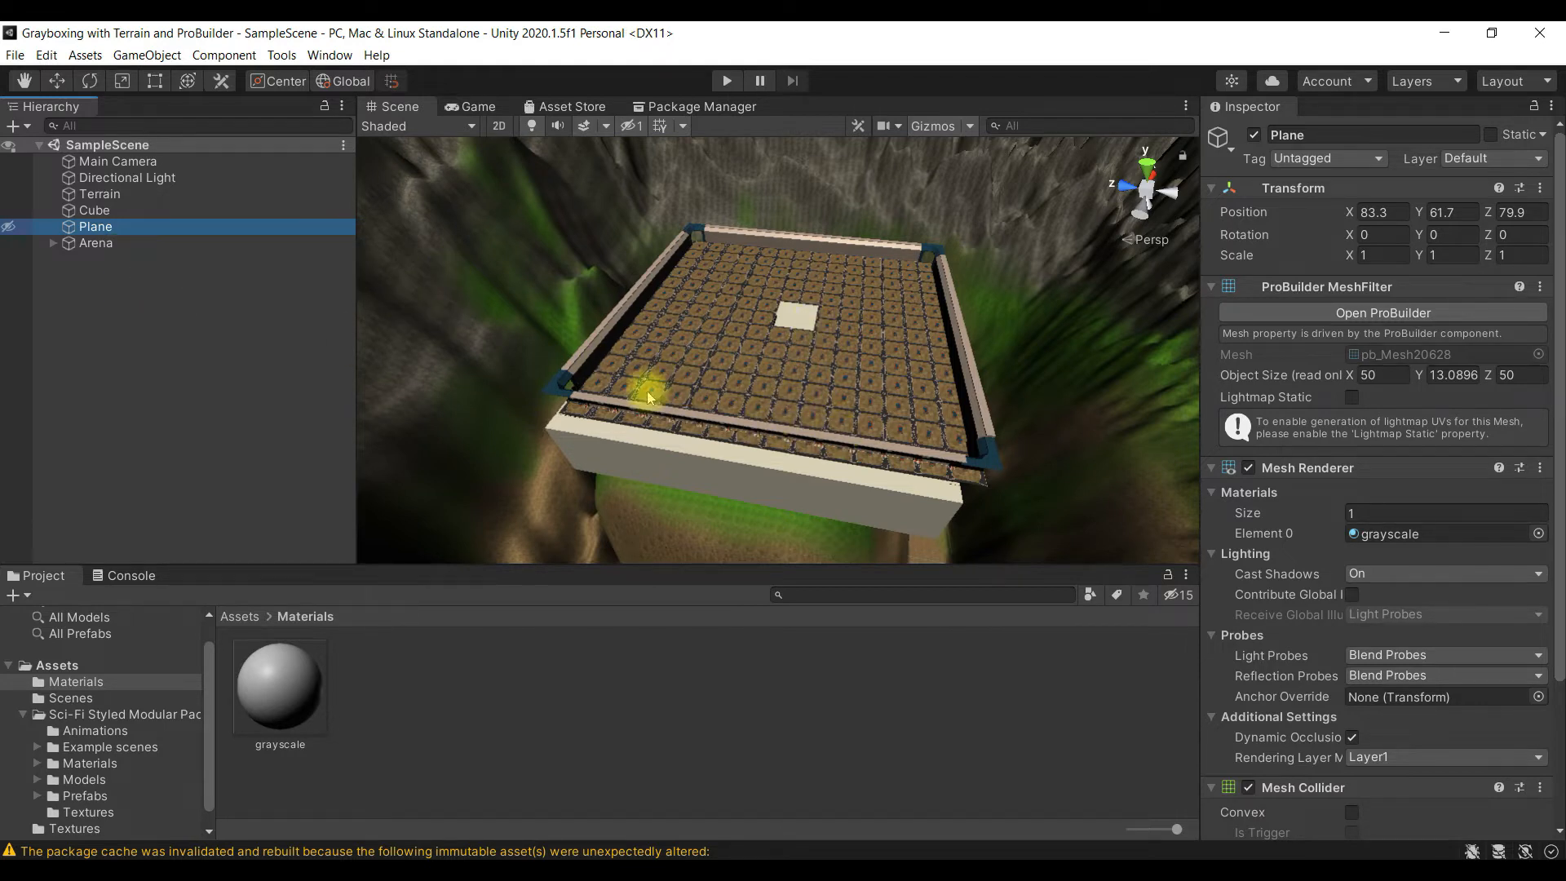
- Browse the Models folder of the Sci-Fi Styled Modular Pack and inspect its window_big models
click(240, 617)
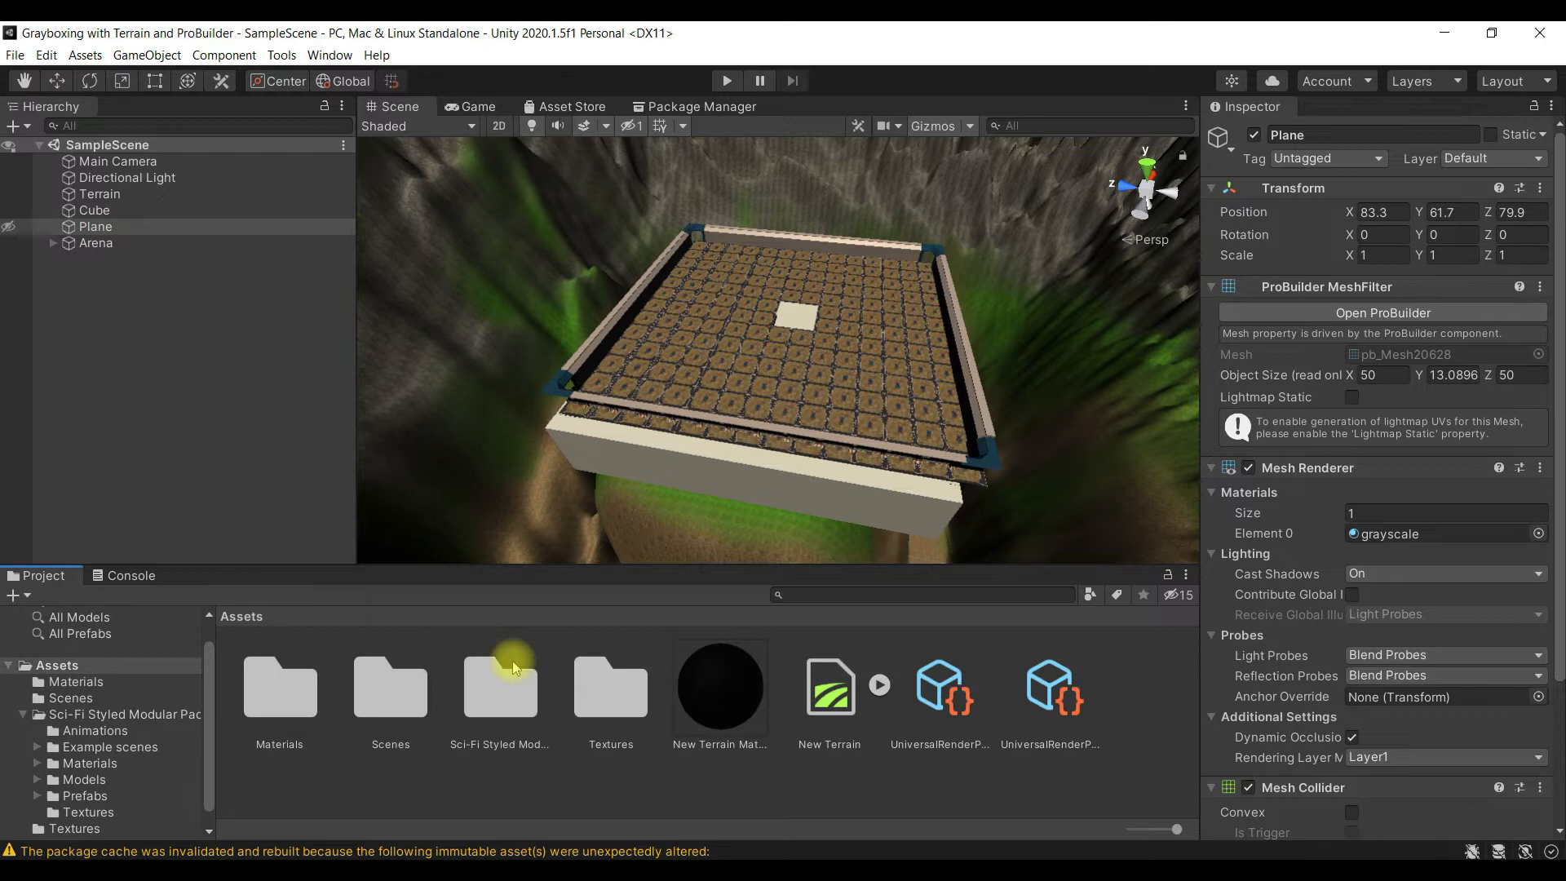
double_click(499, 685)
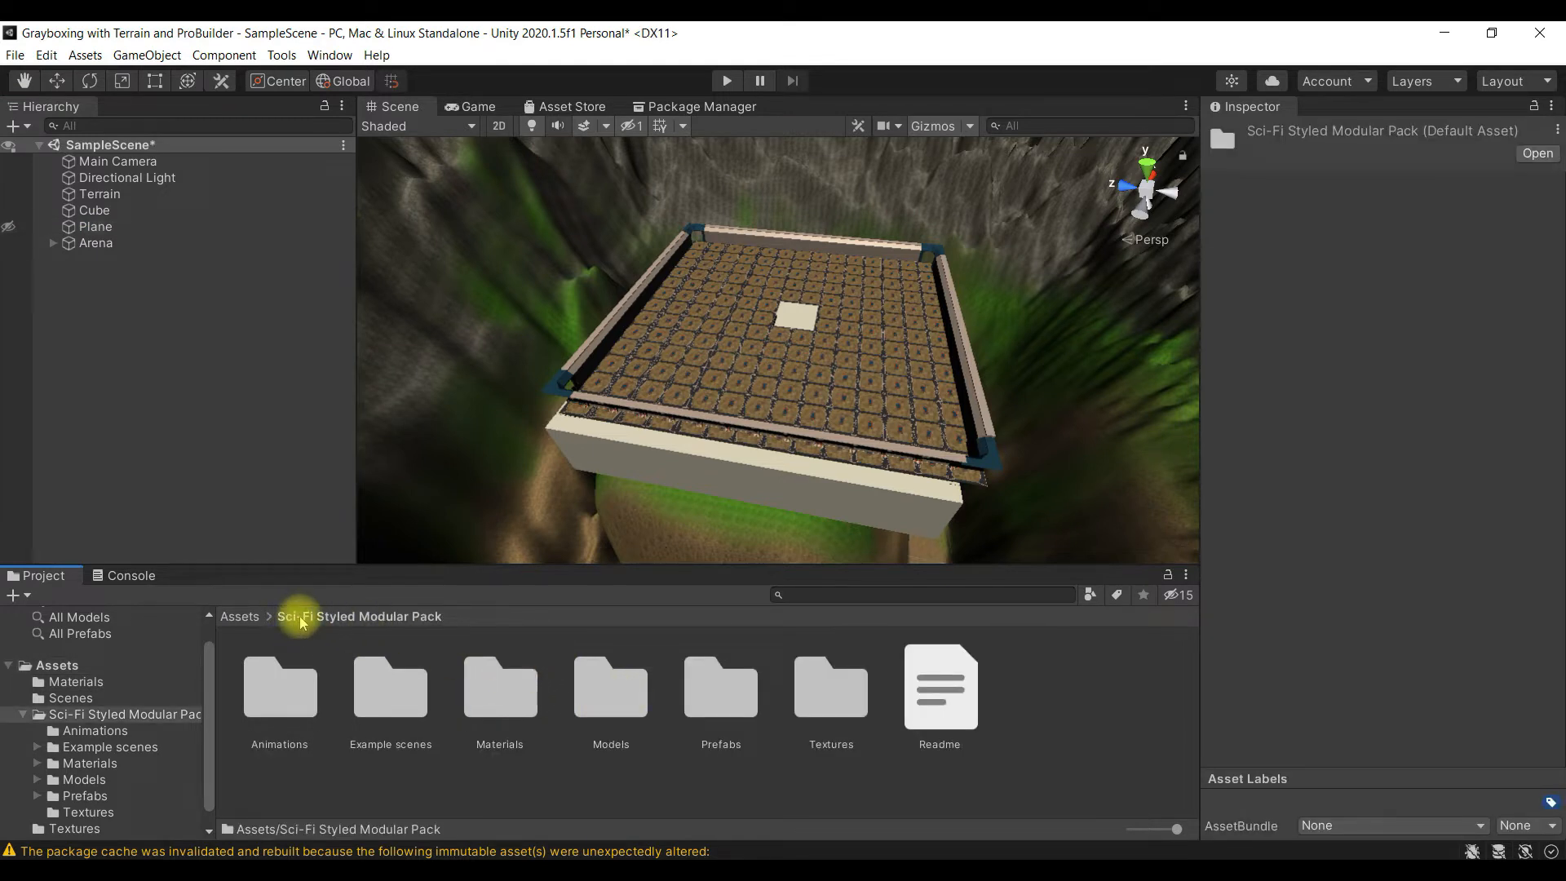
click(657, 692)
double_click(658, 692)
scroll(644, 694, down, 8)
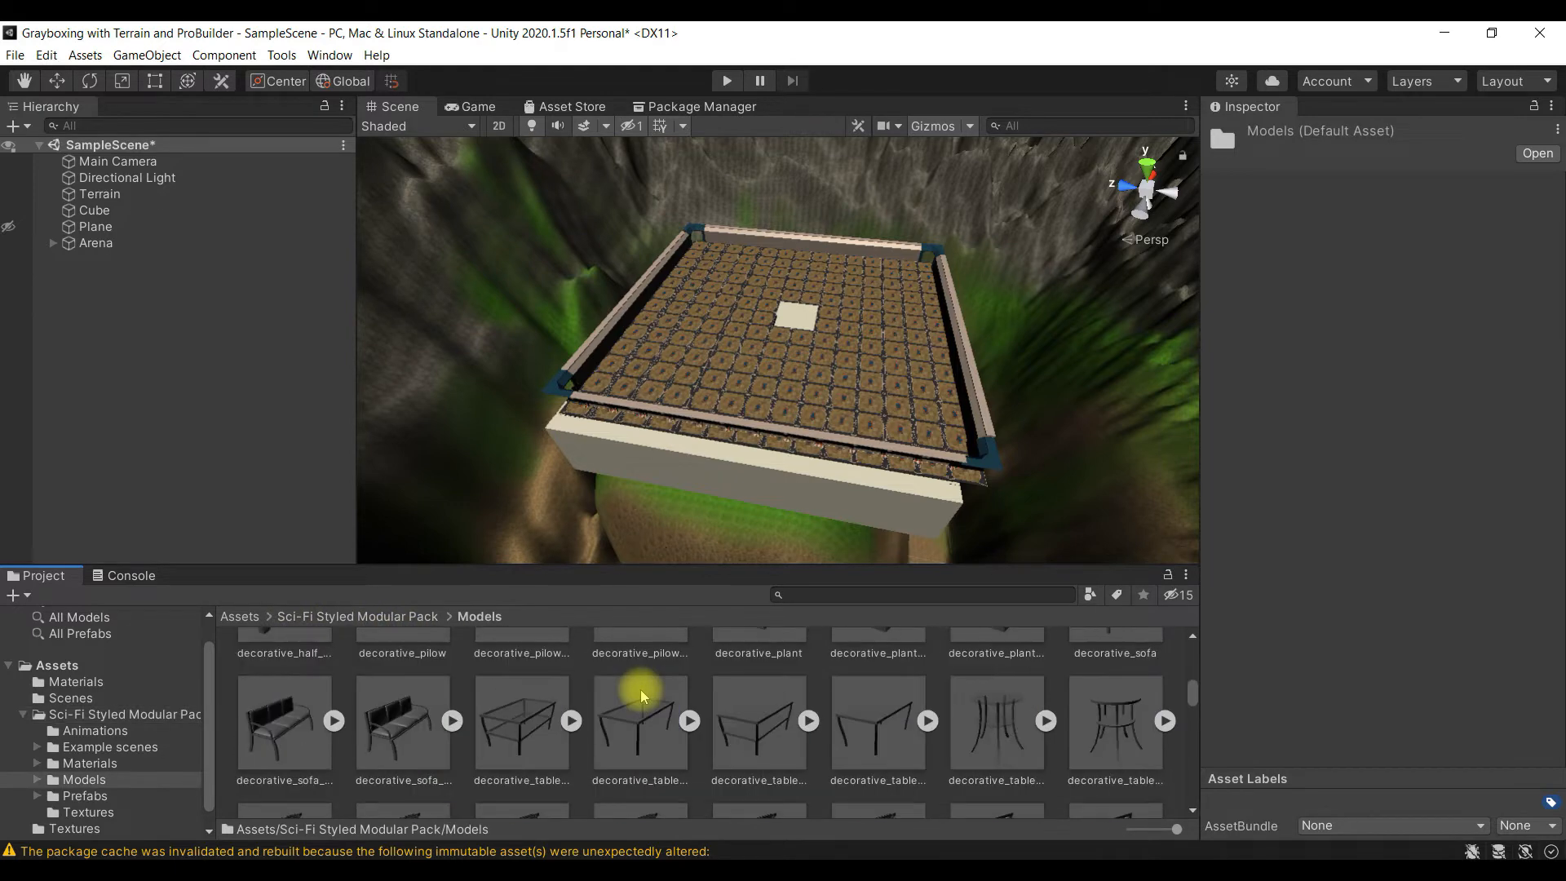
scroll(642, 695, down, 15)
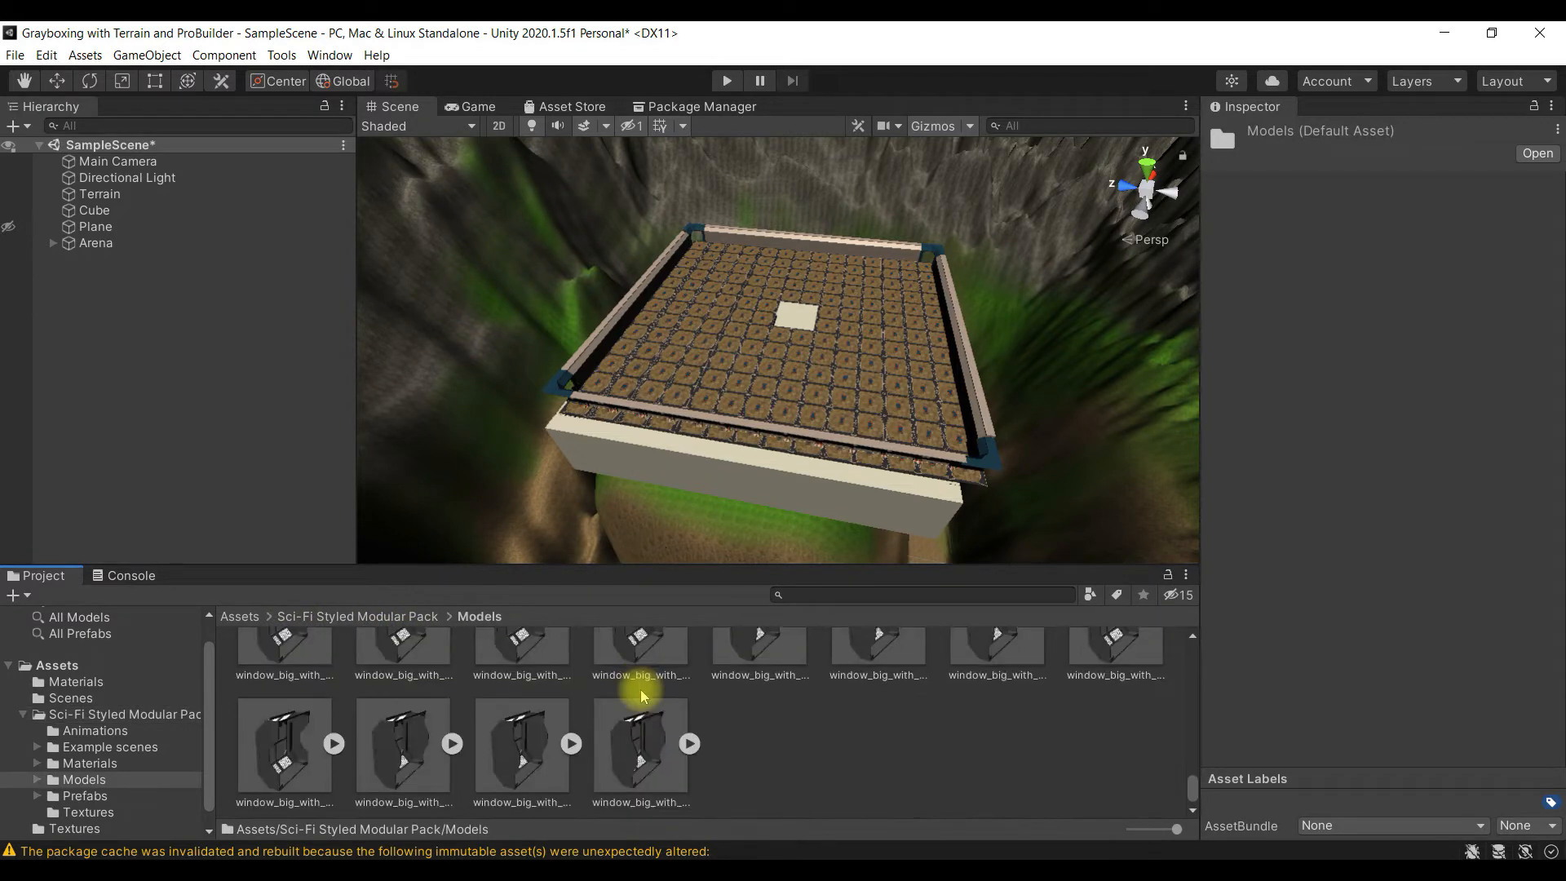
scroll(641, 695, up, 3)
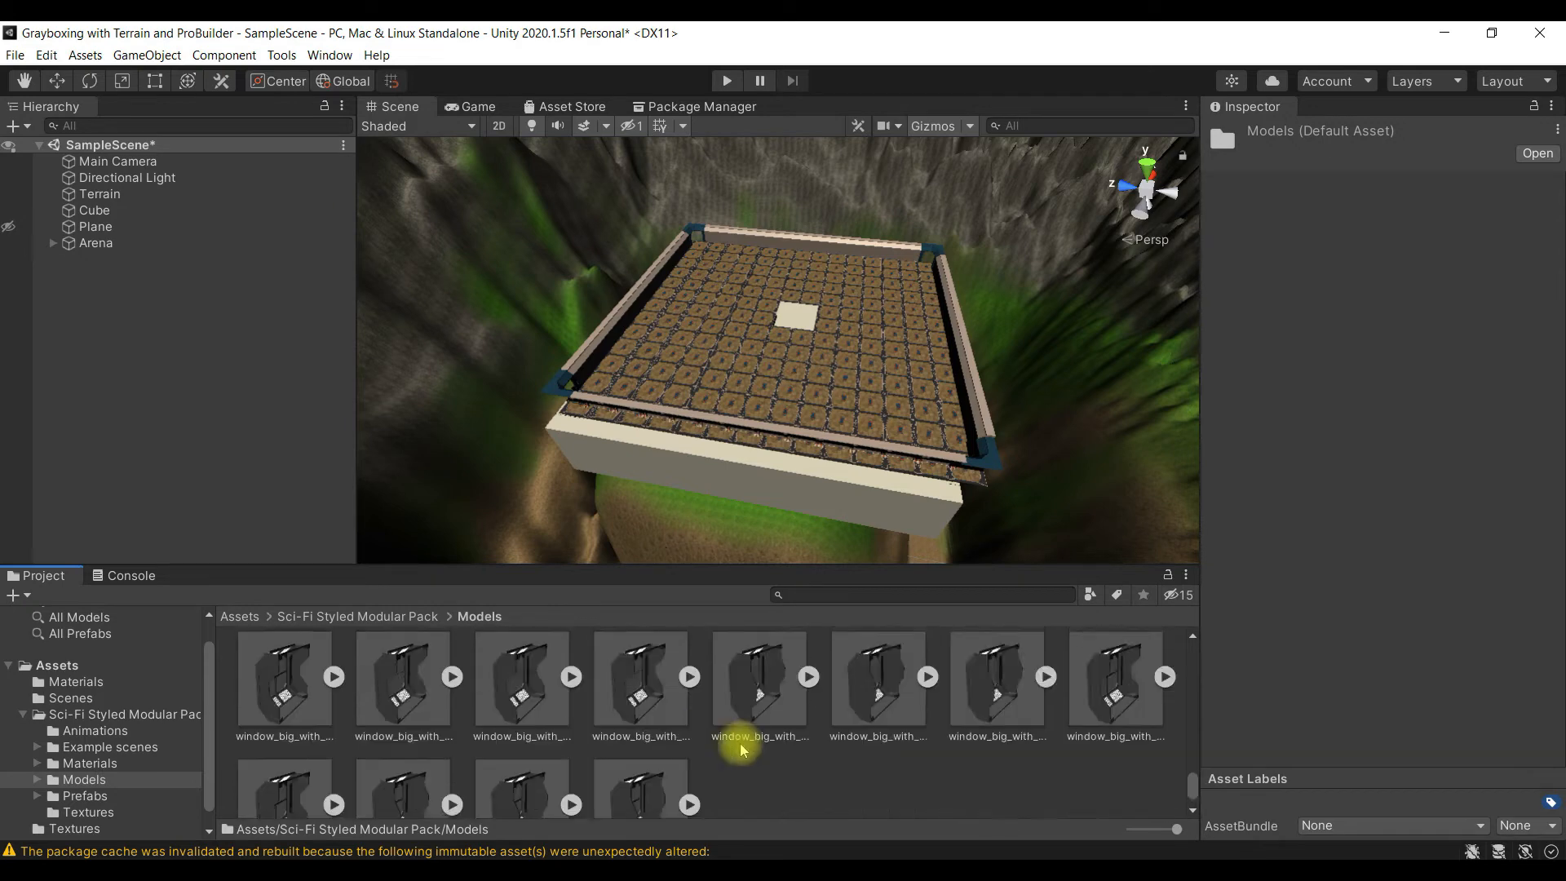
click(759, 754)
scroll(761, 754, down, 2)
click(644, 742)
click(521, 743)
- Search the models for "corner" and try placing the window_big_corner_plug assets at the arena, undoing each placement
click(929, 599)
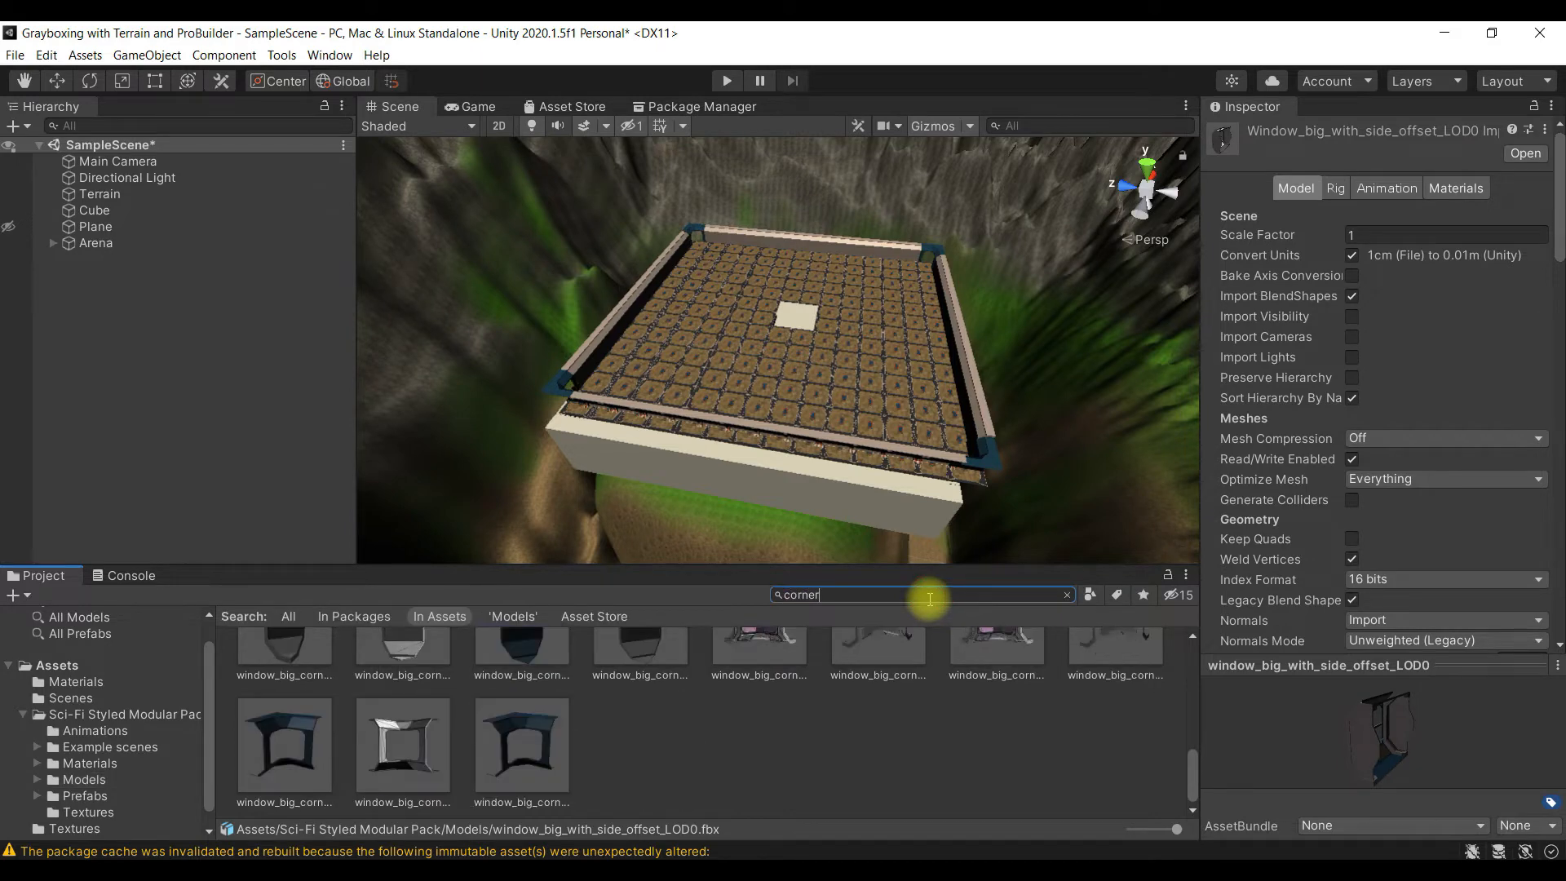
click(433, 730)
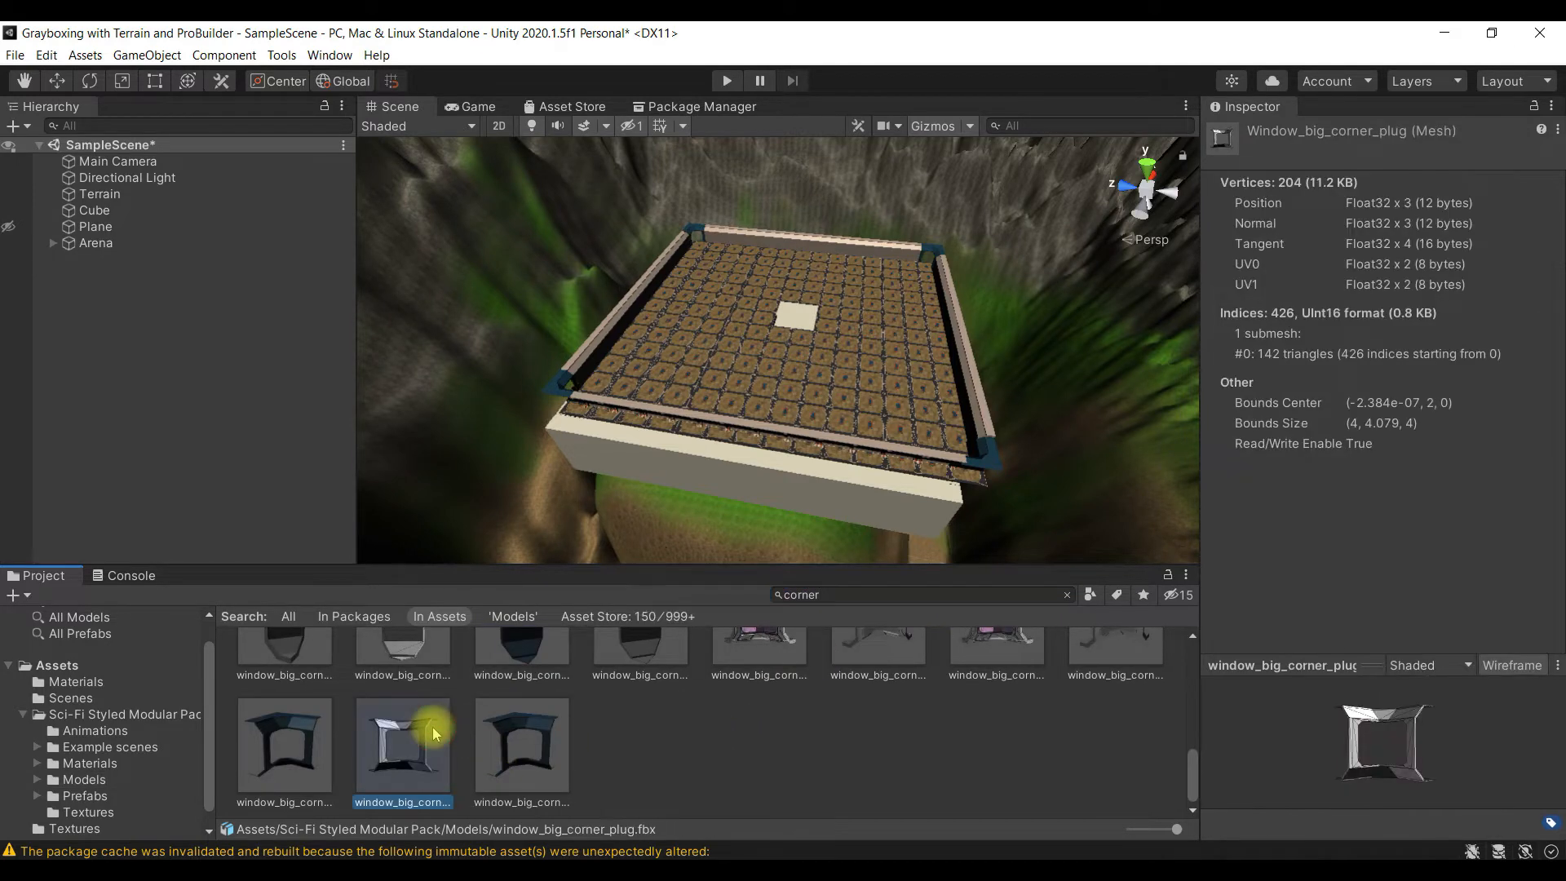
drag(292, 755, 511, 364)
scroll(517, 384, up, 3)
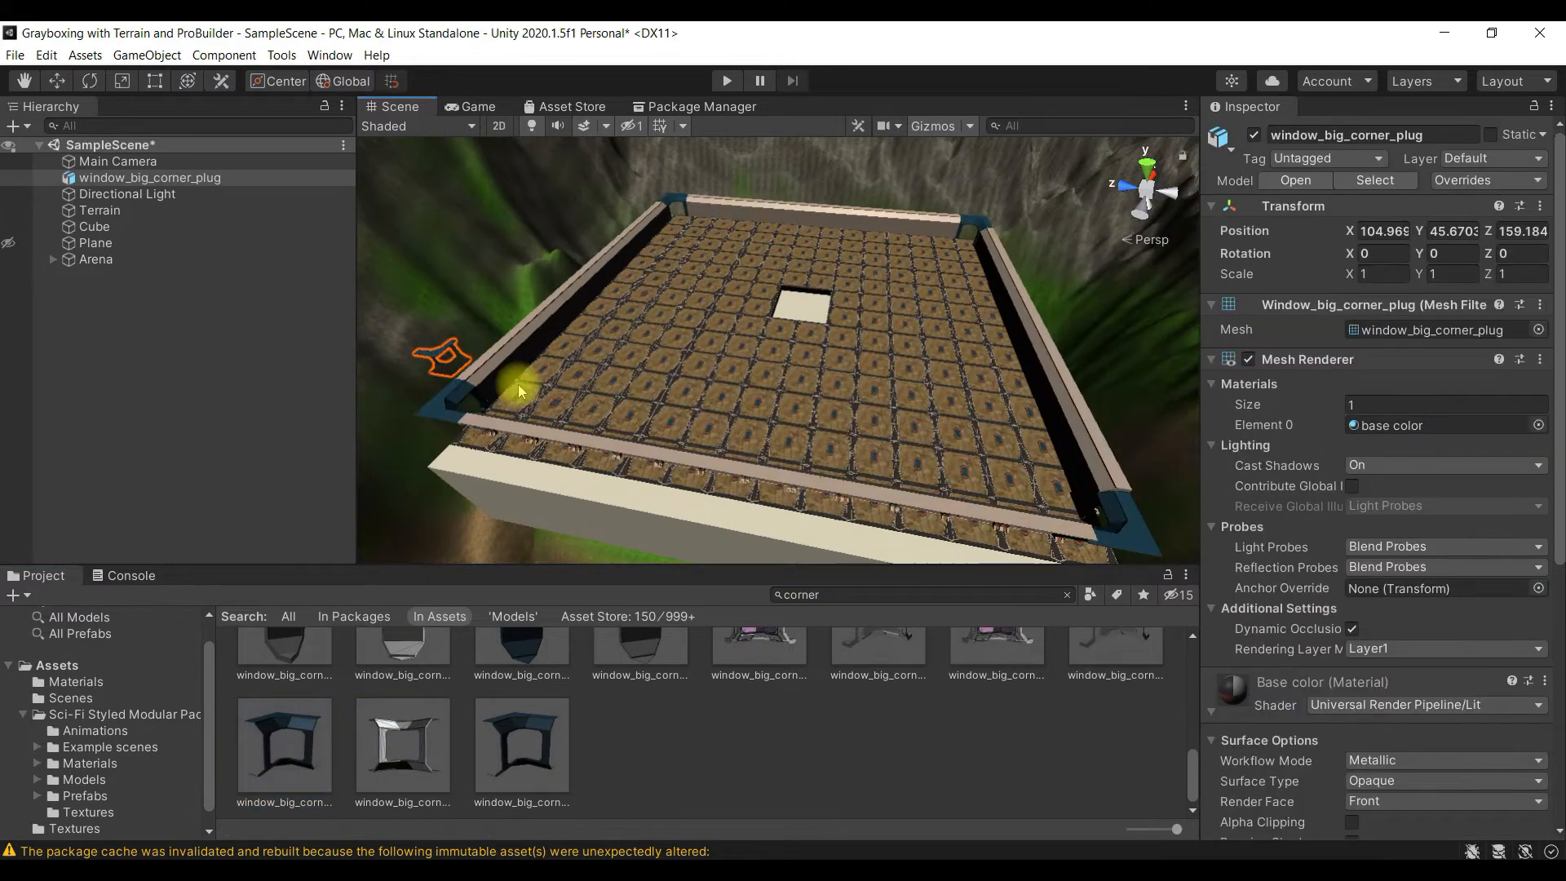
scroll(471, 392, down, 2)
key(ctrl+z)
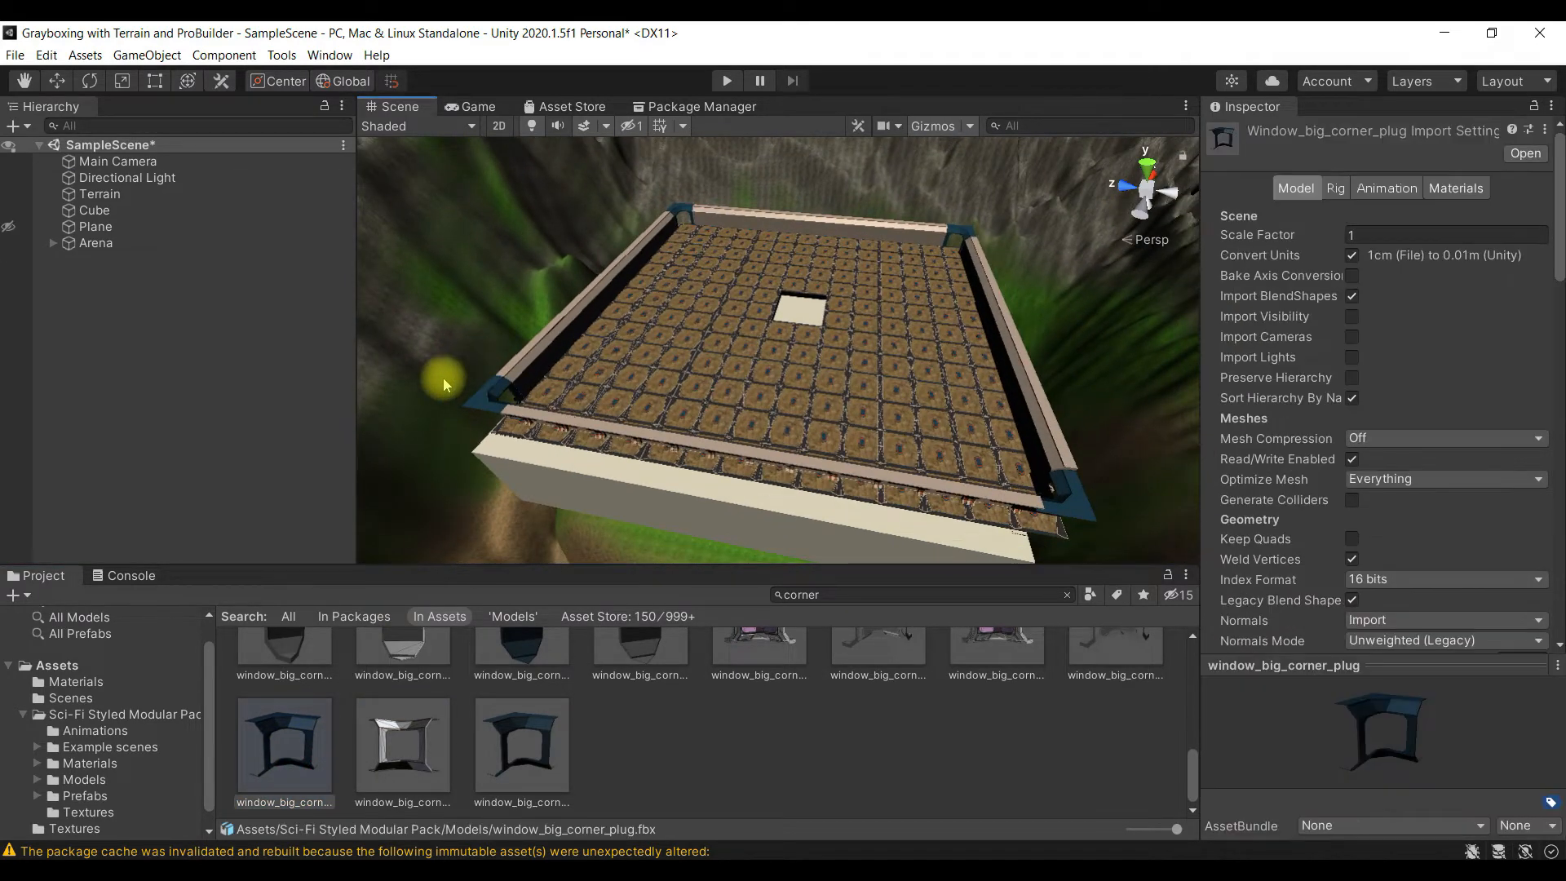
drag(403, 738, 447, 356)
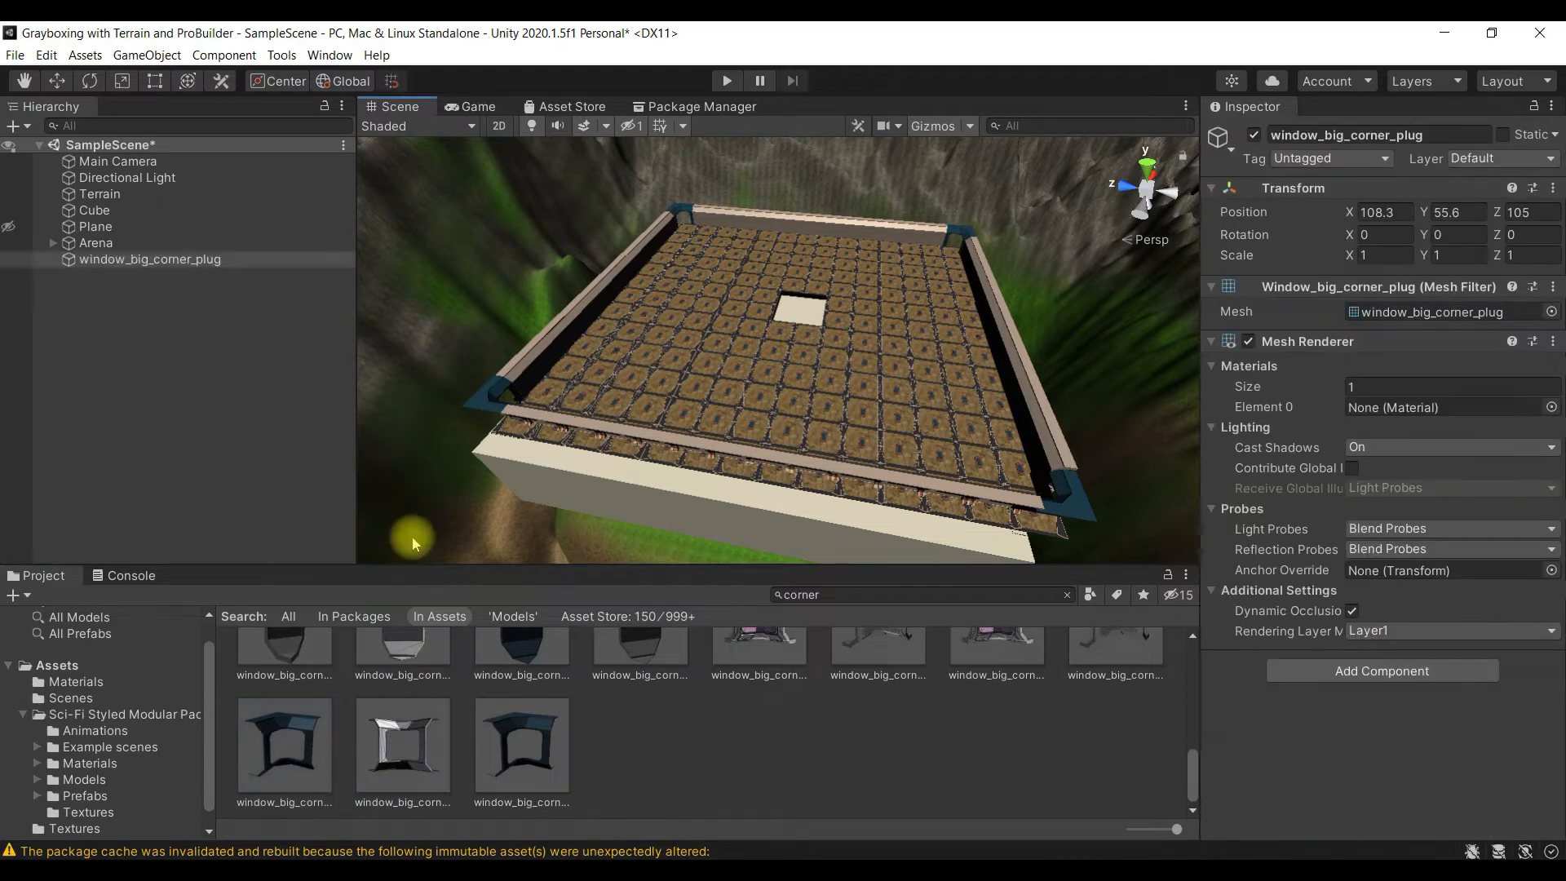
key(ctrl+z)
drag(531, 743, 822, 380)
key(ctrl+z)
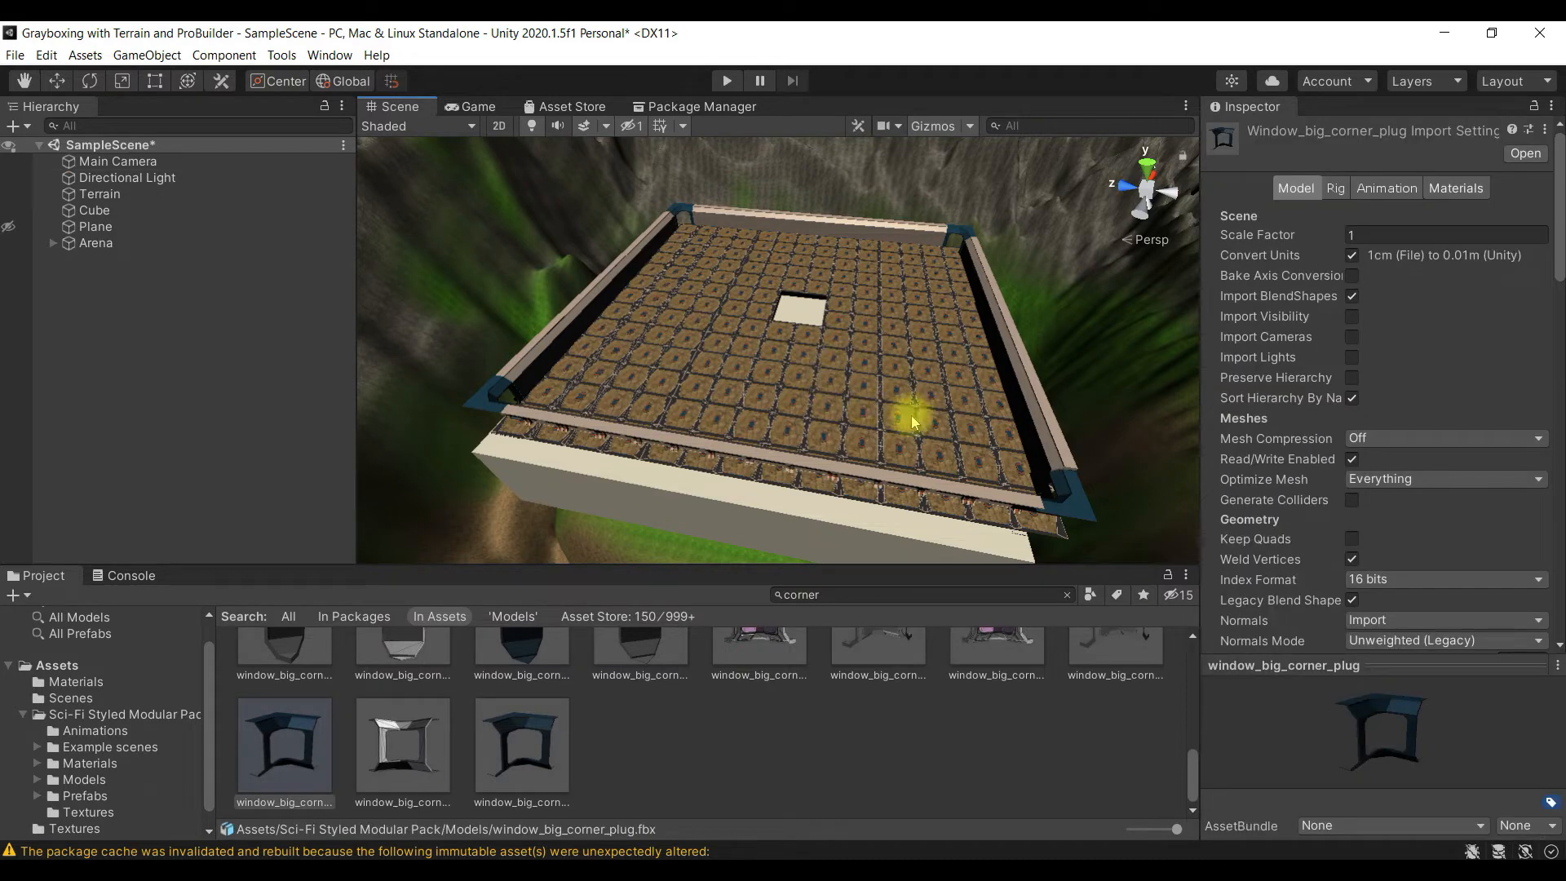
- Focus the scene view on the Plane and return to the project's own Materials folder
double_click(96, 227)
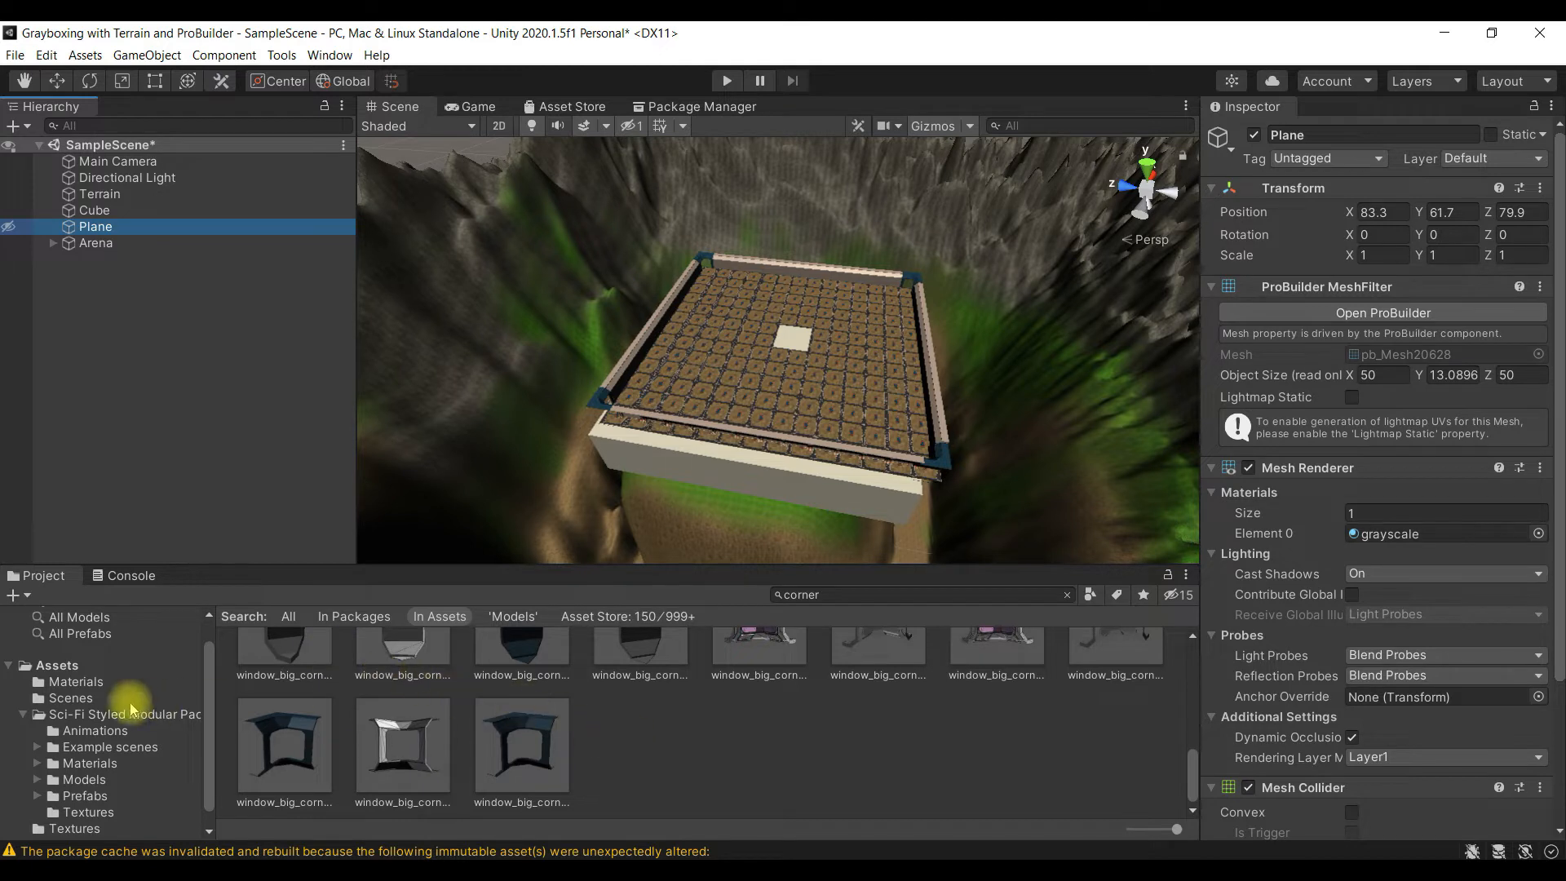
click(114, 664)
click(114, 685)
click(541, 702)
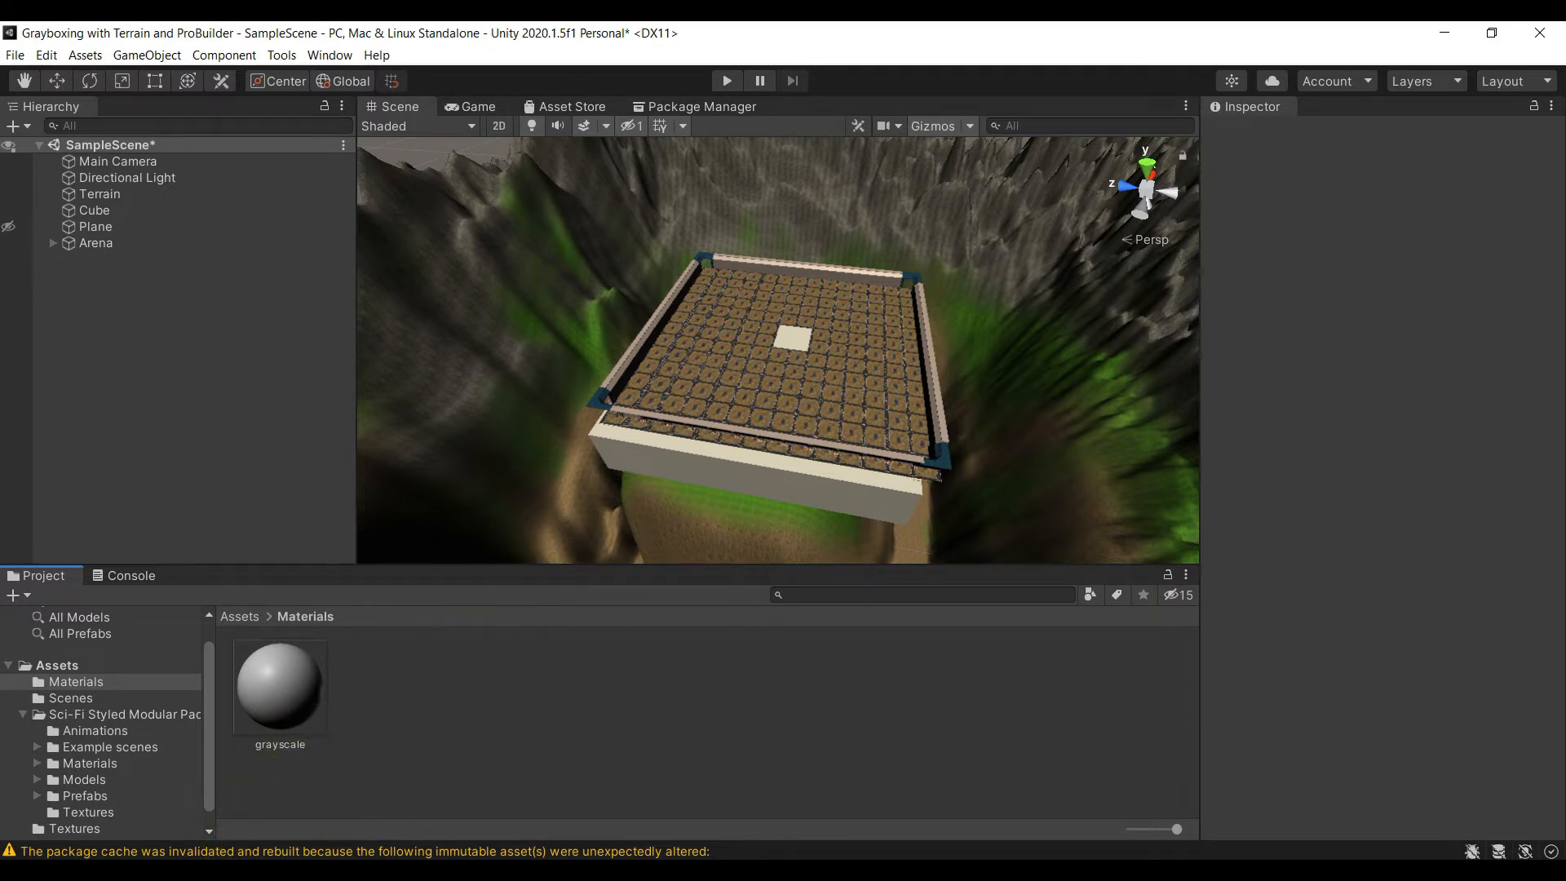
- Switch to Google Images in the browser and search for "cloud noise texture"
click(219, 869)
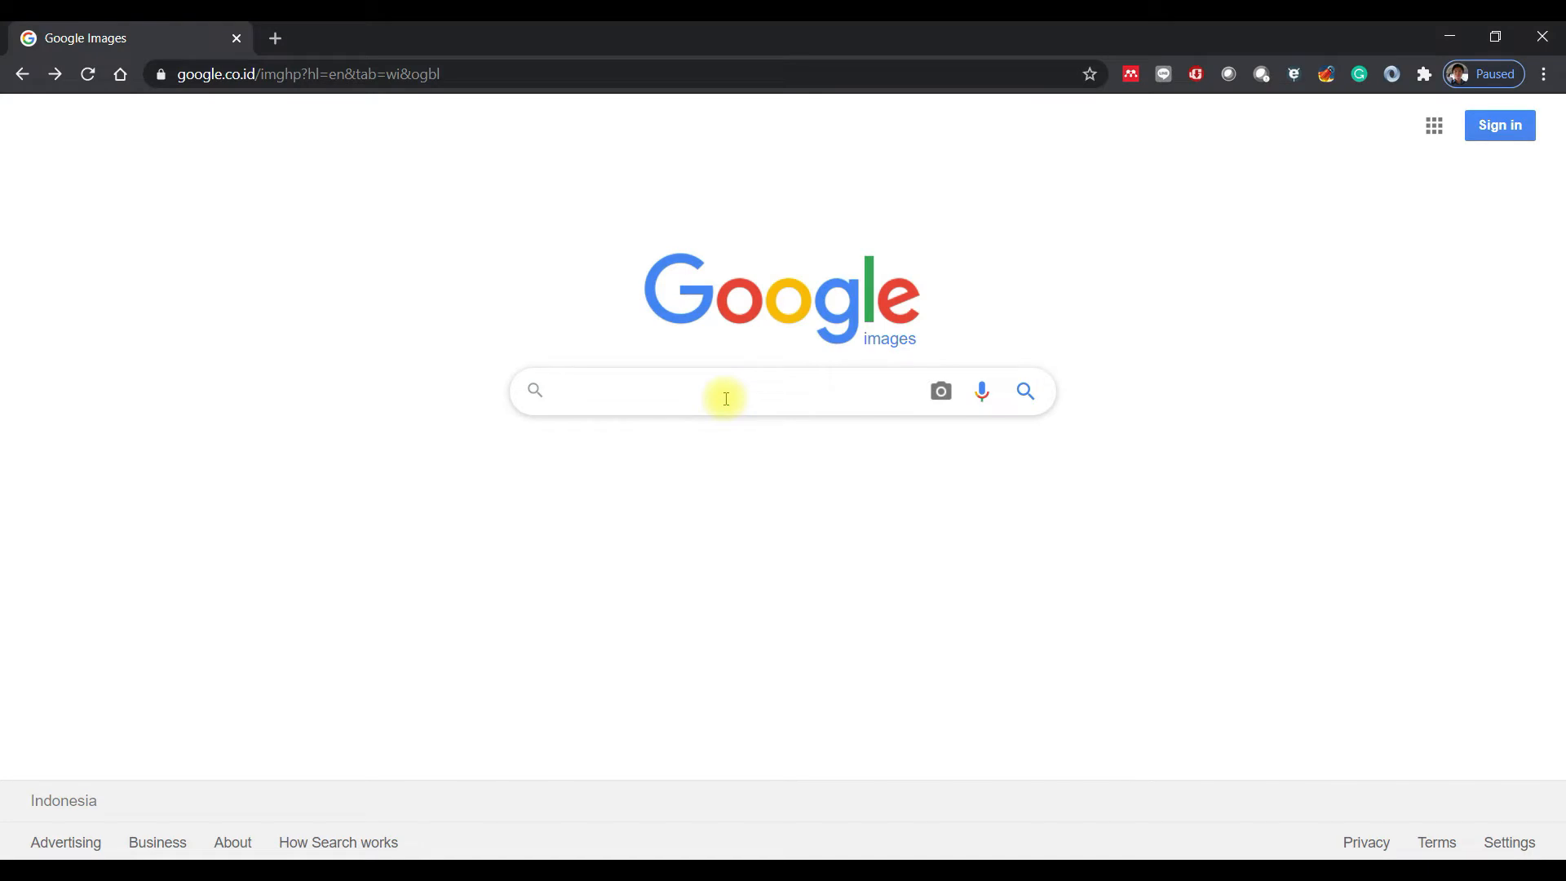
text(Clou)
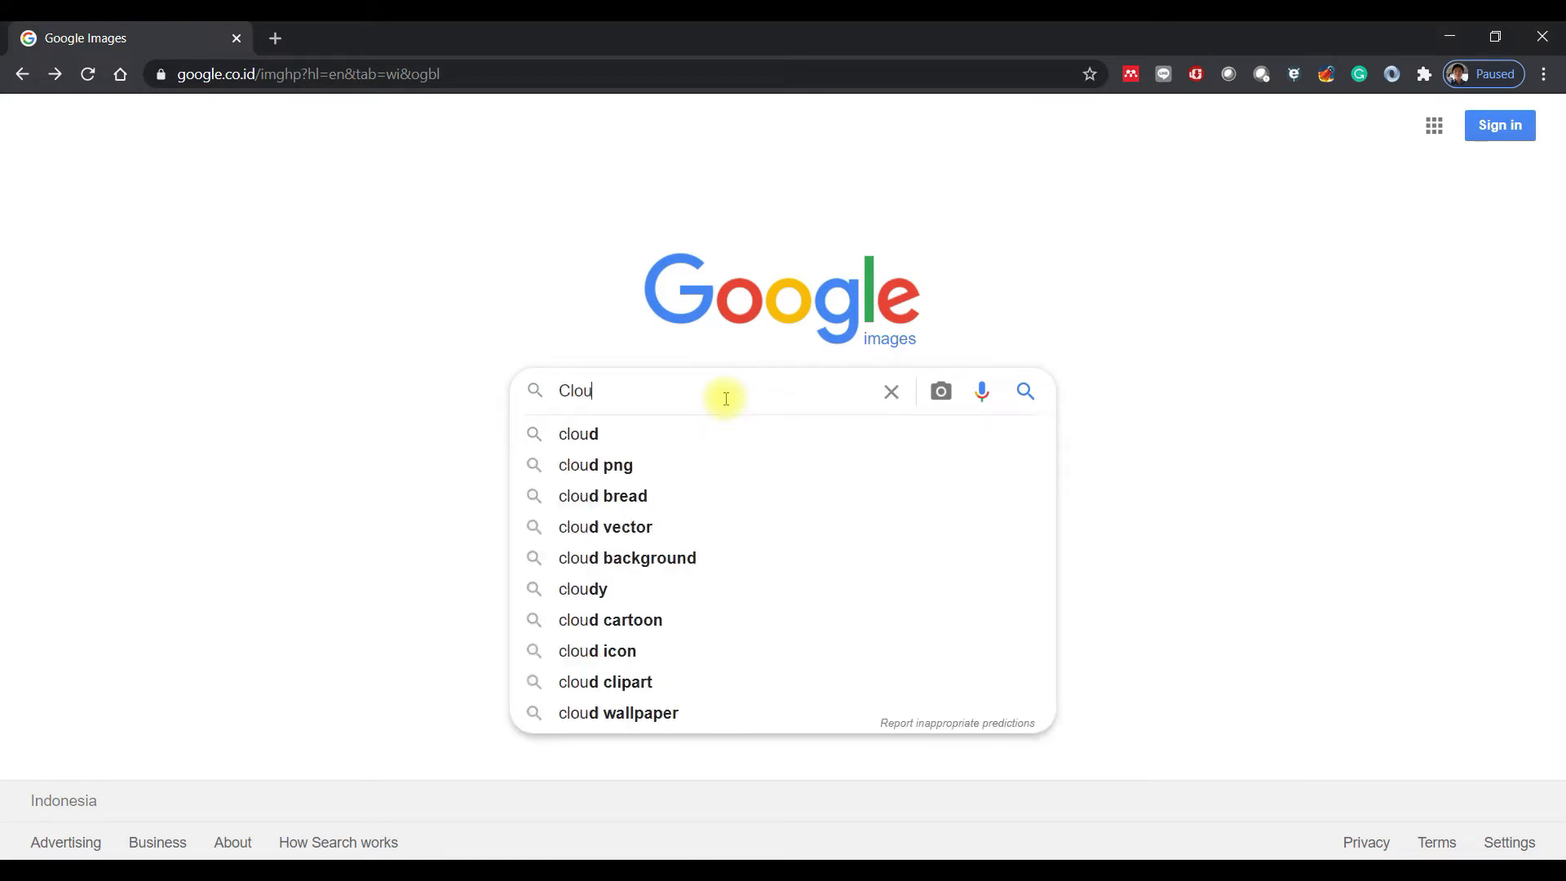
text(d Noise Te)
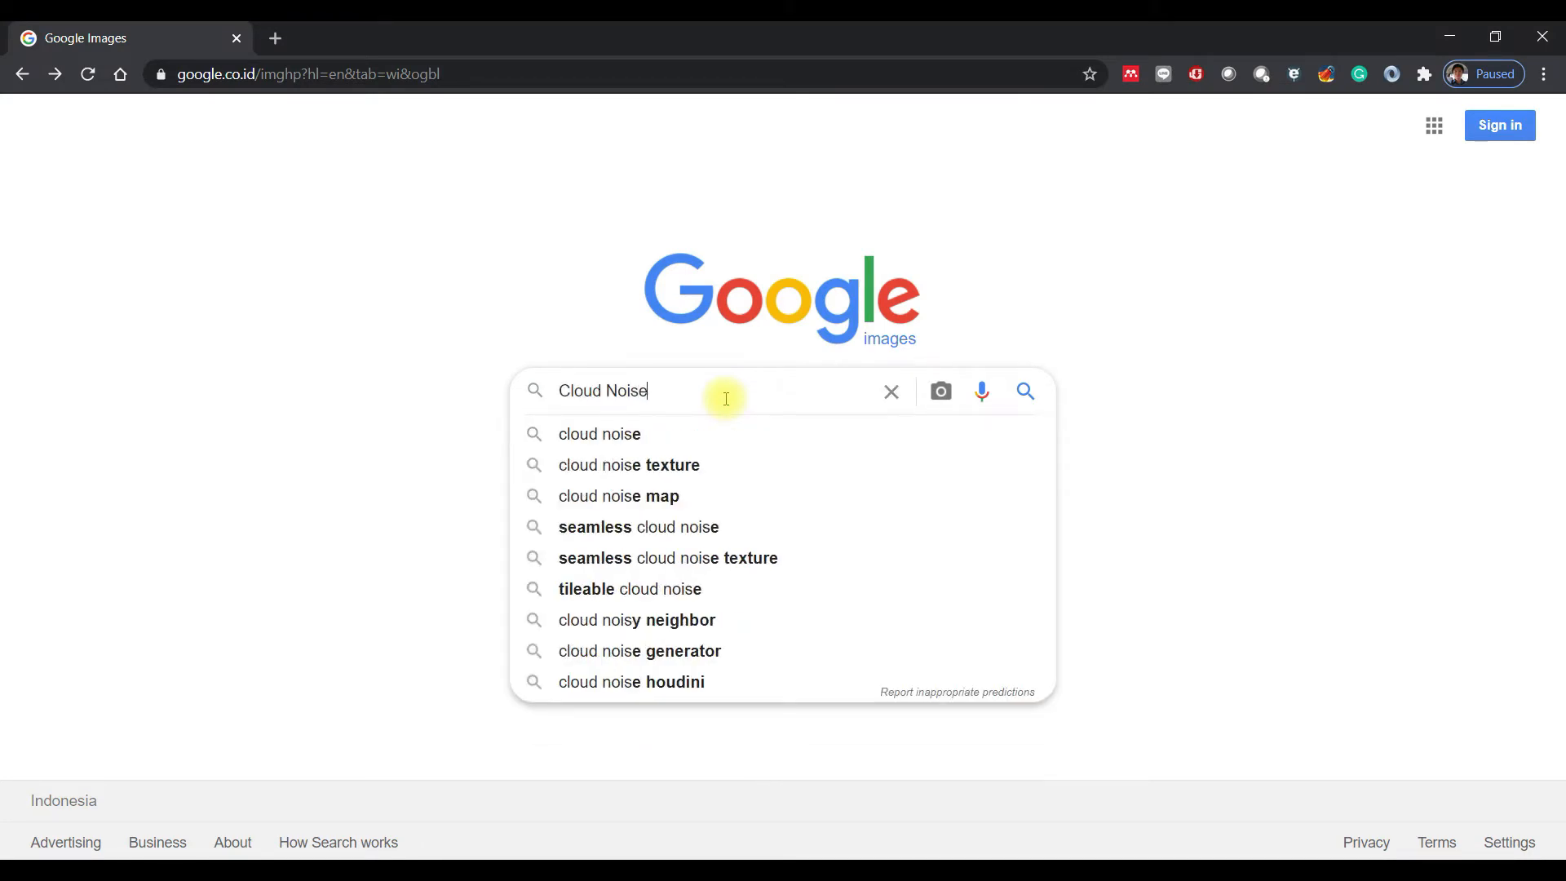
key(Down)
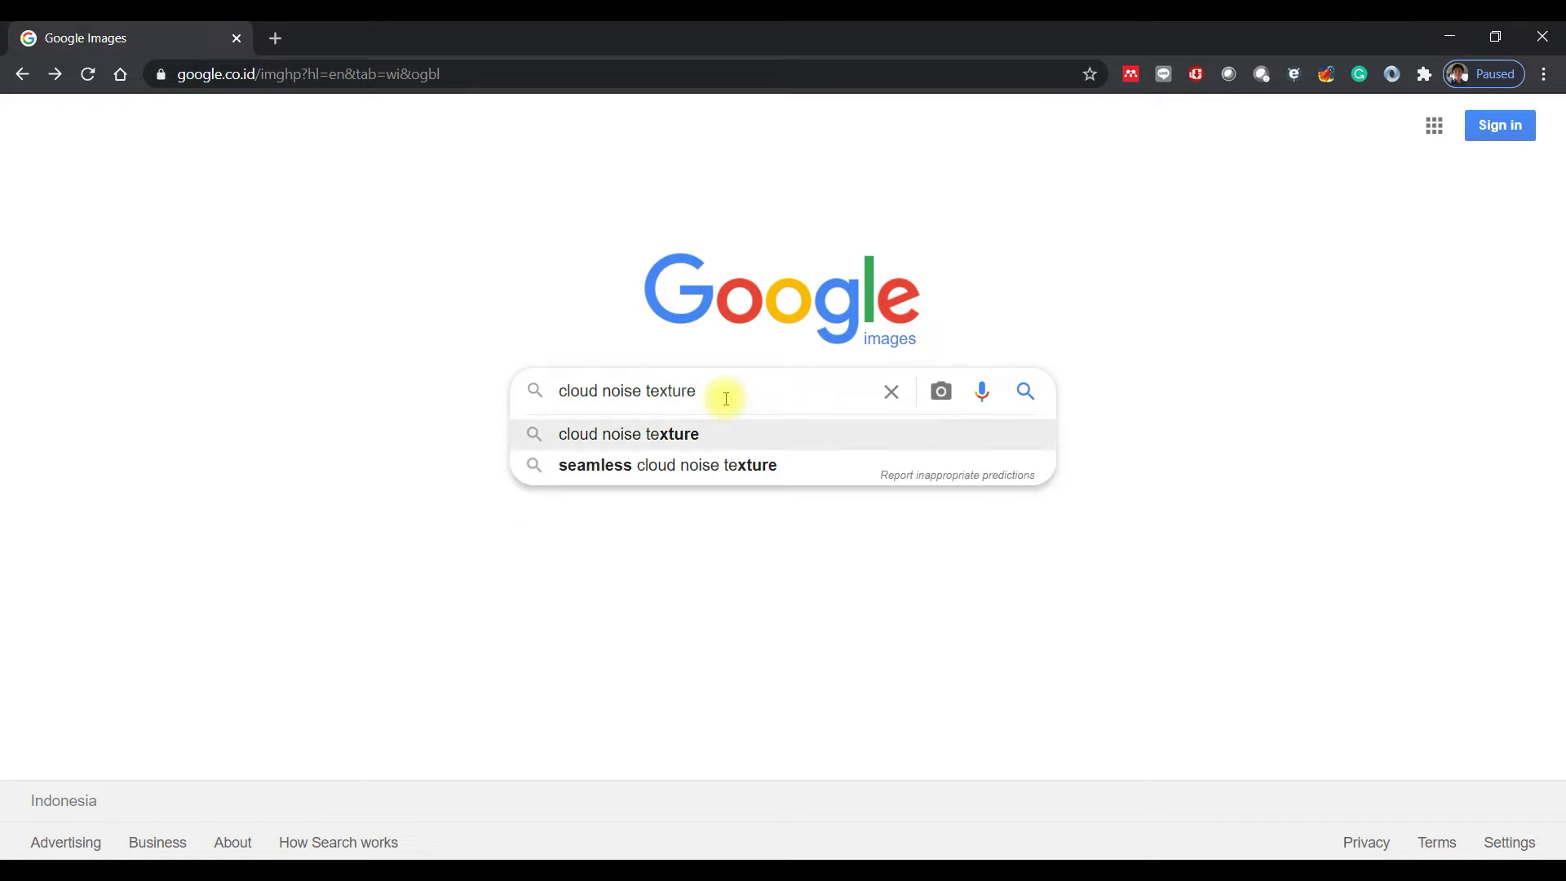
key(Return)
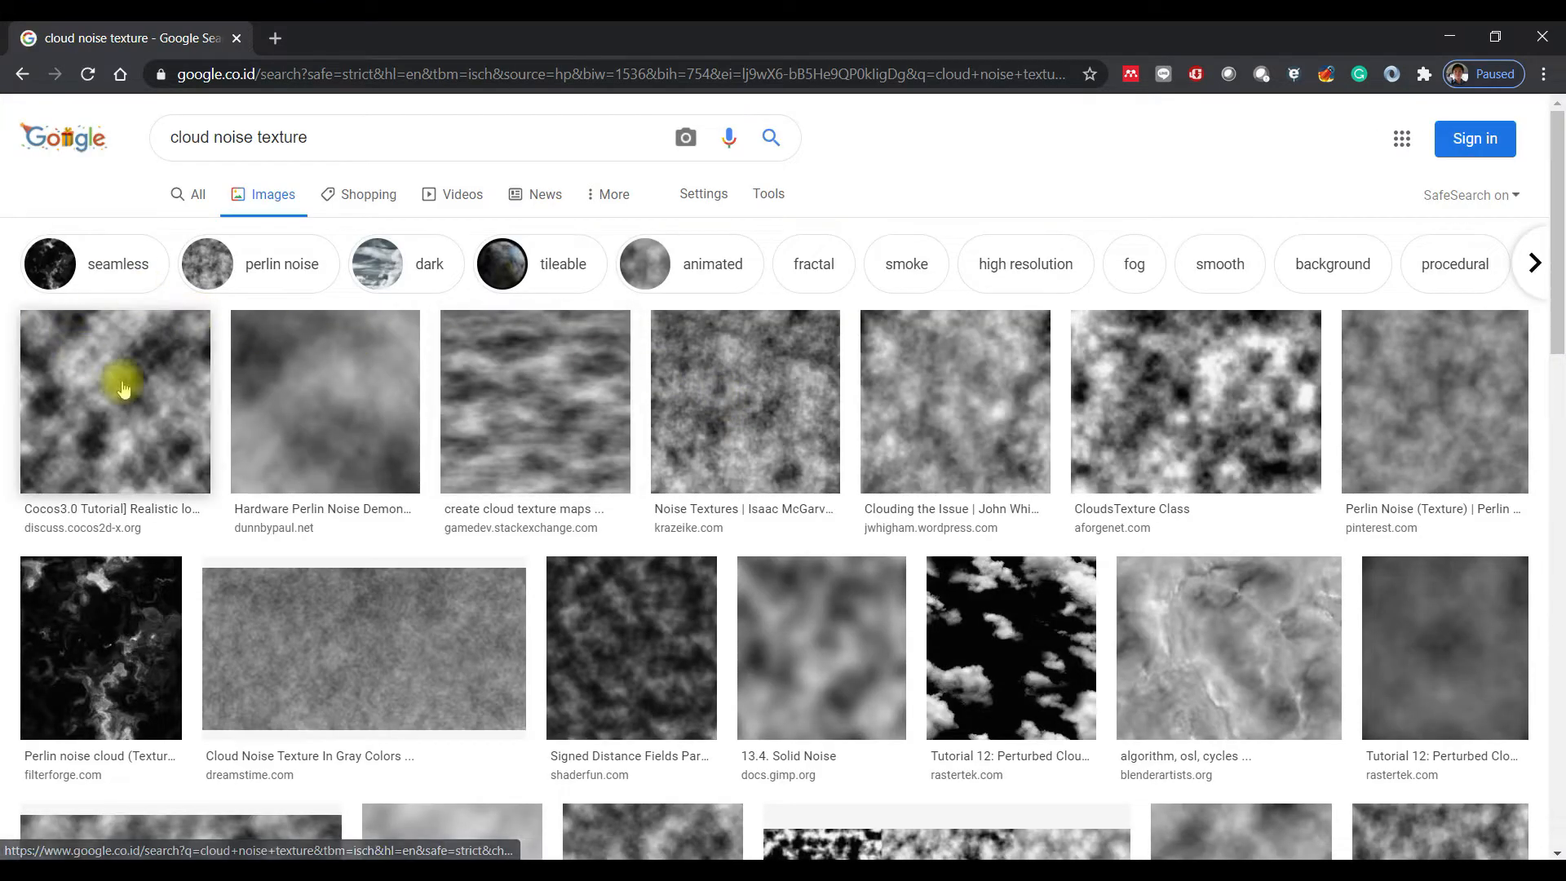
- Open the discuss.cocos2d-x.org cloud noise image and save it as cloud_noise.png in the Downloads/Texture folder
click(137, 391)
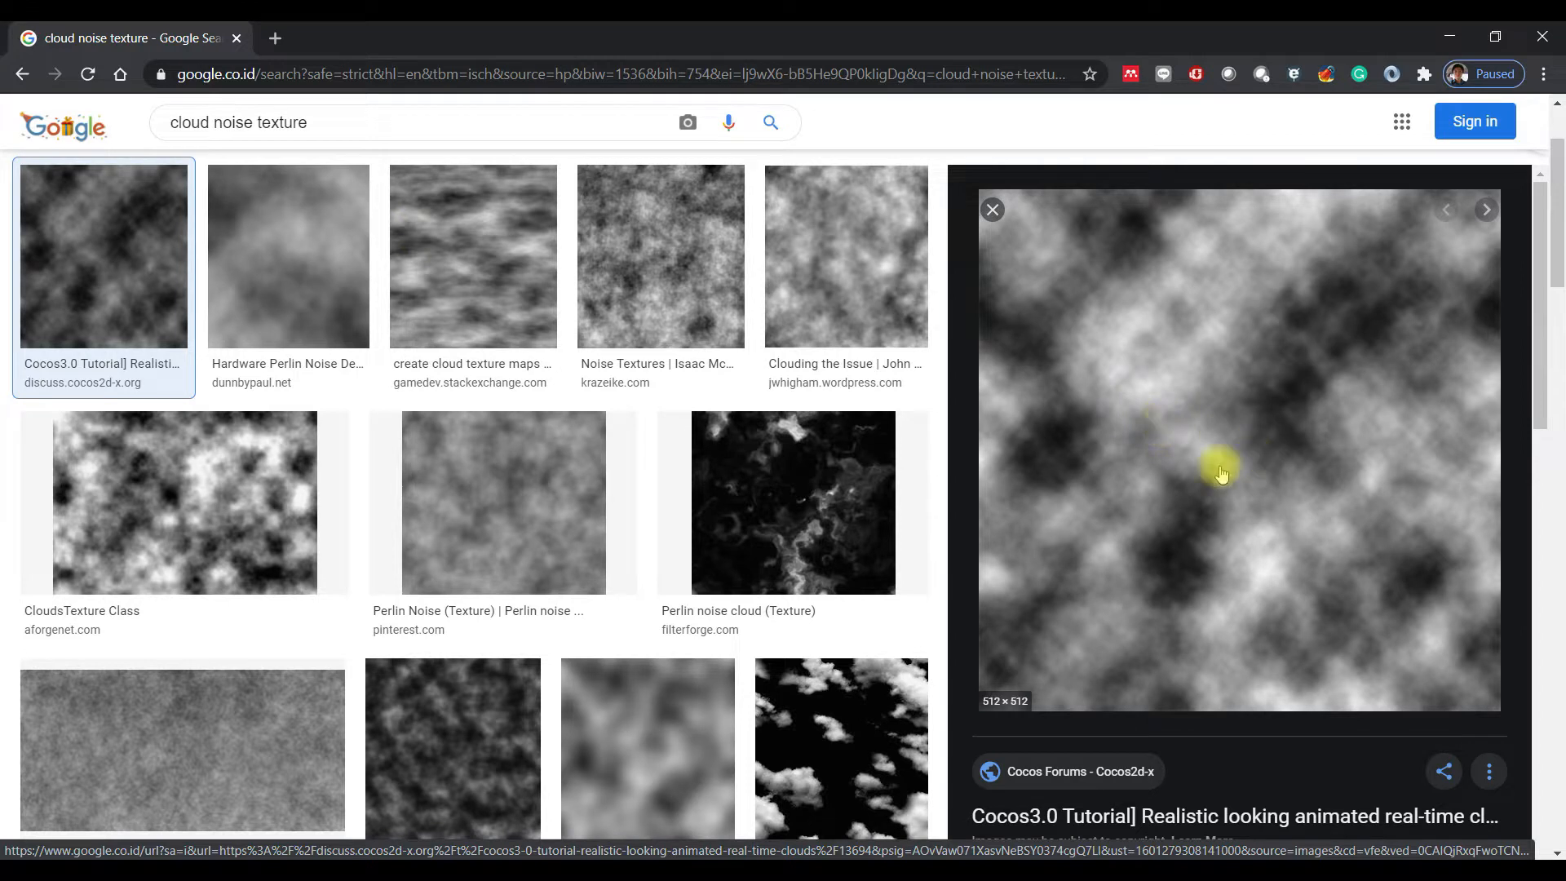
right_click(1151, 420)
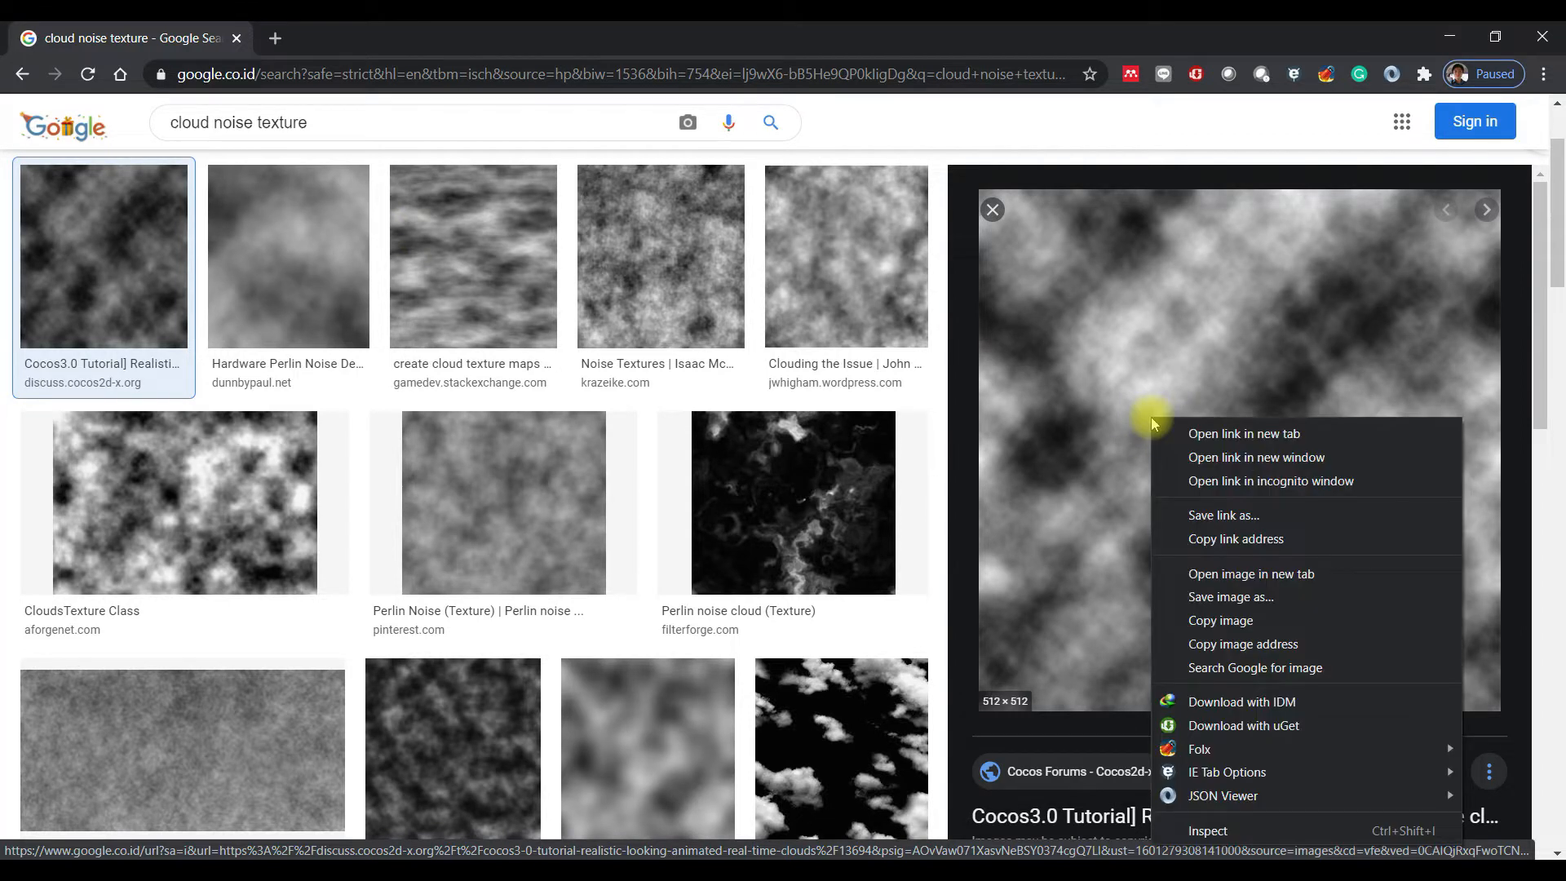
click(1260, 601)
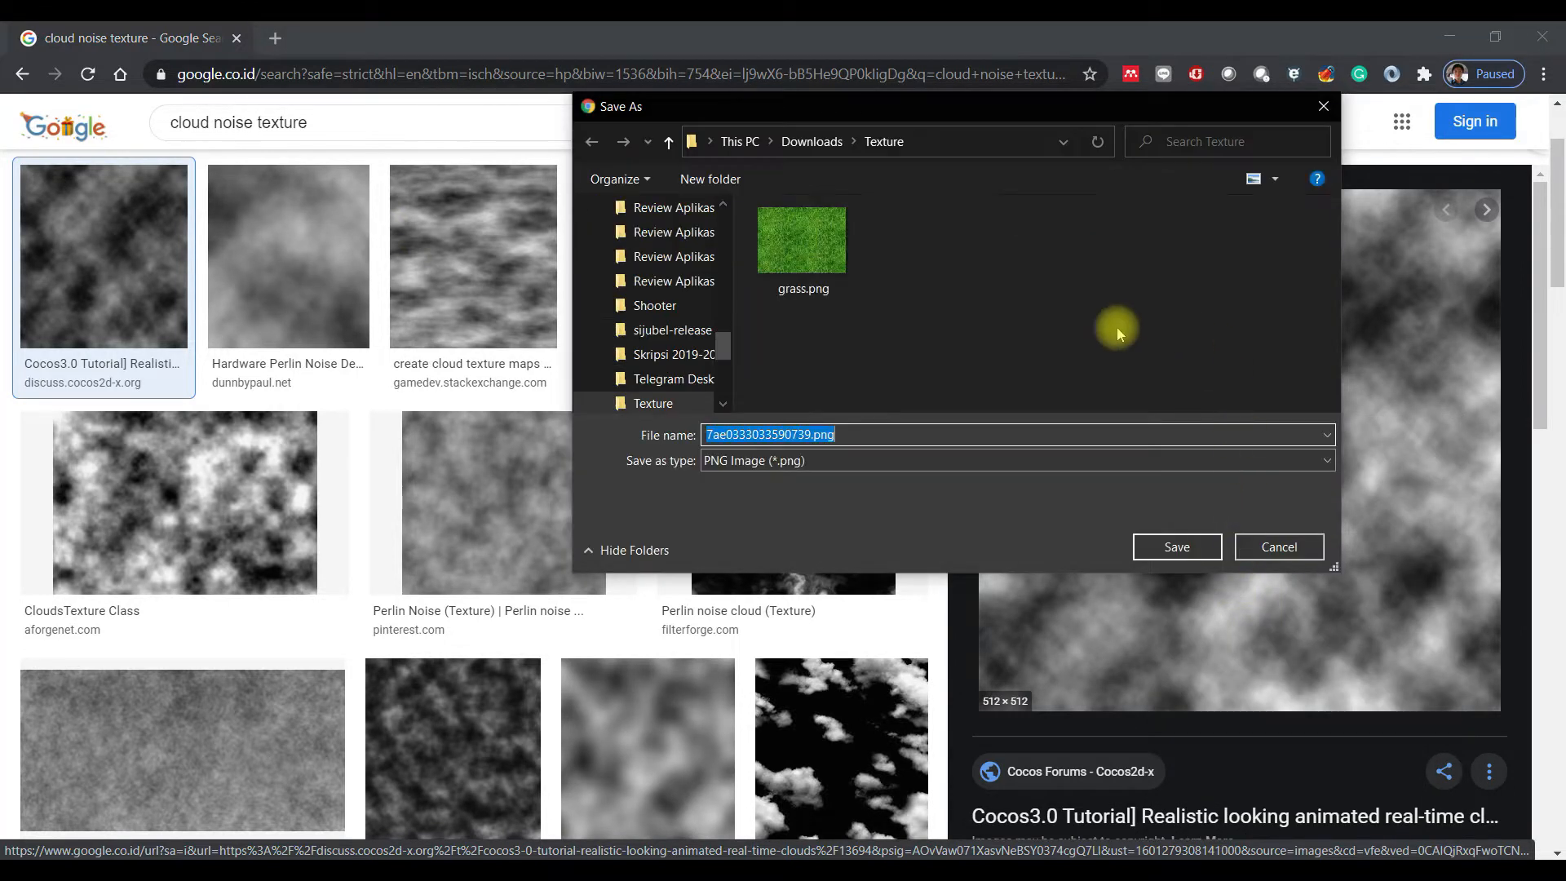
click(815, 435)
drag(811, 435, 576, 453)
text(cloud_noise)
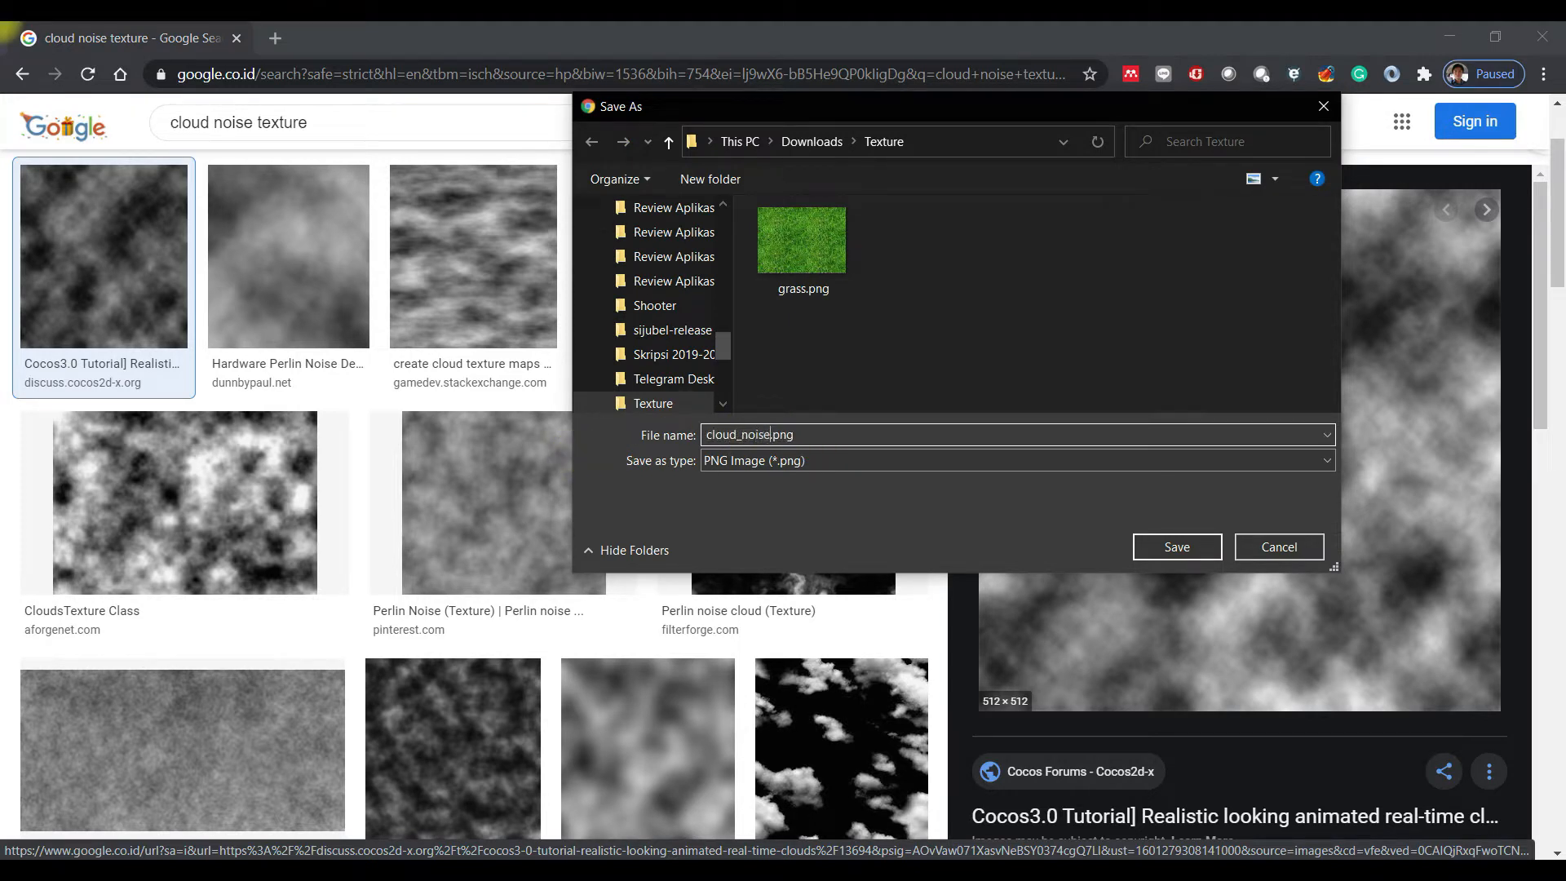
click(1177, 547)
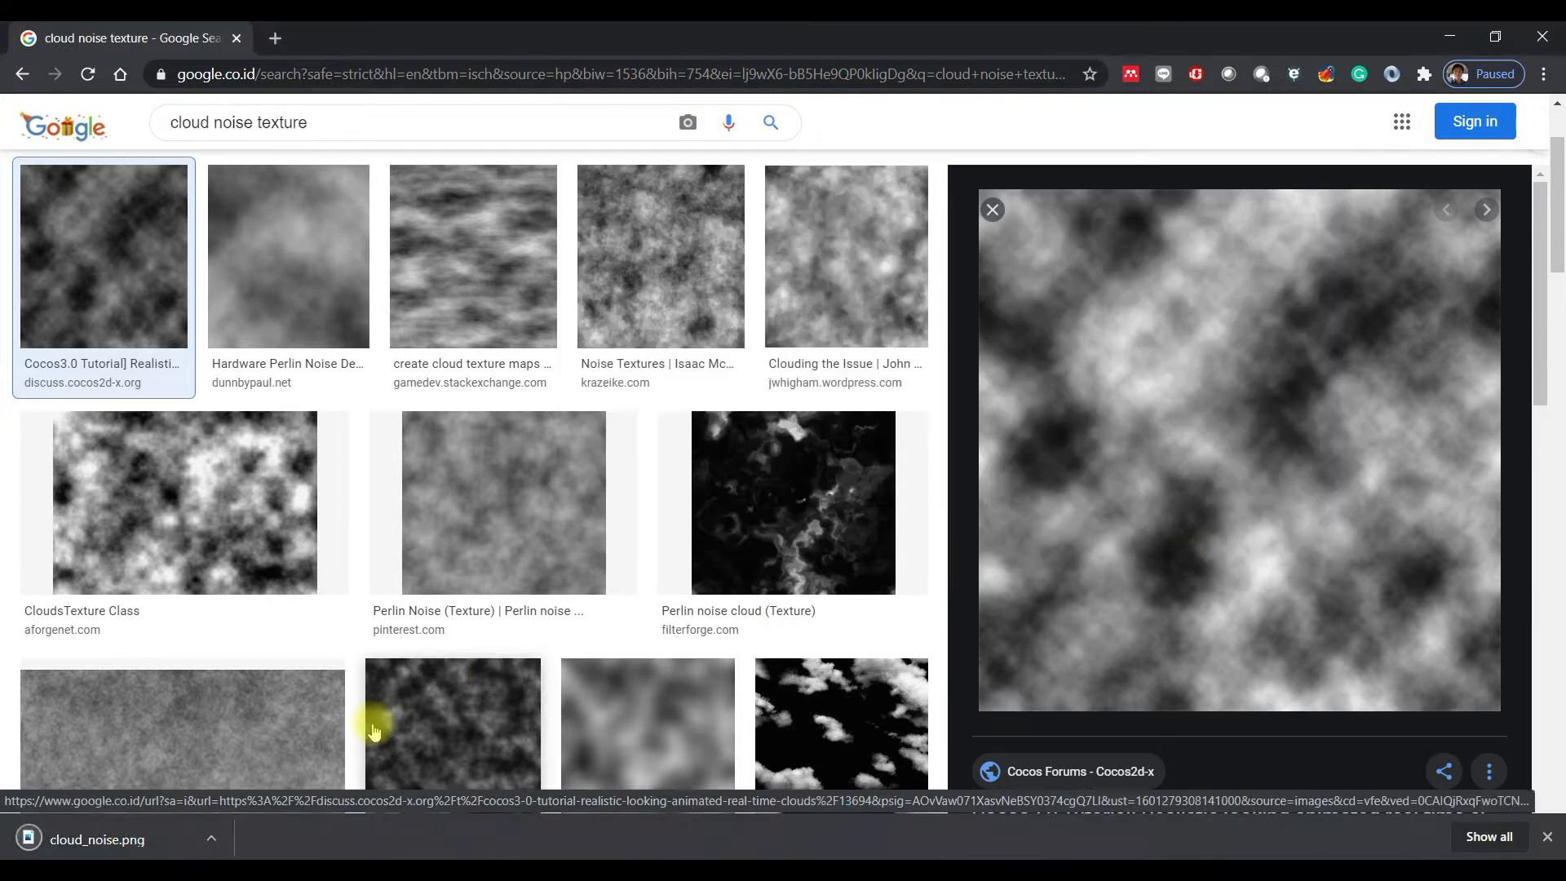
- Locate the downloaded cloud_noise.png in File Explorer and import it into the Unity project's Assets/Textures folder
click(210, 838)
click(339, 768)
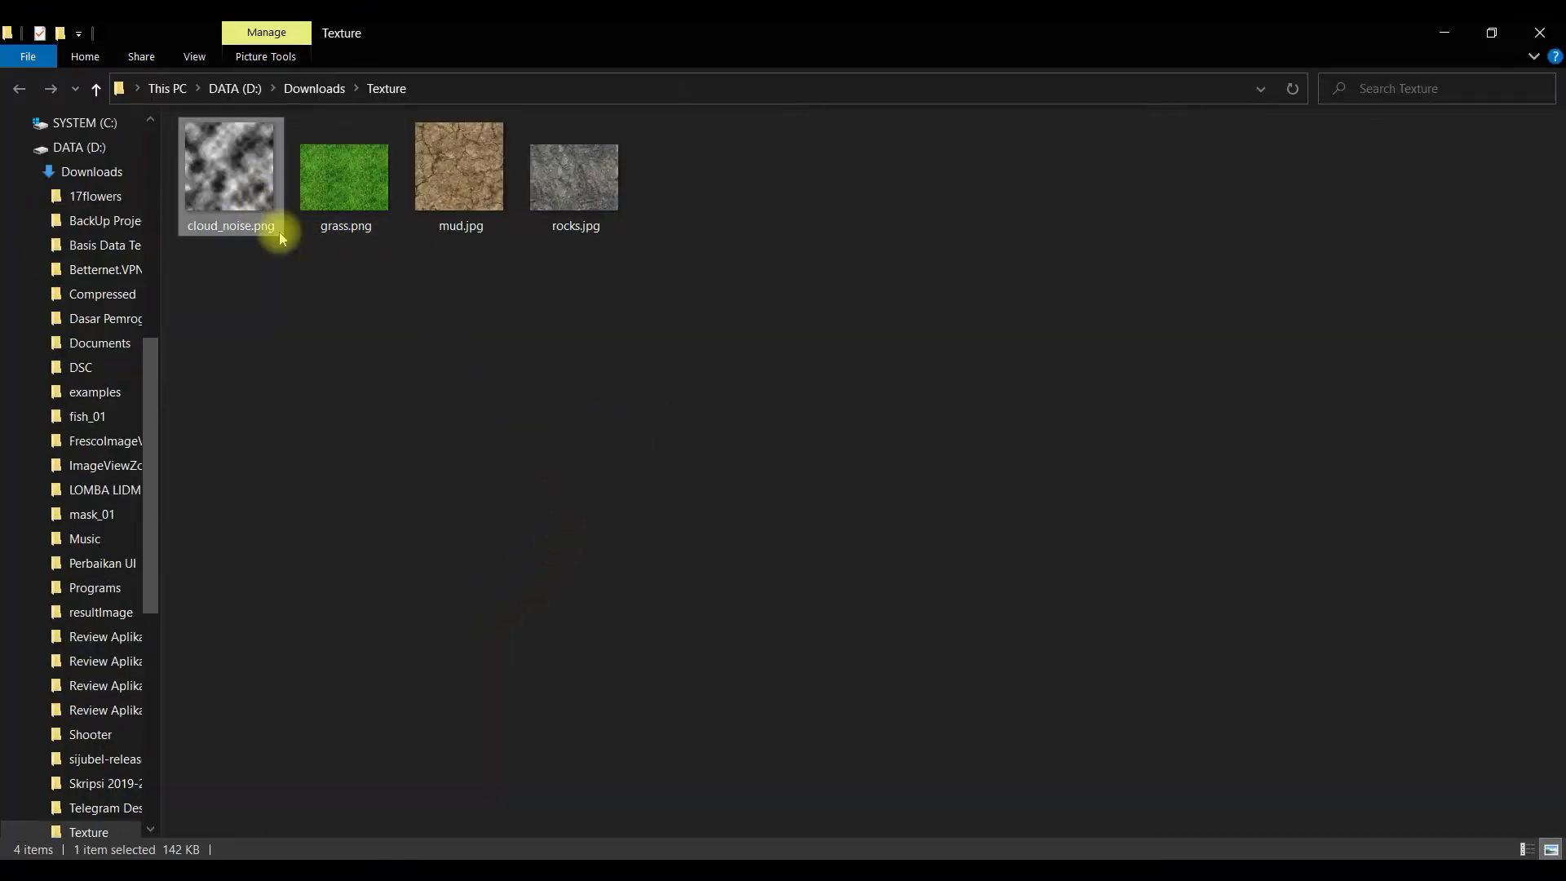
click(369, 870)
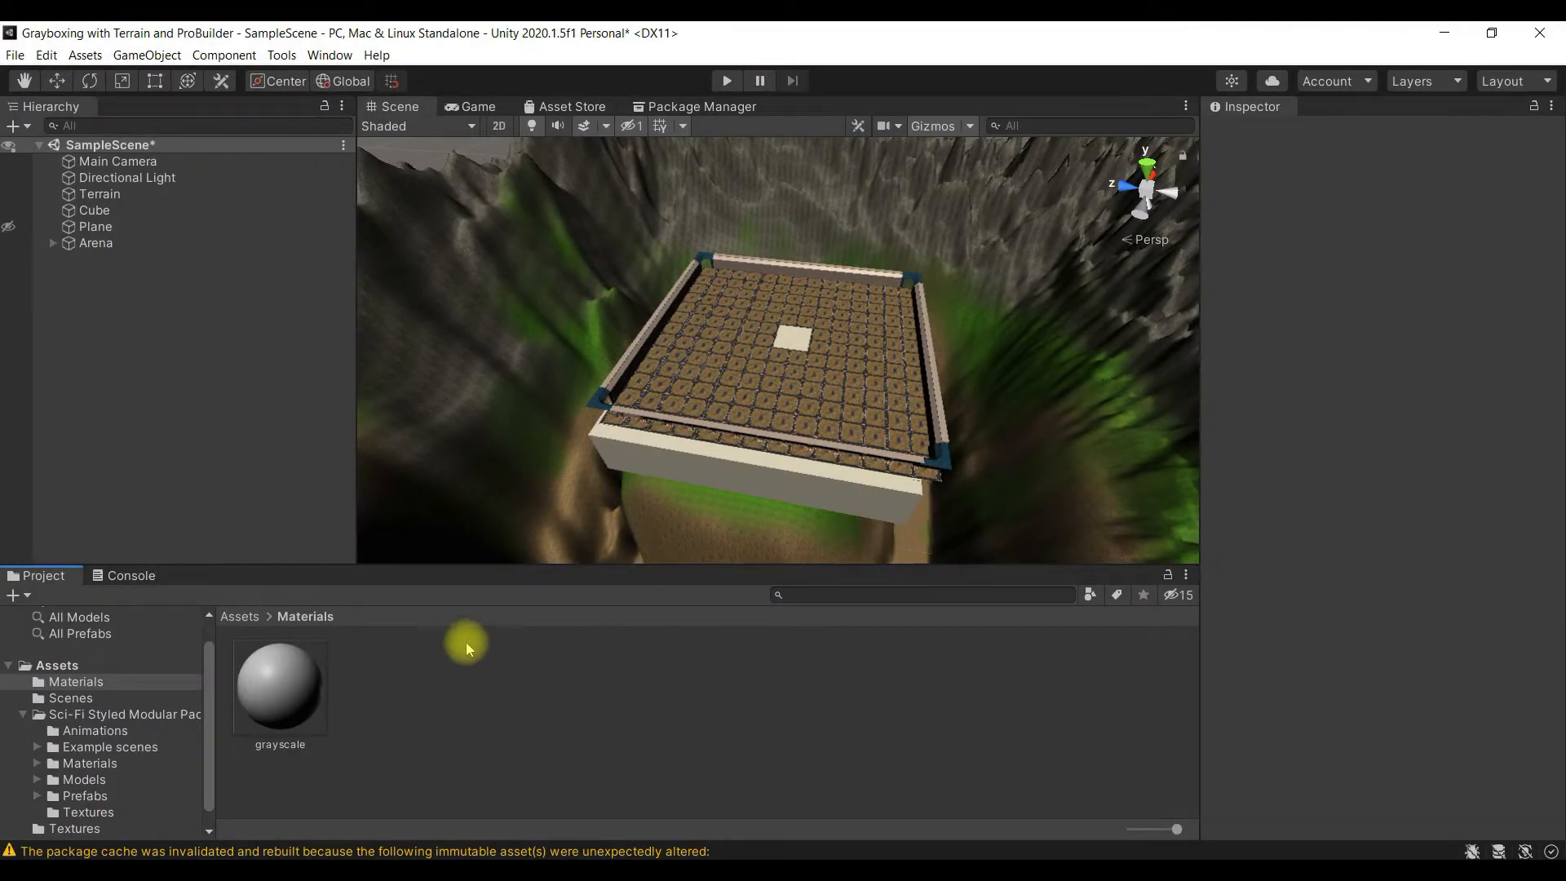
click(239, 618)
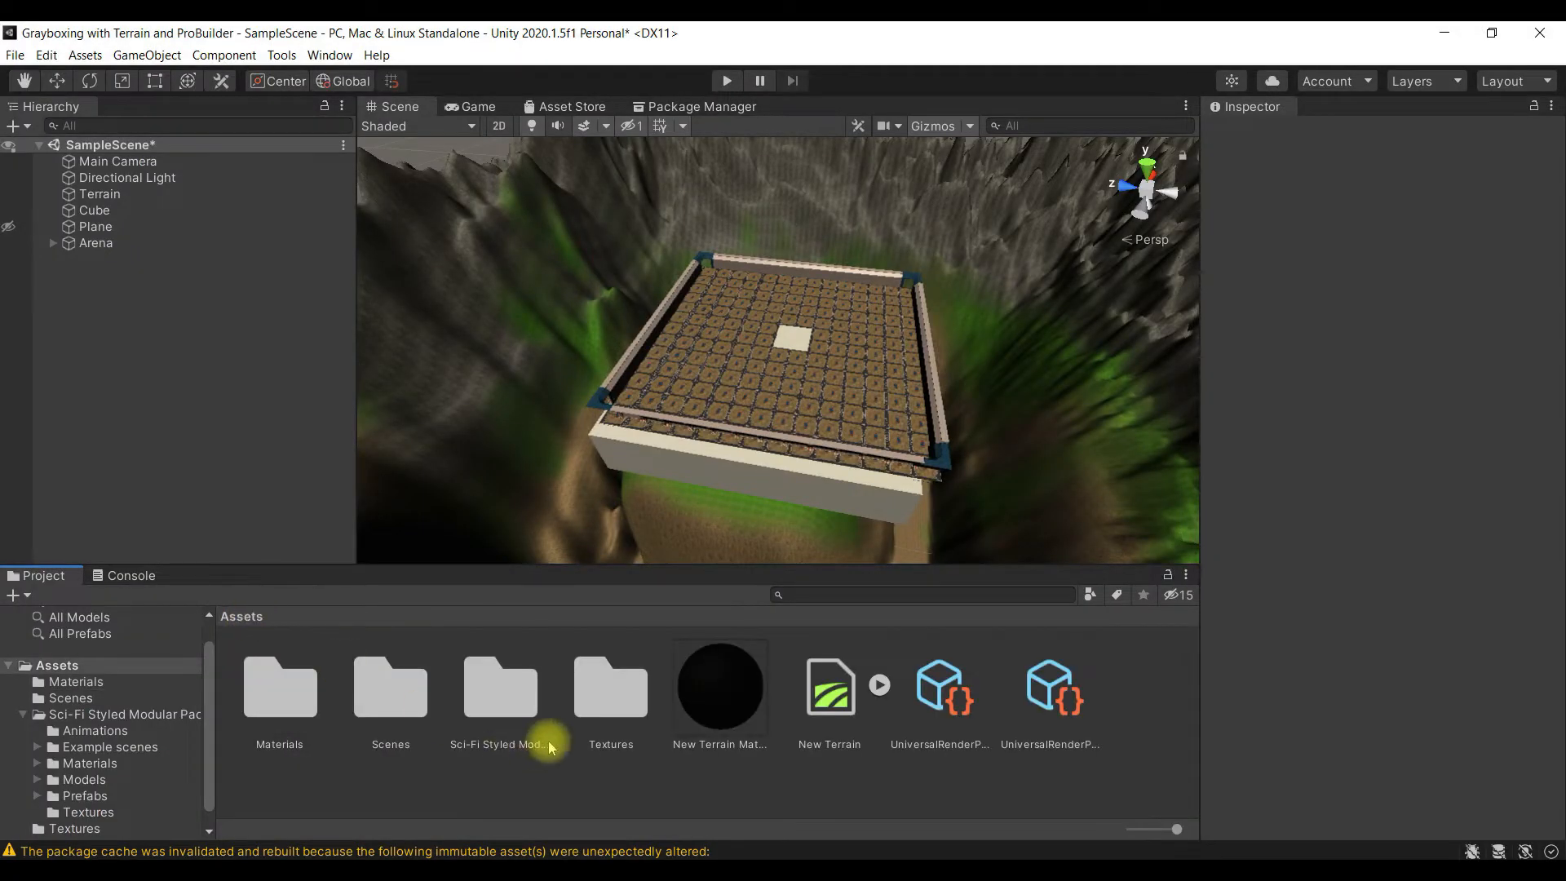
click(620, 716)
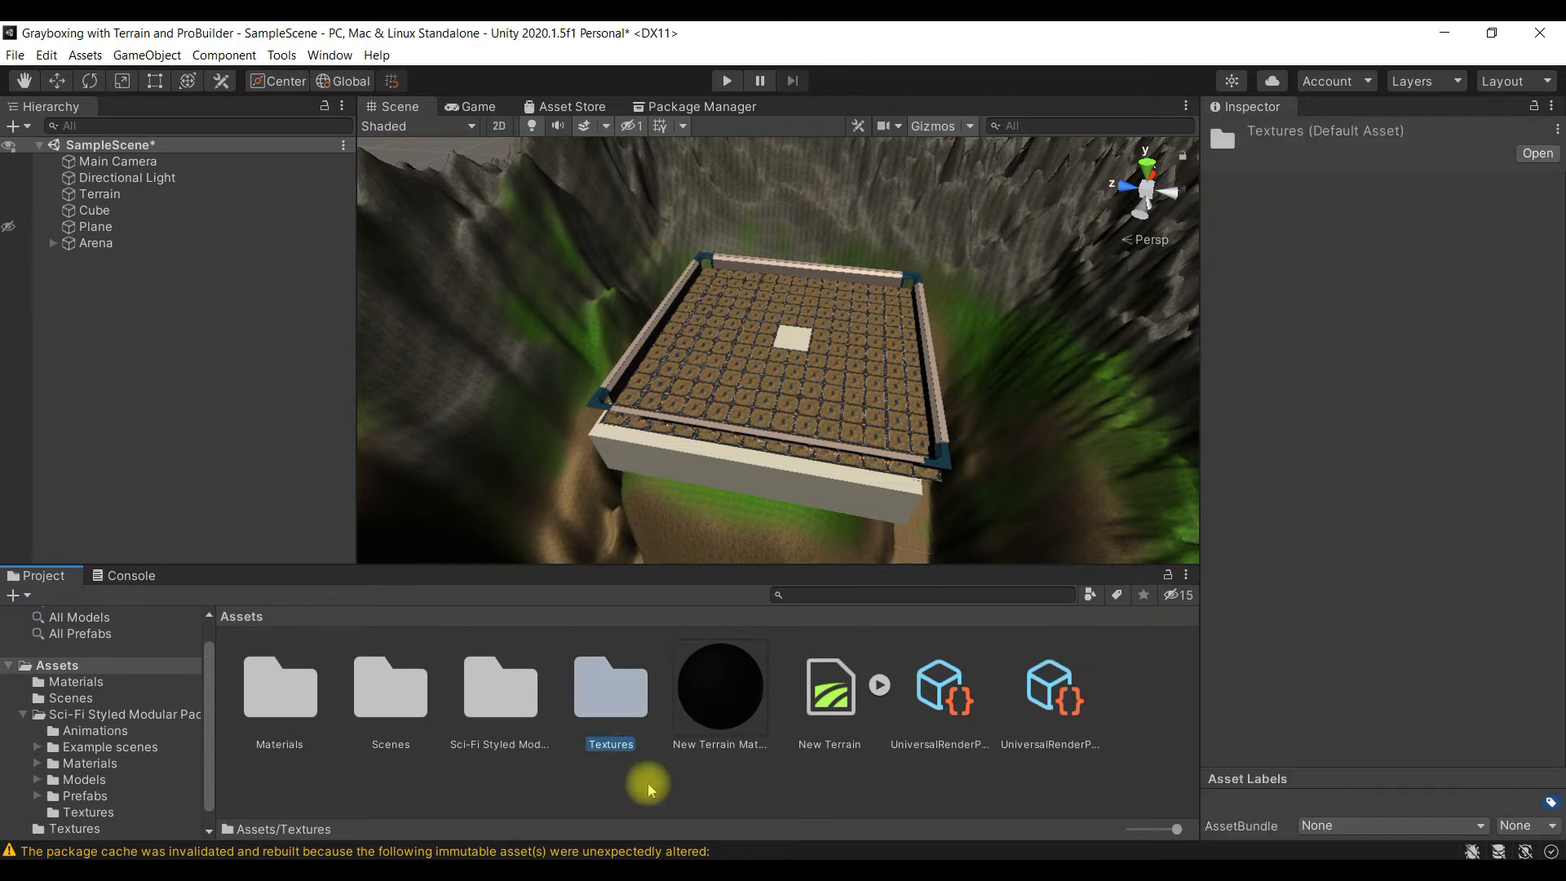
double_click(606, 692)
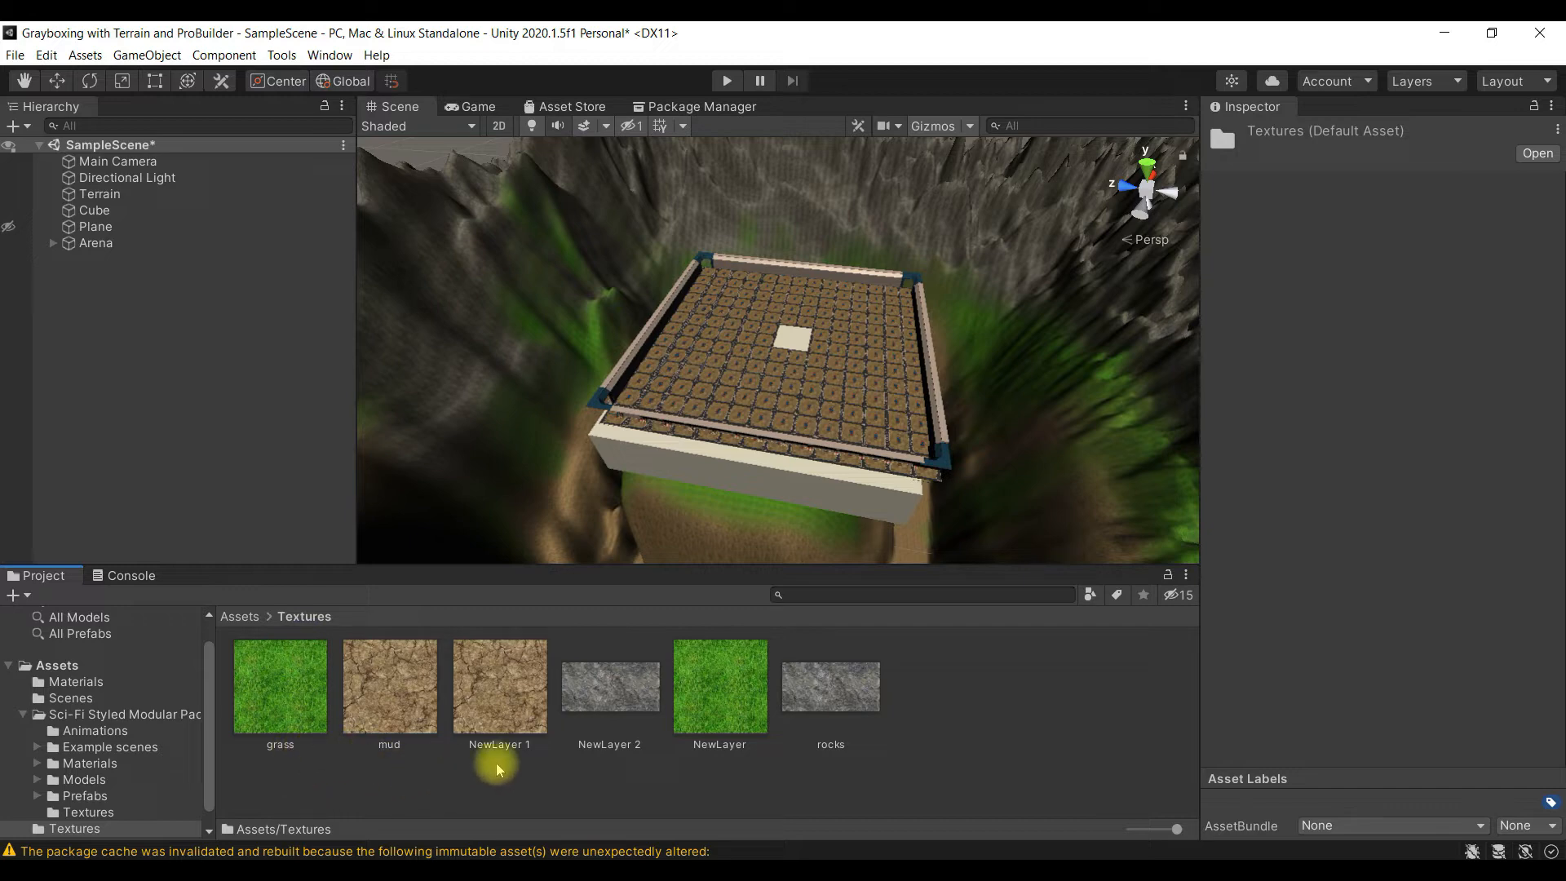
click(537, 867)
drag(223, 184, 875, 725)
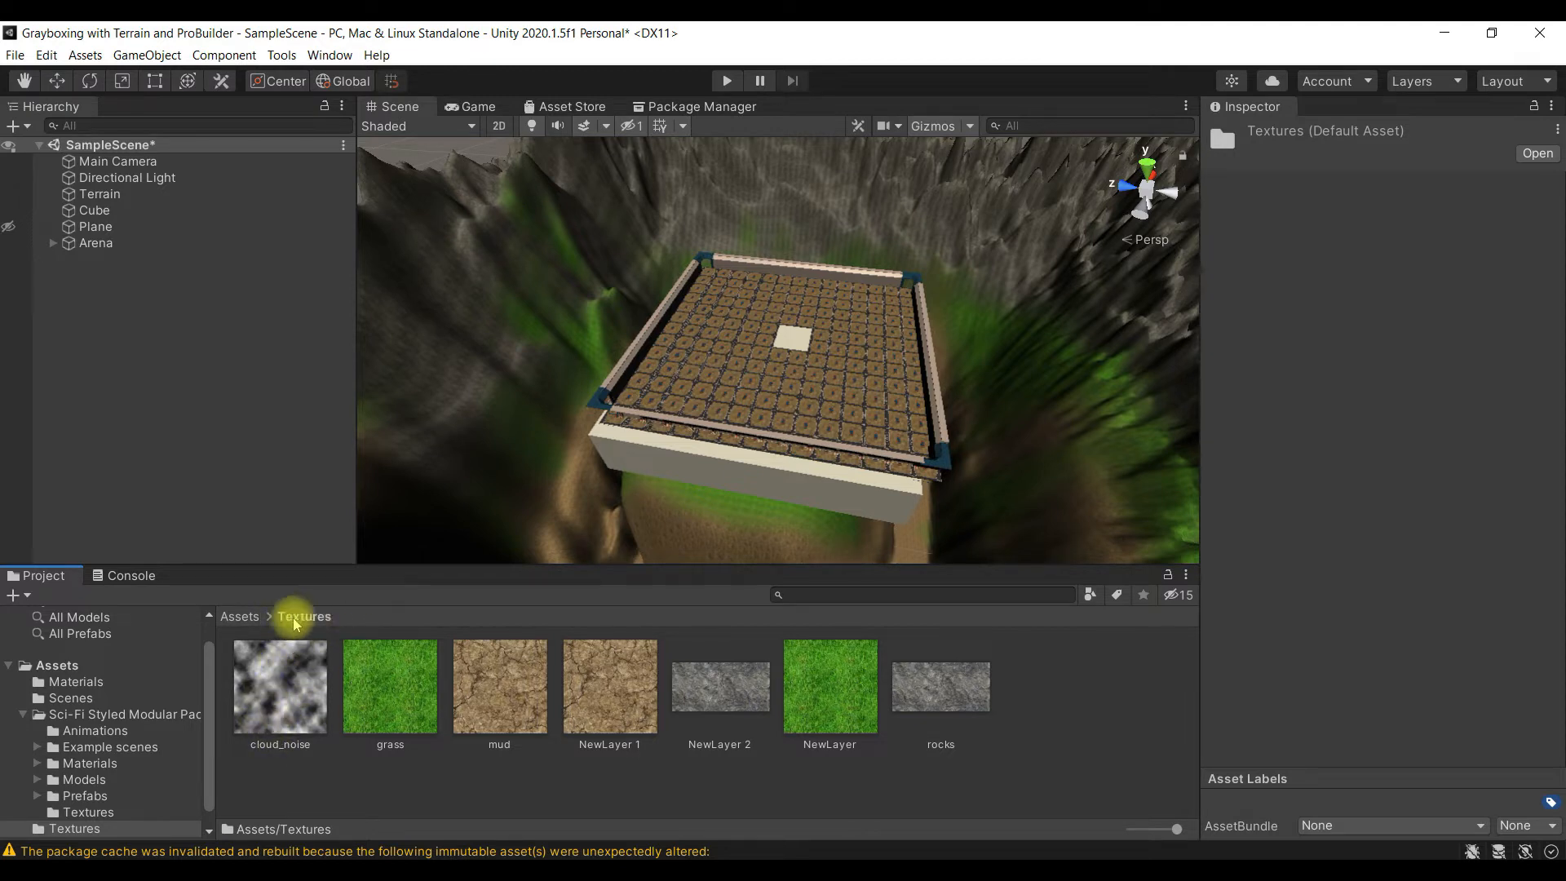
- Create a new material named noise_cloud in the project's Assets/Materials folder
click(244, 617)
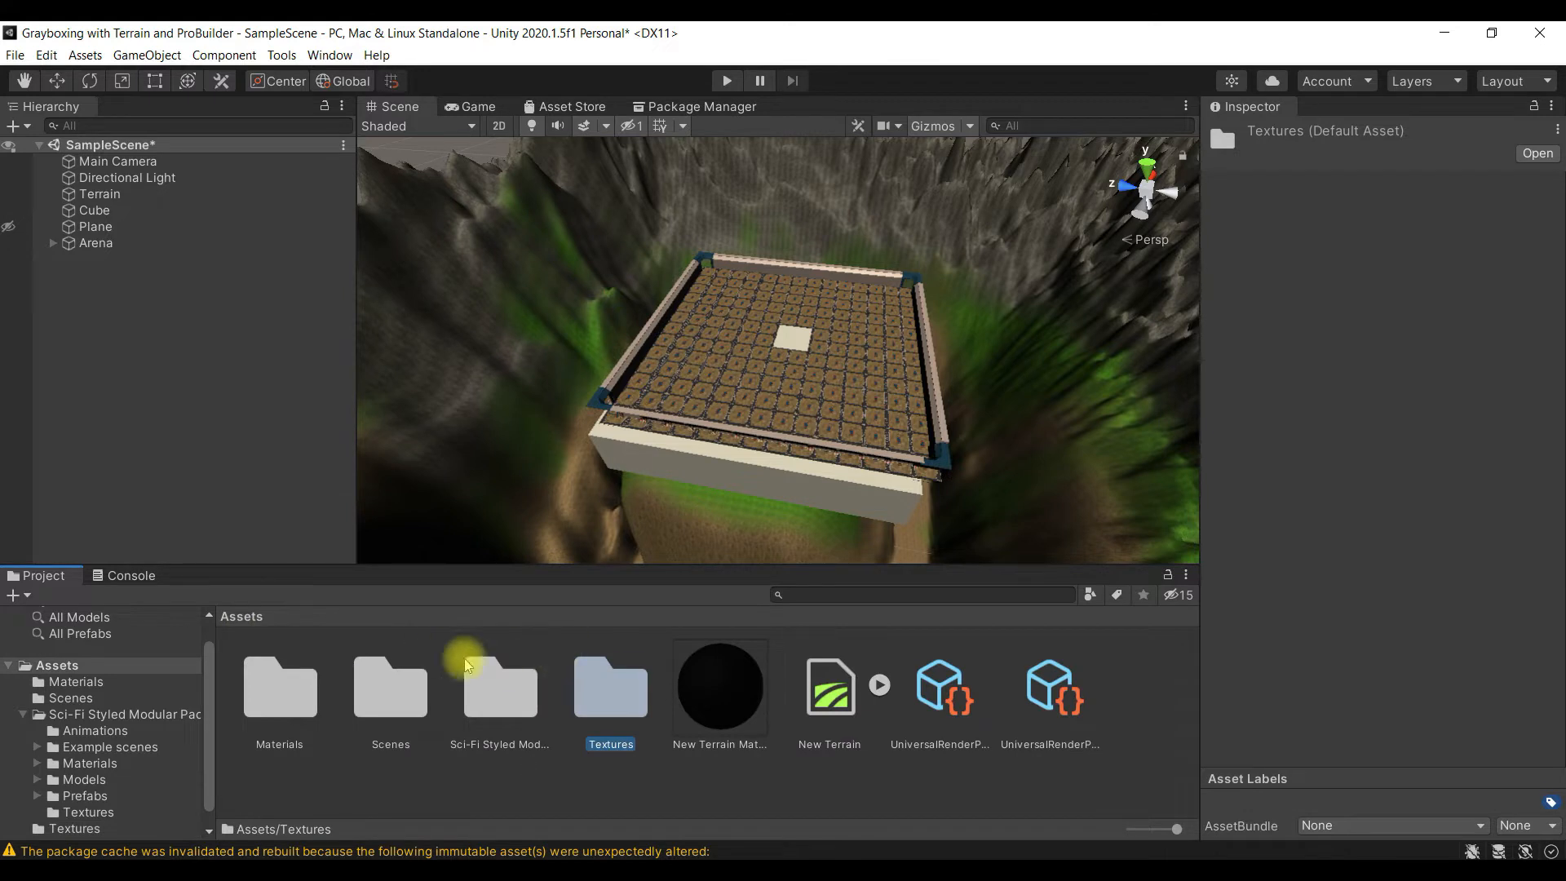
double_click(291, 699)
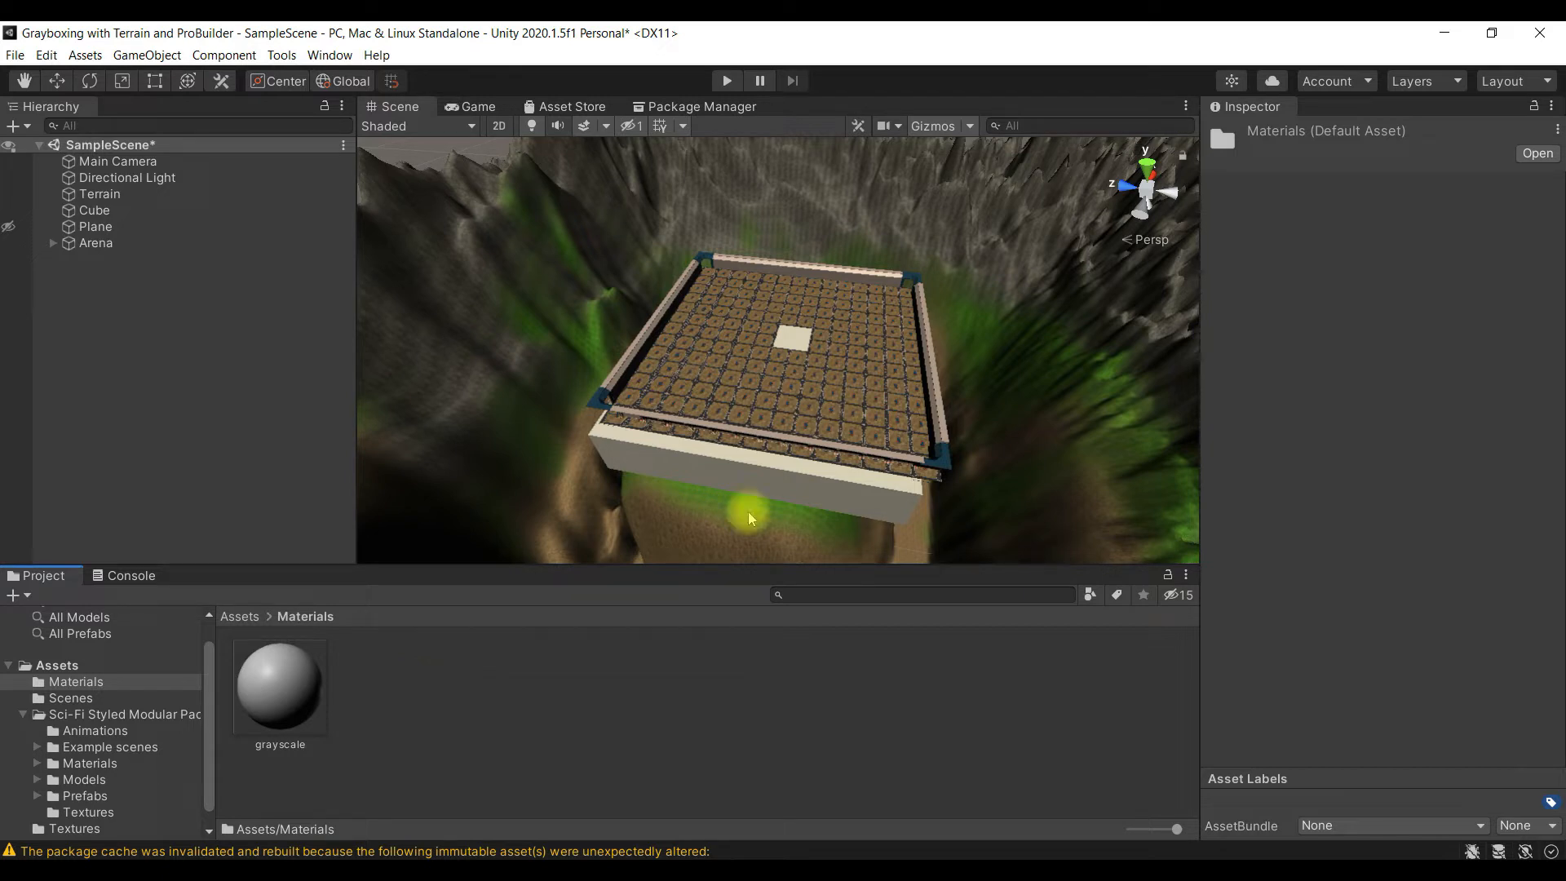
right_click(466, 712)
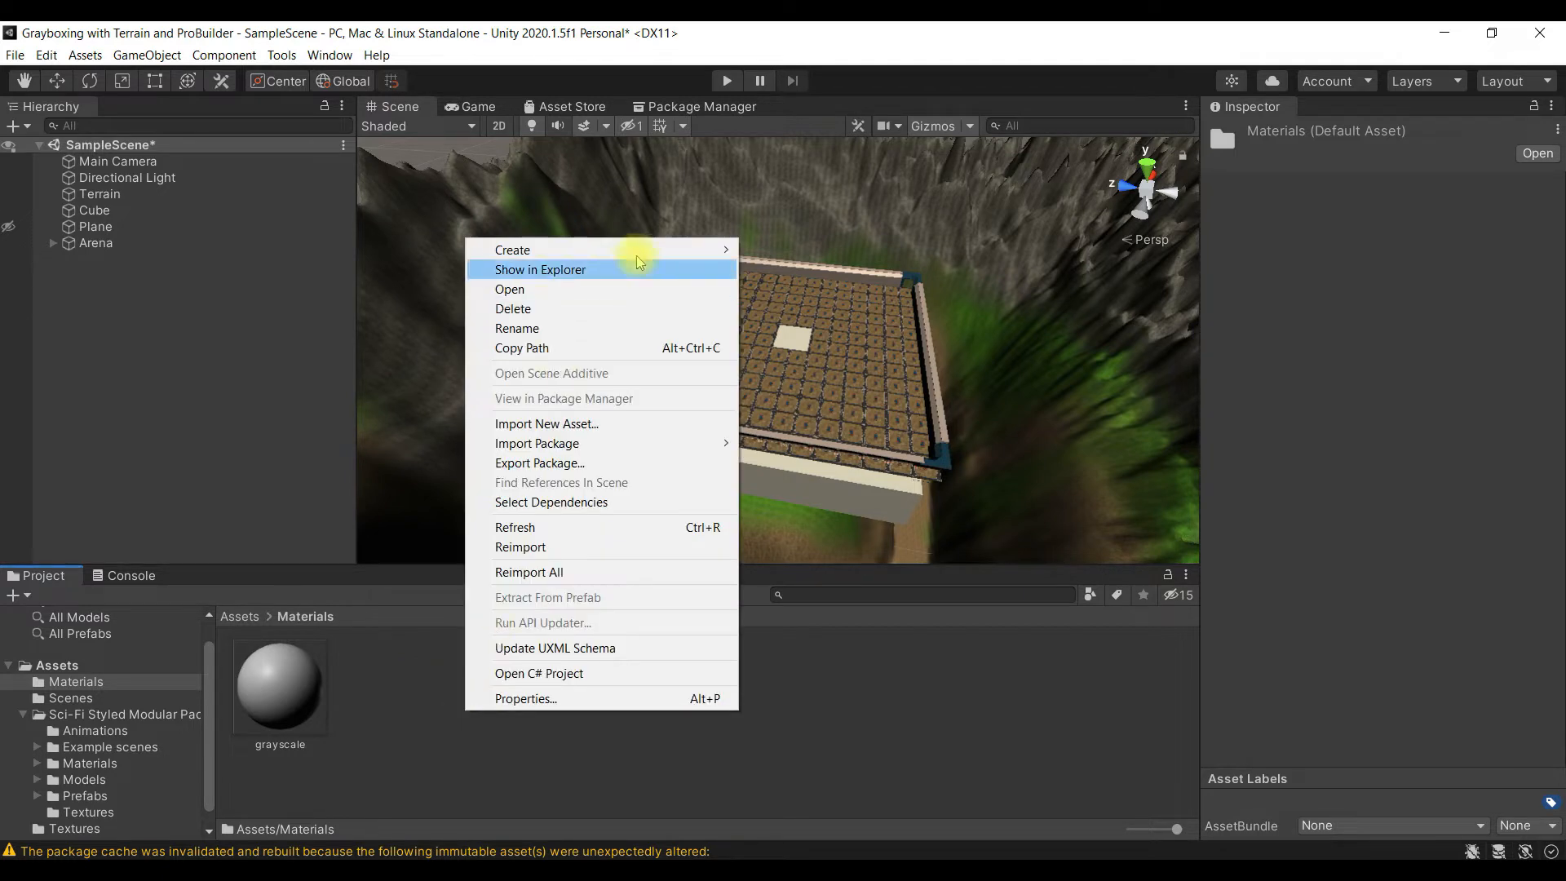
mouse_move(653, 247)
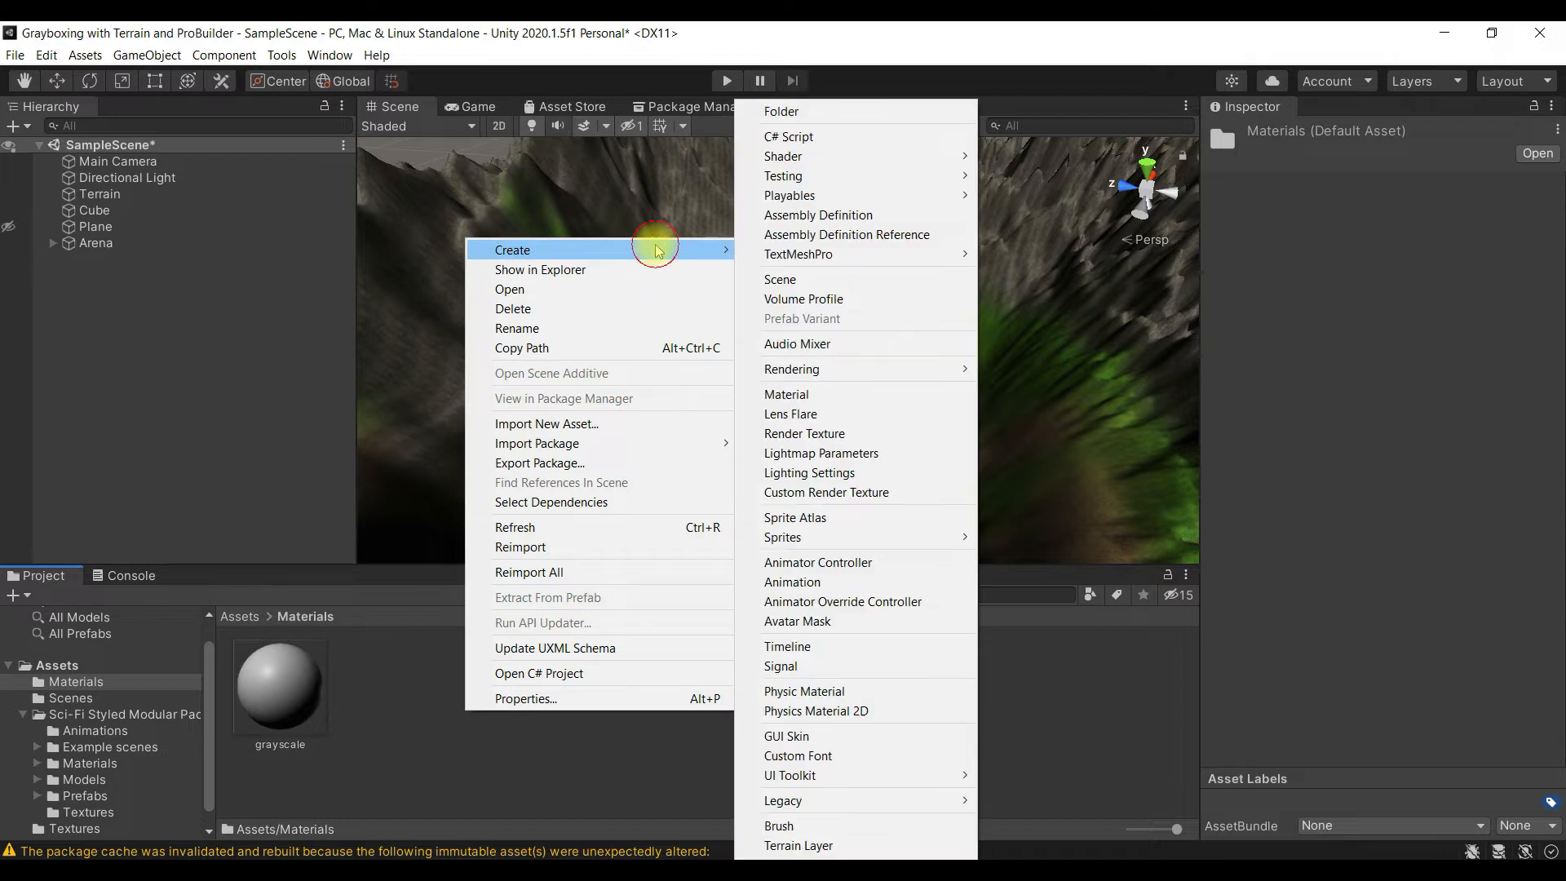
click(840, 395)
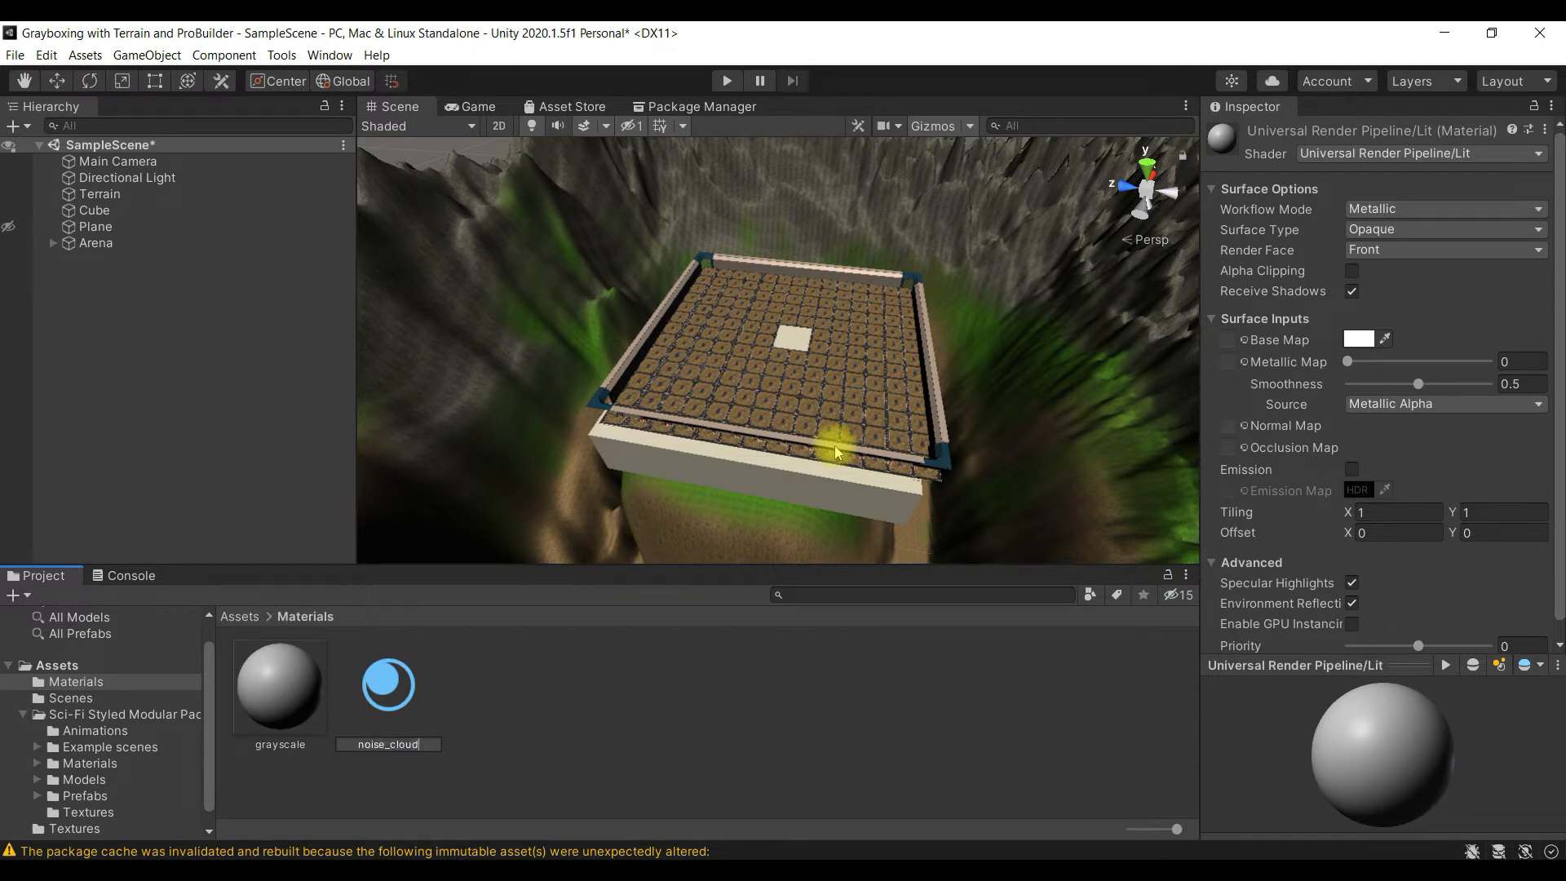
key(Return)
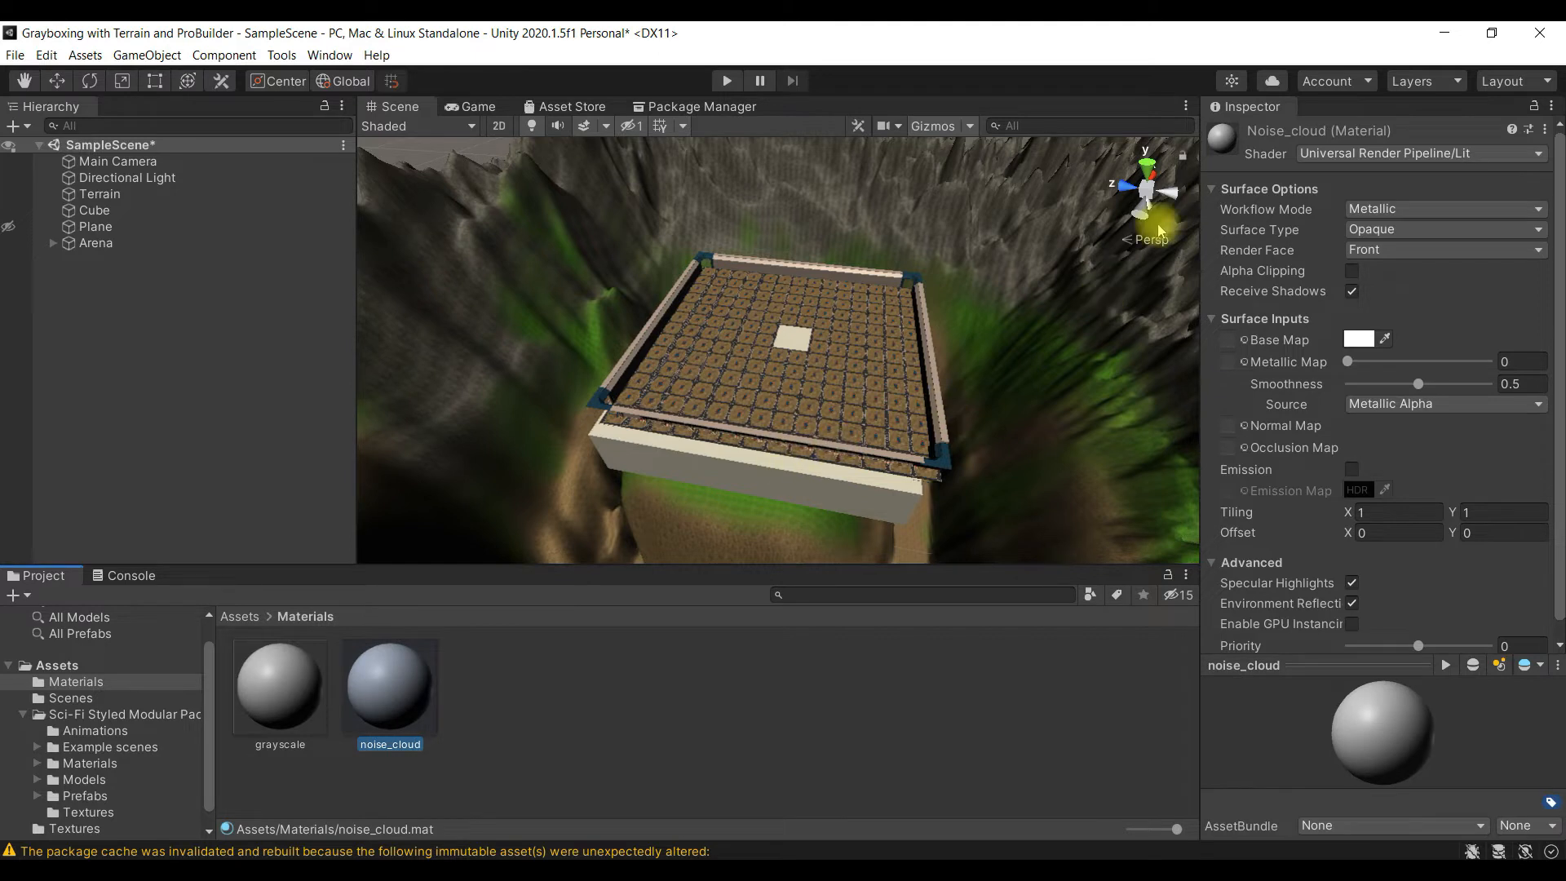
- Review the shader choices for the noise_cloud material and the Scriptable Render Pipeline asset in the Graphics project settings
click(1369, 155)
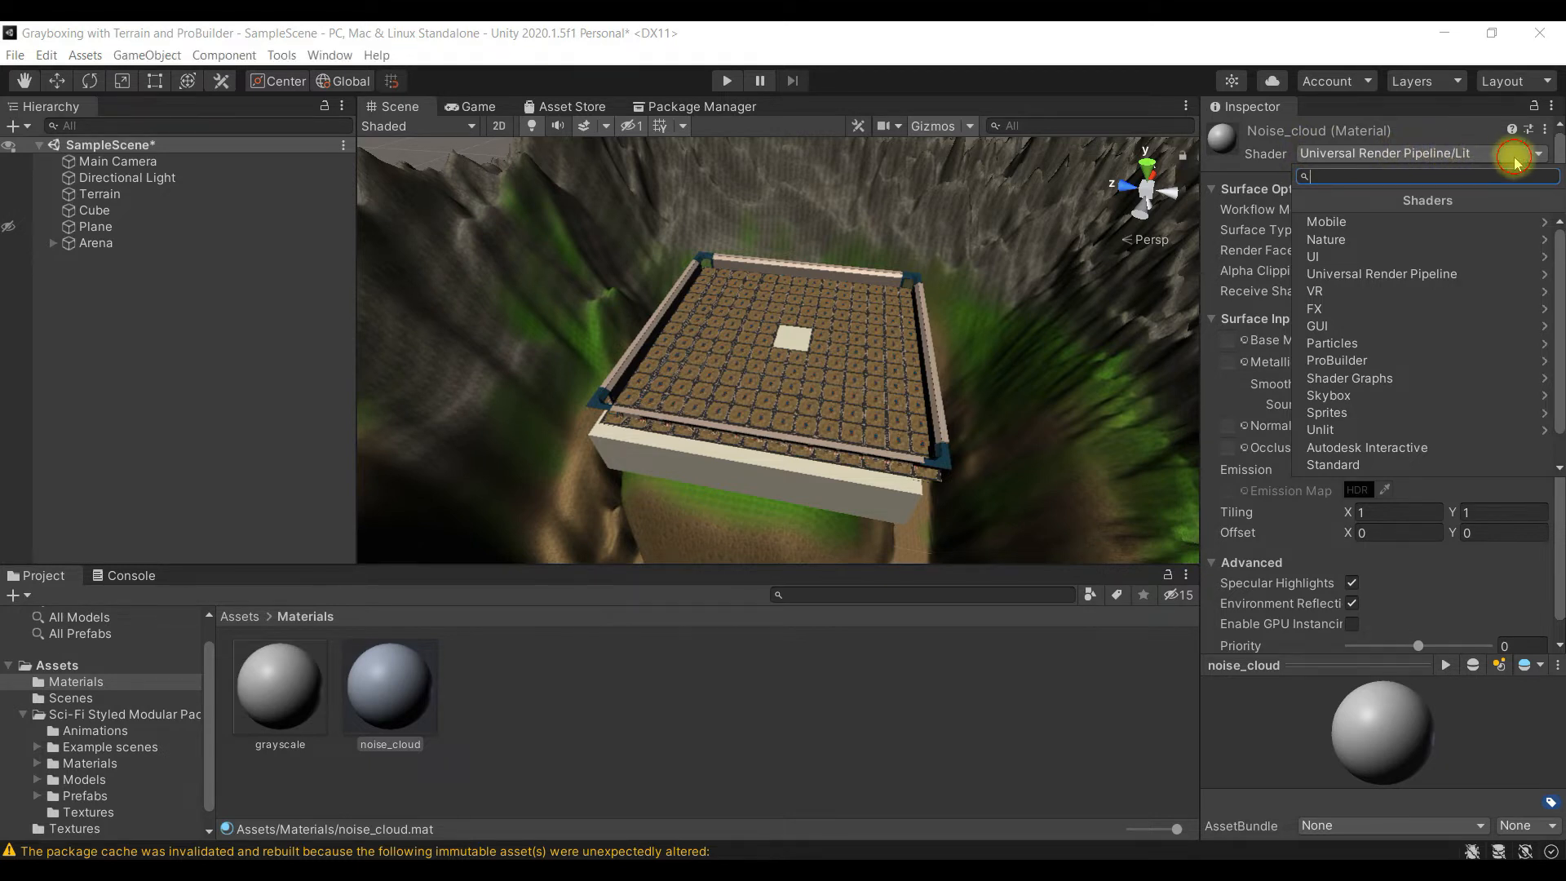
click(956, 701)
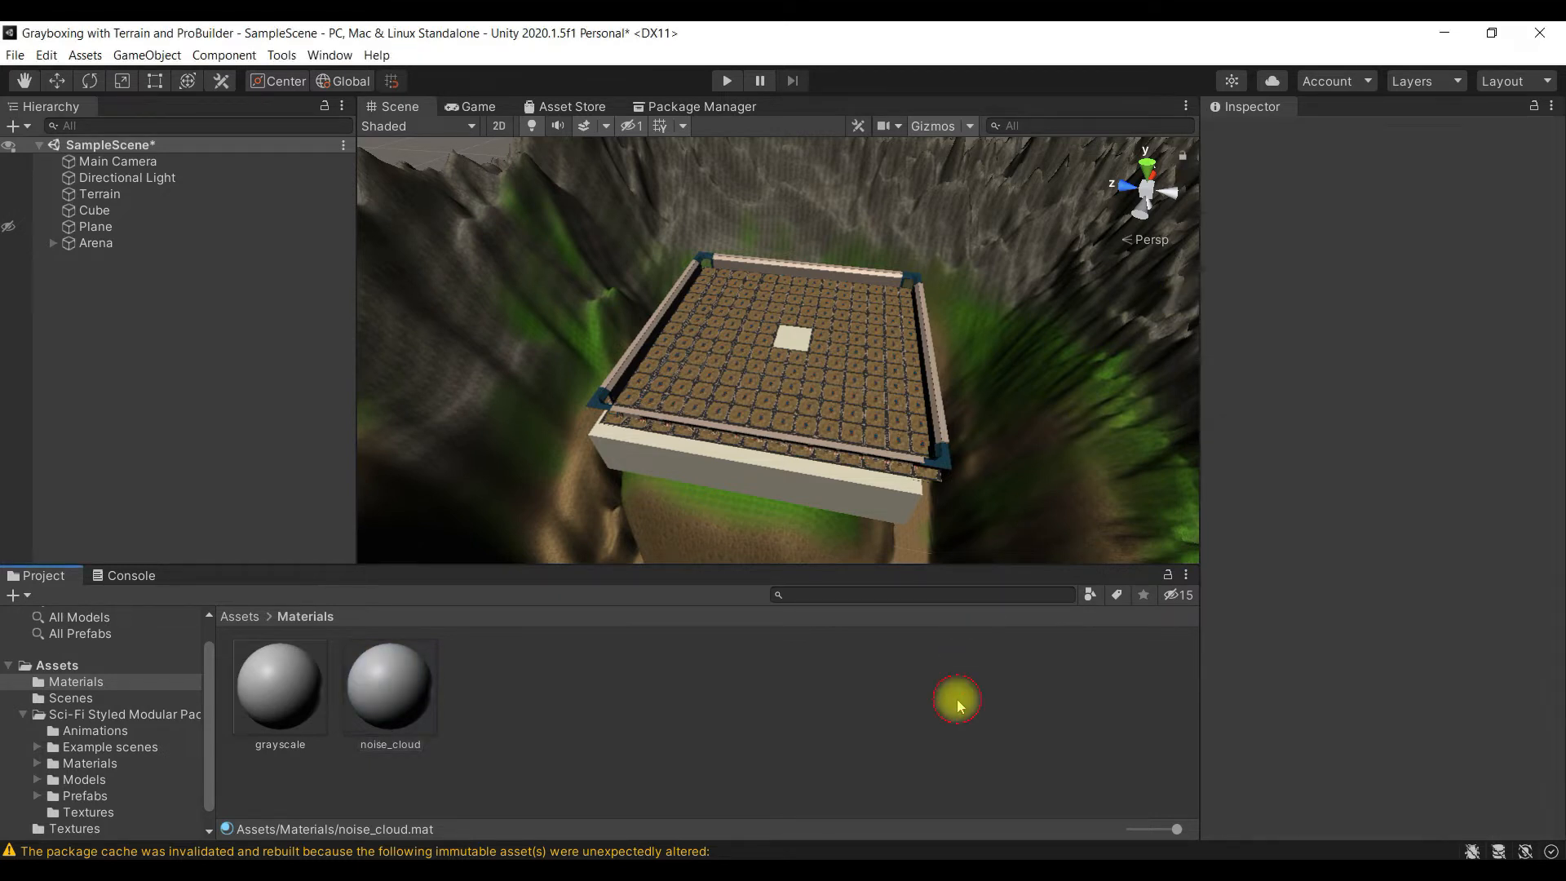
click(432, 700)
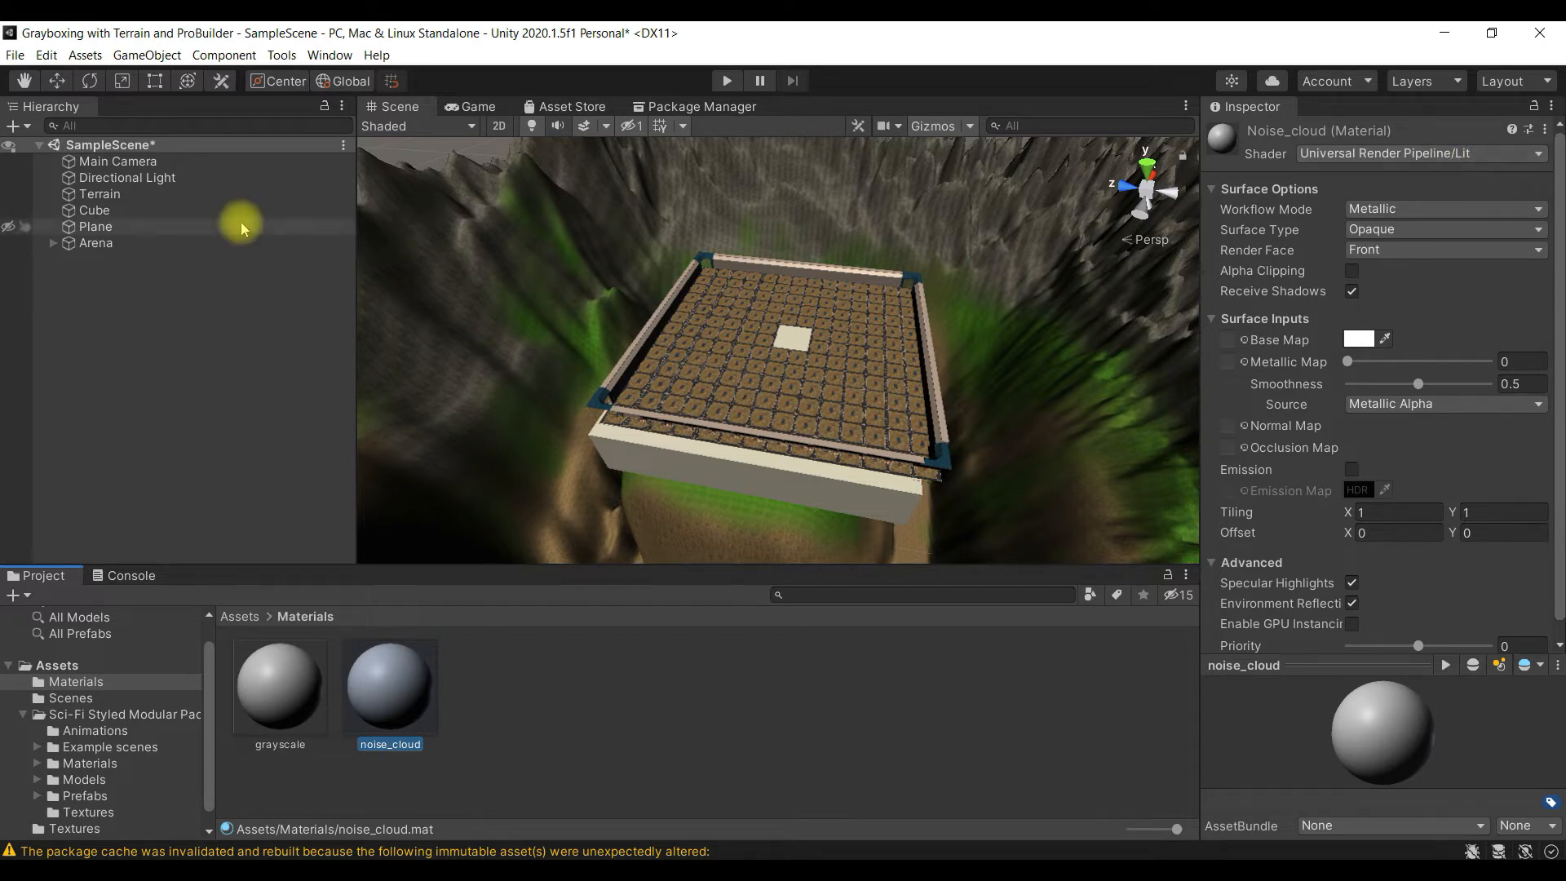
click(41, 55)
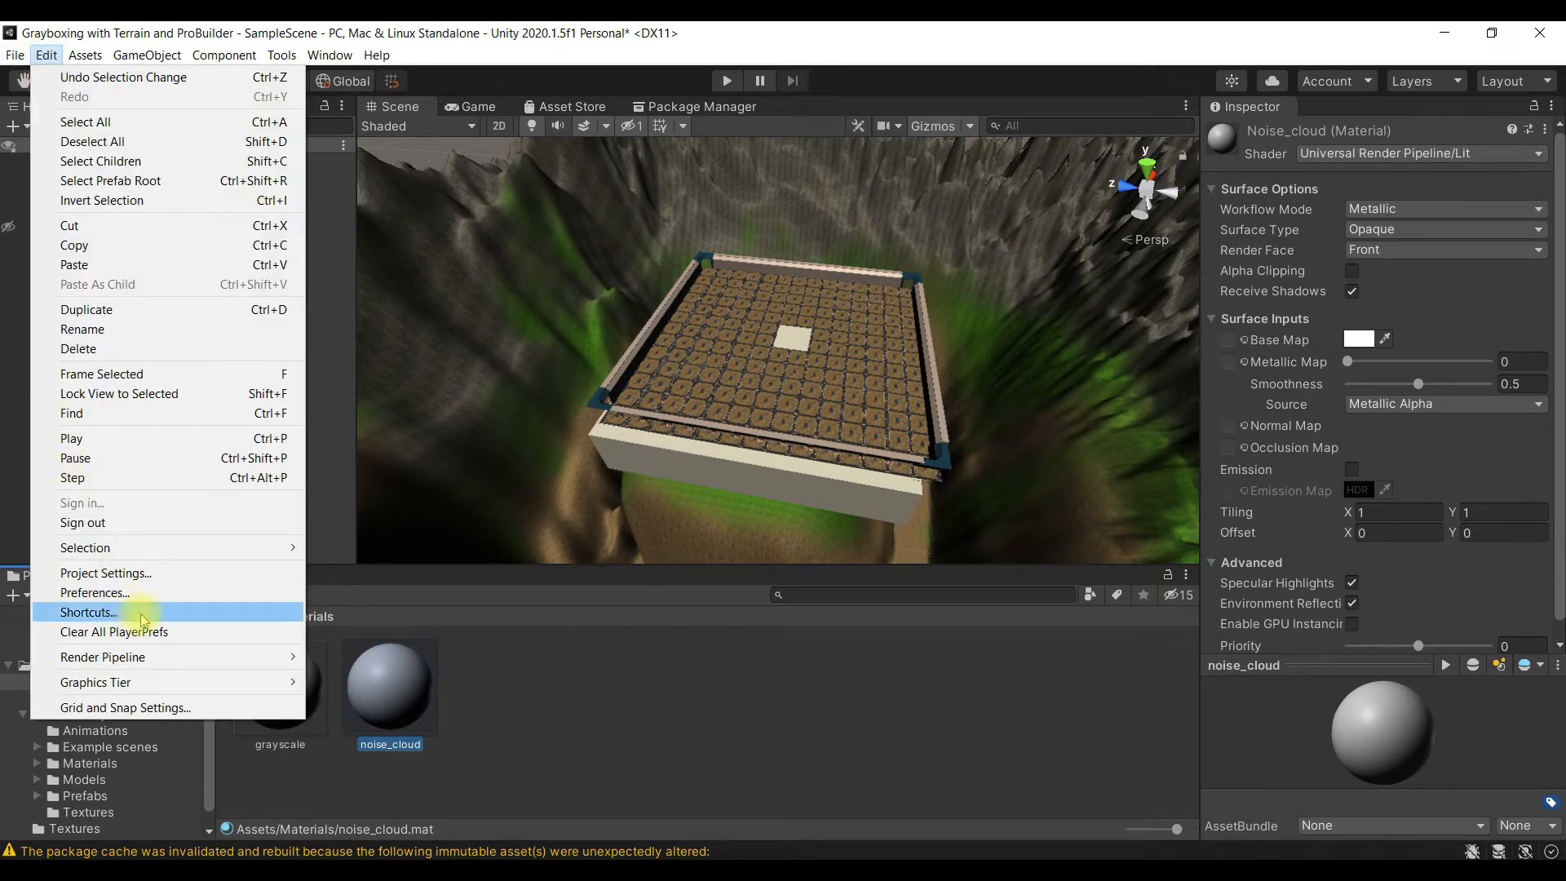
click(194, 573)
click(922, 261)
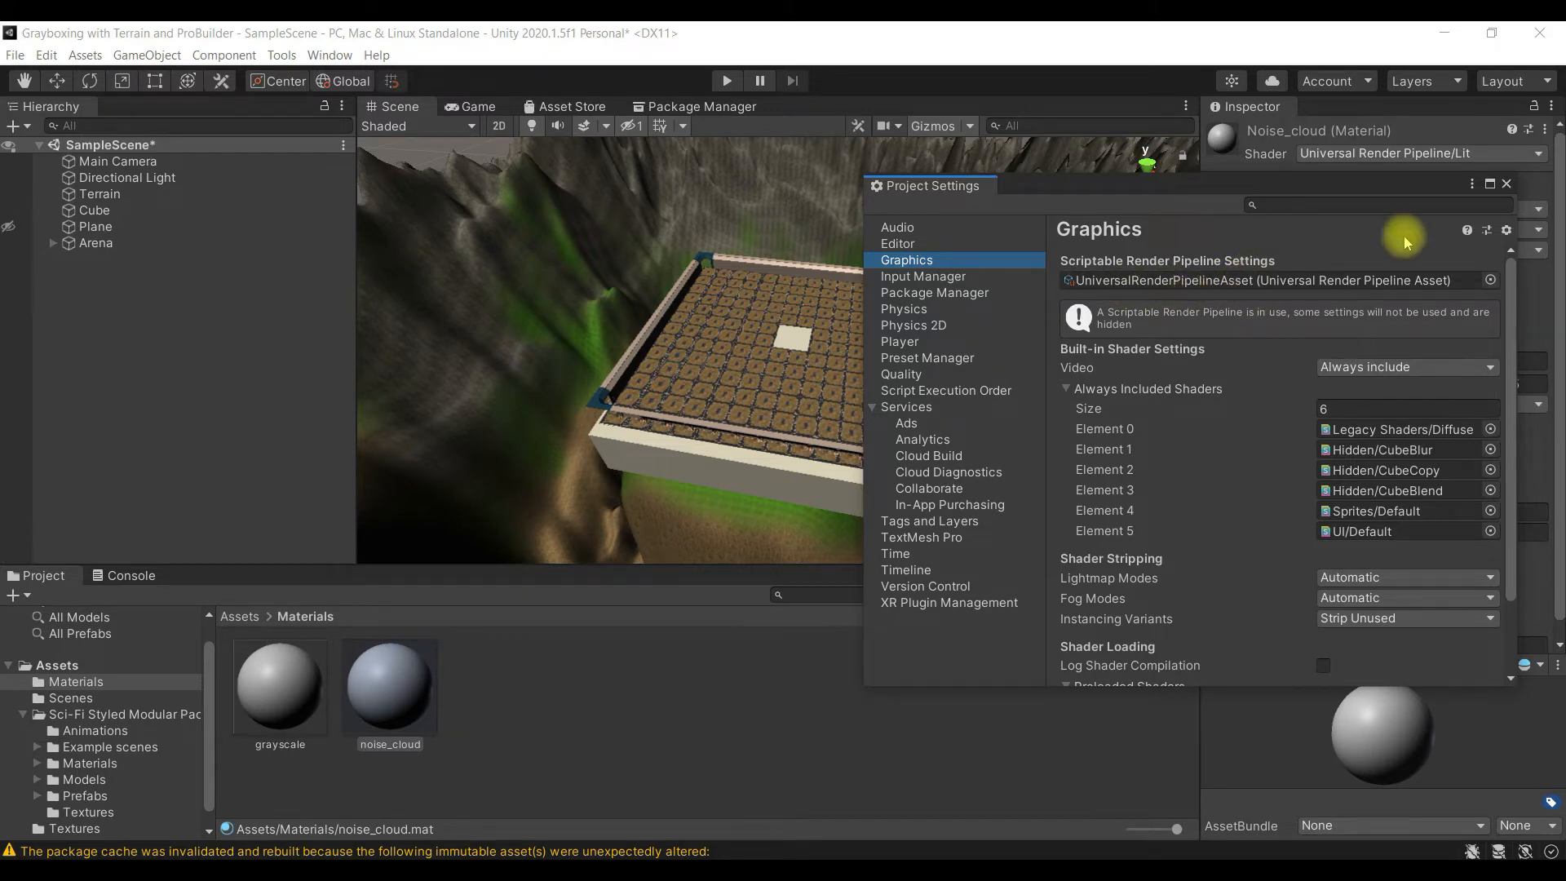
click(1506, 184)
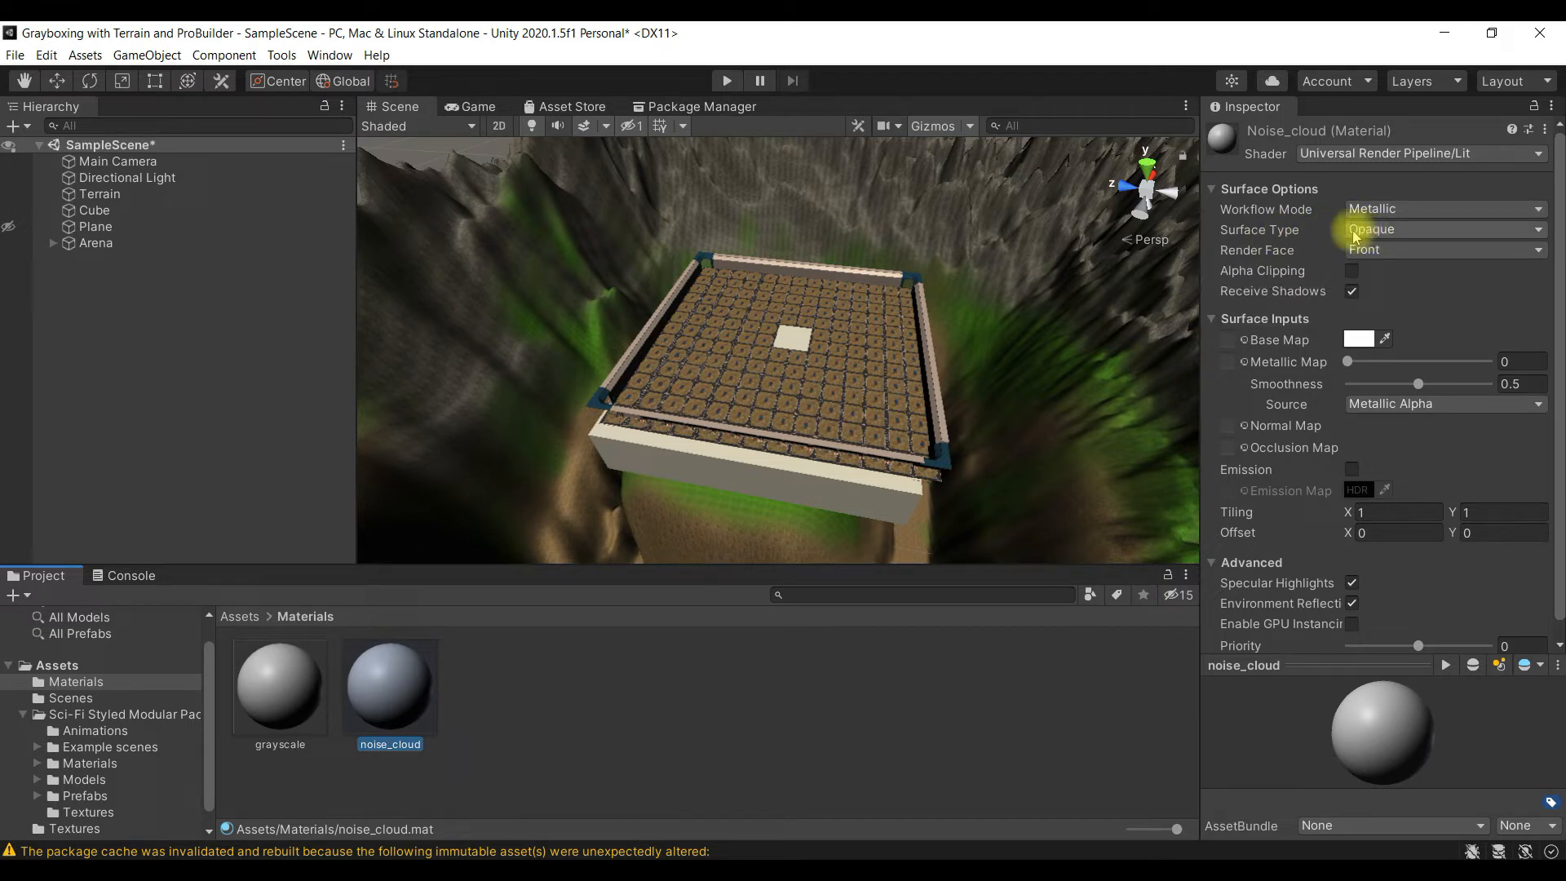
- Set the alpha source of the cloud_noise texture in Assets/Textures to From Gray Scale and apply the import settings
click(245, 616)
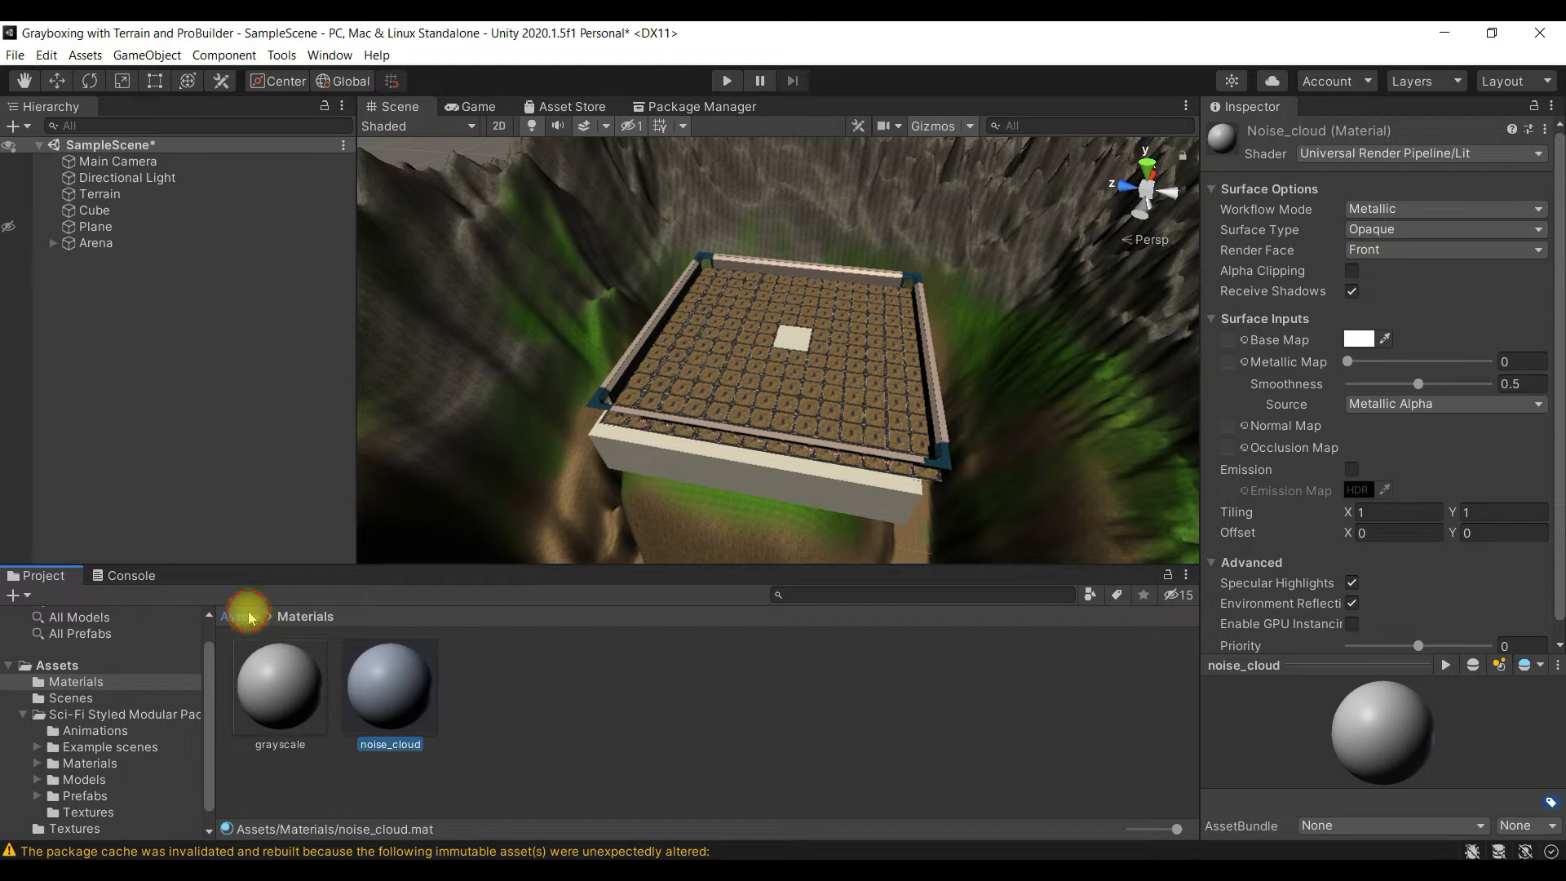
double_click(599, 693)
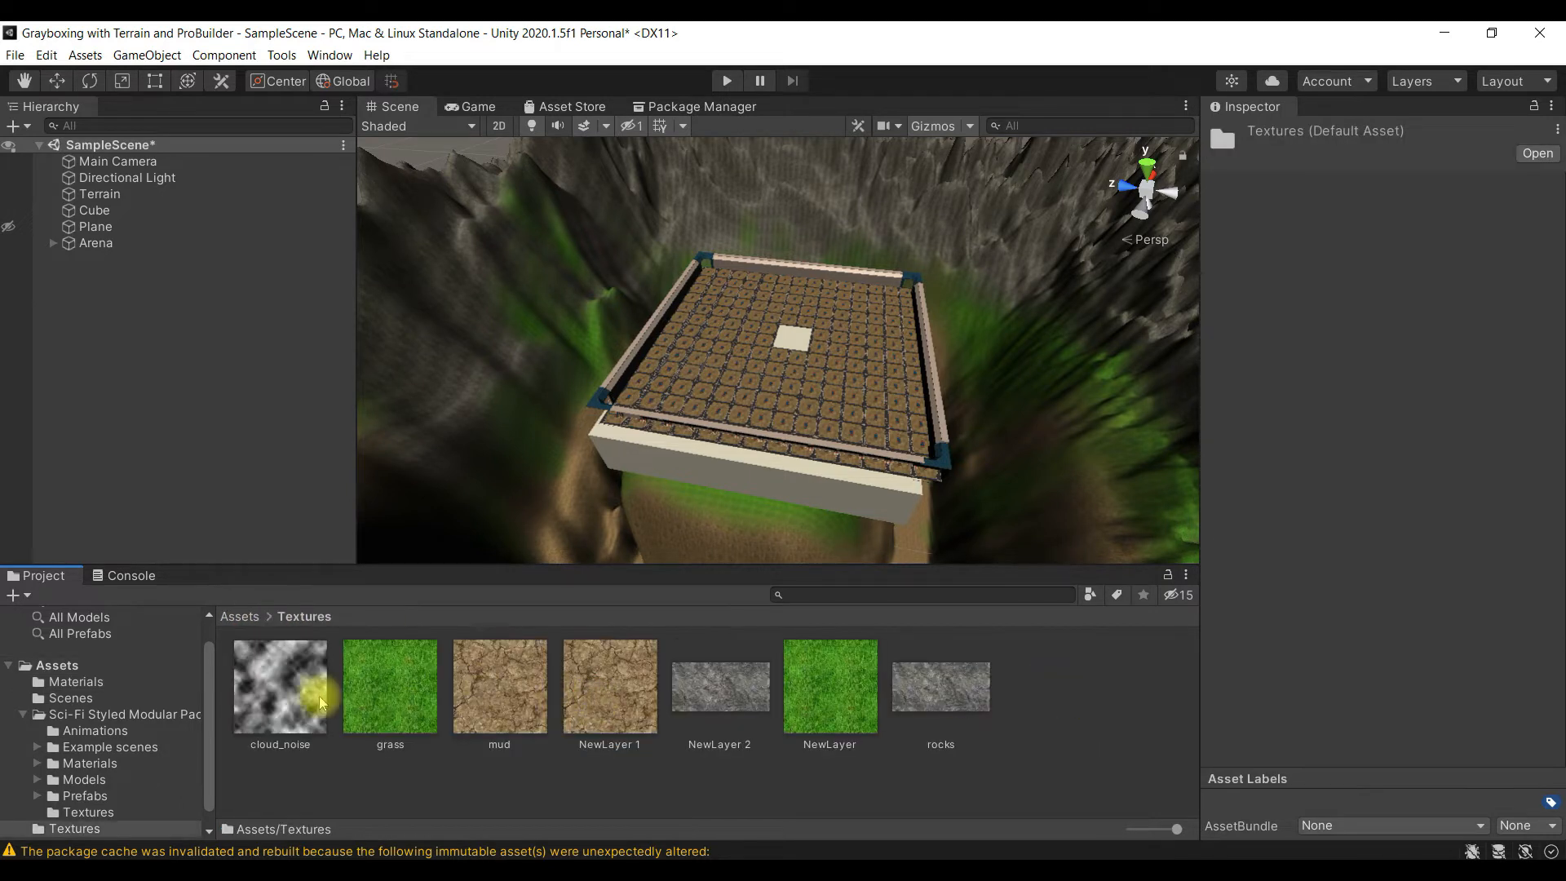
click(280, 689)
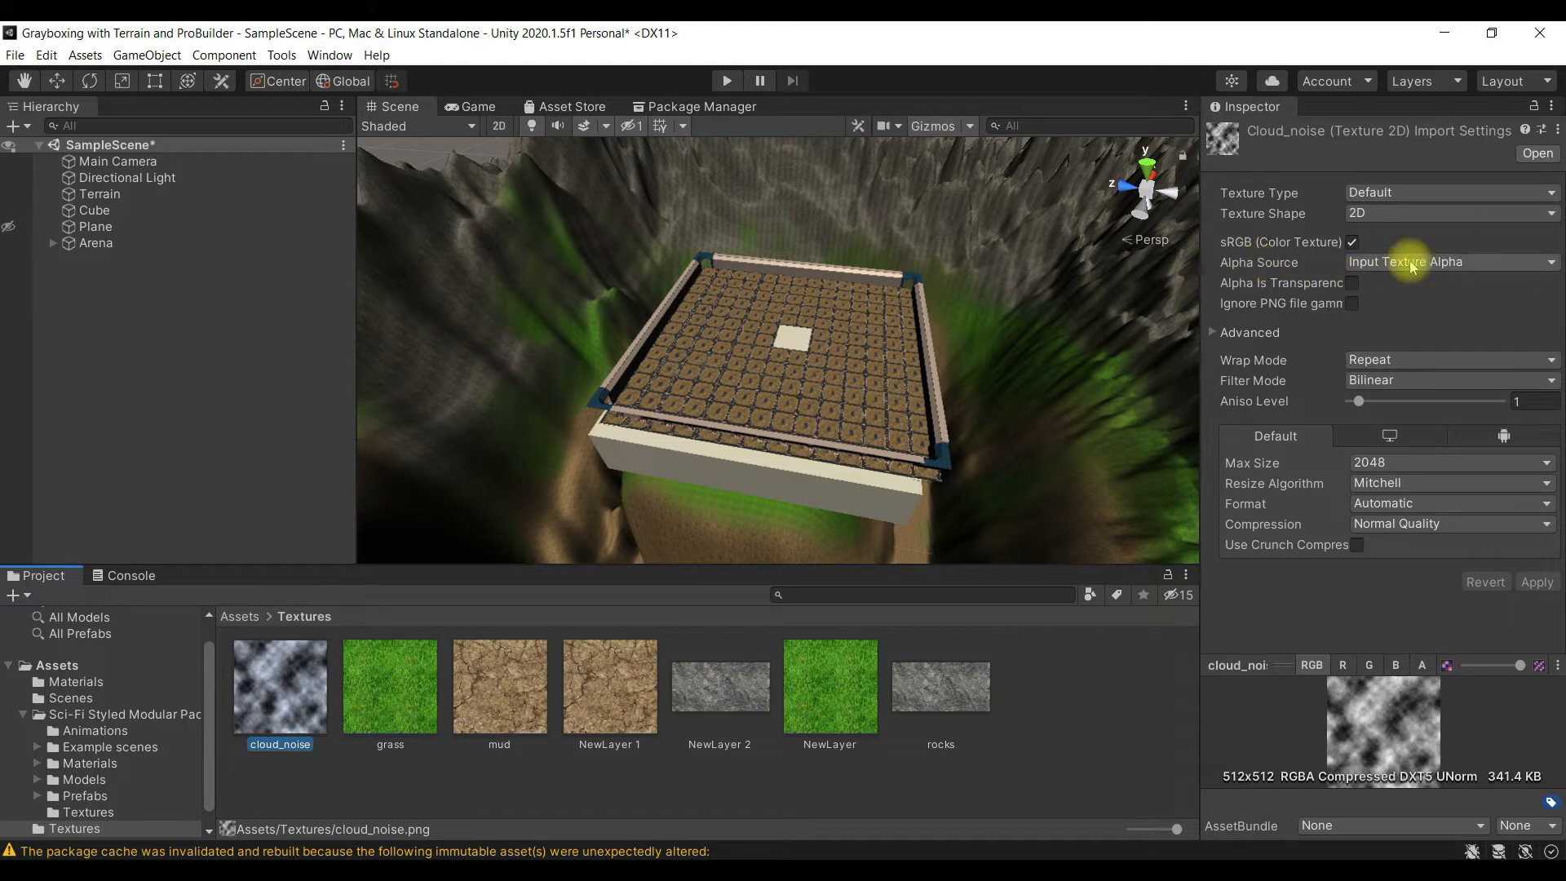
click(1457, 262)
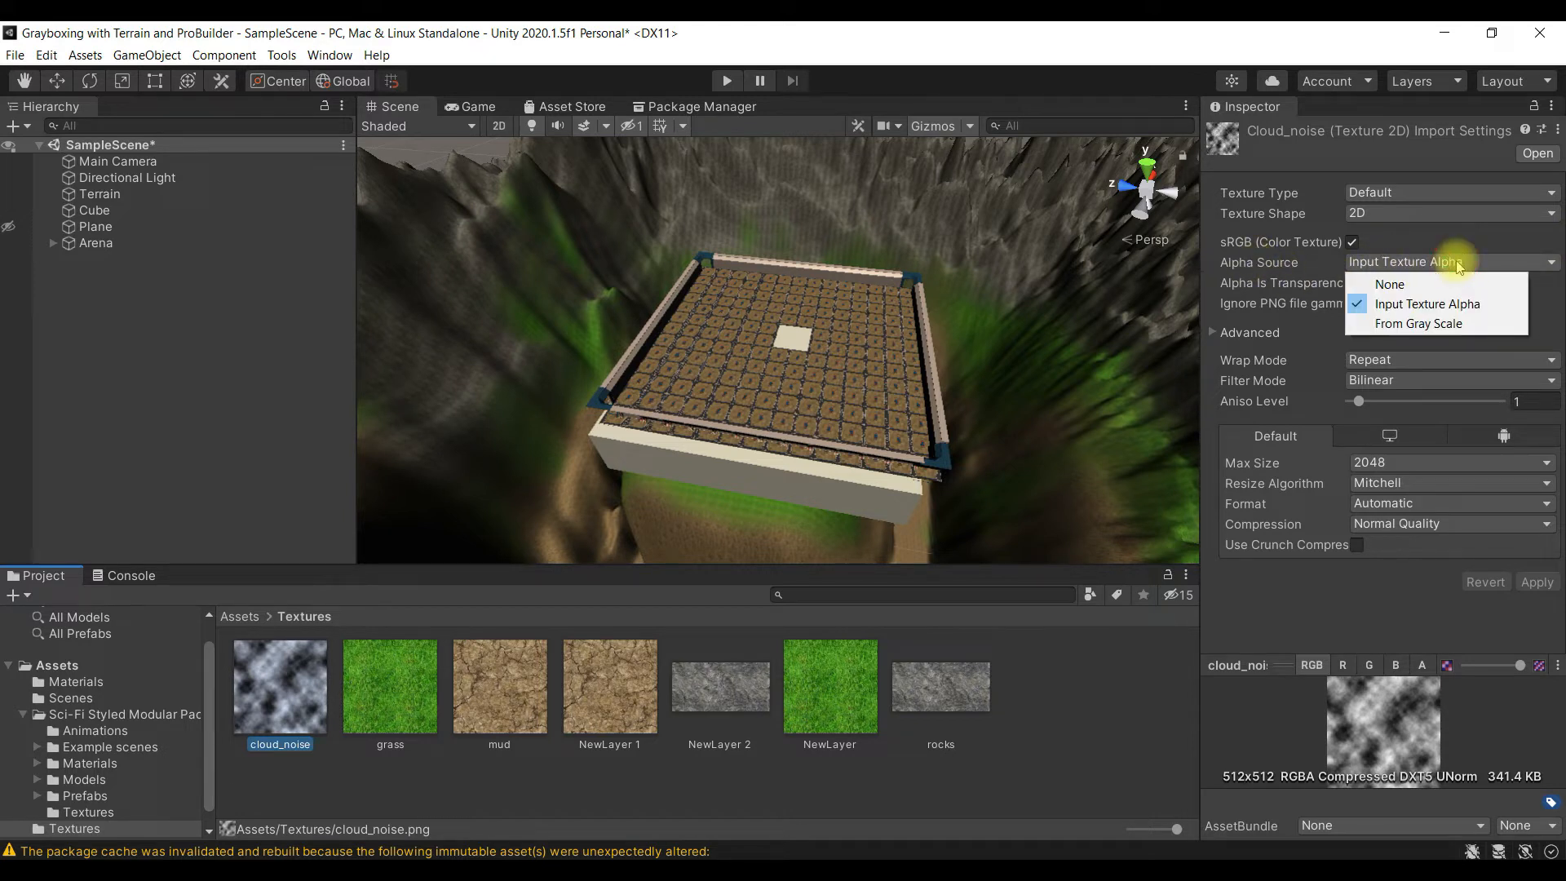
click(1460, 324)
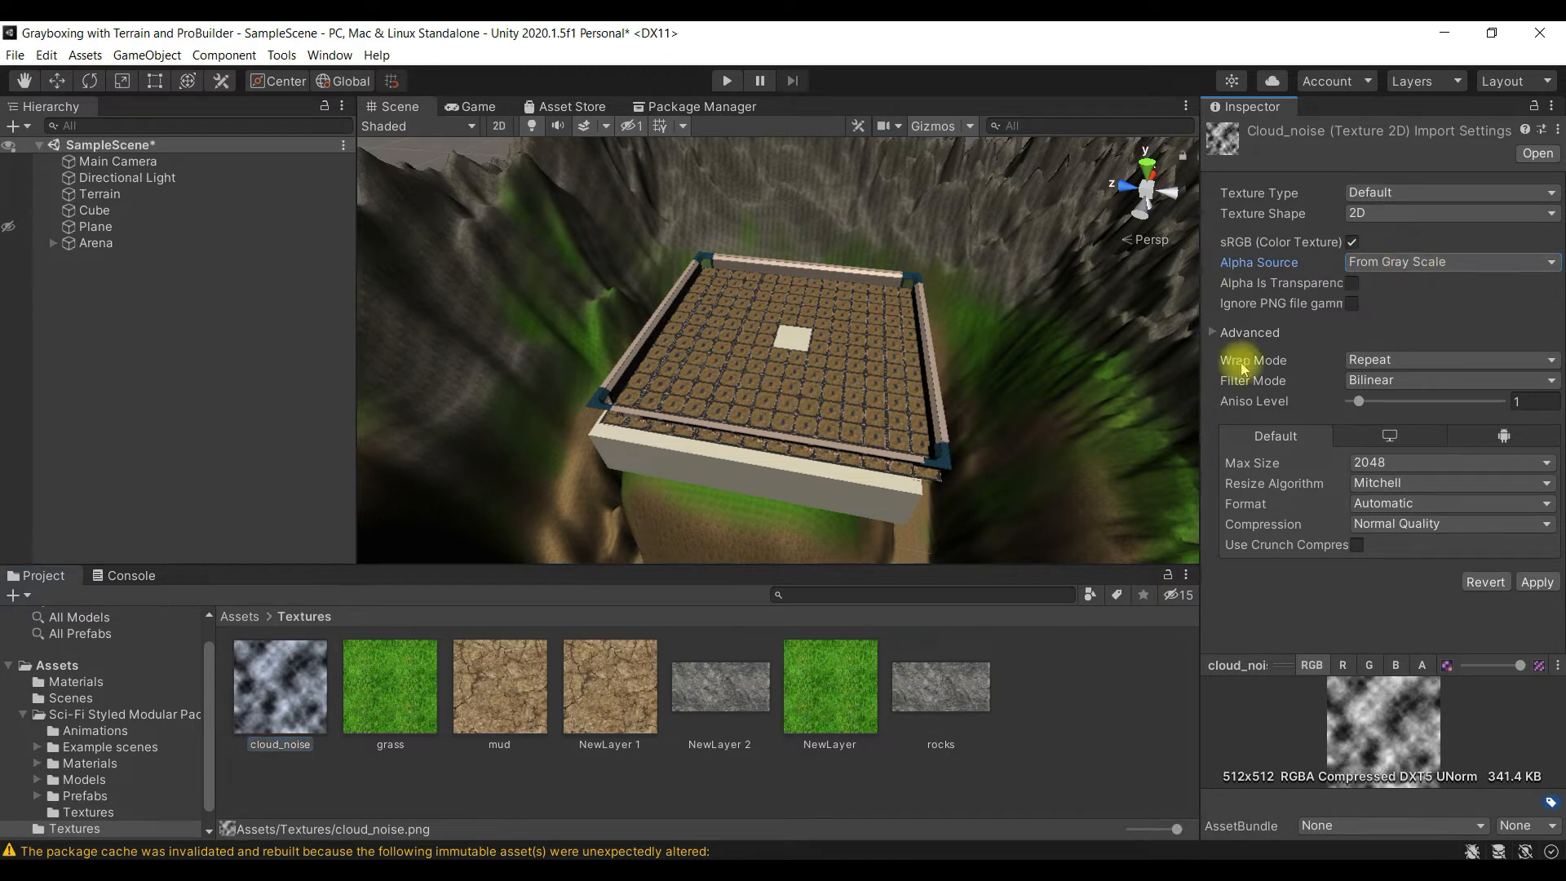
click(1538, 582)
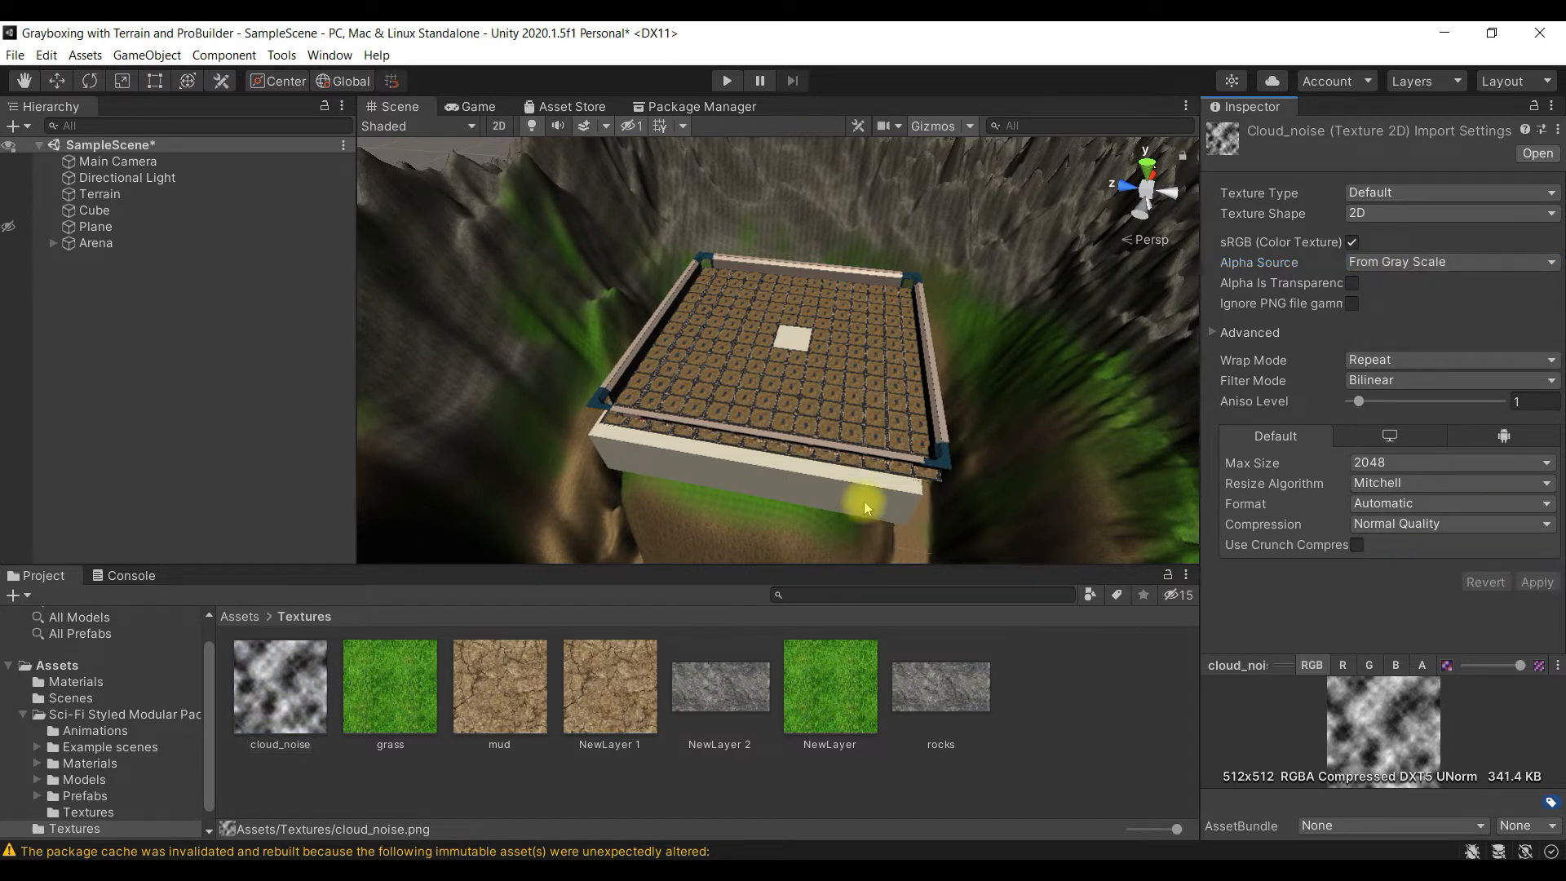
- Return to the noise_cloud material in Assets/Materials and set its render face to Both
click(239, 616)
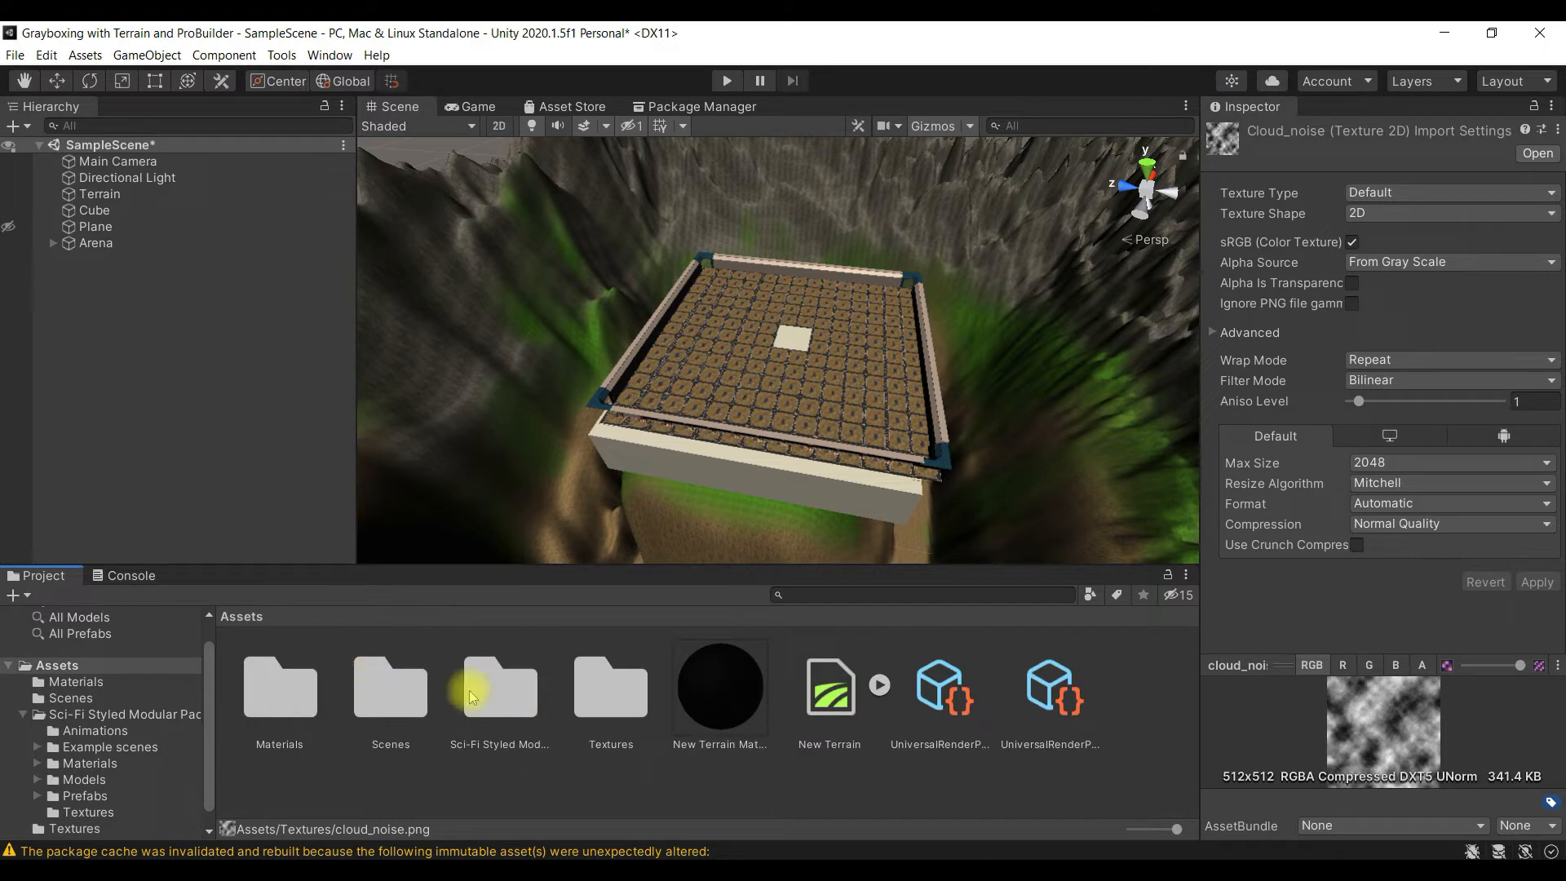
double_click(294, 689)
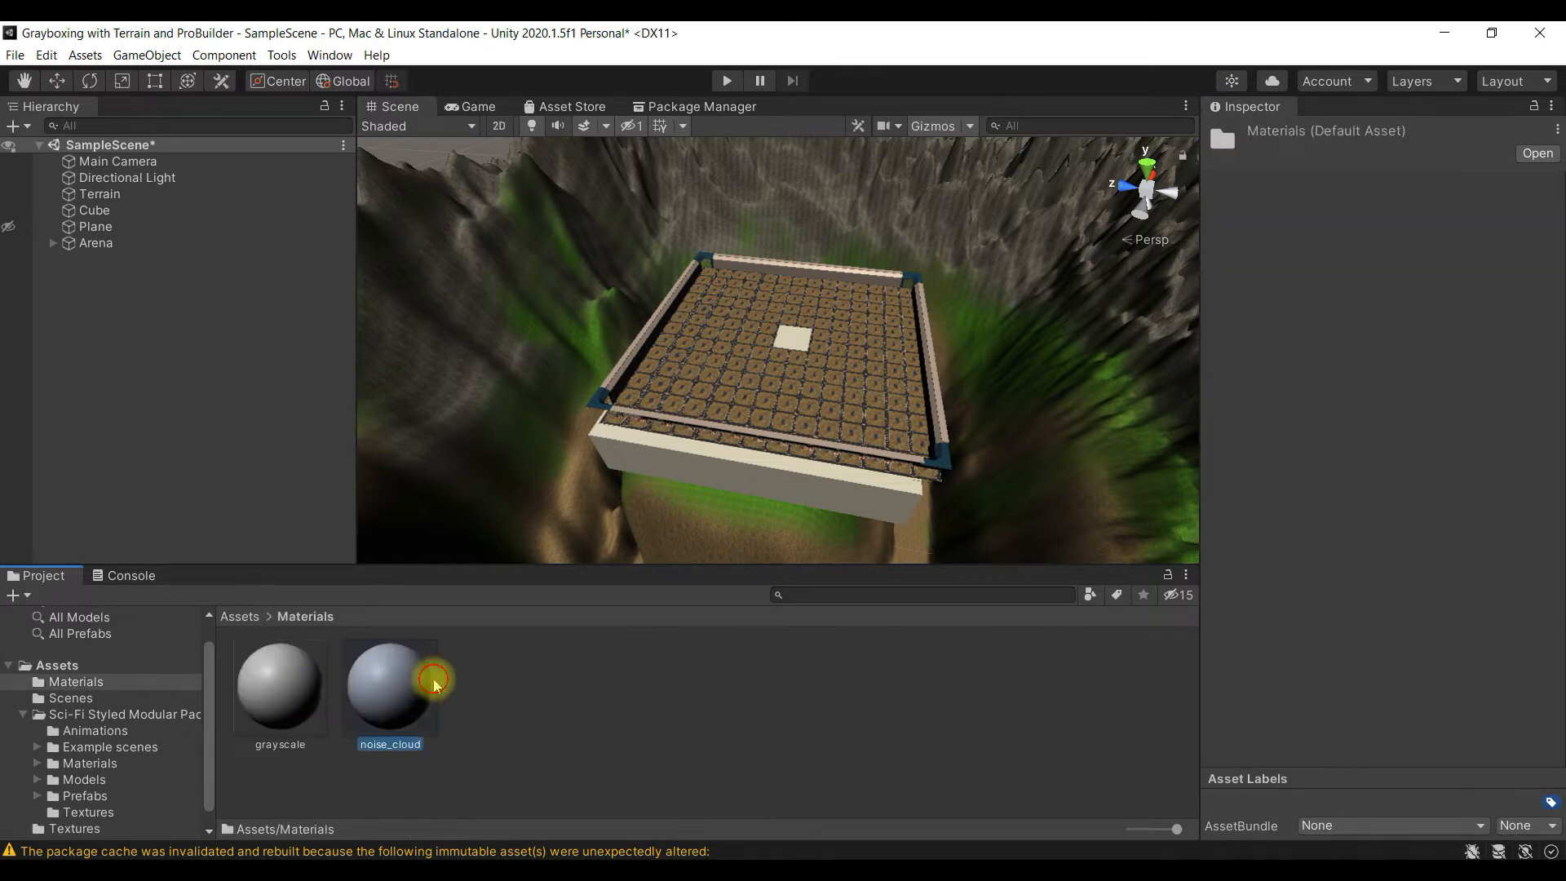
click(412, 681)
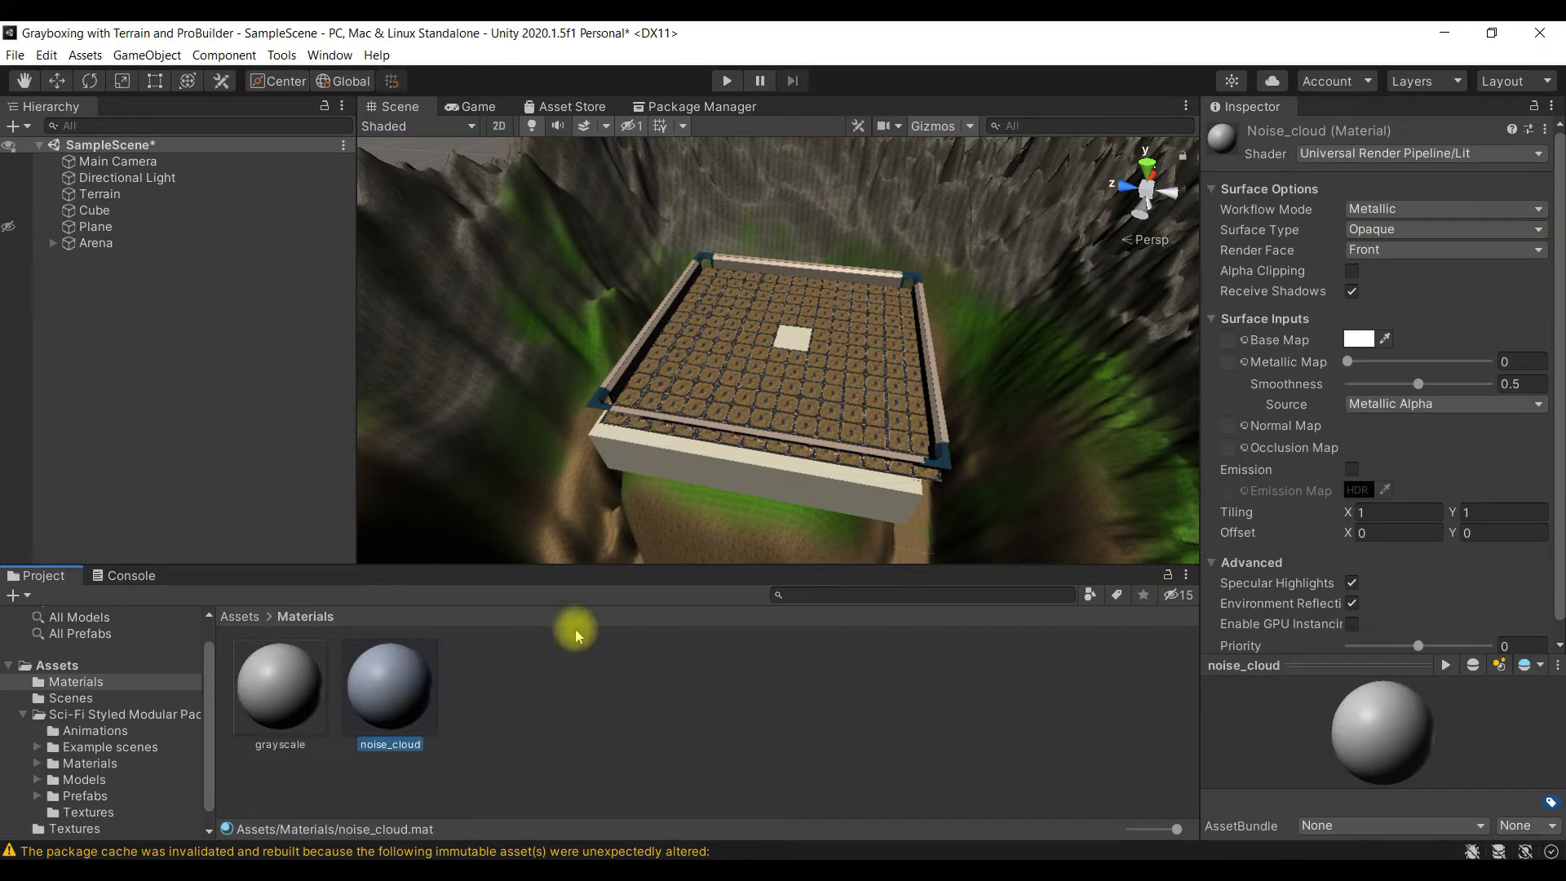
click(1383, 252)
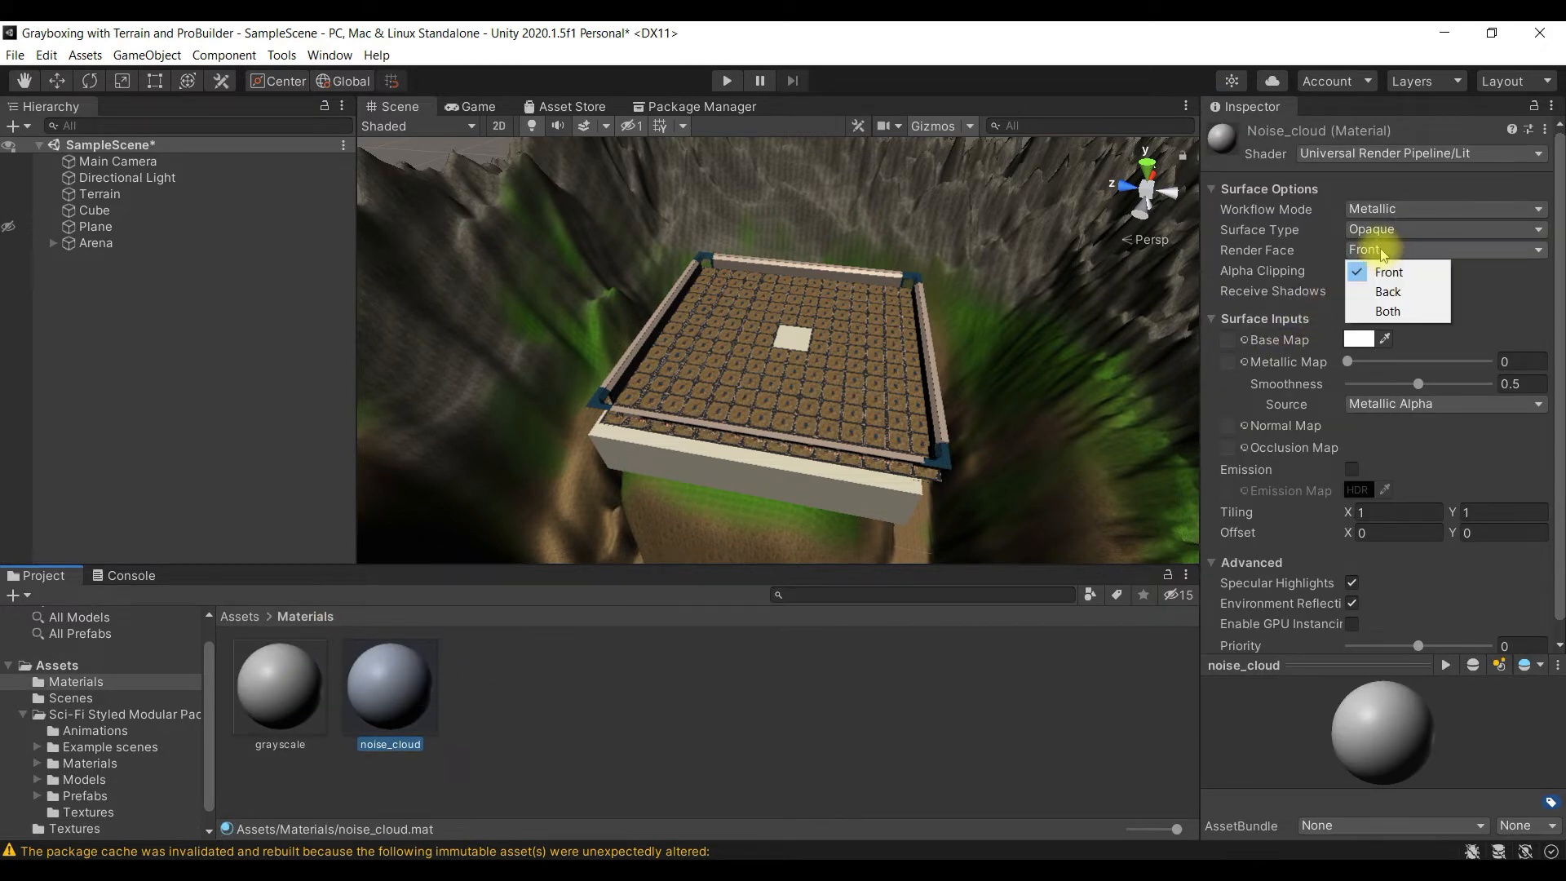
click(1404, 315)
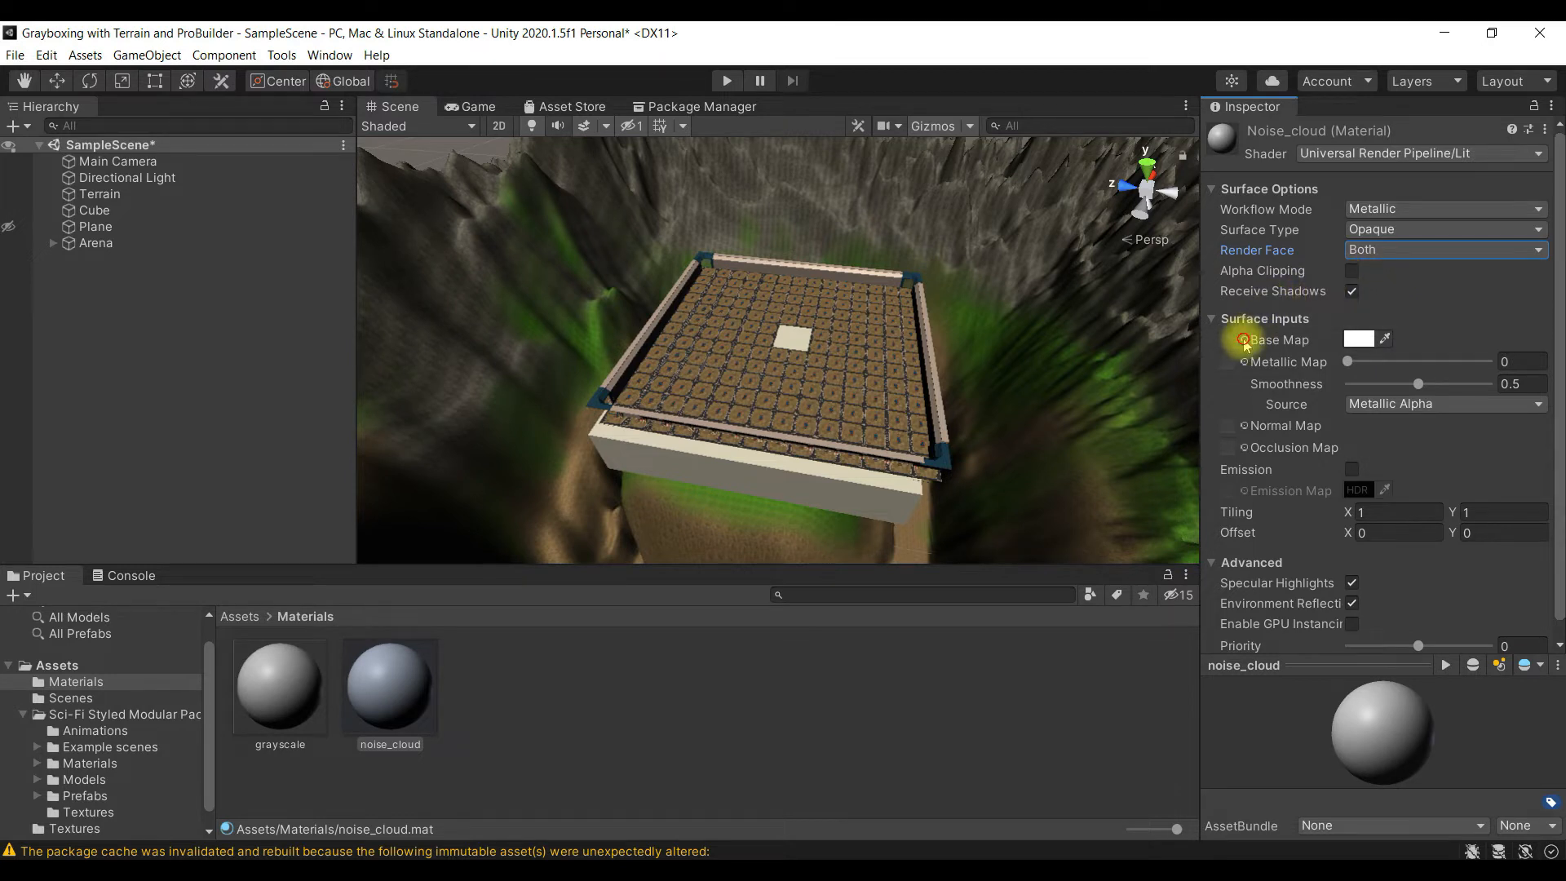
- Assign the cloud_noise texture as the noise_cloud material's base map and enable alpha clipping
click(1244, 339)
click(1433, 321)
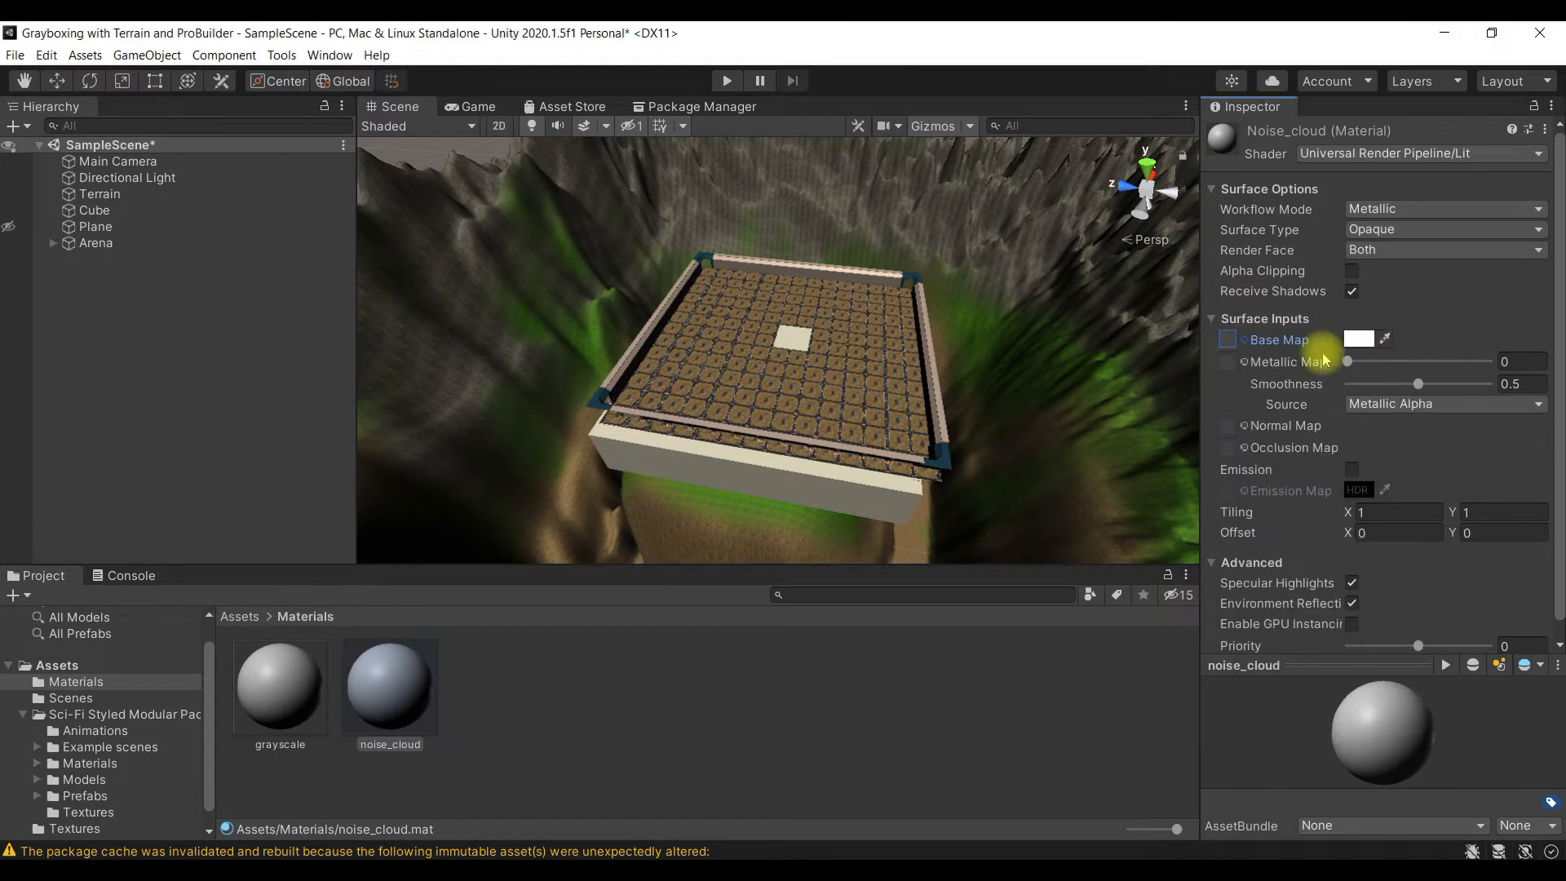
click(1232, 339)
click(1234, 341)
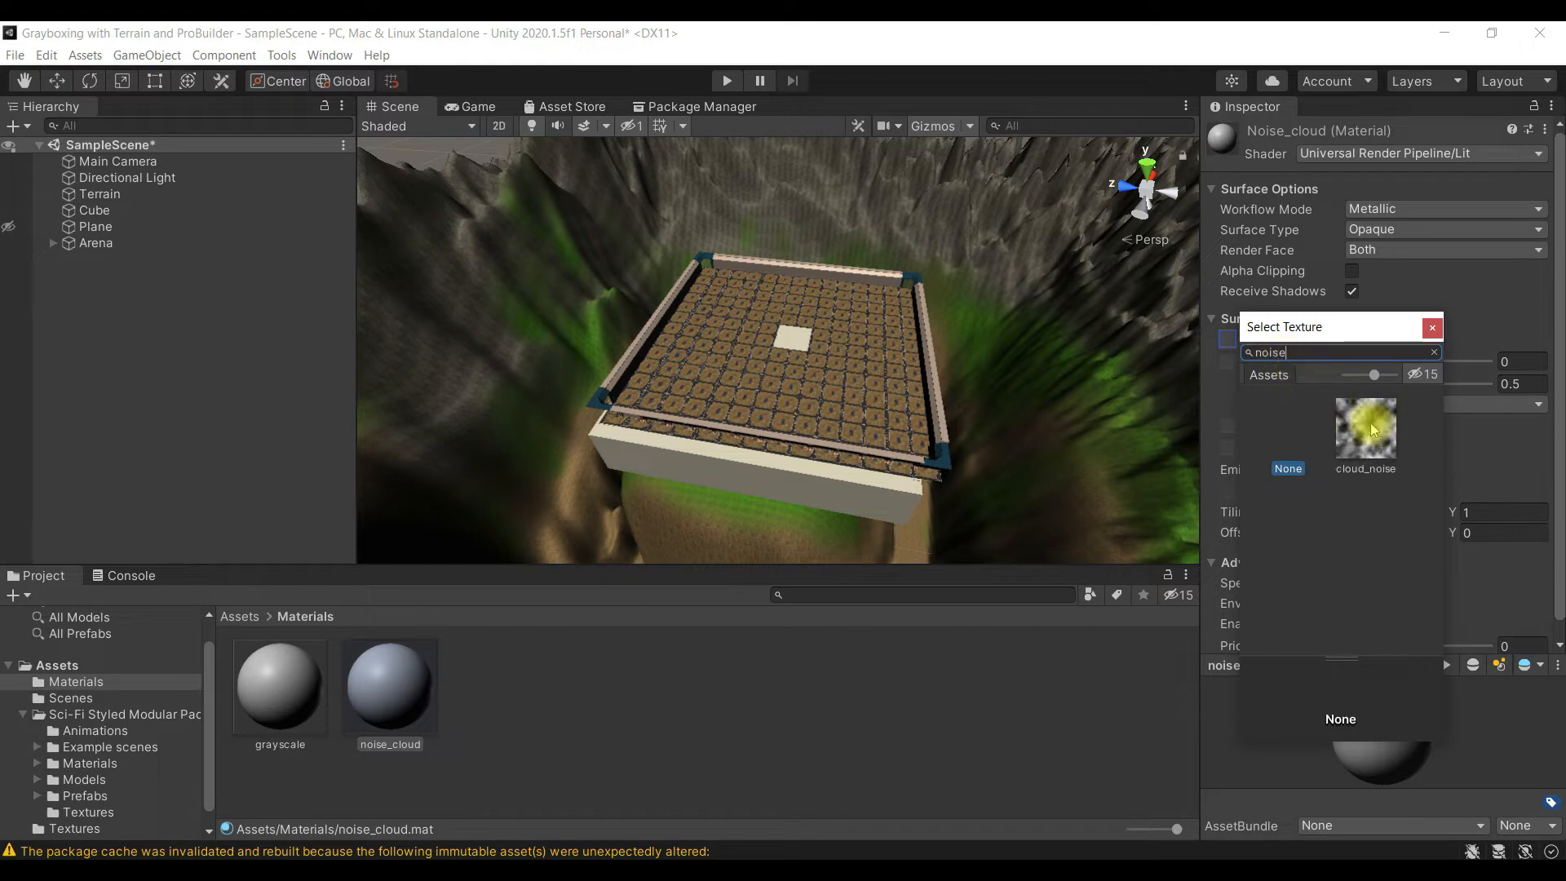
click(1364, 422)
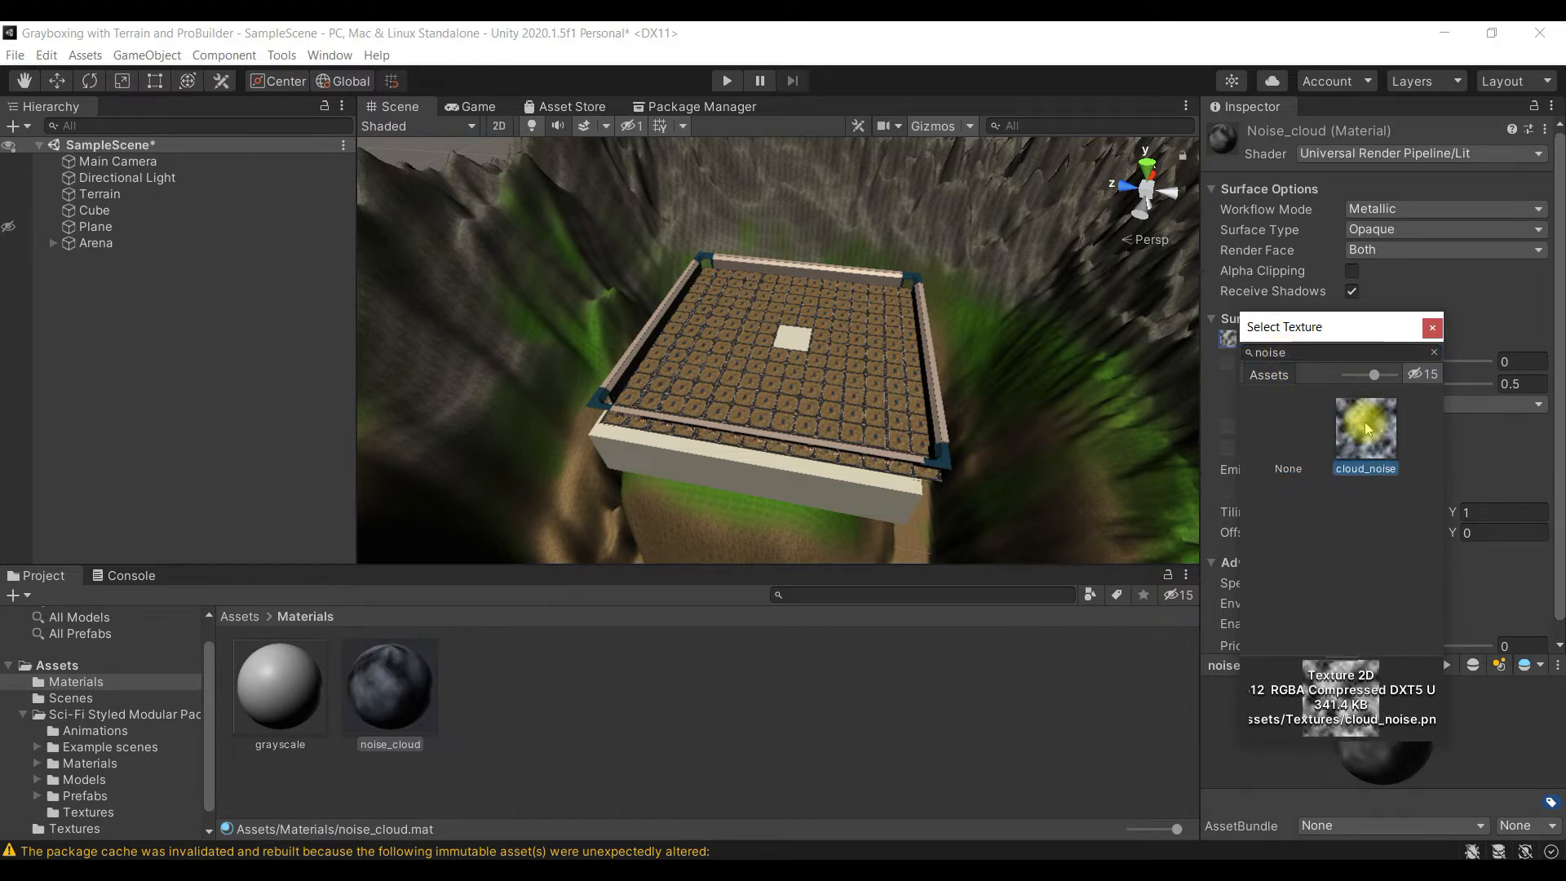
double_click(1364, 423)
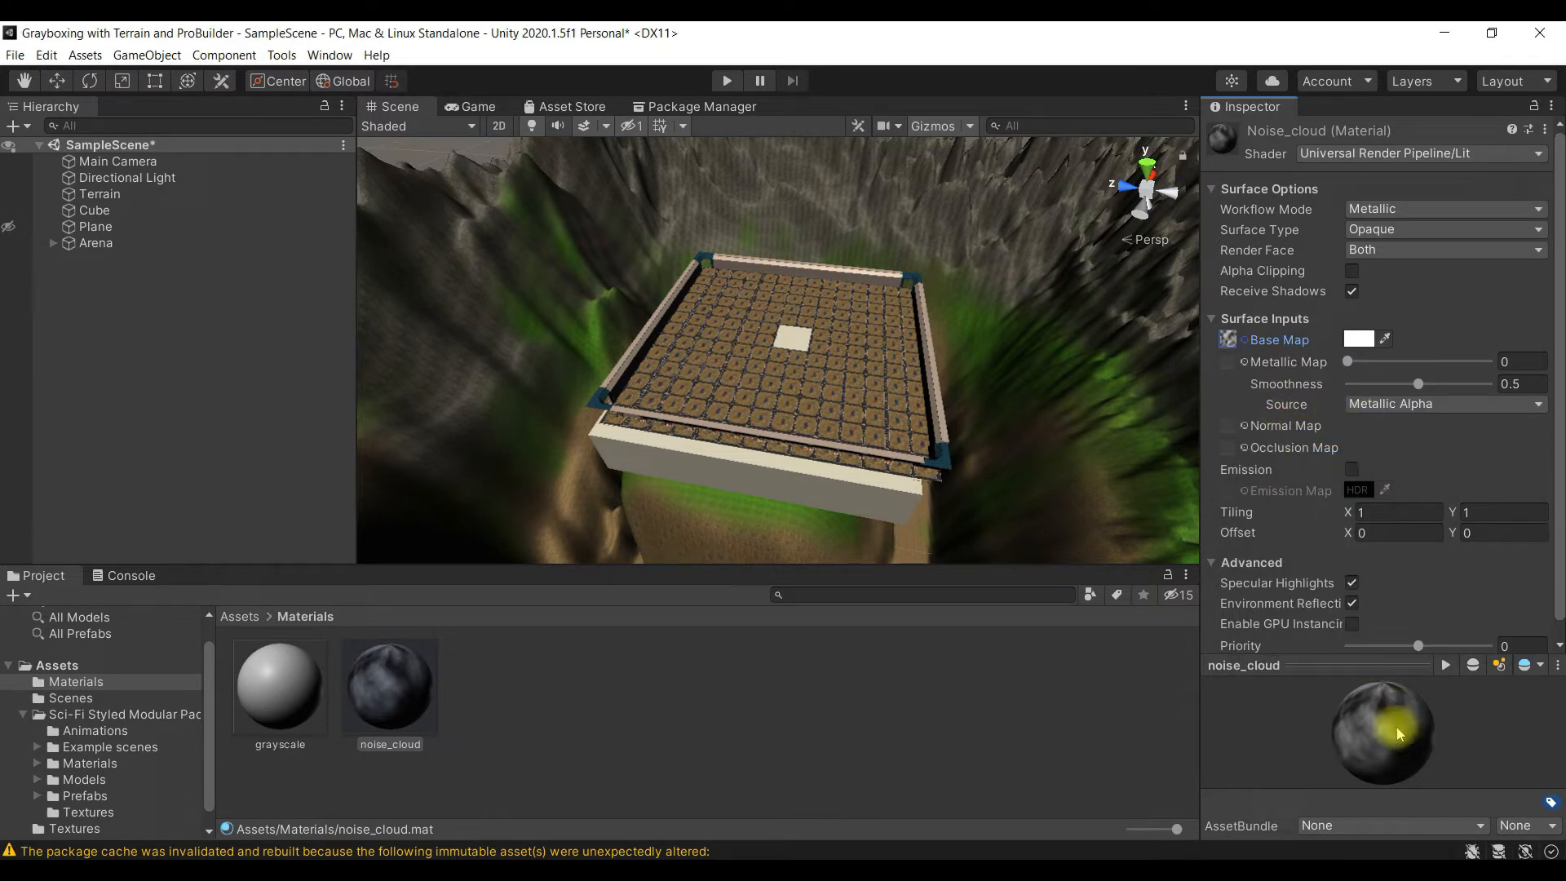
click(1352, 272)
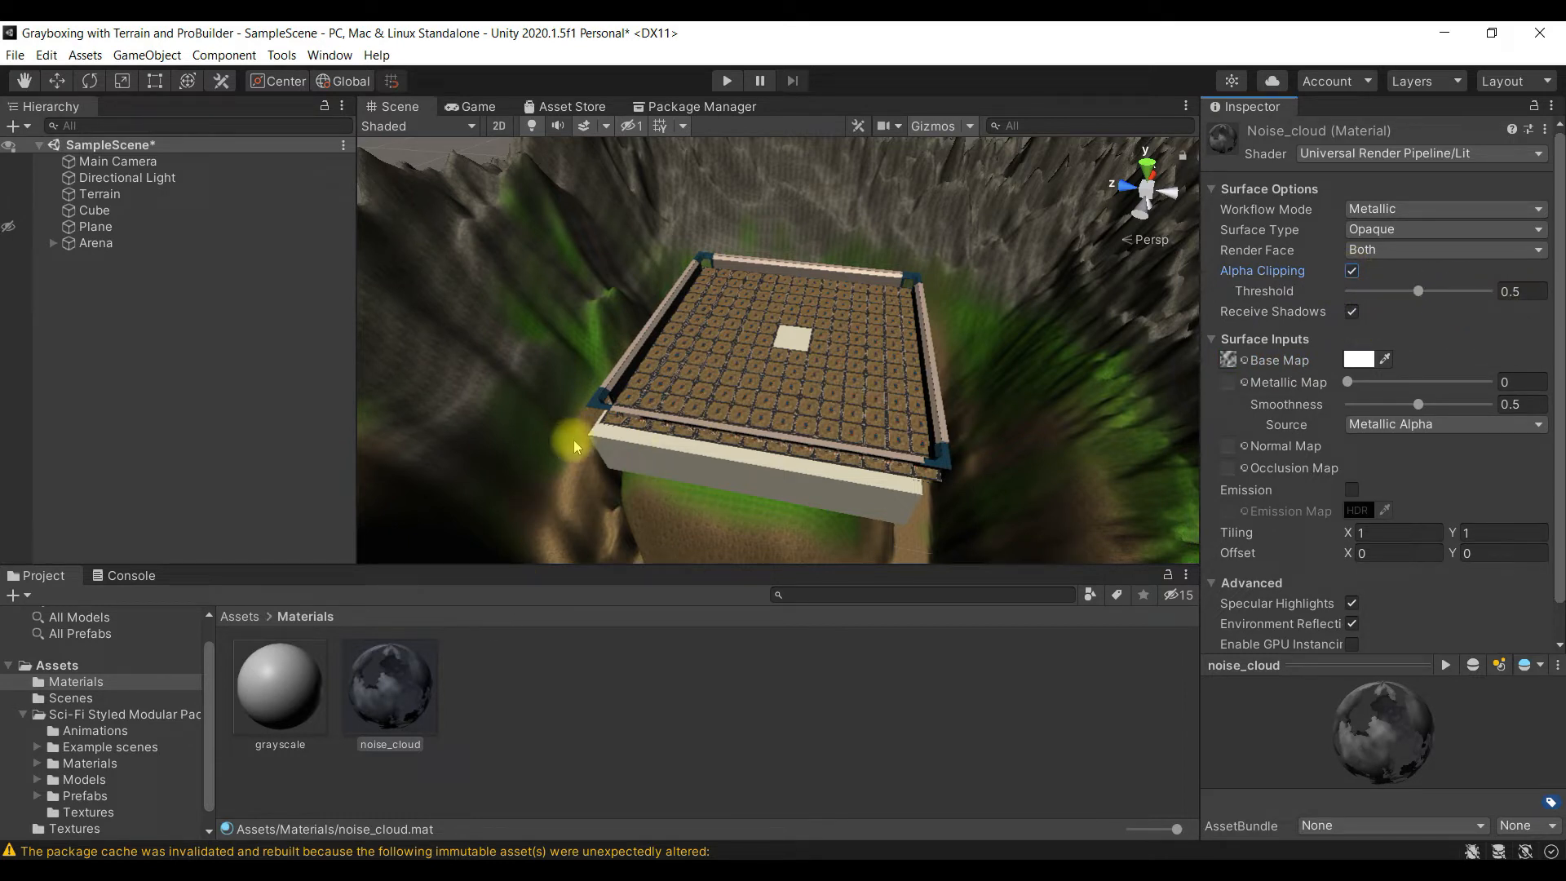
- Add a new cube to the scene and raise it above the arena floor to a Y position of 63.7
scroll(640, 459, down, 4)
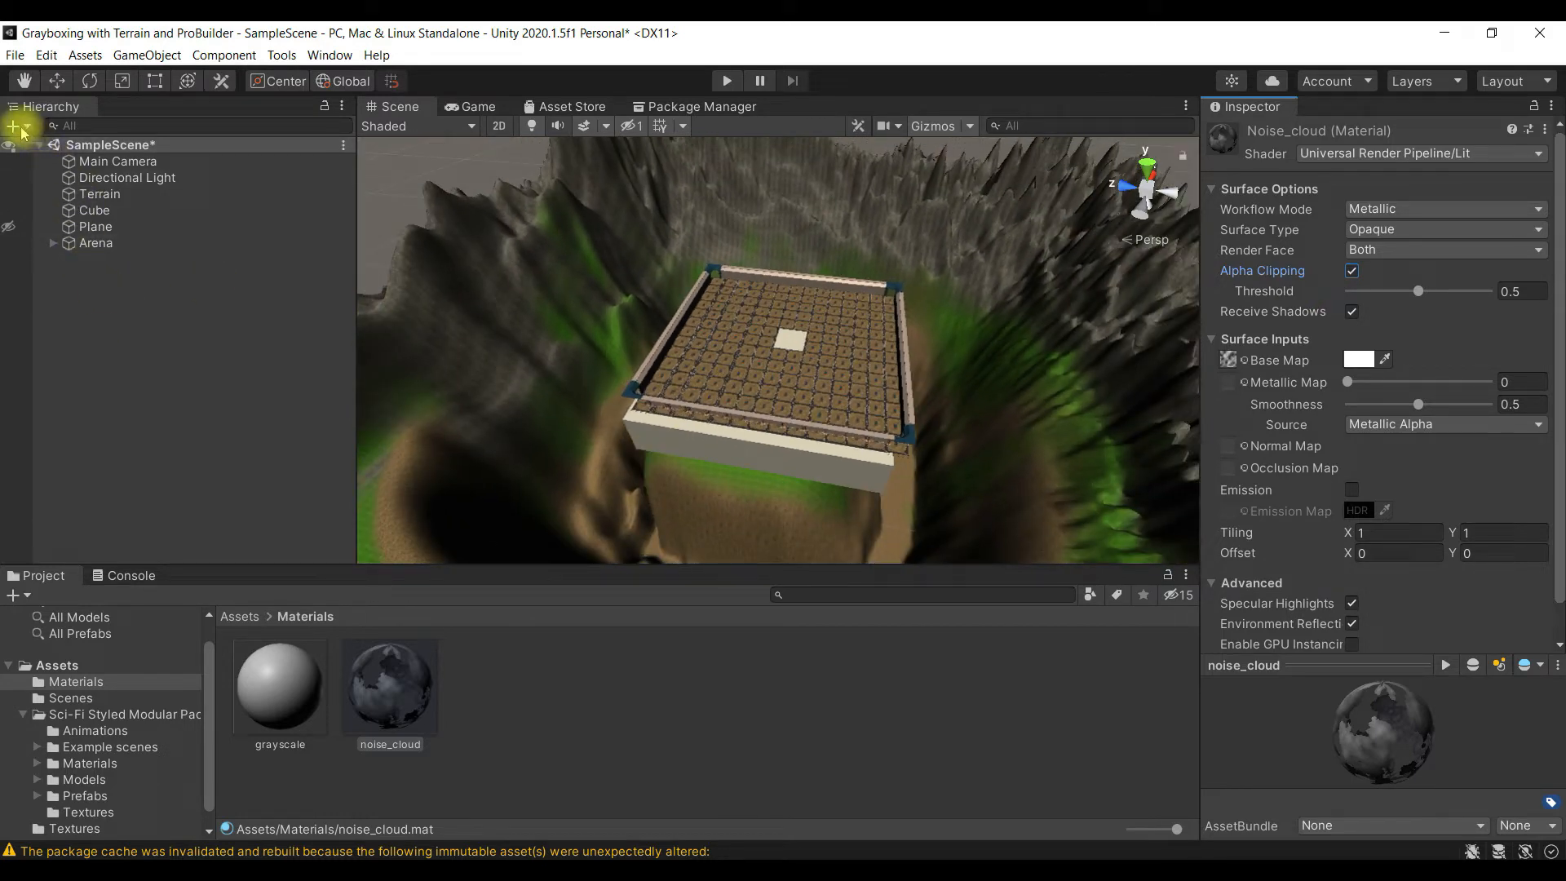
right_click(92, 298)
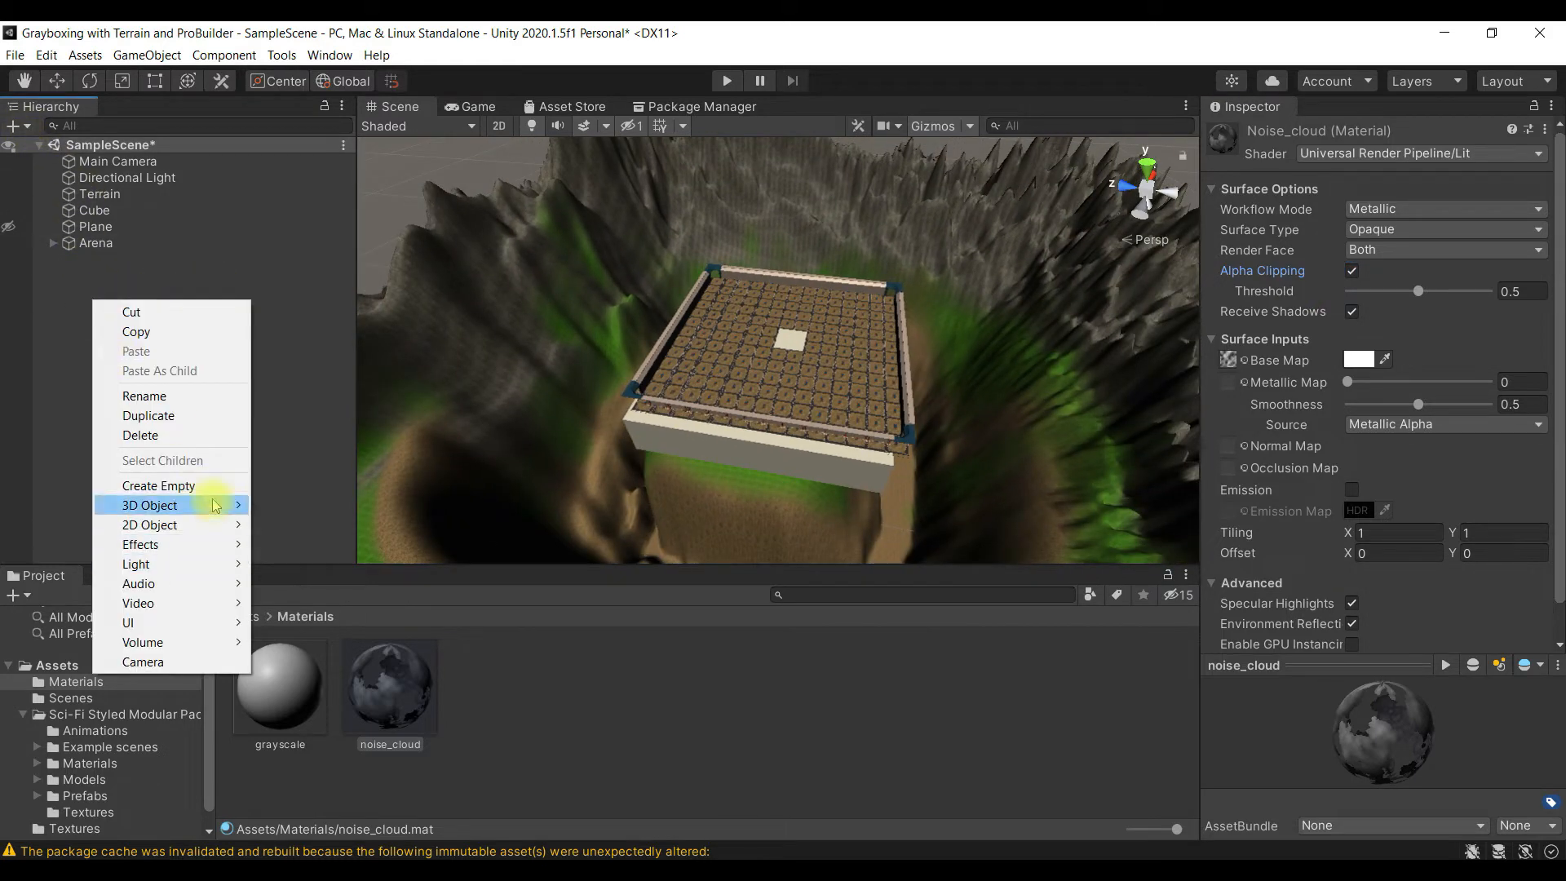
mouse_move(216, 506)
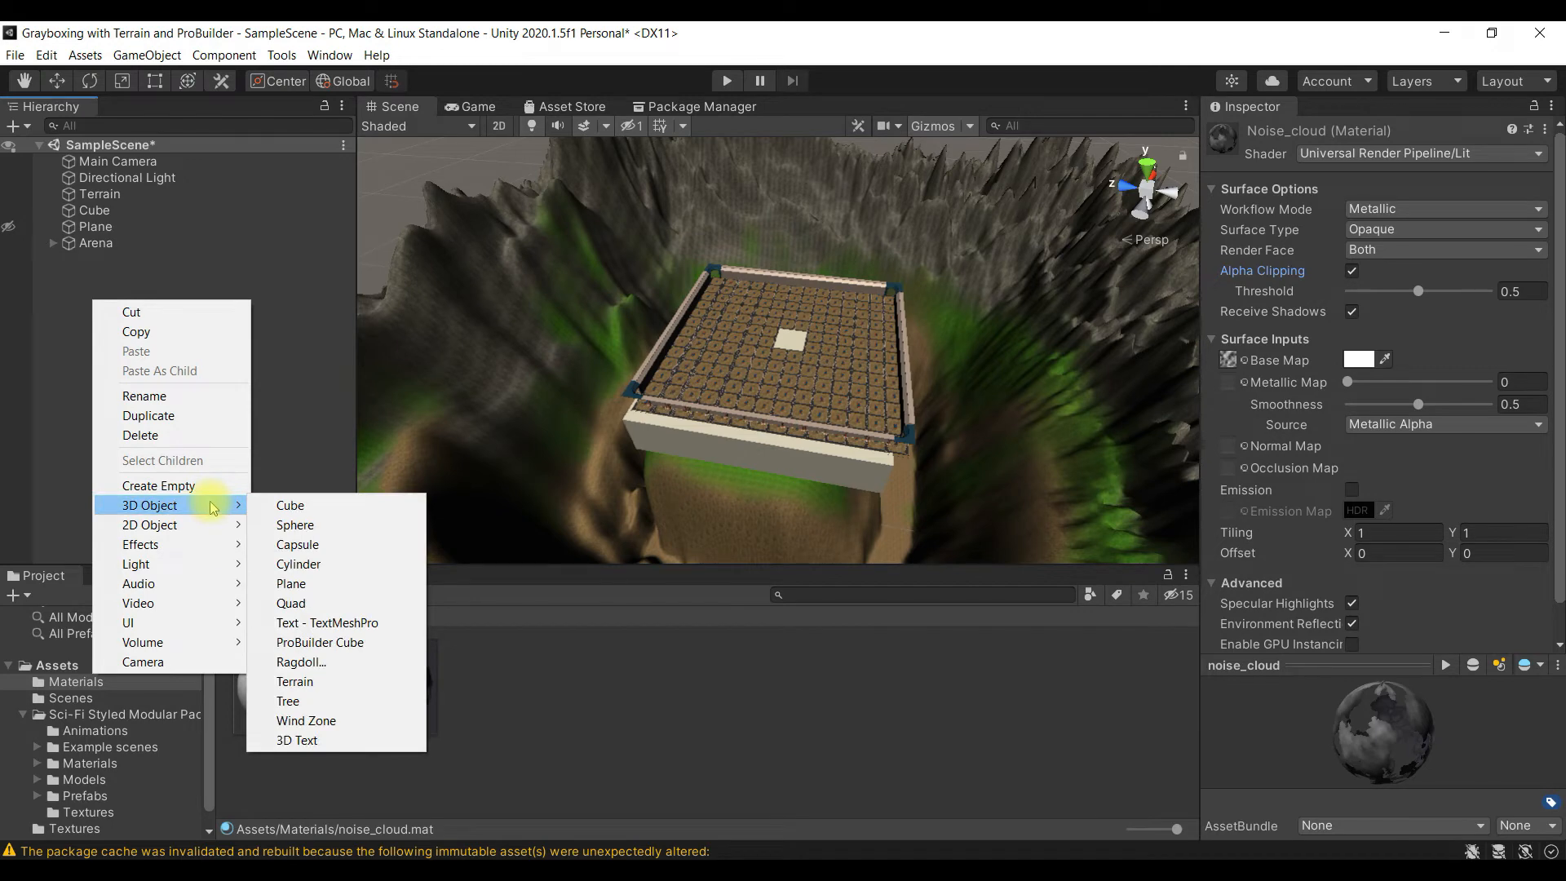
click(270, 509)
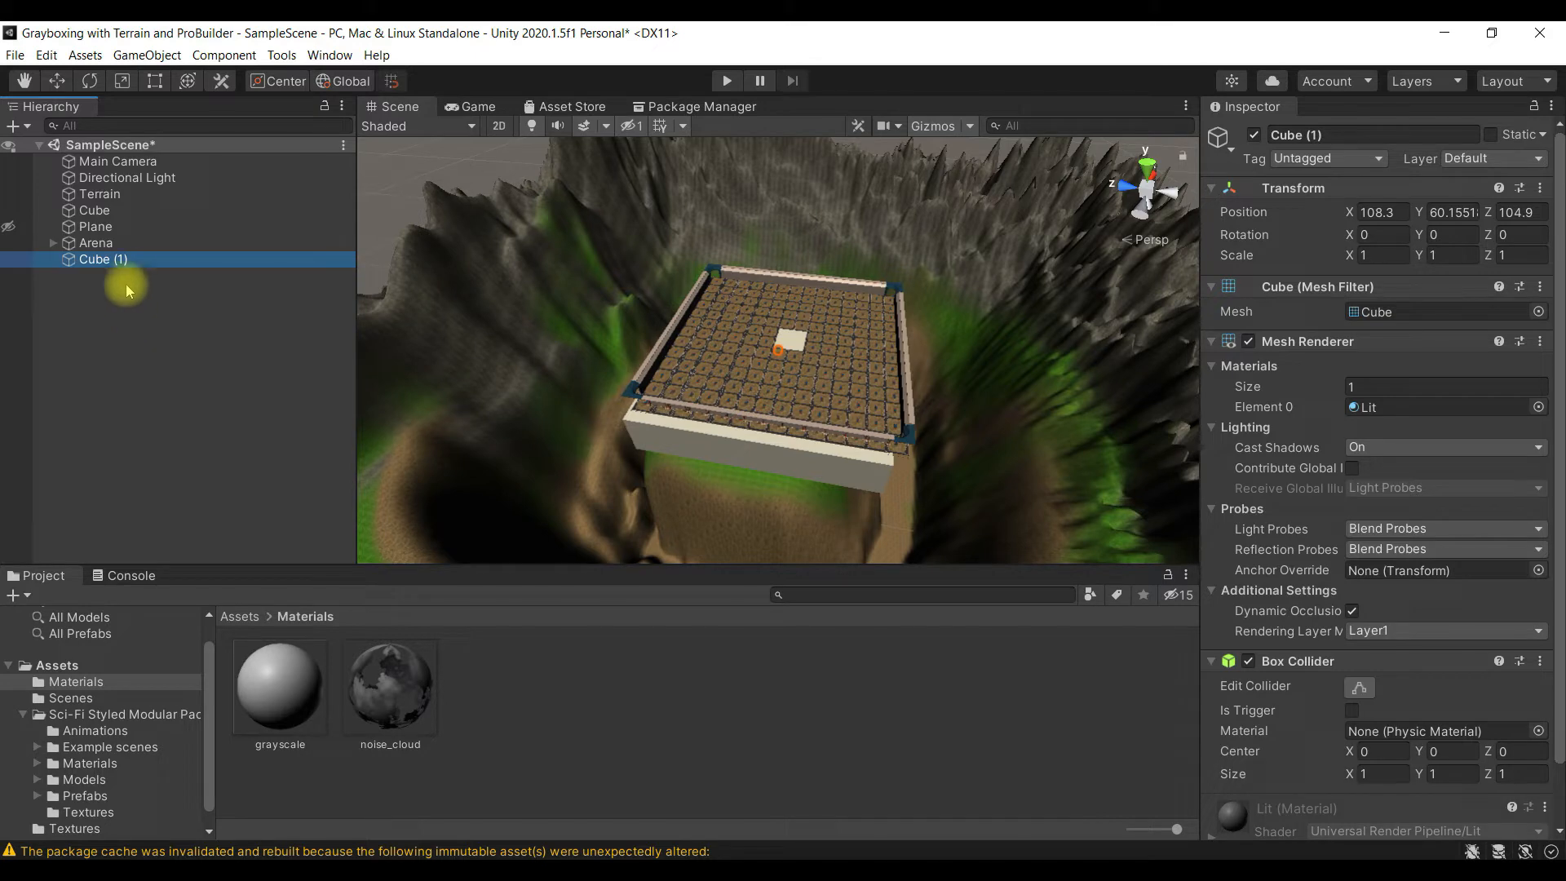
double_click(138, 260)
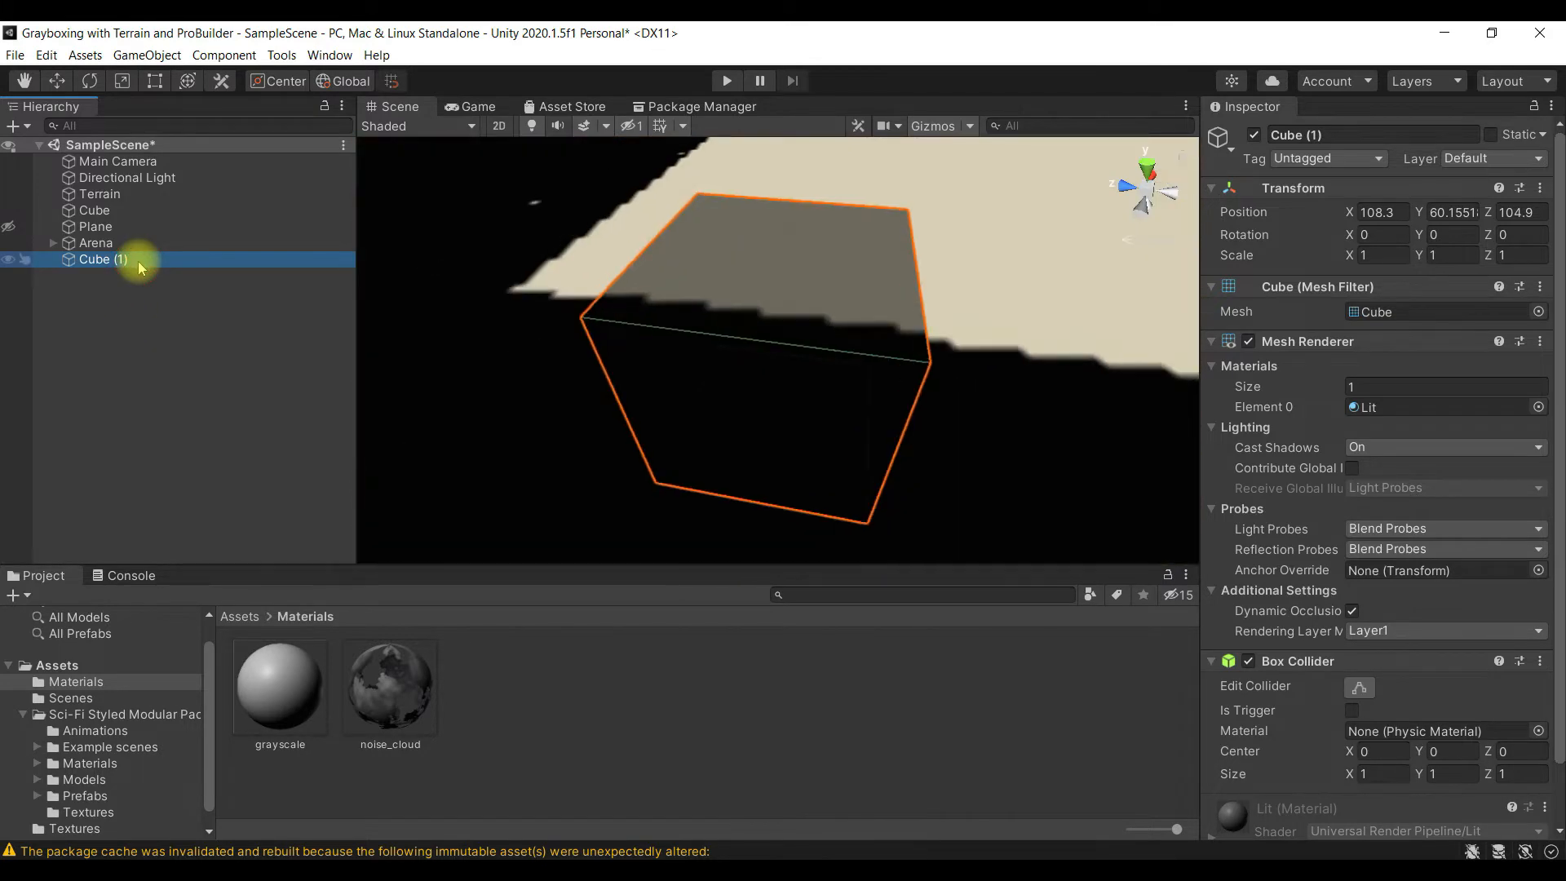
scroll(771, 355, down, 10)
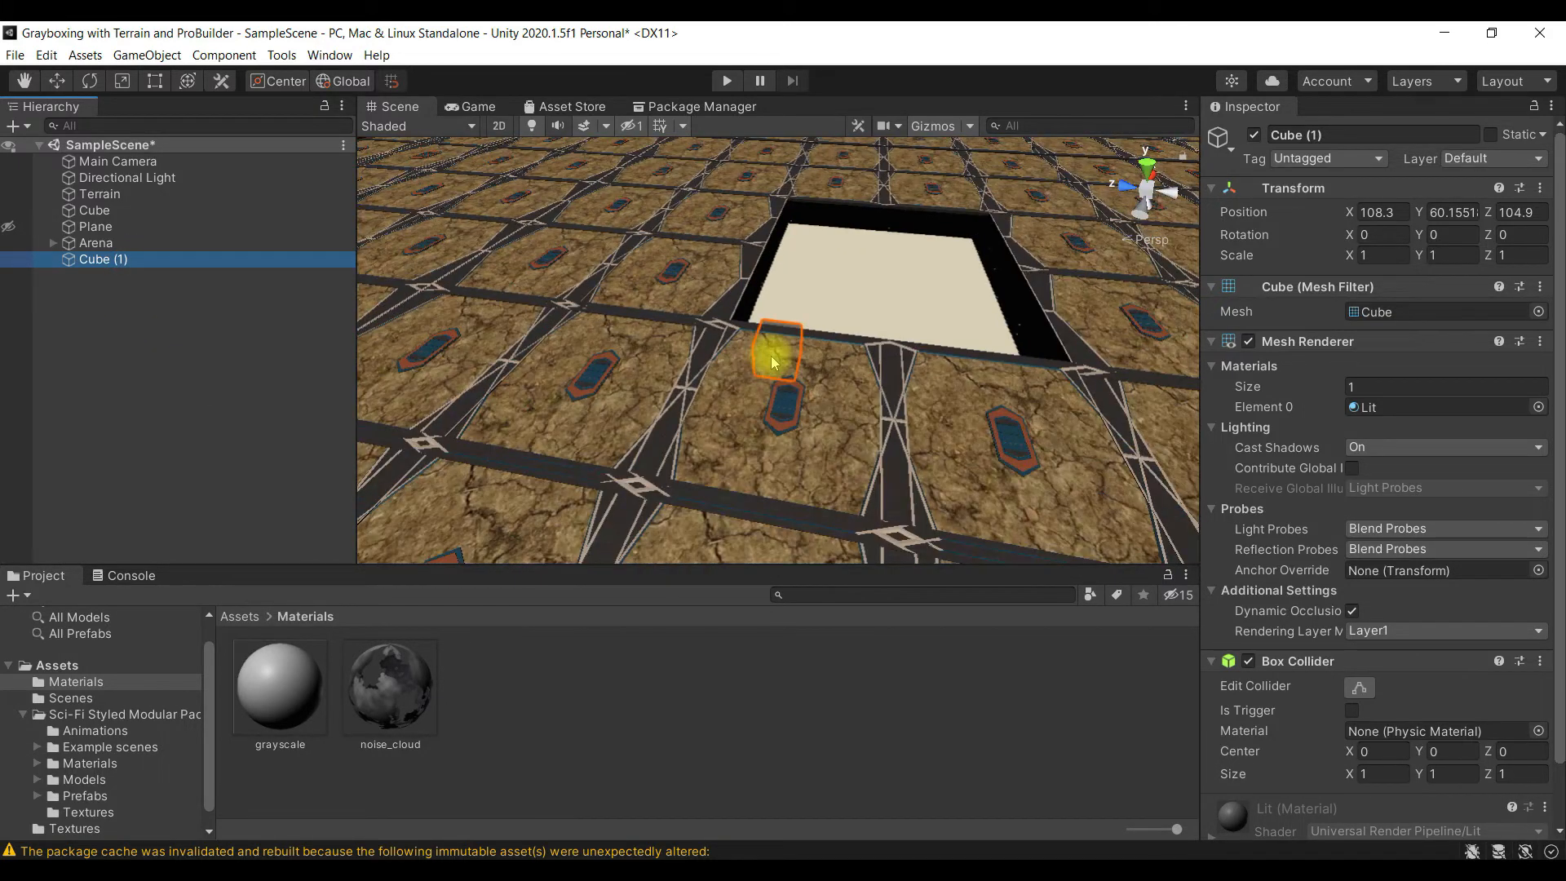
key(w)
drag(779, 285, 775, 151)
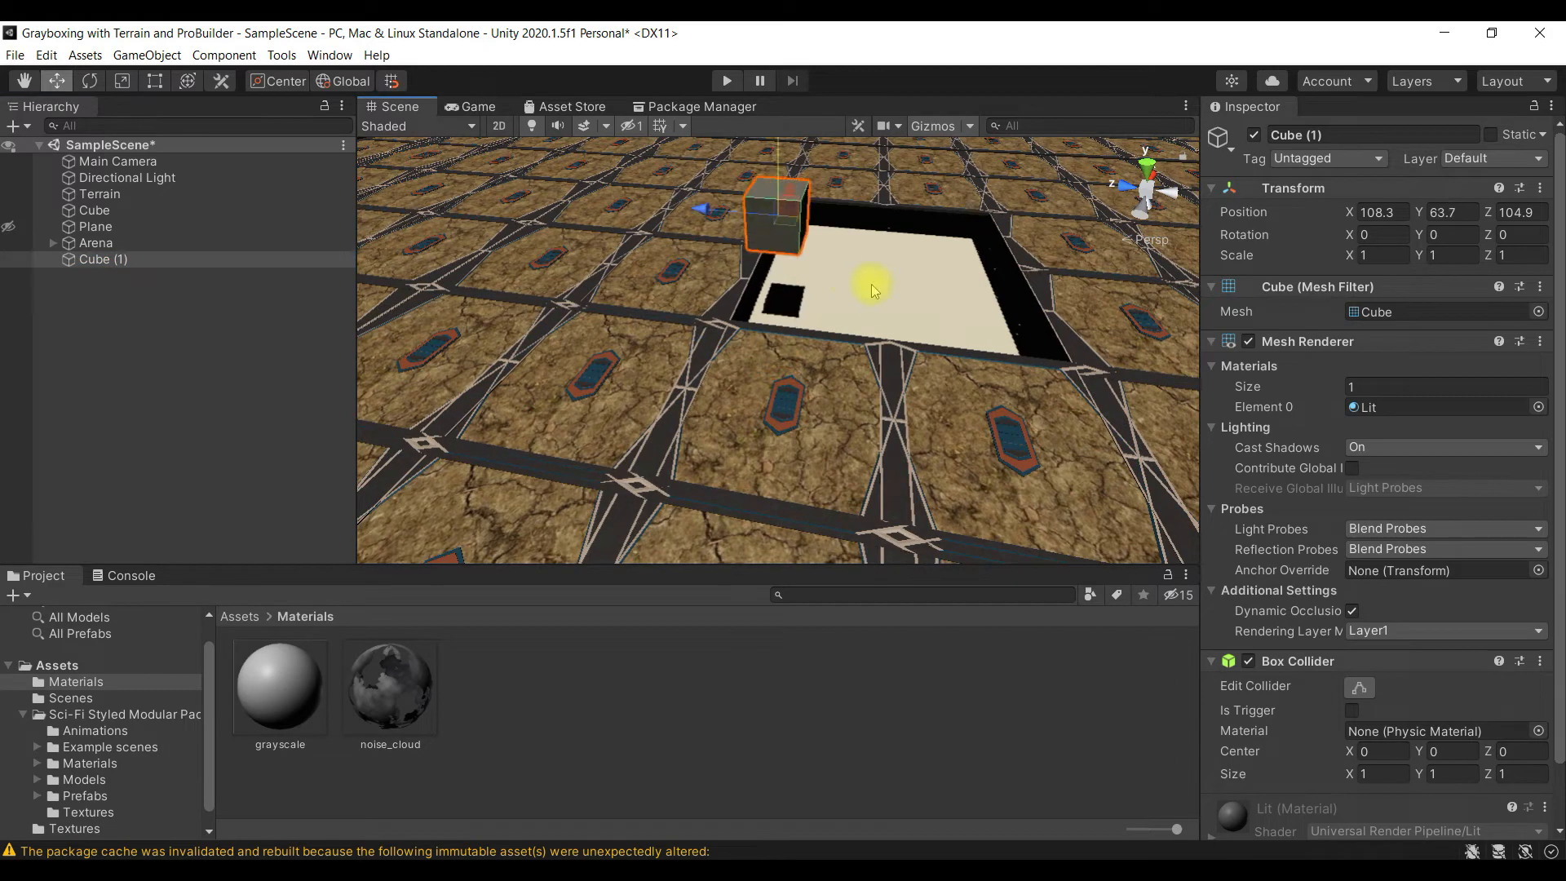
- Reposition the new cube above the pit in the arena floor at X 111.46, Y 65.6, Z 102.5
scroll(884, 290, down, 1)
scroll(886, 292, down, 3)
scroll(838, 244, up, 7)
scroll(833, 242, down, 9)
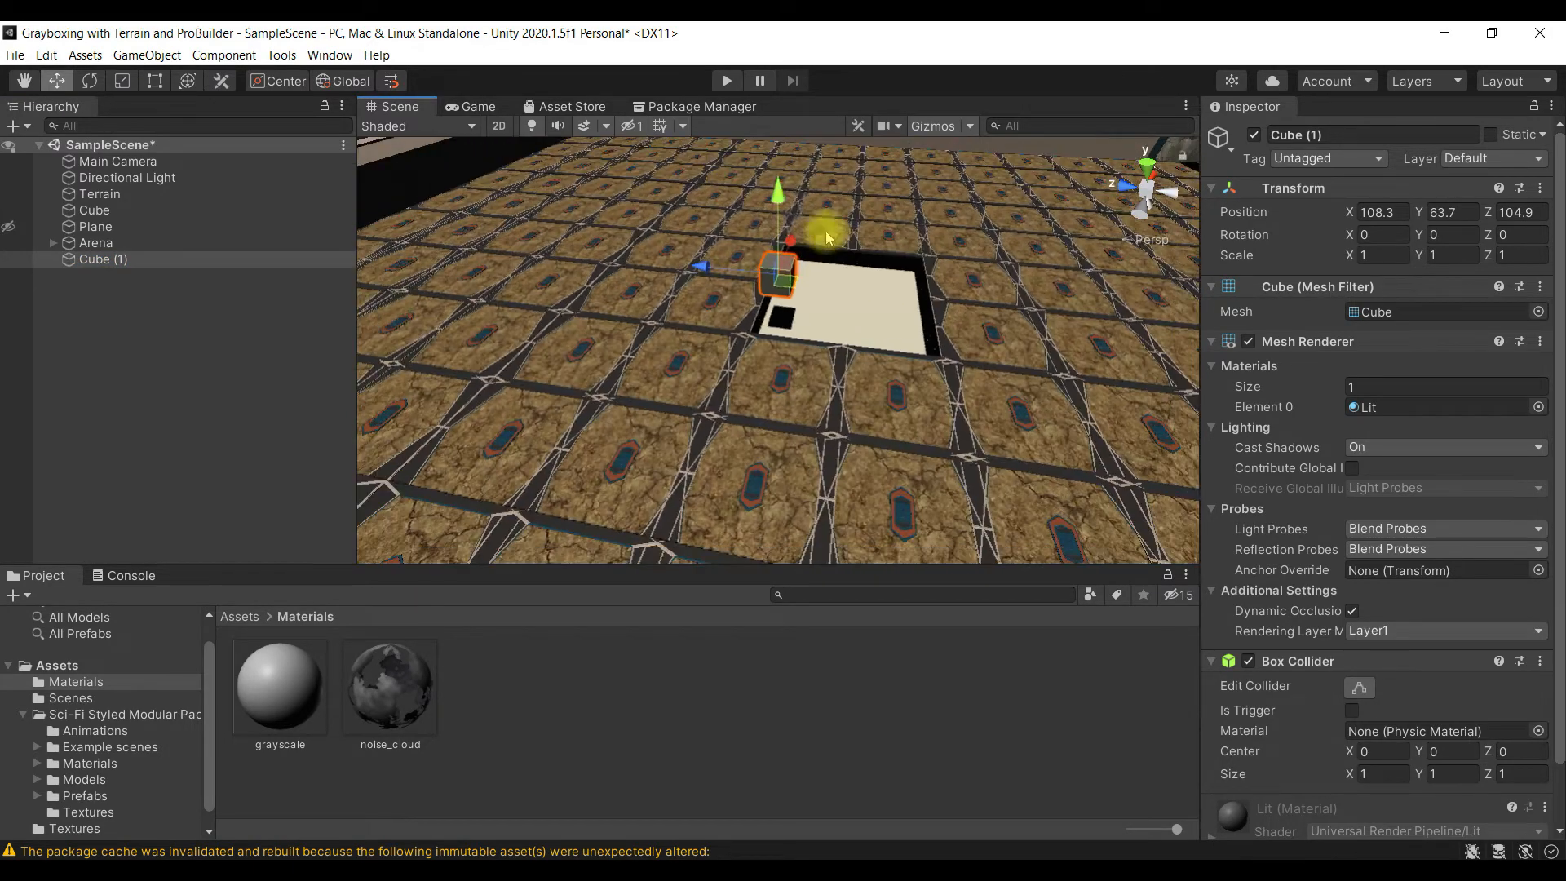
drag(776, 194, 777, 140)
scroll(865, 310, down, 5)
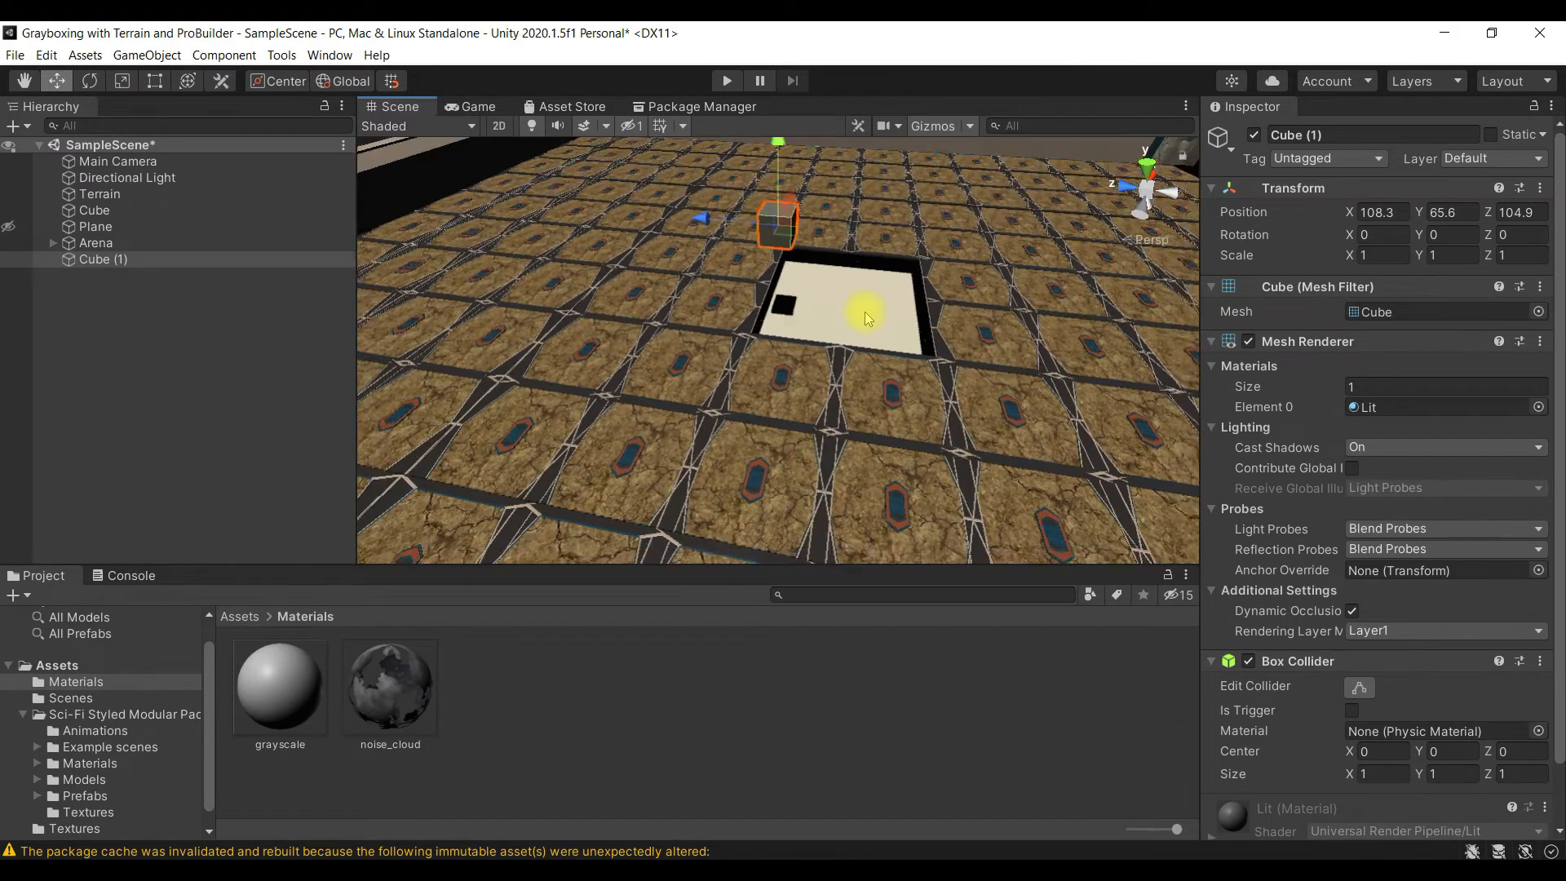
drag(696, 252, 755, 254)
alt+drag(917, 291, 587, 244)
drag(744, 221, 794, 203)
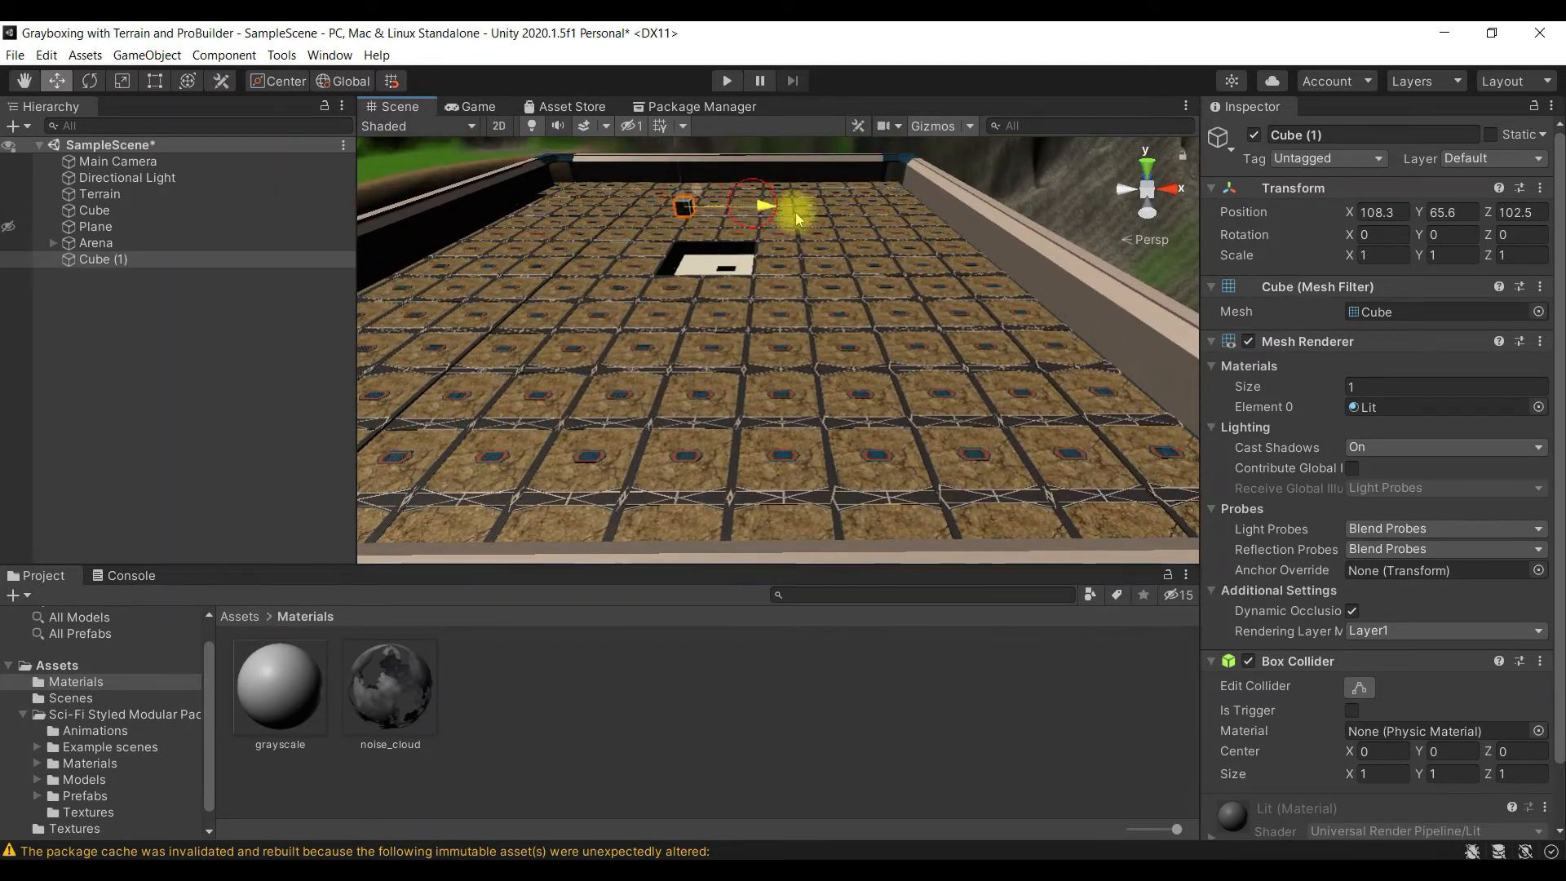
alt+drag(826, 339, 734, 281)
right_drag(734, 282, 245, 260)
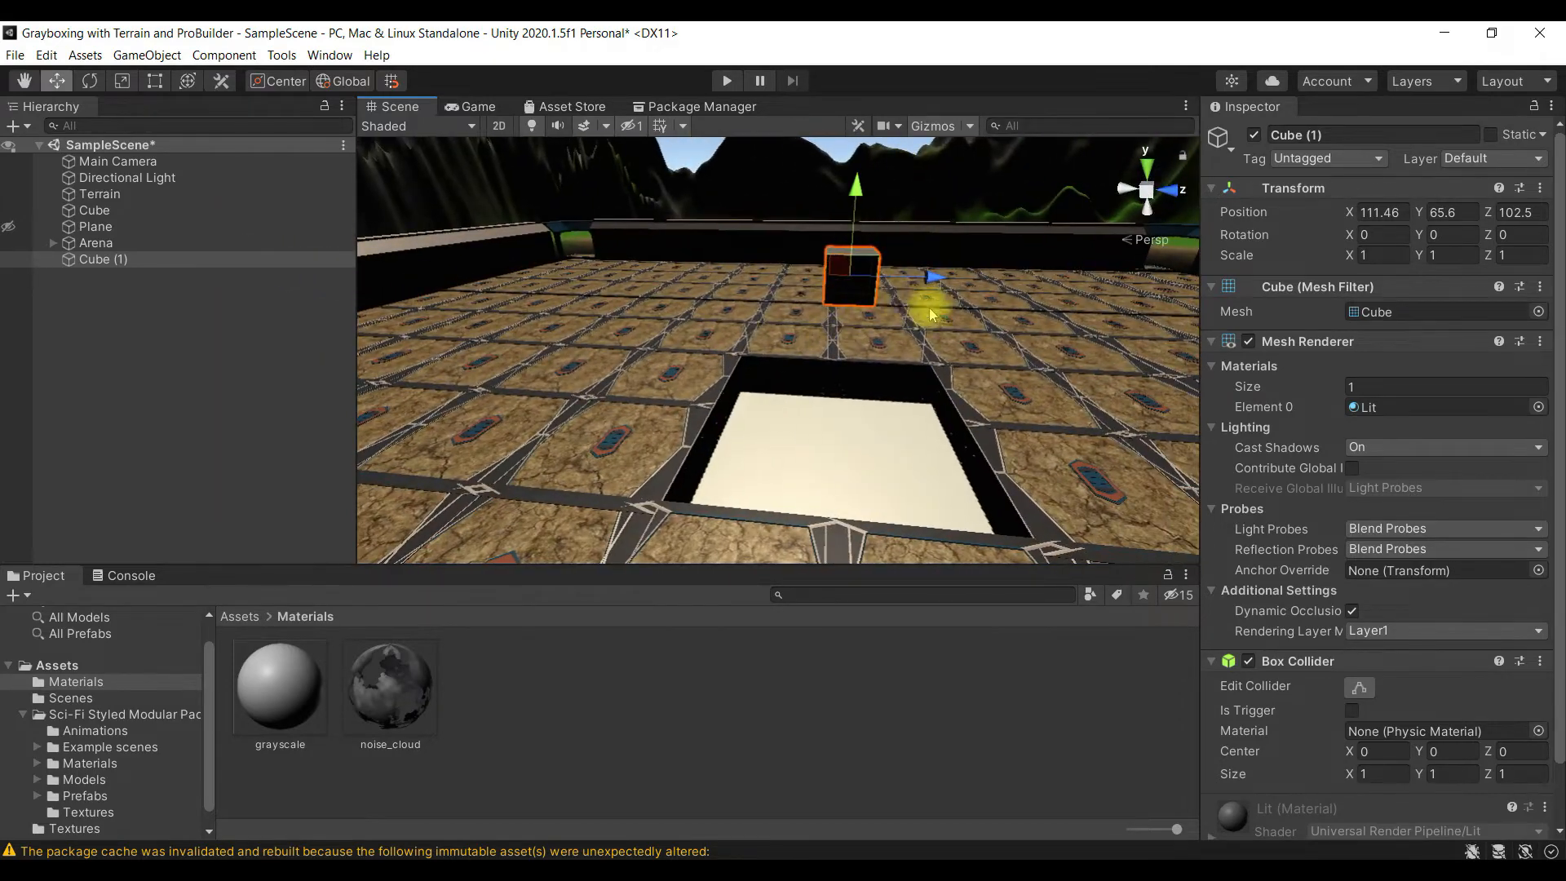
- Apply the noise_cloud material to the new cube above the arena floor
alt+drag(968, 373, 1095, 389)
click(1053, 379)
scroll(977, 372, up, 3)
click(897, 188)
scroll(1034, 437, down, 5)
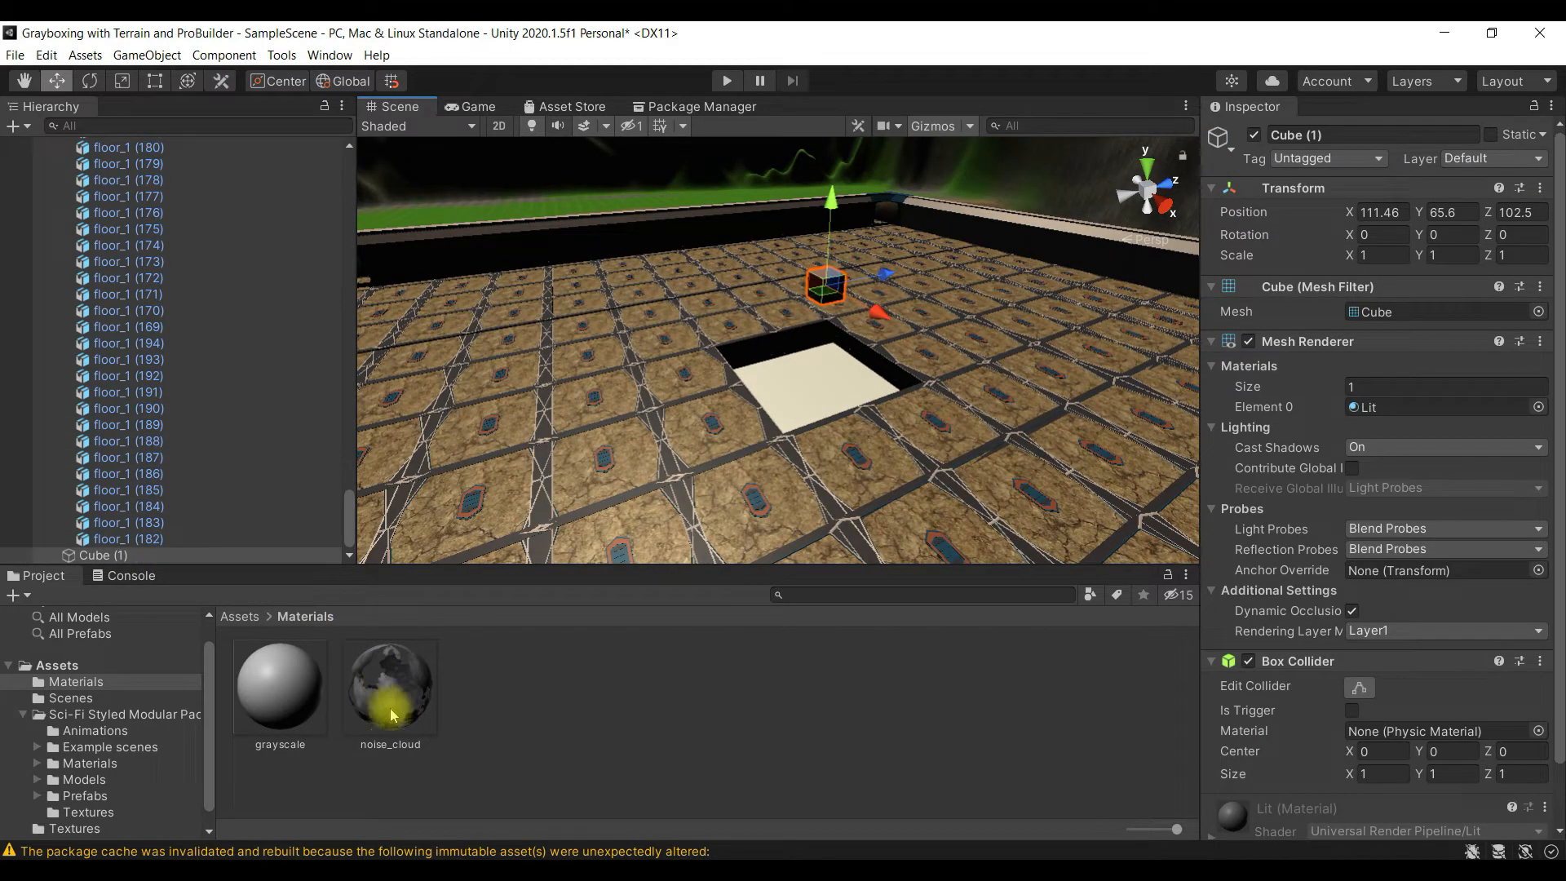
scroll(1385, 639, down, 2)
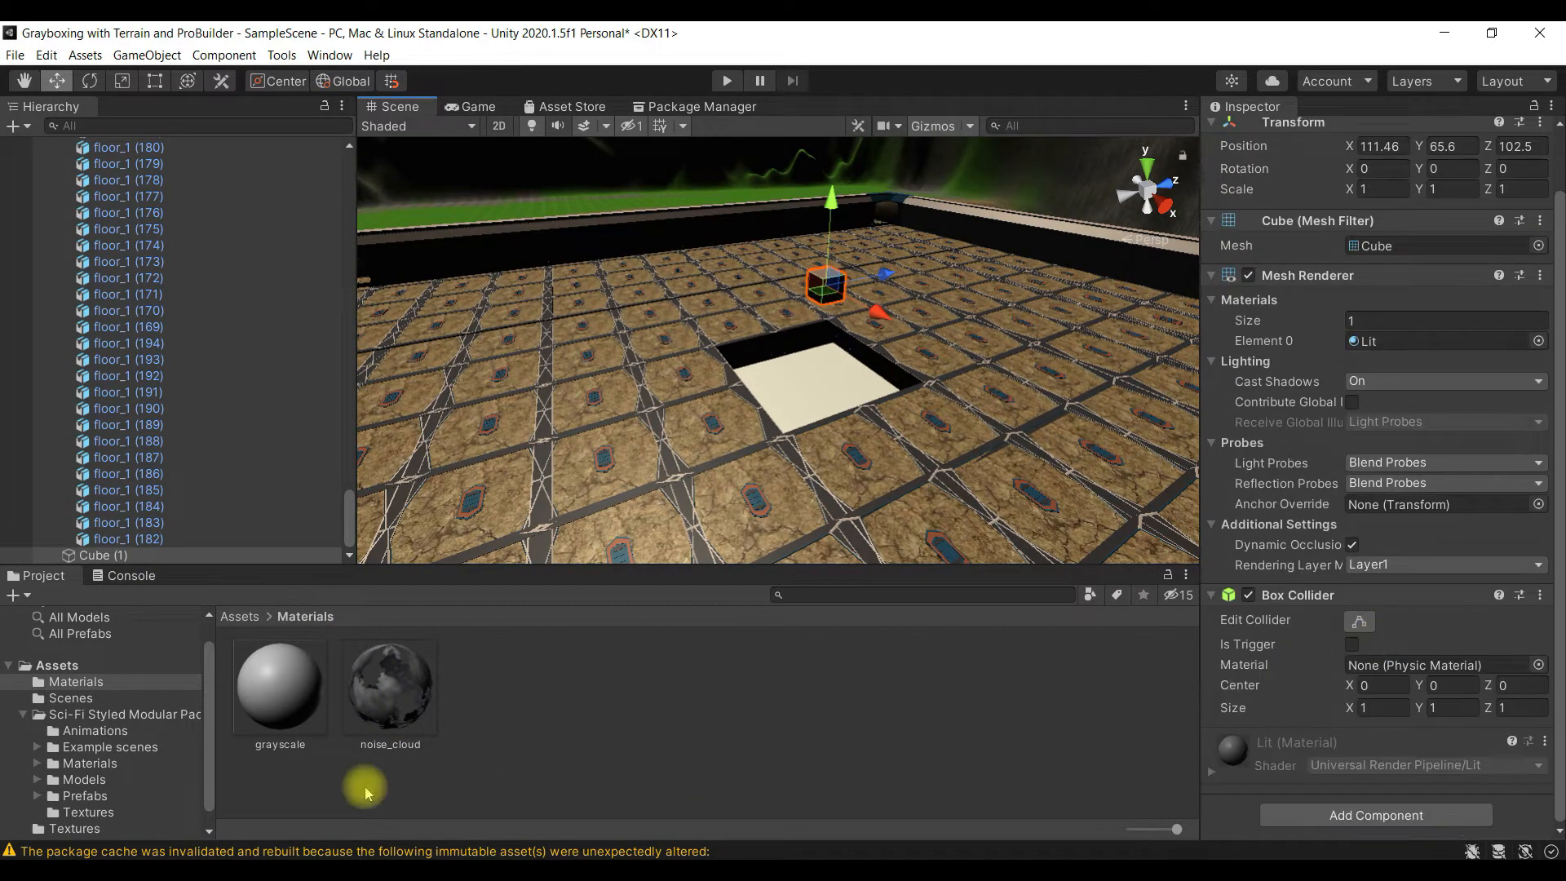
drag(388, 700, 1287, 805)
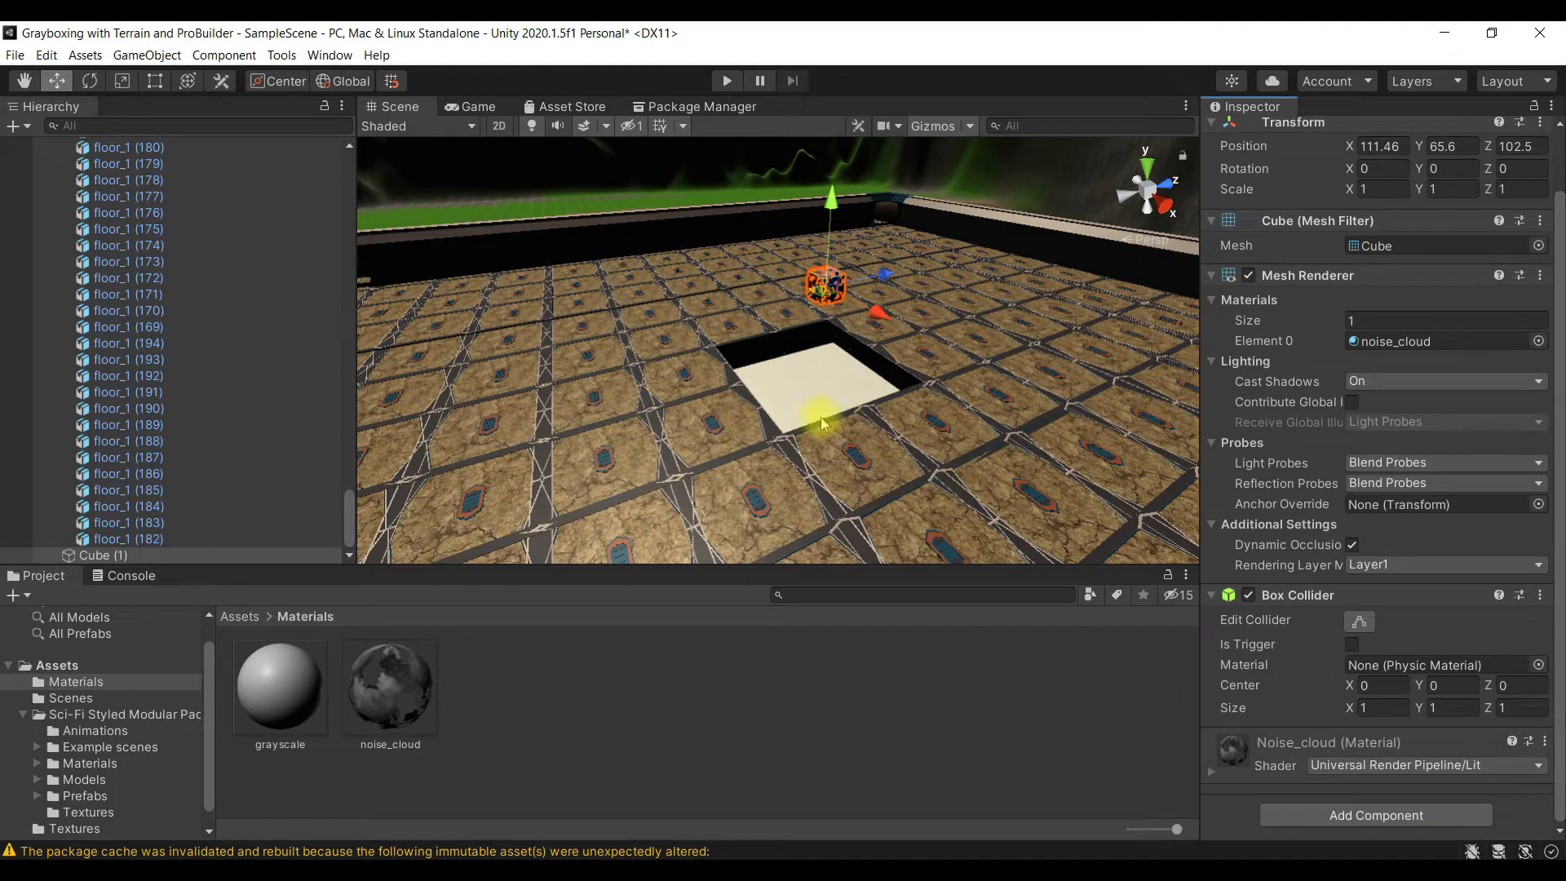
- Scale the noise_cloud cube uniformly to about 2.56 and shift it over the pit to X 110.71
scroll(935, 326, up, 3)
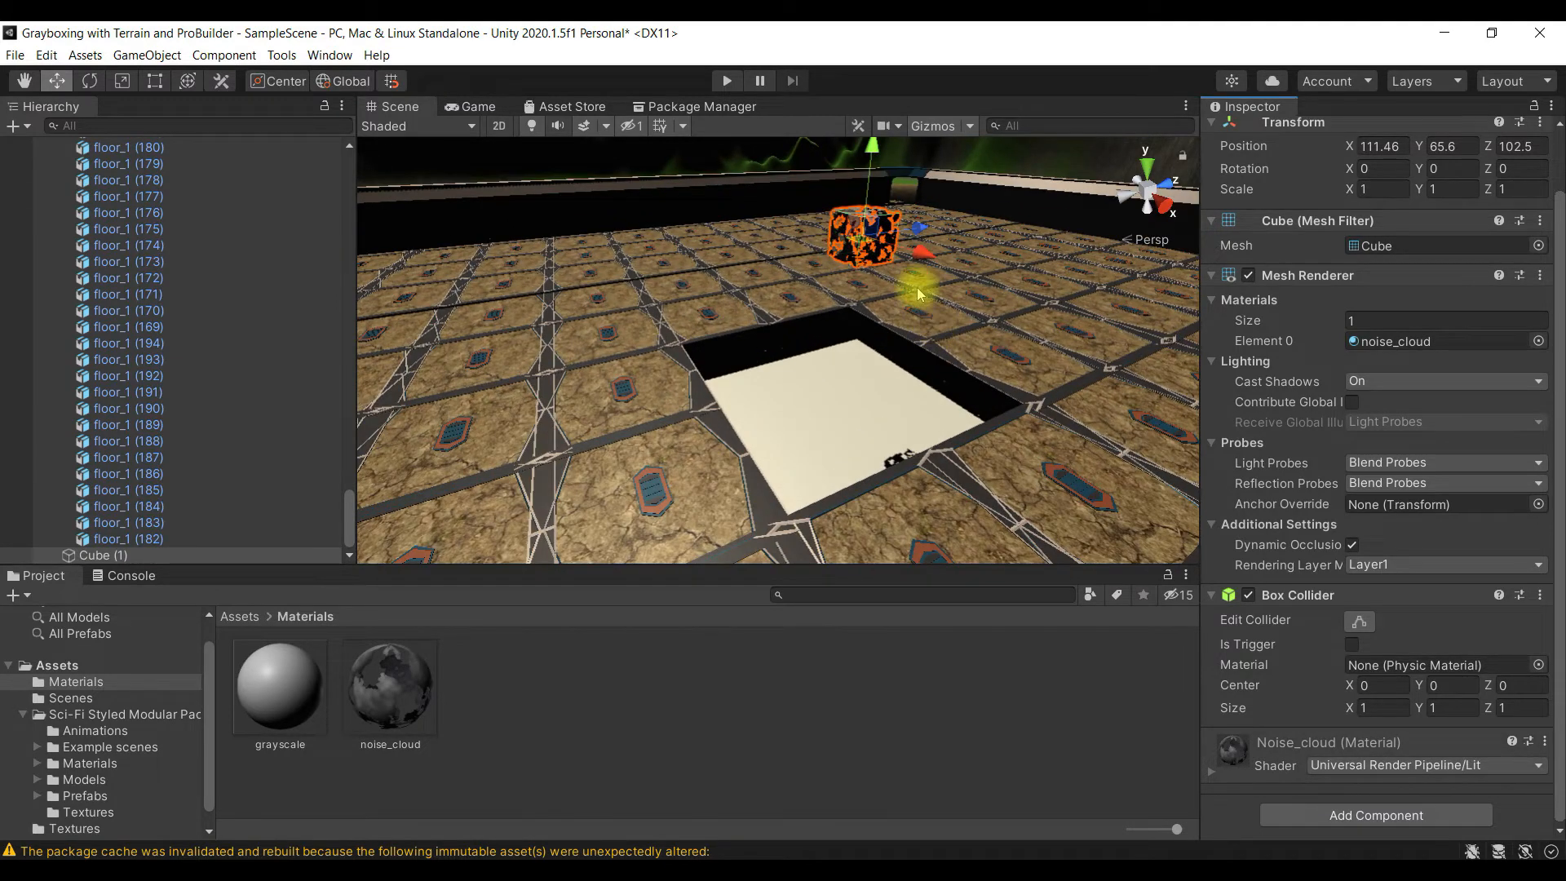
key(e)
key(r)
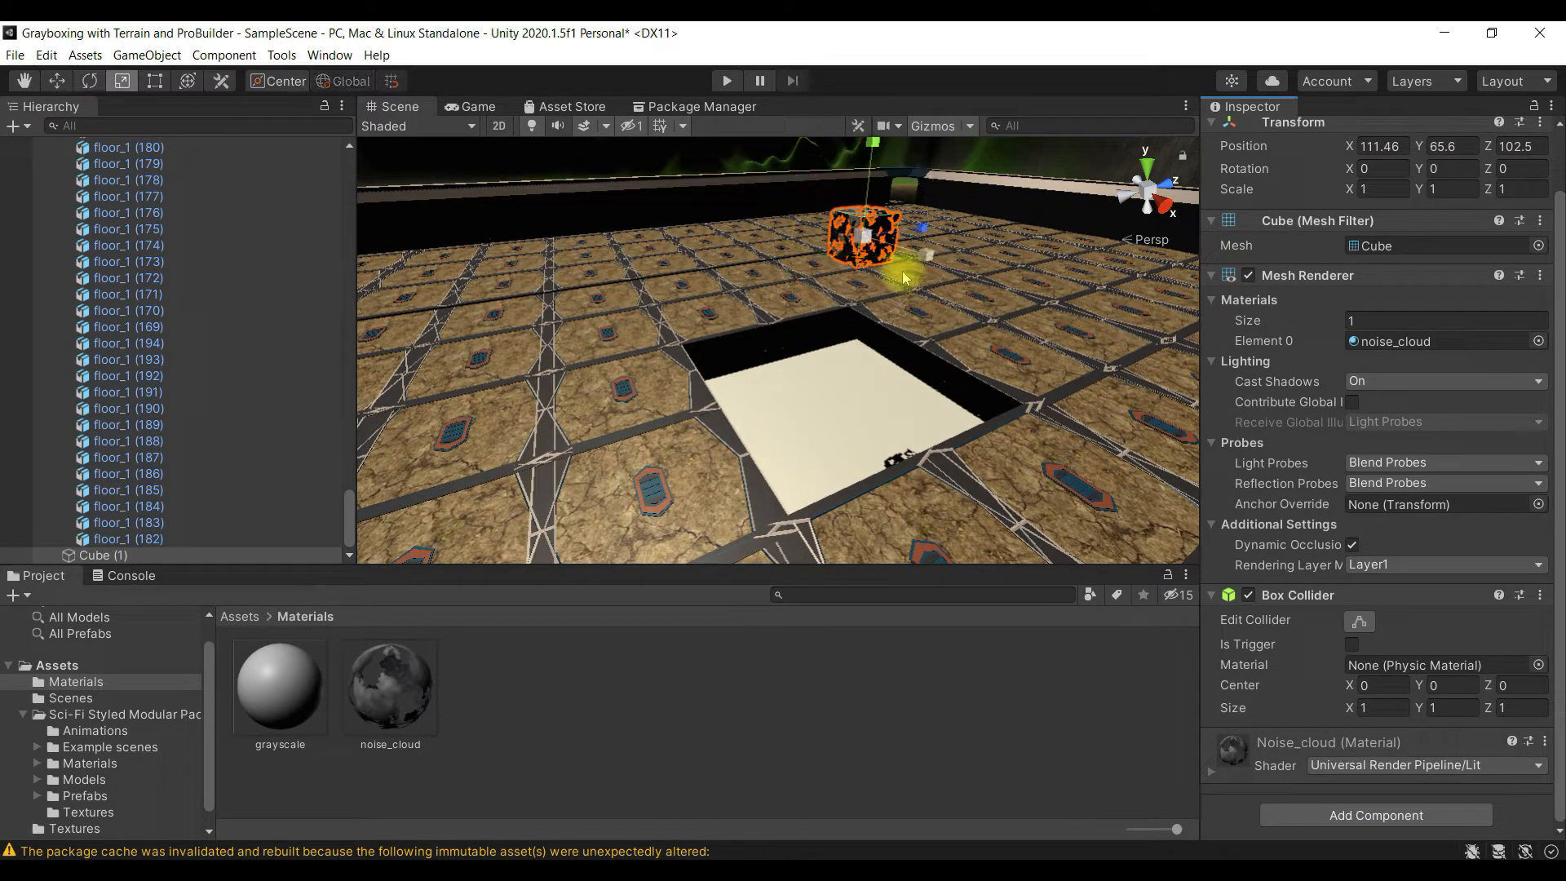
drag(863, 238, 497, 552)
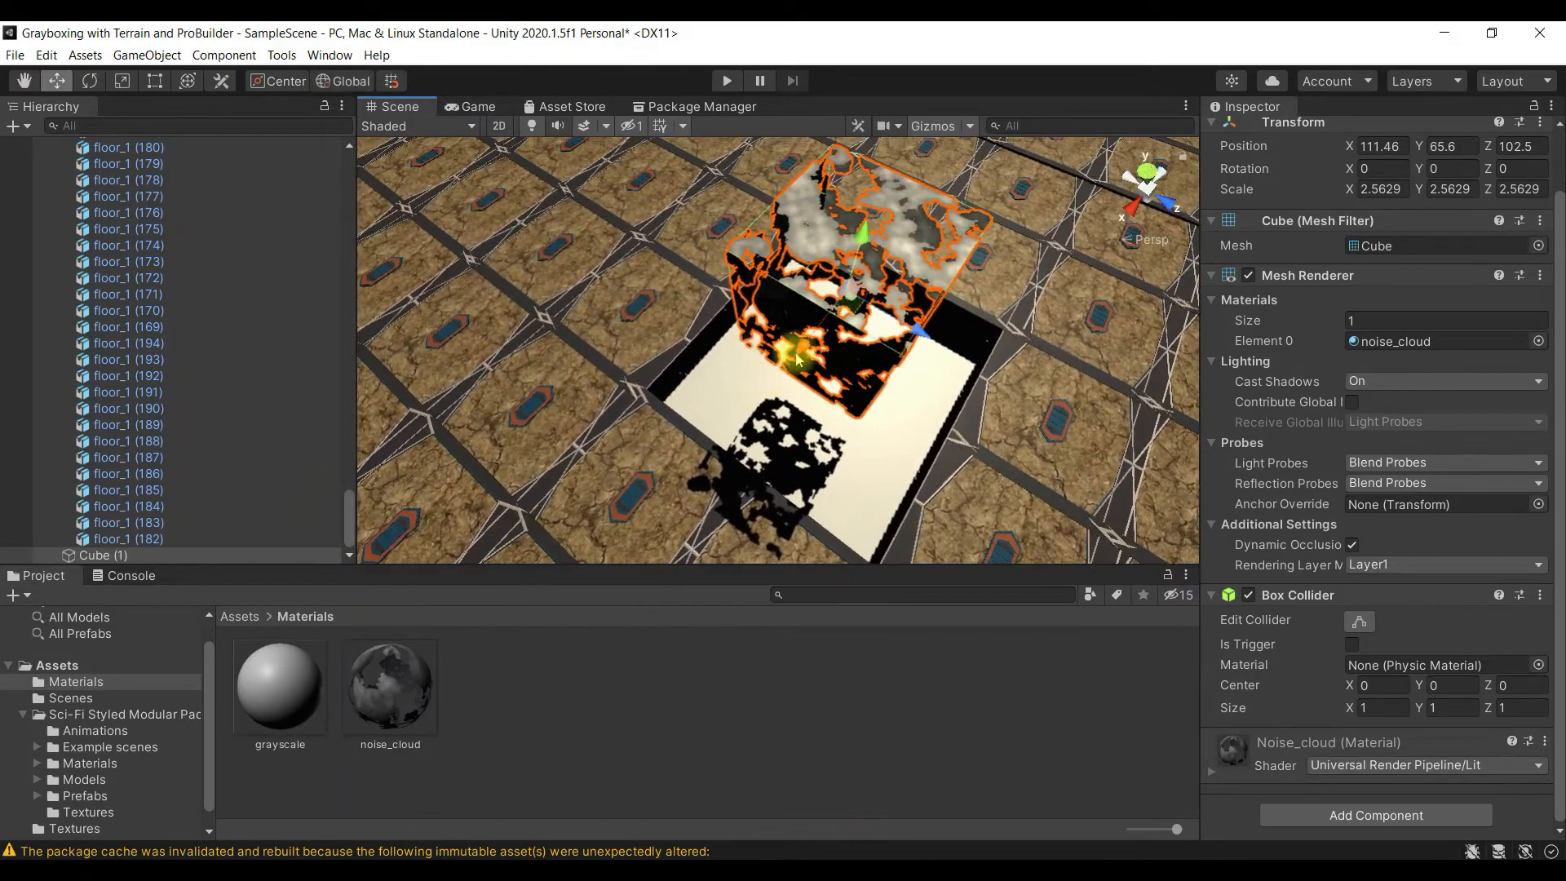
drag(814, 344, 715, 432)
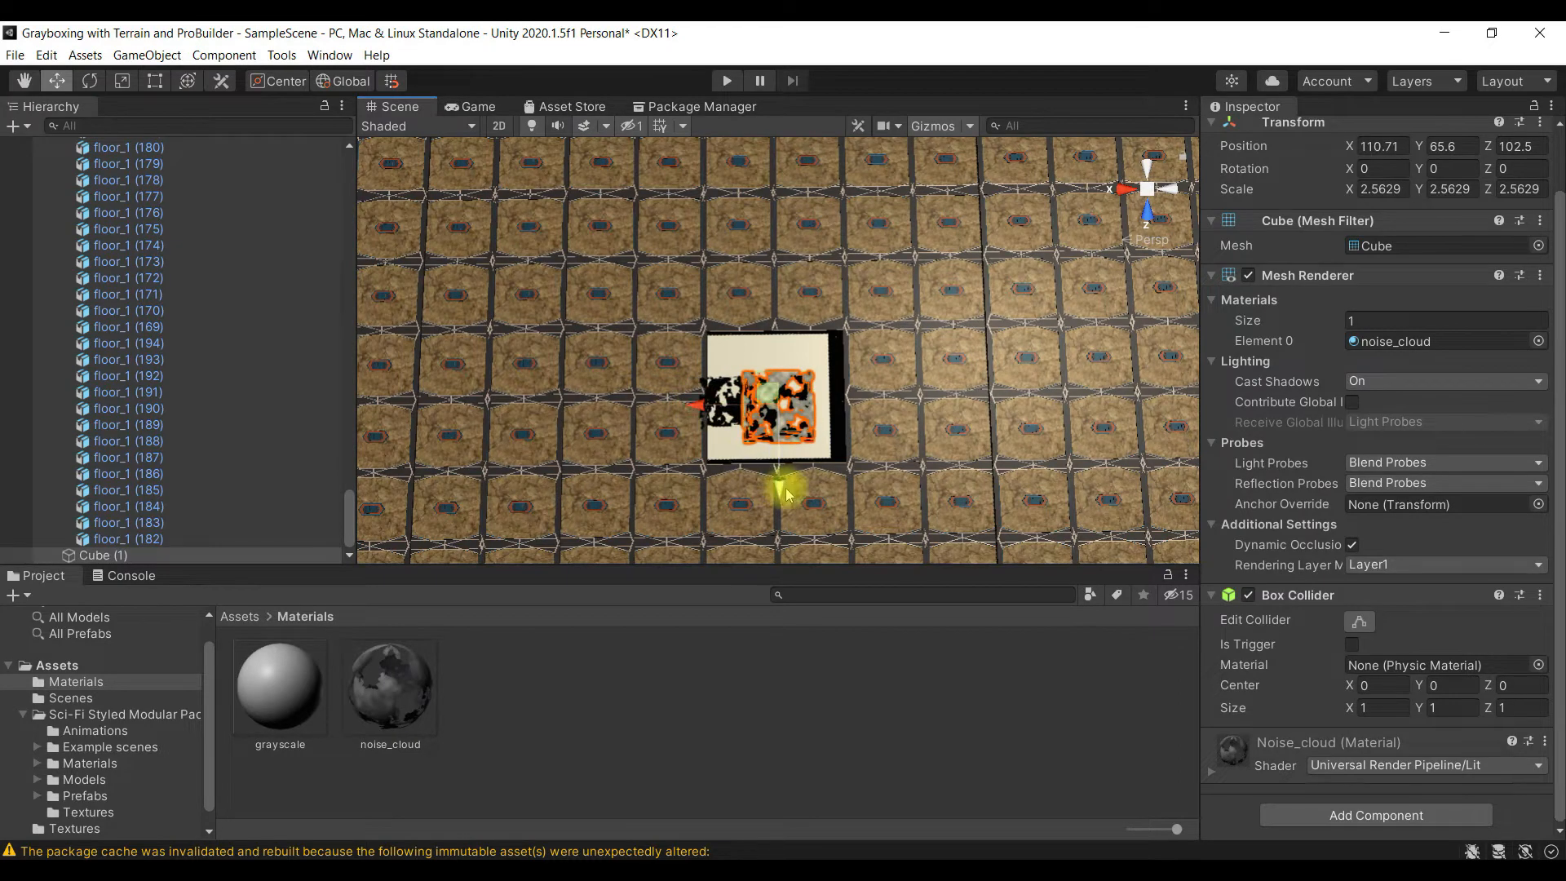
click(858, 430)
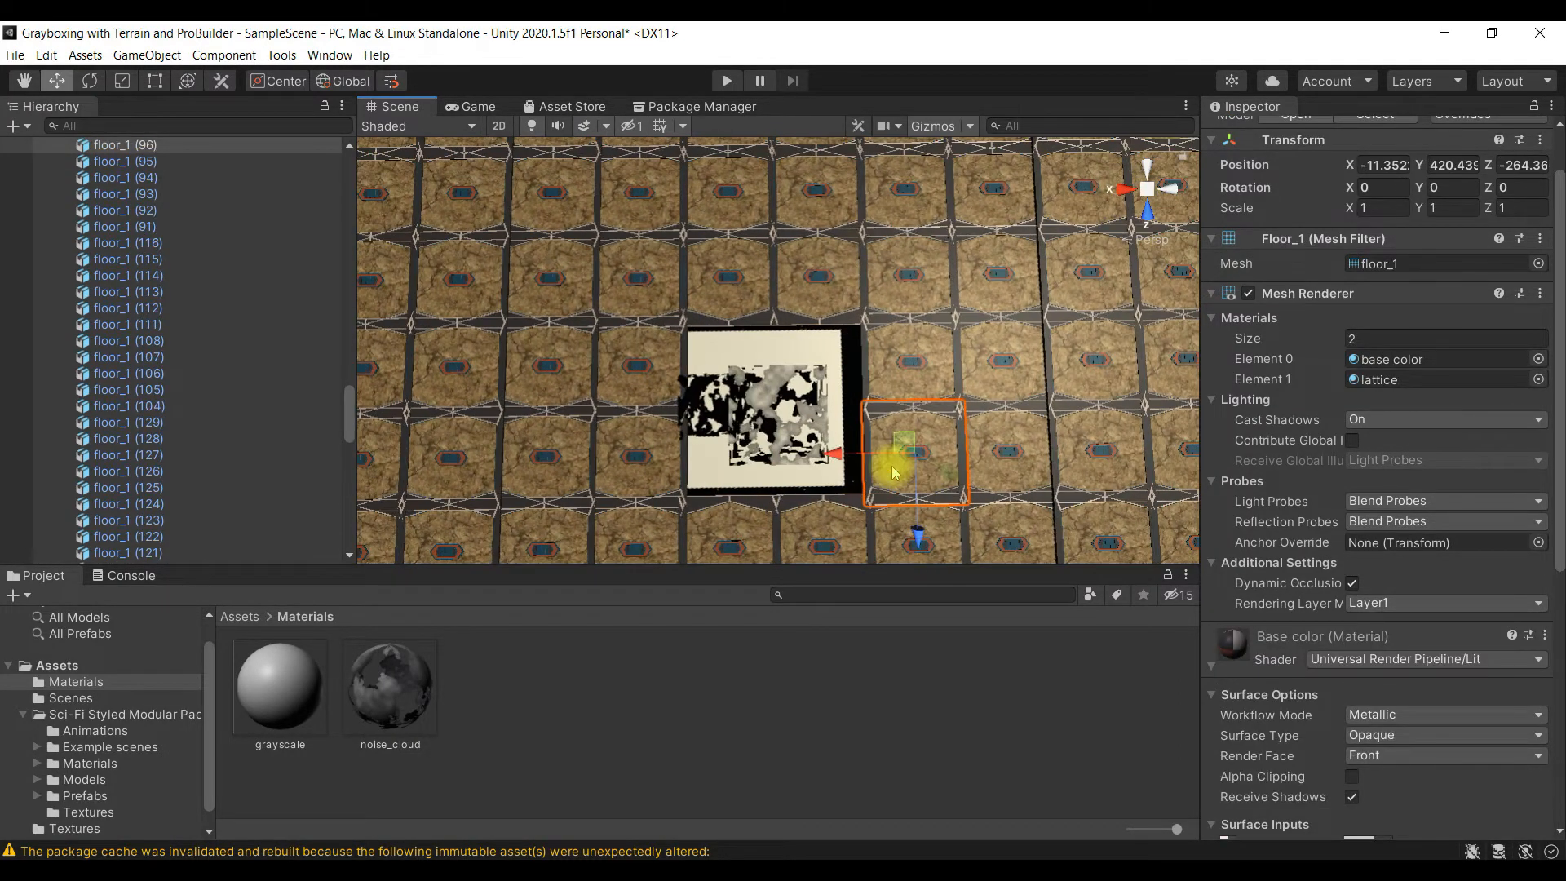
- Look over the enlarged cube's clipped surface, and collapse the Arena object's children in the scene hierarchy
key(alt)
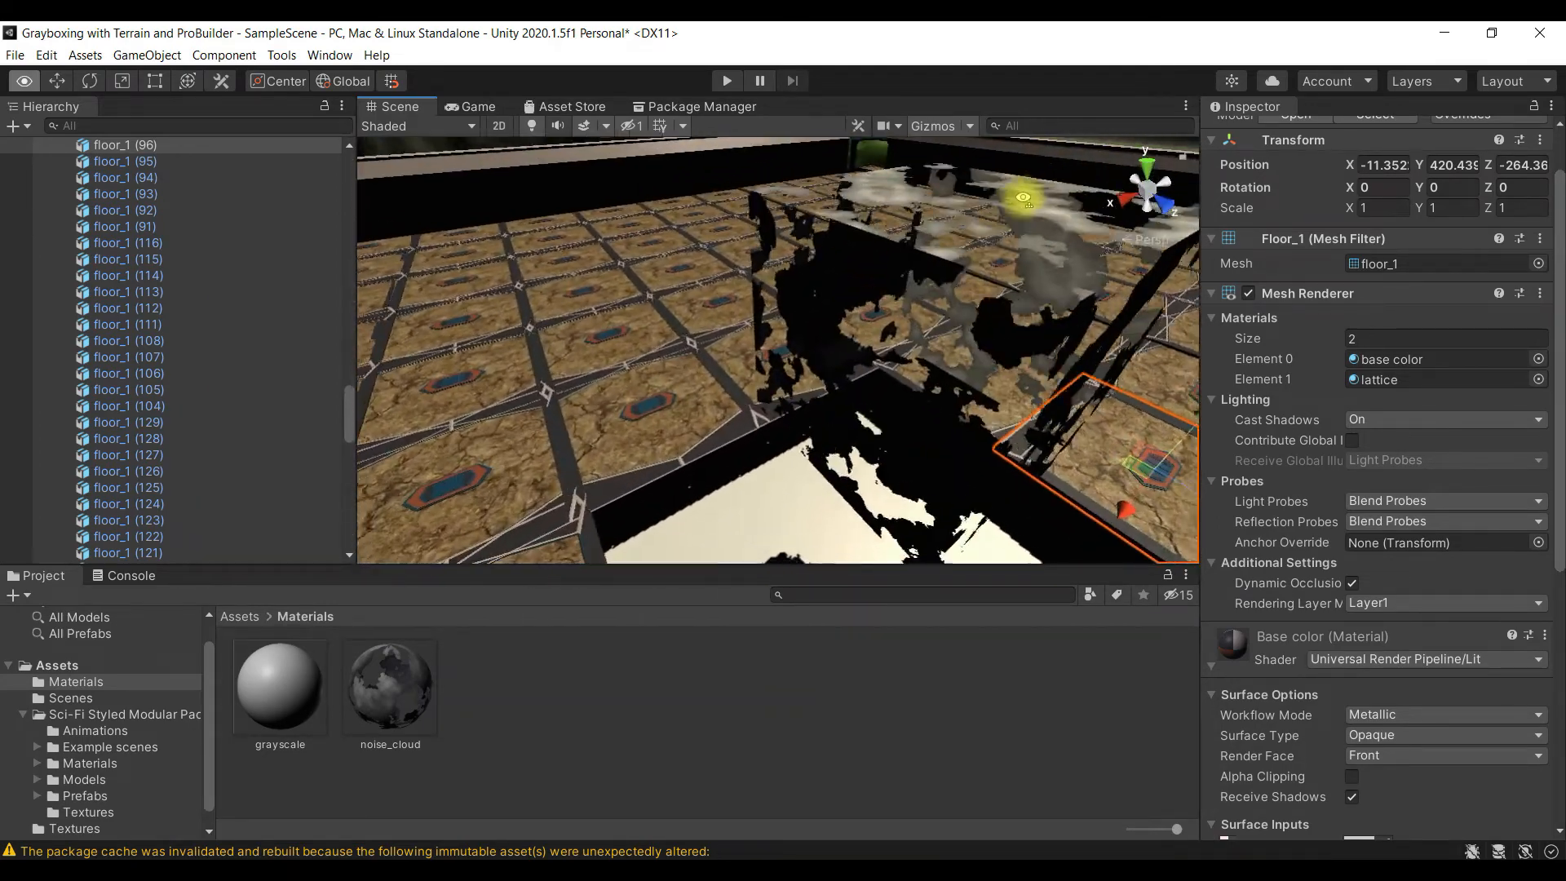
alt+drag(823, 217, 668, 316)
right_drag(668, 317, 343, 377)
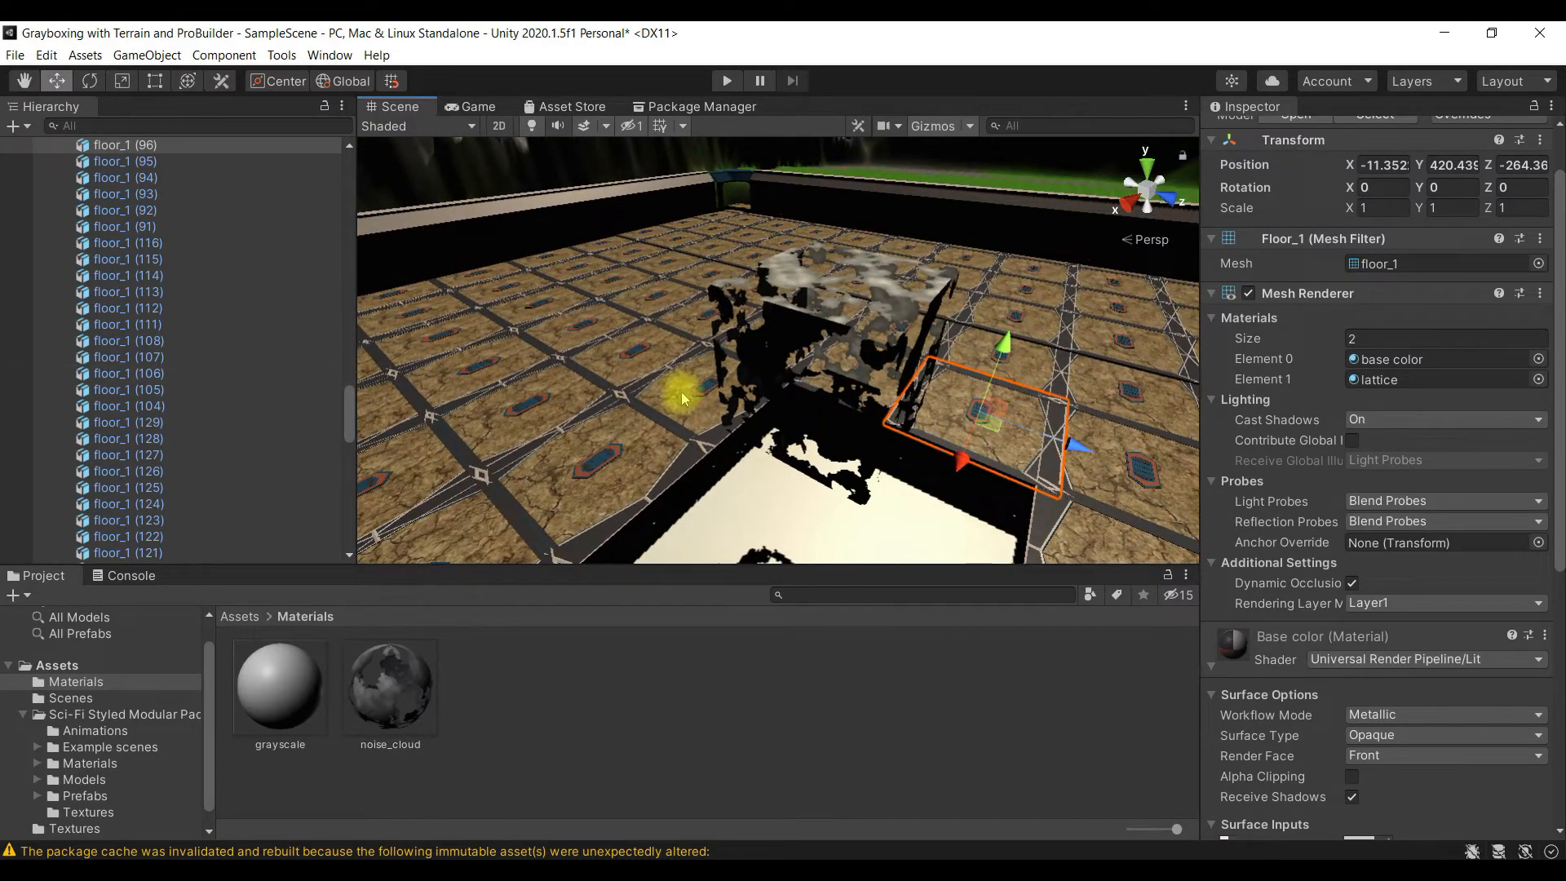
scroll(182, 315, down, 15)
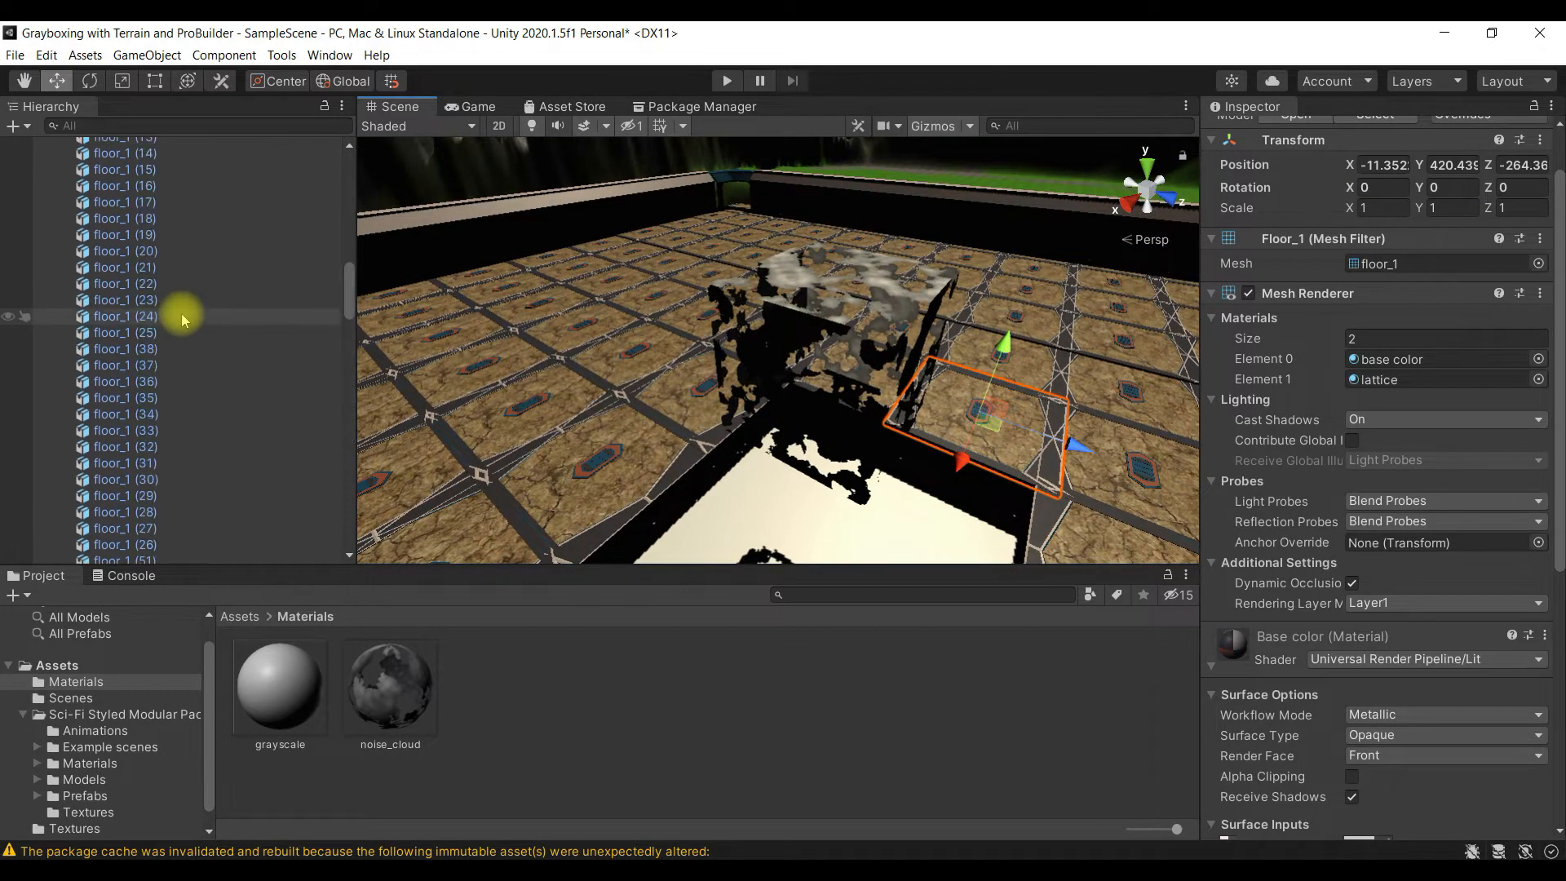
scroll(155, 315, up, 15)
click(53, 243)
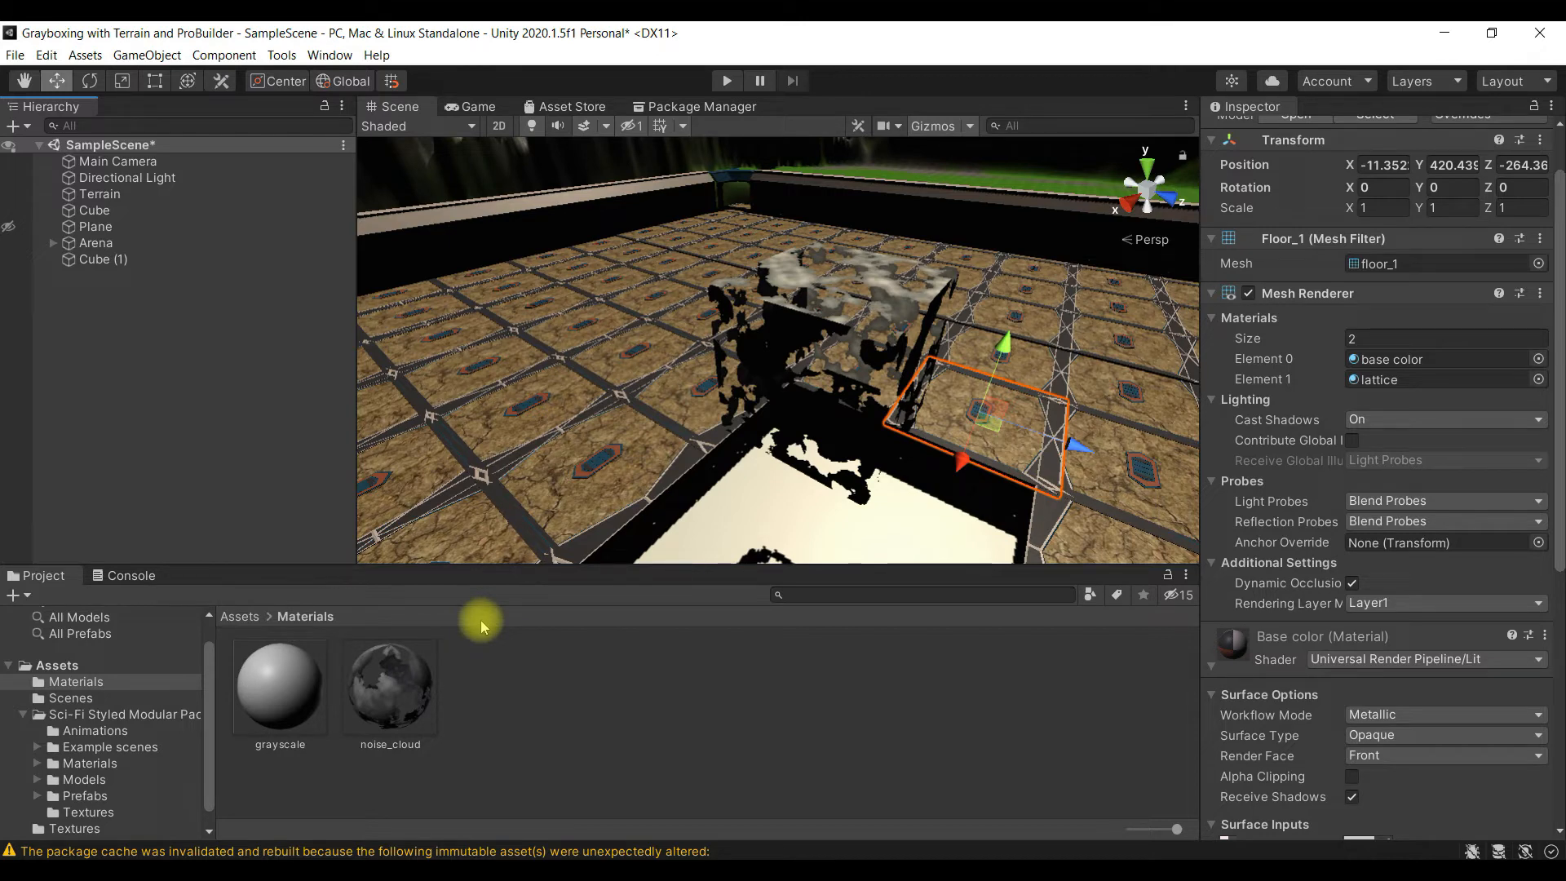
- Create a folder named Shaders in Assets and open it
click(252, 620)
right_click(437, 797)
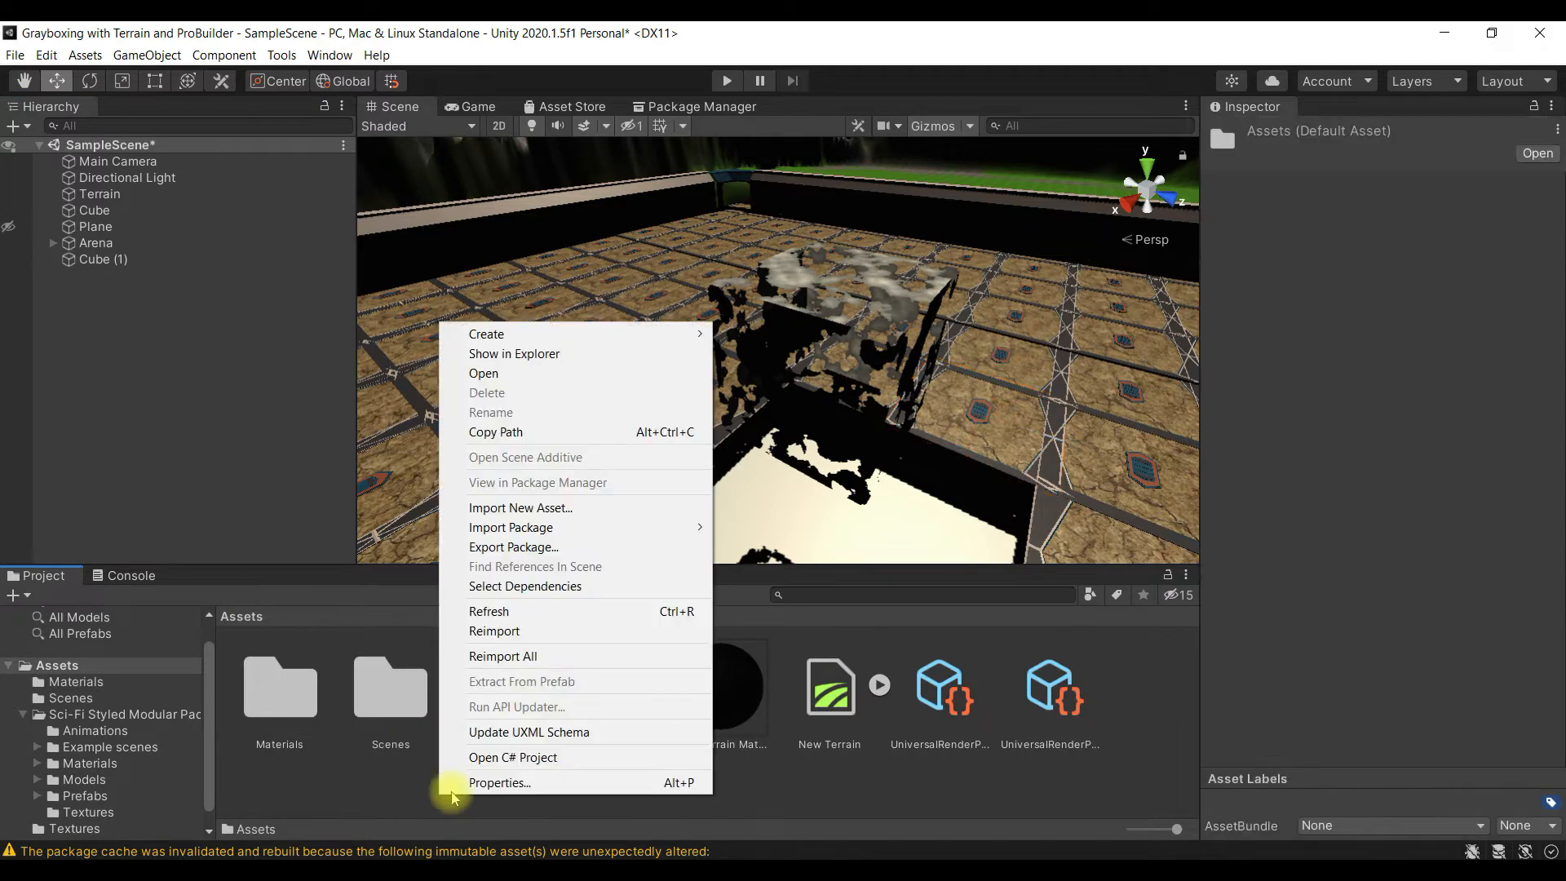
mouse_move(645, 333)
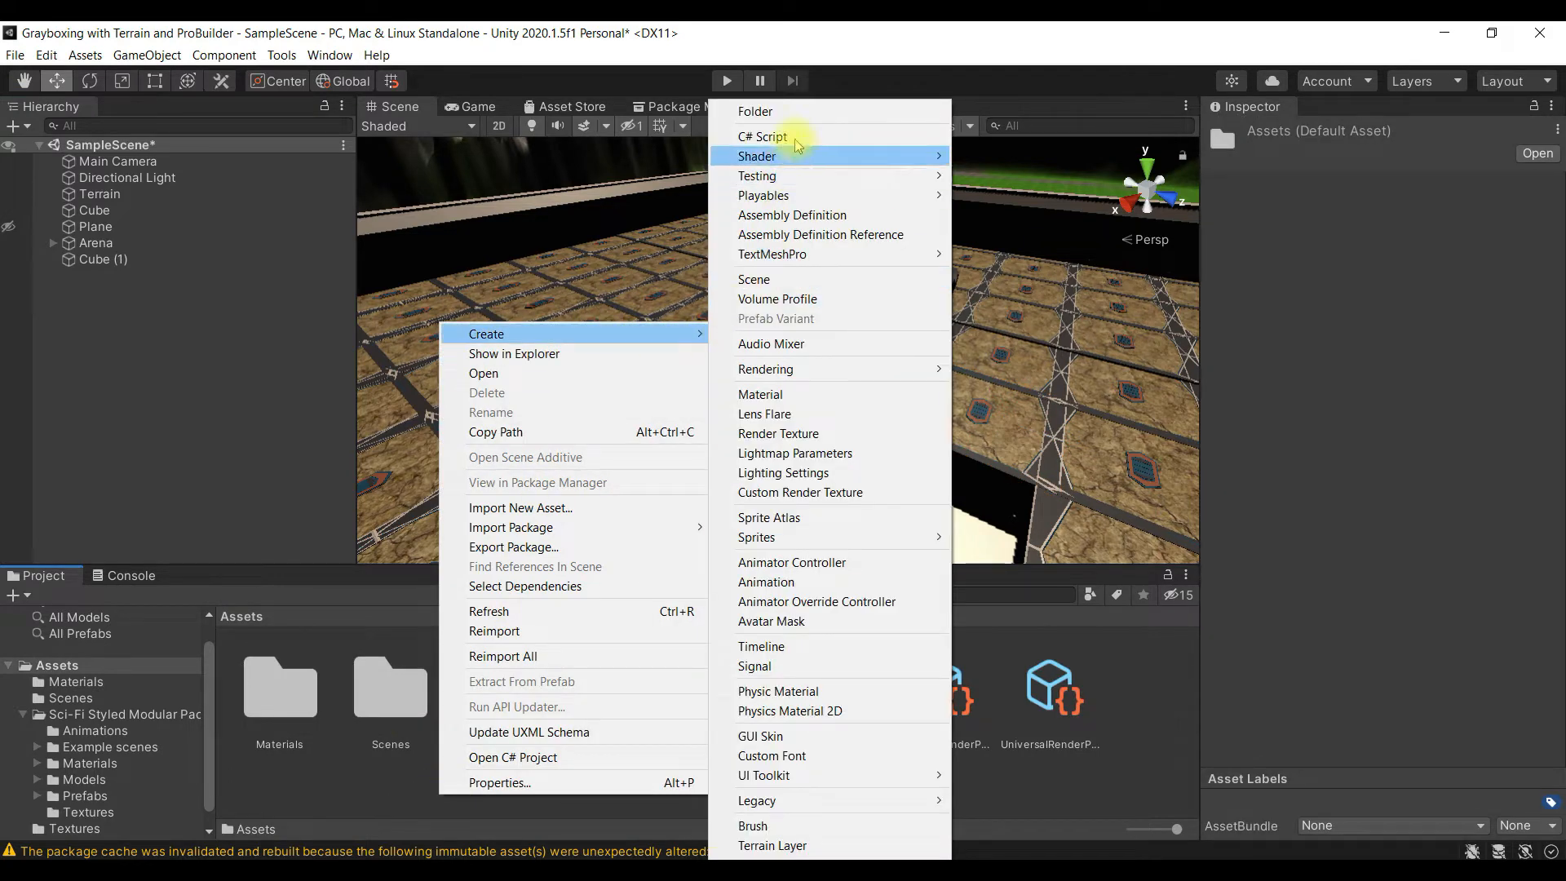
click(810, 121)
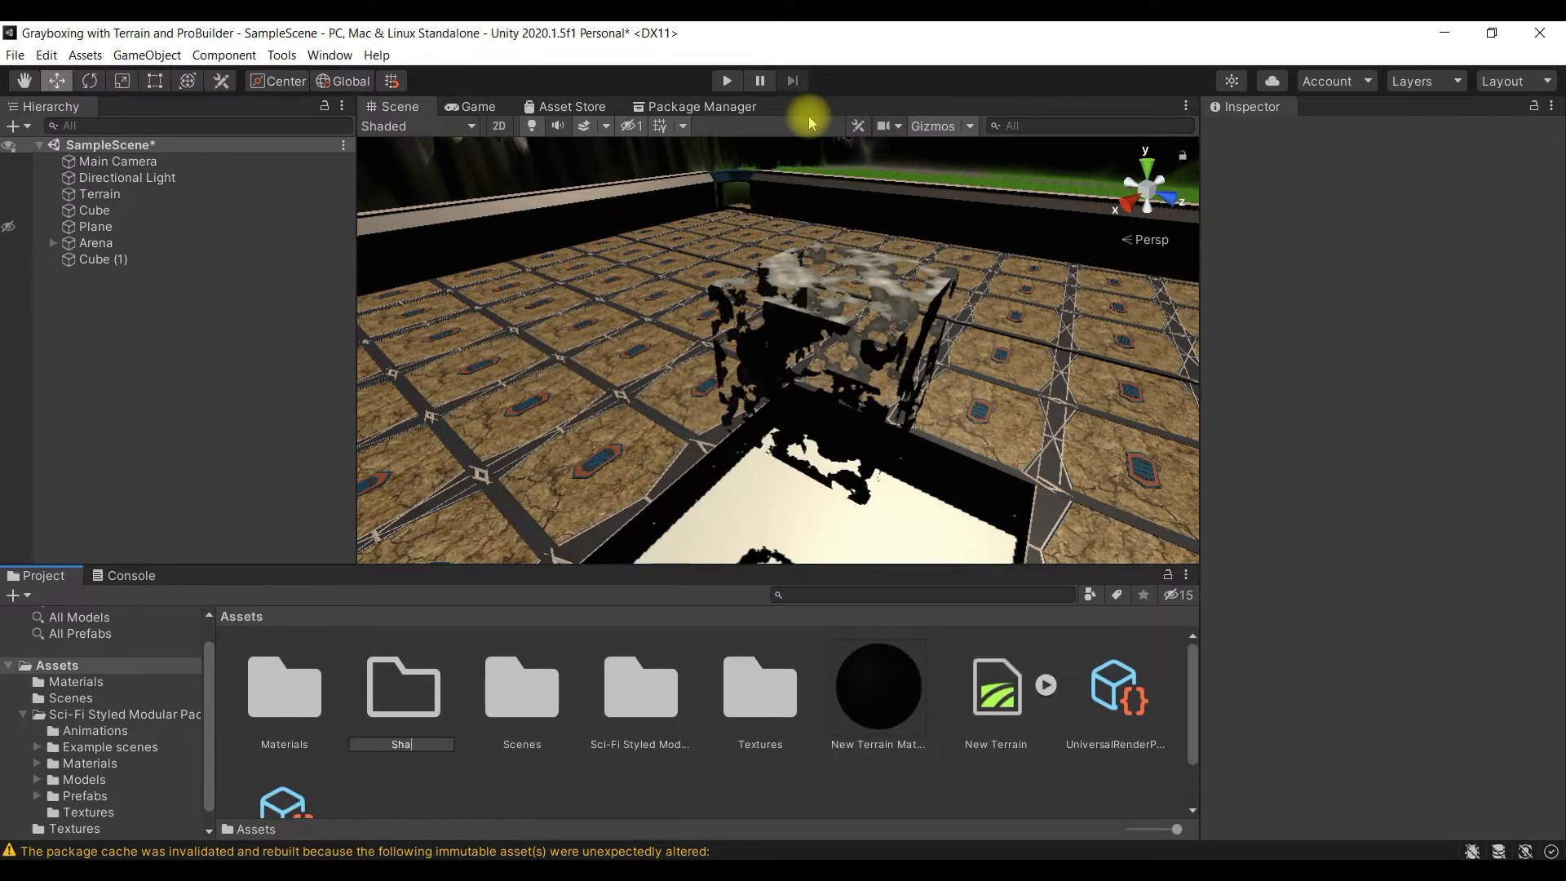
key(Return)
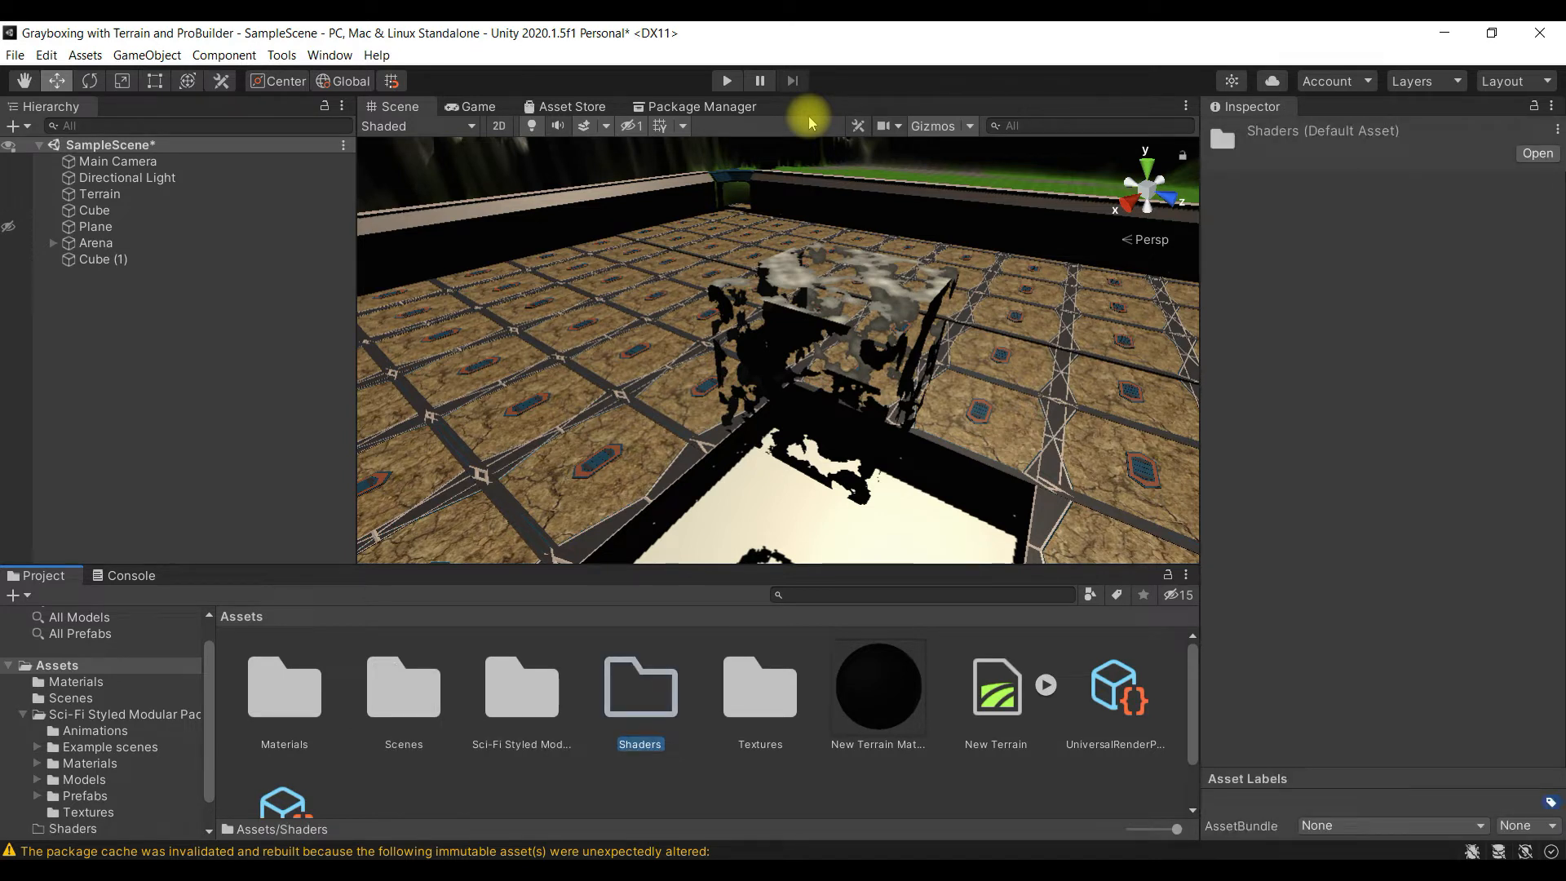
key(Return)
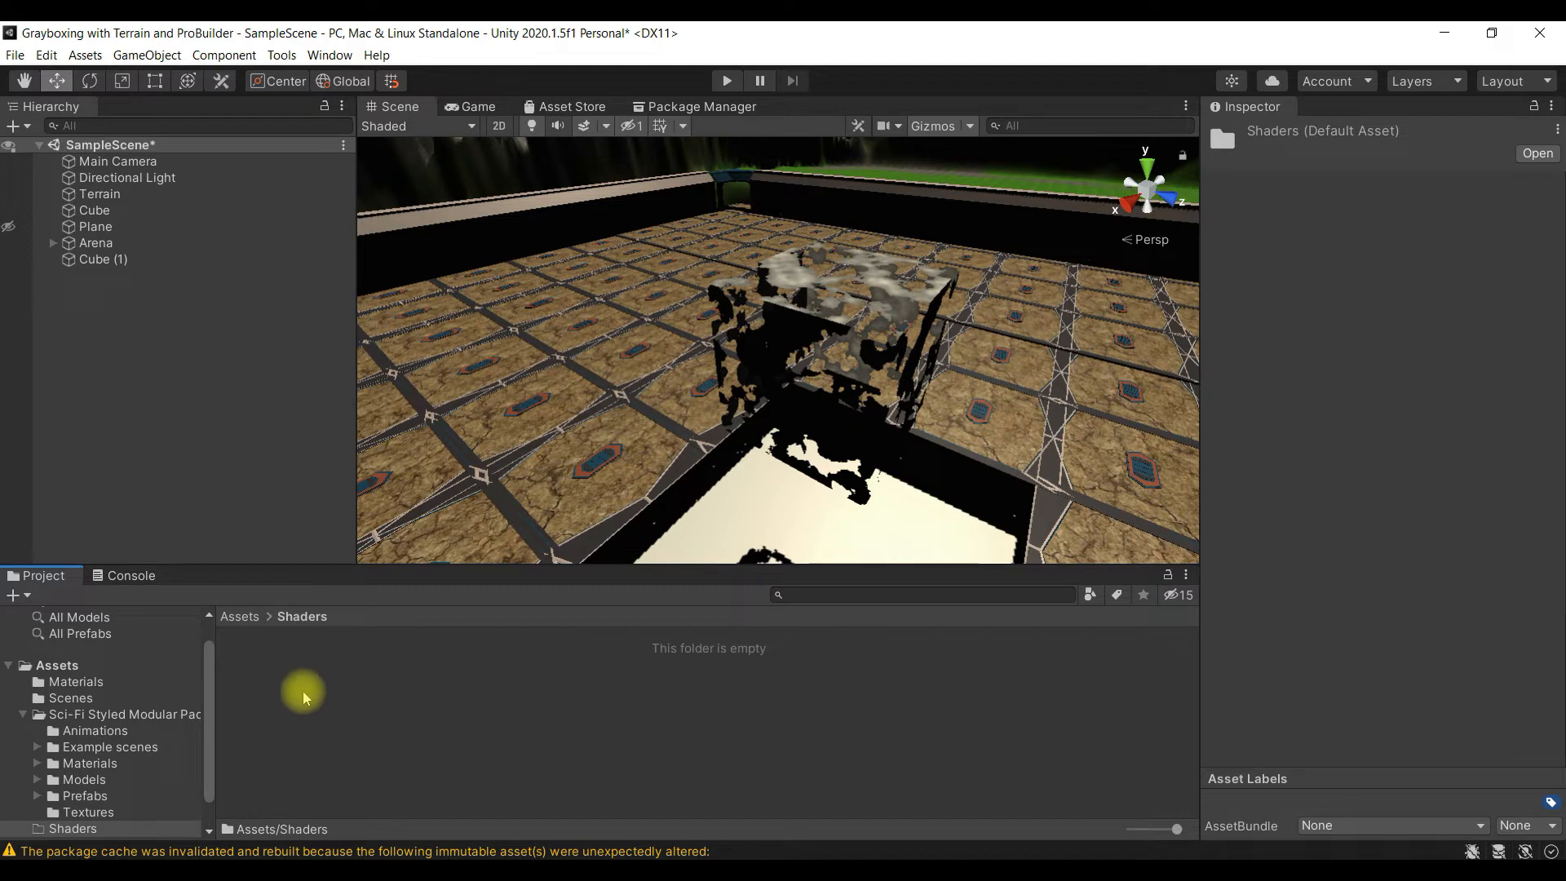
- Create a PBR Graph shader named Water in Assets/Shaders
right_click(271, 687)
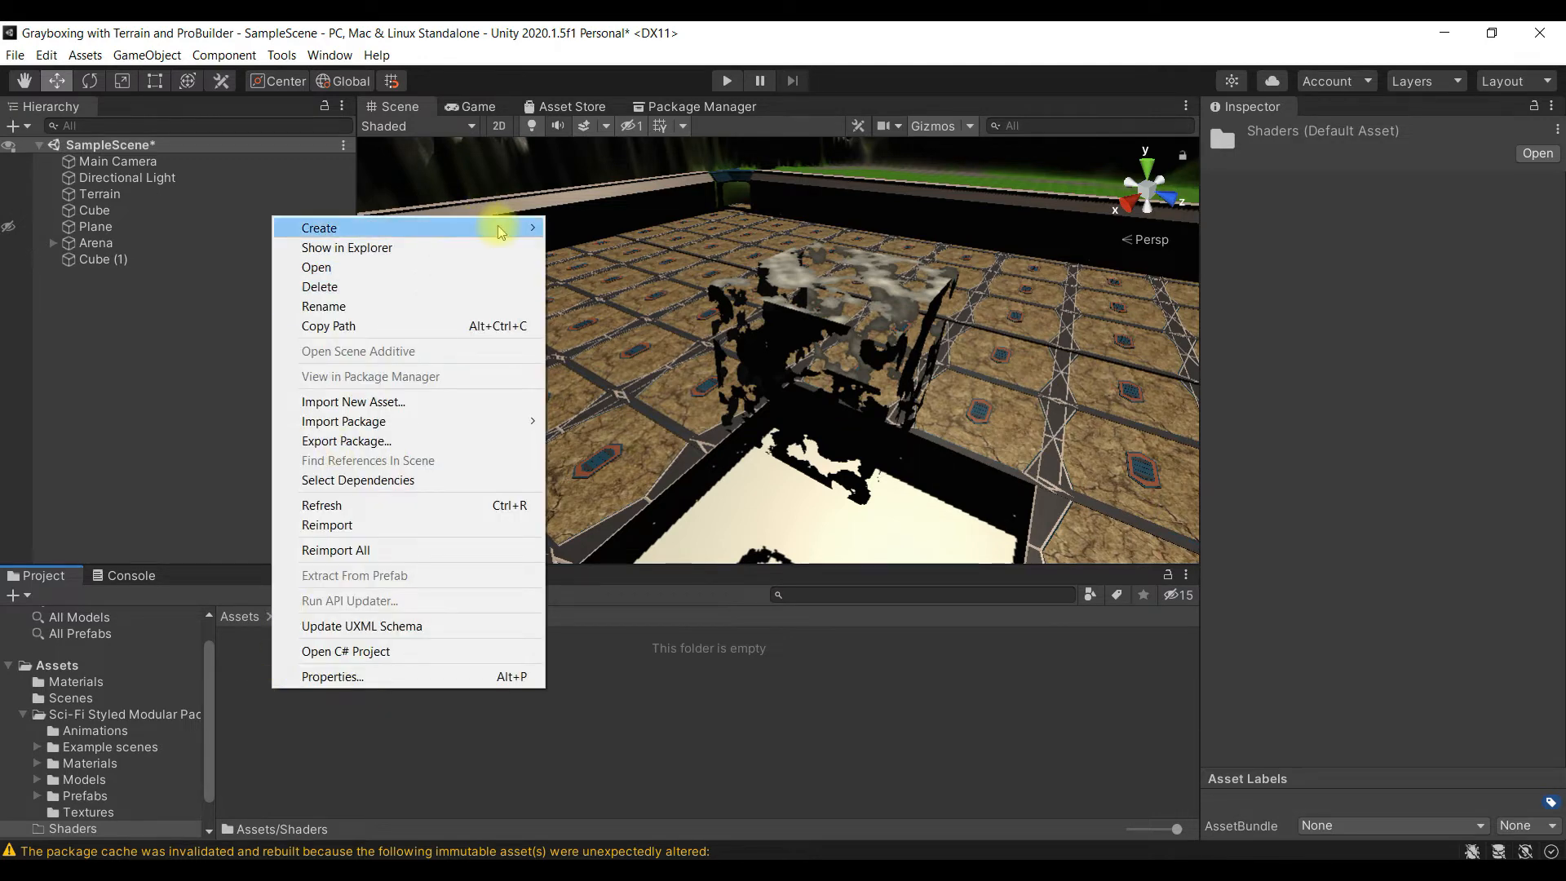
mouse_move(499, 228)
mouse_move(730, 165)
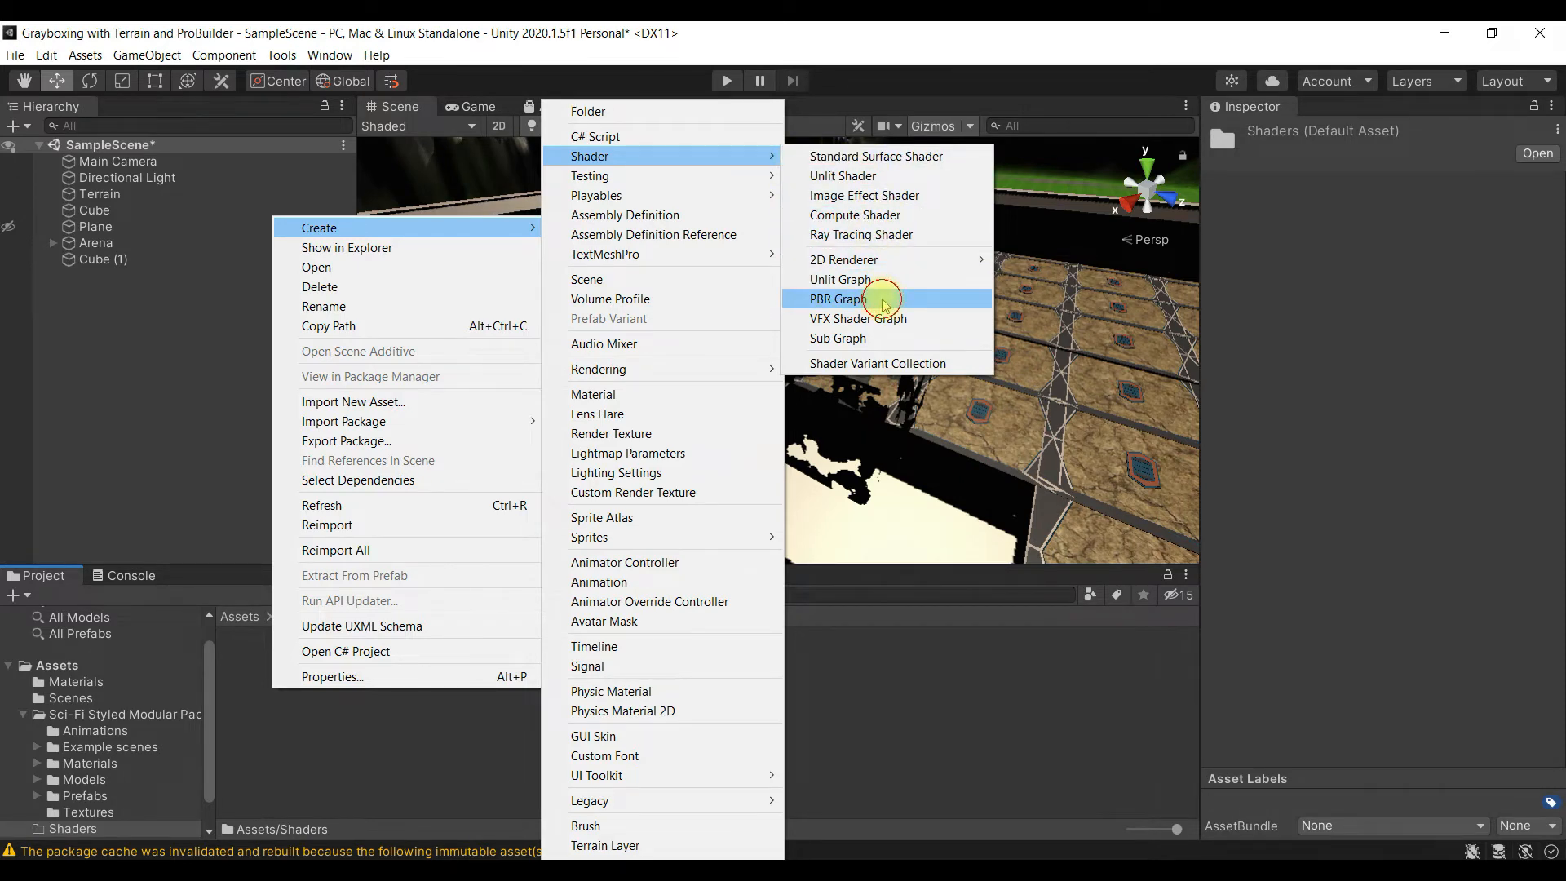
click(839, 299)
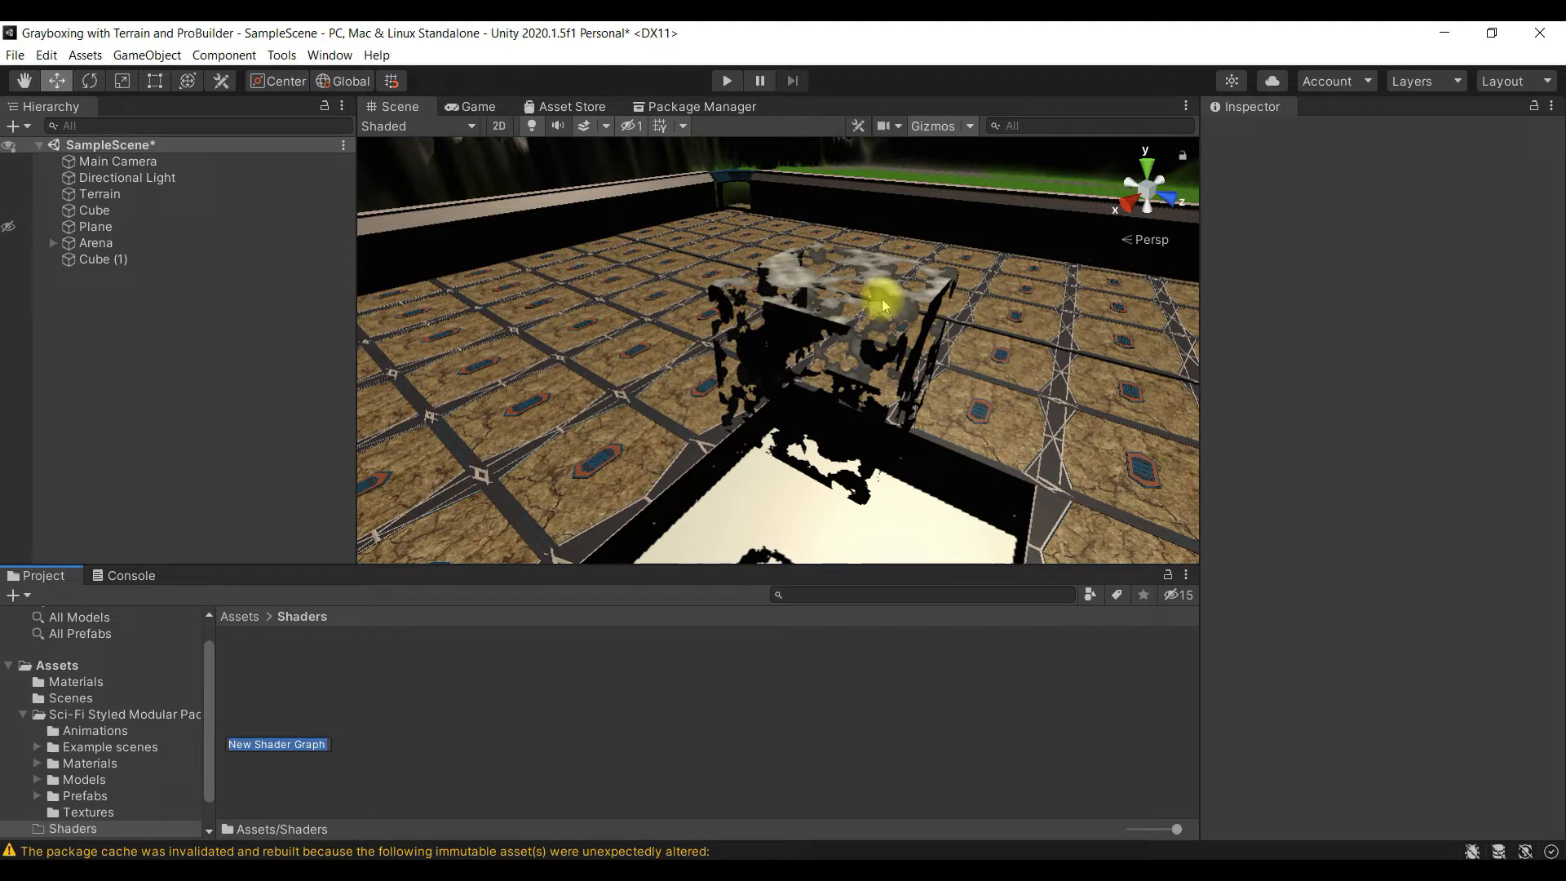
text(Water)
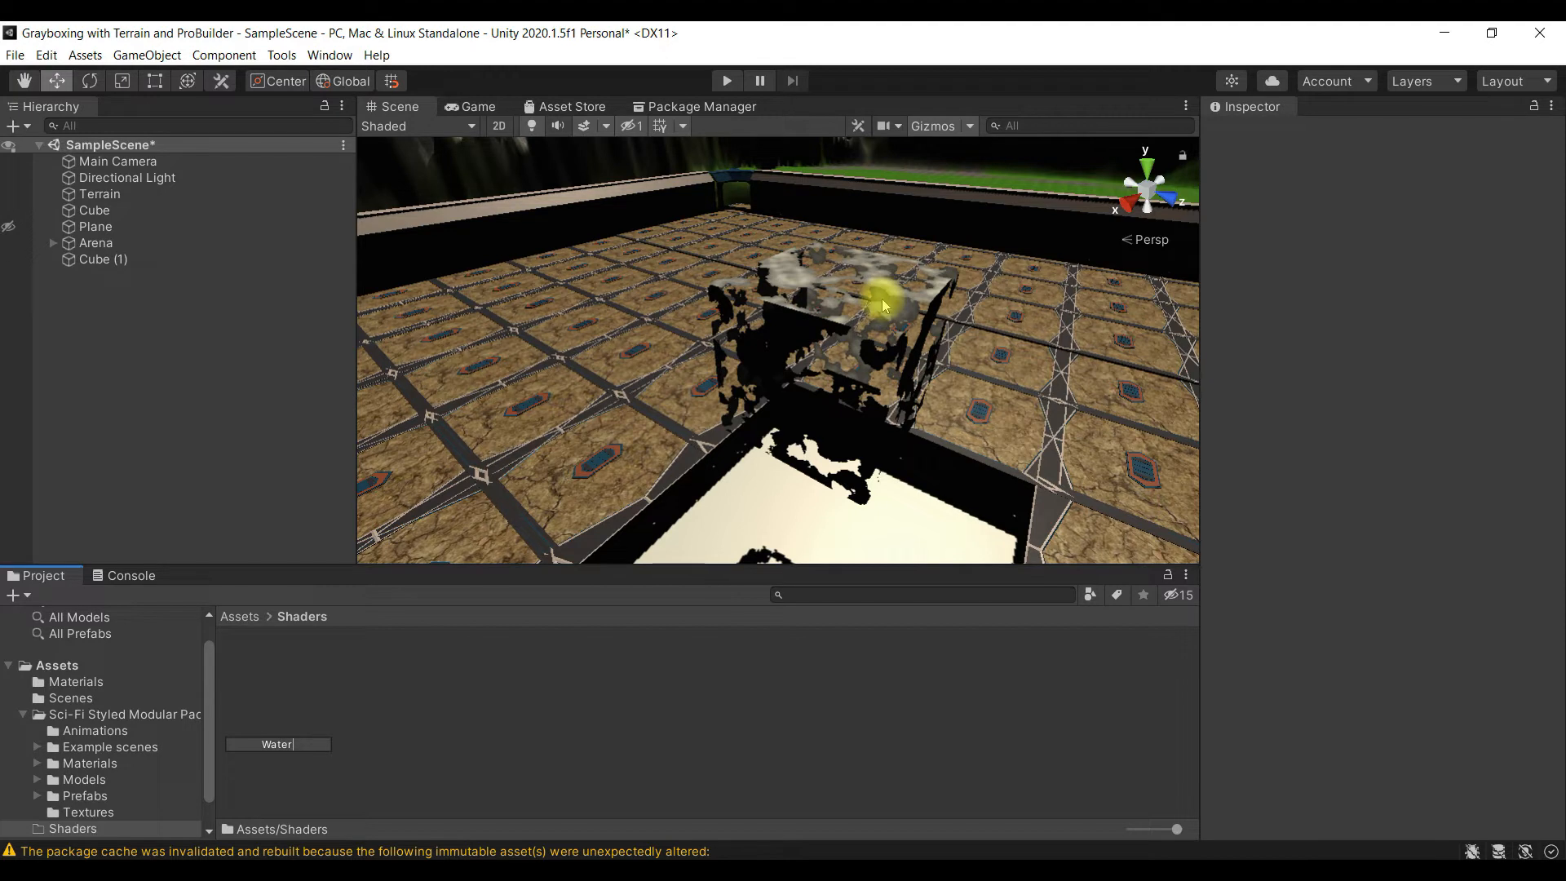
key(Return)
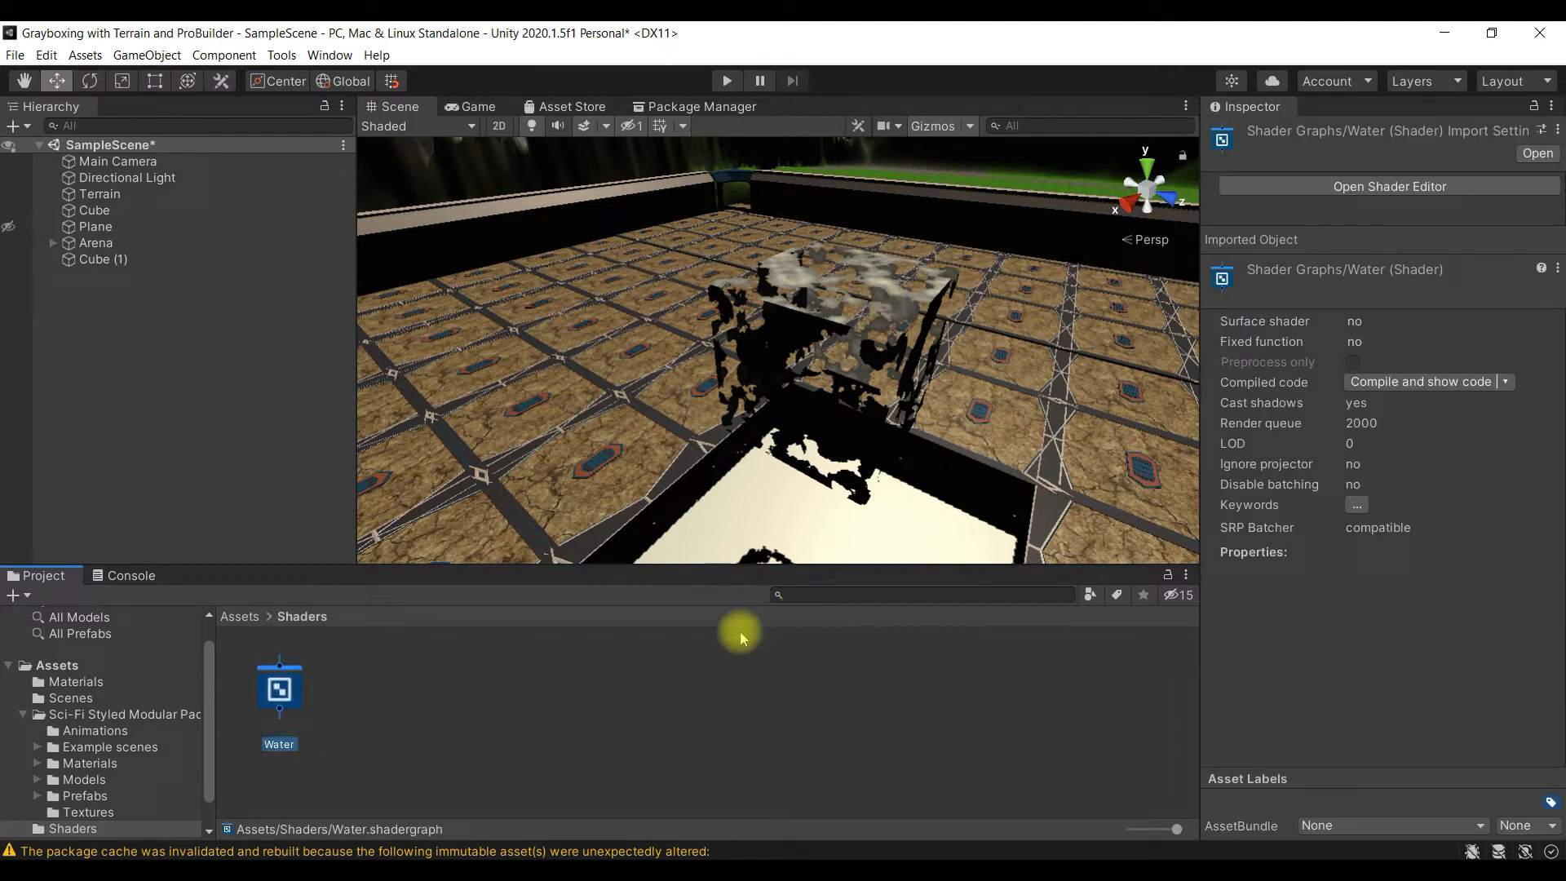
- Create a new material named water_material in Assets/Materials
click(252, 620)
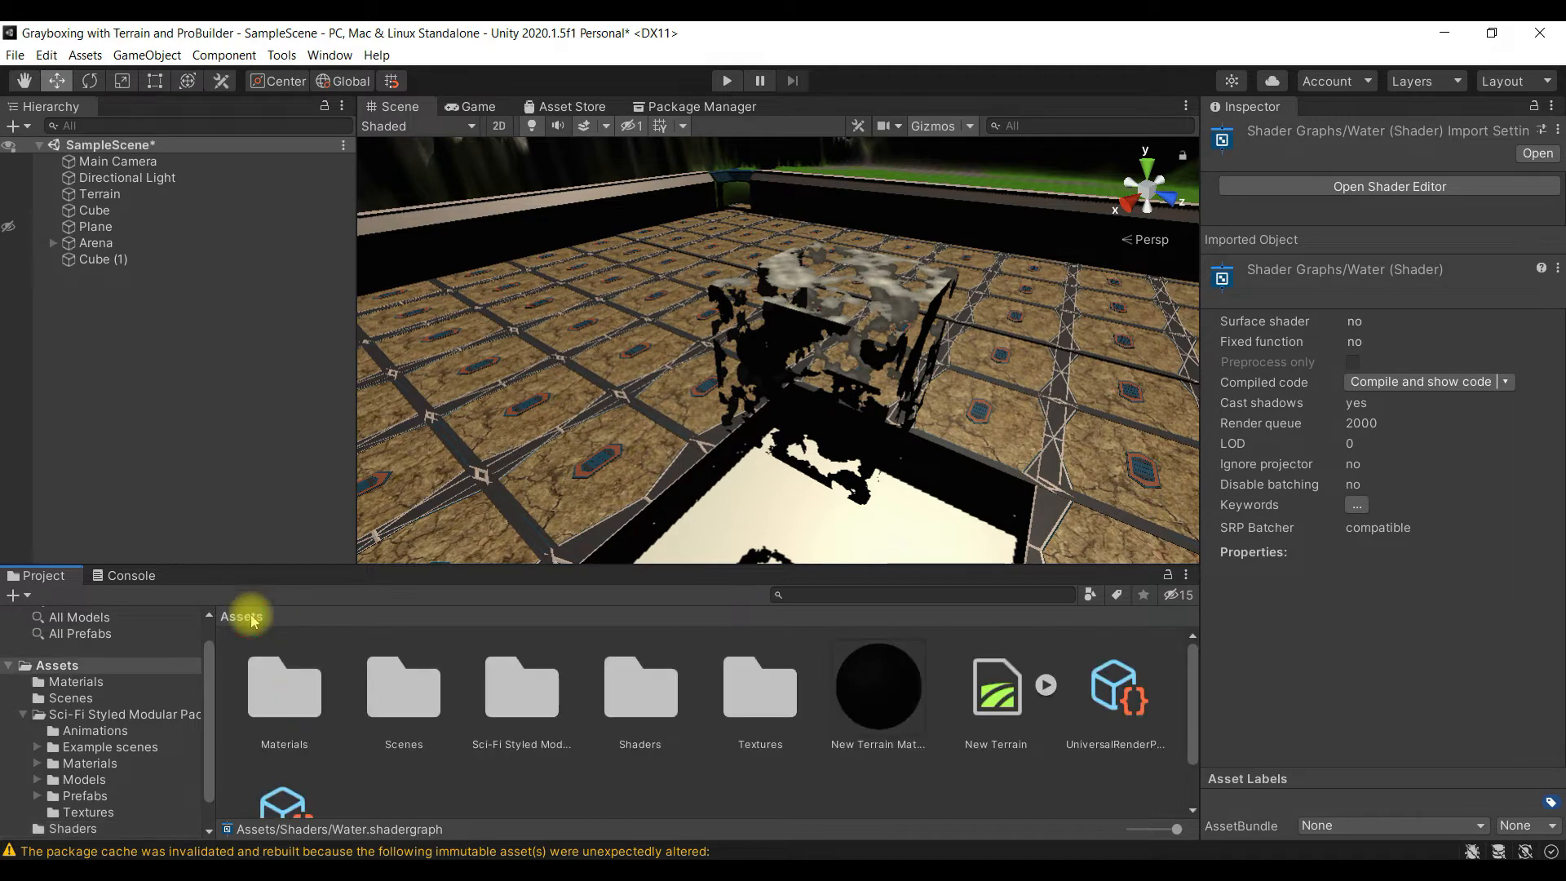
double_click(285, 689)
right_click(488, 707)
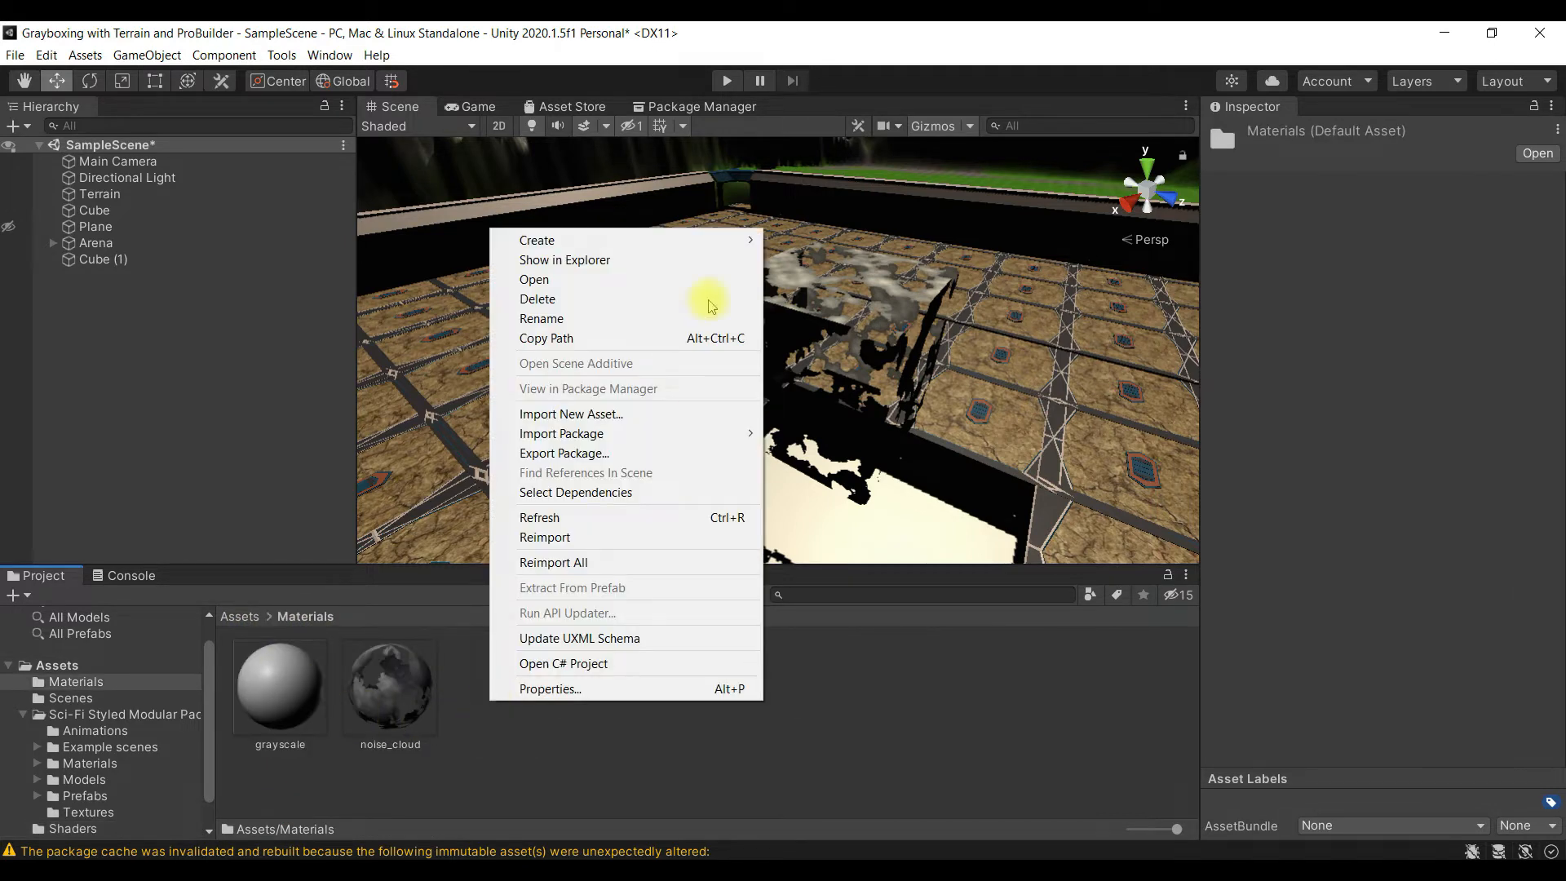
mouse_move(744, 241)
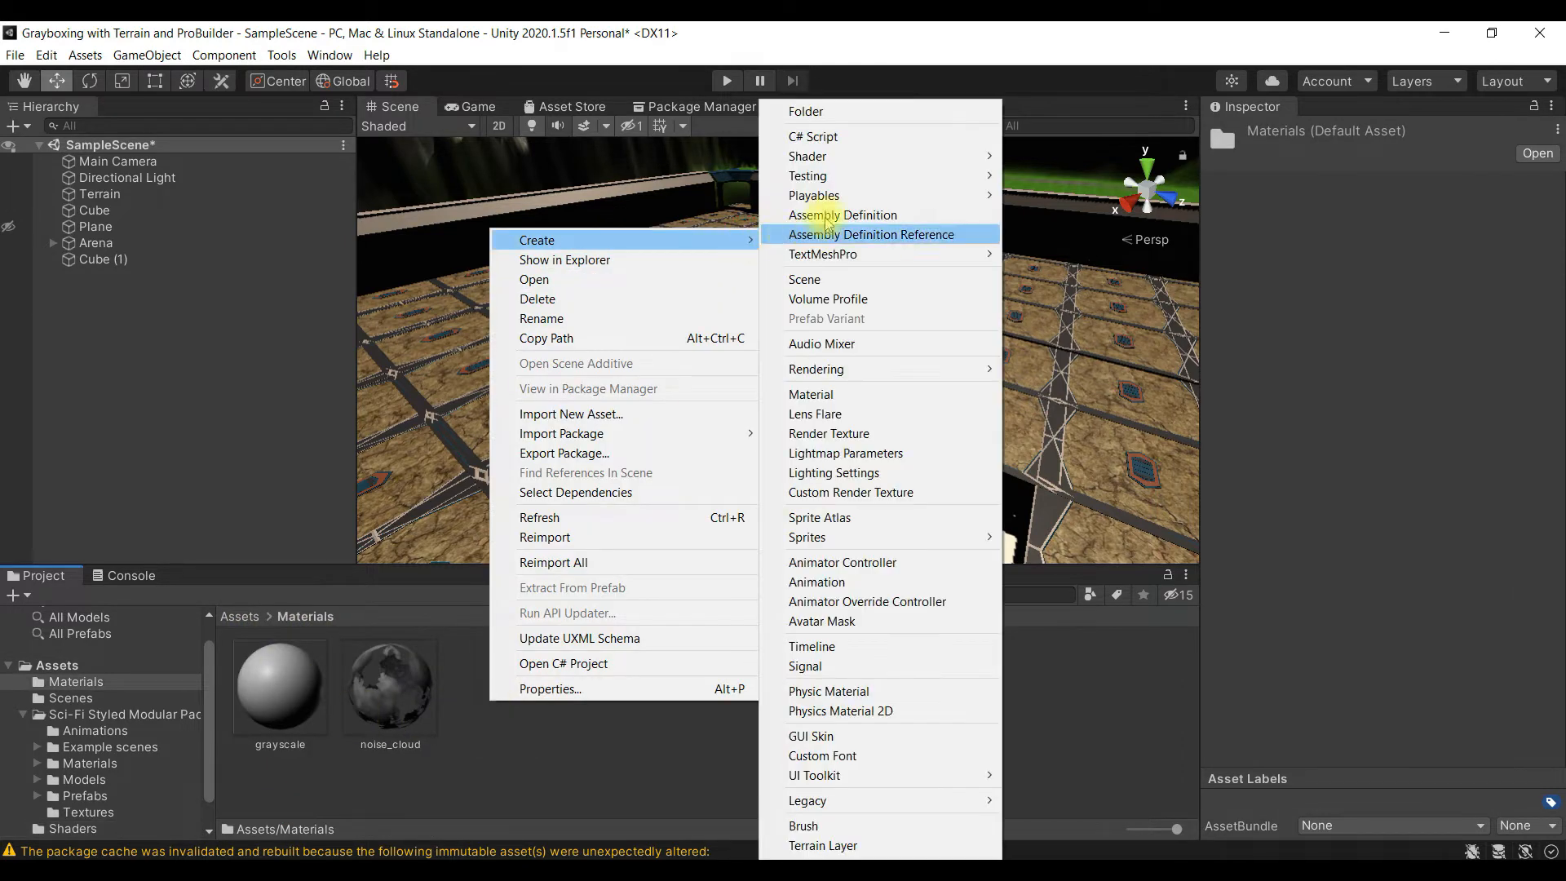
click(877, 397)
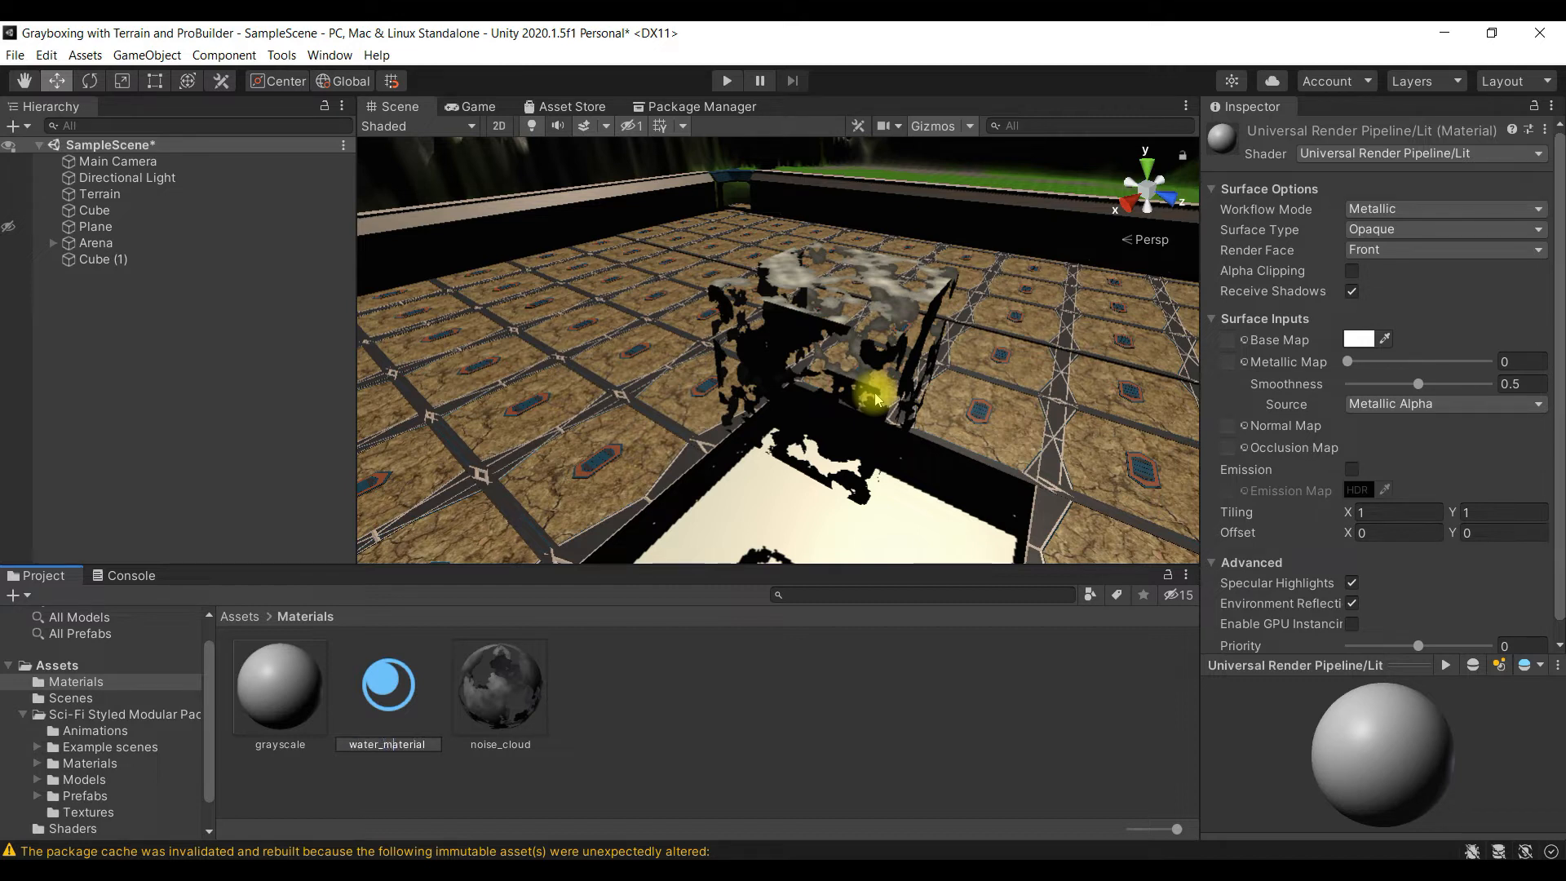
key(Return)
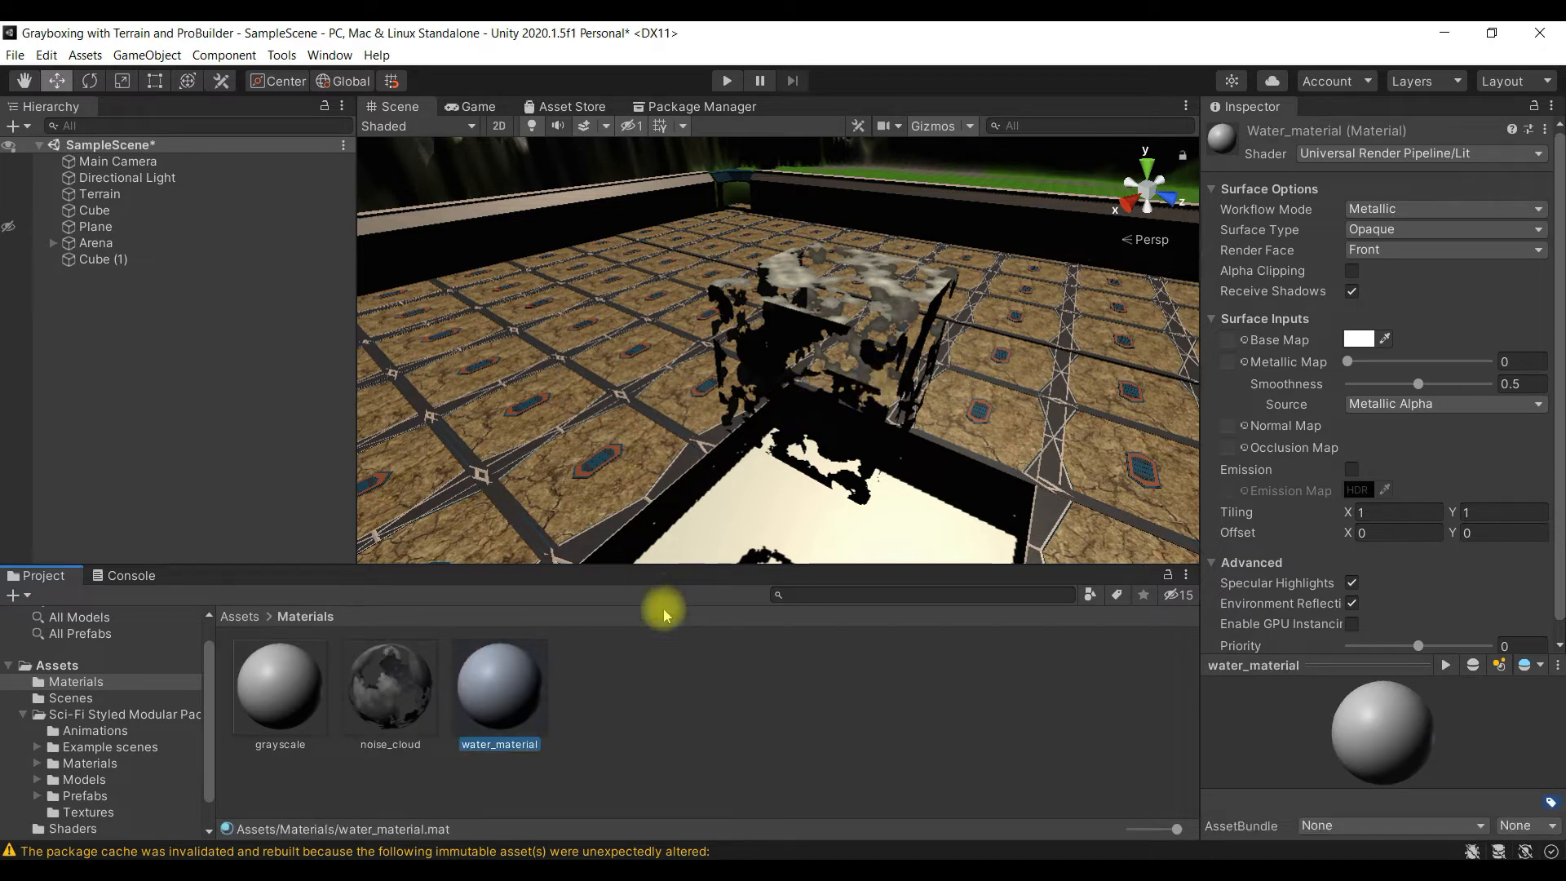
- Rename the water_material asset as WaterMaterial
right_click(518, 687)
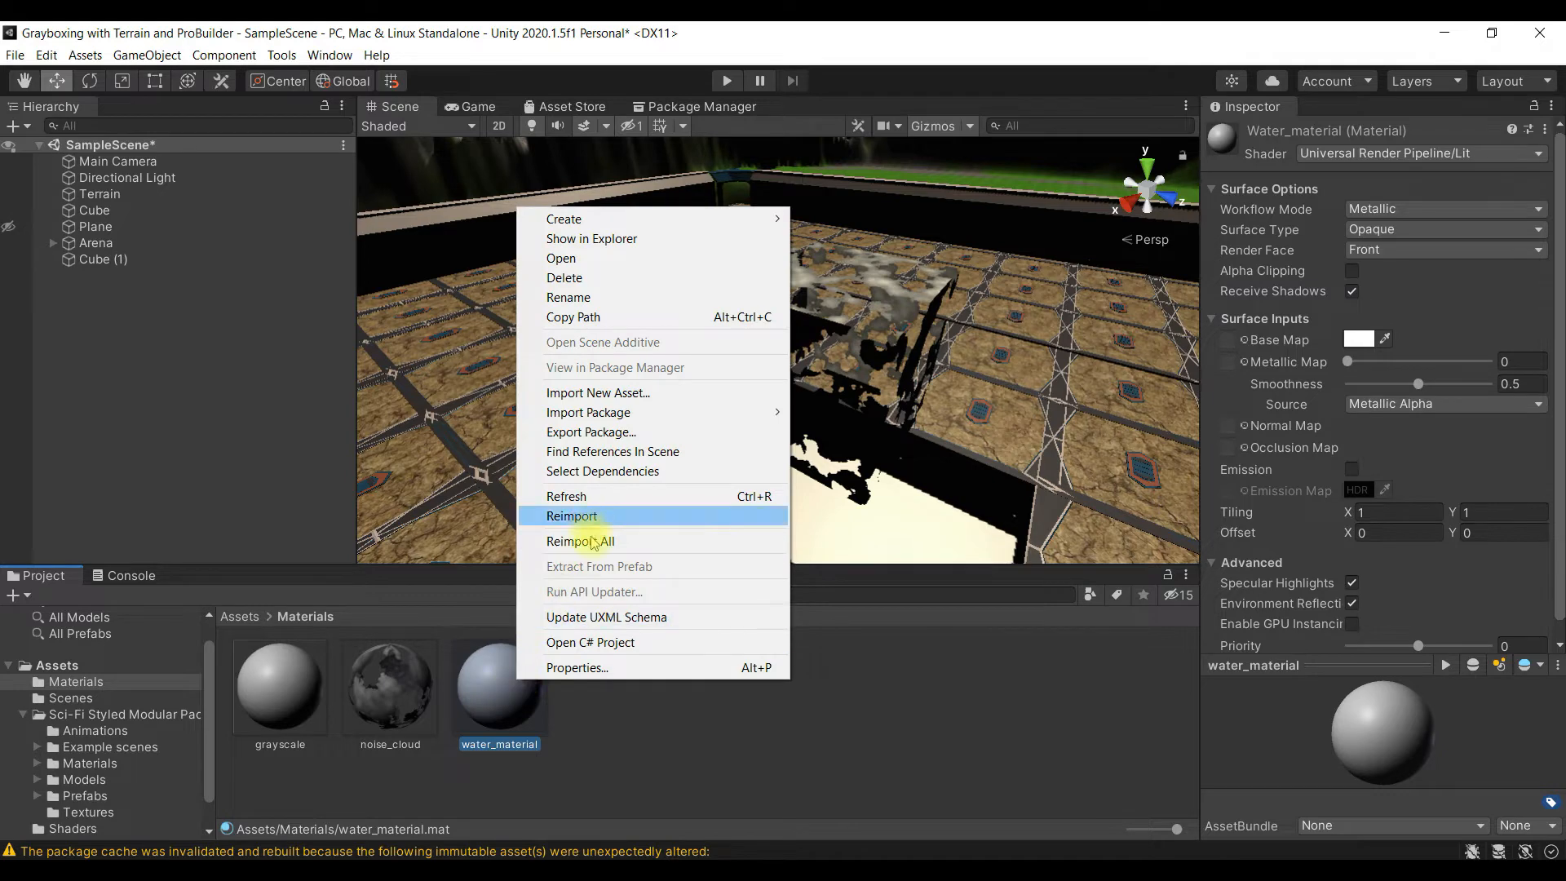
click(641, 298)
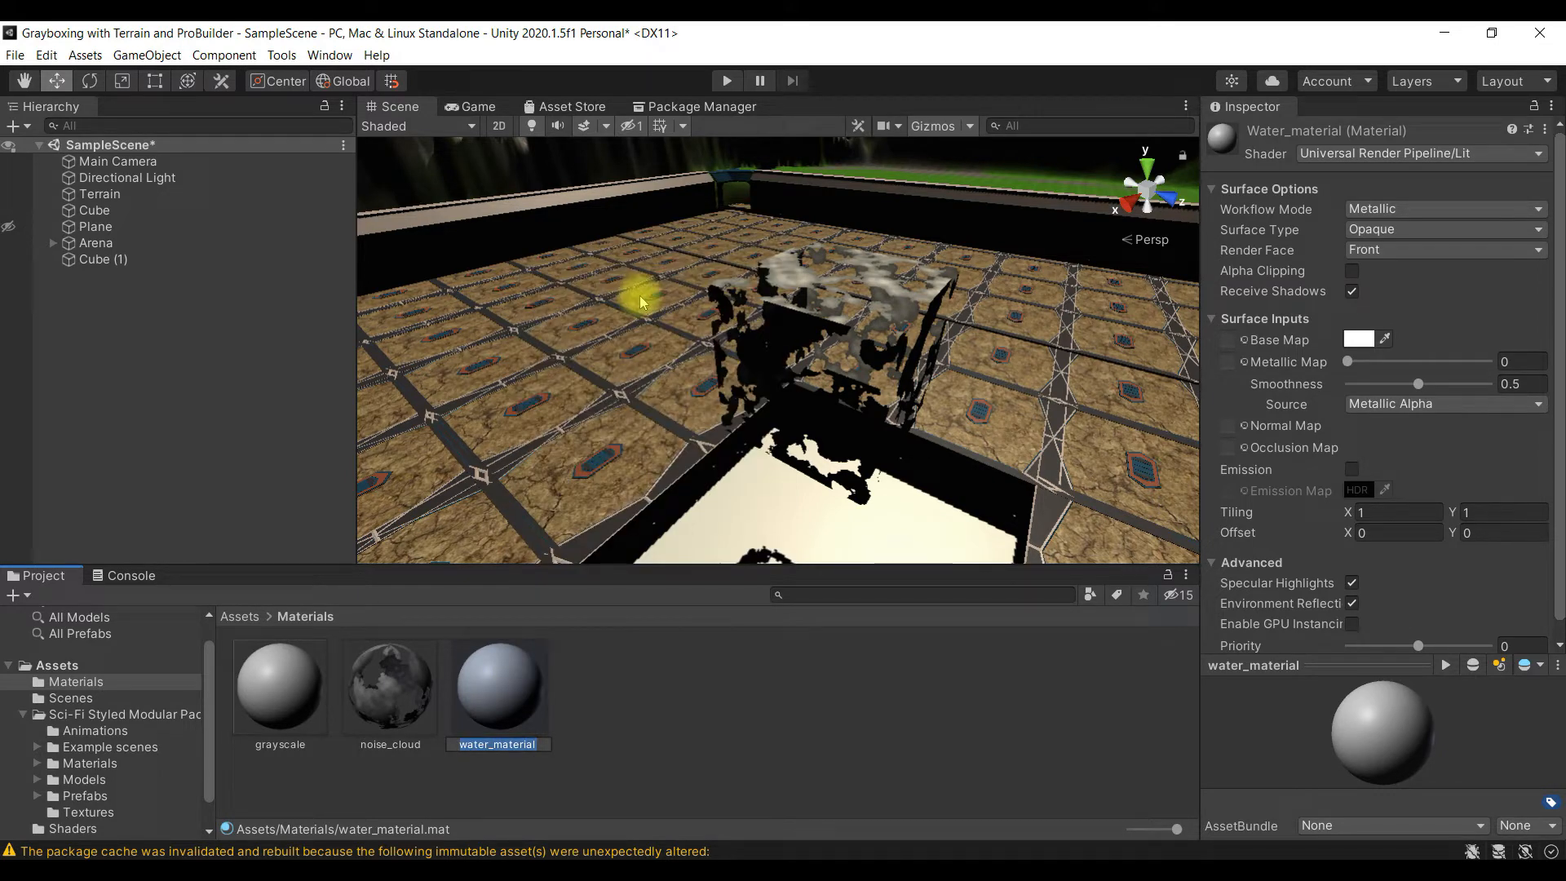
text(Wa)
key(Return)
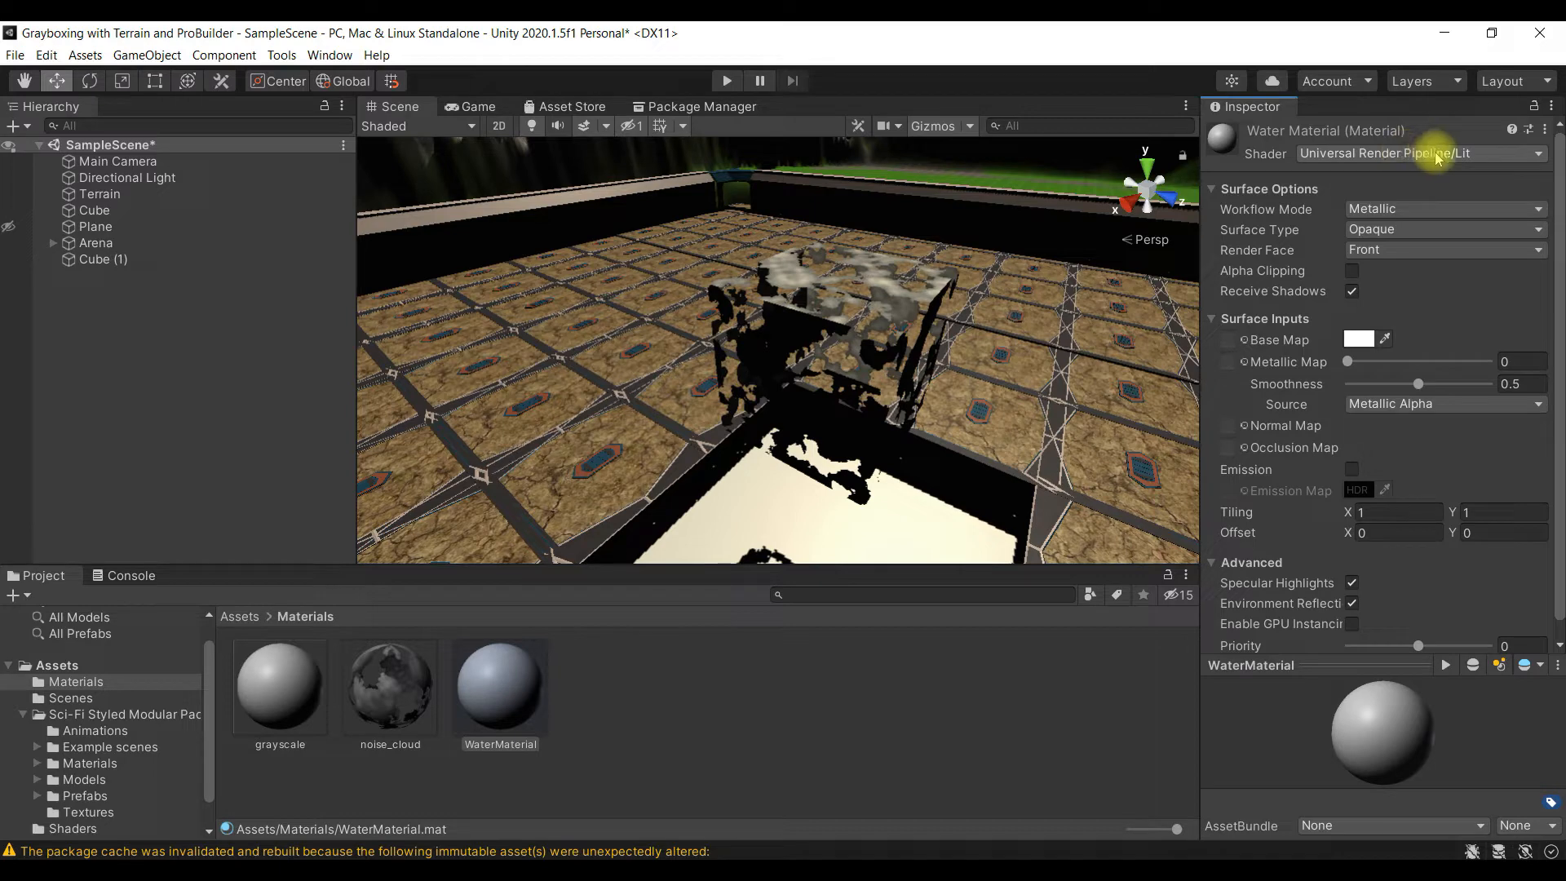
- Assign the Shader Graphs/Water shader to WaterMaterial
click(1473, 155)
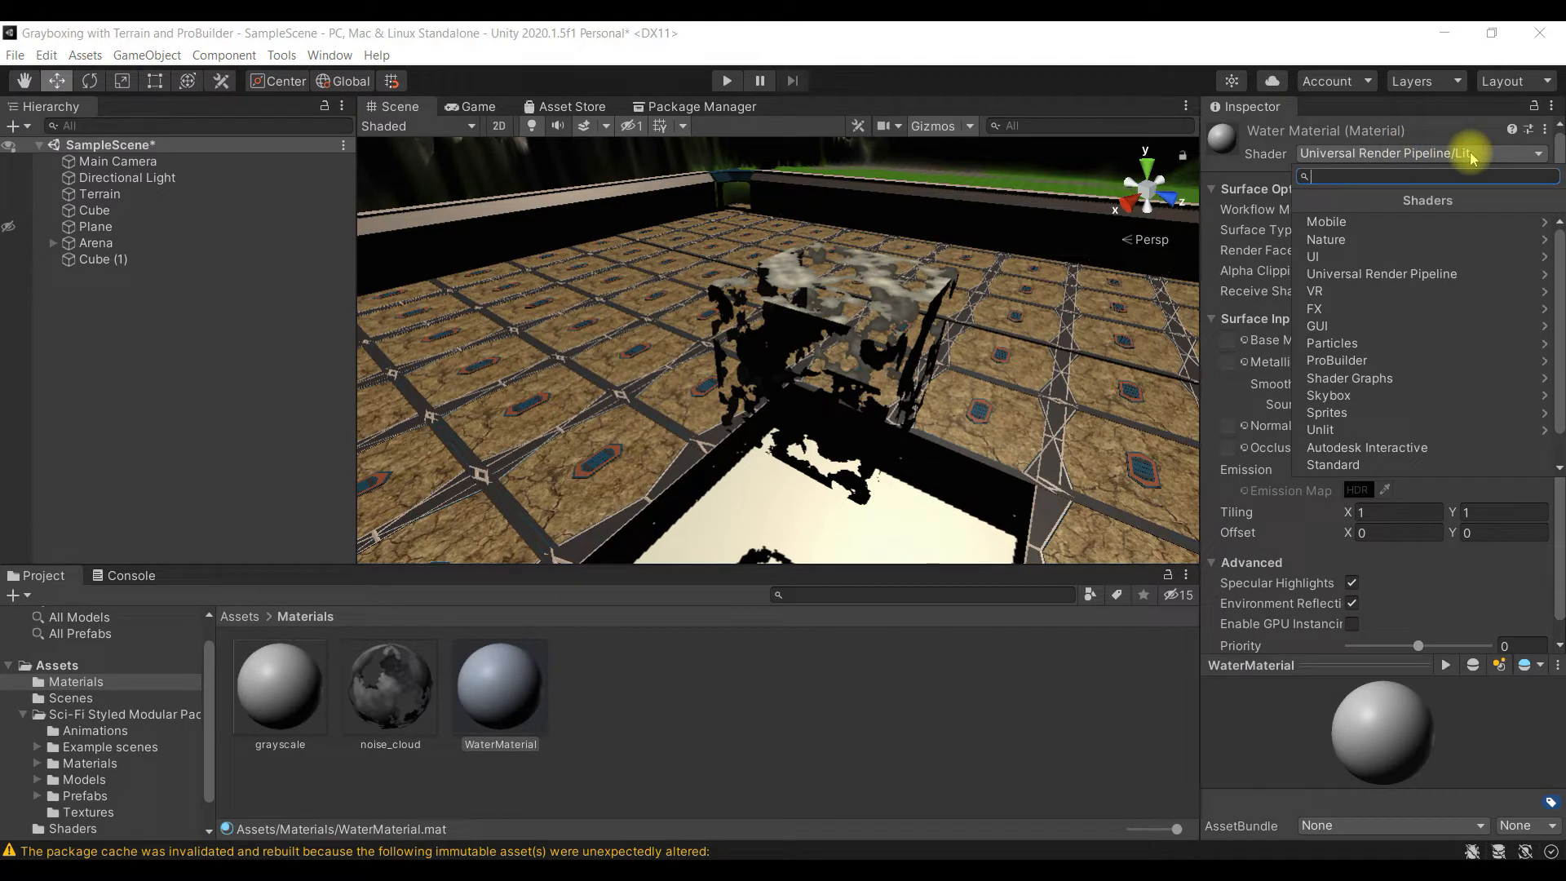
click(1395, 380)
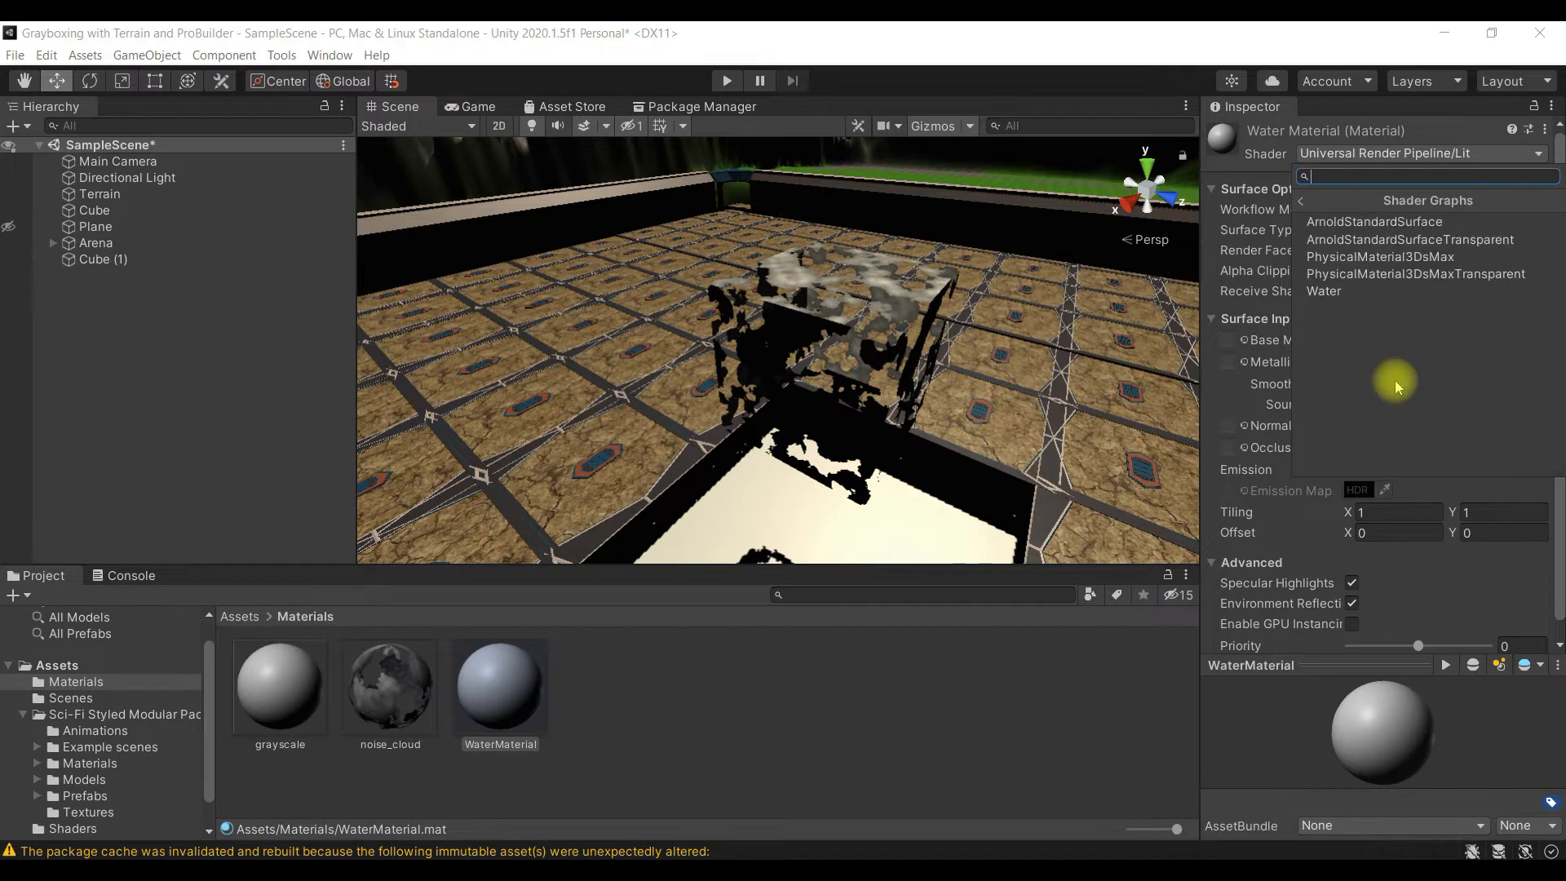
click(1327, 293)
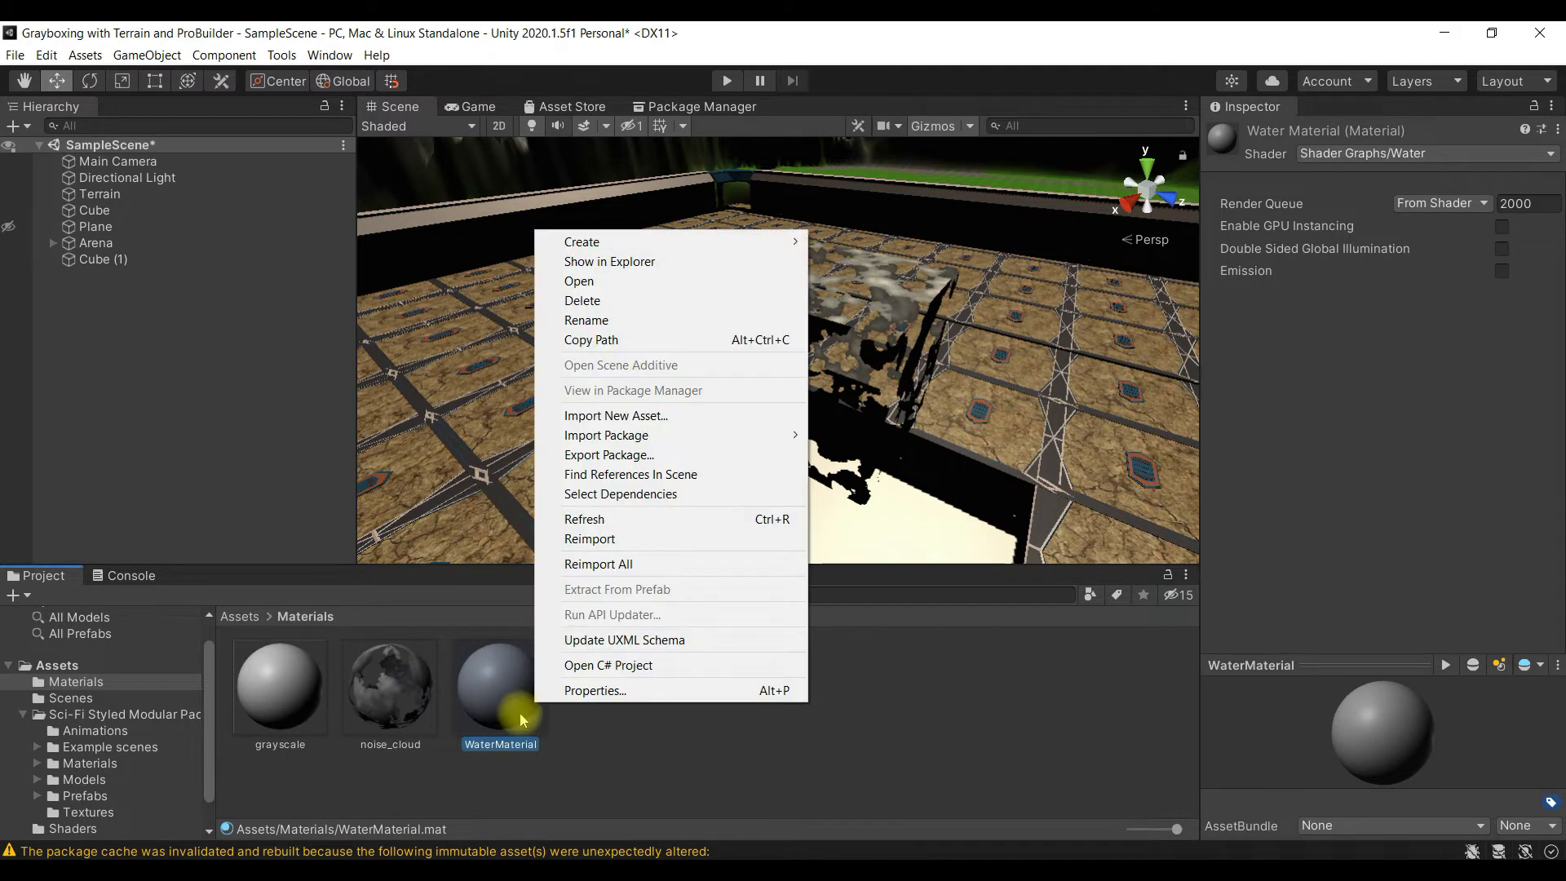
- Reimport the WaterMaterial asset in Assets/Materials
click(675, 540)
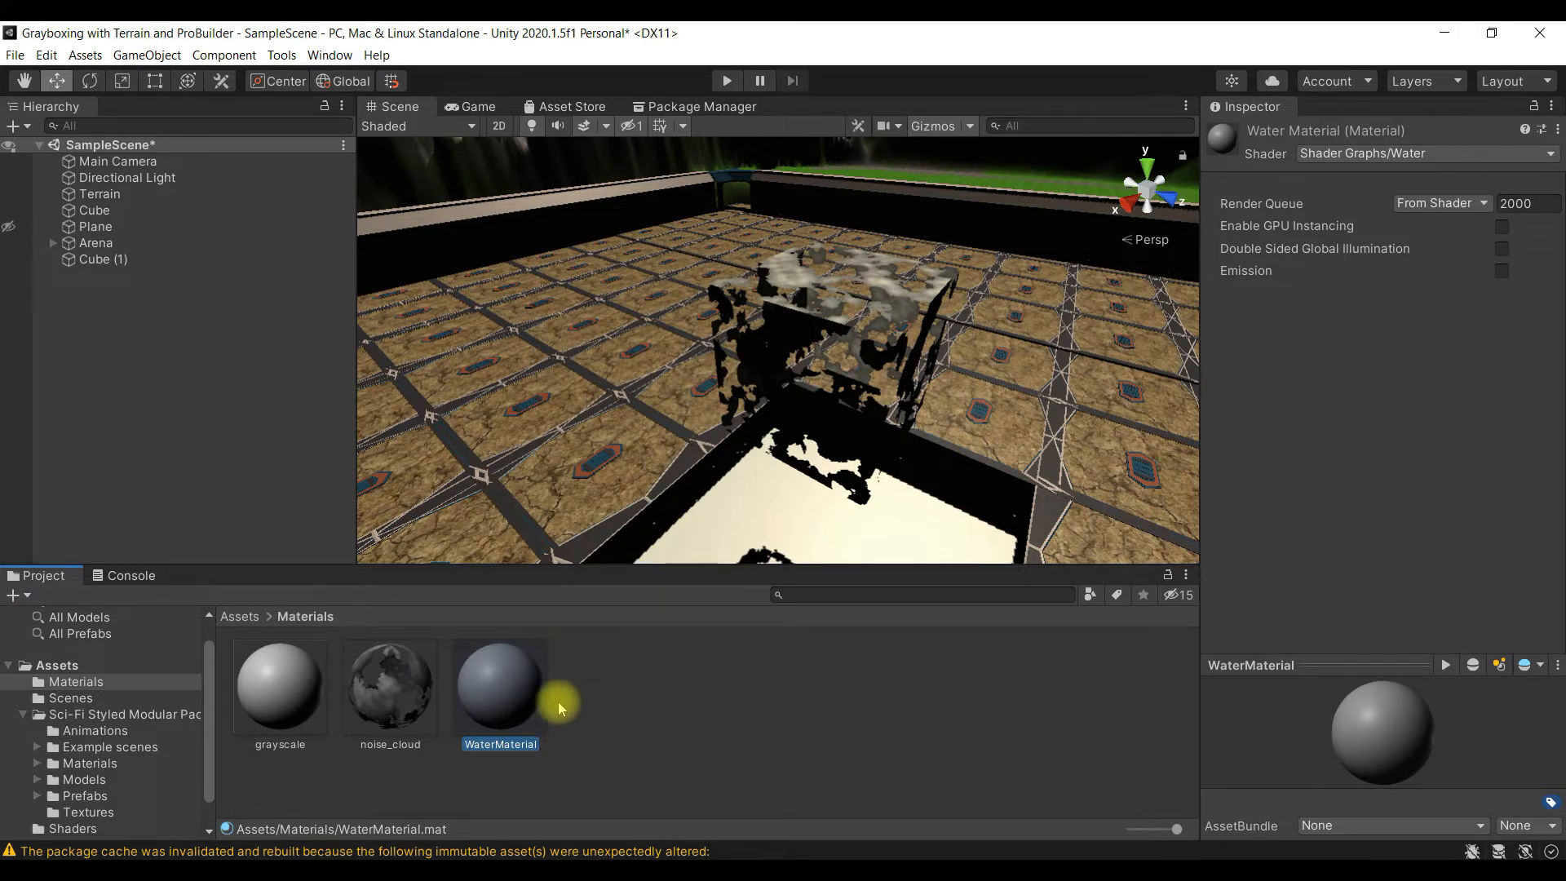
right_click(521, 701)
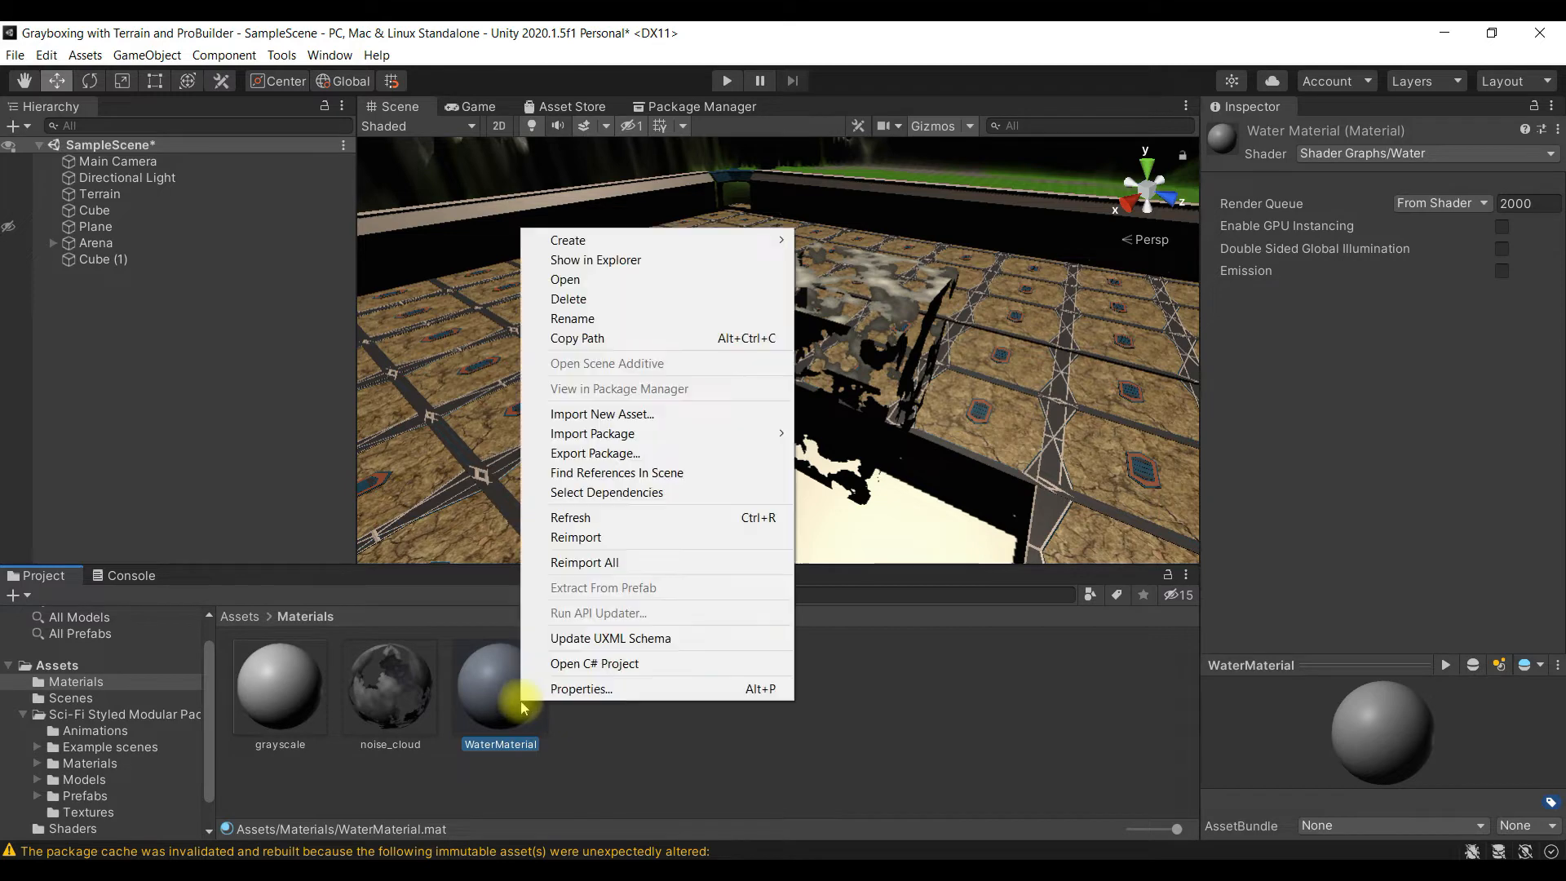
click(634, 532)
click(631, 688)
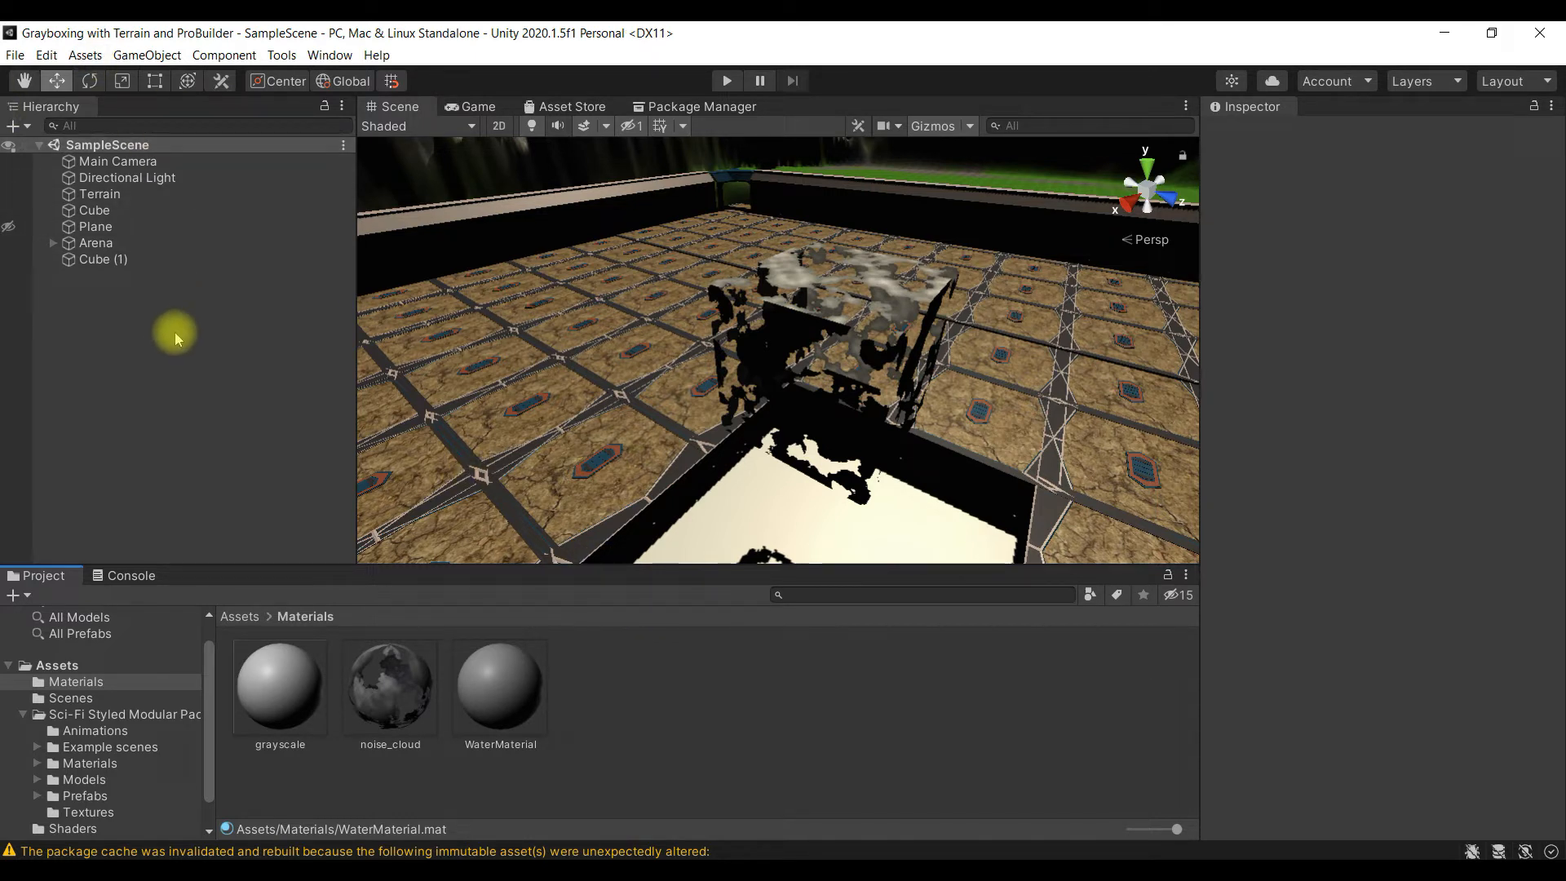
- Add a new plane to the scene and raise it above the arena floor to a Y position of about 65.4
click(248, 618)
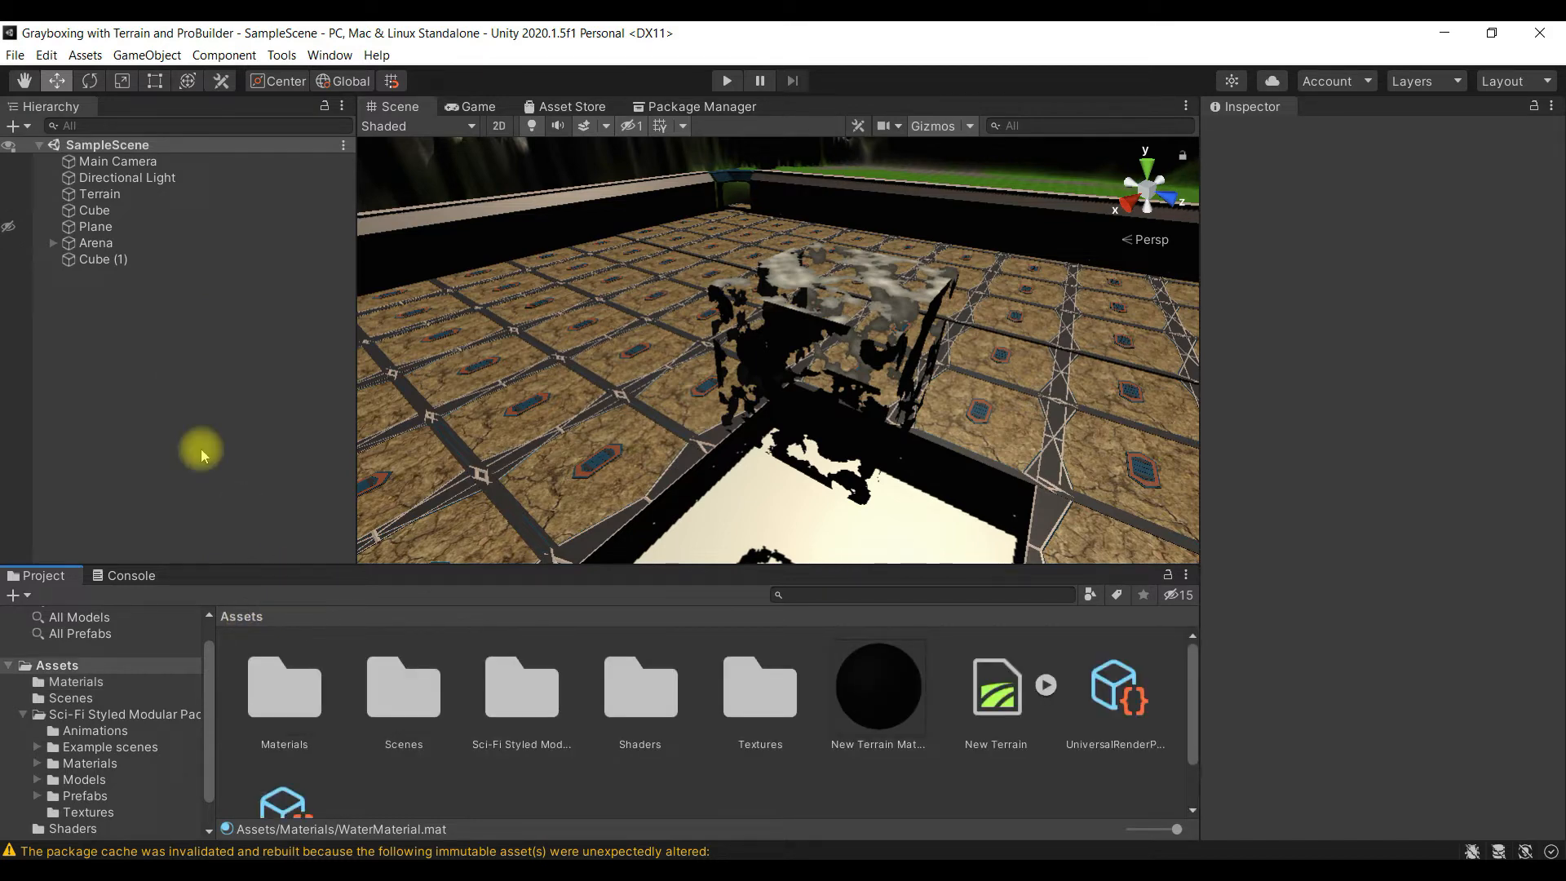
scroll(727, 380, down, 10)
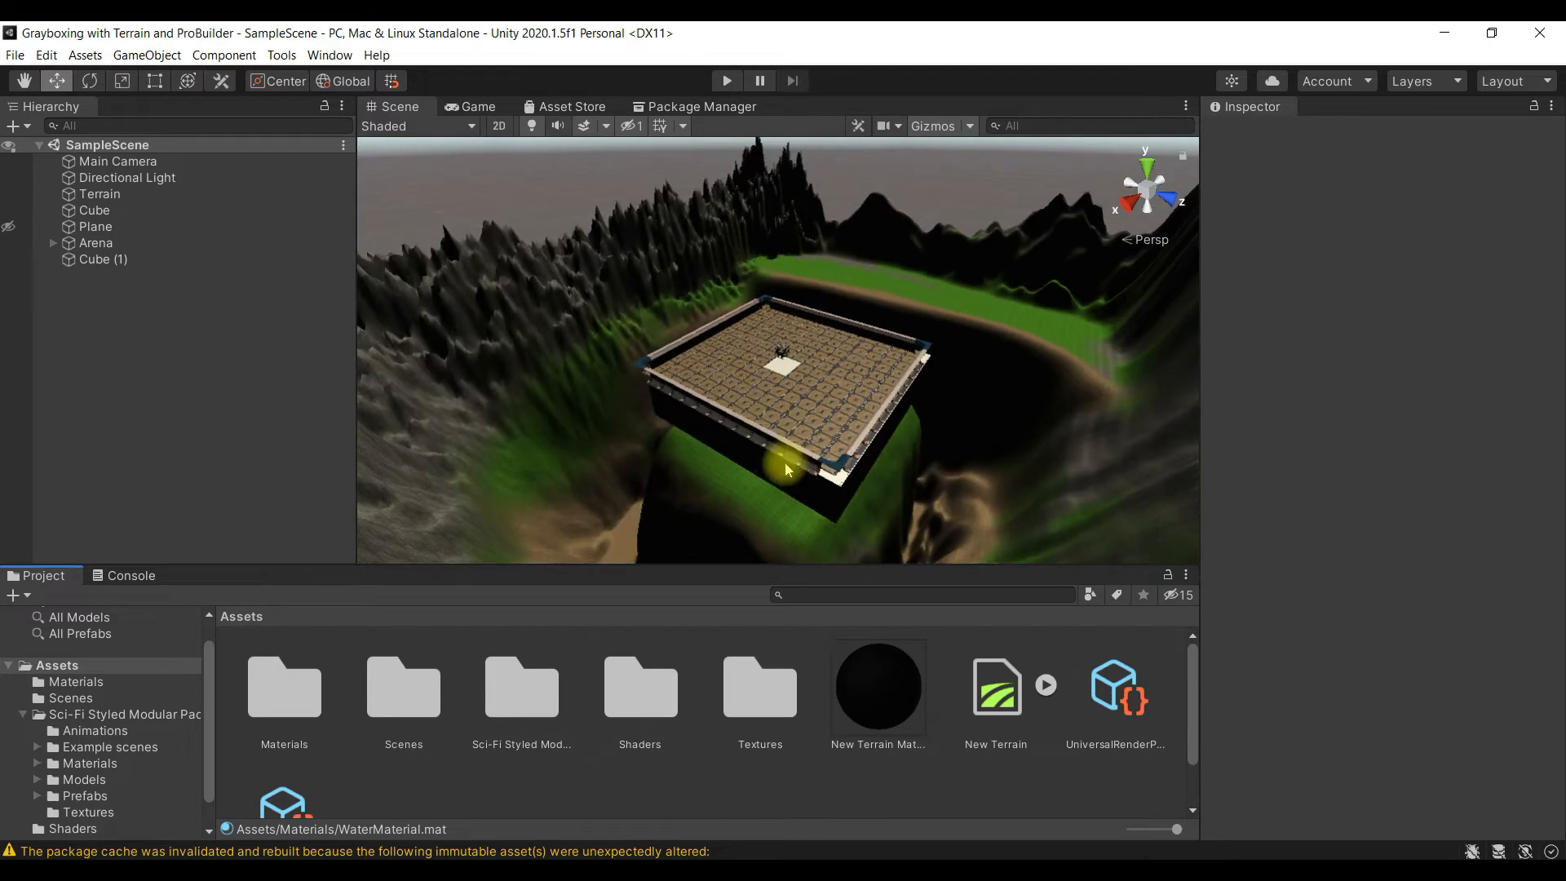
scroll(701, 449, down, 2)
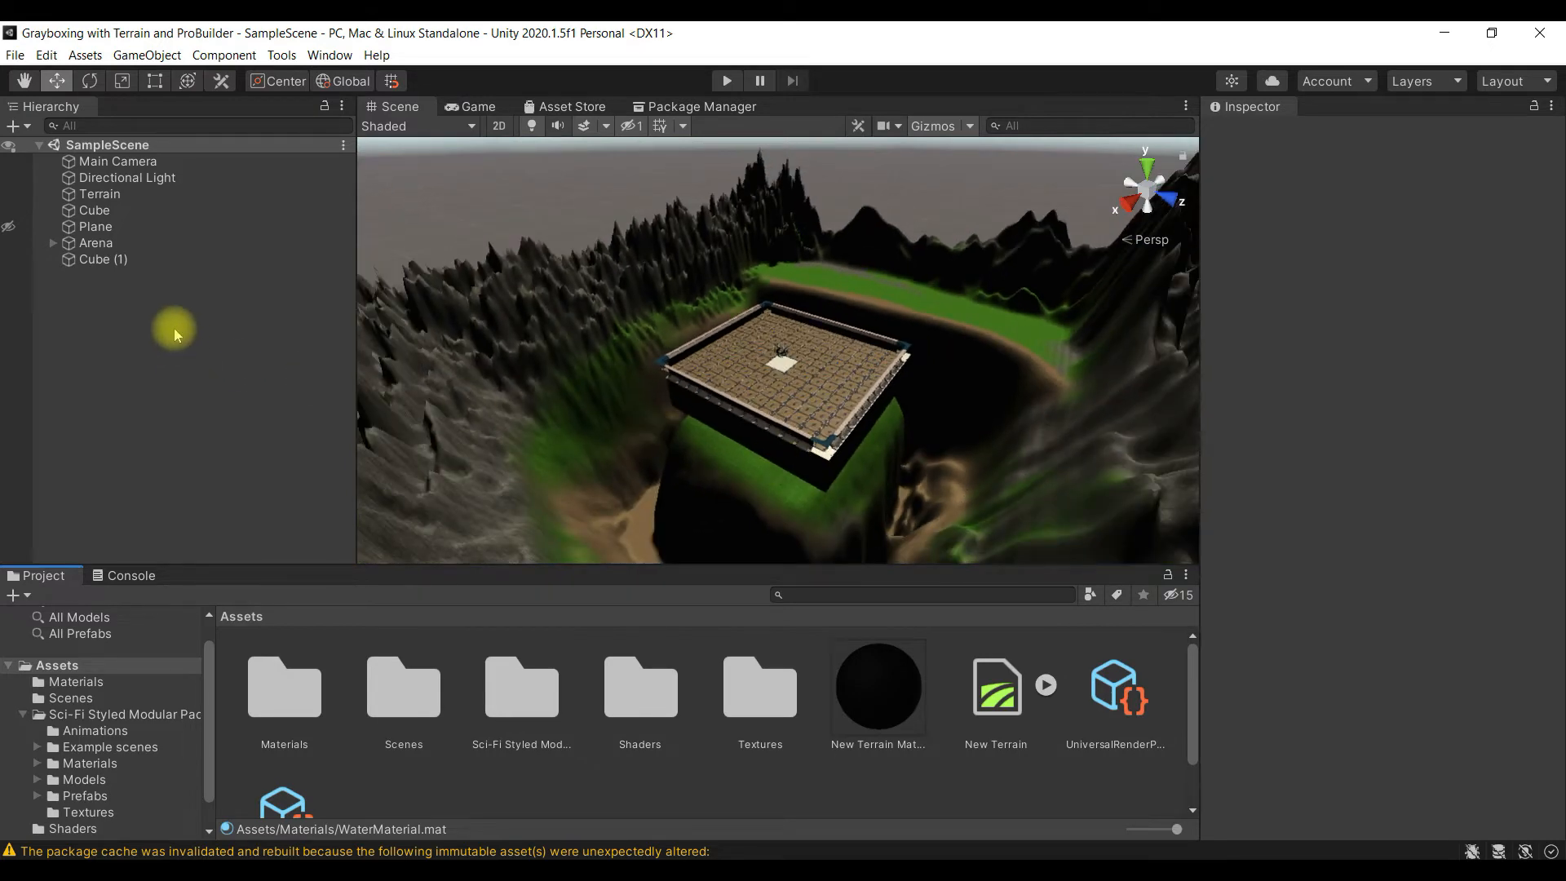
right_click(99, 309)
mouse_move(226, 519)
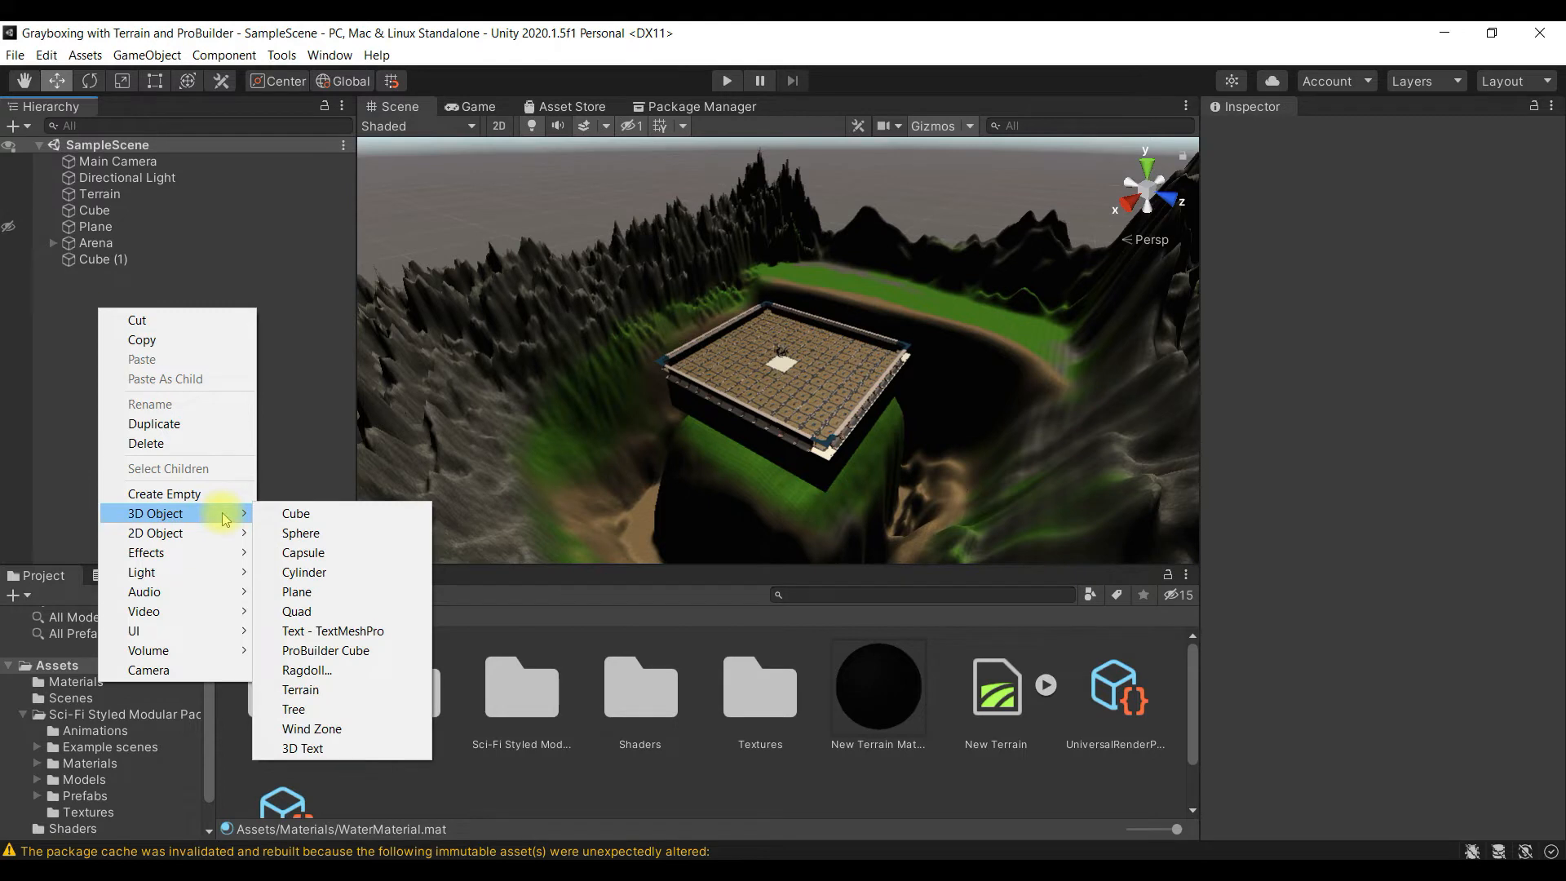
click(321, 594)
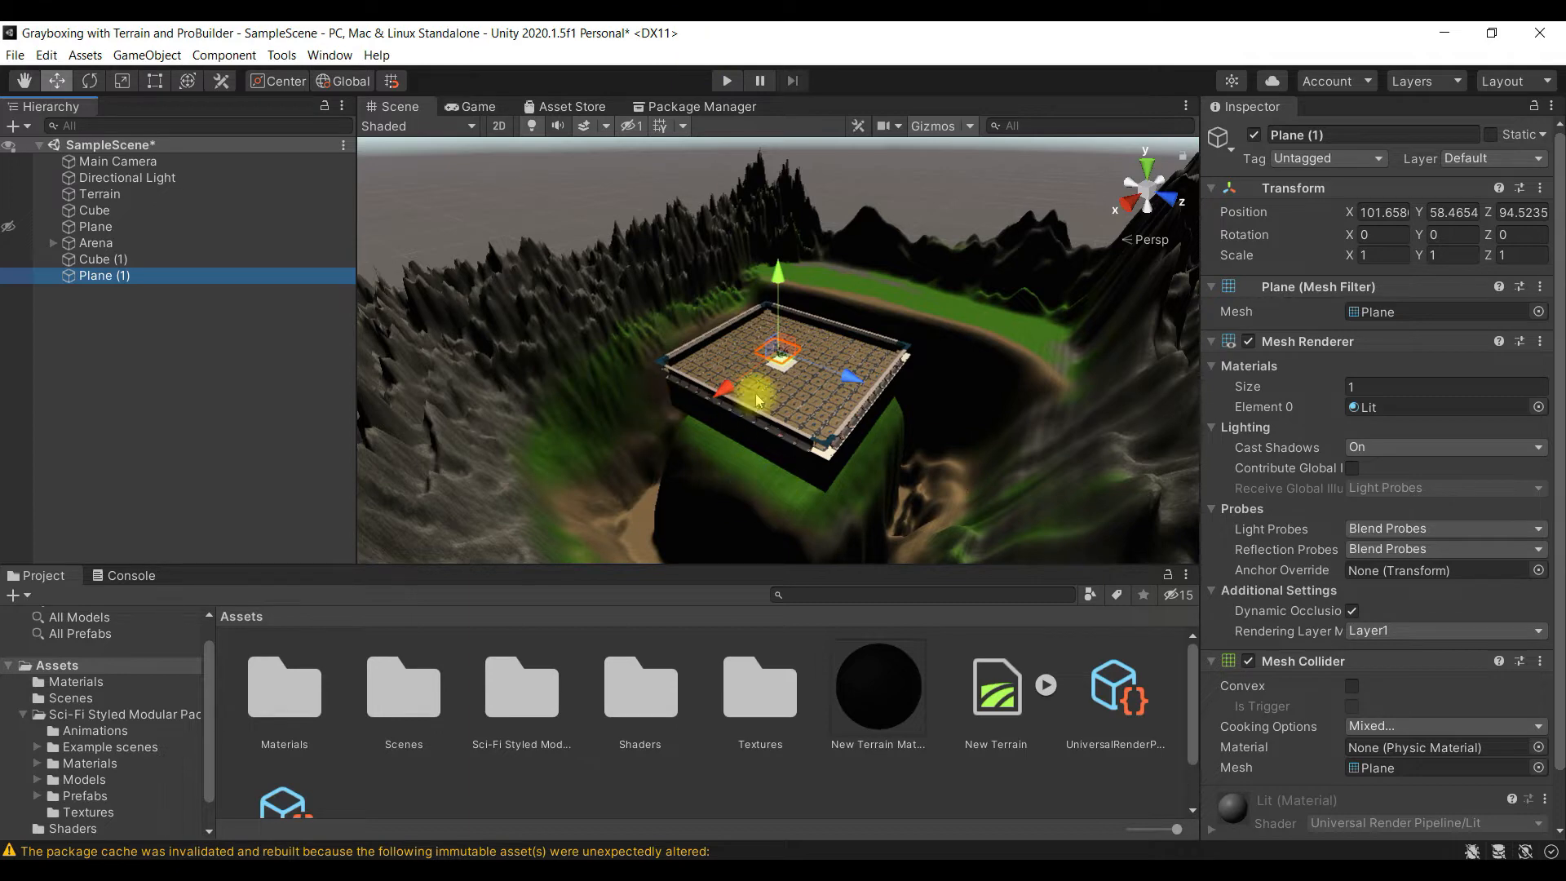
mouse_move(784, 282)
mouse_down()
mouse_move(786, 238)
mouse_move(786, 299)
mouse_move(794, 260)
mouse_up()
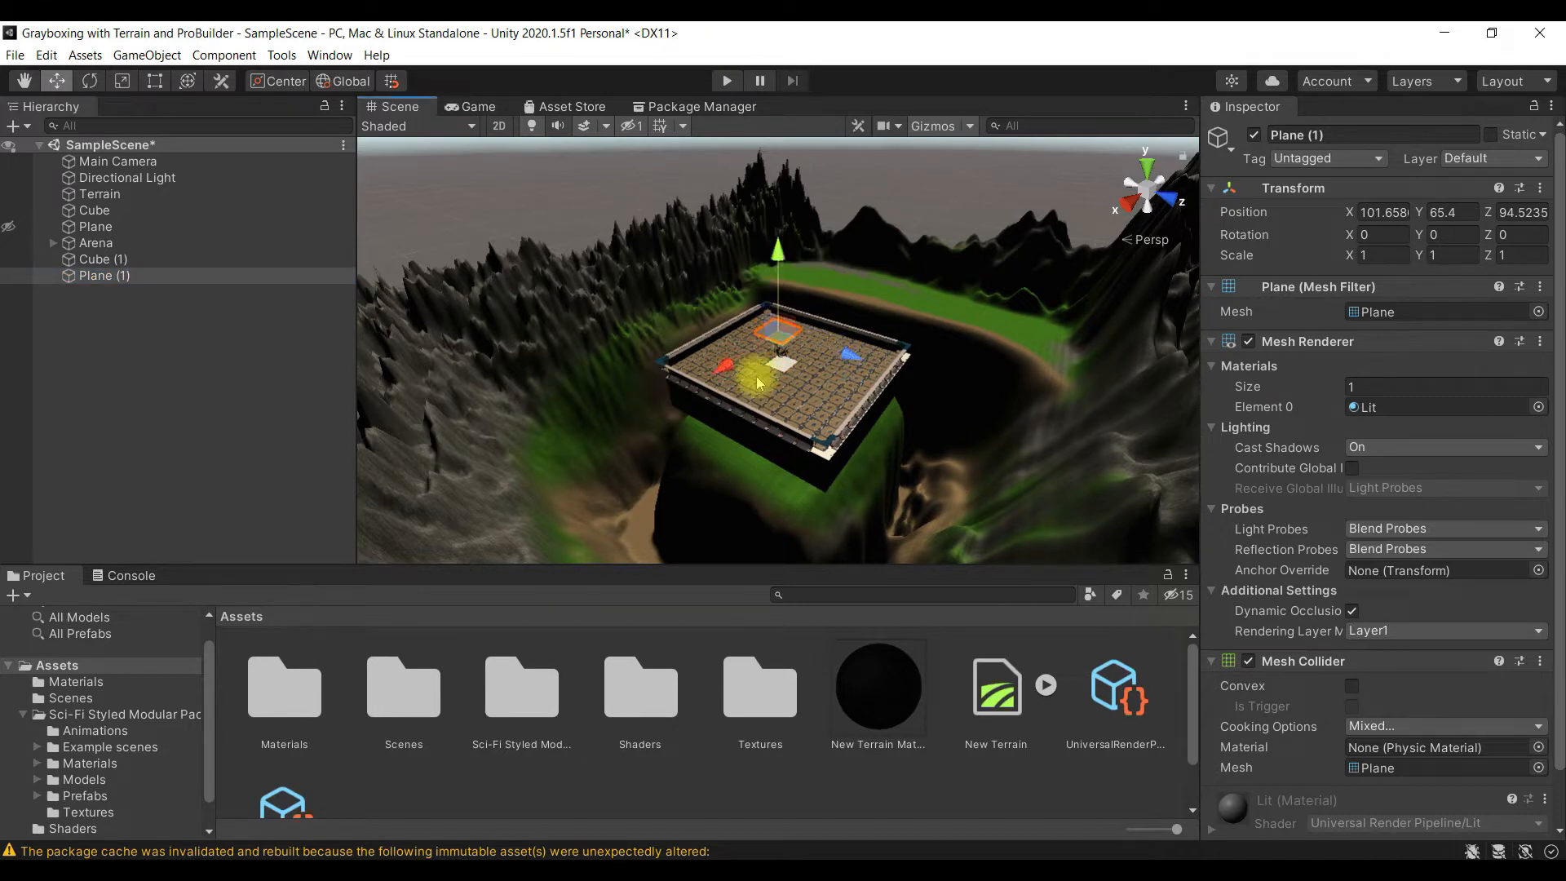
- Apply WaterMaterial from Assets/Materials to the new plane above the arena
scroll(756, 375, up, 5)
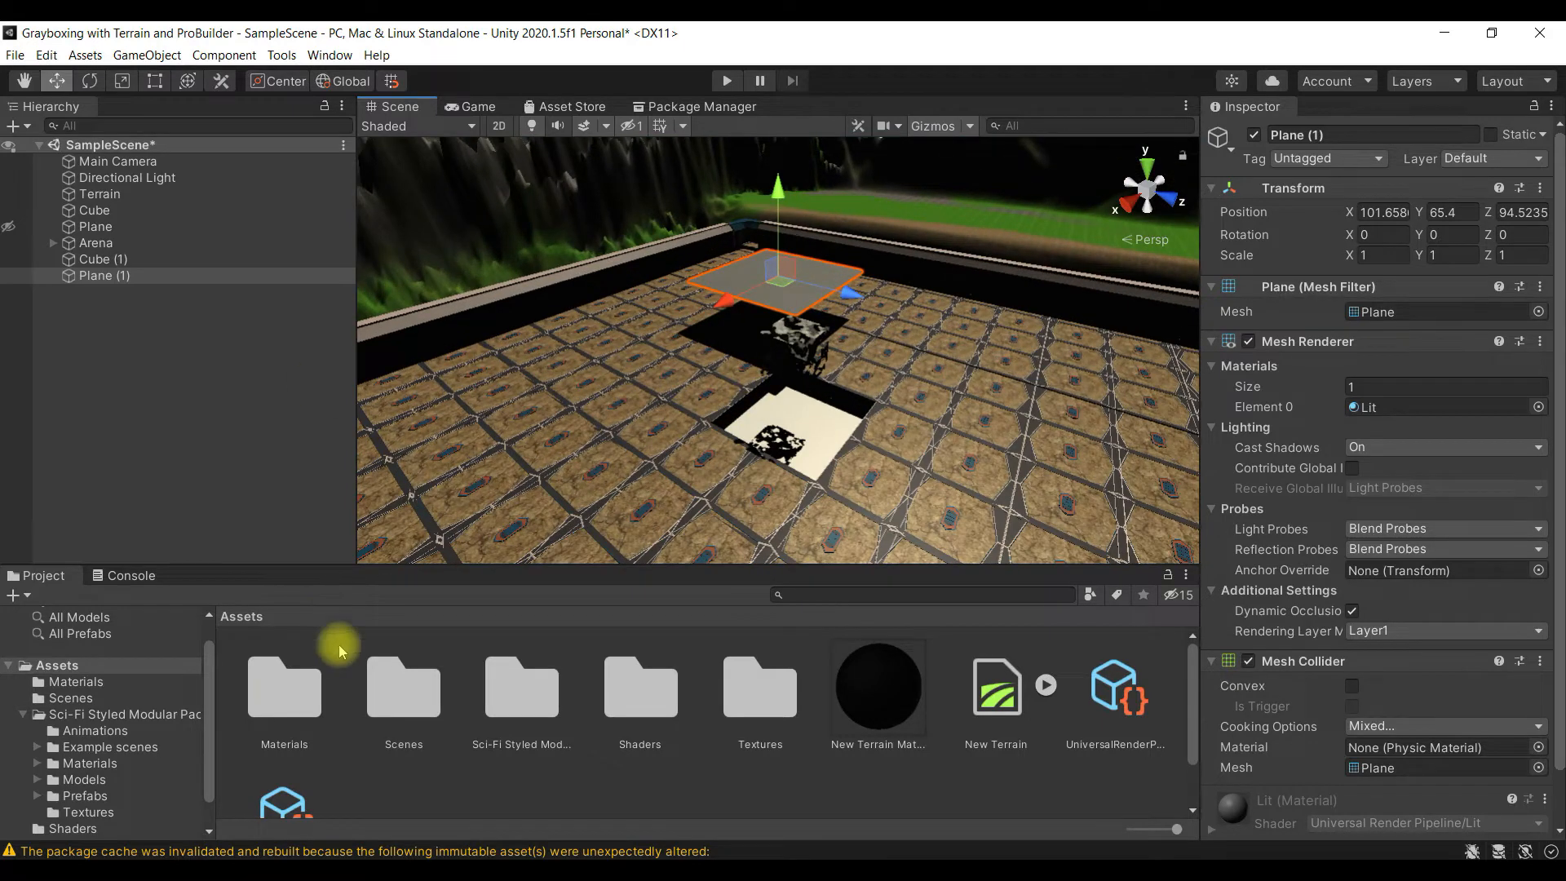
double_click(284, 692)
drag(504, 697, 734, 351)
scroll(734, 351, up, 5)
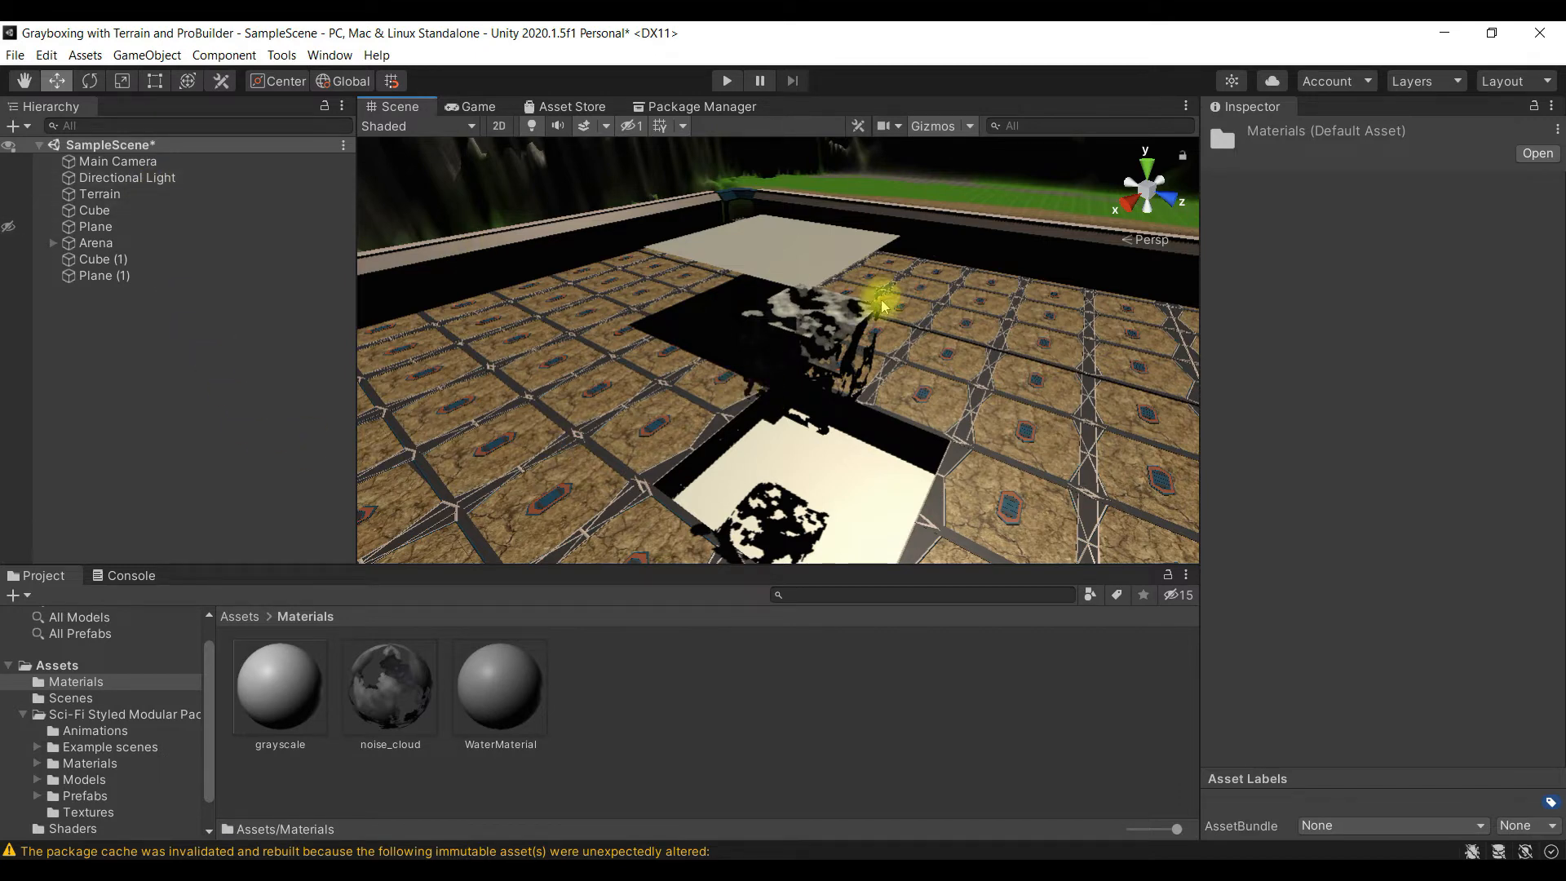
scroll(774, 273, down, 6)
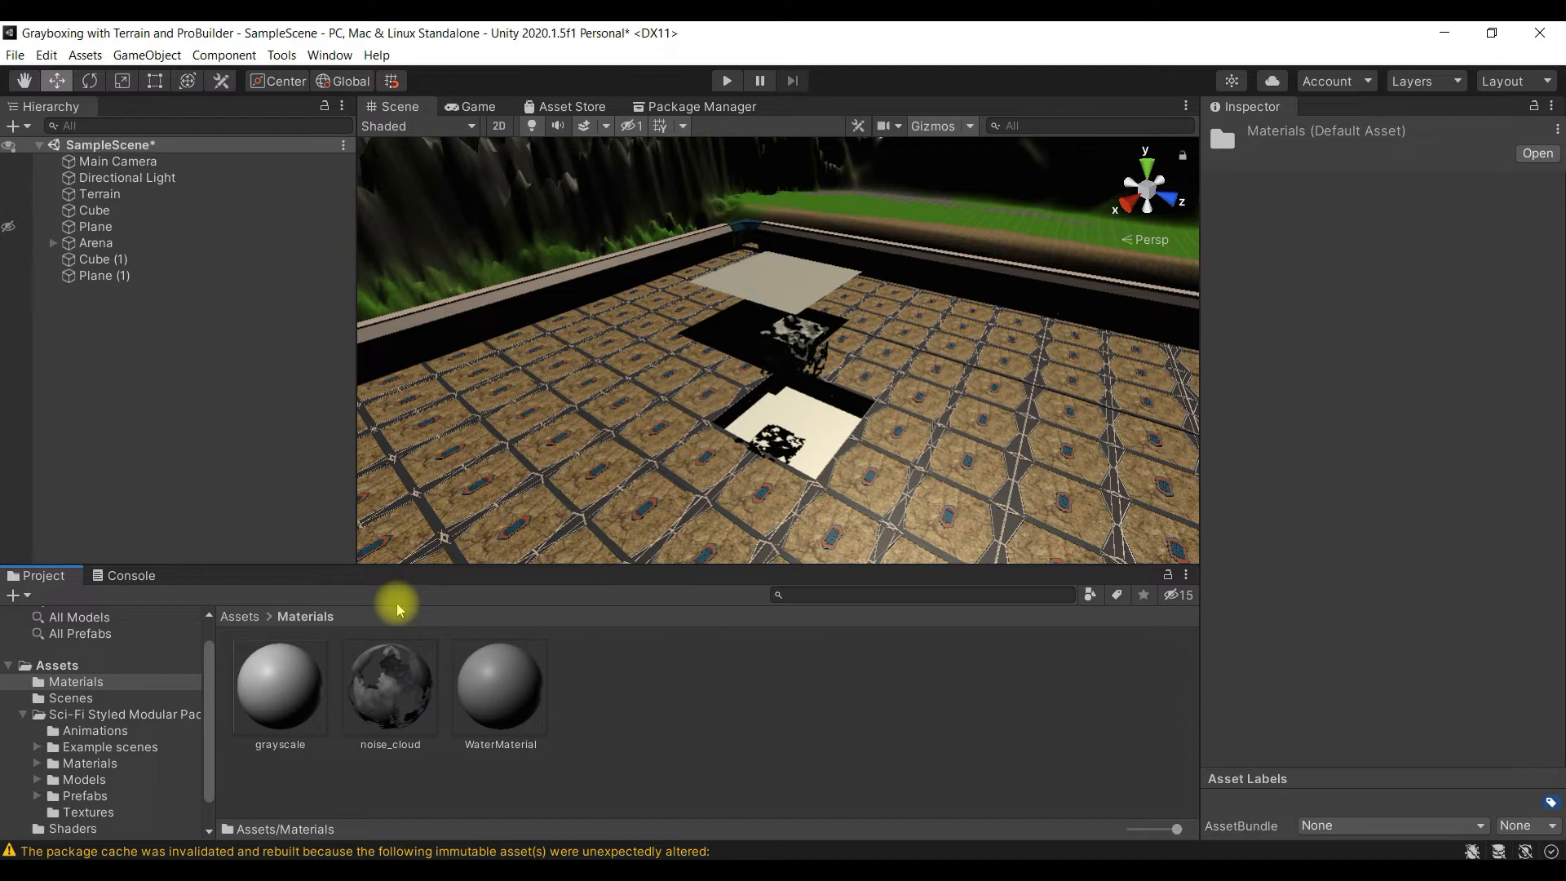
- Open the Water shader from Assets/Shaders in the Shader Graph editor
click(72, 668)
double_click(640, 693)
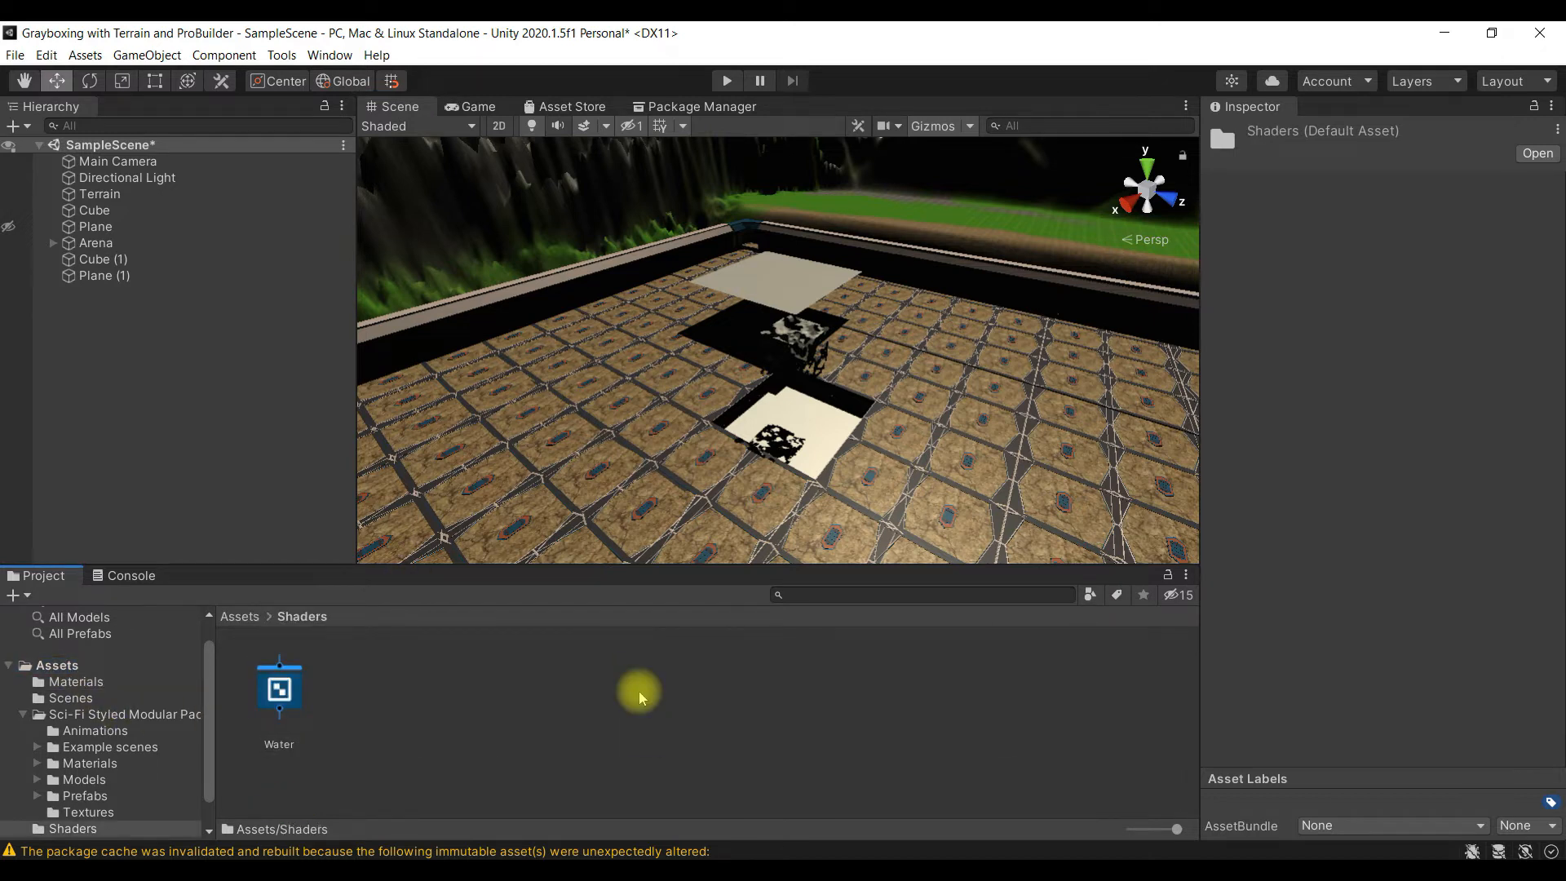
double_click(285, 694)
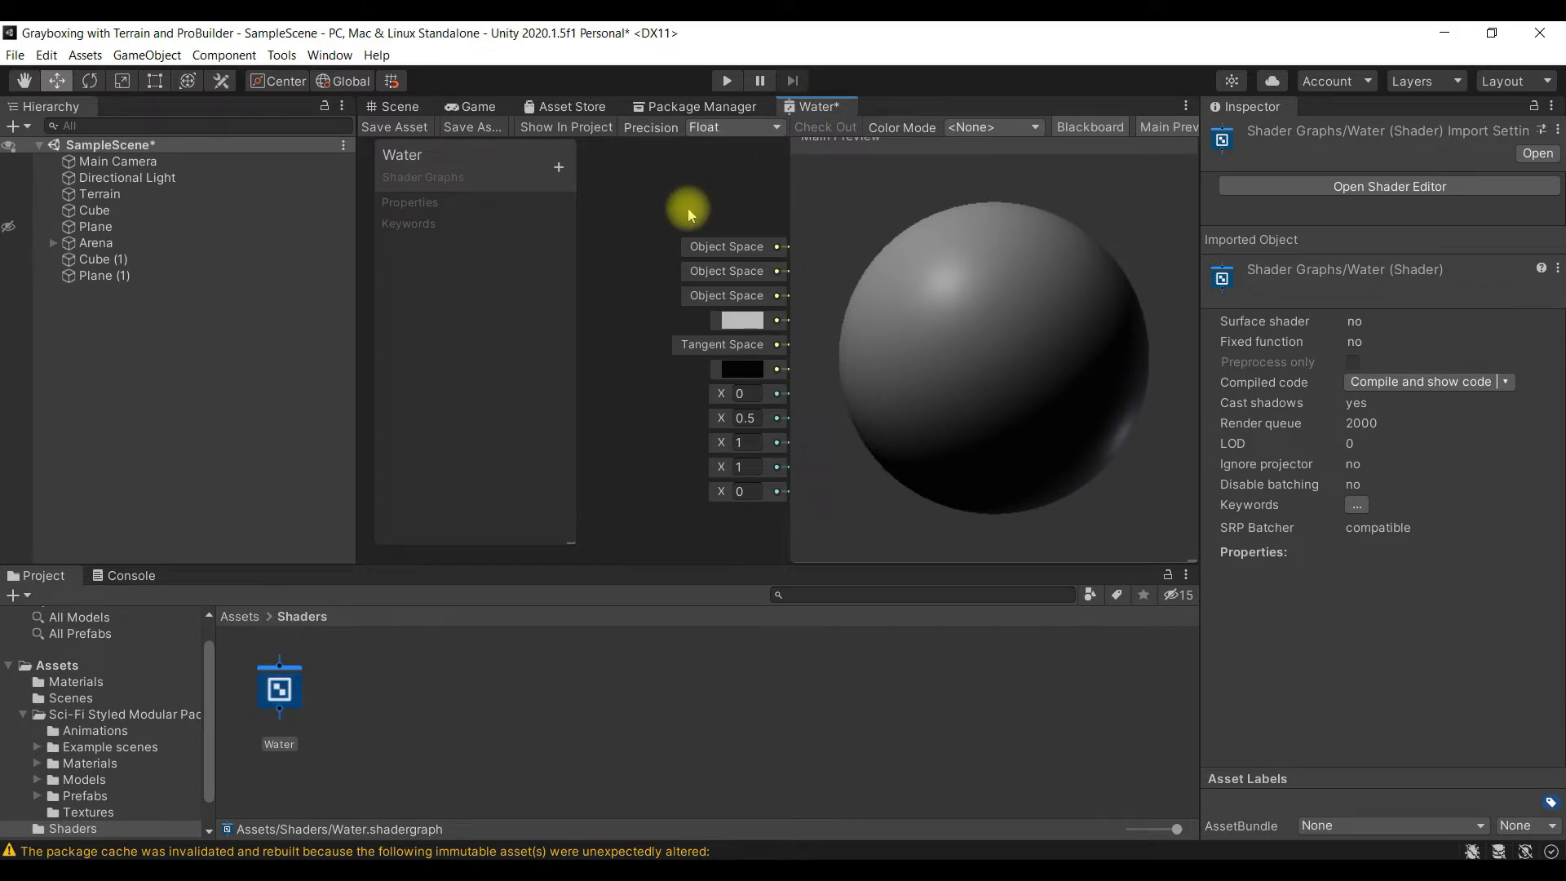
- Hide the main preview so the PBR Master node of the Water graph is unobstructed
scroll(708, 250, down, 3)
scroll(708, 250, up, 3)
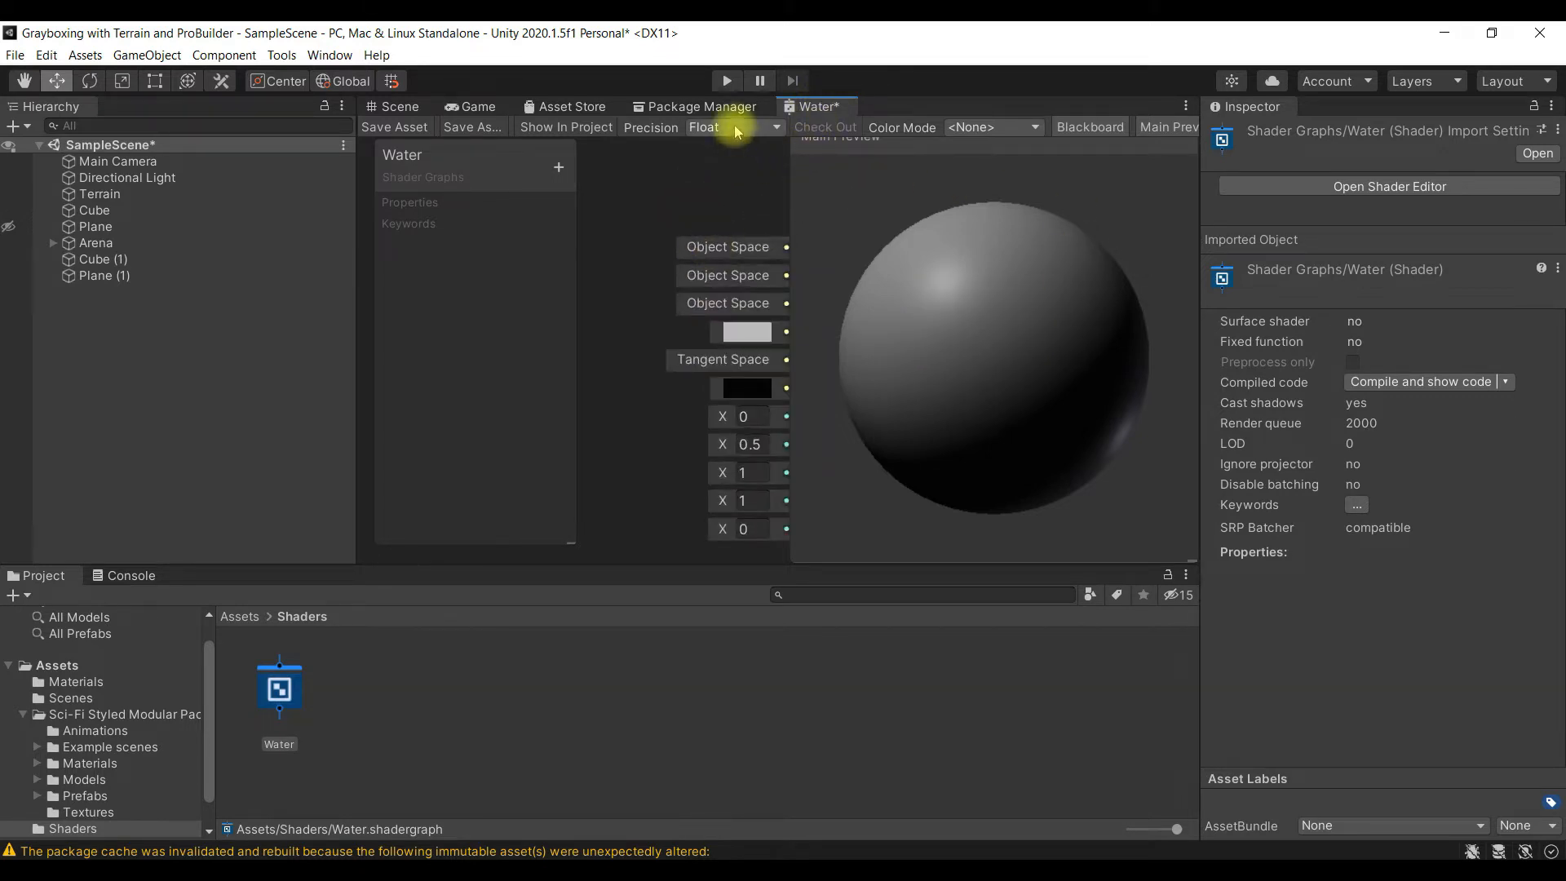
scroll(785, 243, down, 2)
scroll(745, 245, up, 4)
scroll(665, 409, down, 3)
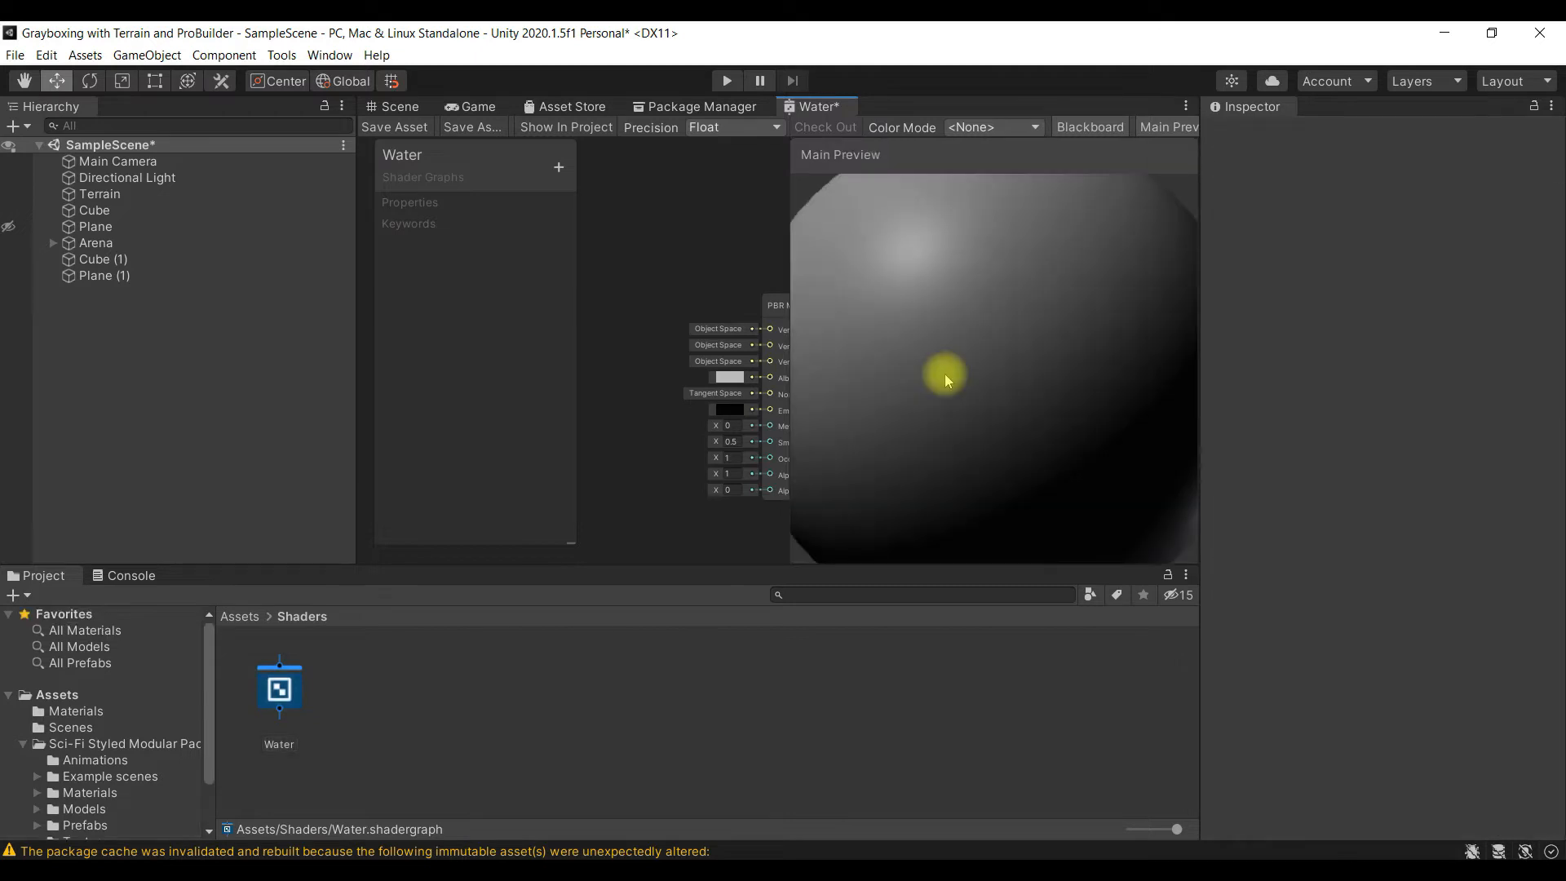
scroll(944, 373, up, 2)
scroll(944, 373, down, 4)
scroll(945, 373, down, 5)
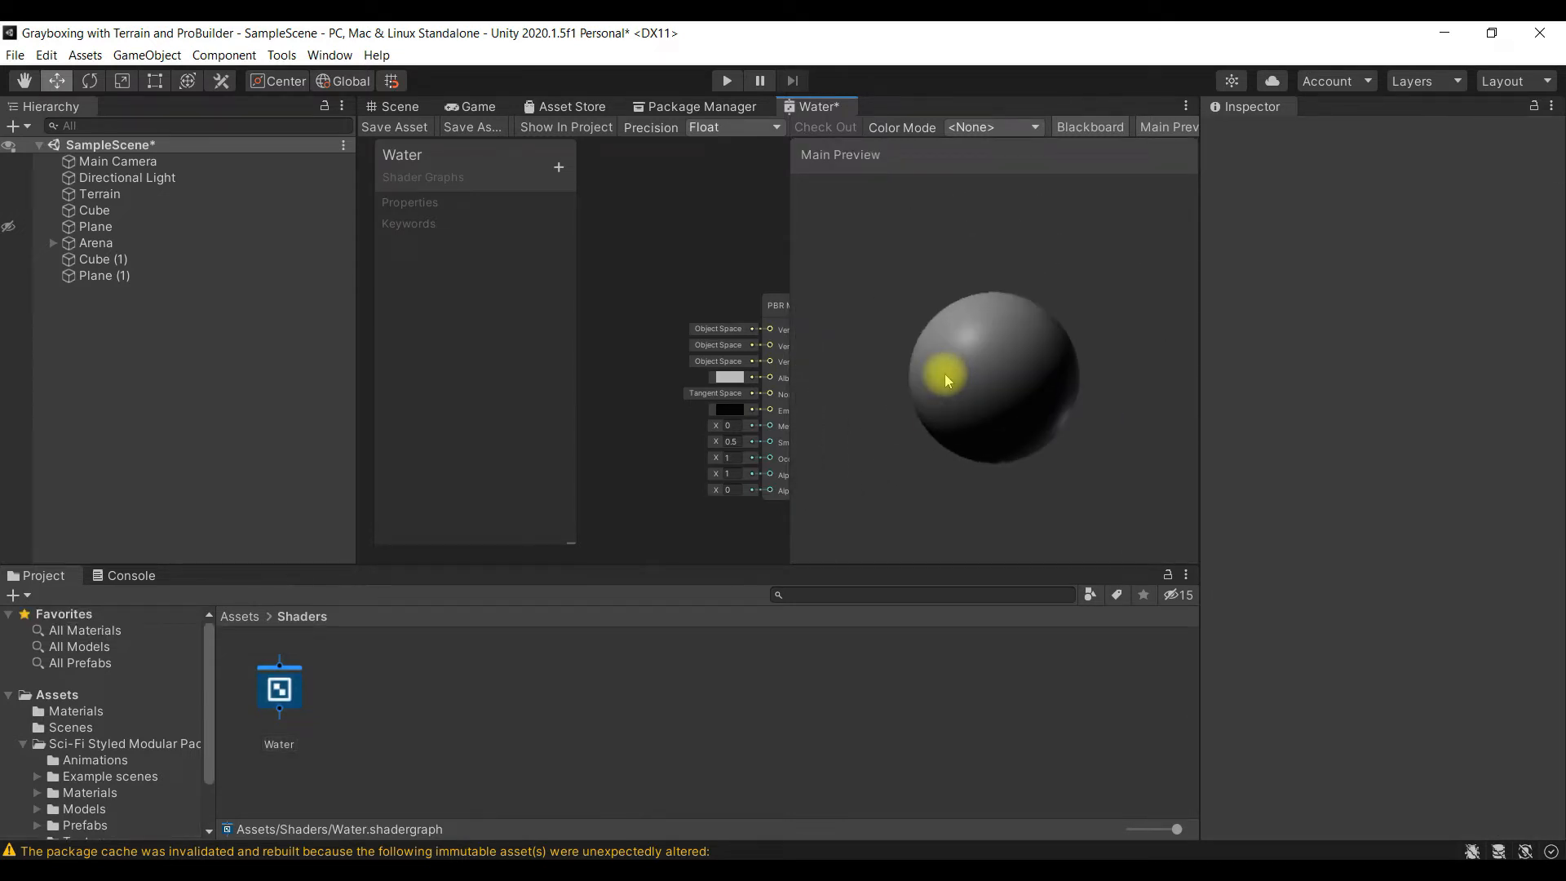
scroll(944, 373, up, 5)
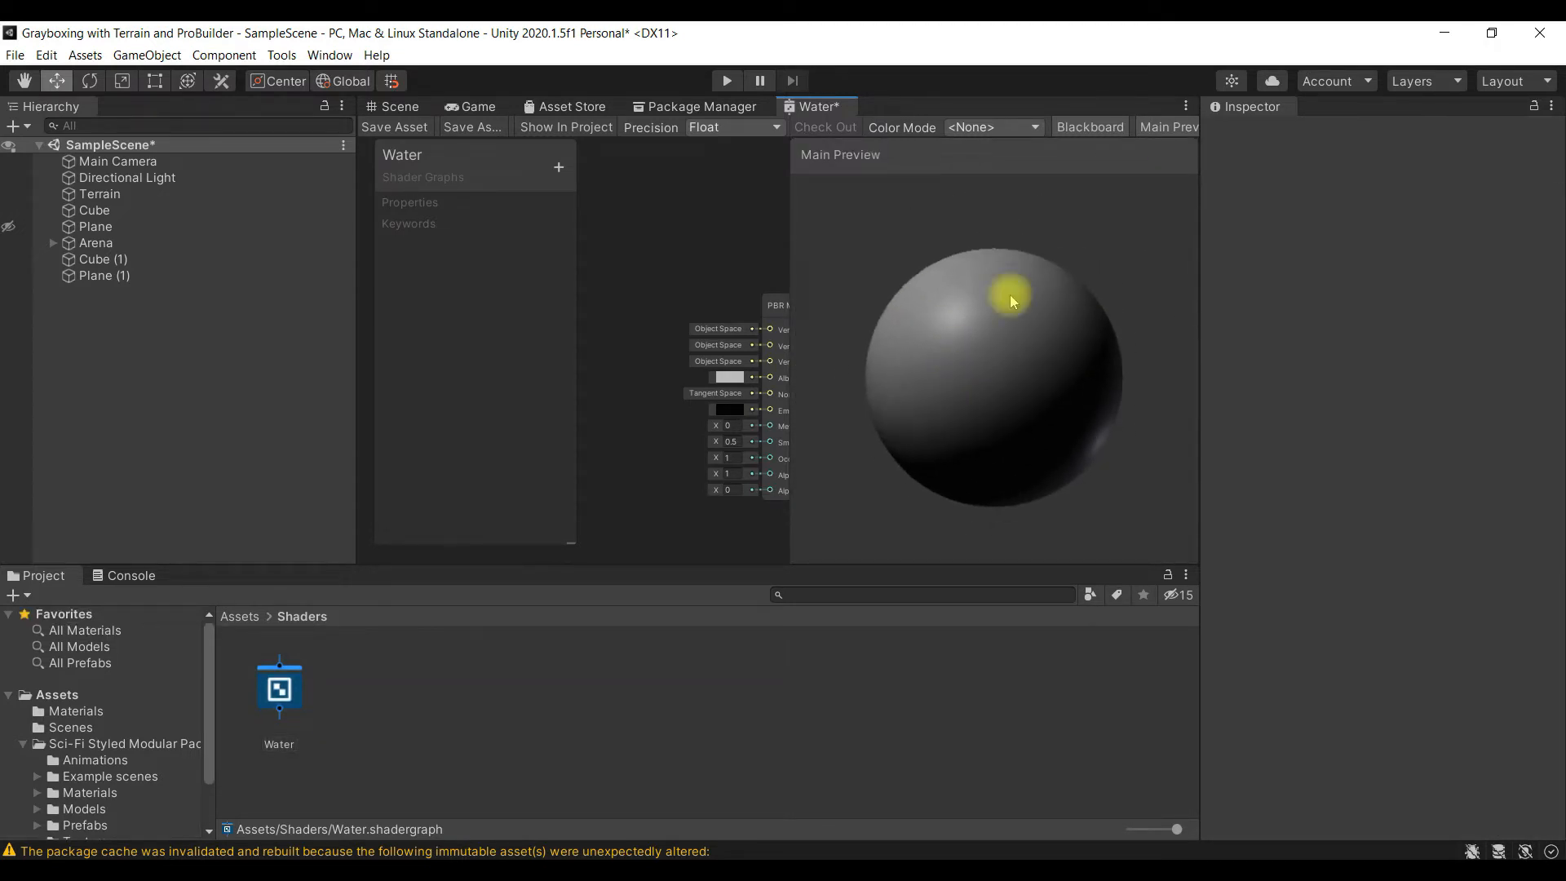
click(1159, 128)
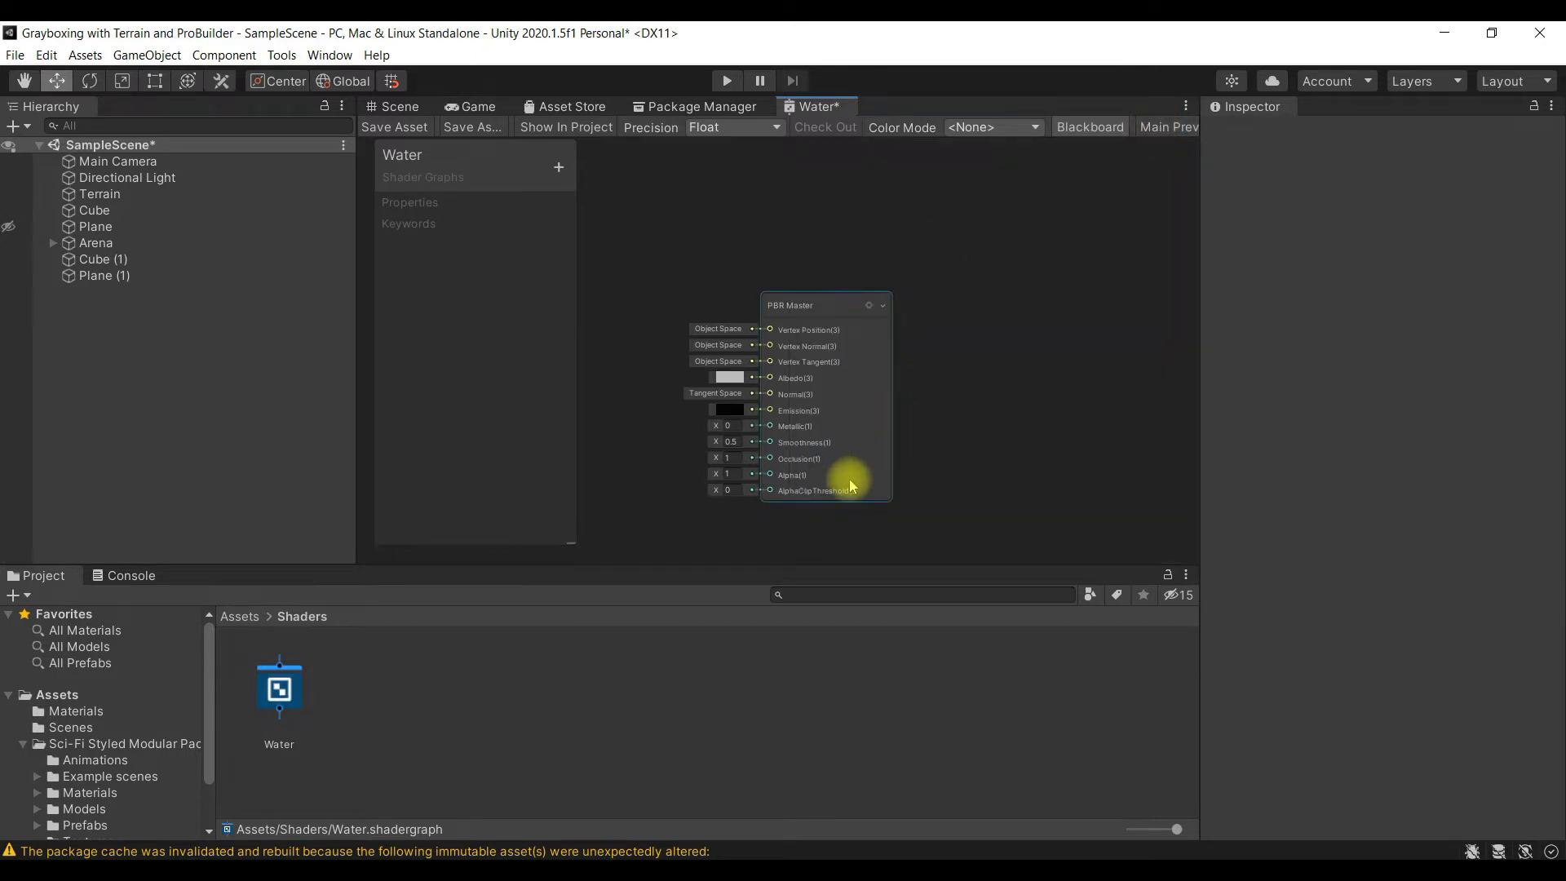
- Examine the PBR Master node and its input slots in the Water graph
scroll(709, 387, up, 2)
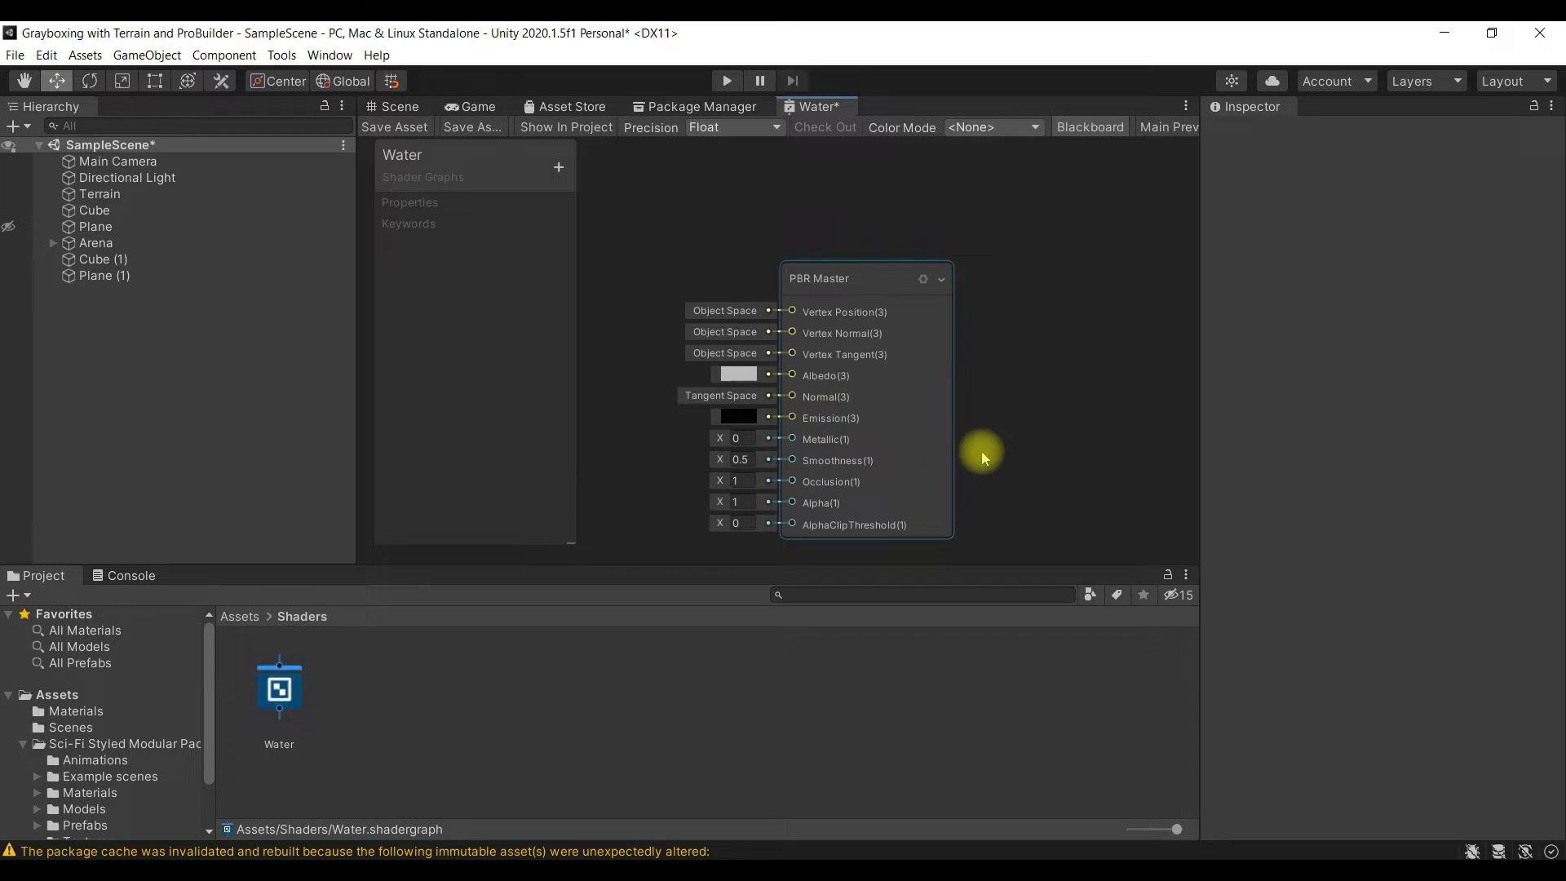
scroll(853, 385, down, 2)
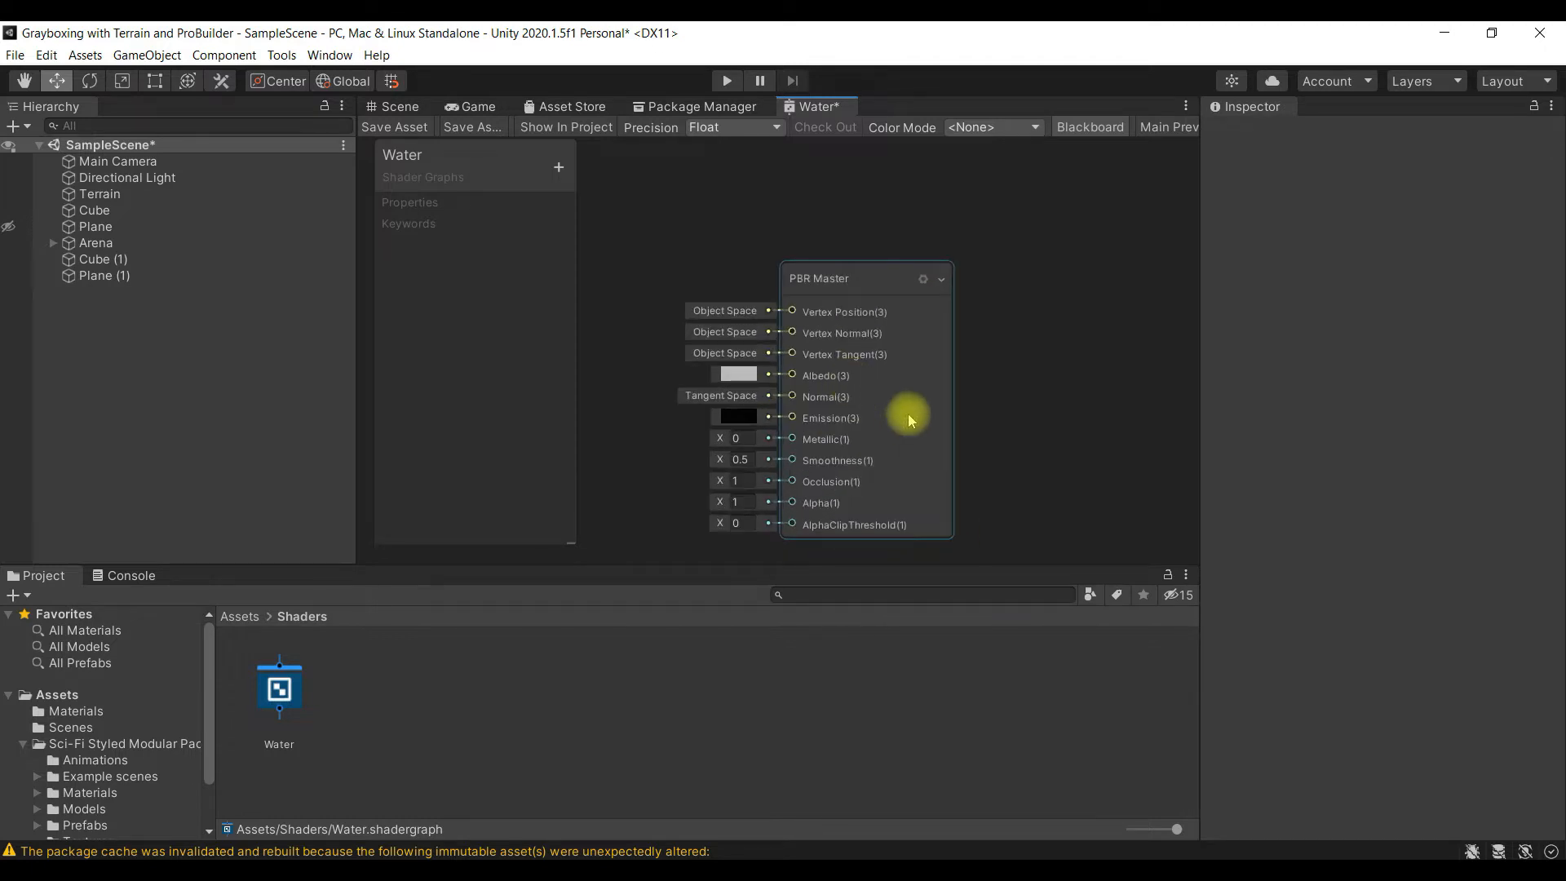
scroll(876, 352, up, 2)
scroll(881, 352, down, 1)
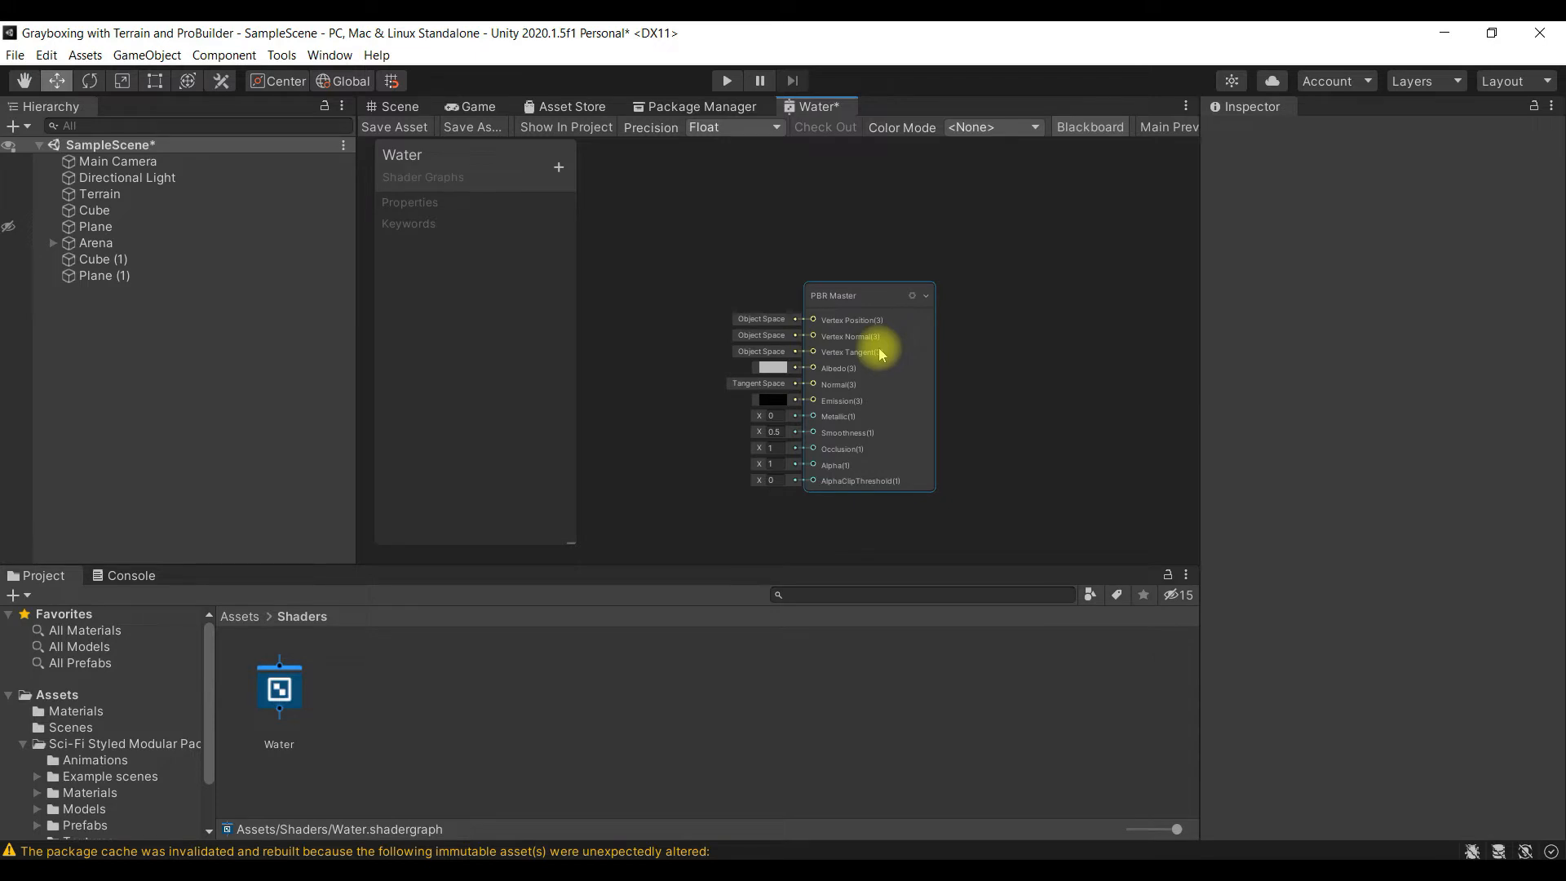
scroll(881, 353, up, 1)
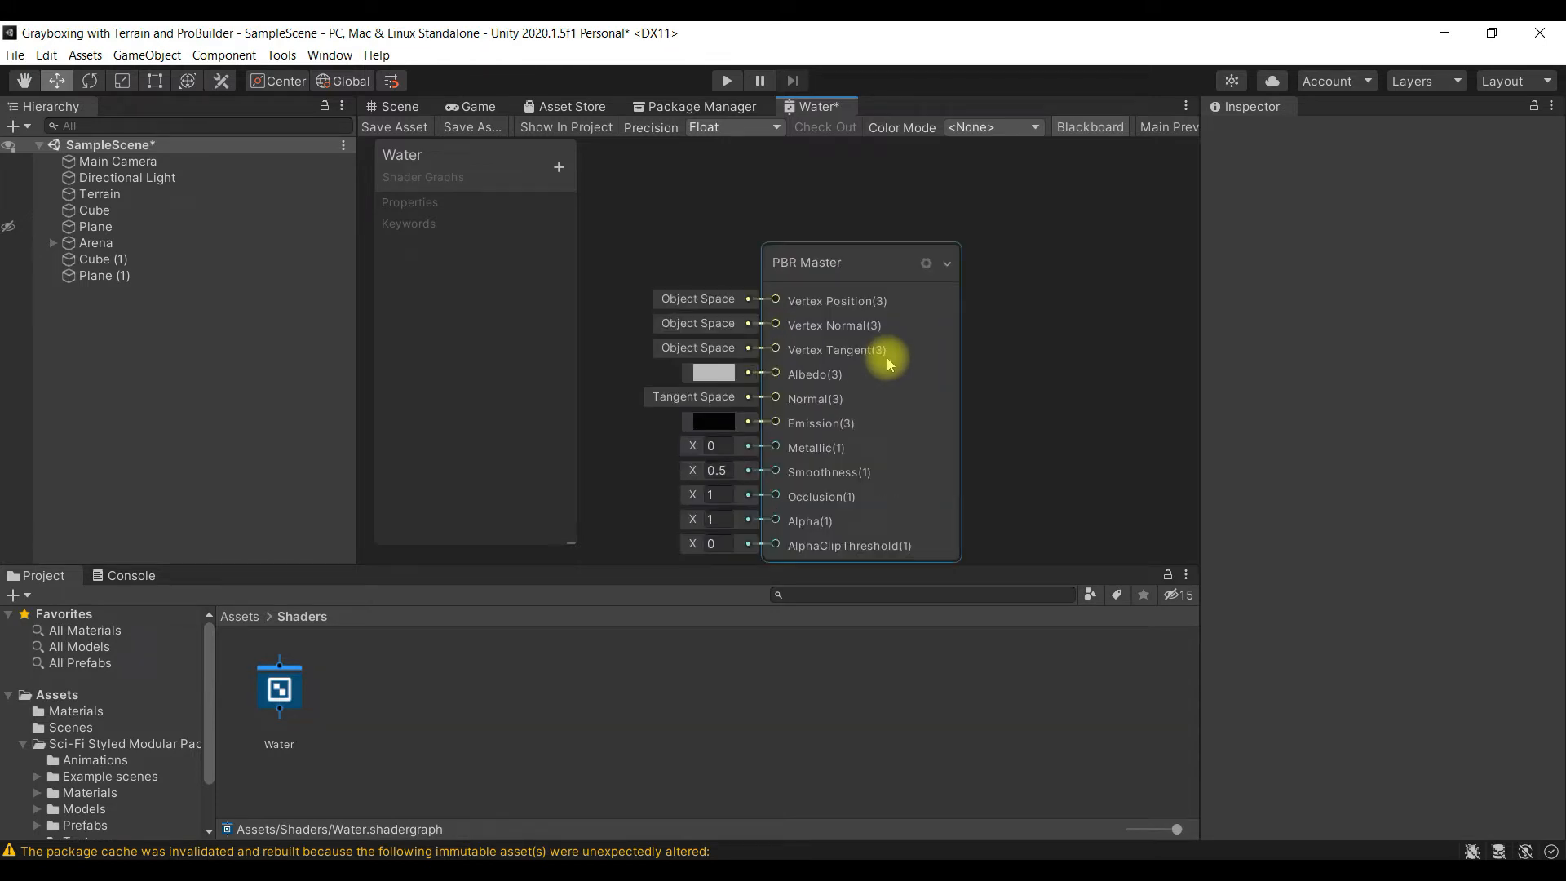
scroll(885, 359, up, 2)
scroll(889, 359, down, 4)
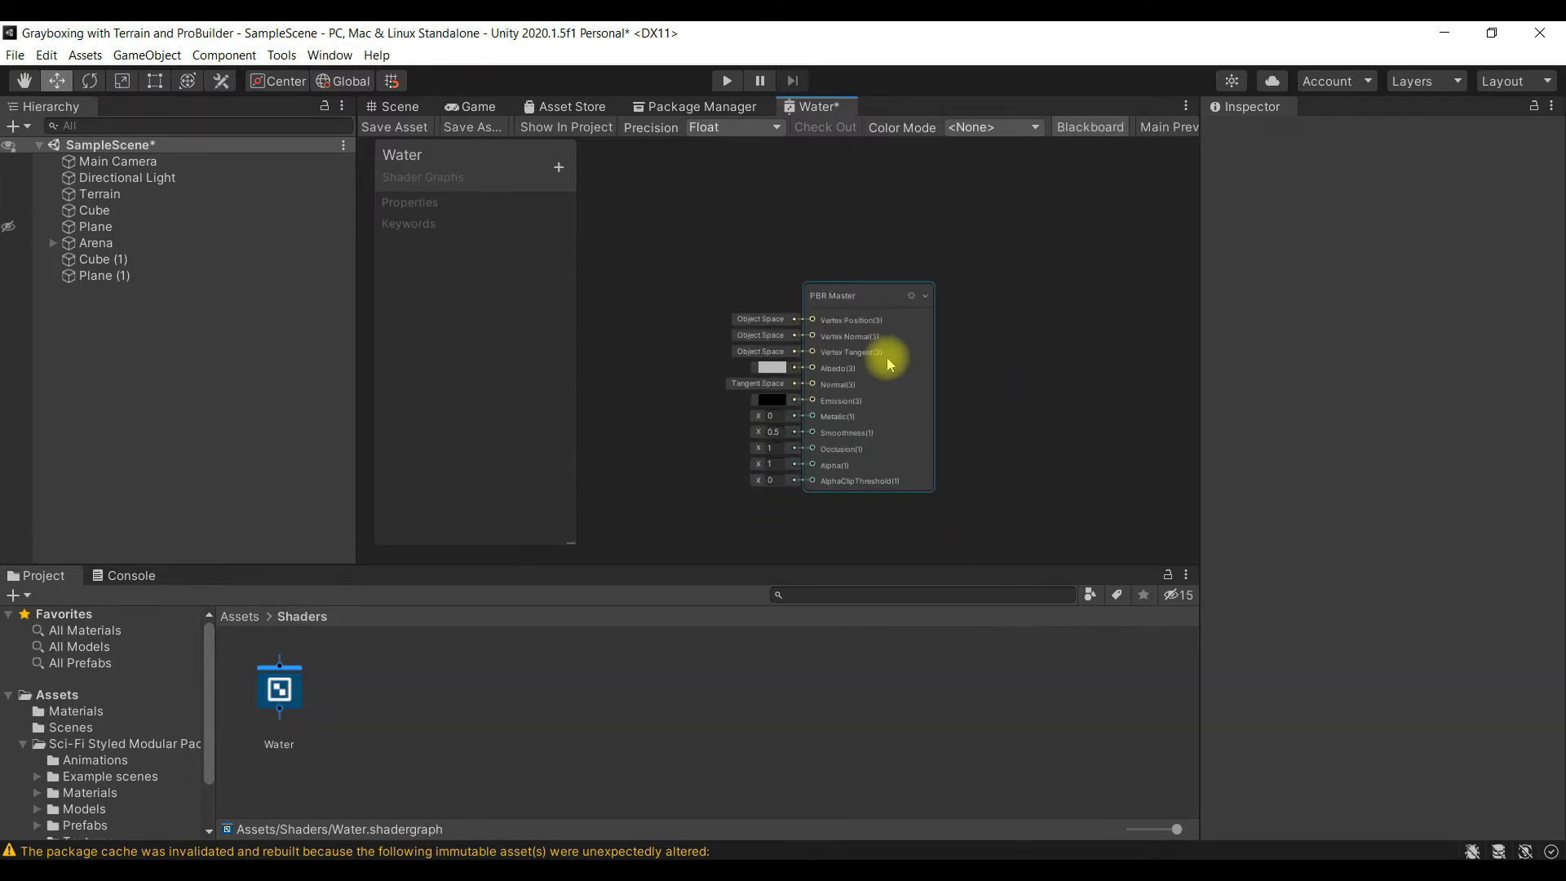
key(alt)
alt+drag(718, 500, 867, 492)
alt+drag(999, 507, 908, 428)
alt+drag(1065, 416, 962, 464)
alt+drag(761, 454, 925, 465)
alt+drag(1025, 468, 824, 459)
alt+drag(731, 446, 942, 421)
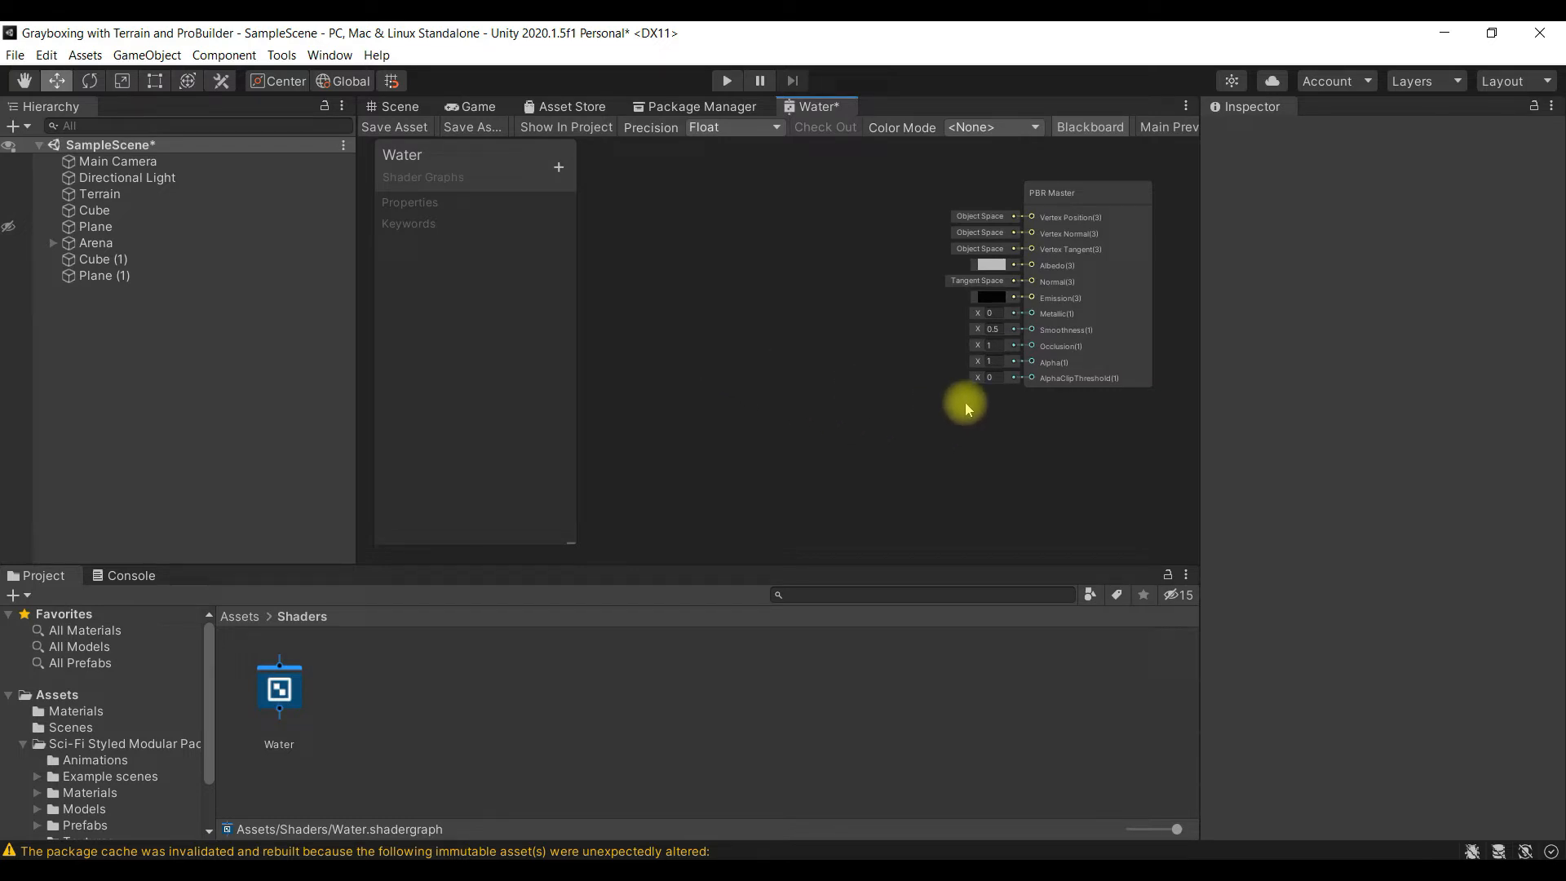
scroll(1034, 437, up, 1)
alt+drag(1093, 447, 975, 520)
scroll(1002, 473, up, 1)
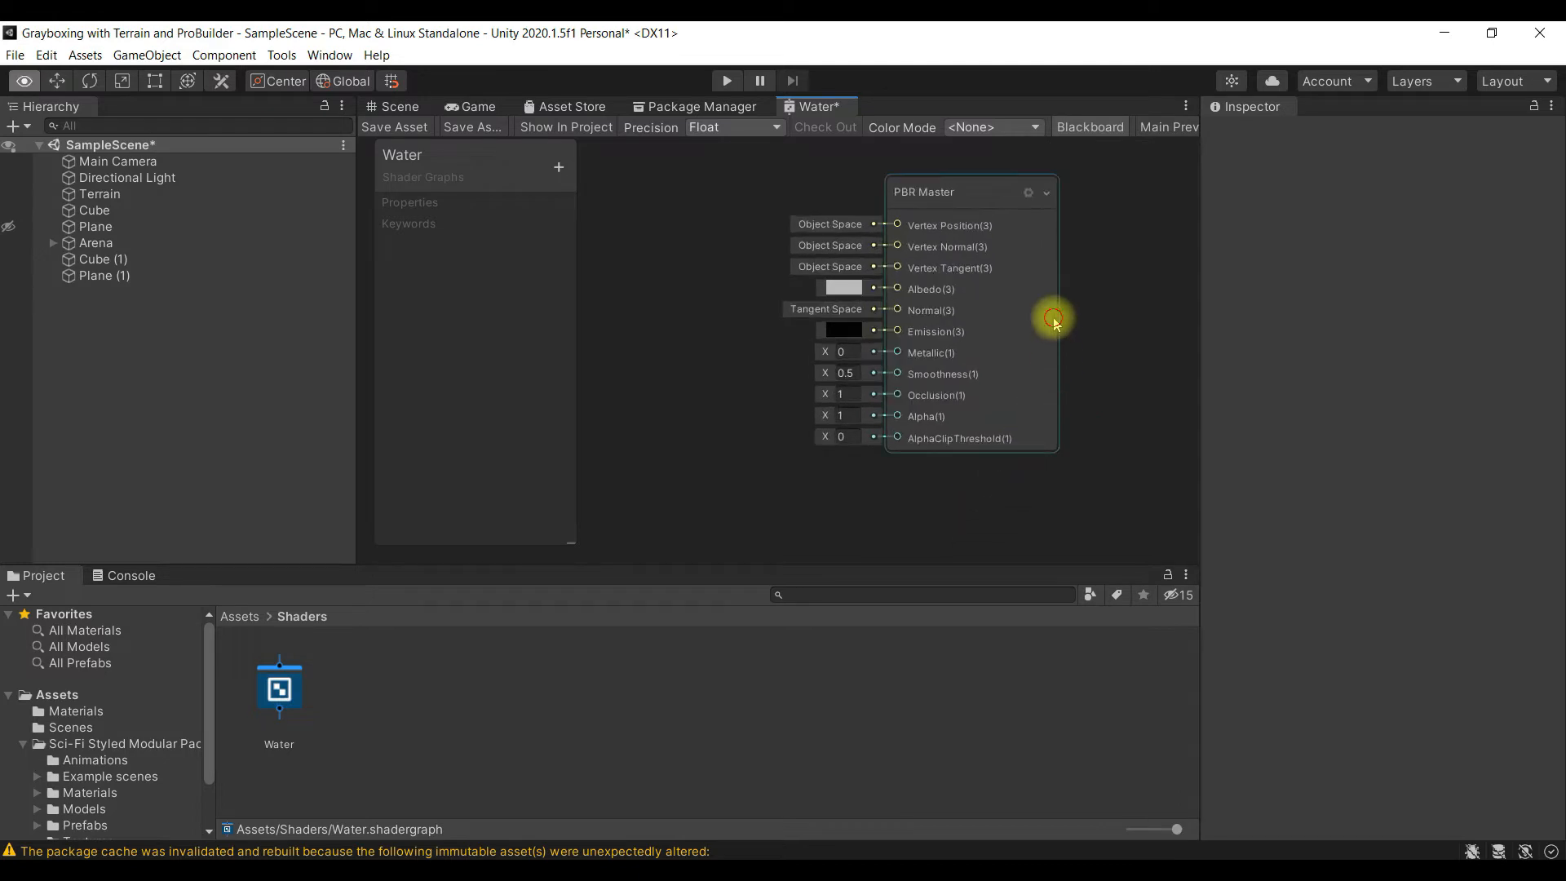
alt+drag(1053, 318, 1064, 356)
alt+drag(1127, 401, 1086, 403)
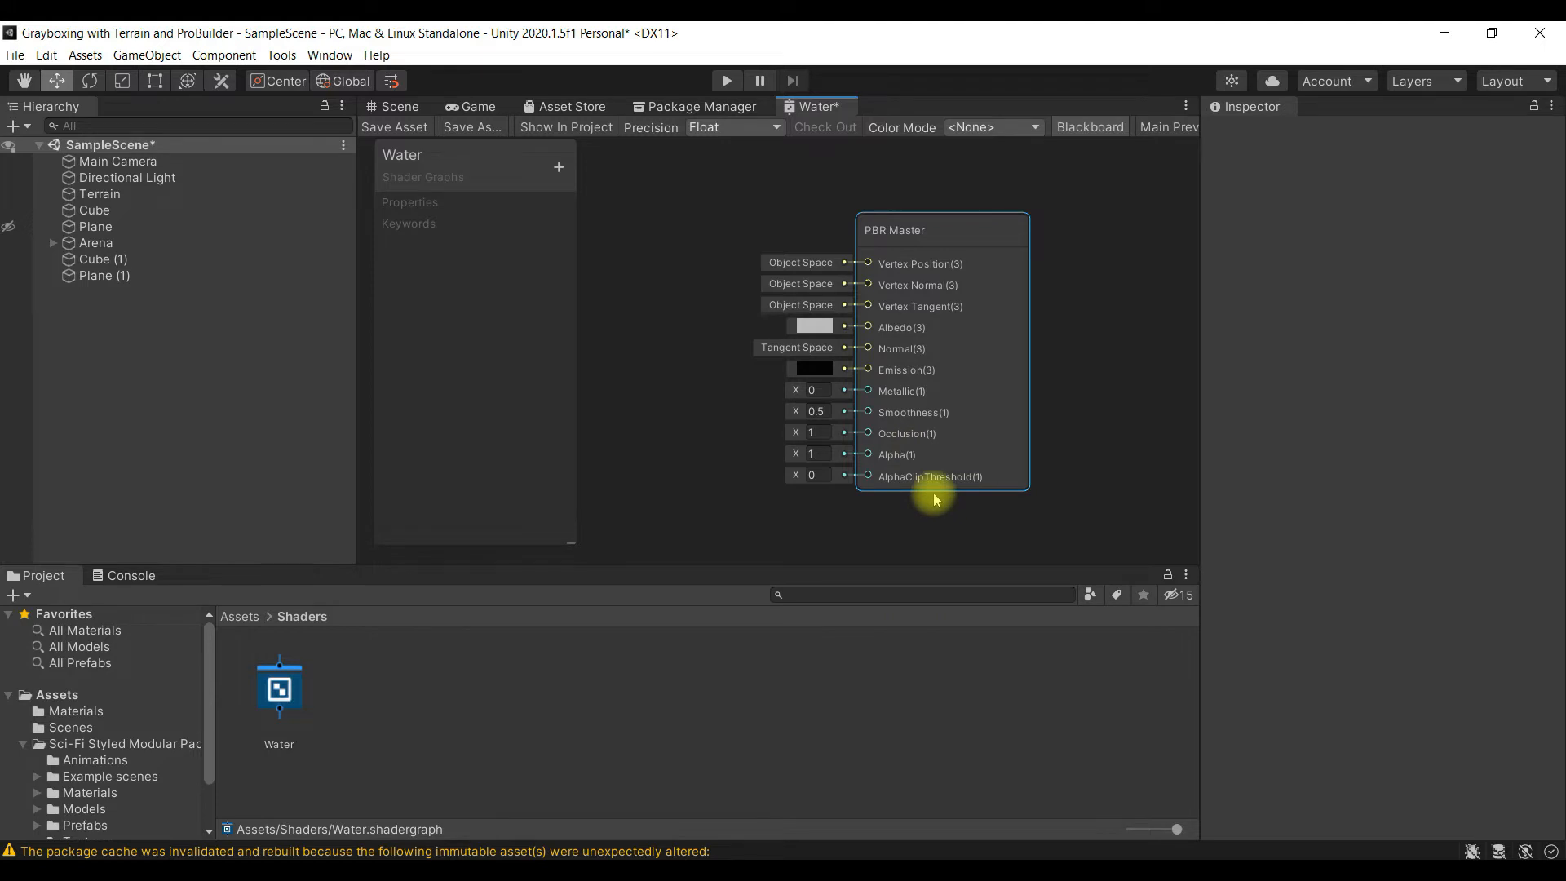
- Set the PBR Master node's Albedo color to cyan 00D7F1 and its Smoothness to 0.9
click(813, 326)
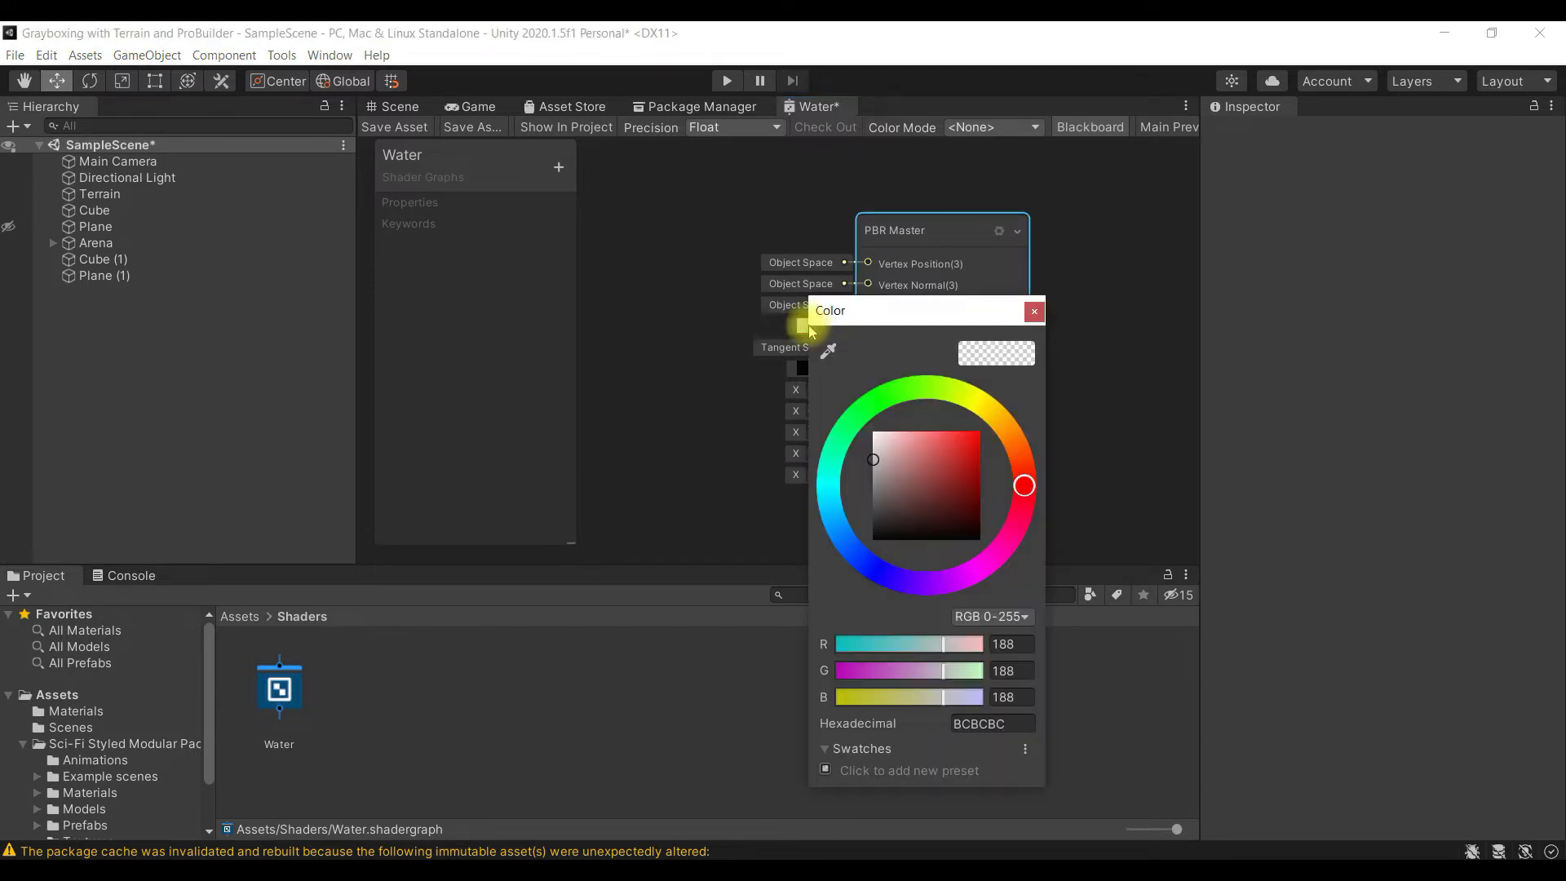
click(828, 489)
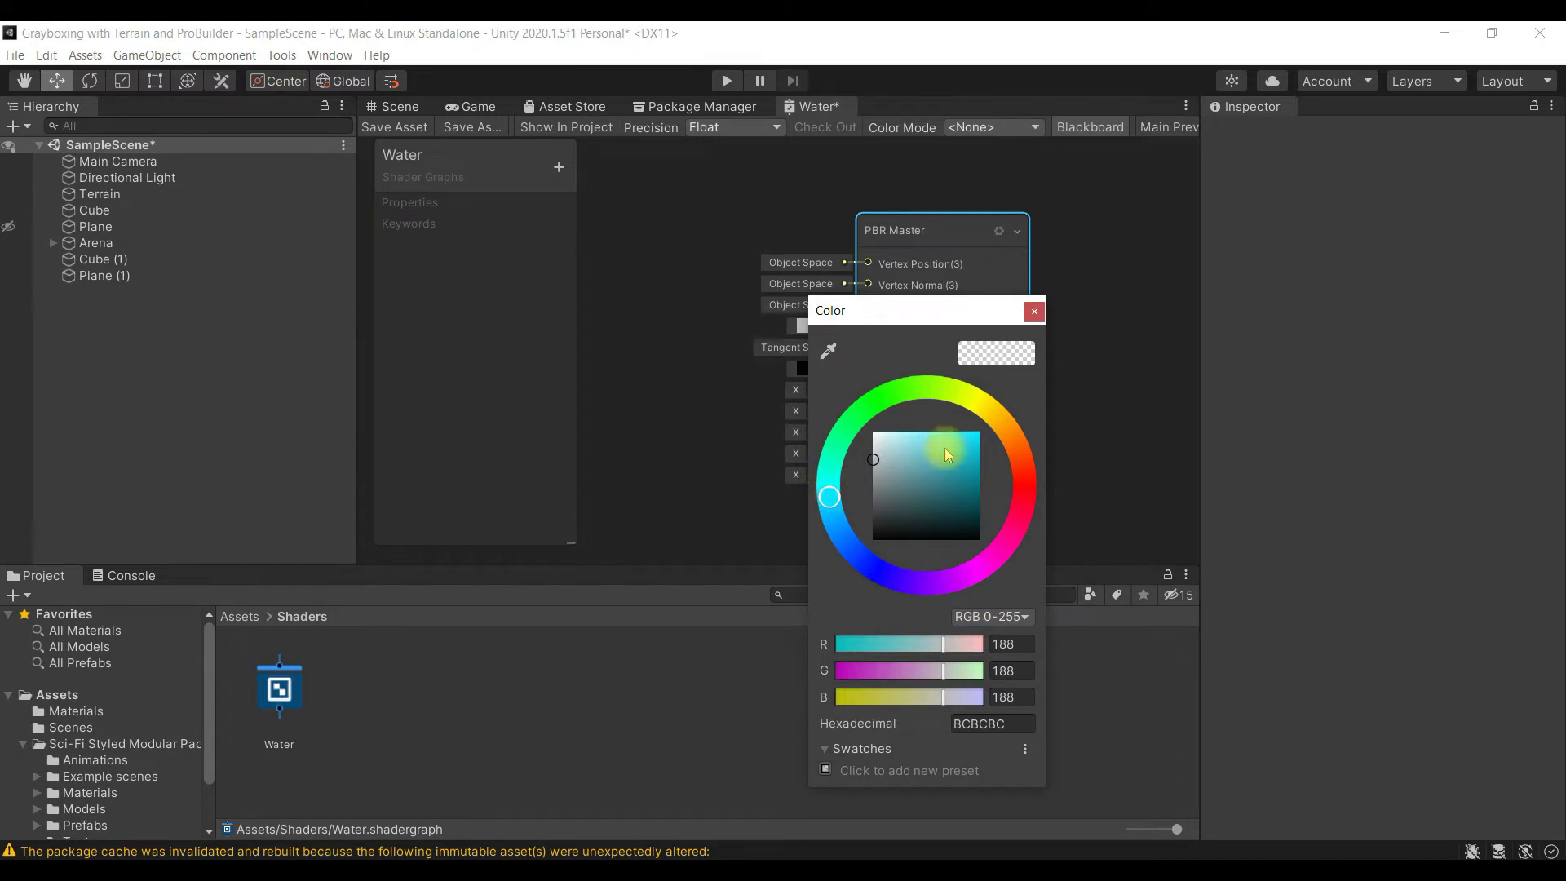
click(981, 439)
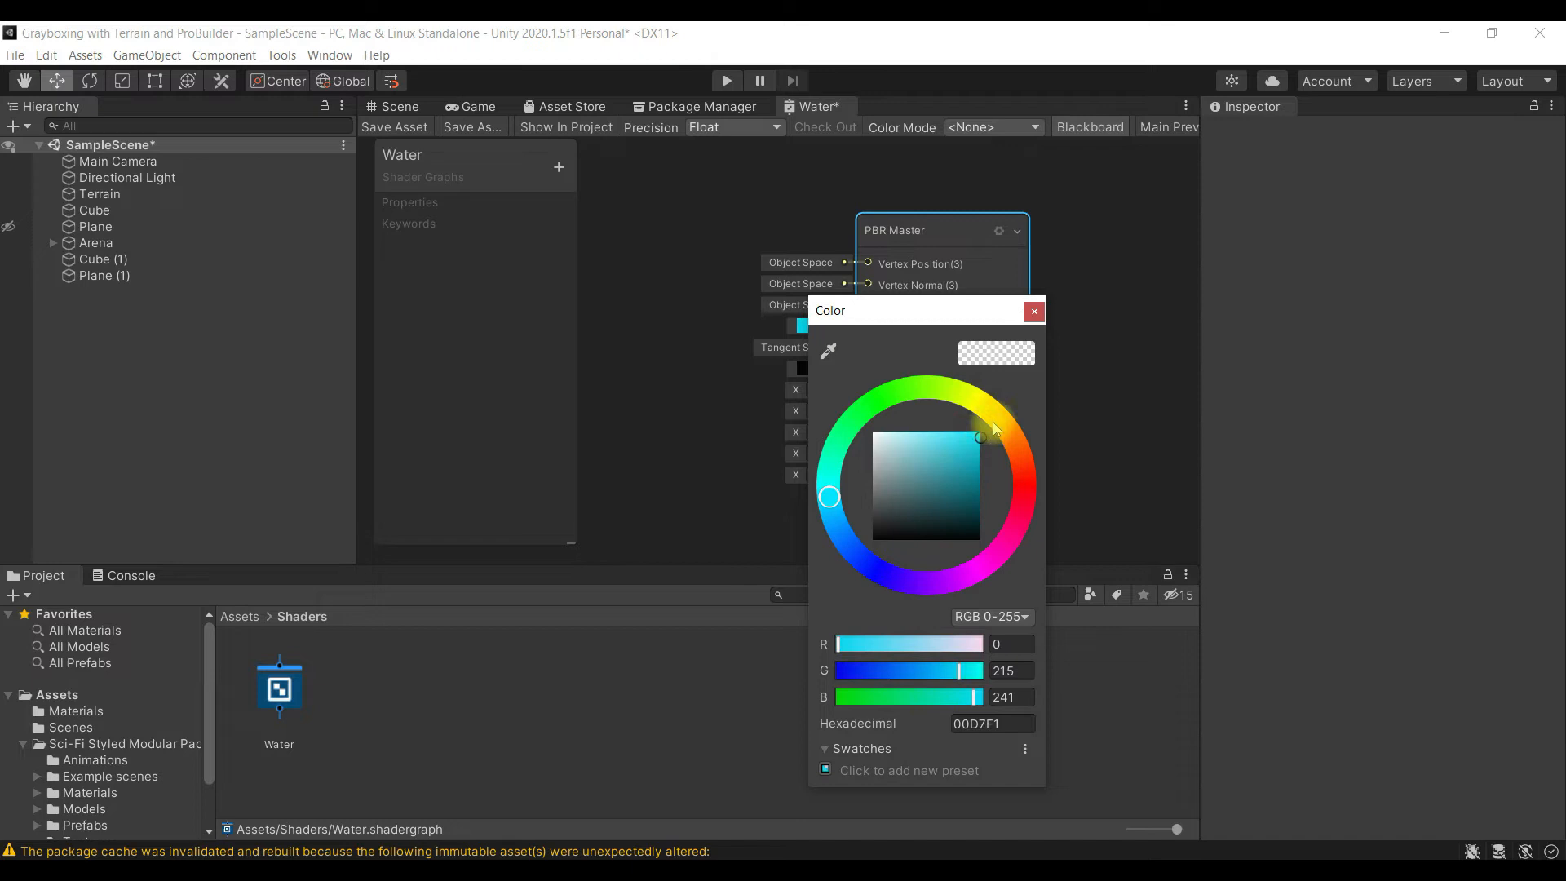
click(1032, 317)
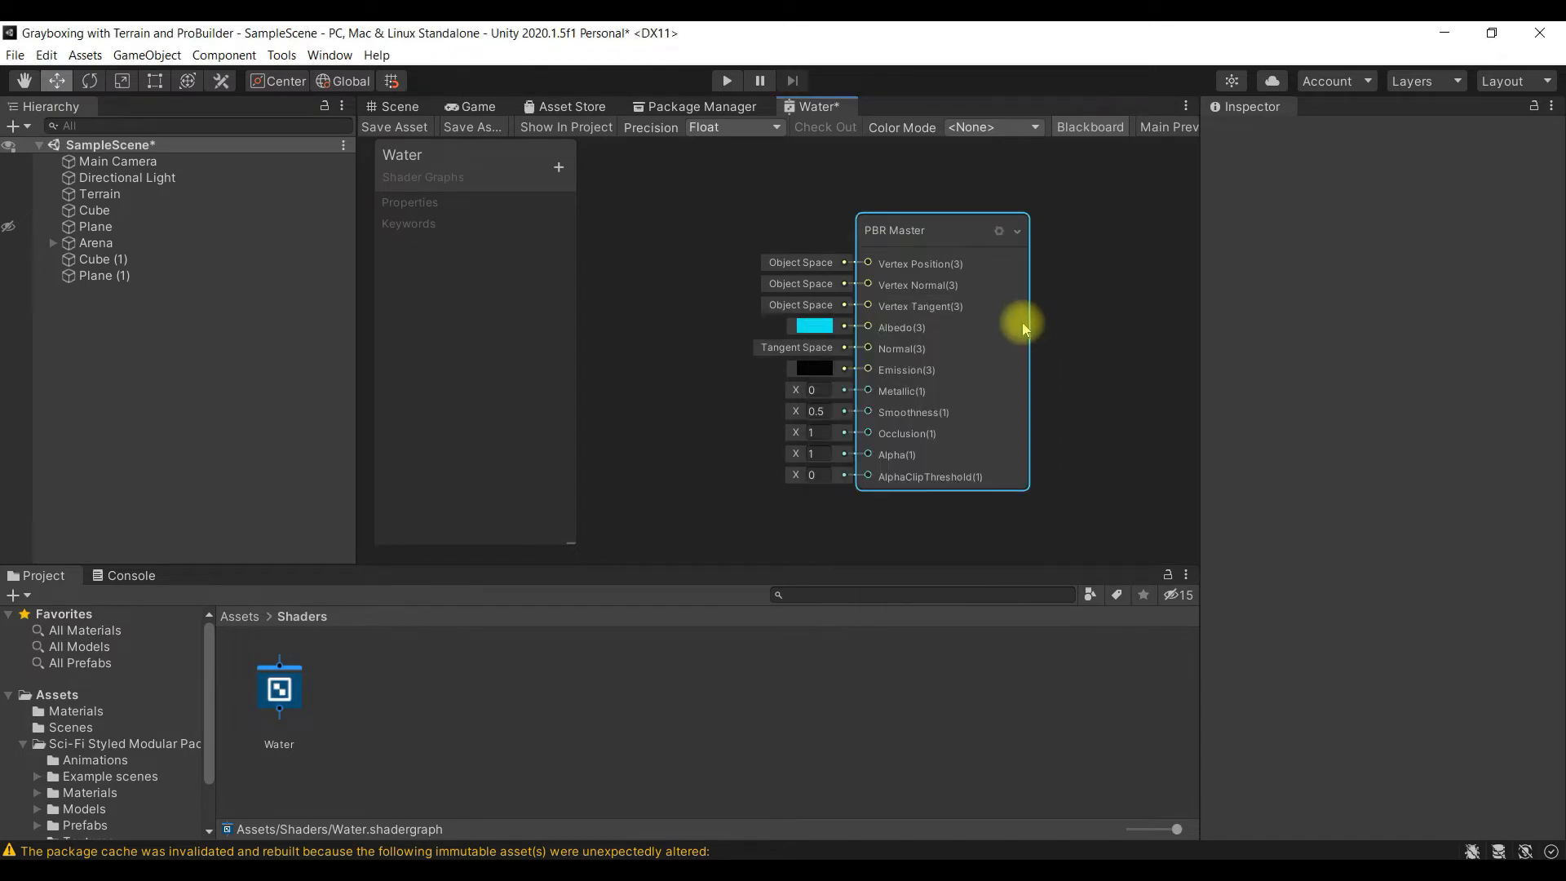
click(821, 411)
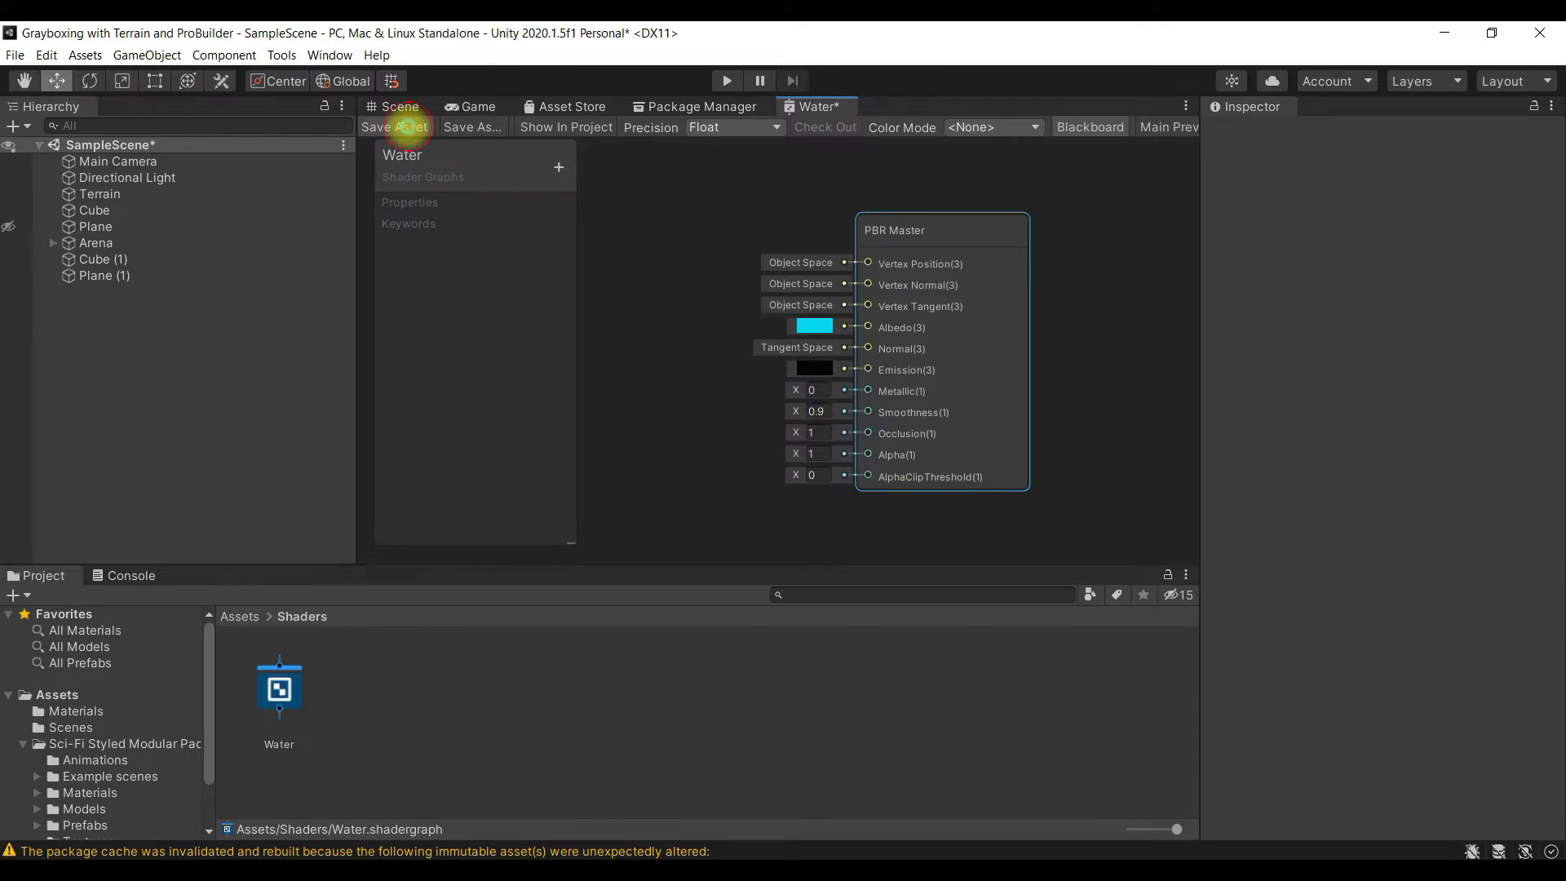
- Save the Water shader graph and check the updated cyan water plane in the Scene view
click(408, 127)
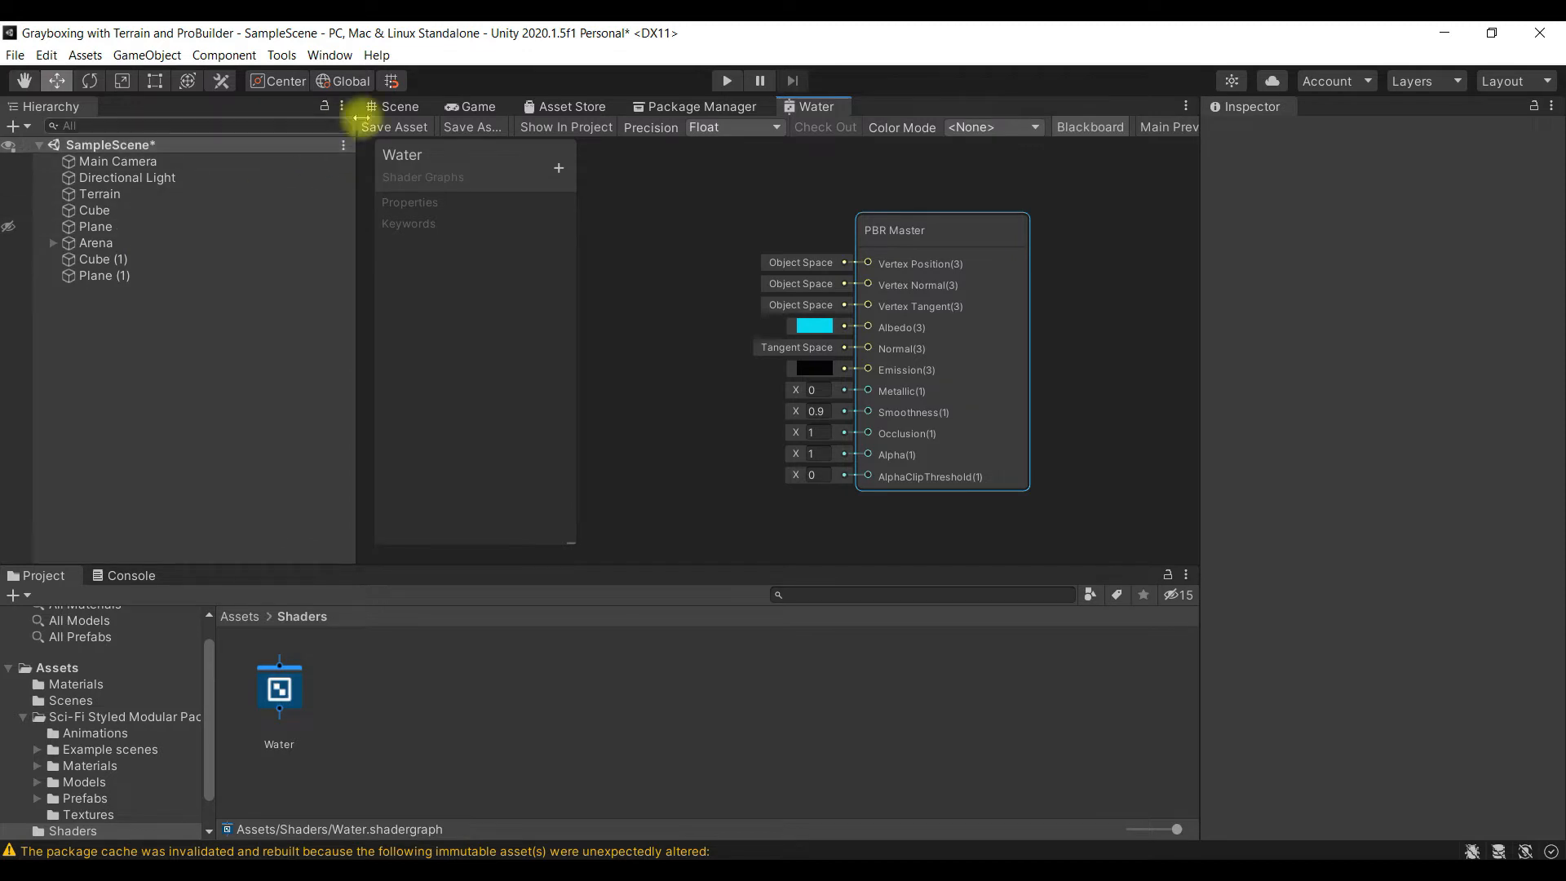
click(410, 112)
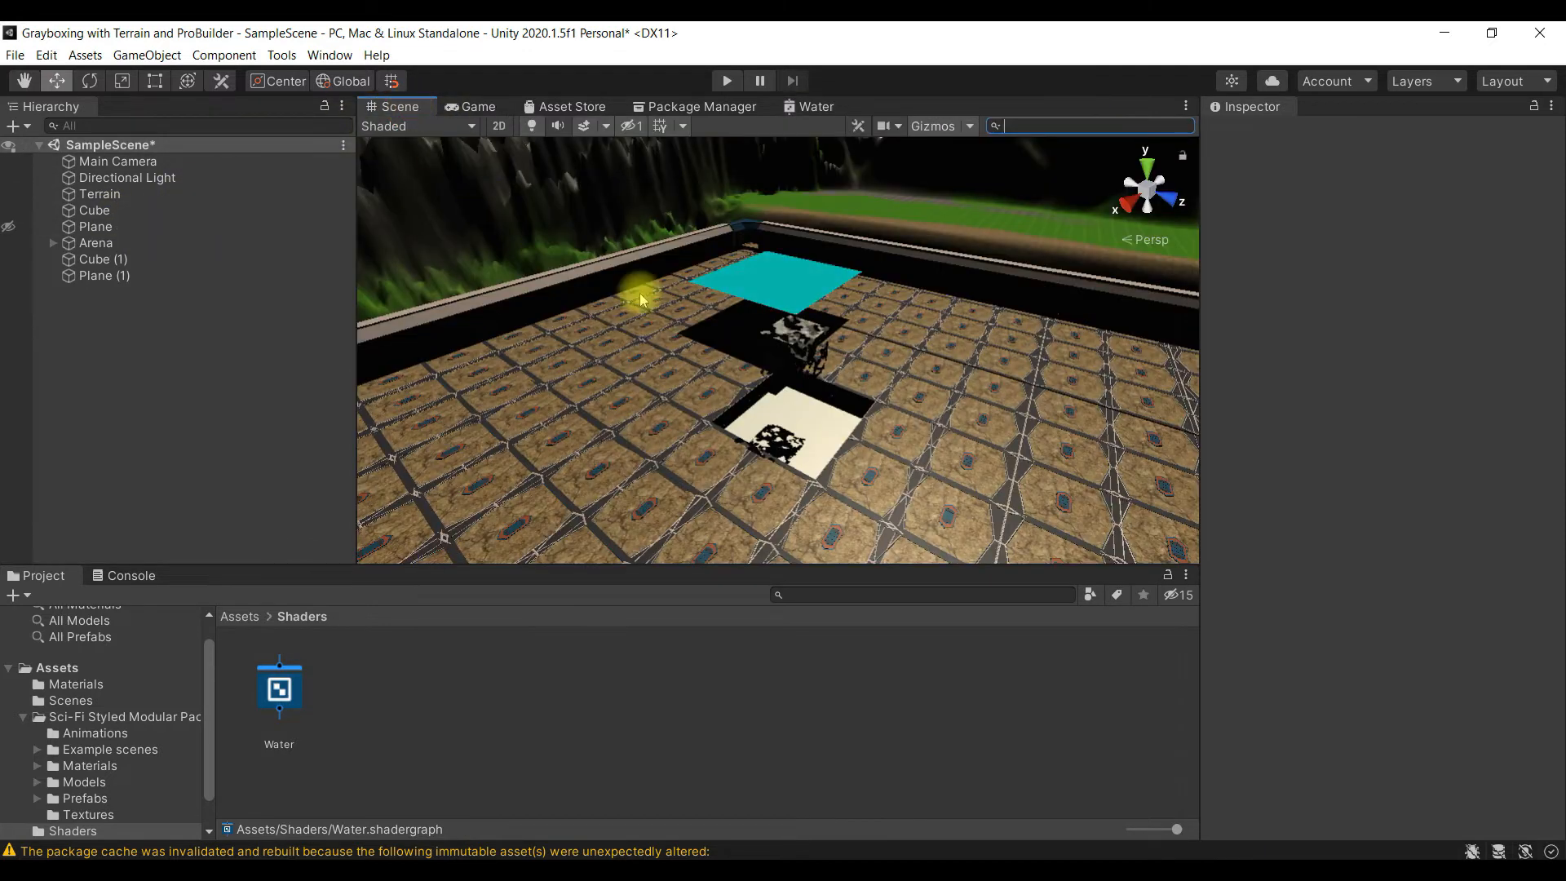
scroll(917, 306, up, 3)
scroll(910, 278, down, 3)
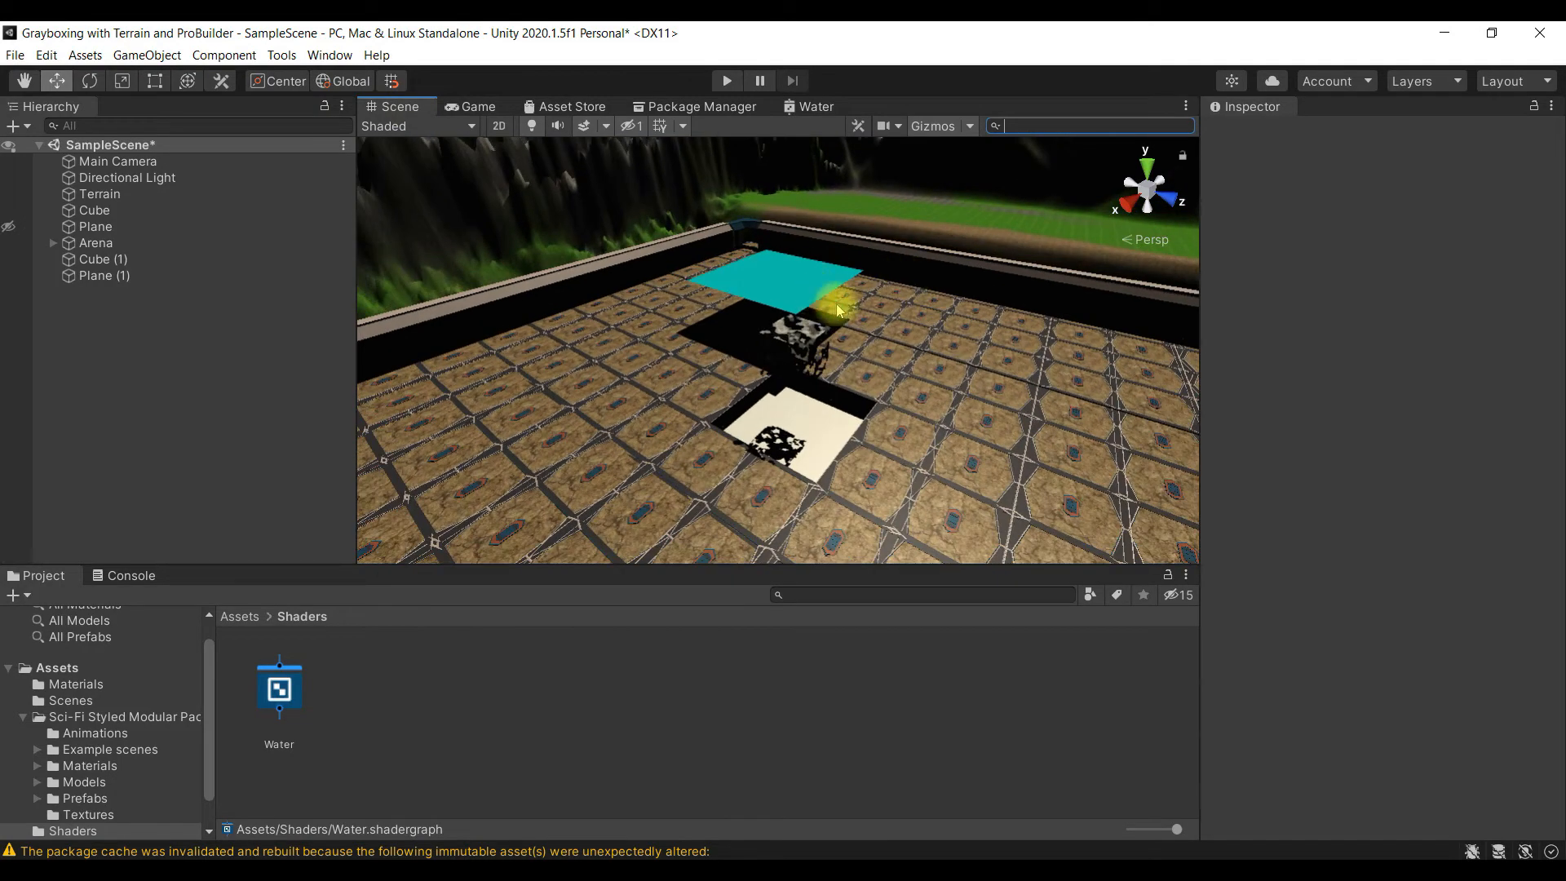
key(w)
right_drag(872, 315, 788, 416)
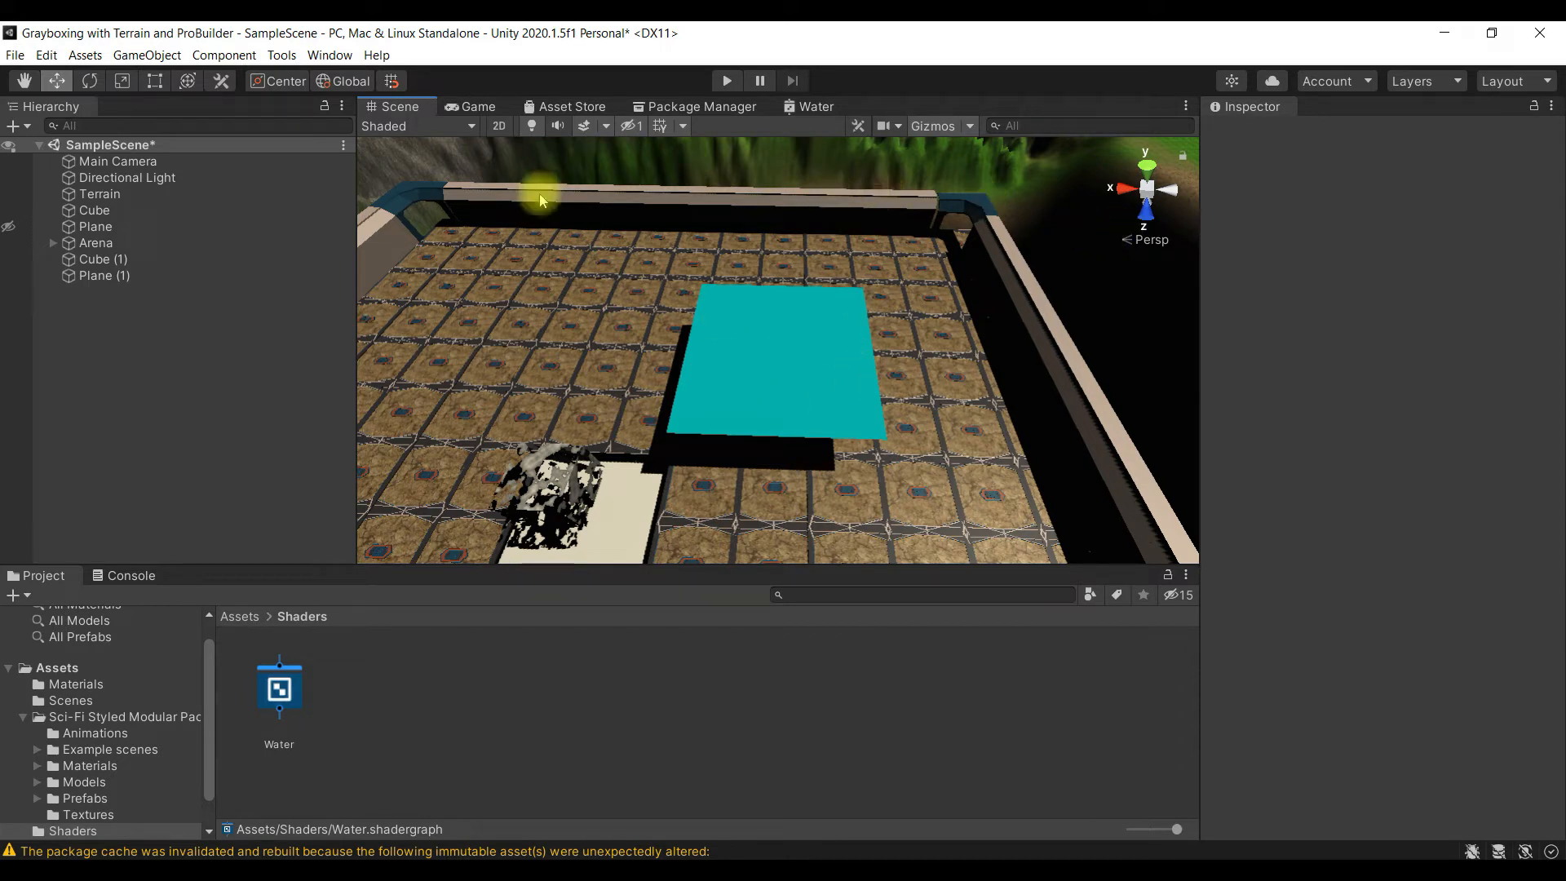
click(818, 377)
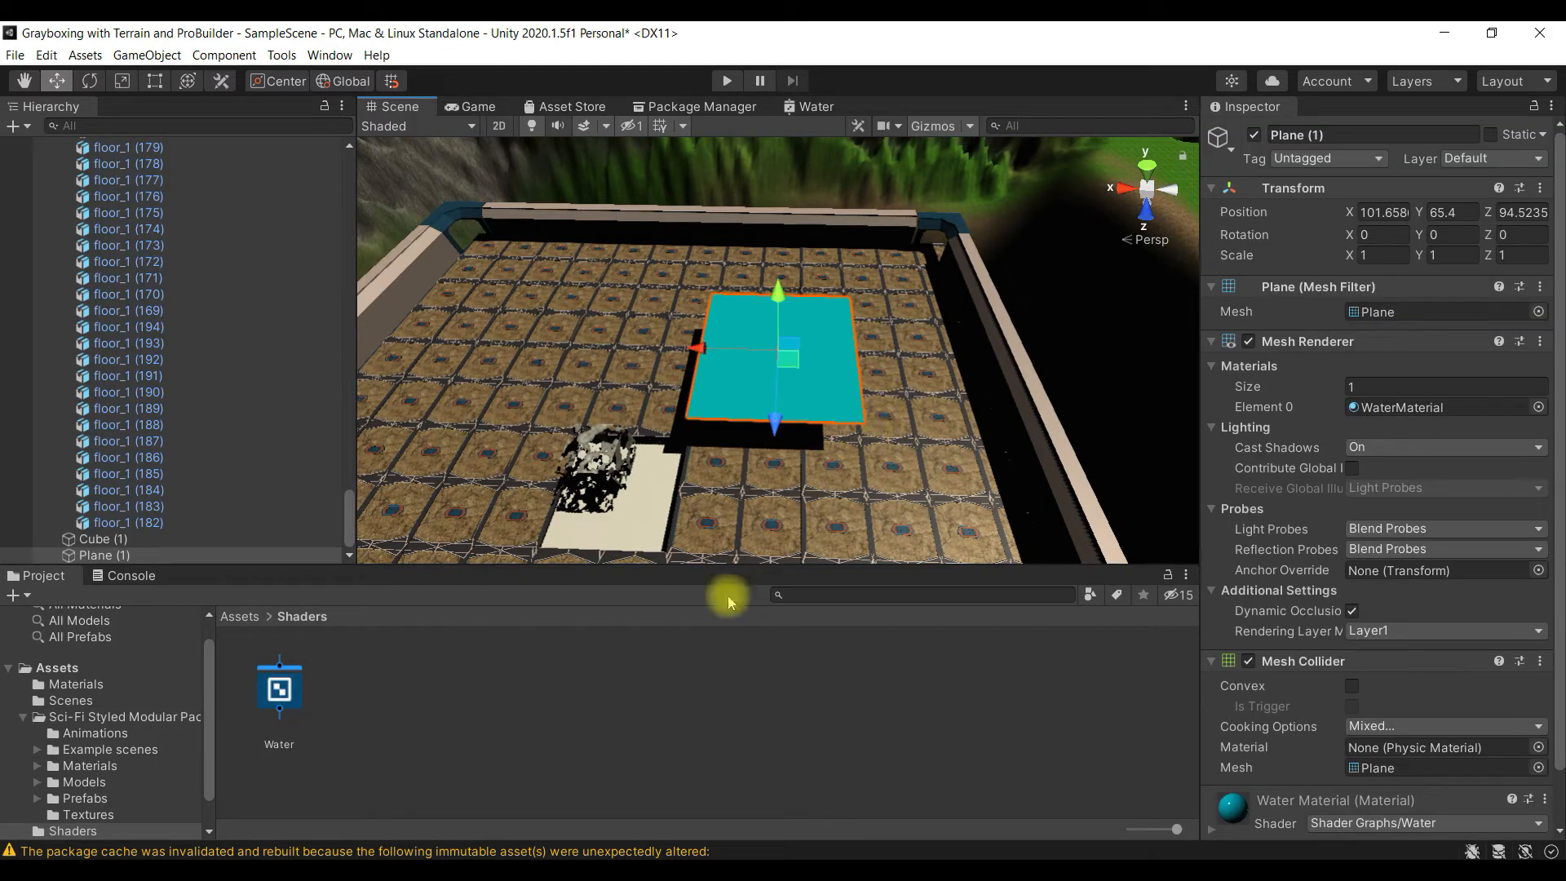
click(475, 699)
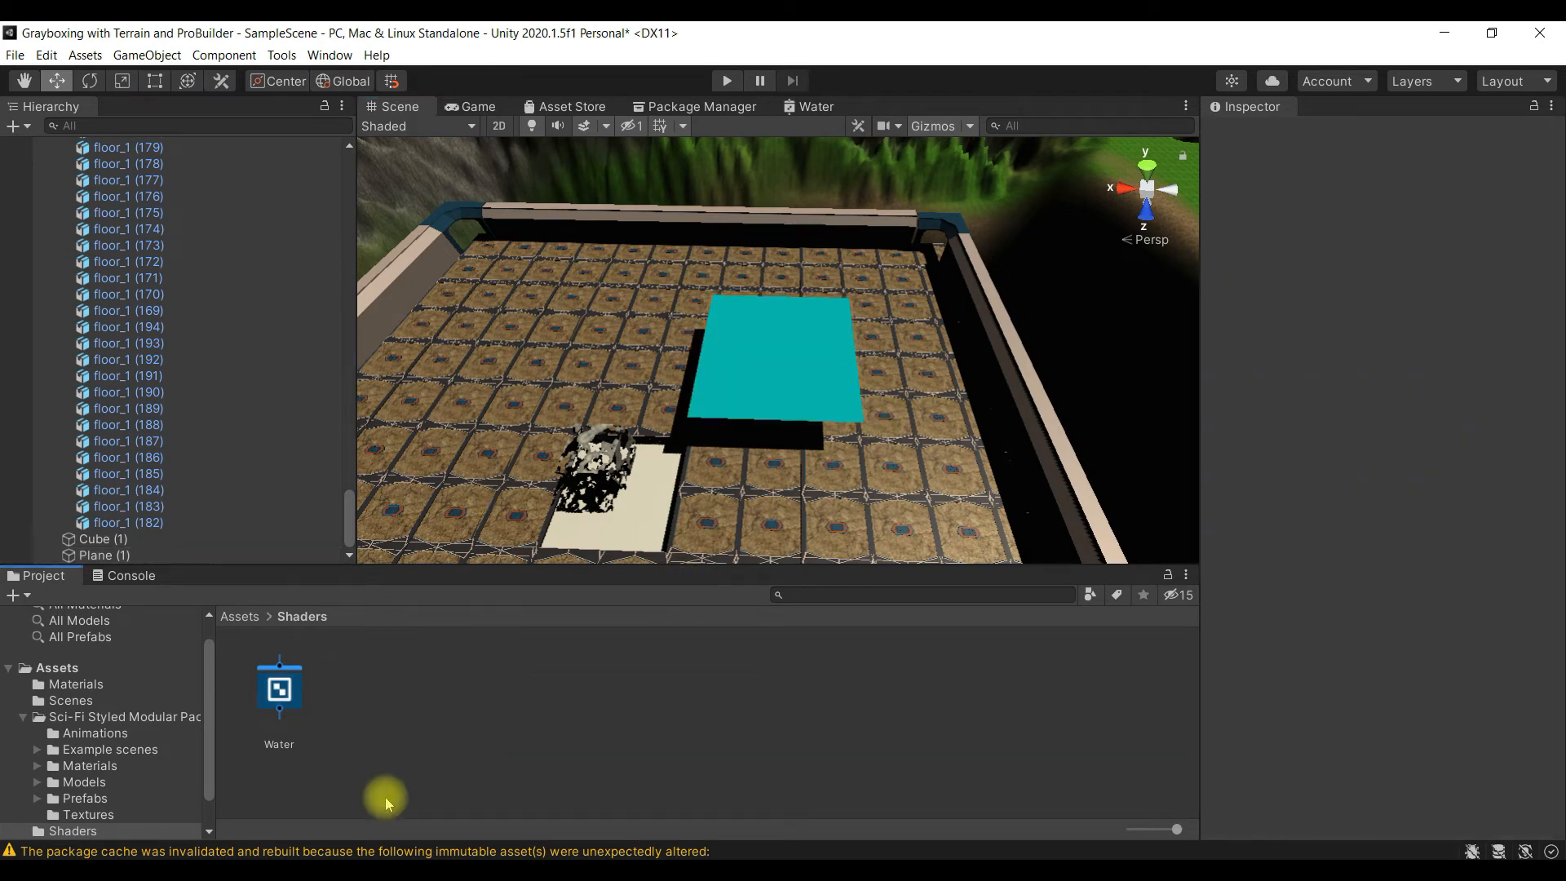
- Switch to the Chrome browser and search Google Images for "tileable water texture"
click(232, 872)
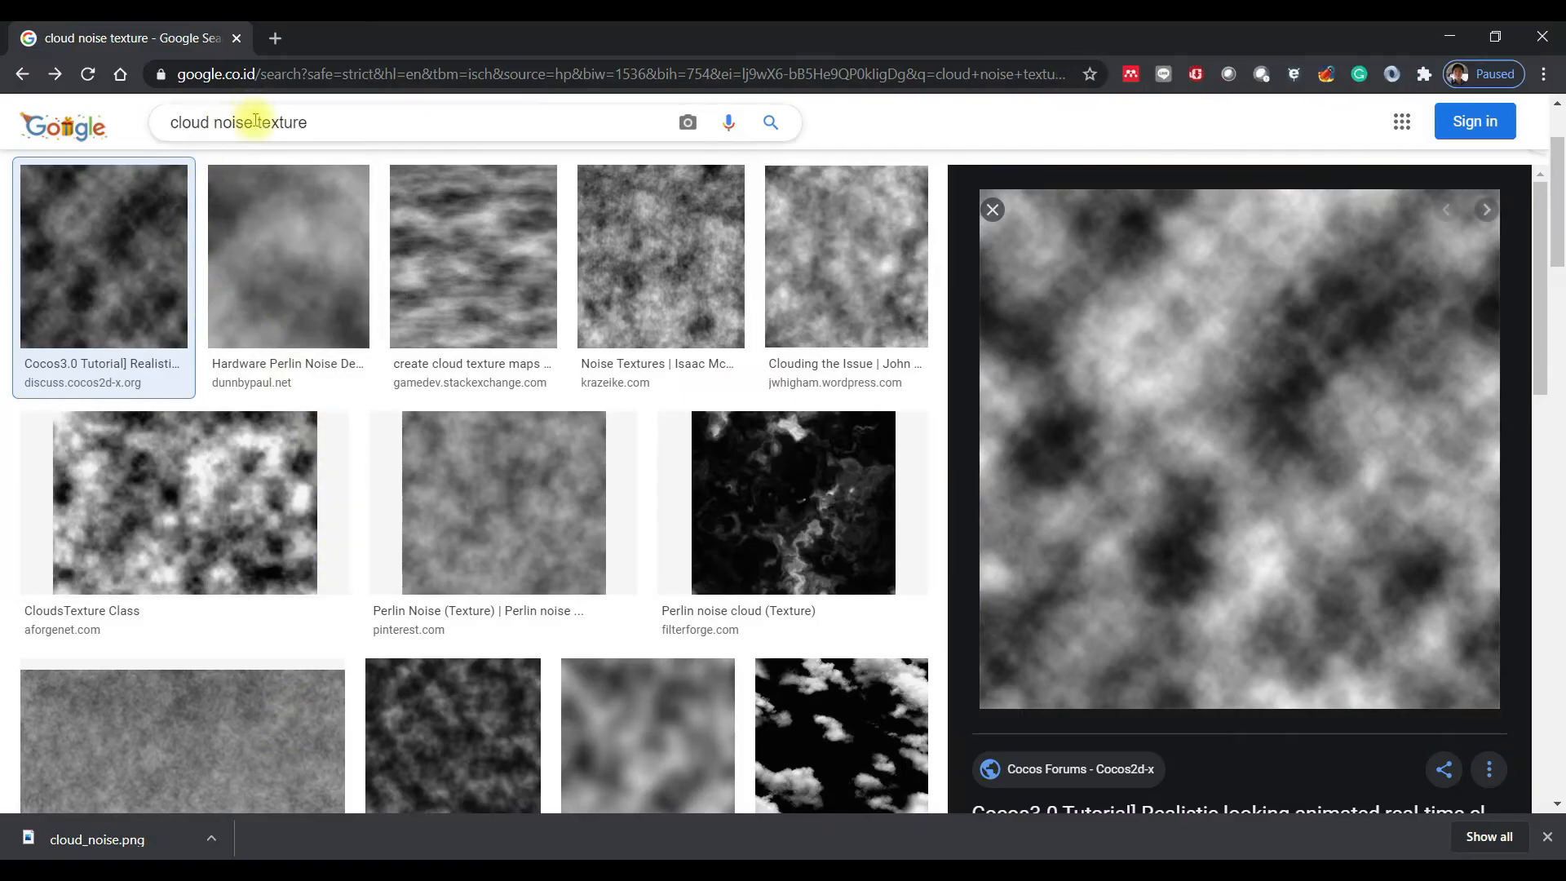
drag(254, 122, 140, 129)
key(BackSpace)
text(t)
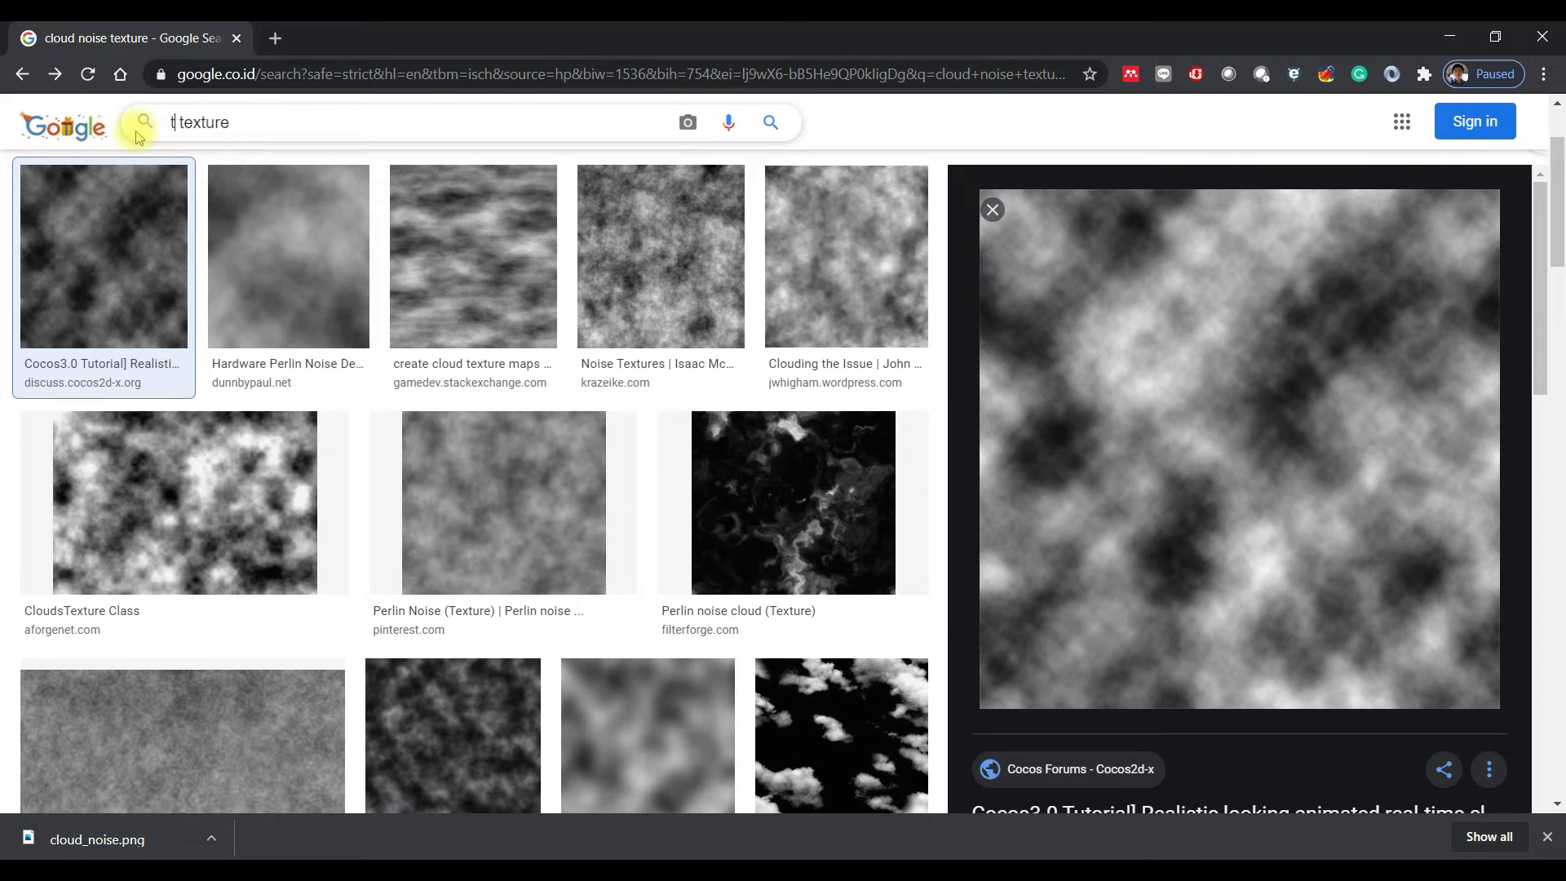
text(ileable water)
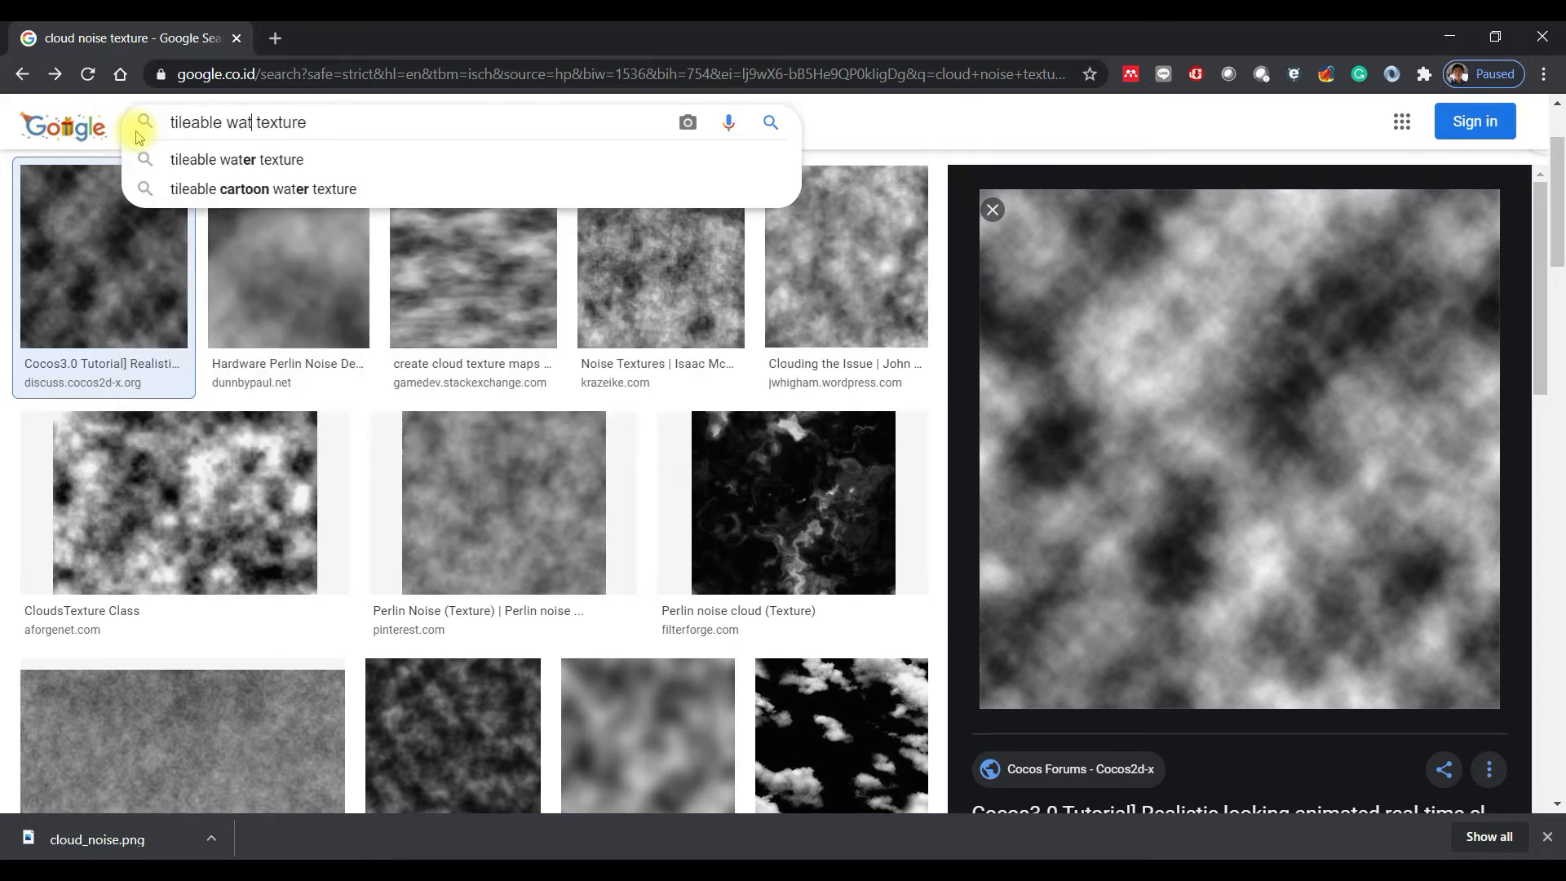
key(Return)
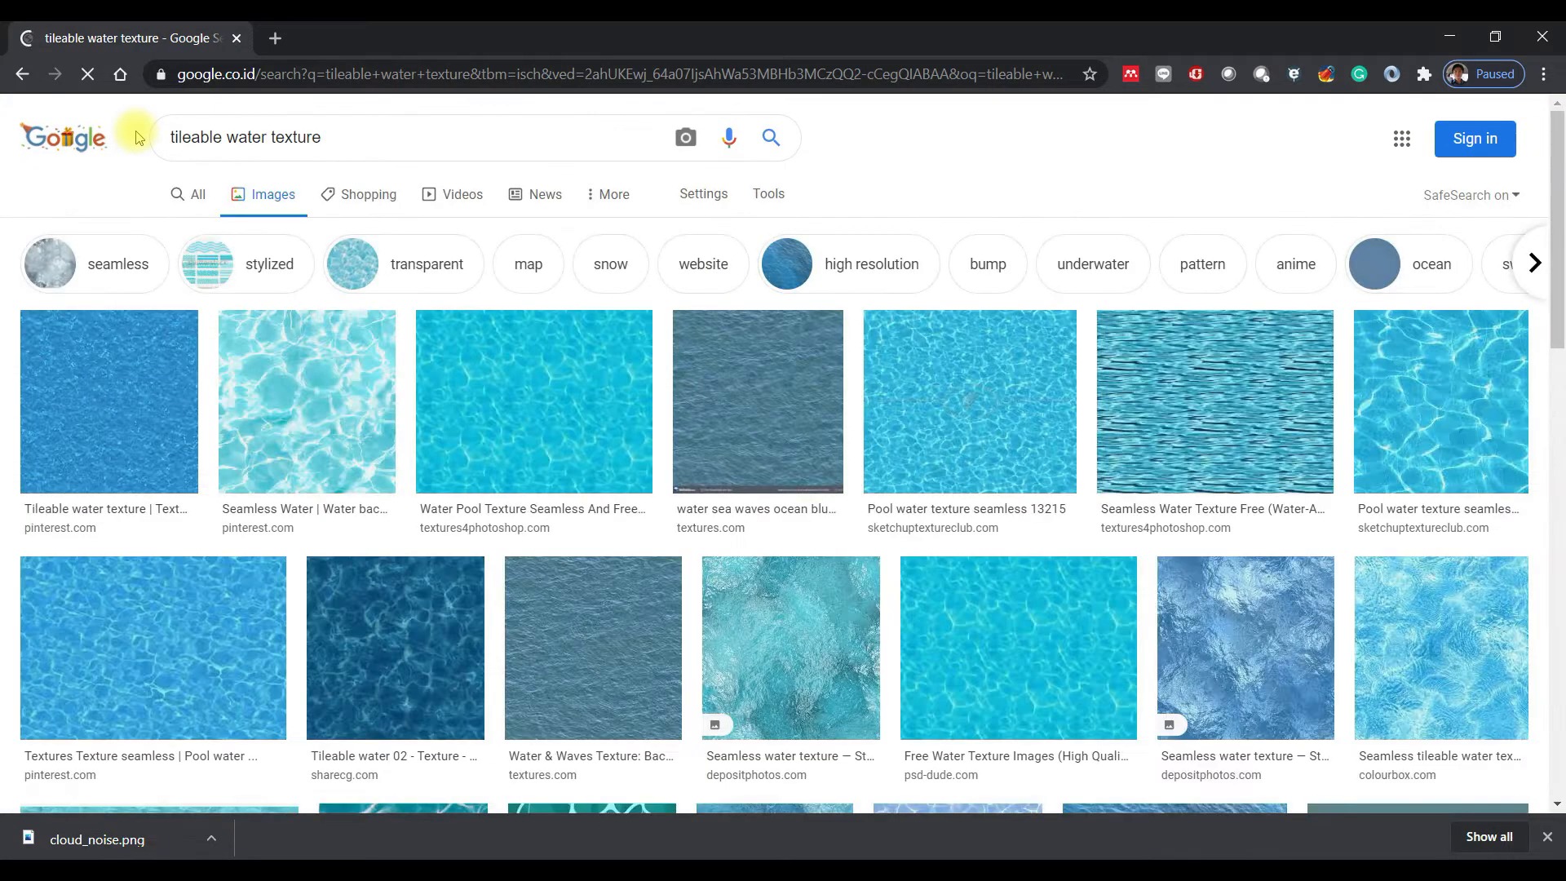
- Save the Pinterest "Seamless Water" image as water.jpg in the Downloads/Texture folder
click(294, 407)
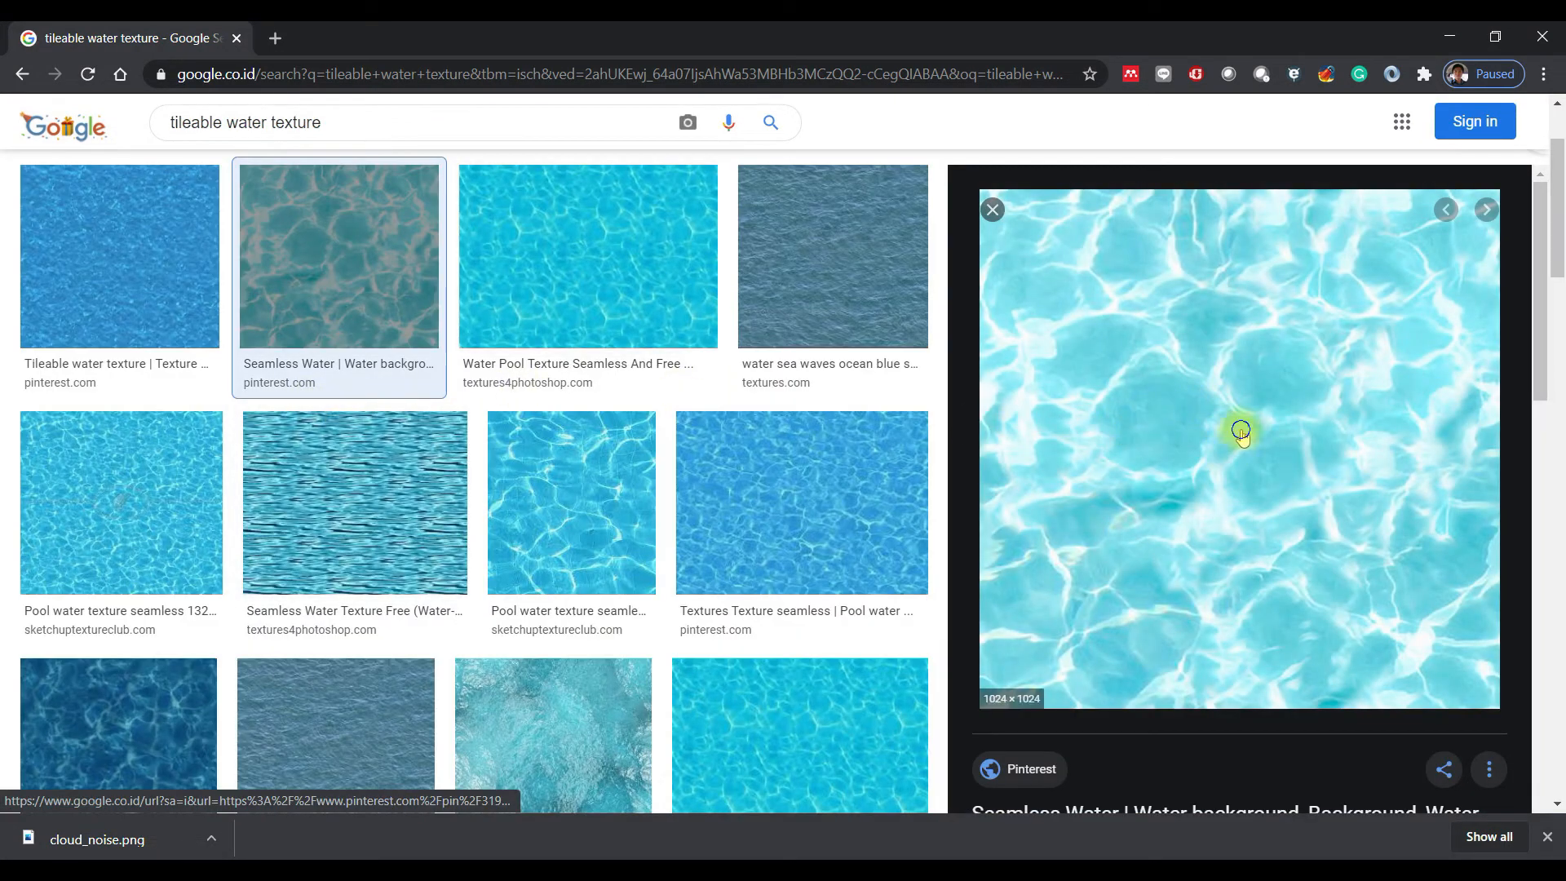
right_click(1241, 433)
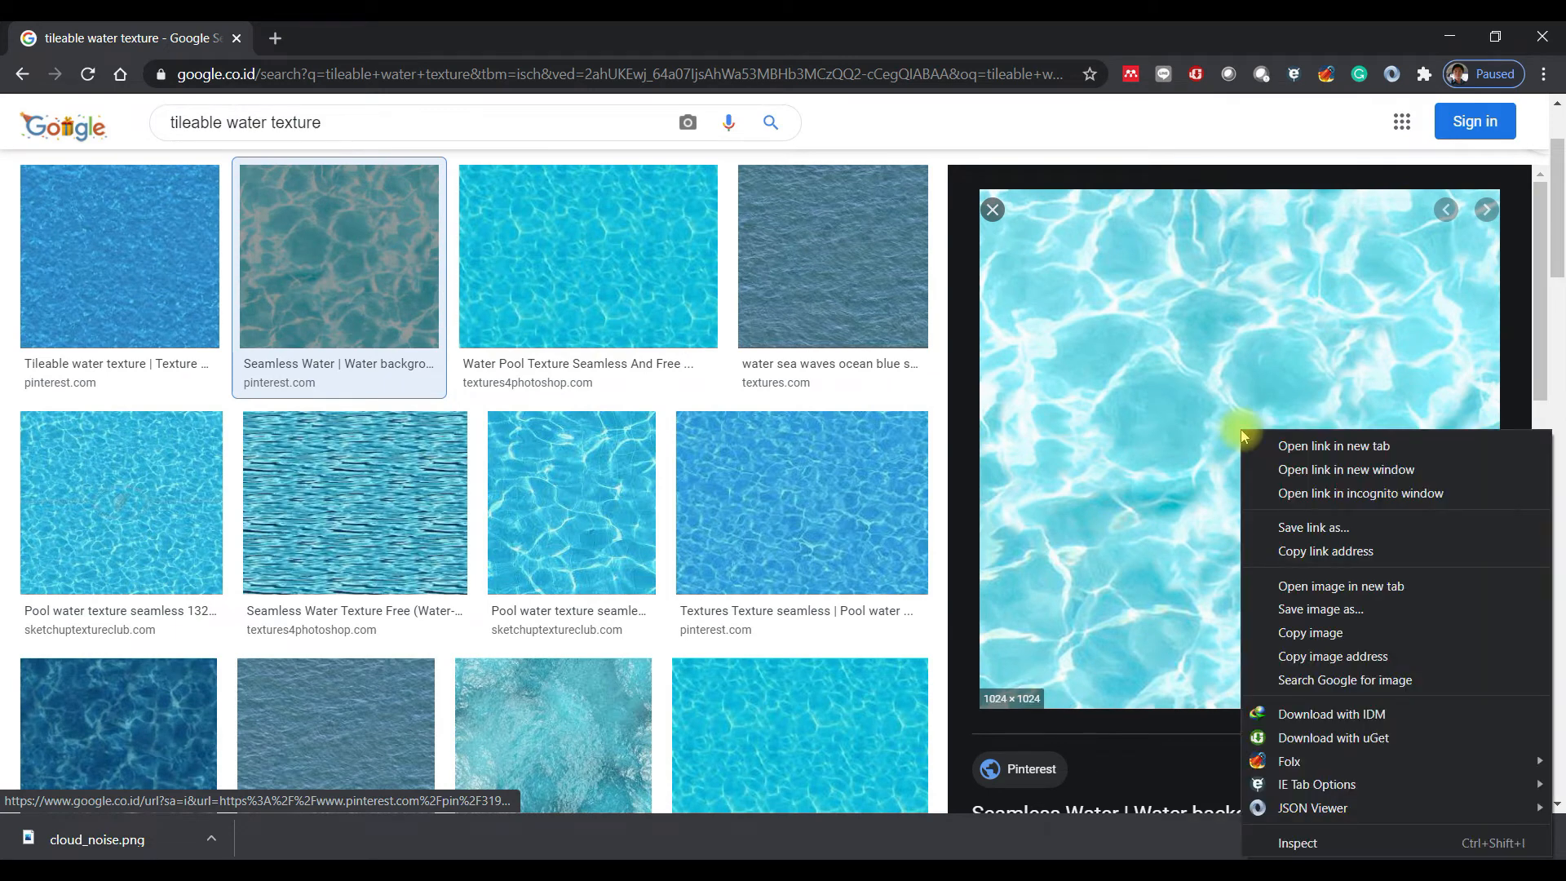
click(1357, 610)
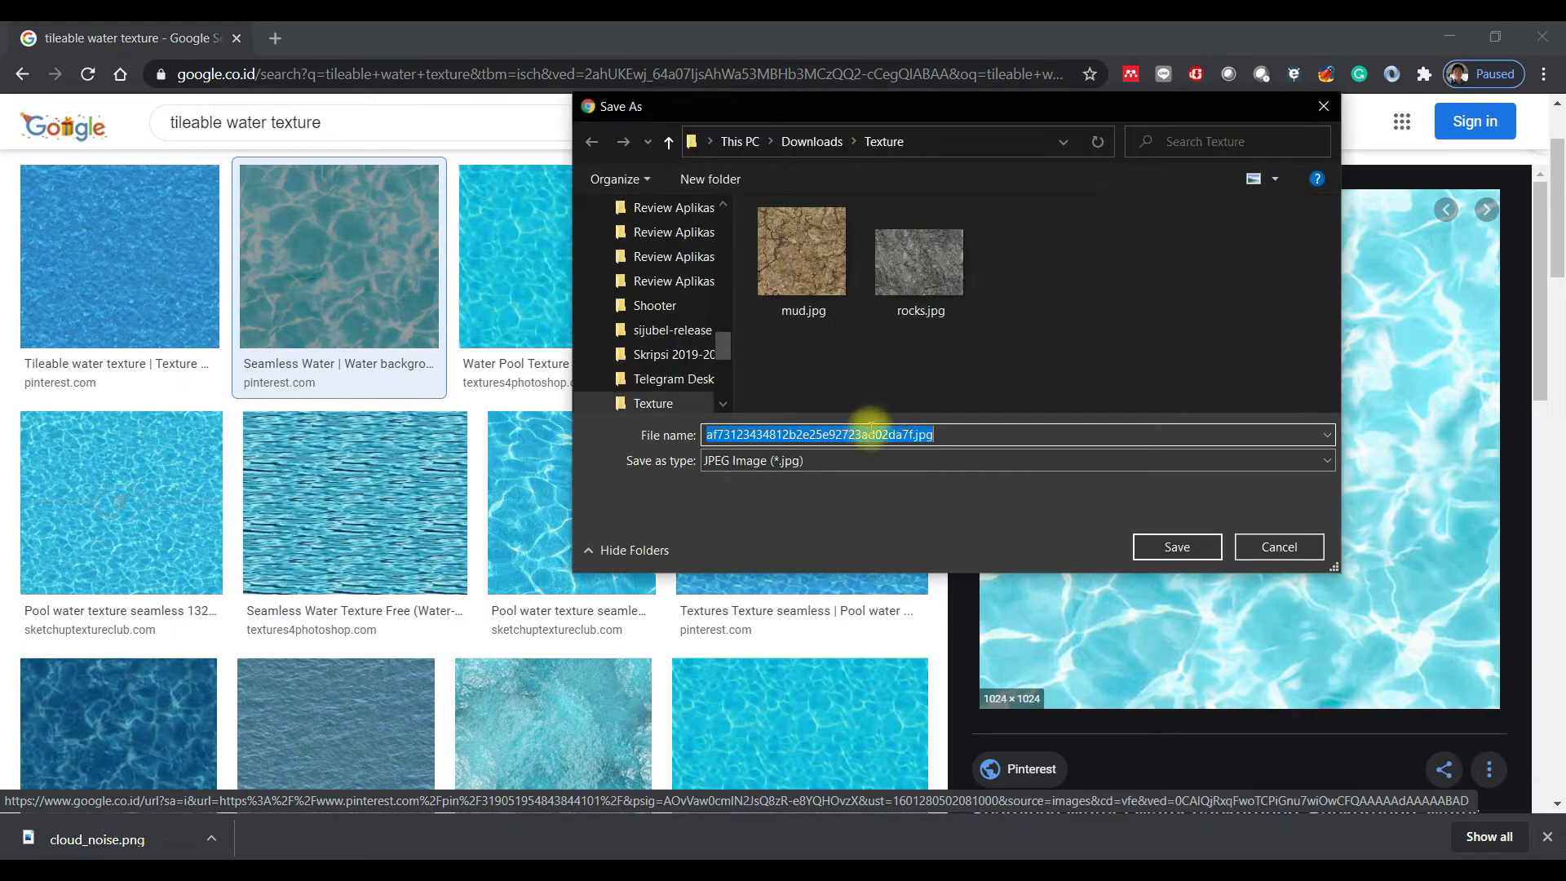
click(889, 435)
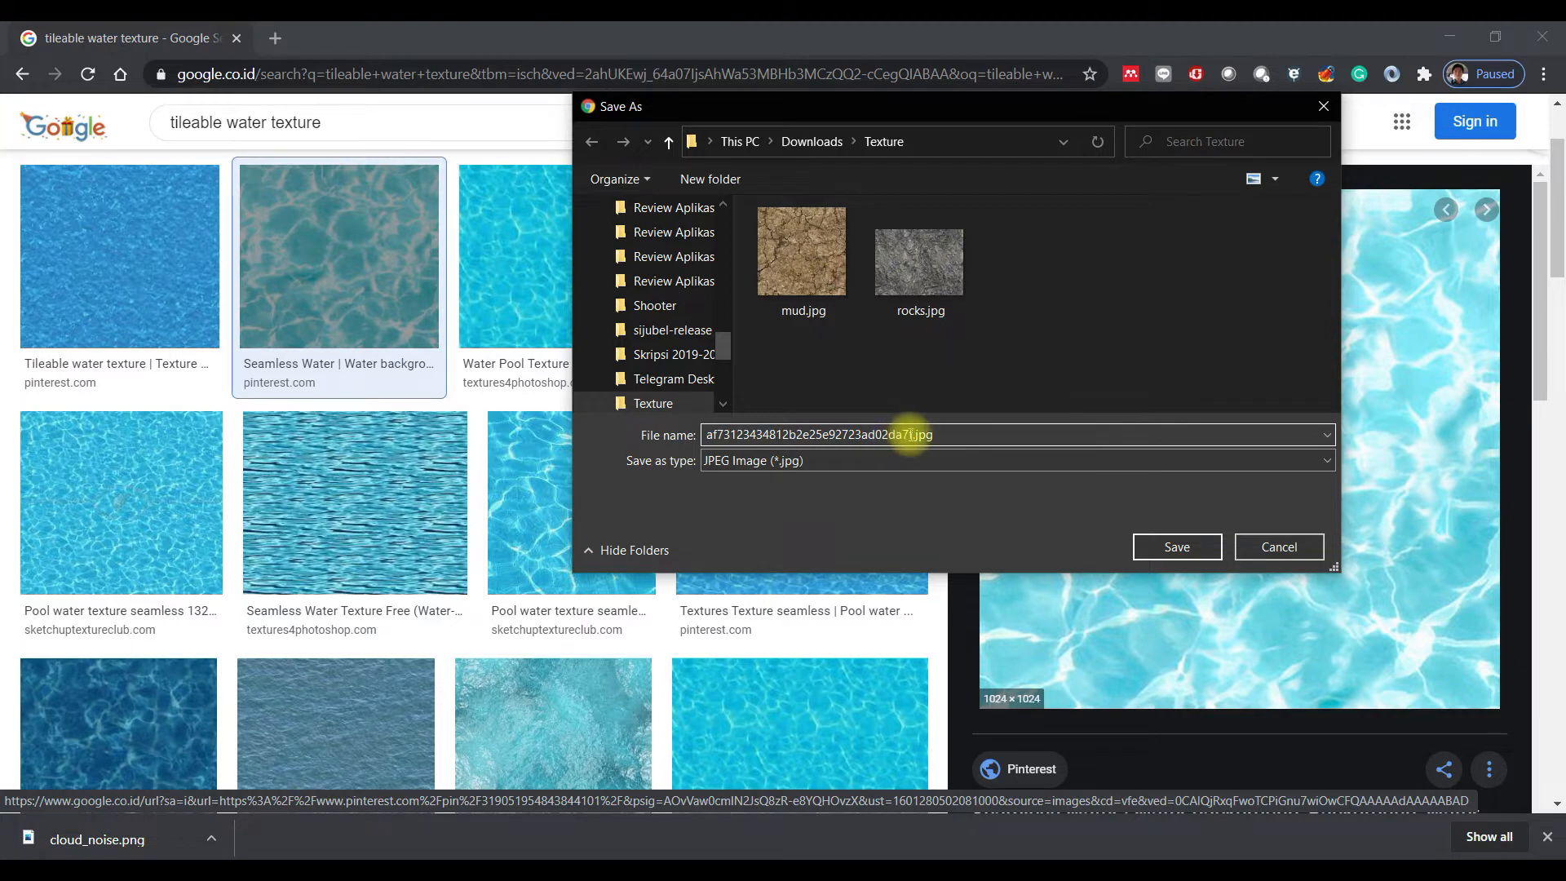
drag(912, 435, 647, 444)
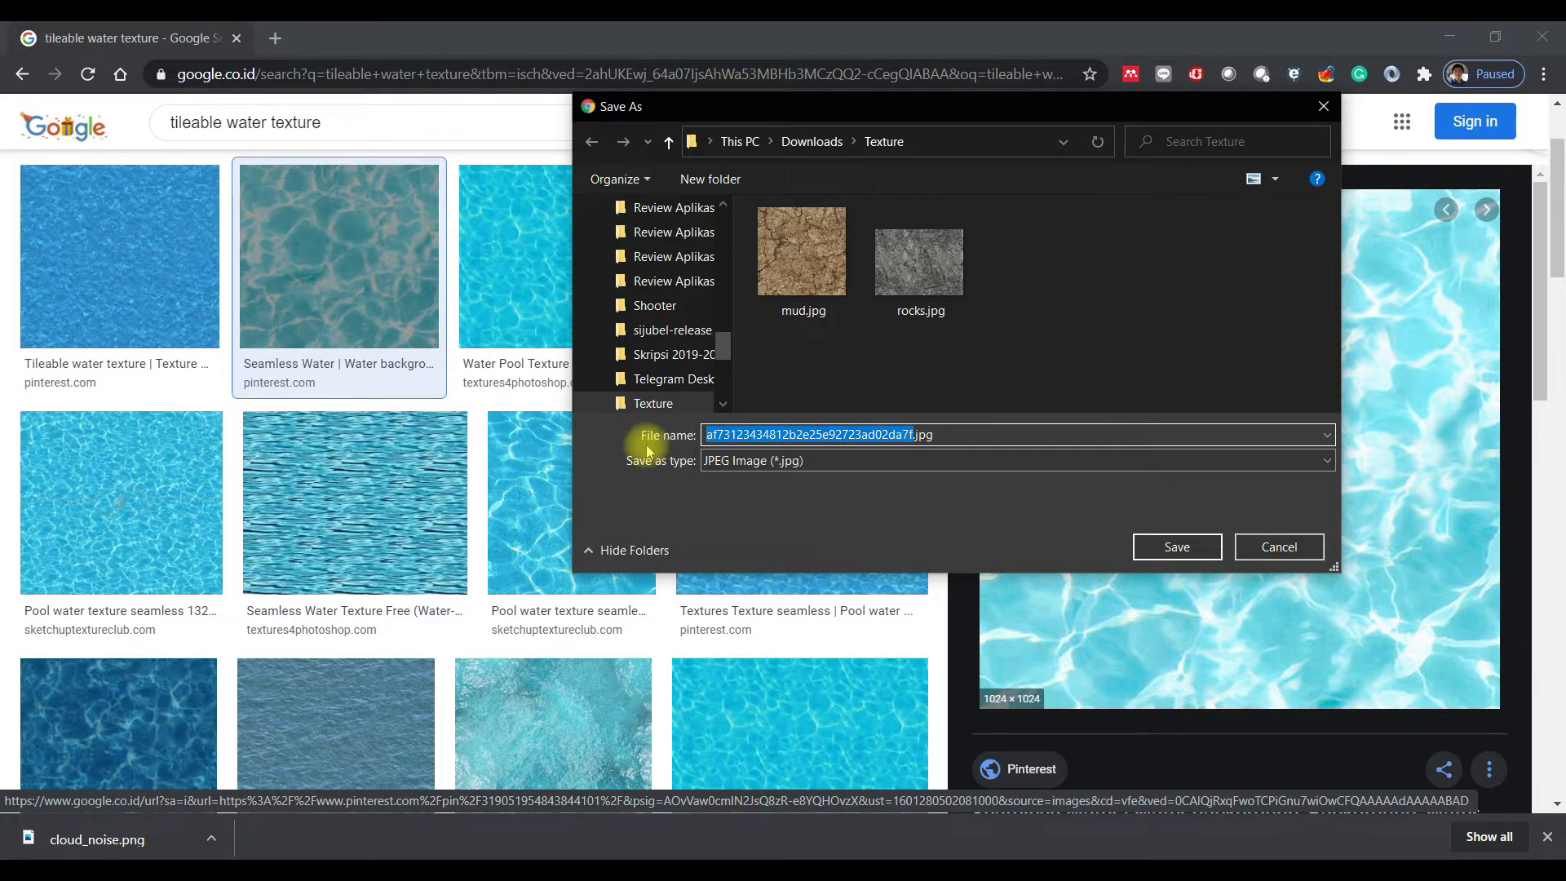
key(ctrl+a)
click(877, 433)
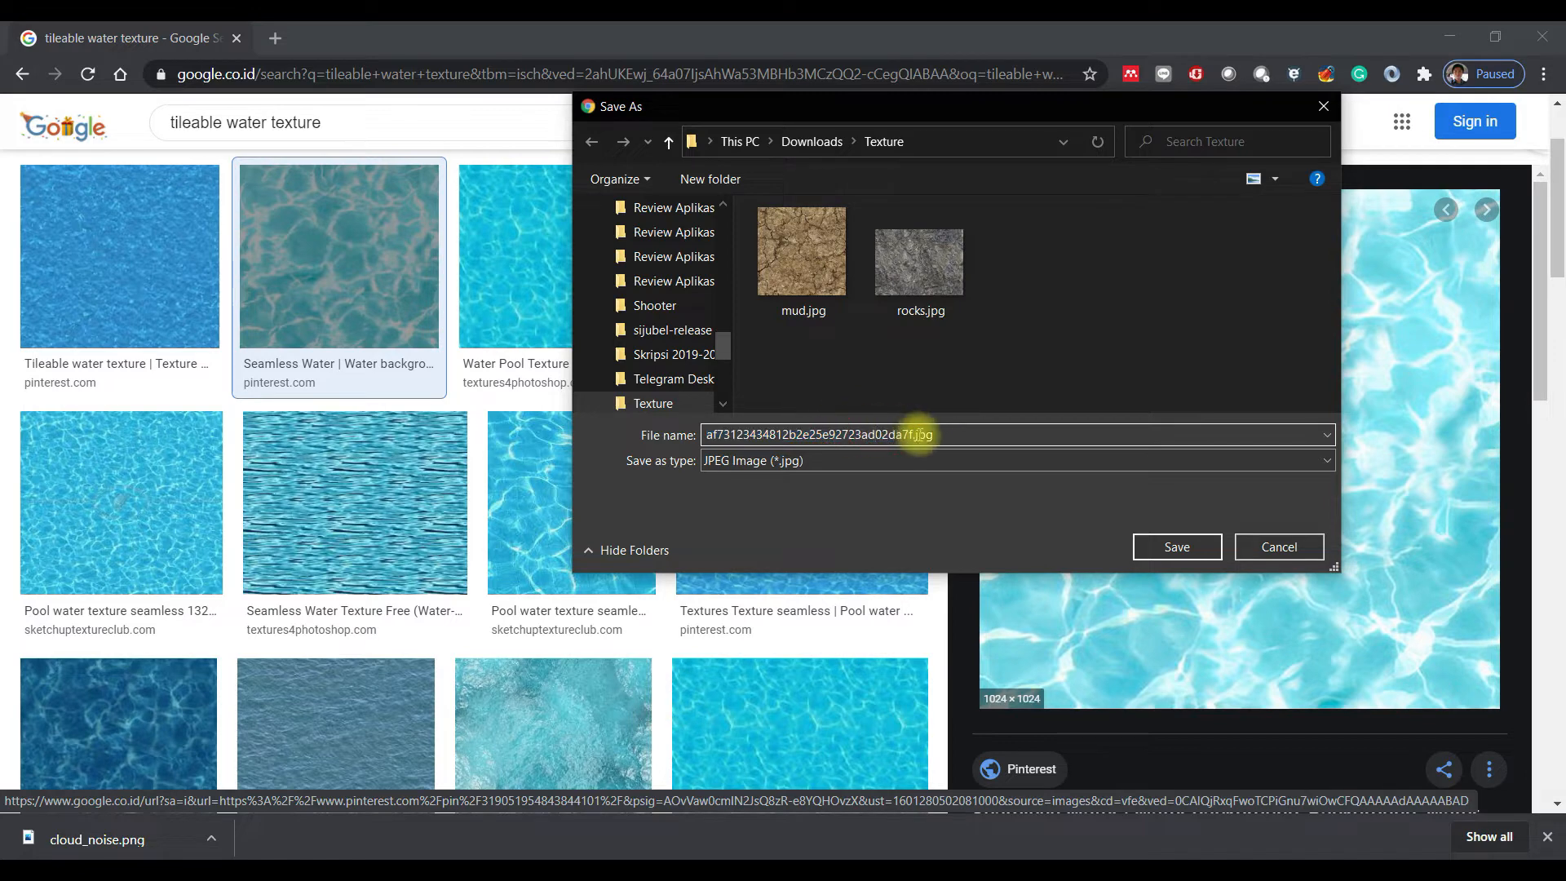
drag(913, 435, 675, 444)
text(water)
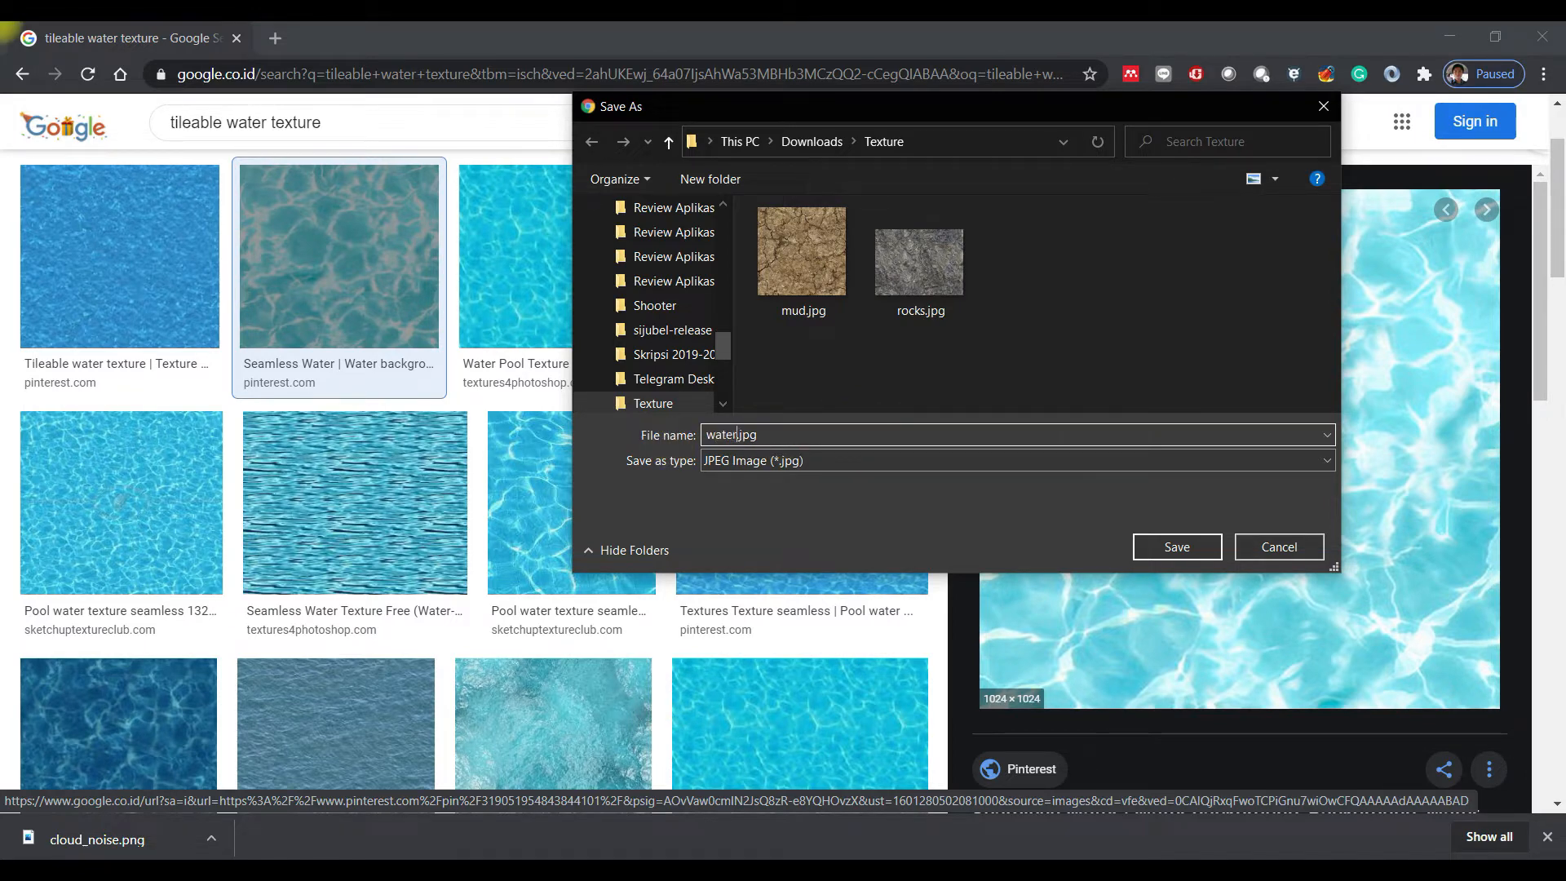
key(Return)
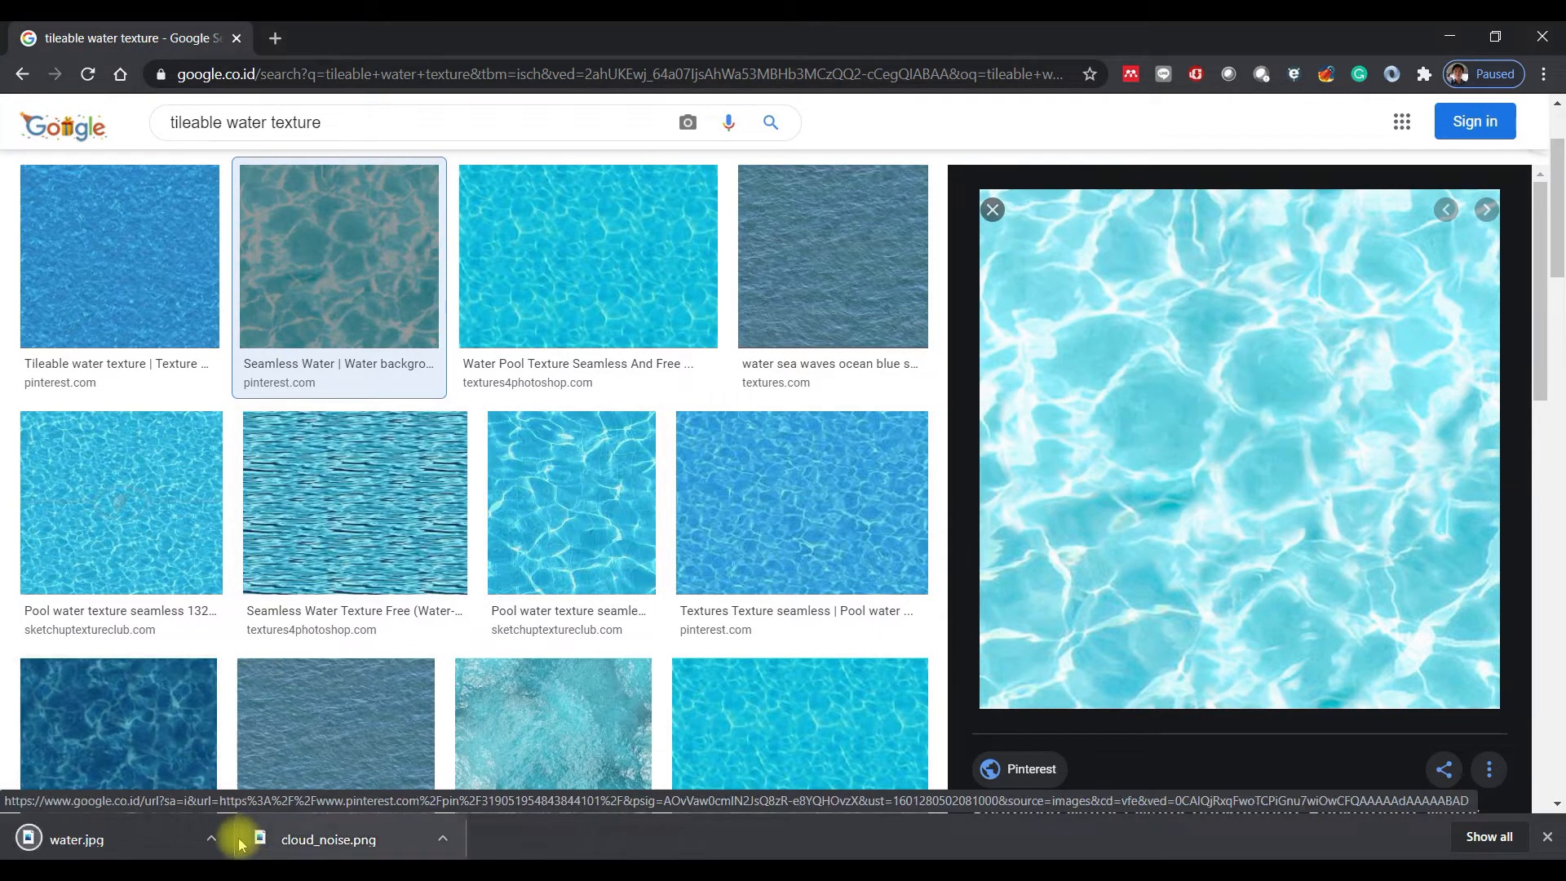
- Show the downloaded water.jpg in its containing folder
click(212, 839)
click(297, 769)
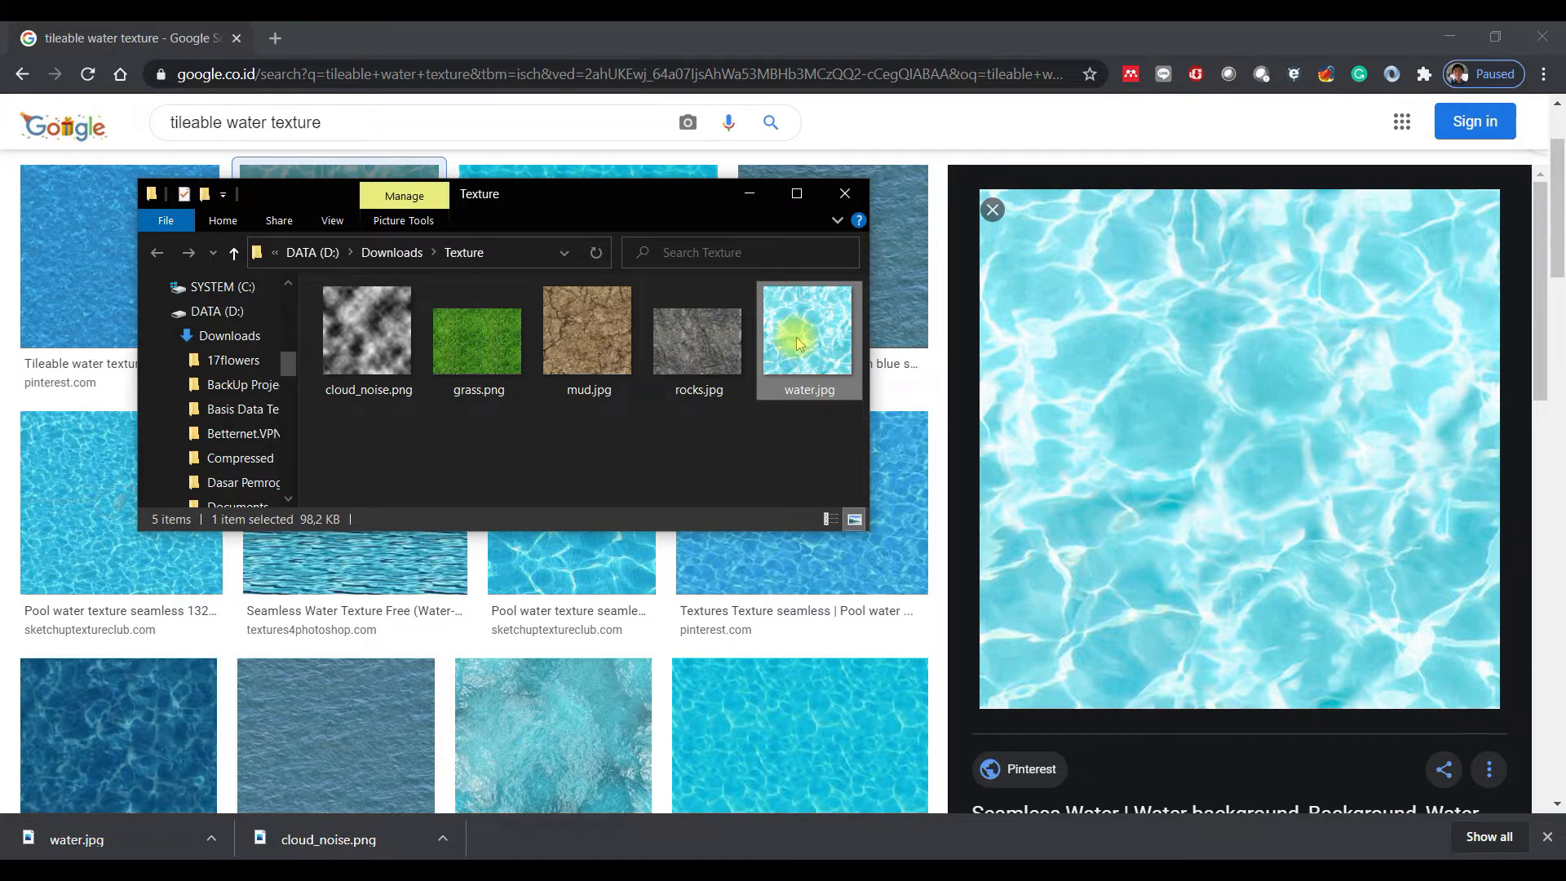
mouse_move(796, 337)
- Switch to Unity and import water.jpg from the Downloads/Texture folder into Assets/Textures
click(371, 871)
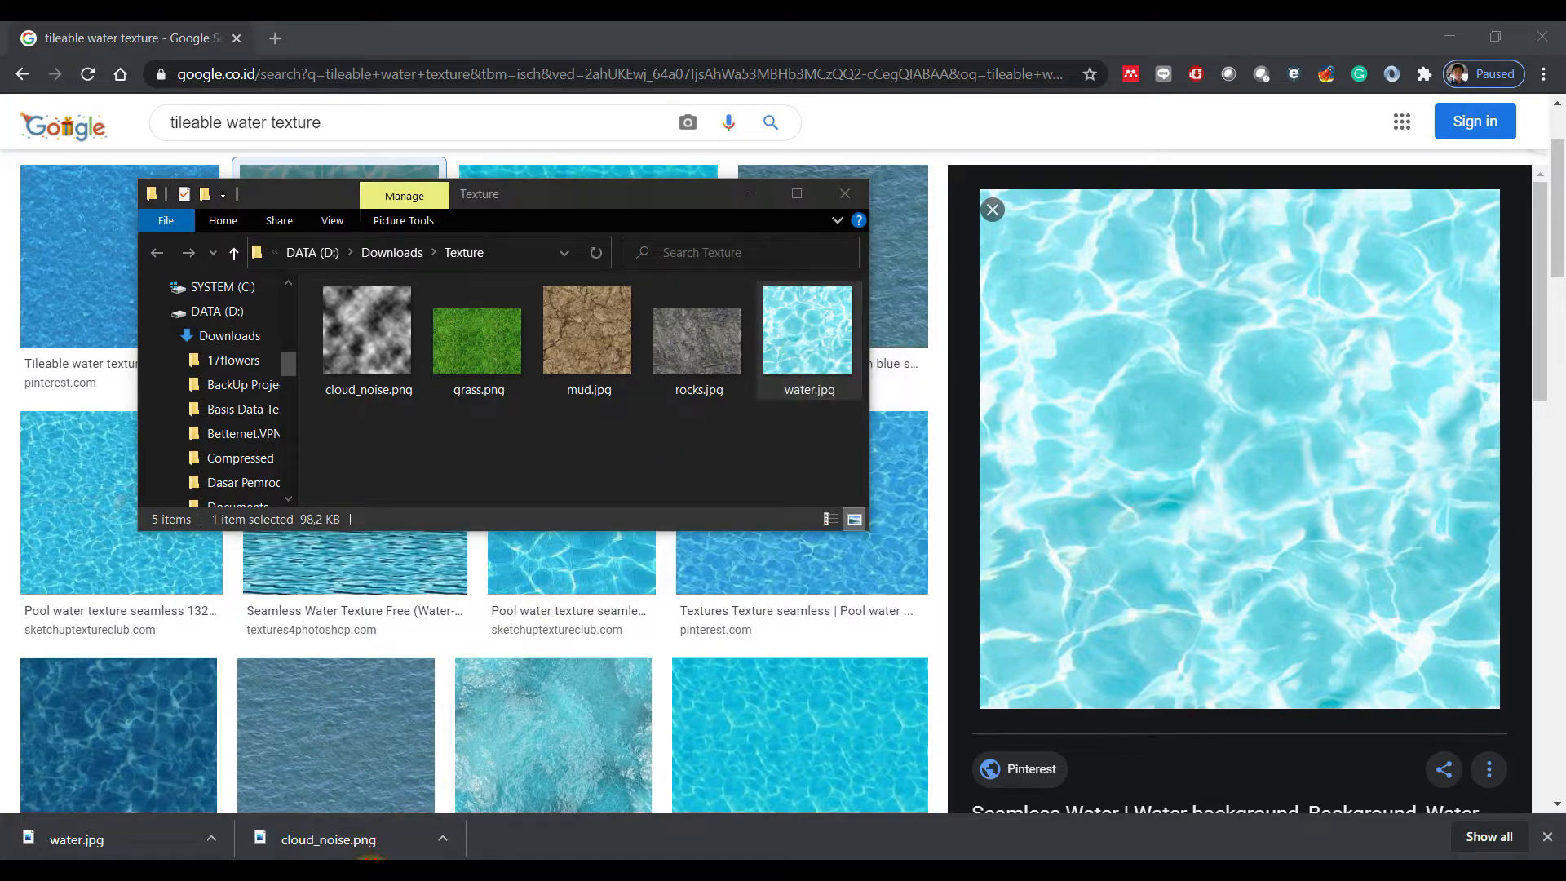
click(266, 618)
click(238, 618)
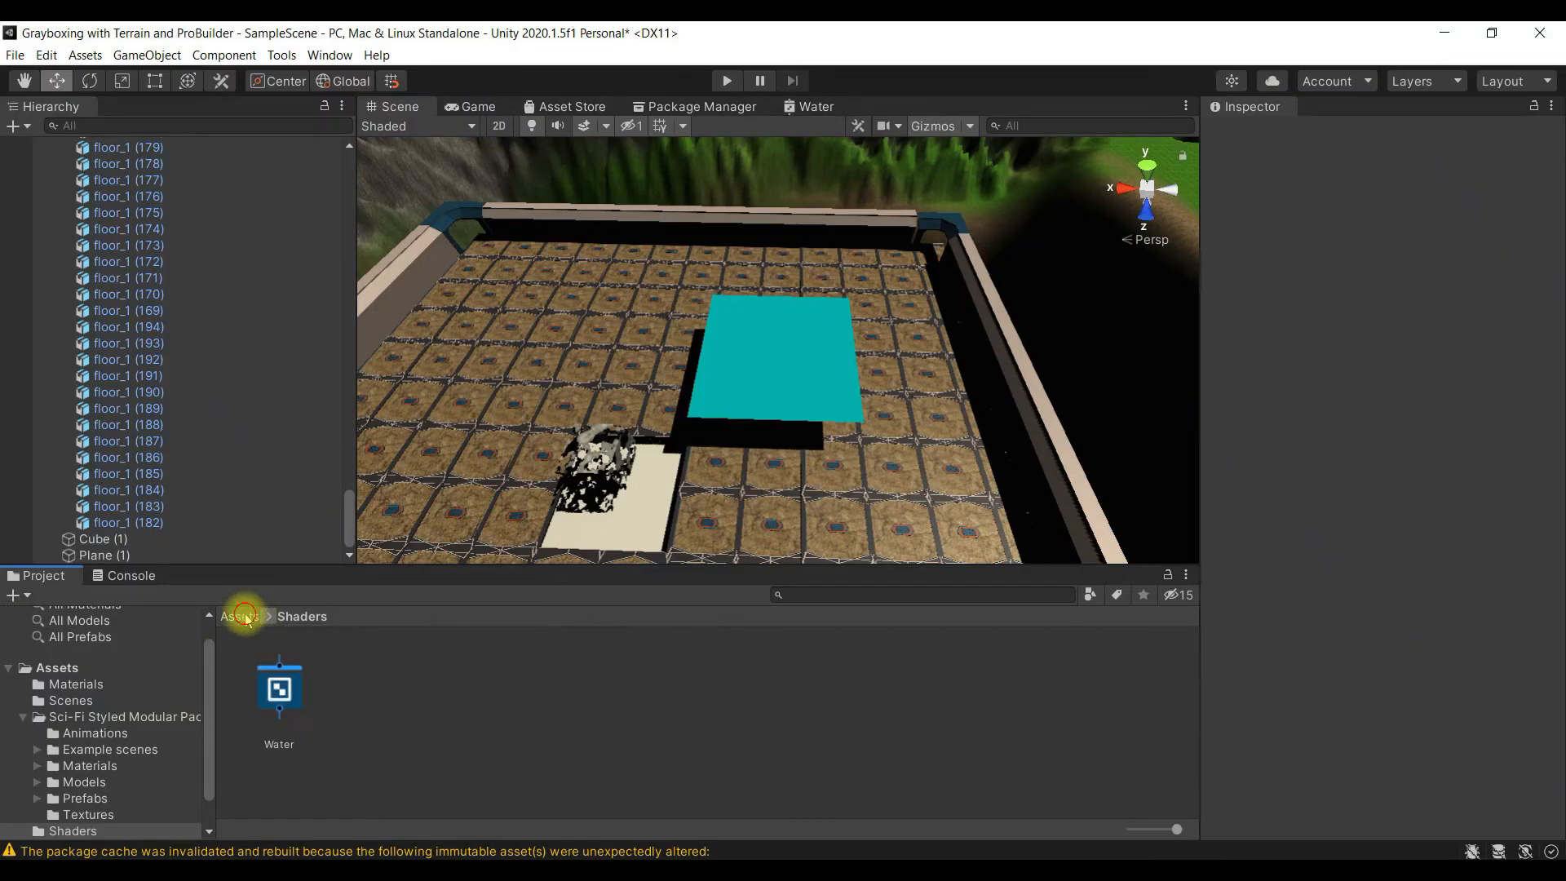
double_click(775, 693)
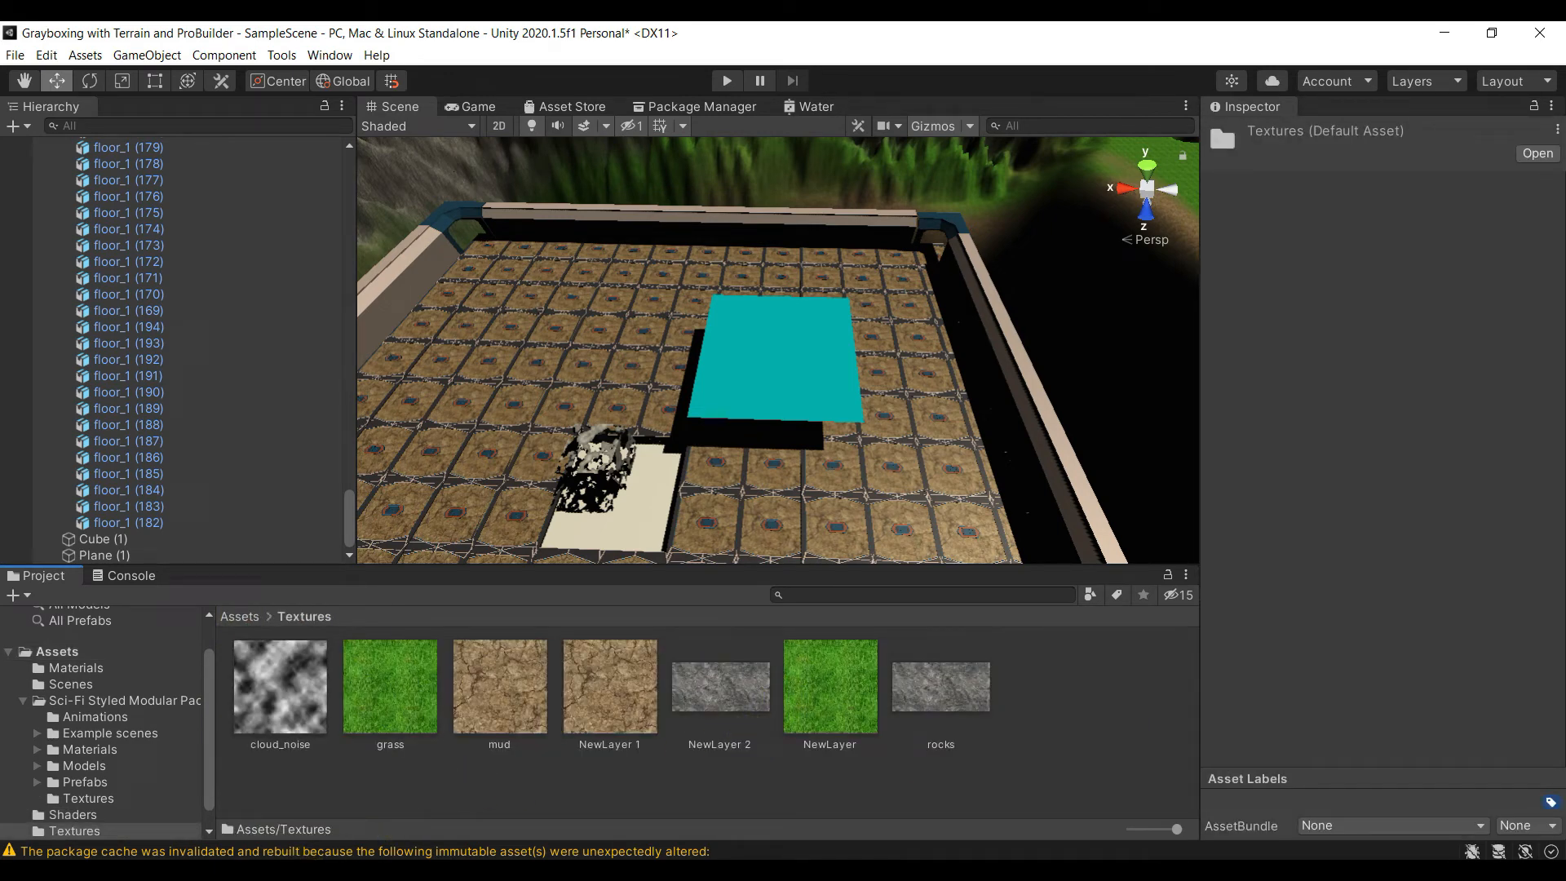
click(539, 876)
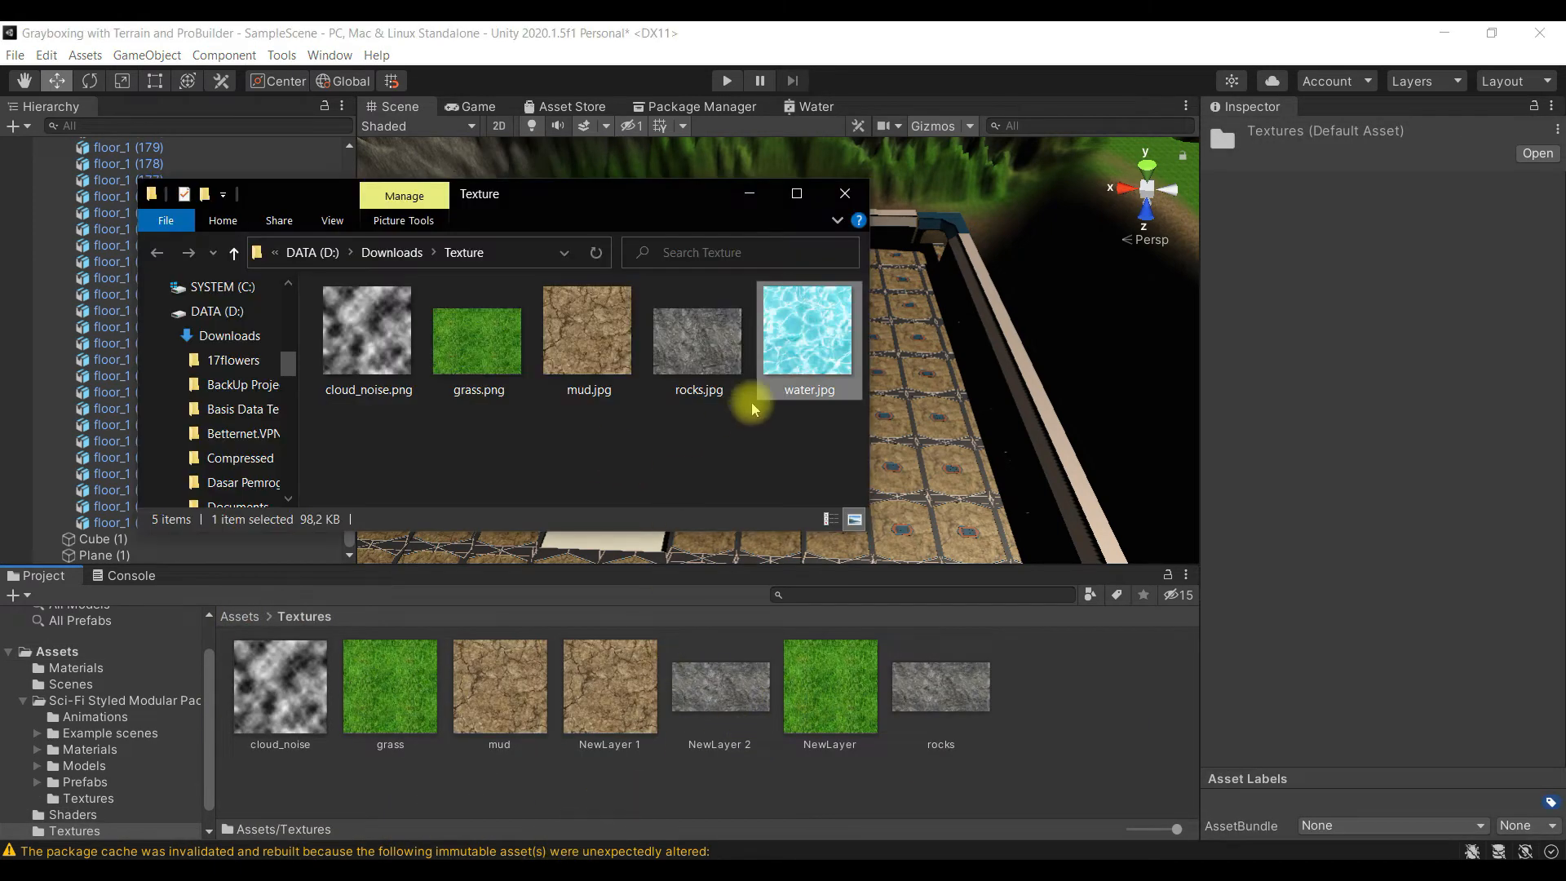
drag(802, 338, 1042, 716)
click(749, 194)
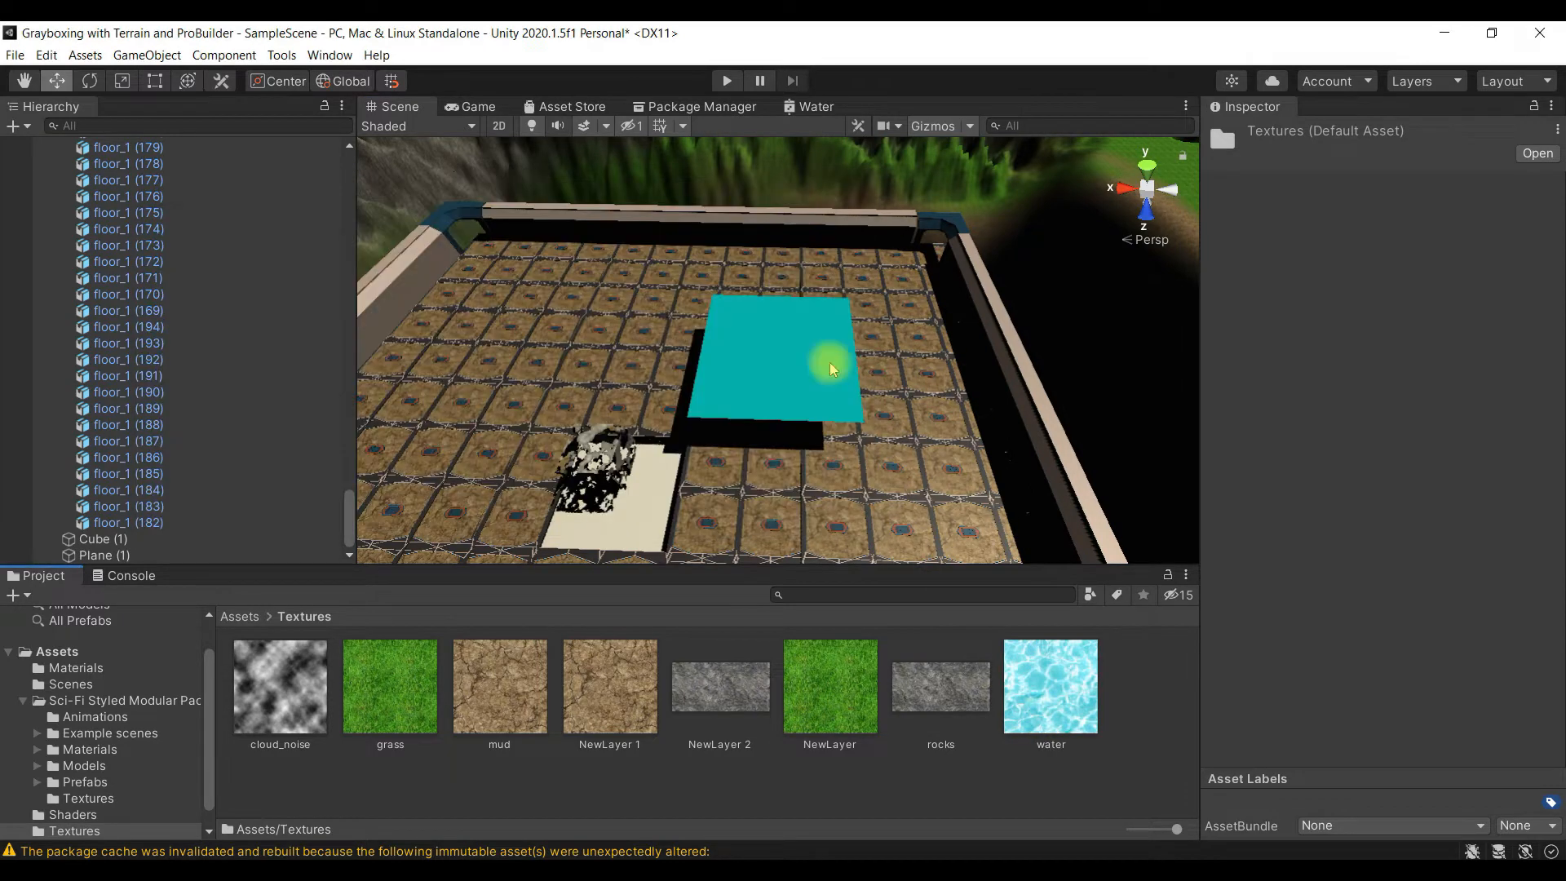
- Select the water texture and set its Wrap Mode to Repeat in the import settings
click(1037, 695)
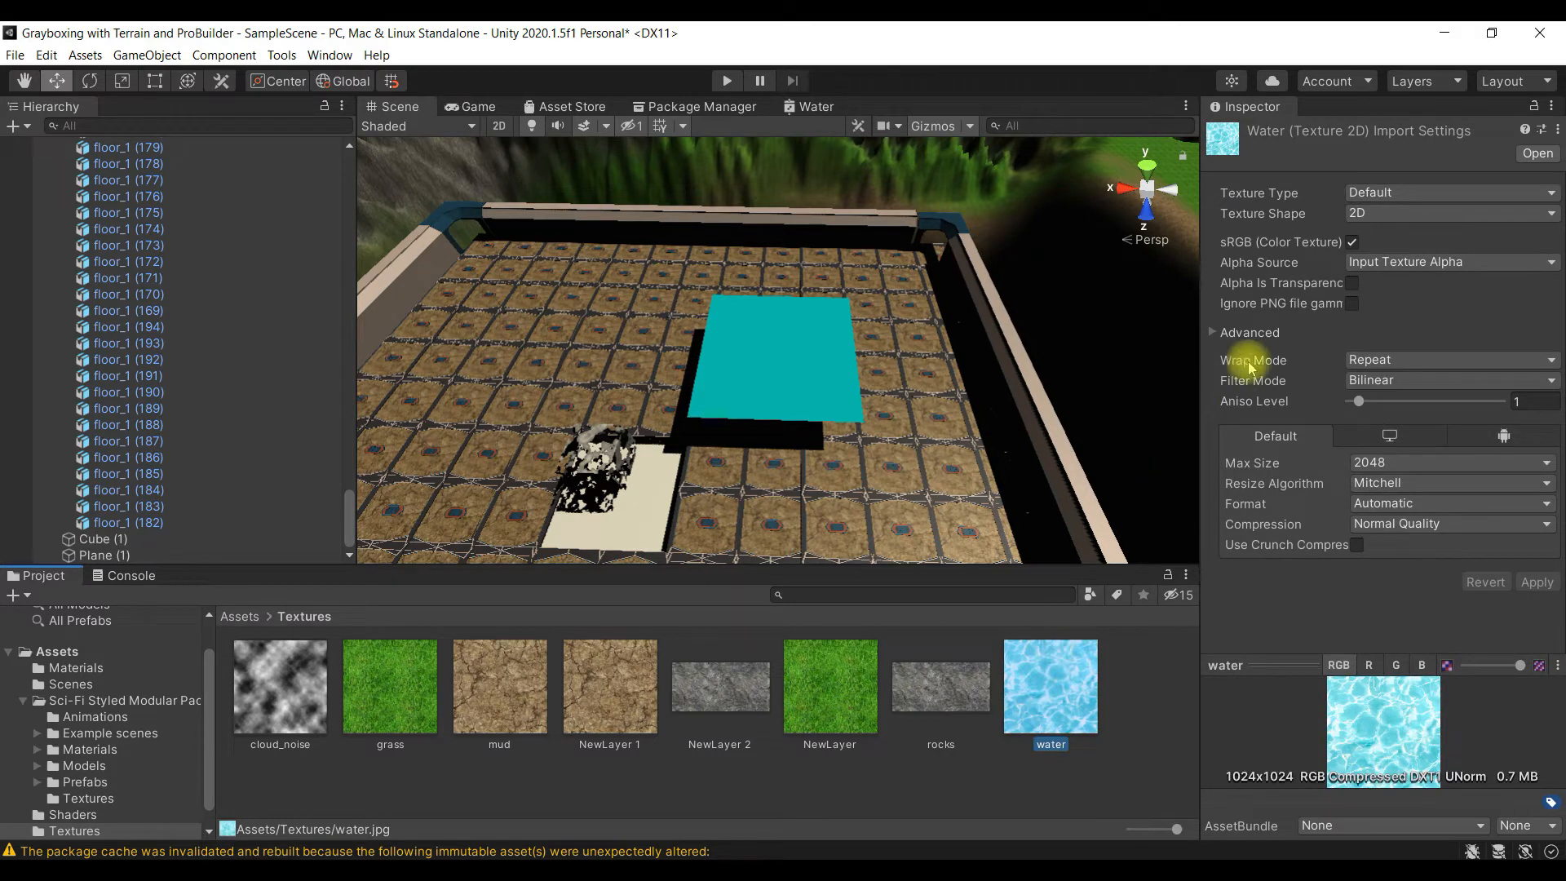
click(1358, 360)
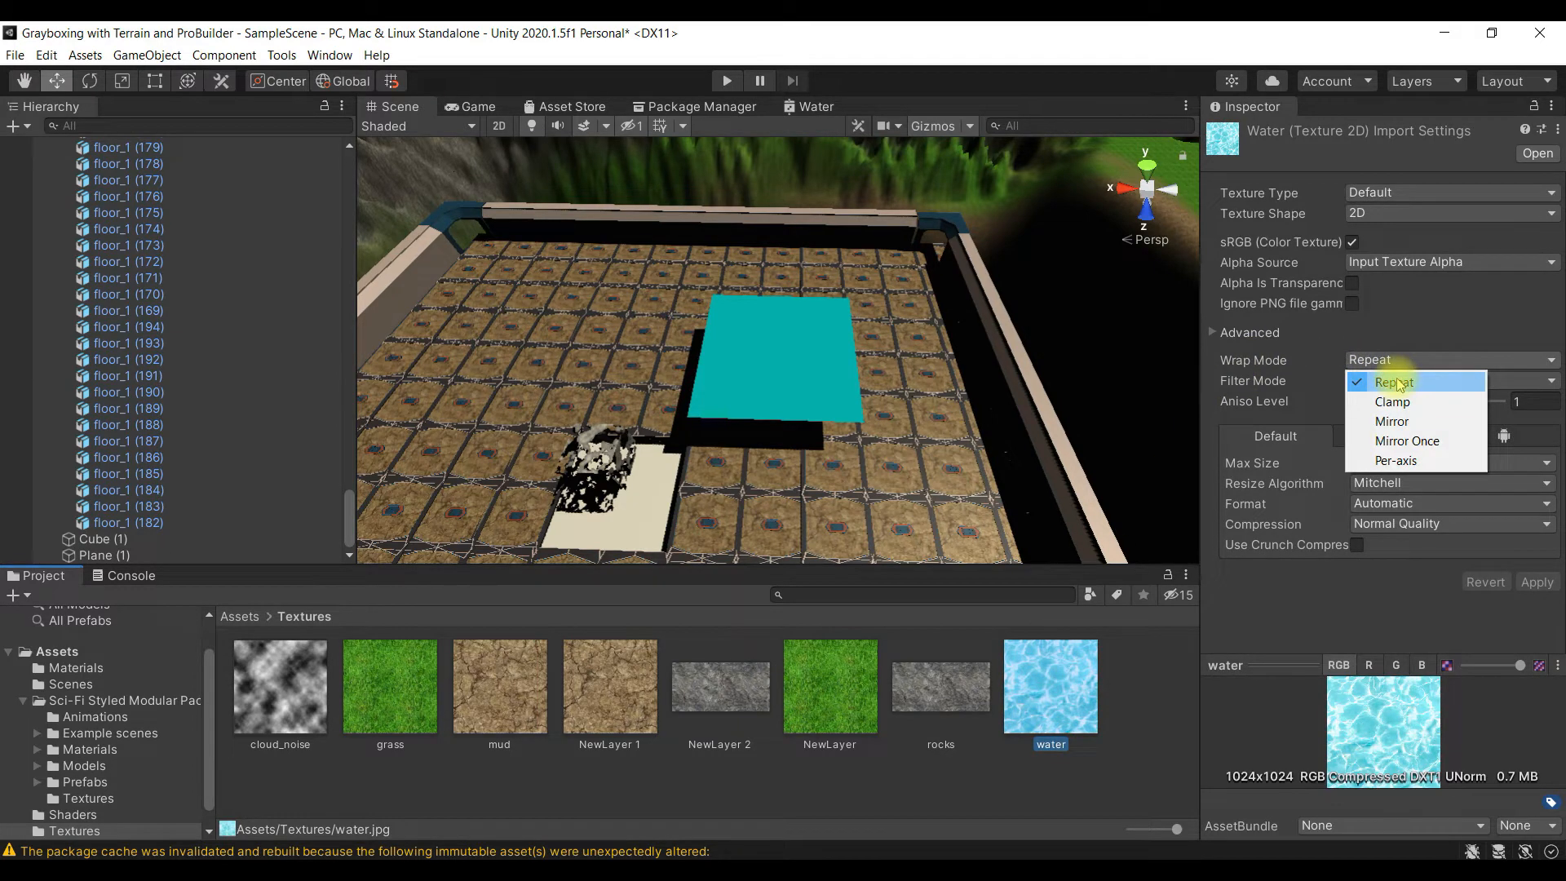
click(1400, 383)
click(1391, 360)
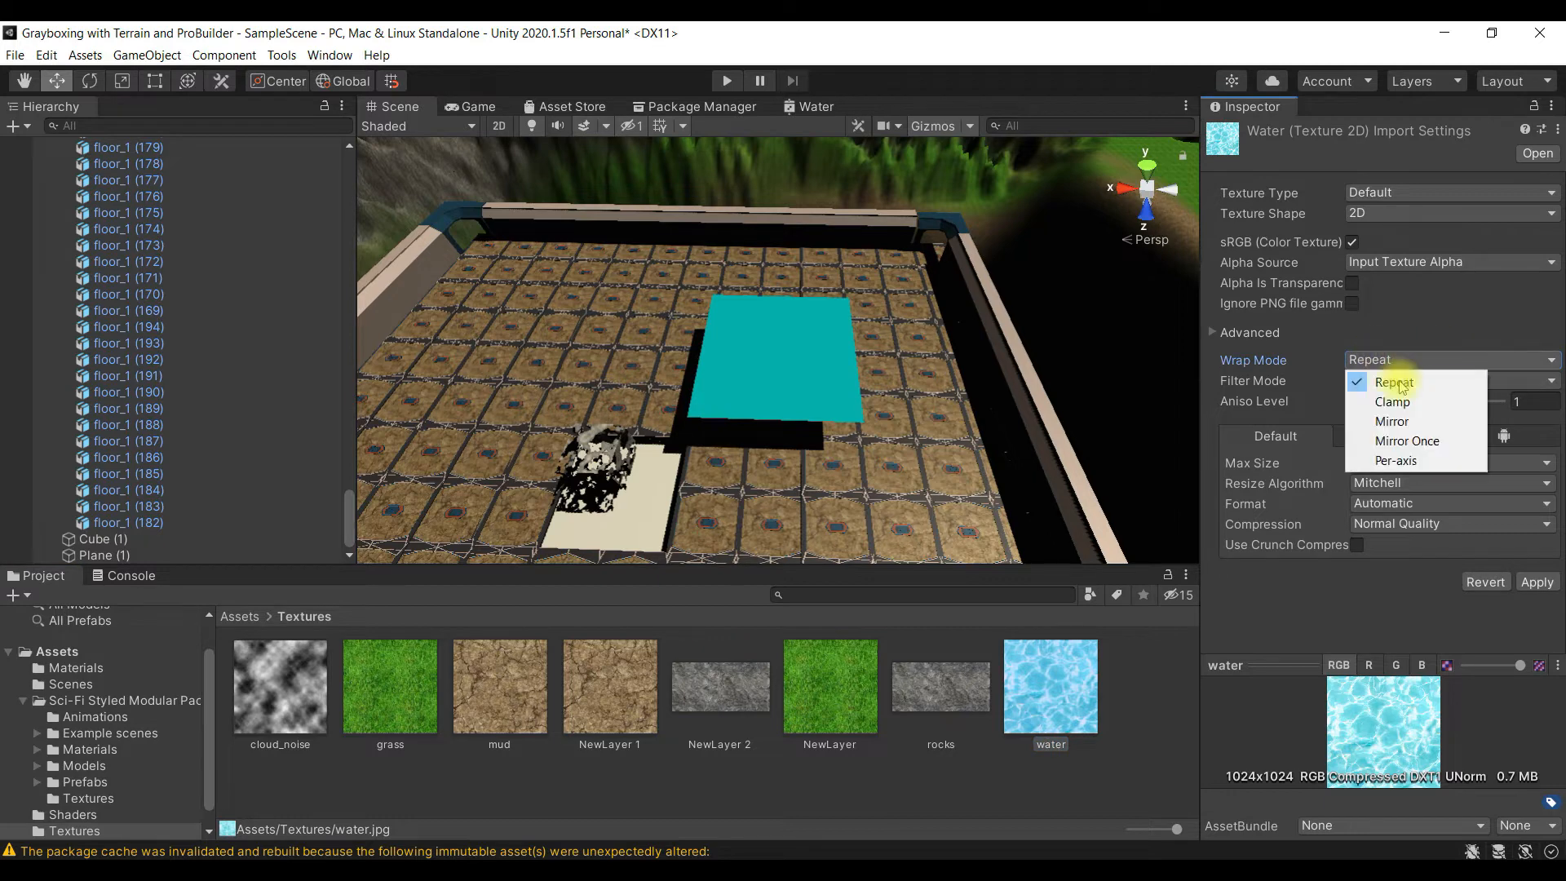
click(1400, 383)
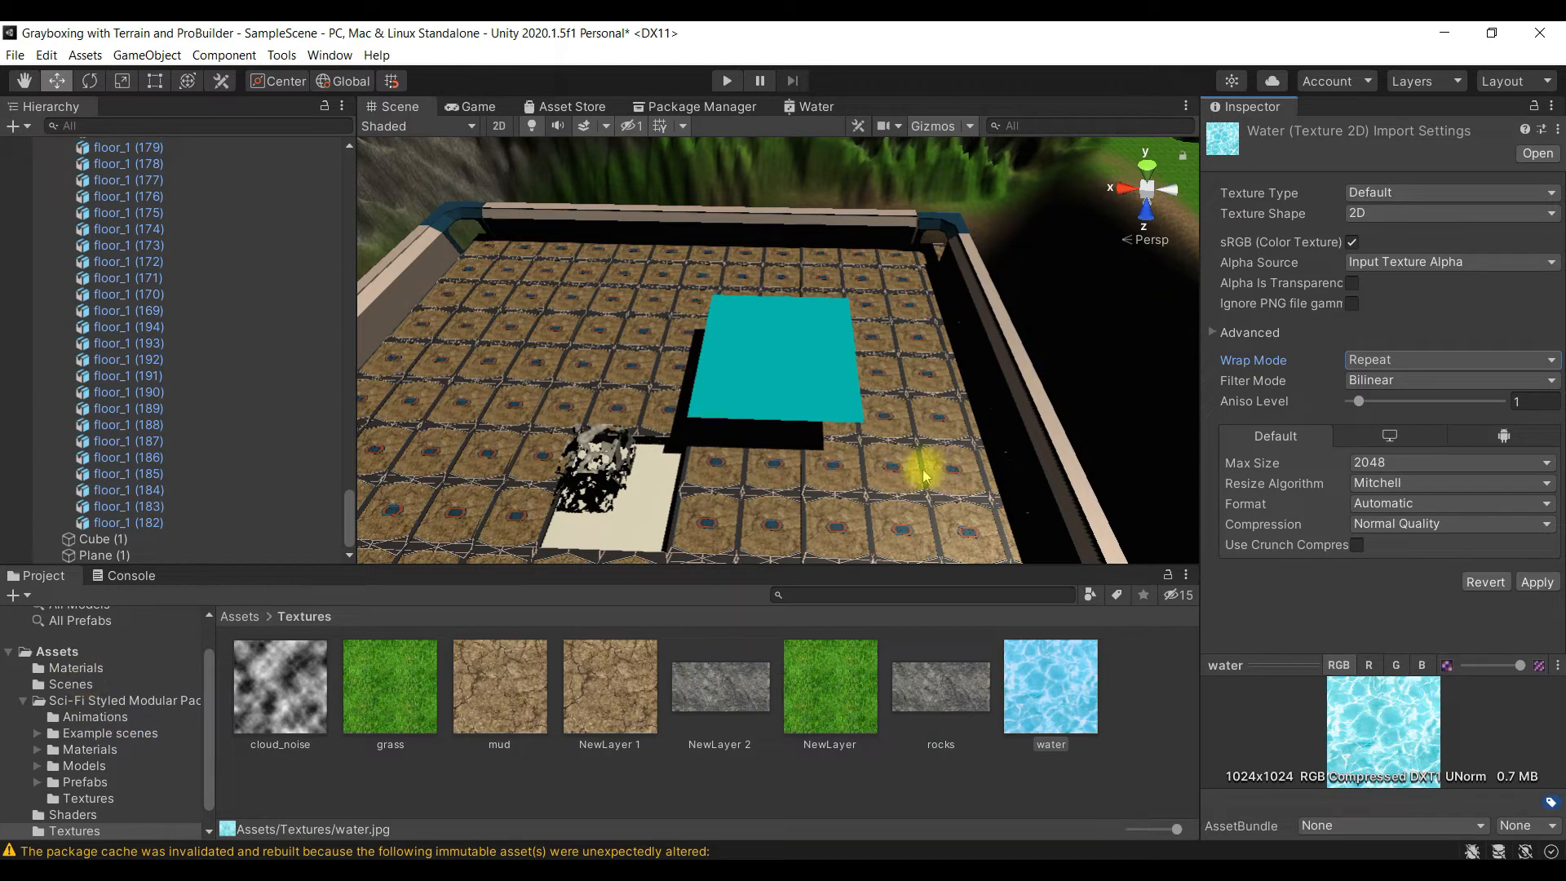
- Add a Sample Texture 2D node from the Input > Texture category to the Water shader graph
click(814, 107)
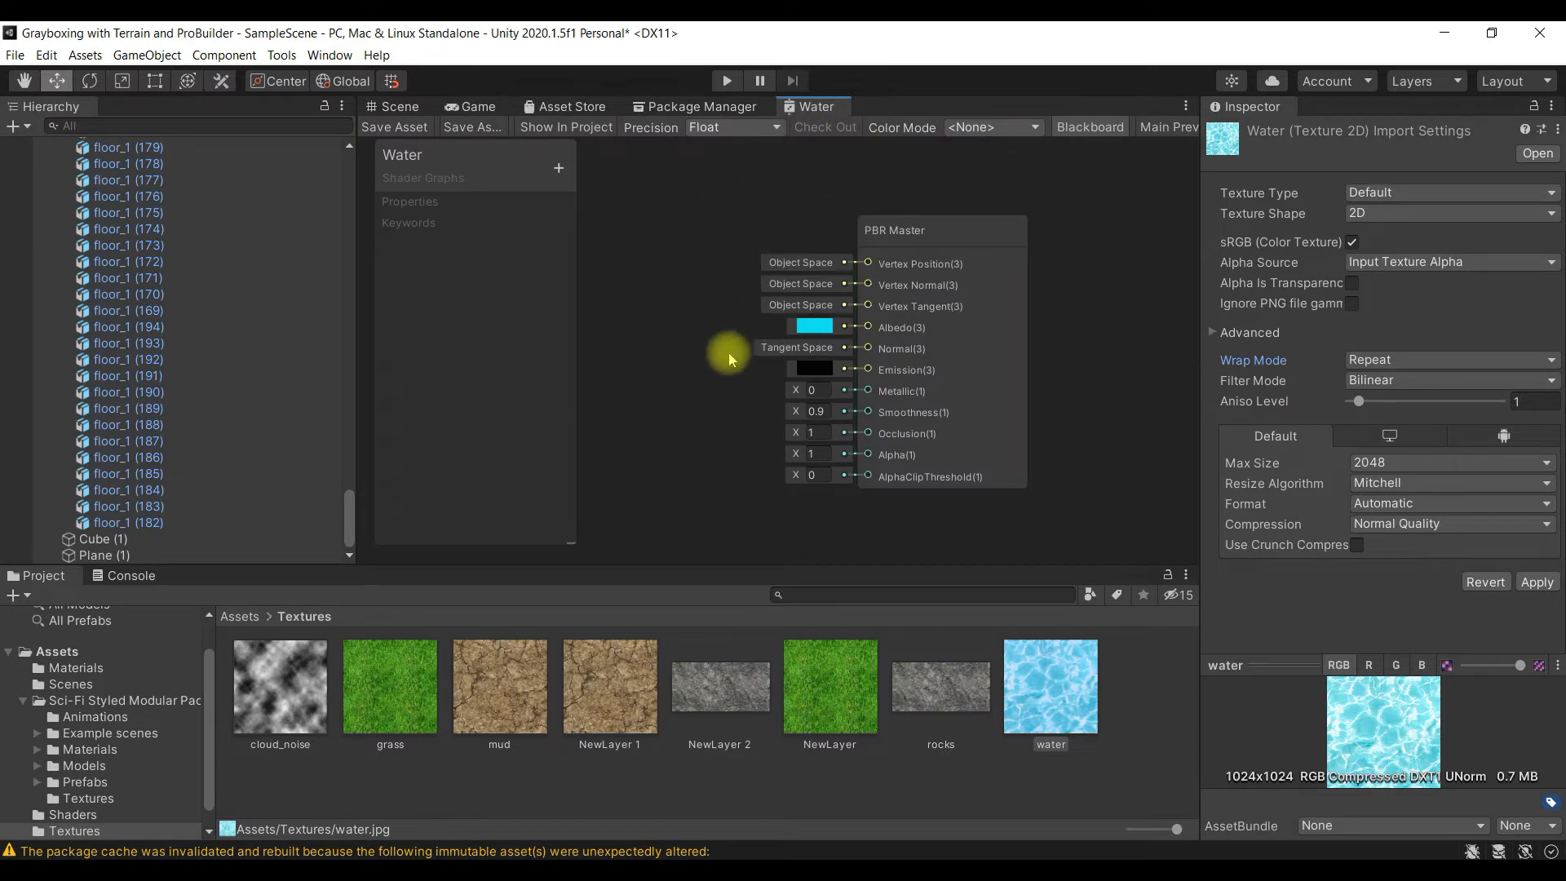
scroll(902, 367, up, 2)
scroll(902, 360, down, 3)
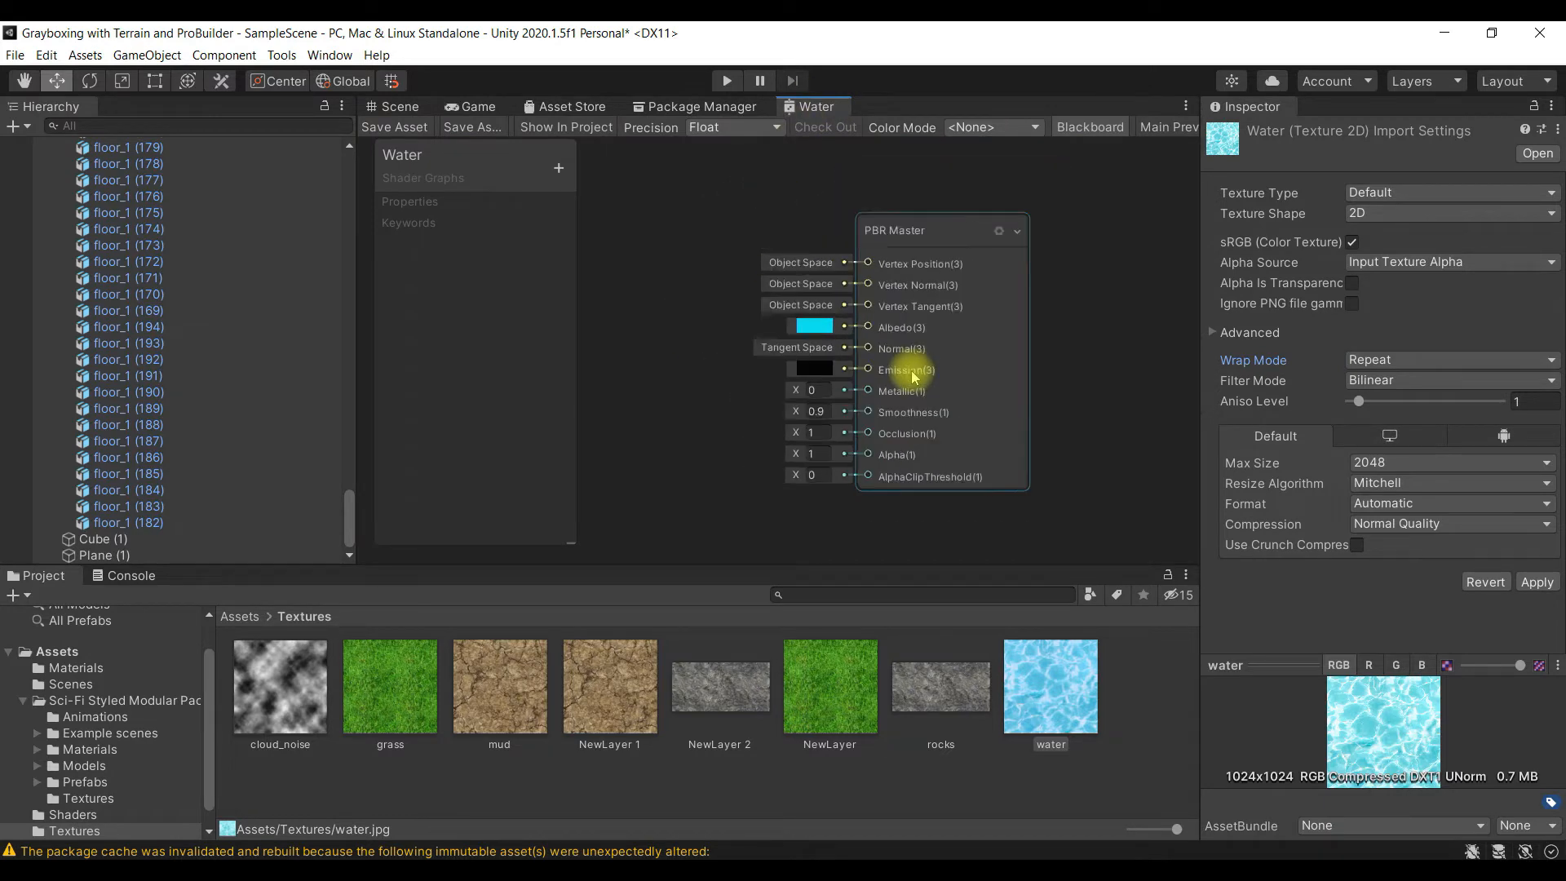
right_click(620, 205)
click(624, 201)
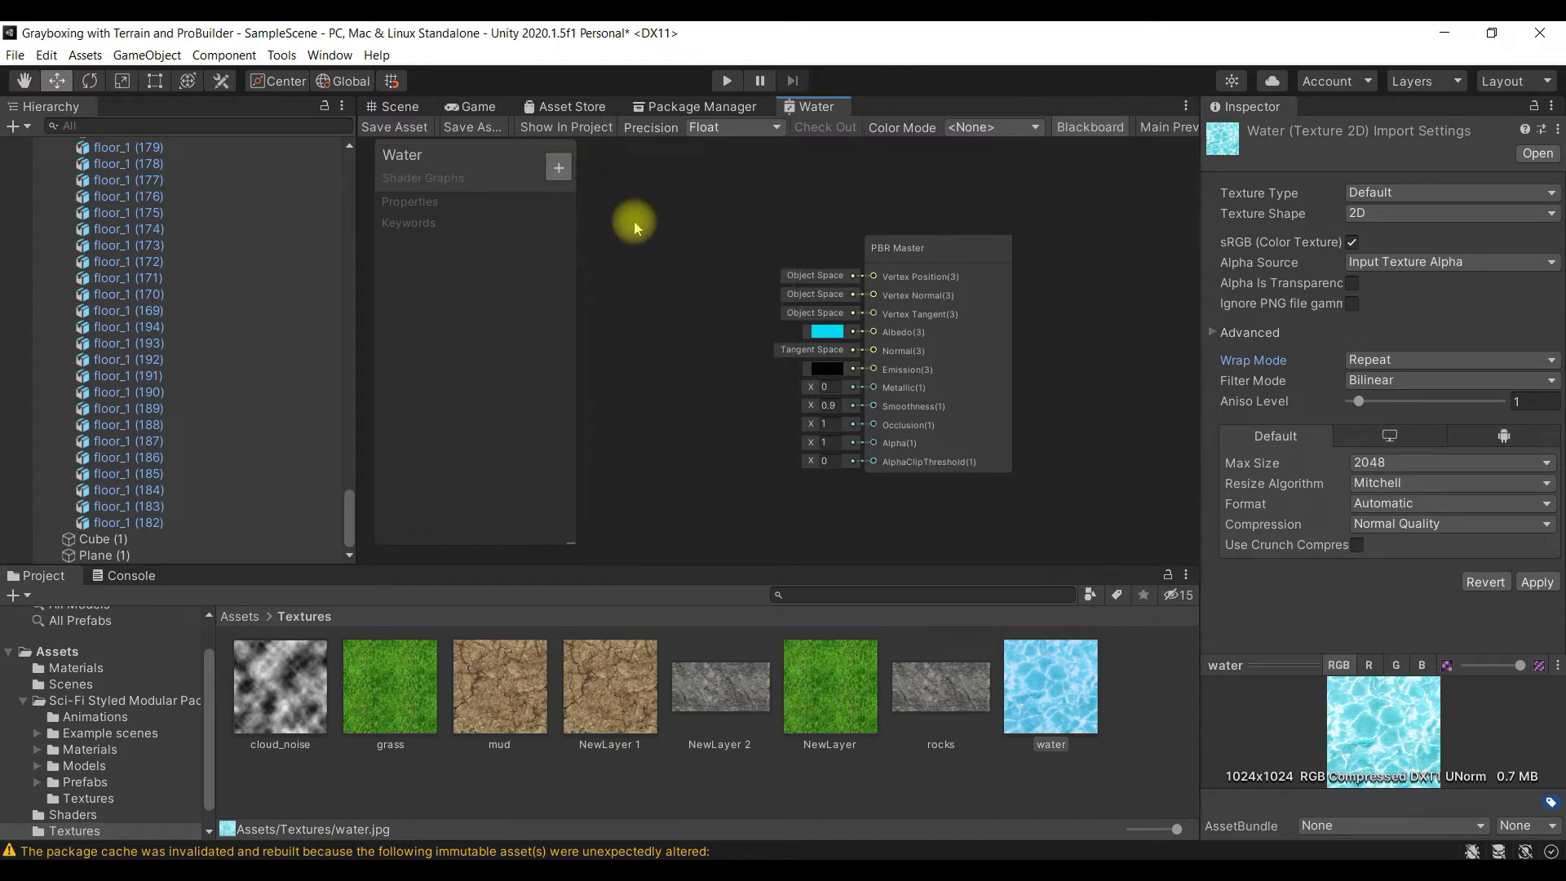
right_click(694, 259)
click(693, 254)
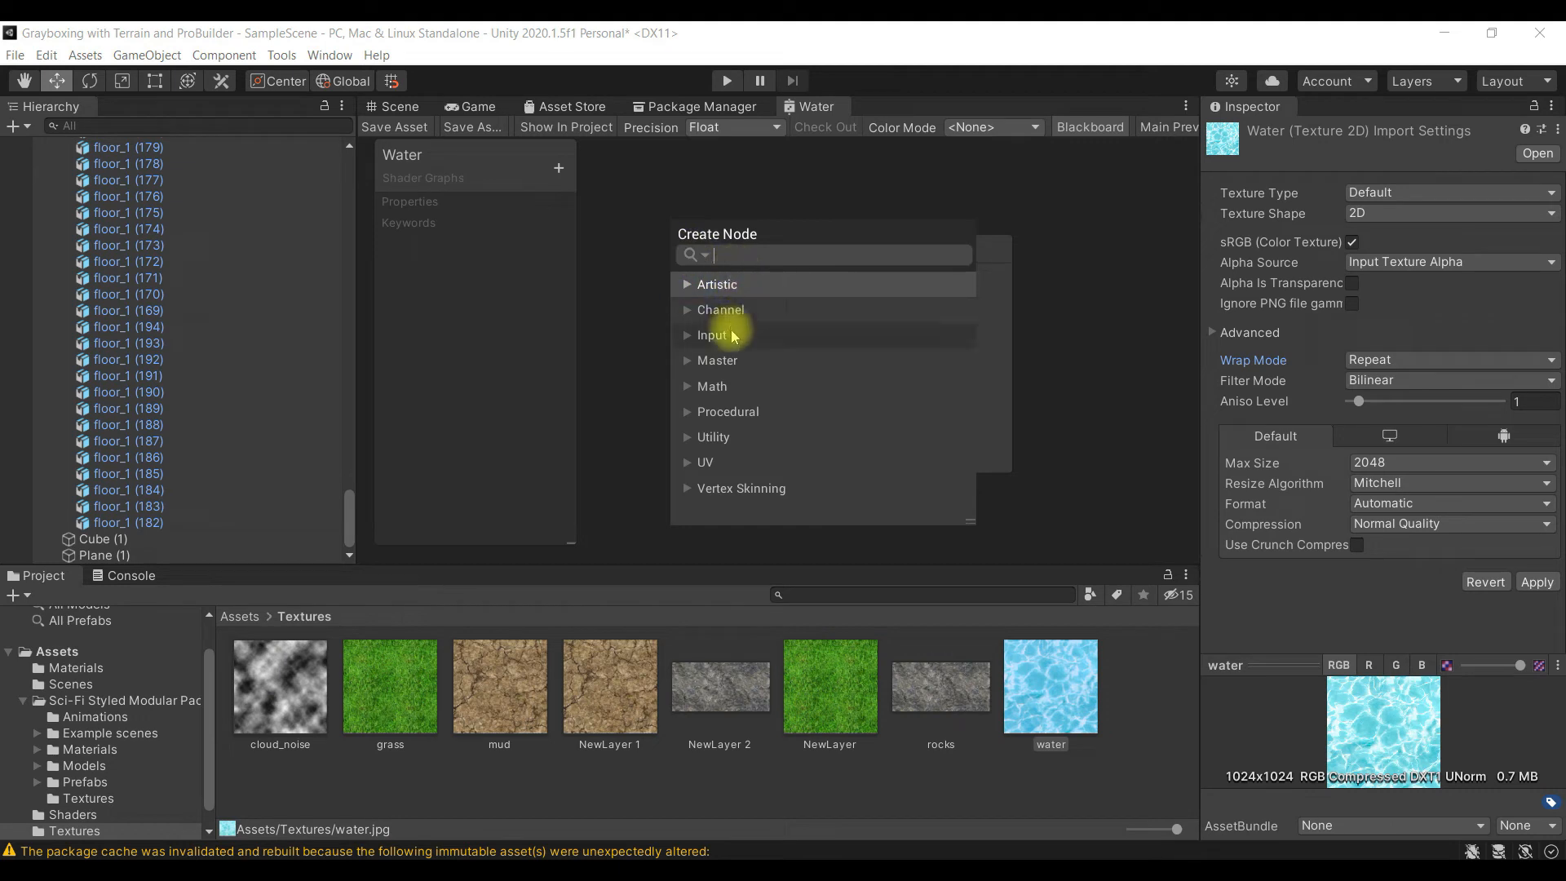
click(731, 335)
click(688, 335)
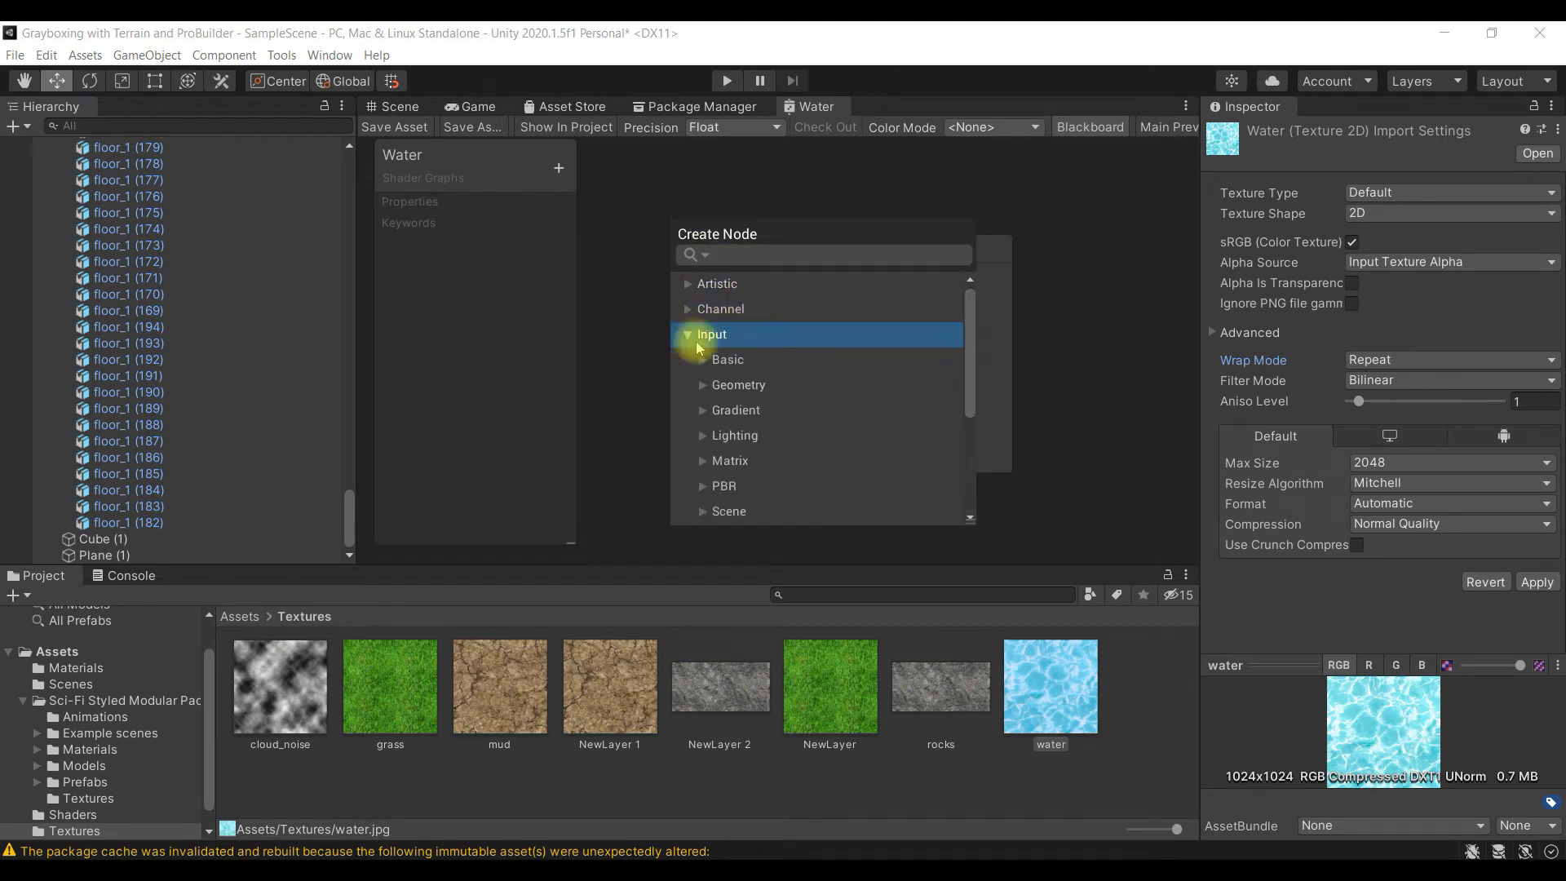
scroll(766, 389, down, 2)
click(702, 425)
click(702, 425)
click(705, 476)
scroll(718, 465, down, 5)
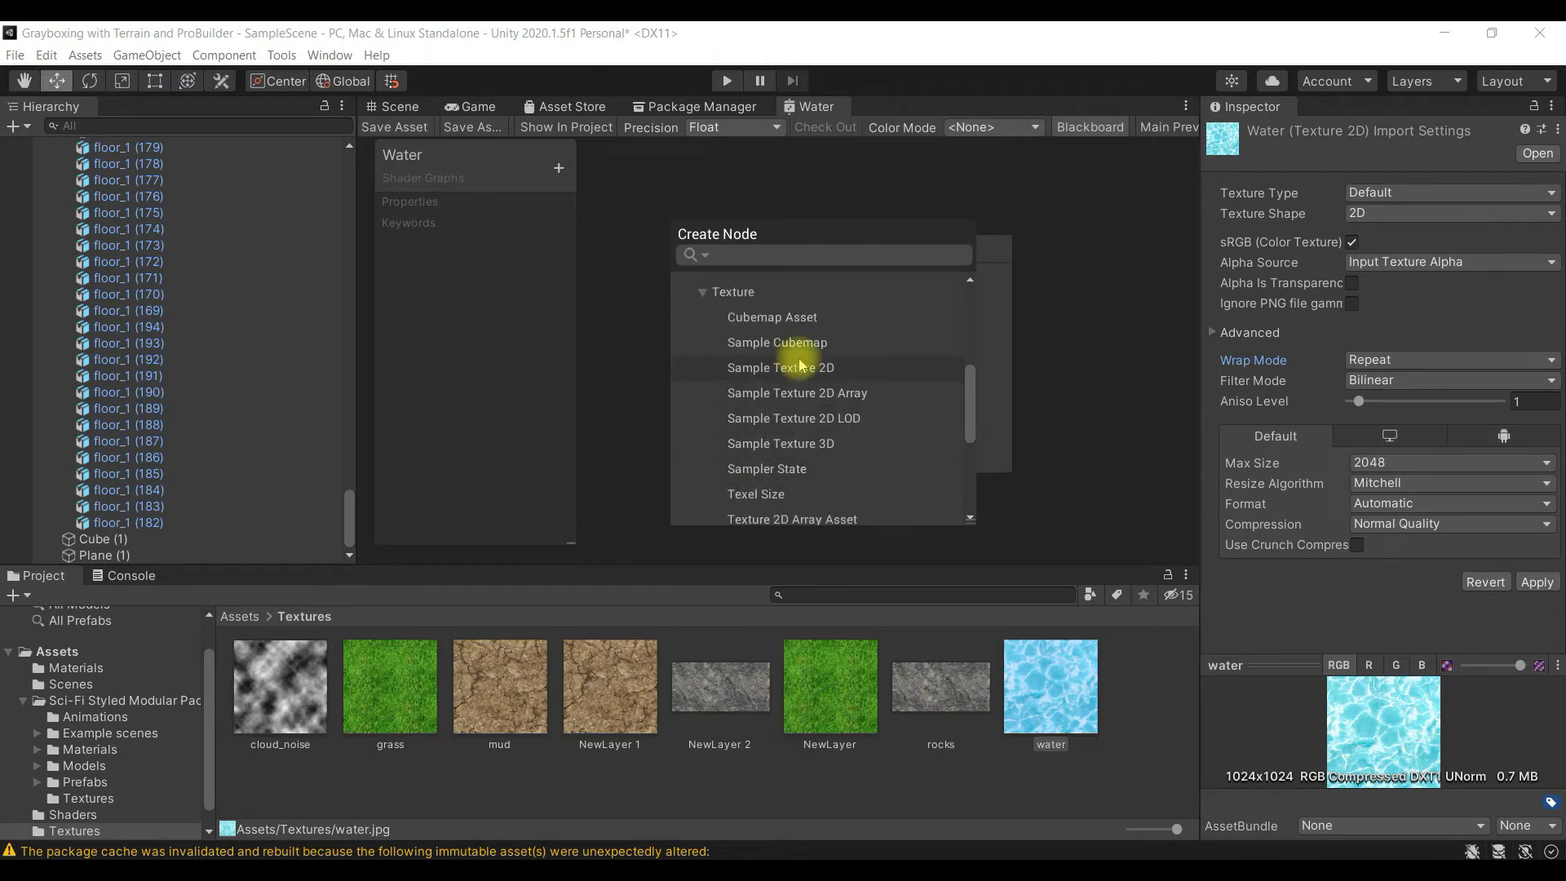
click(879, 369)
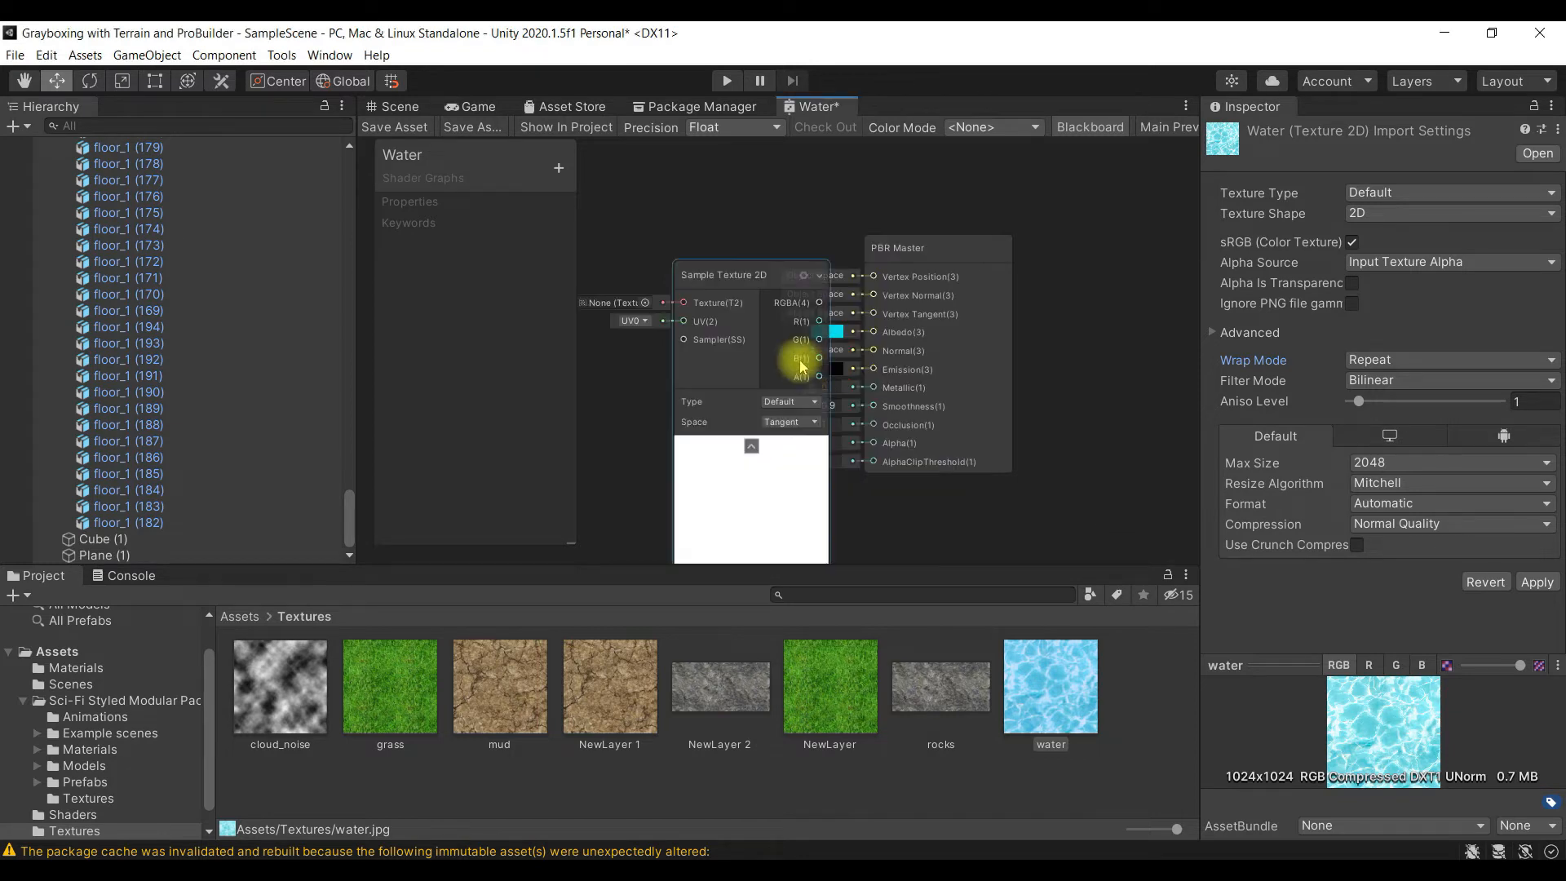
- Move the Sample Texture 2D node clear of the PBR Master node, to its input side
scroll(795, 351, down, 3)
drag(740, 308, 675, 255)
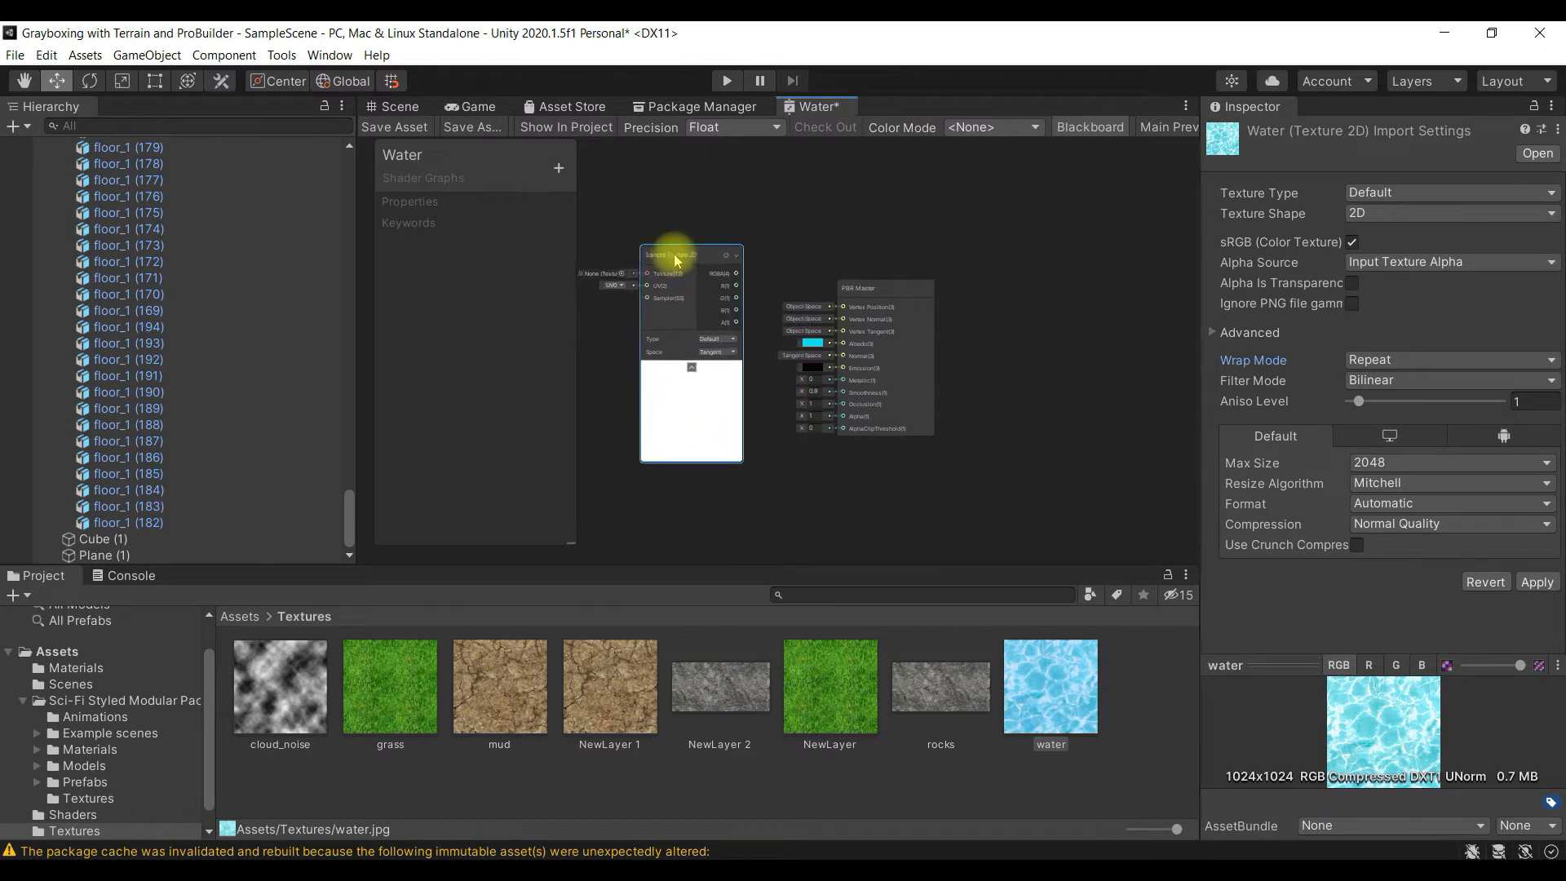
scroll(762, 370, up, 5)
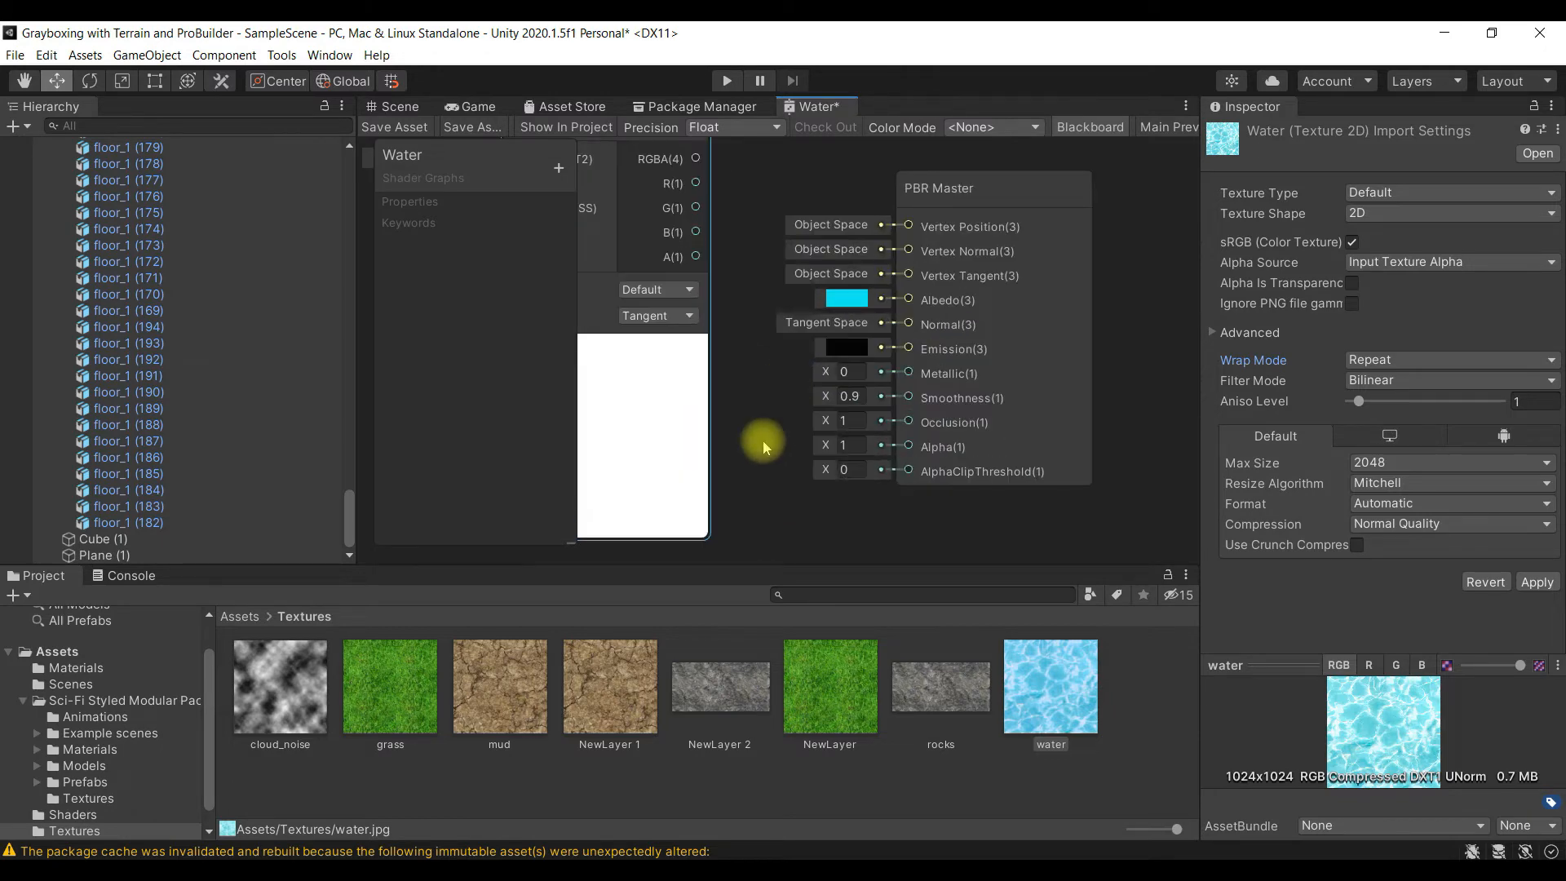
- Assign the water texture to the Texture input of the Sample Texture 2D node
alt+drag(717, 416, 821, 389)
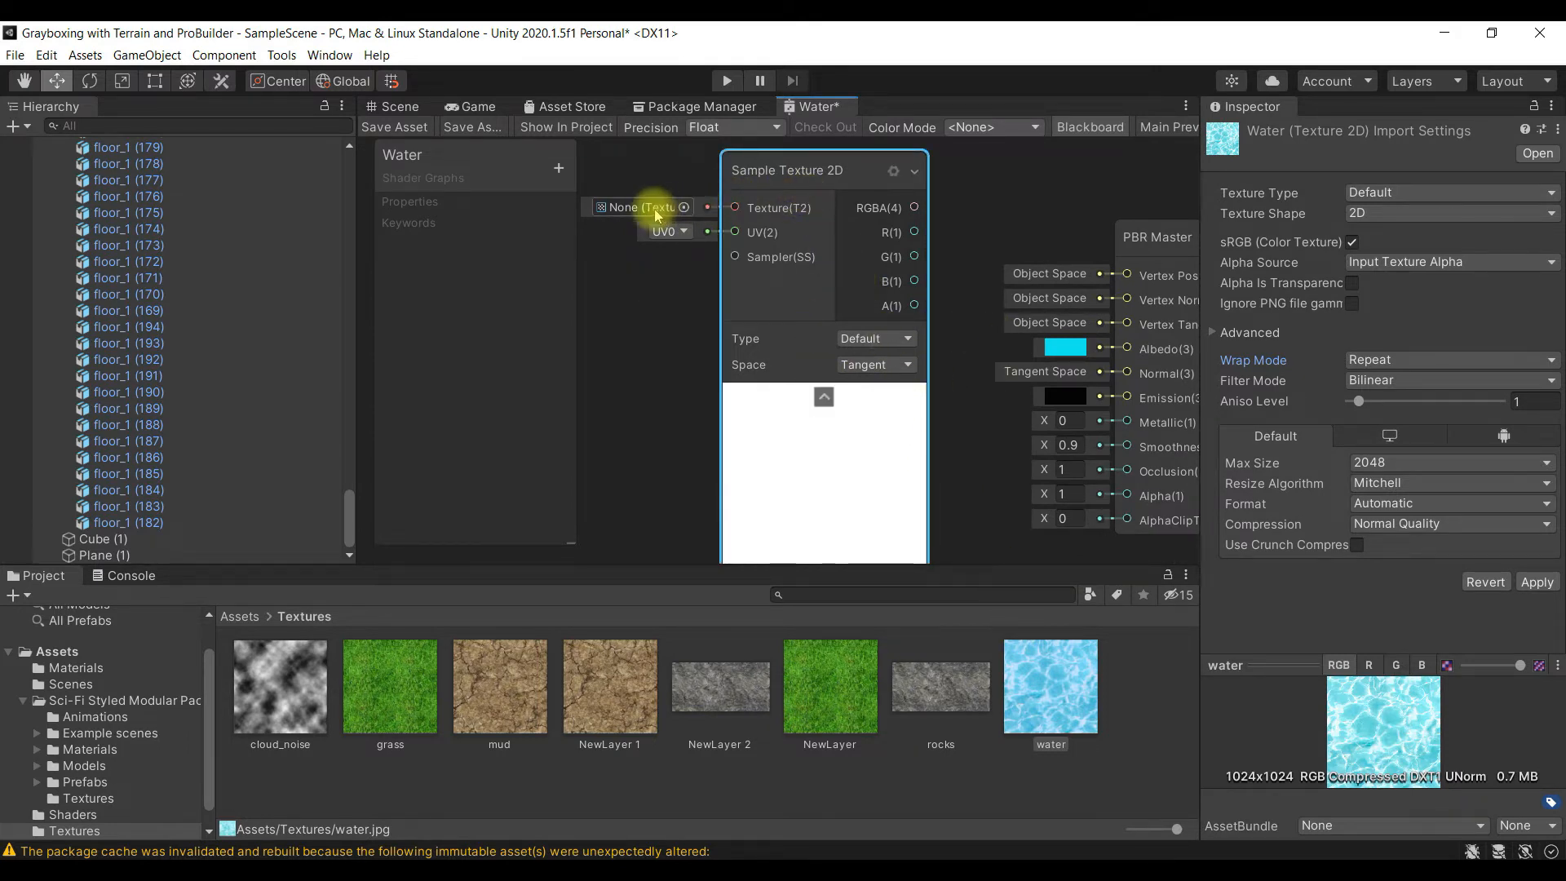
alt+drag(698, 376, 769, 395)
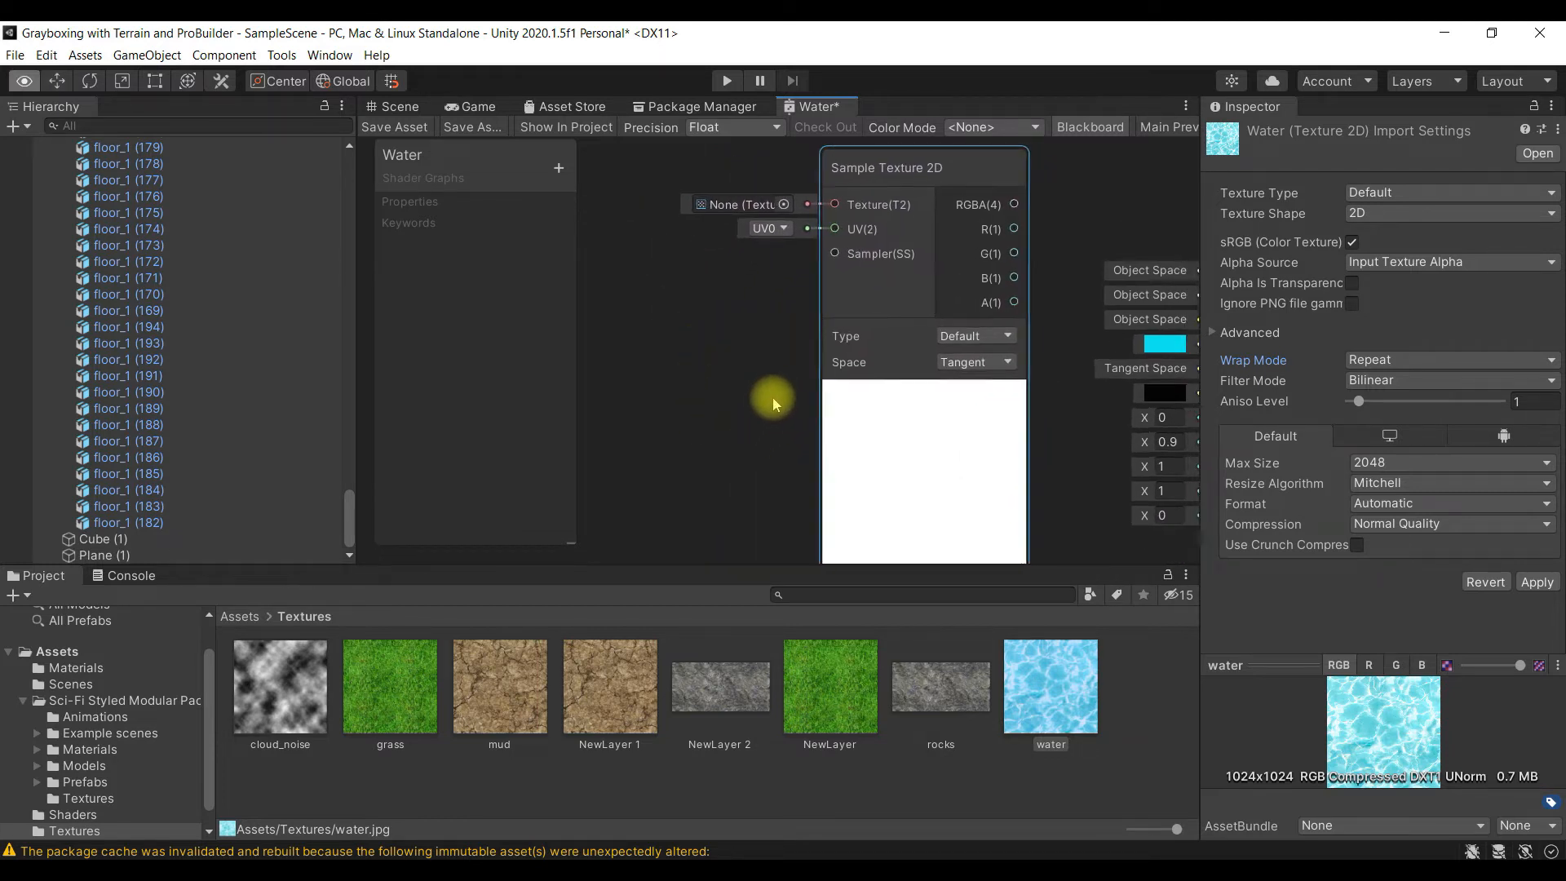
click(782, 204)
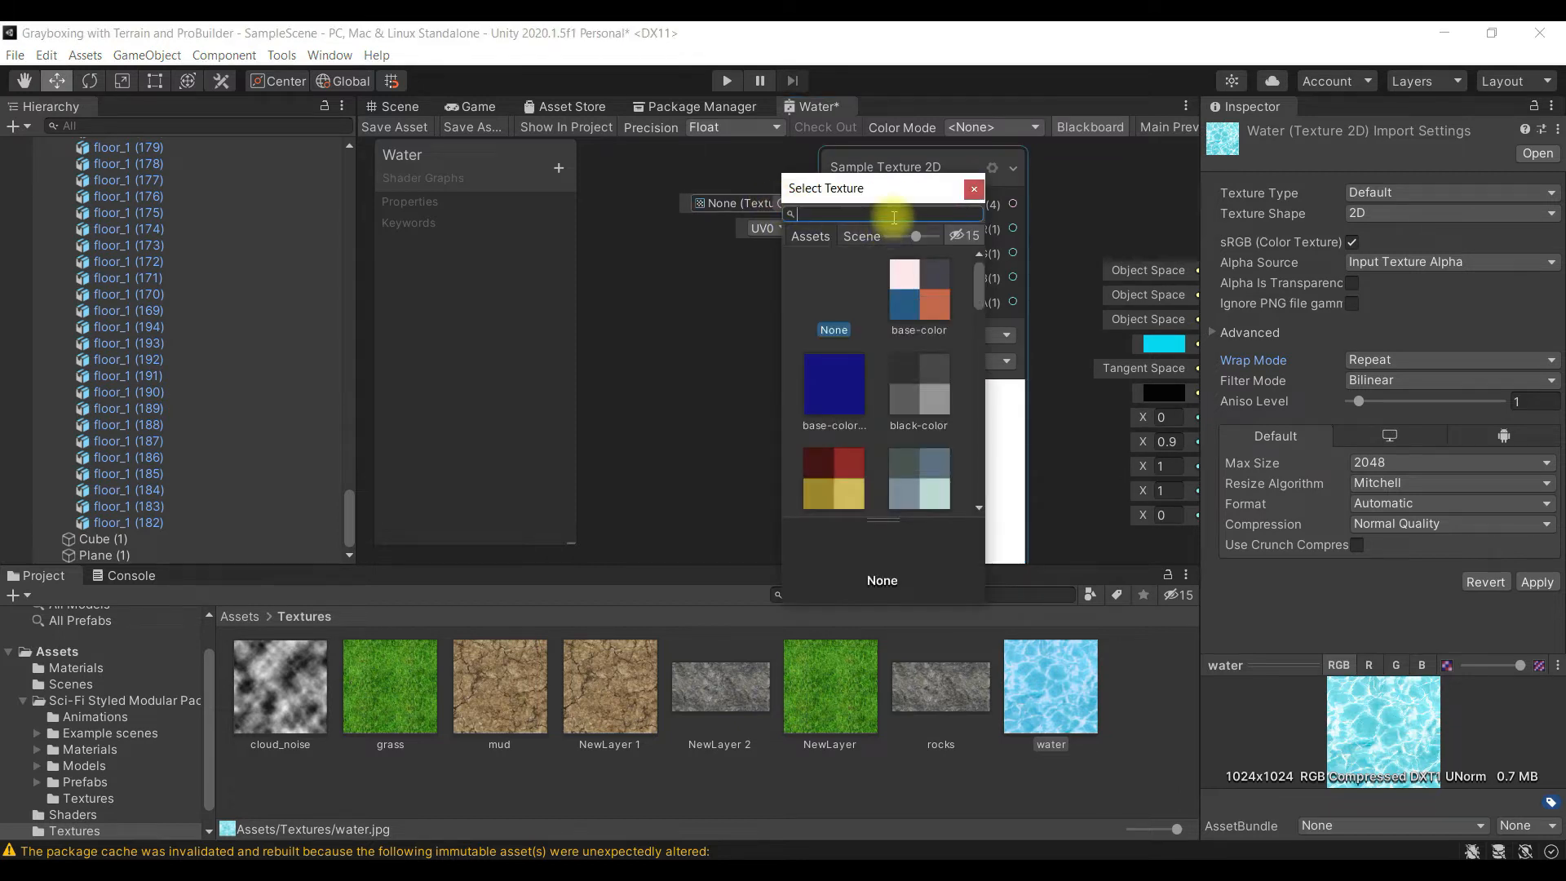
text(water)
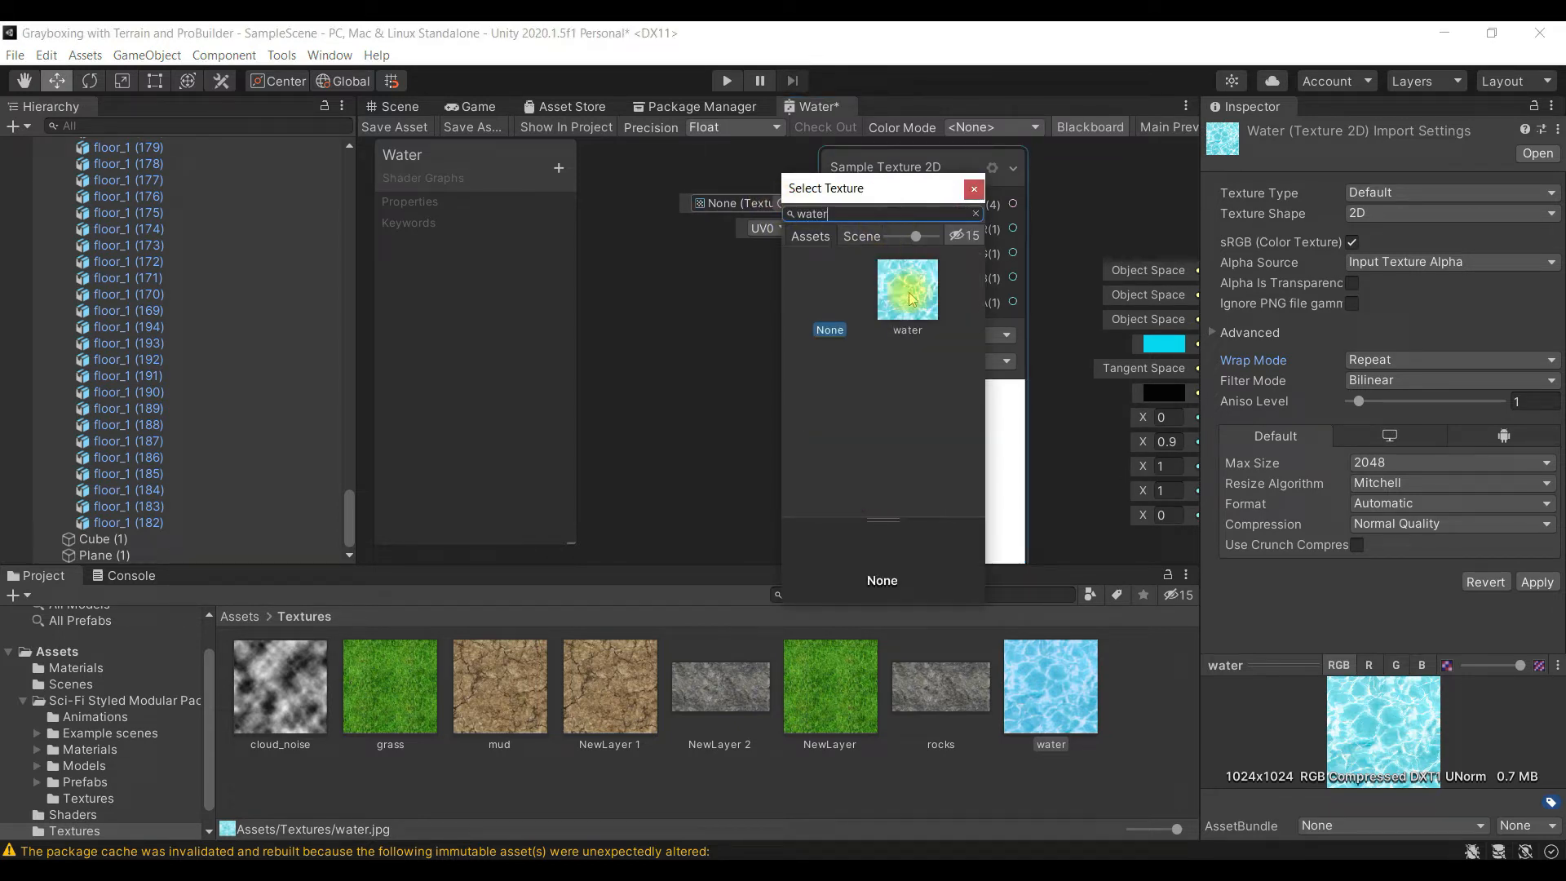
click(924, 274)
click(973, 190)
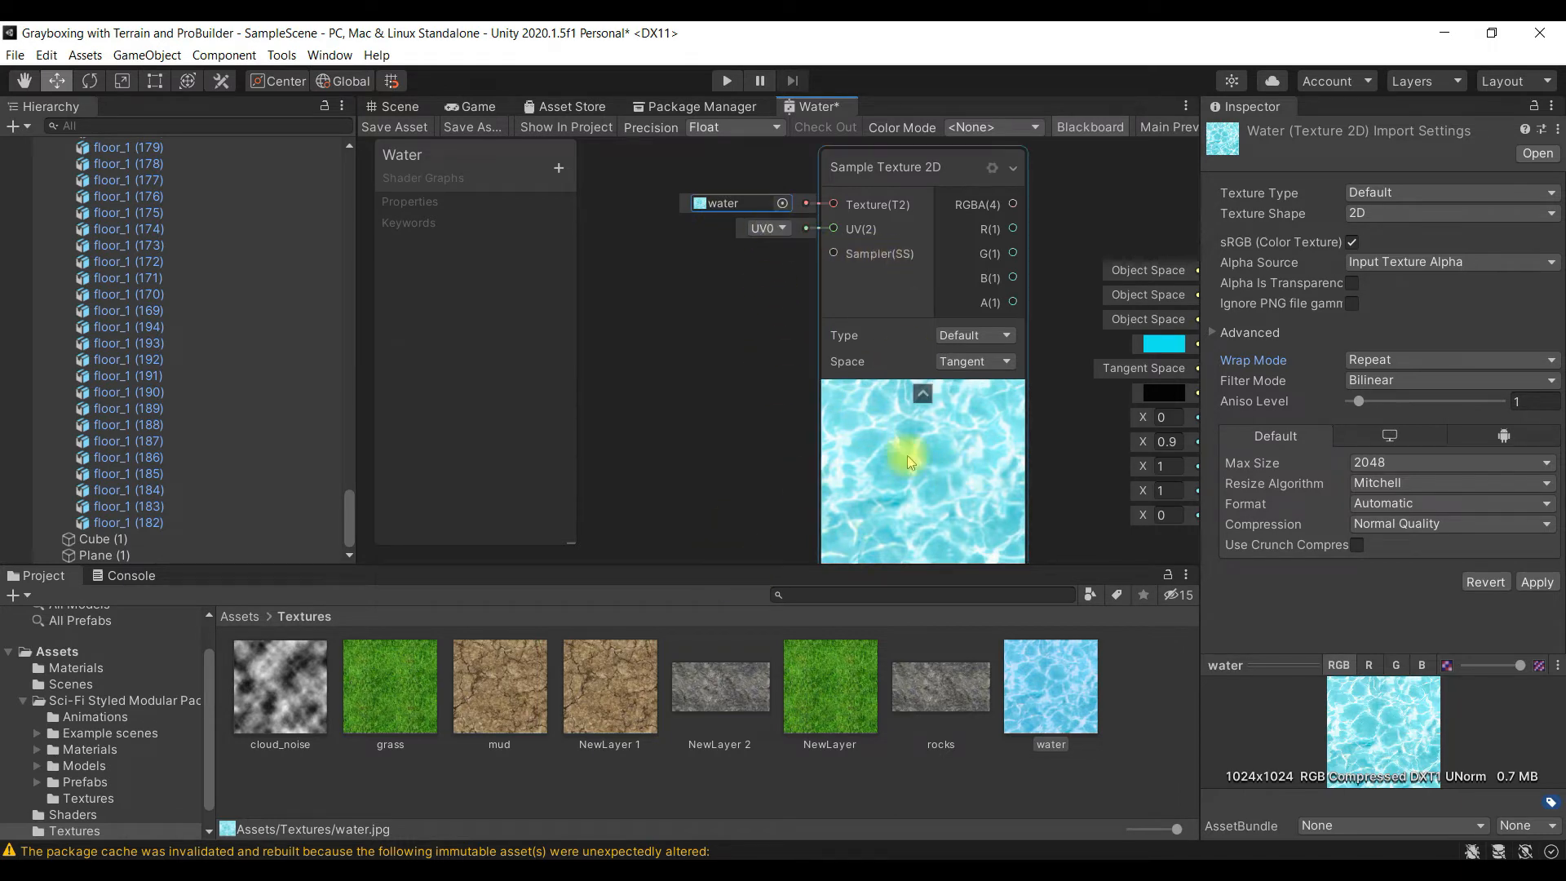
- Connect the Sample Texture 2D node's RGBA output to the PBR Master's Albedo input and save the shader graph
alt+drag(1031, 506, 874, 528)
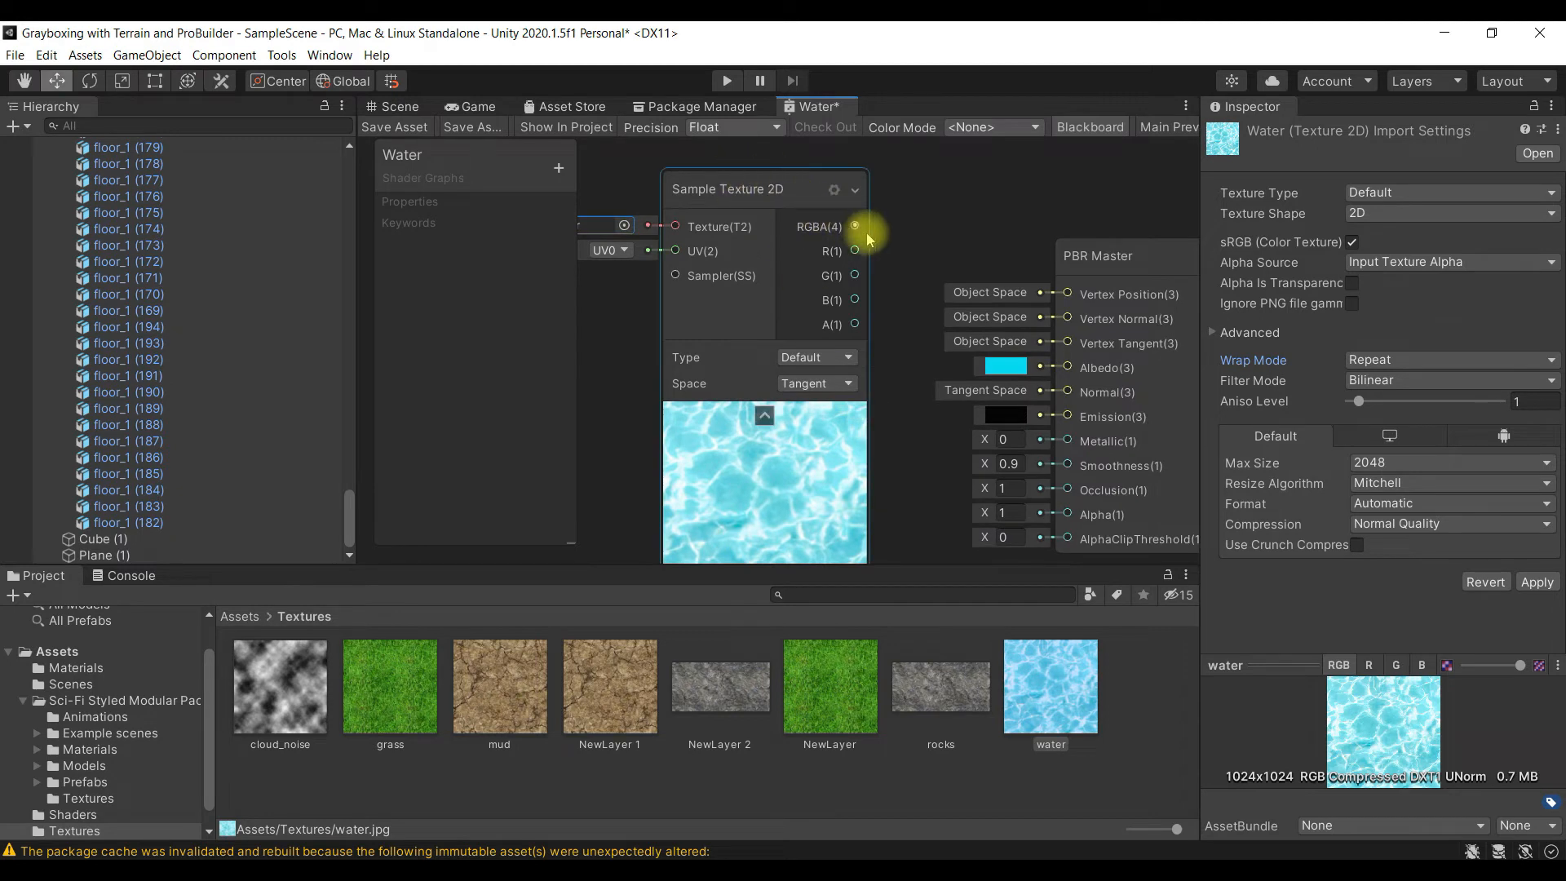
alt+drag(922, 516, 860, 494)
click(1005, 257)
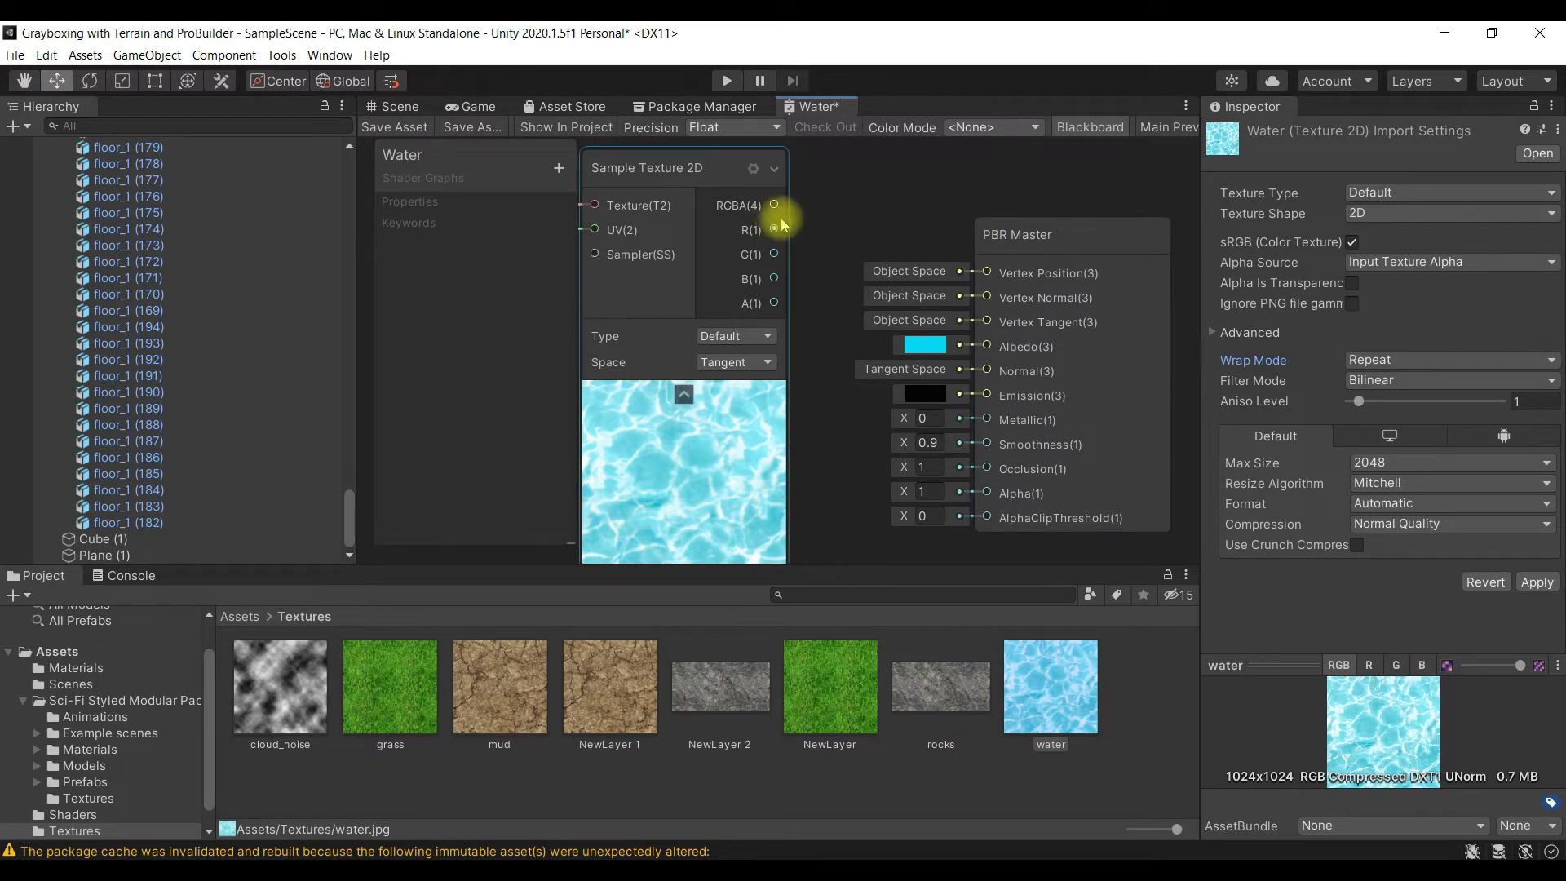
drag(773, 210, 845, 337)
drag(889, 391, 987, 445)
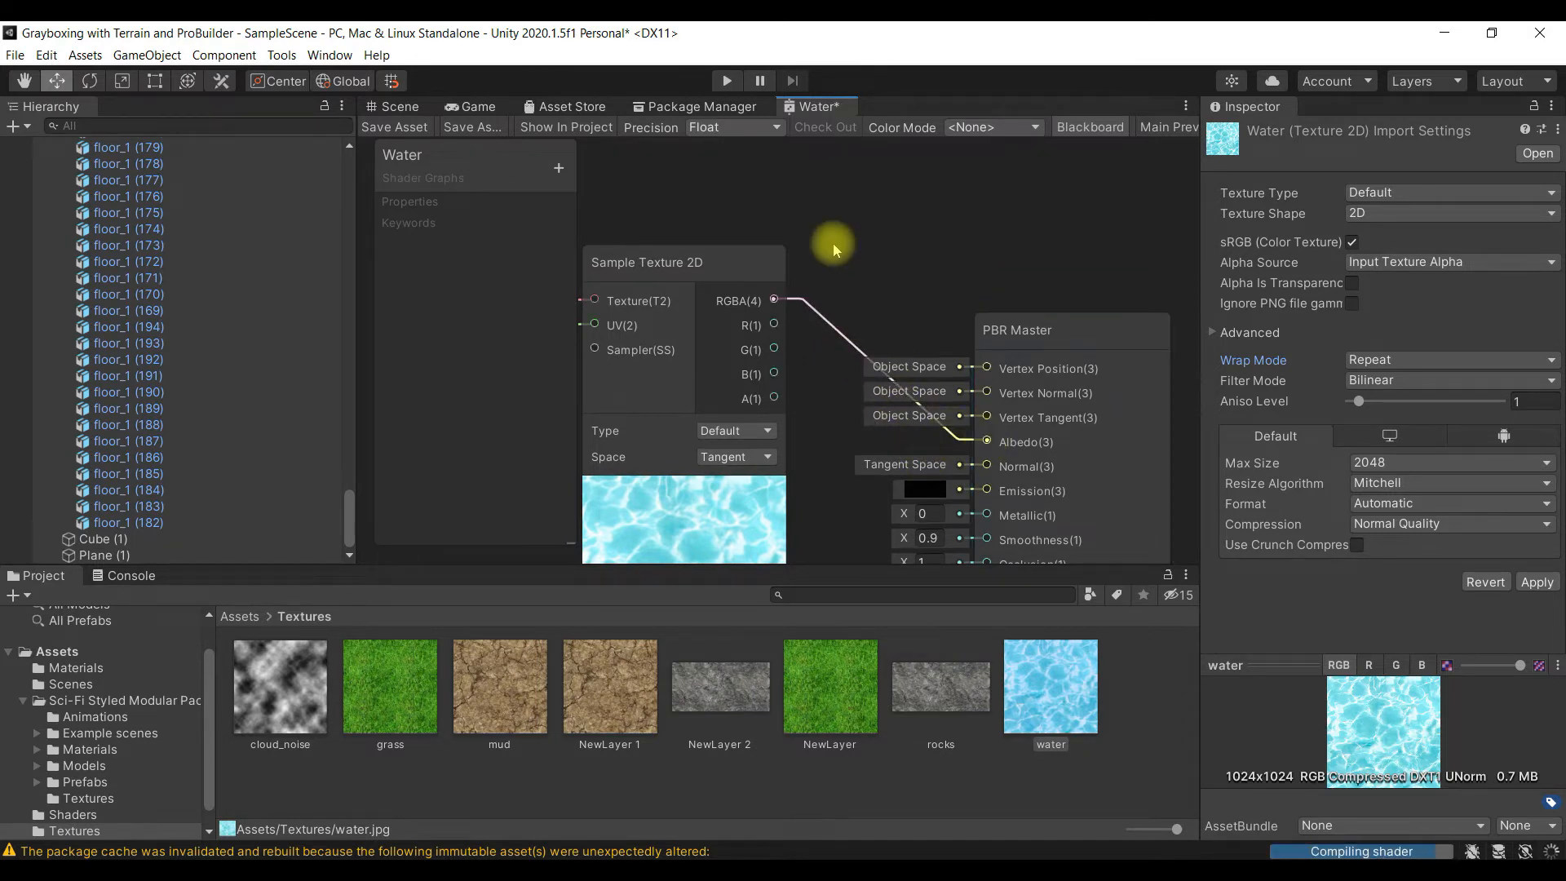
scroll(834, 243, down, 1)
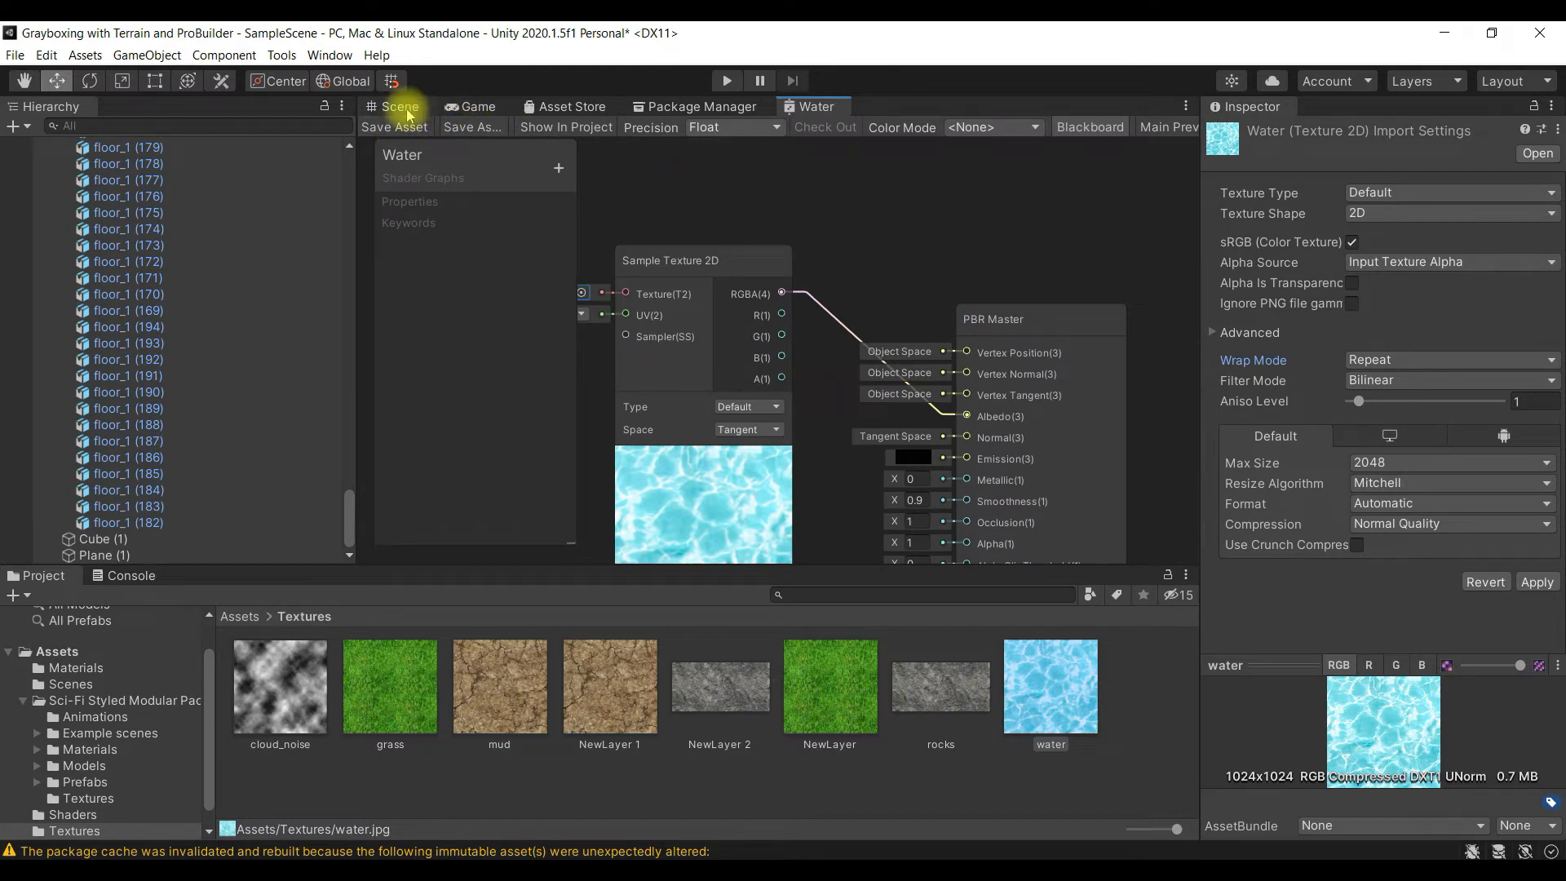
- Inspect the water texture on the plane in the Scene view, up close and from farther away
click(407, 112)
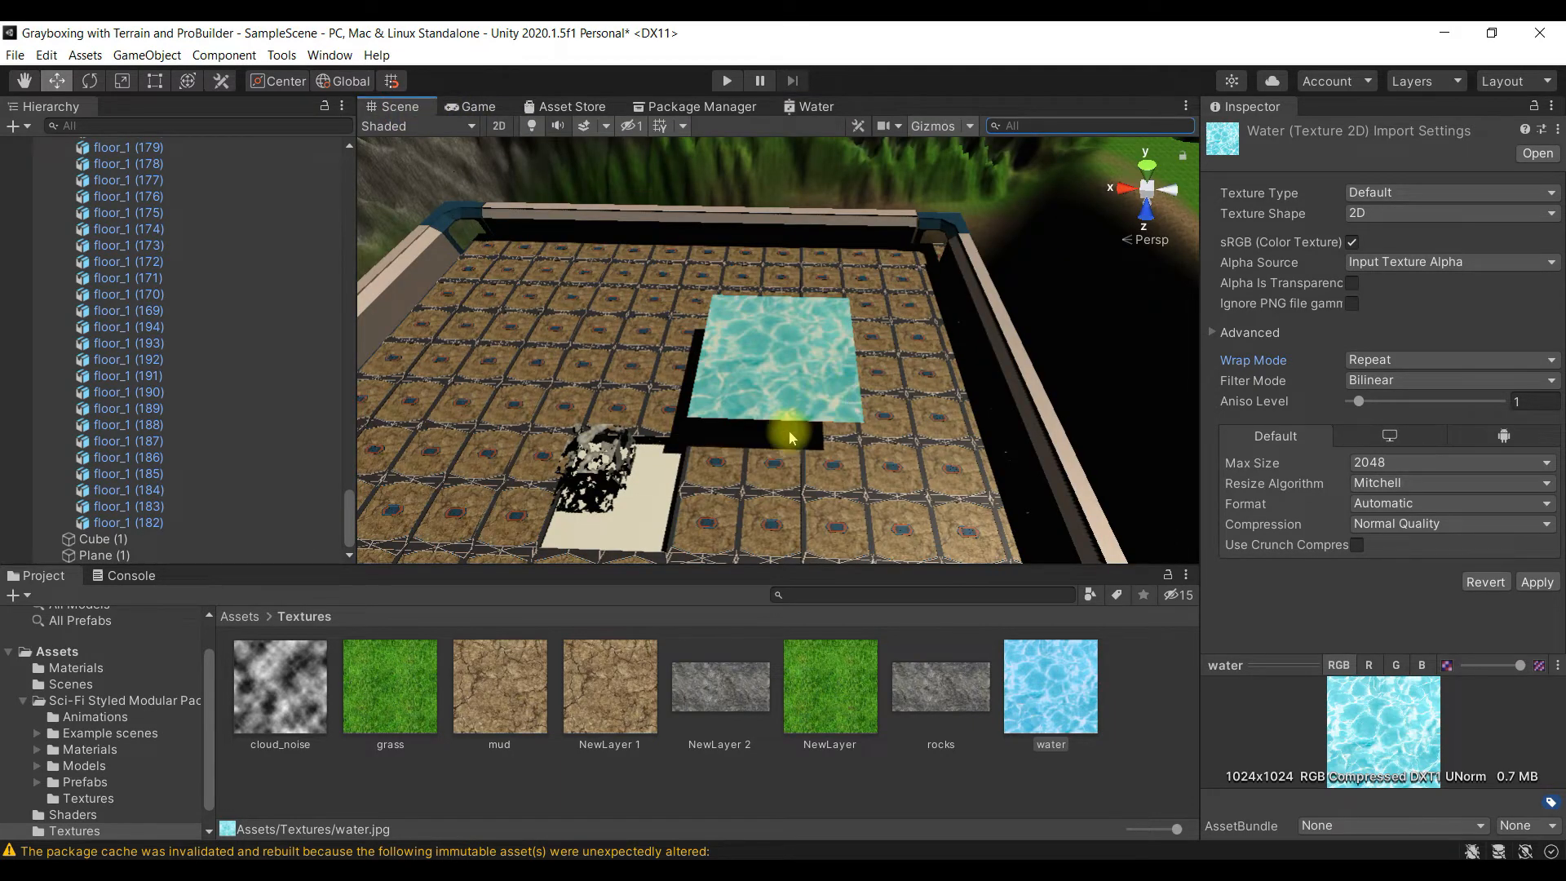
scroll(784, 426, up, 4)
scroll(741, 417, up, 3)
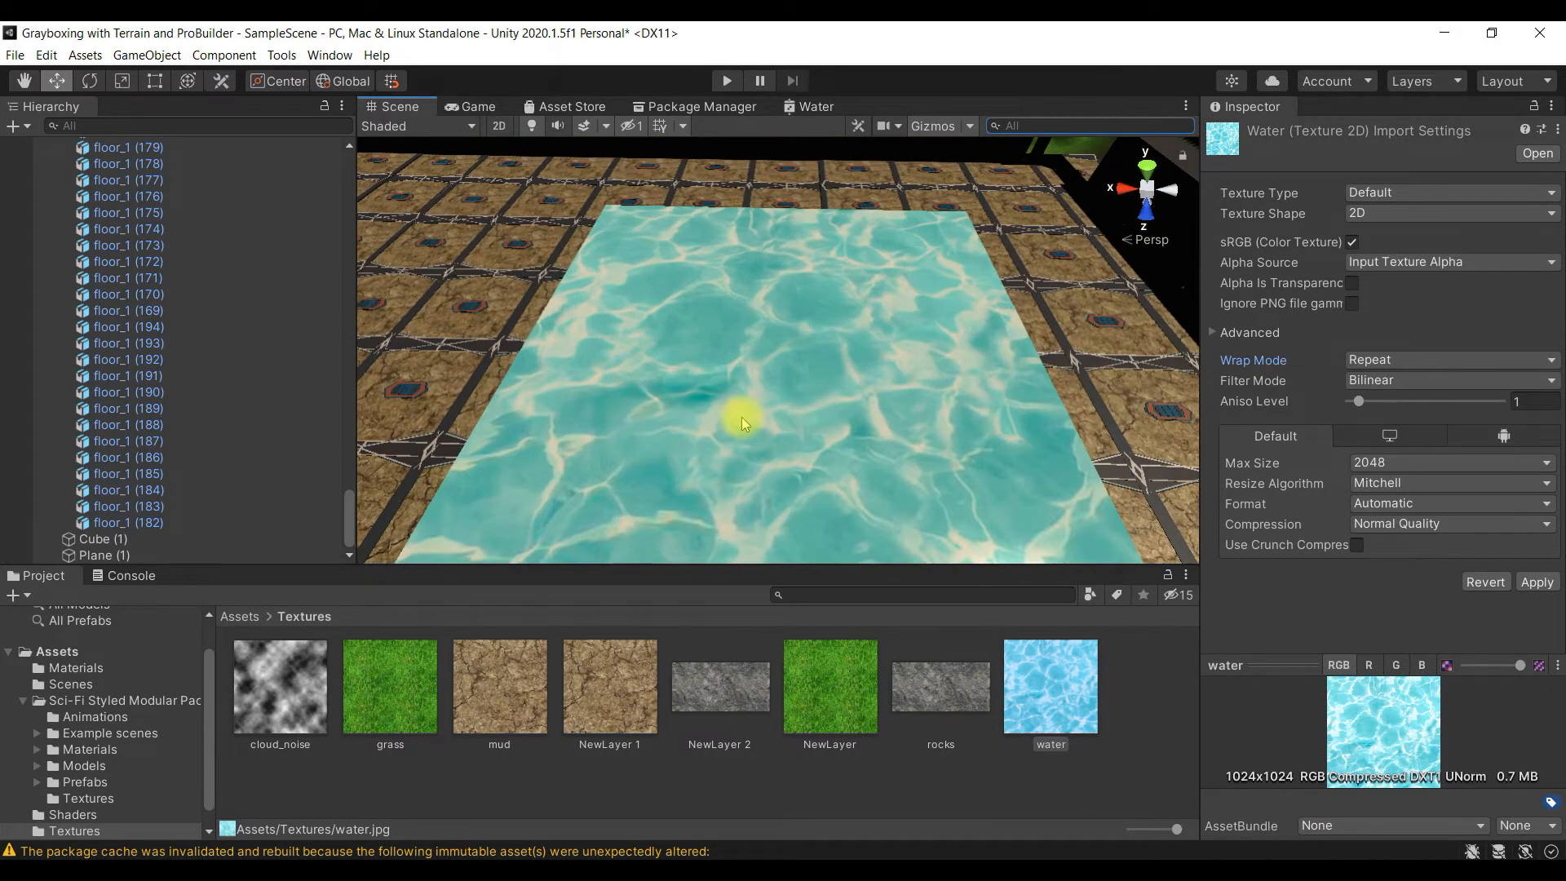
scroll(742, 417, down, 4)
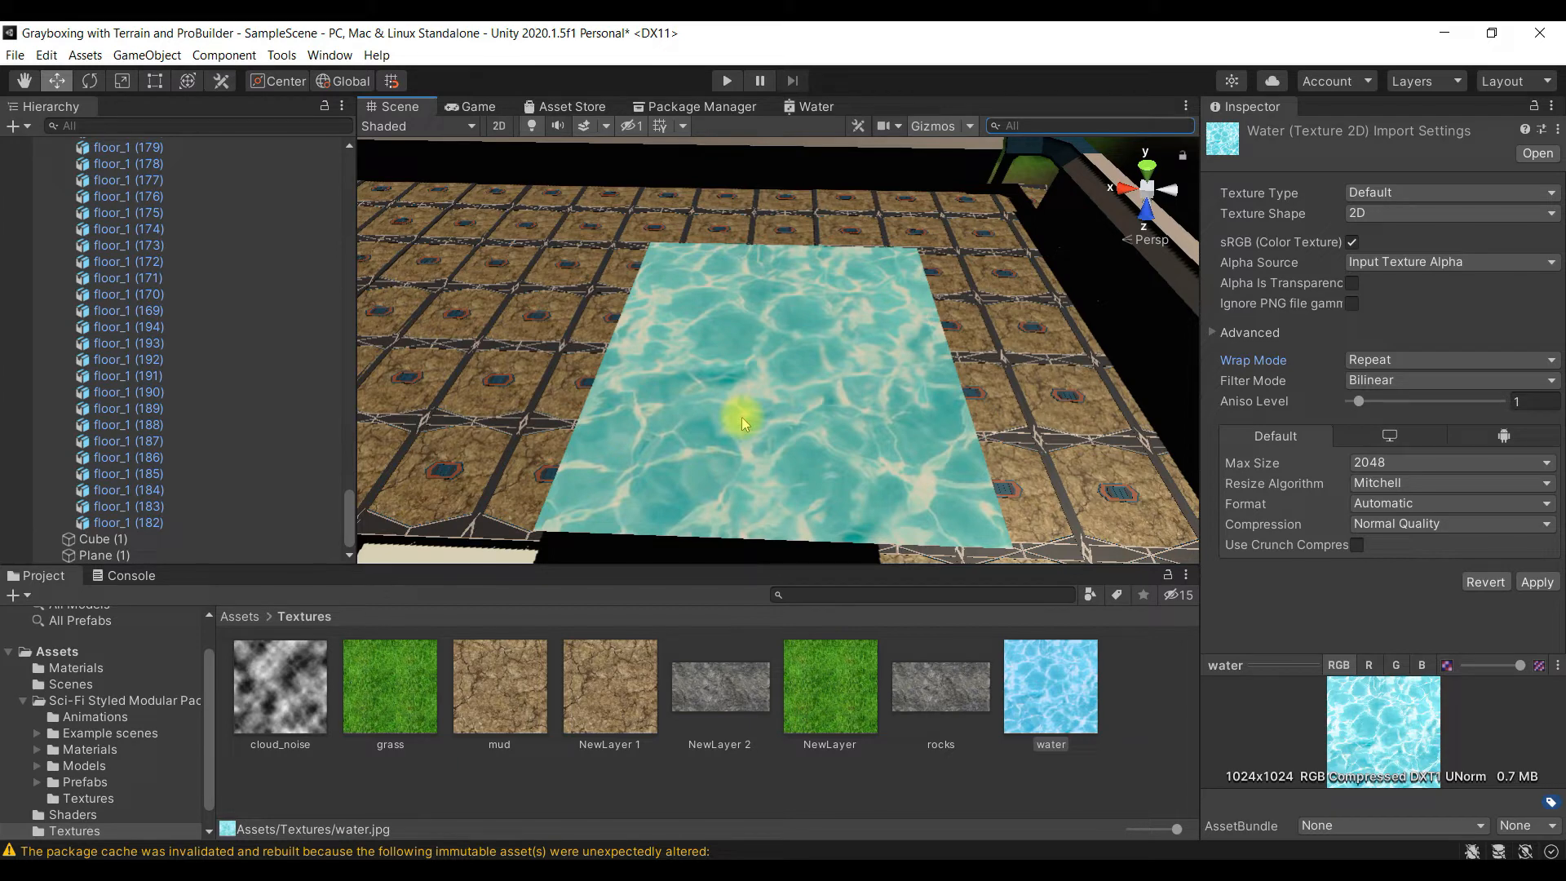
scroll(788, 397, down, 5)
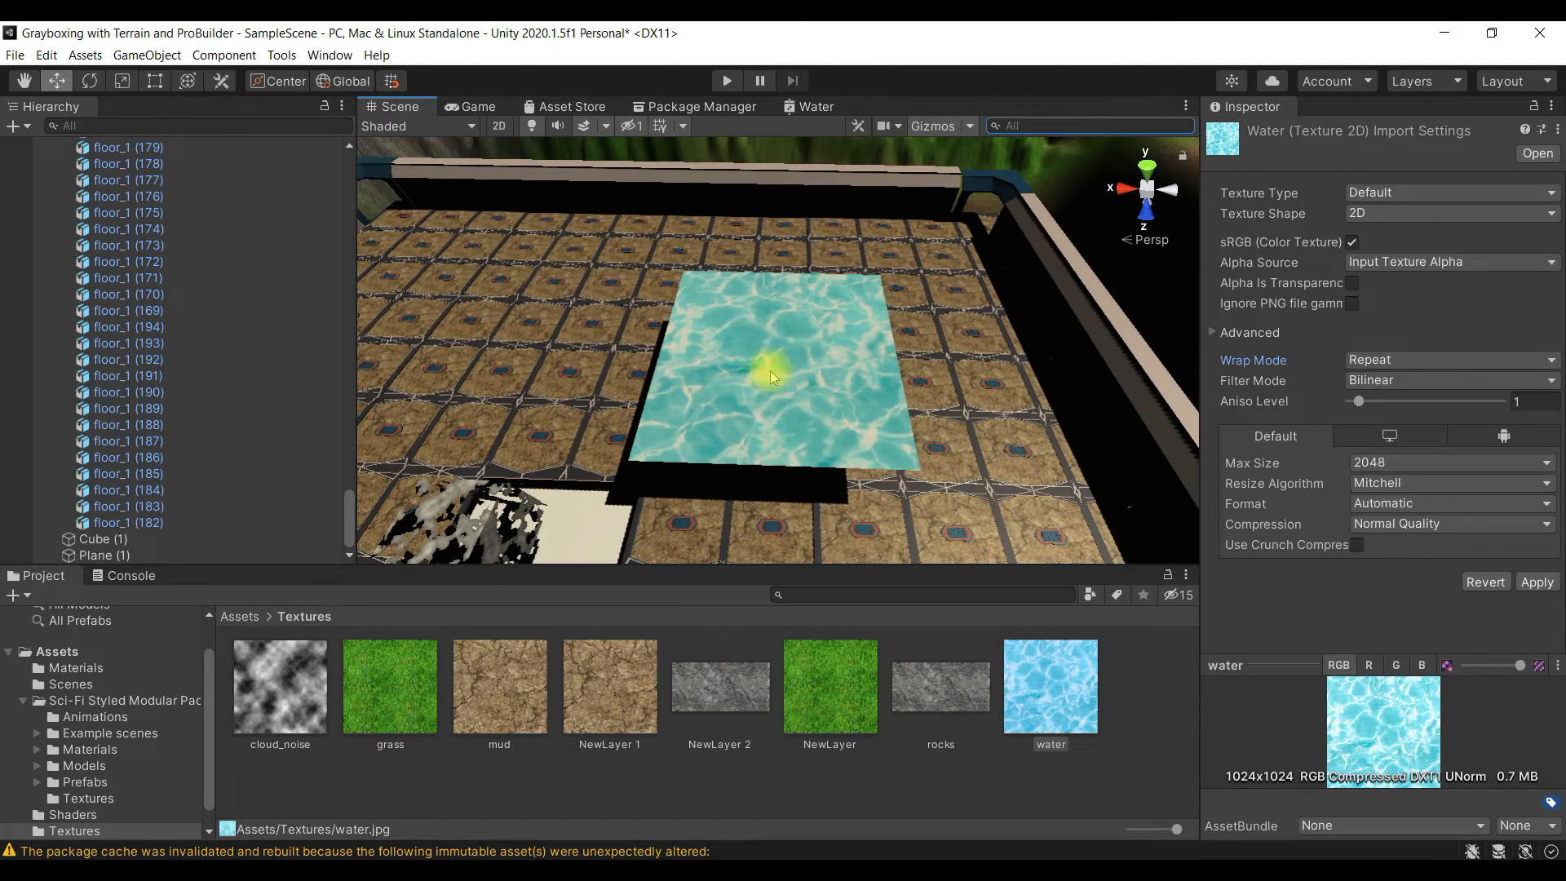
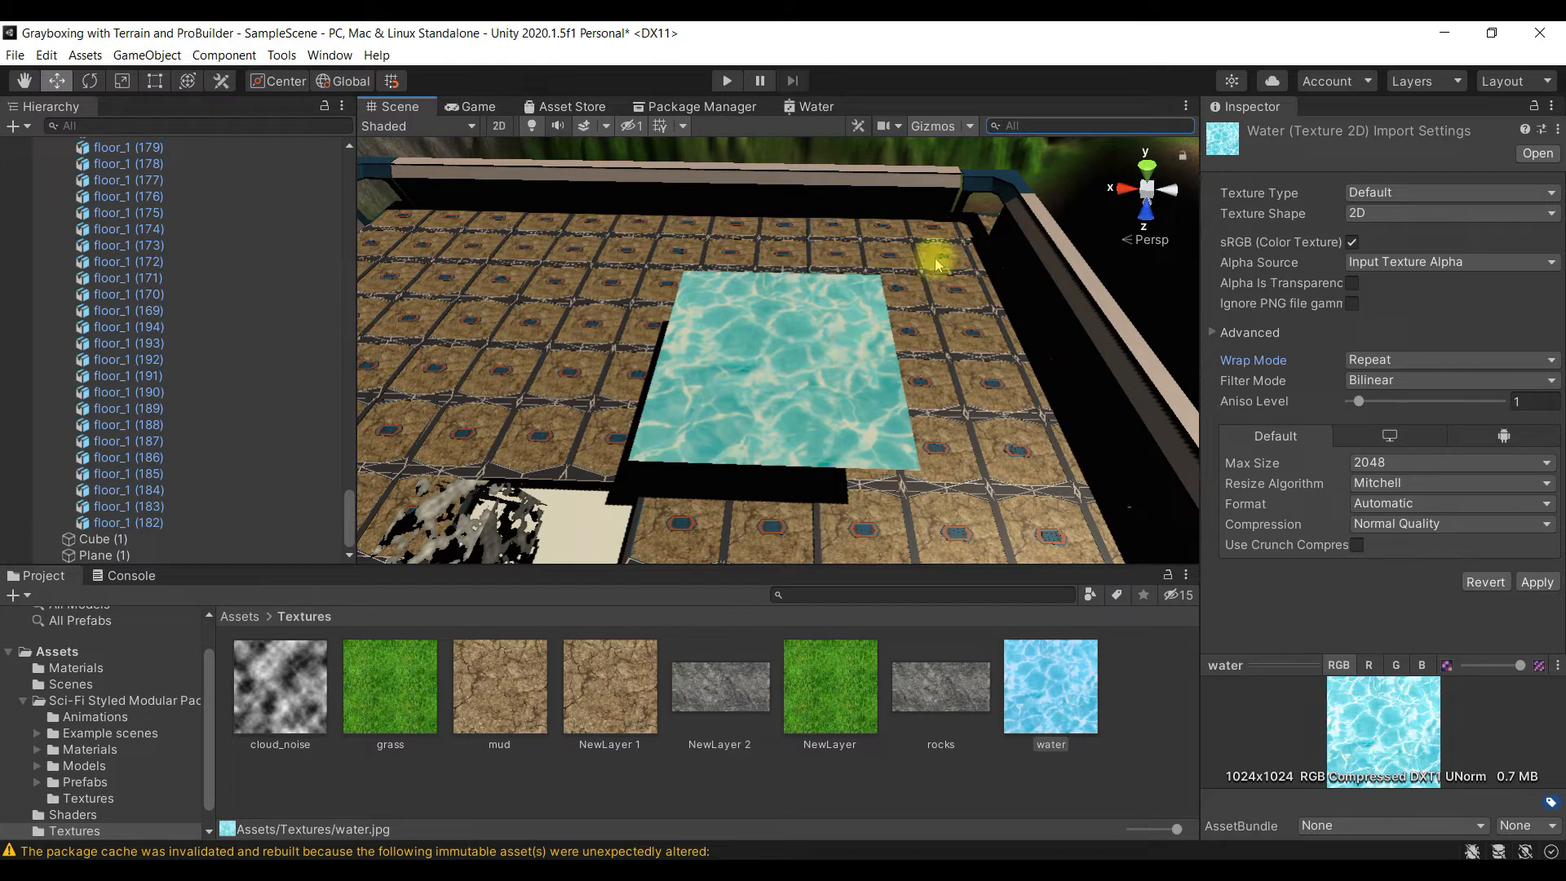
- Add a UV node to the Water shader graph on the input side of the Sample Texture 2D node
click(815, 107)
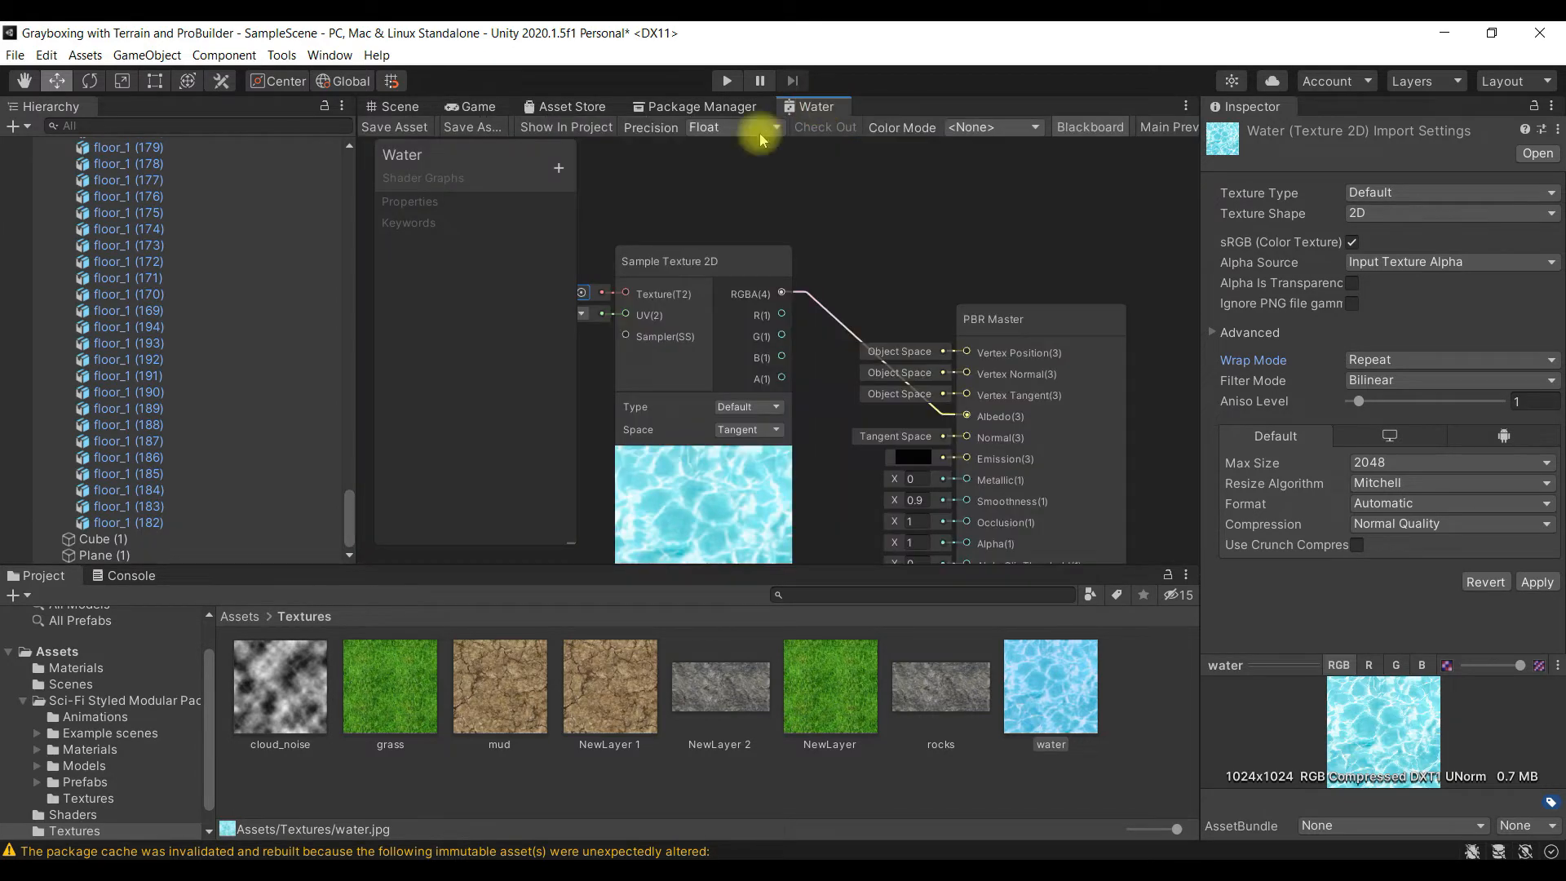
scroll(750, 496, down, 6)
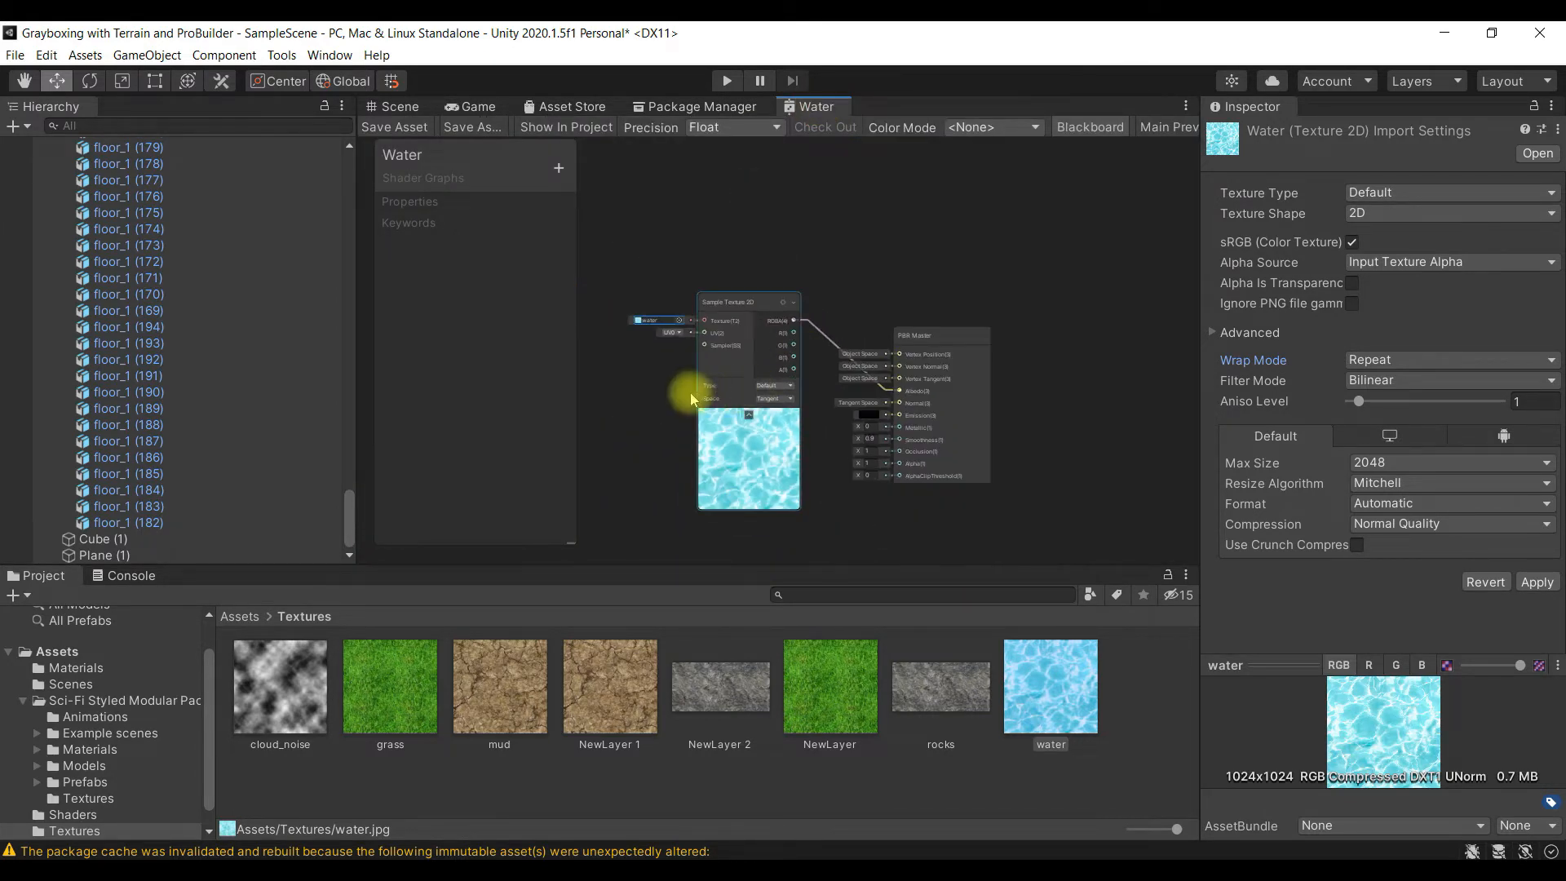
alt+drag(827, 510, 901, 443)
scroll(863, 424, up, 3)
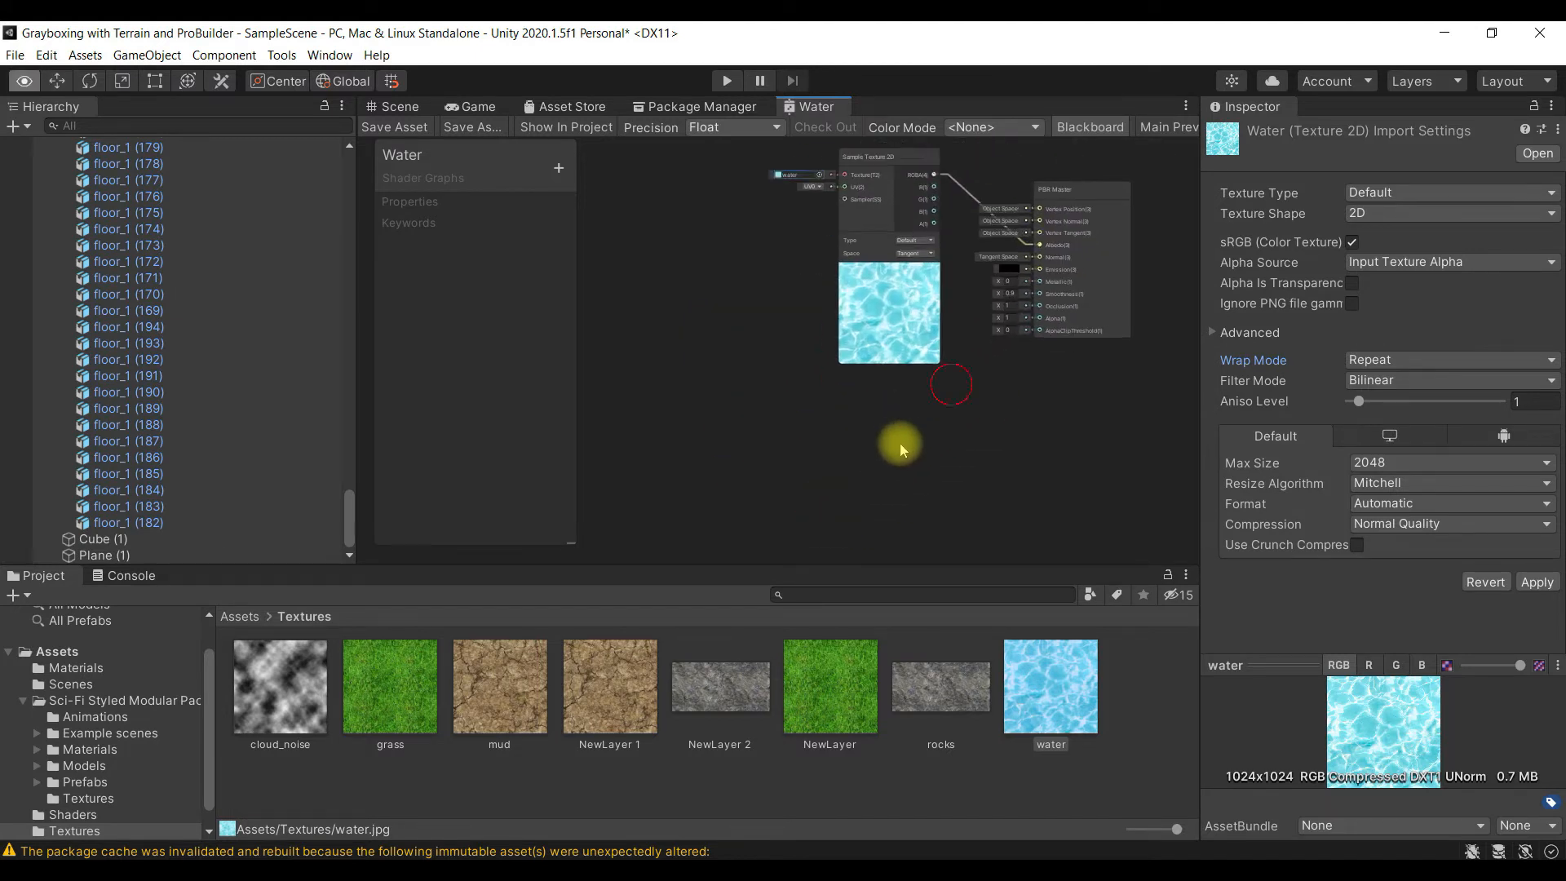
right_click(656, 236)
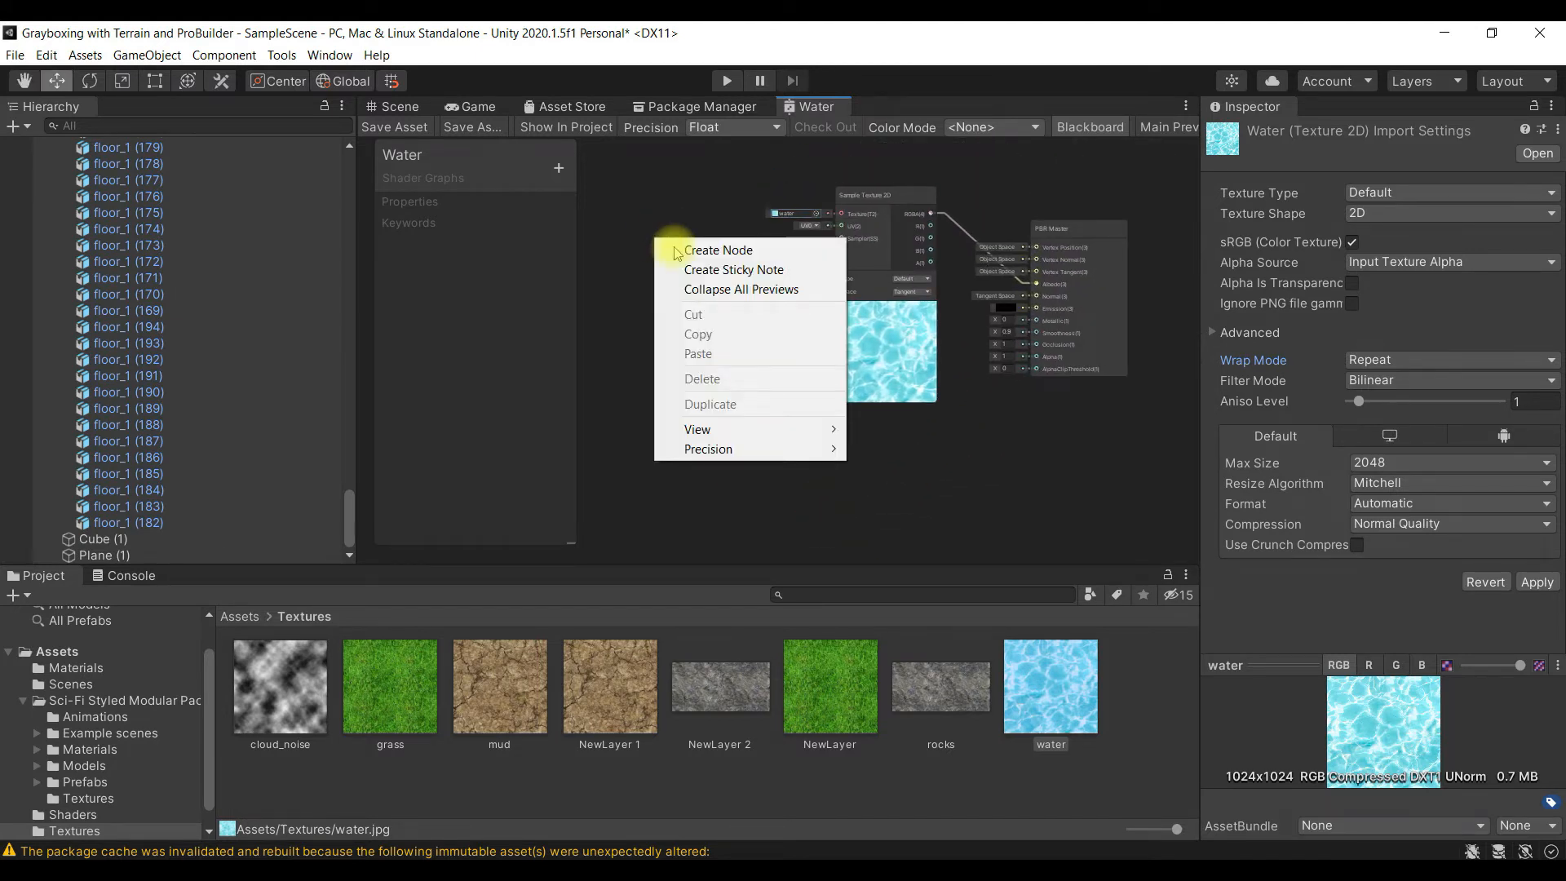
click(717, 251)
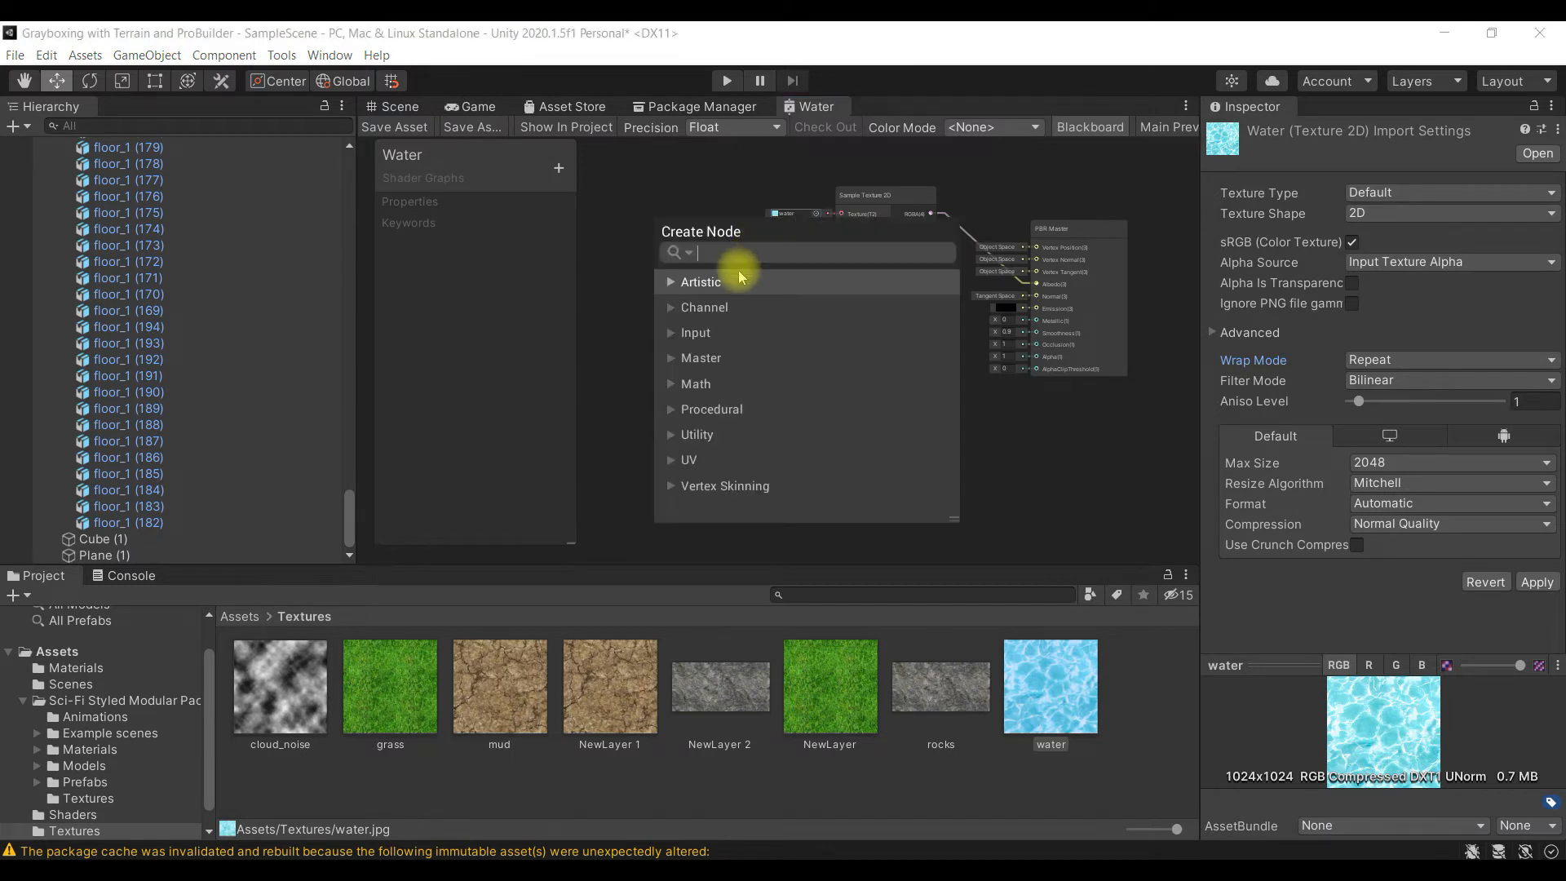
click(679, 460)
scroll(744, 451, down, 2)
scroll(744, 450, down, 2)
scroll(743, 449, up, 3)
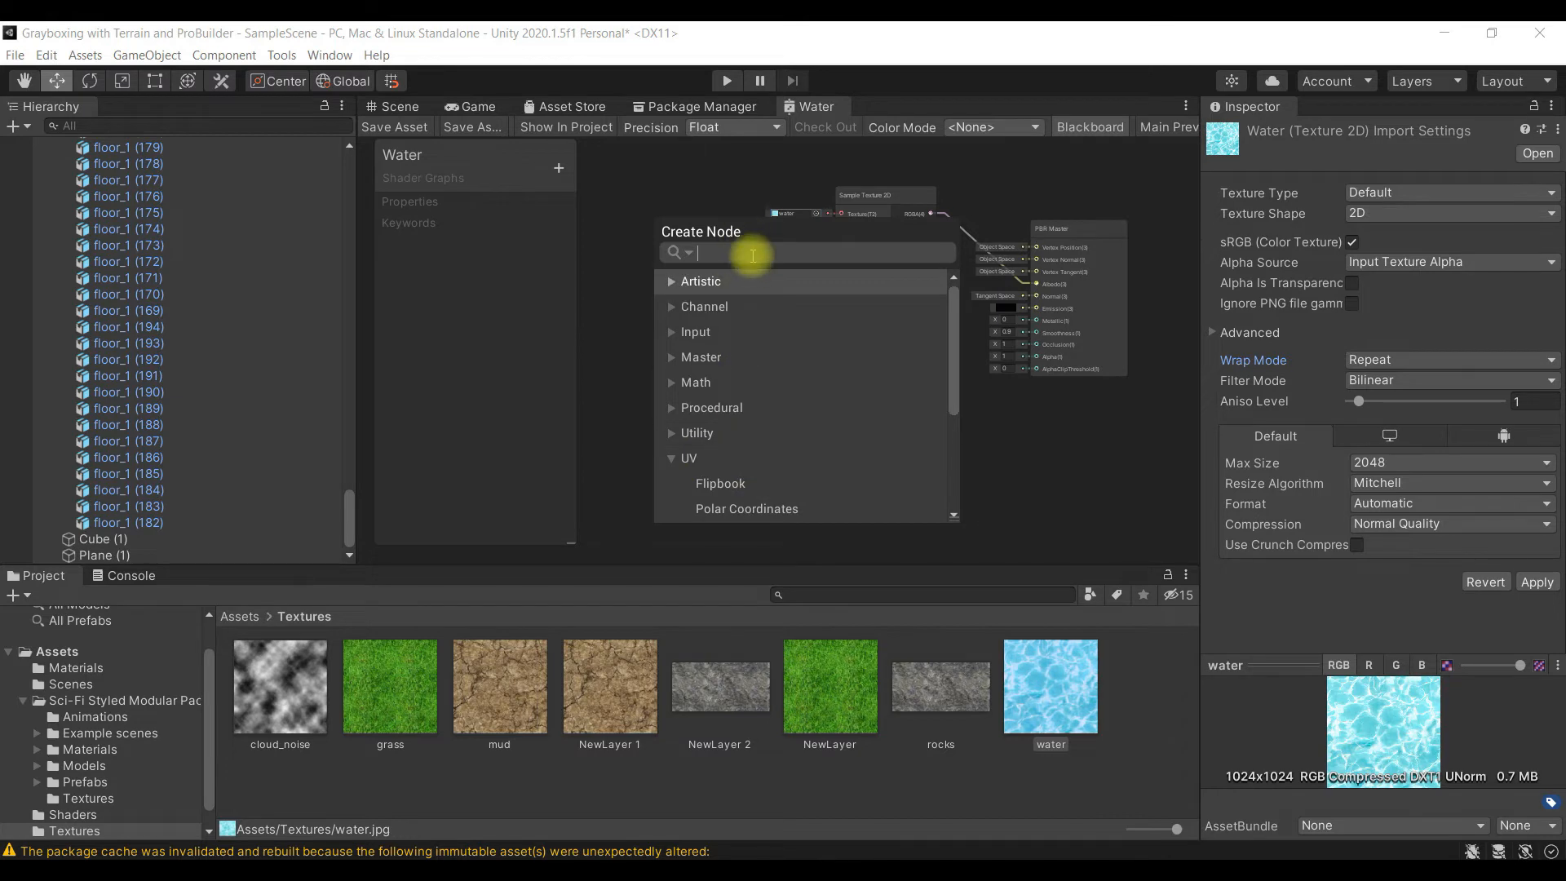
text(uv)
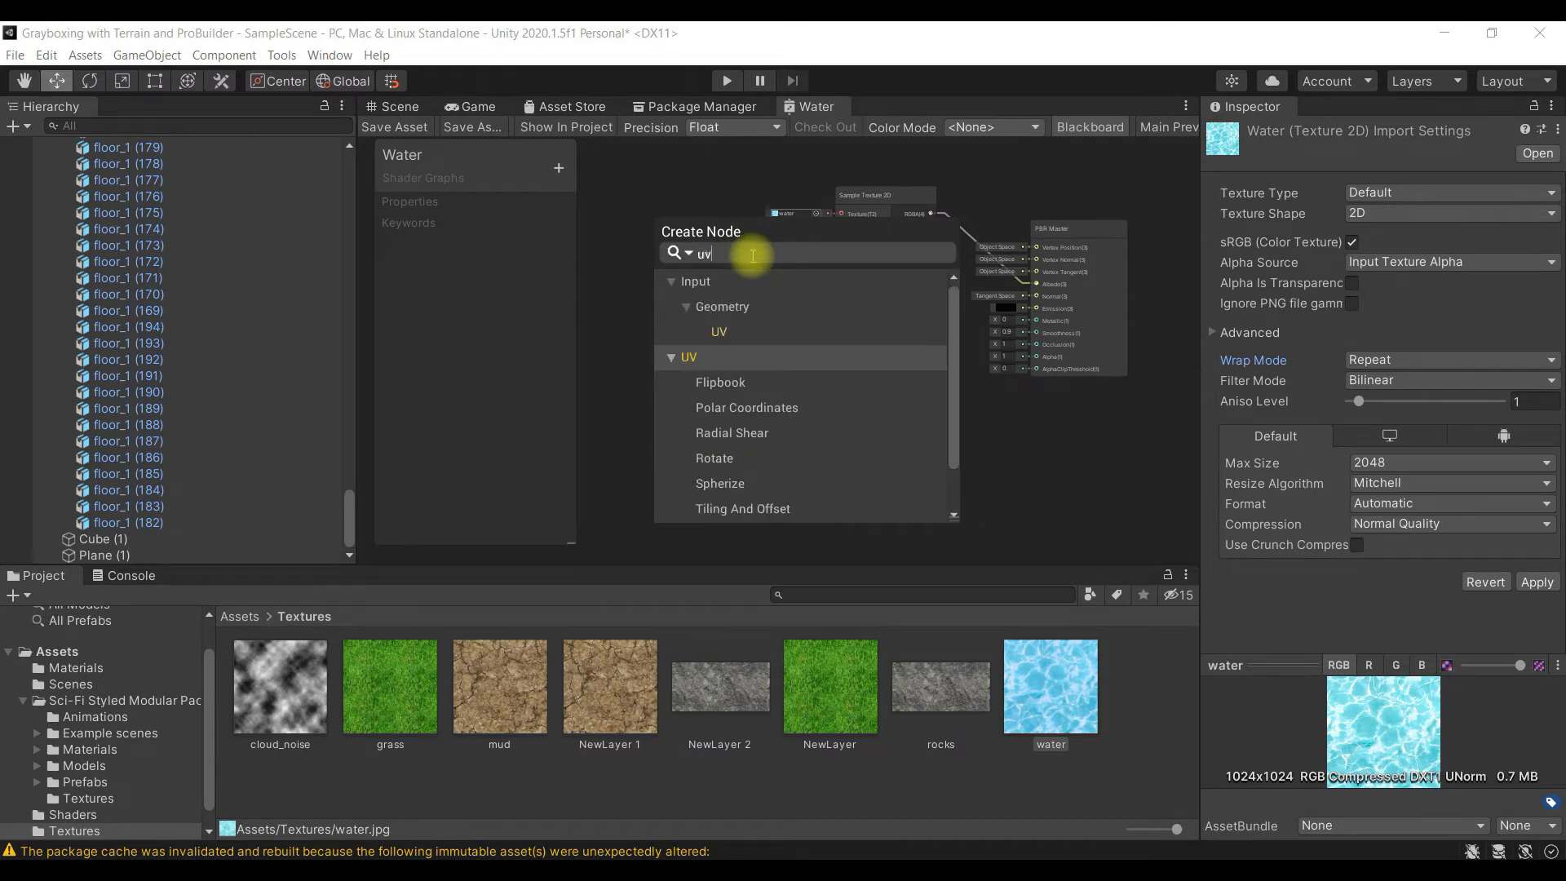
click(740, 331)
double_click(740, 331)
click(685, 267)
drag(707, 270, 706, 271)
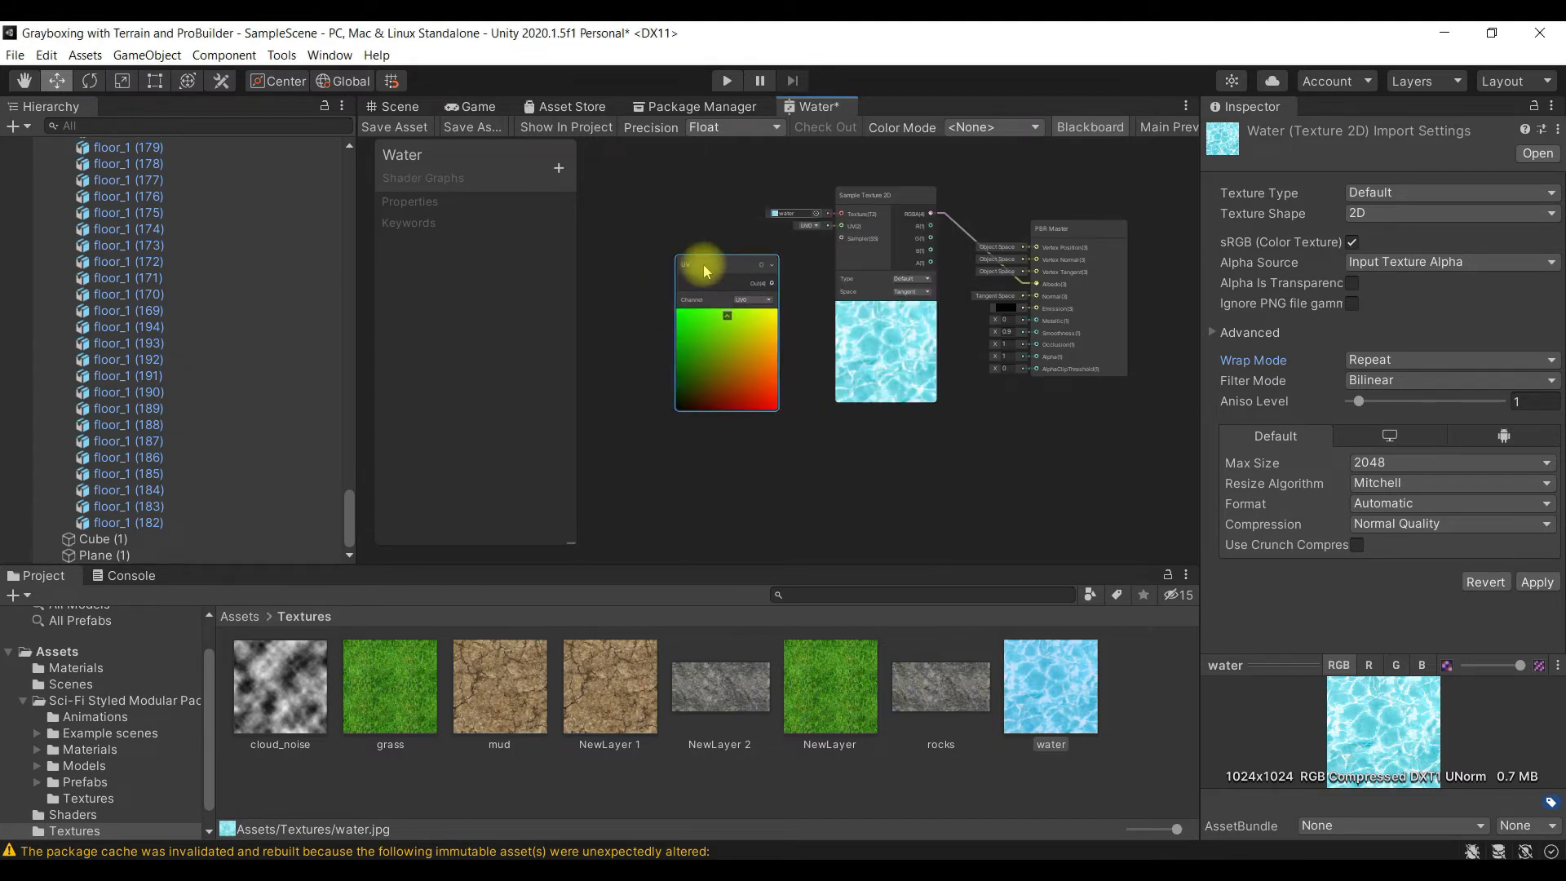
scroll(746, 351, up, 1)
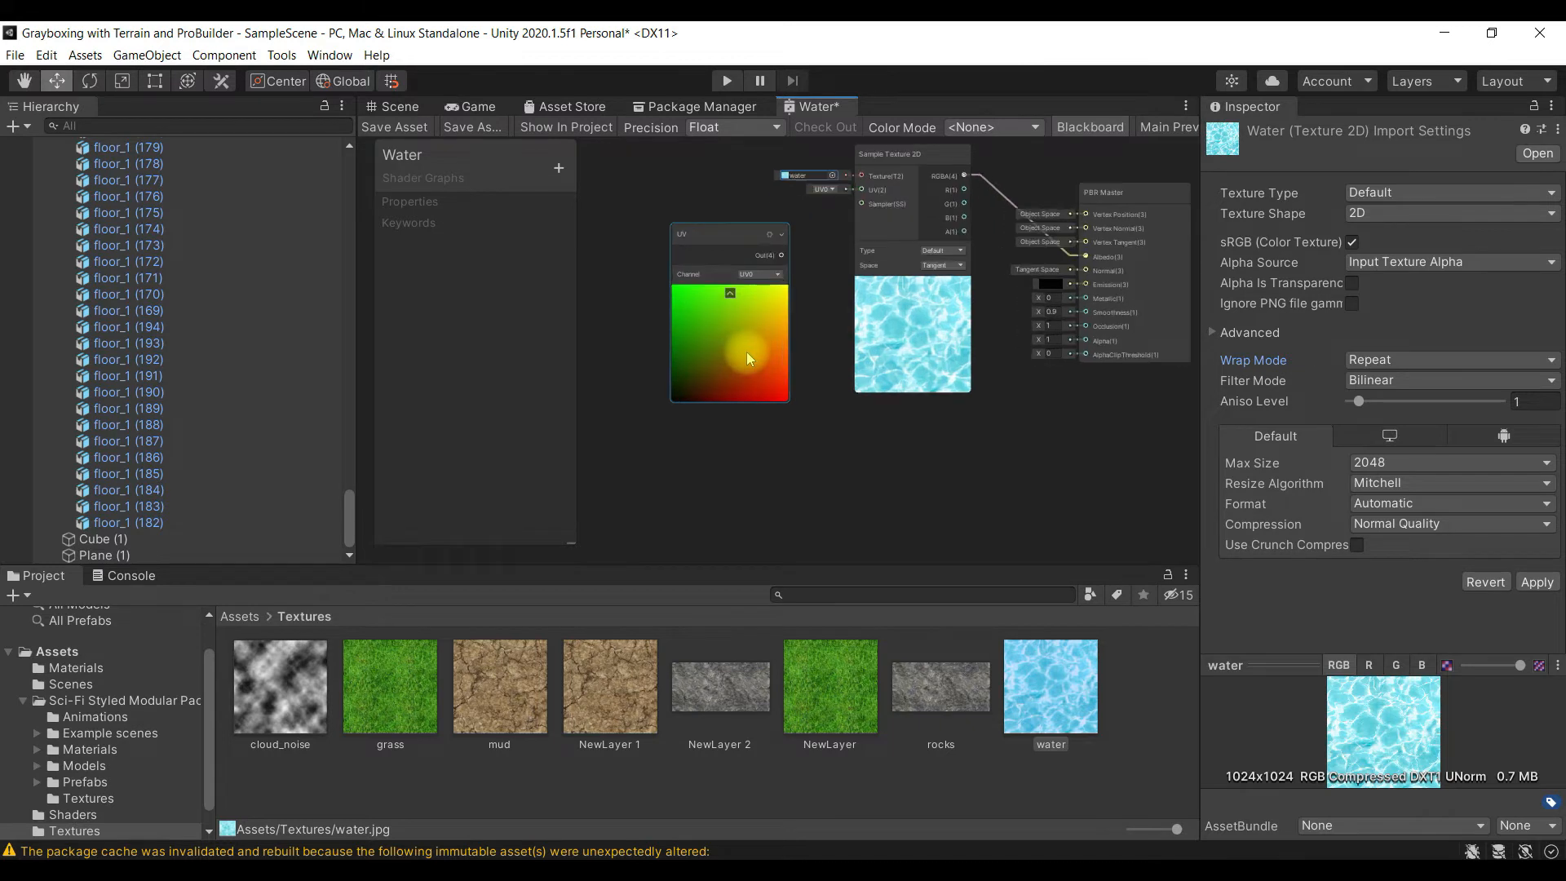
click(630, 465)
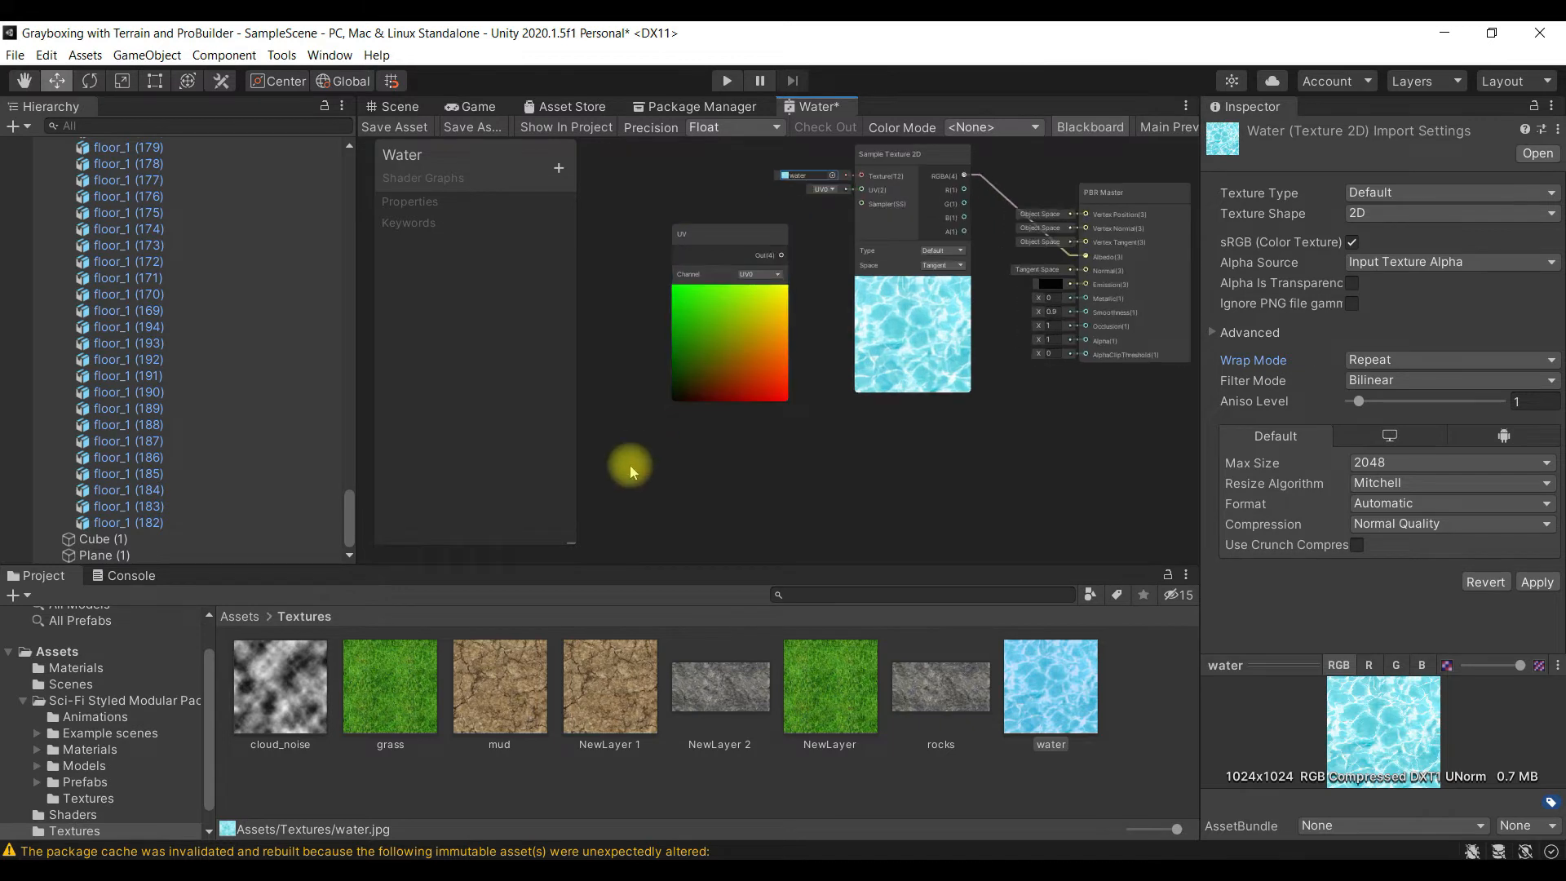
- Add a Multiply node and place it directly below the UV node
right_click(615, 333)
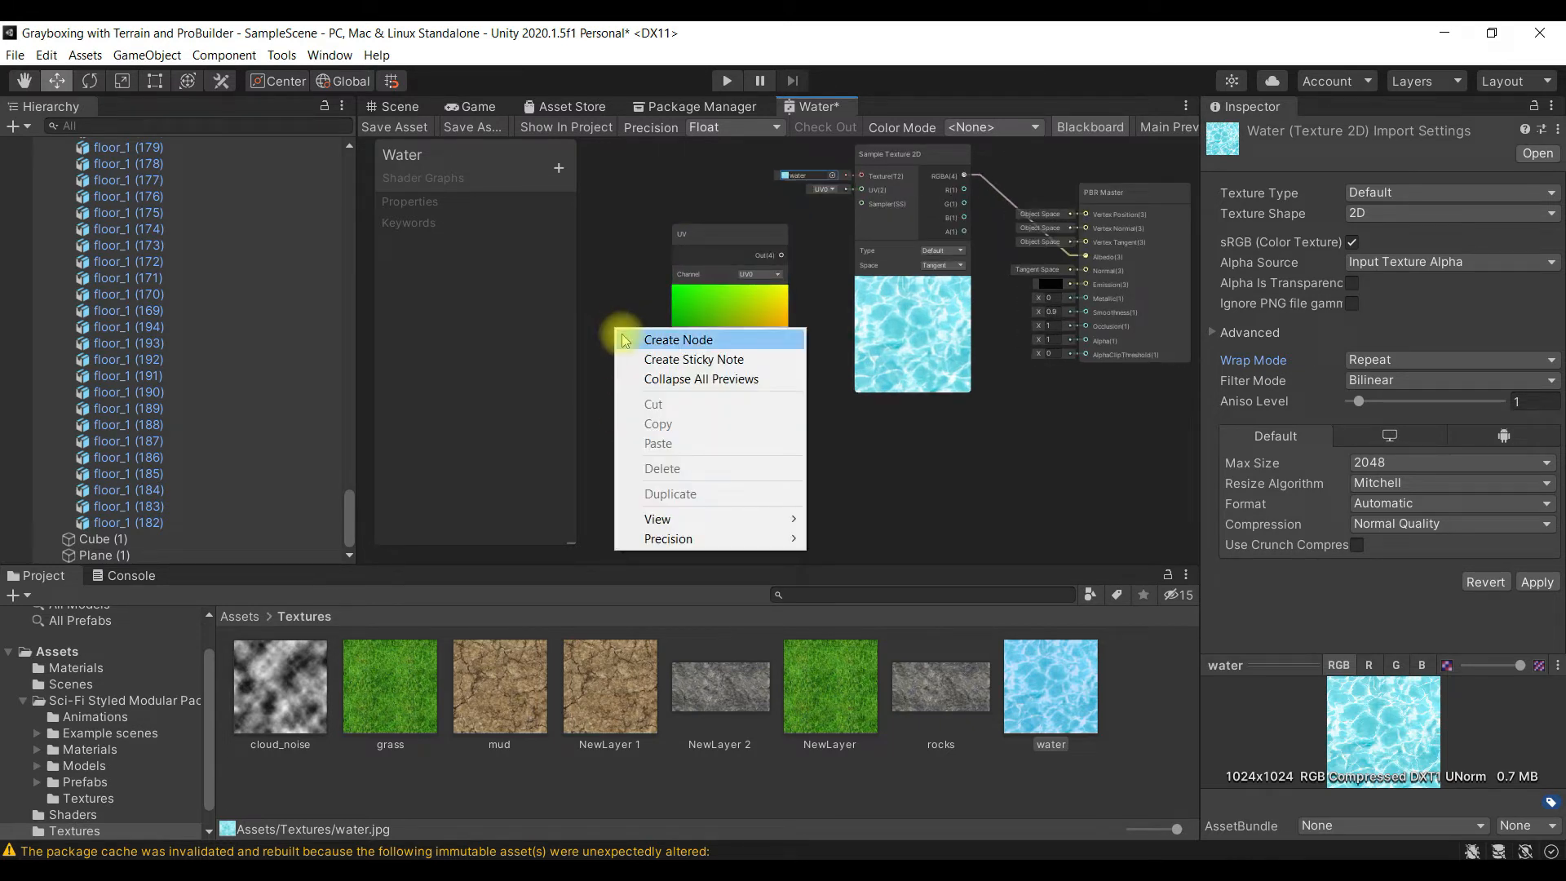
click(741, 341)
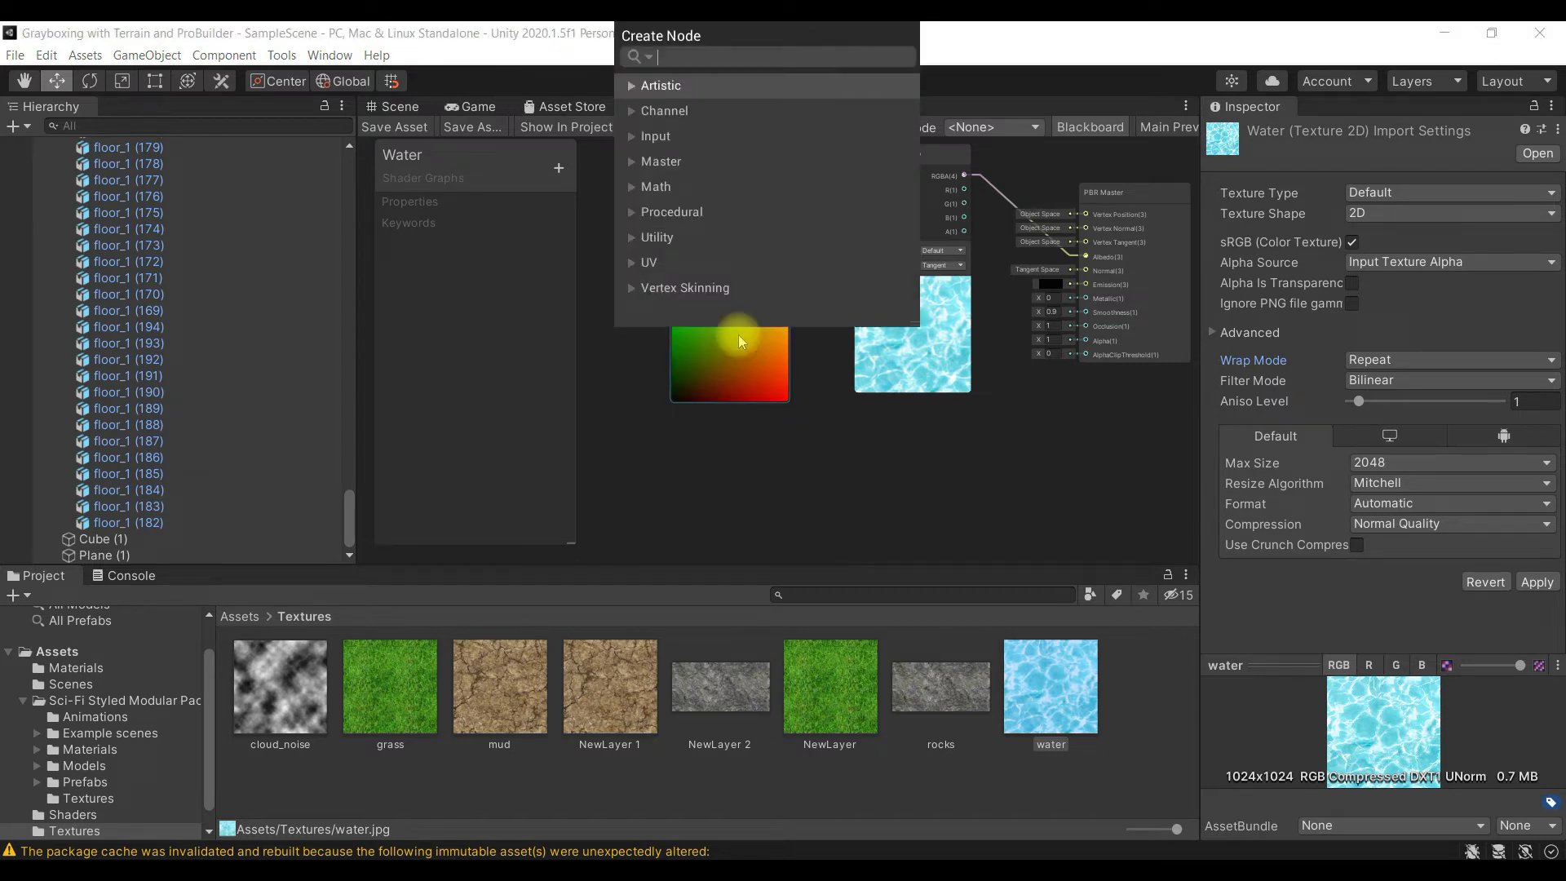
text(mul)
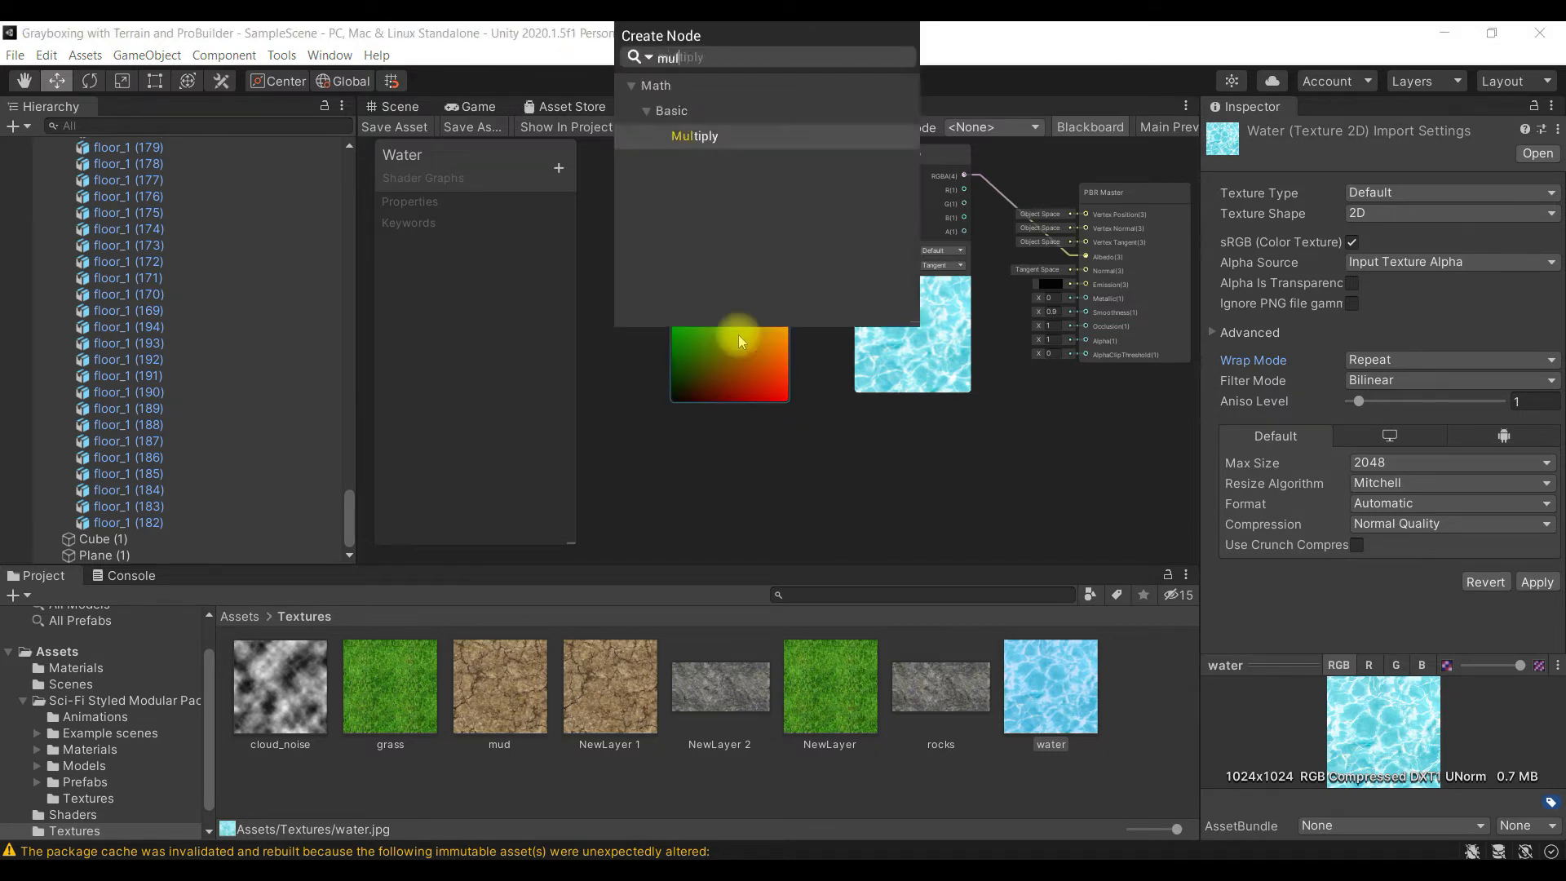
click(710, 136)
scroll(665, 403, down, 5)
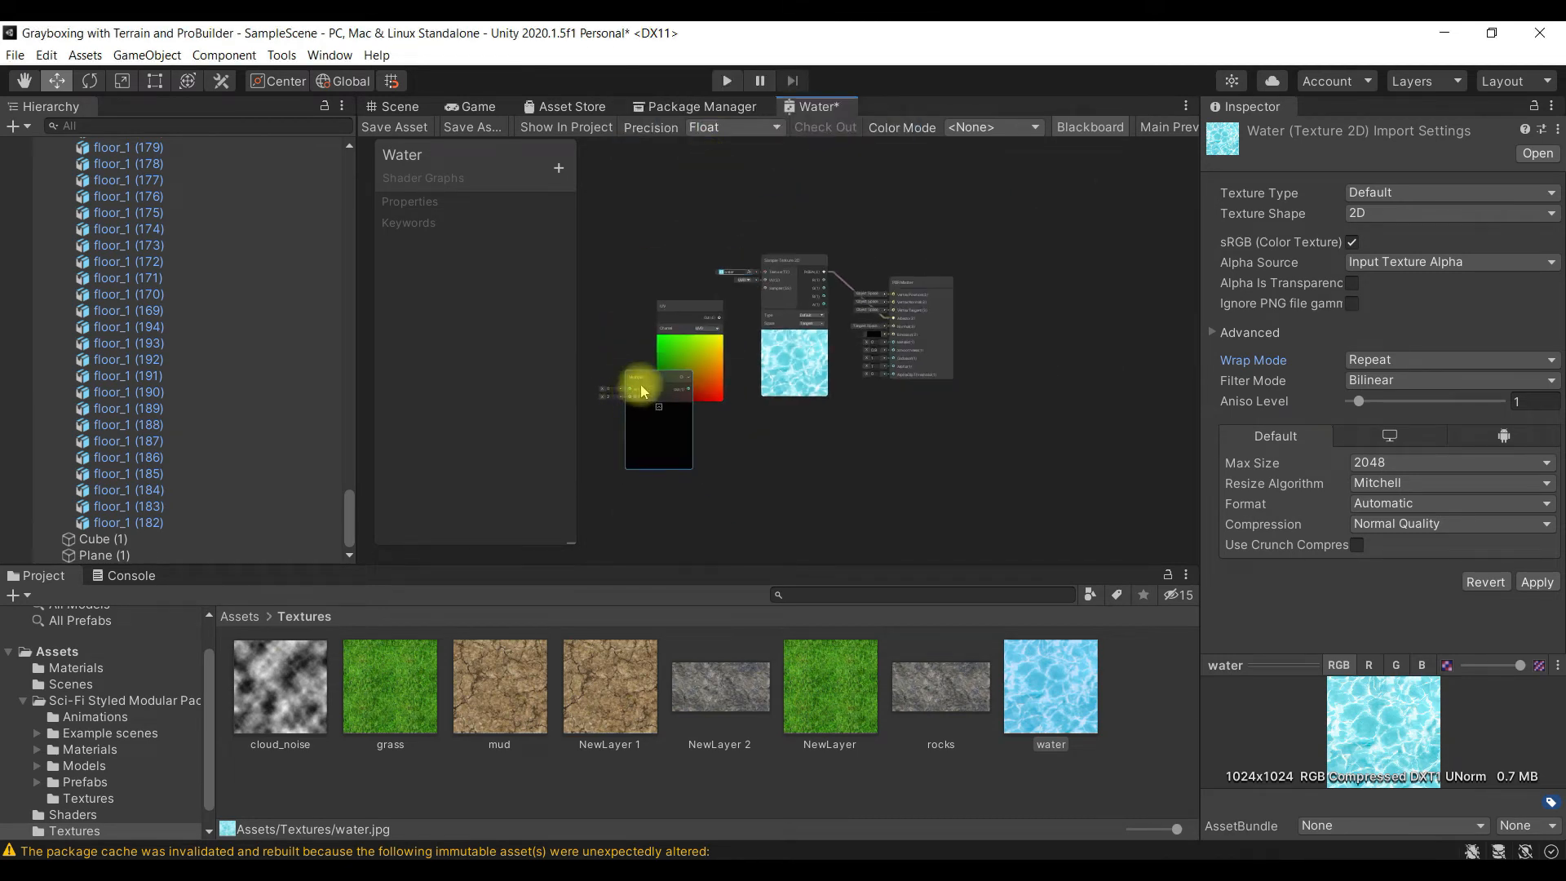
drag(662, 393, 673, 429)
scroll(710, 440, up, 5)
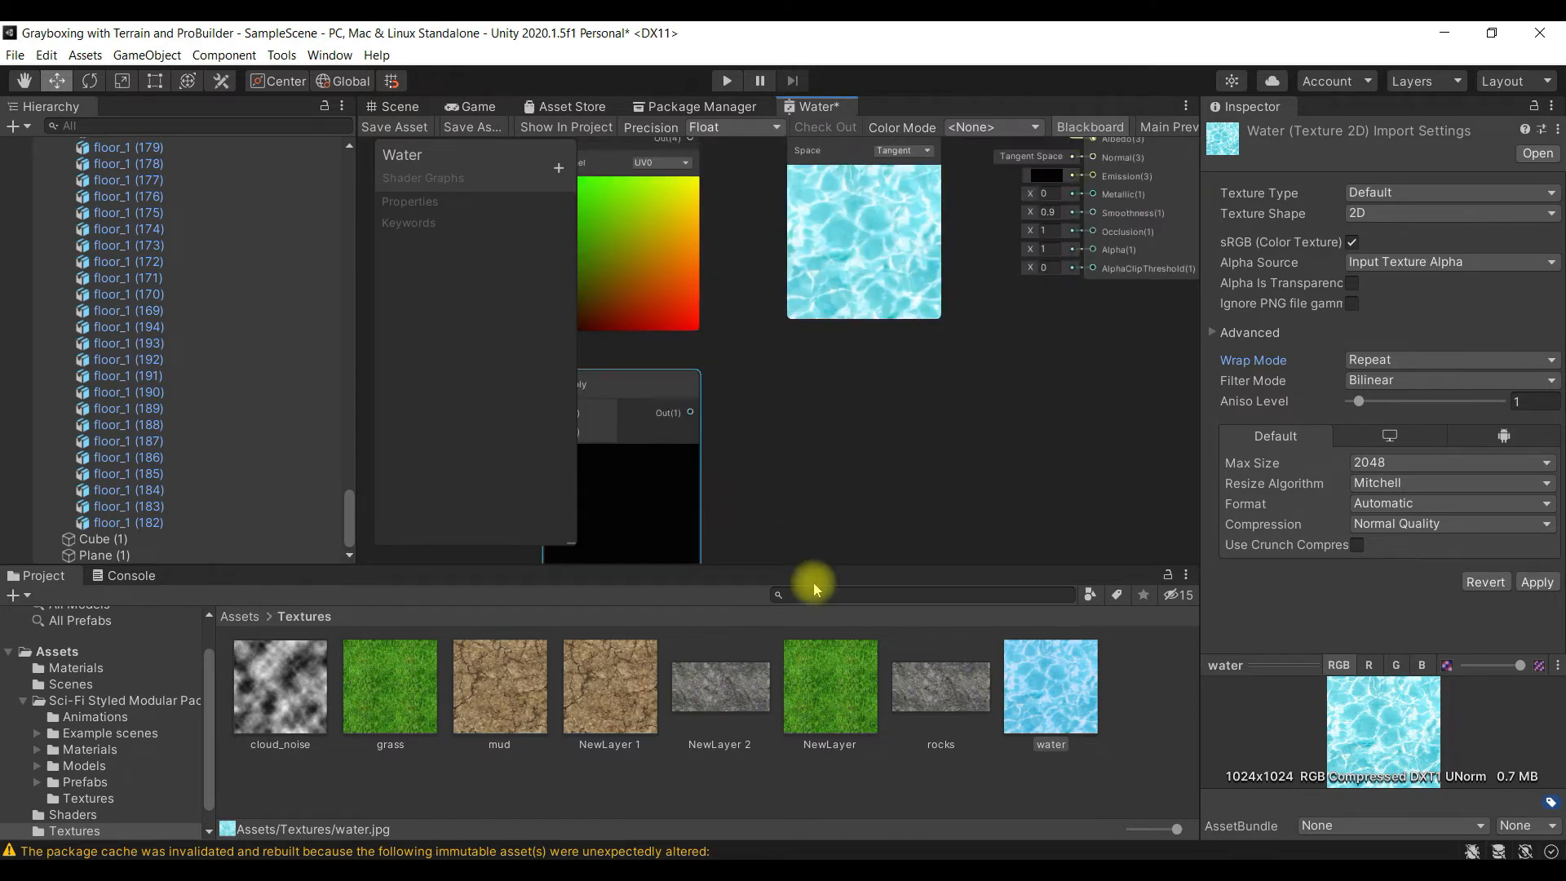
alt+drag(832, 481, 975, 365)
alt+drag(931, 245, 933, 332)
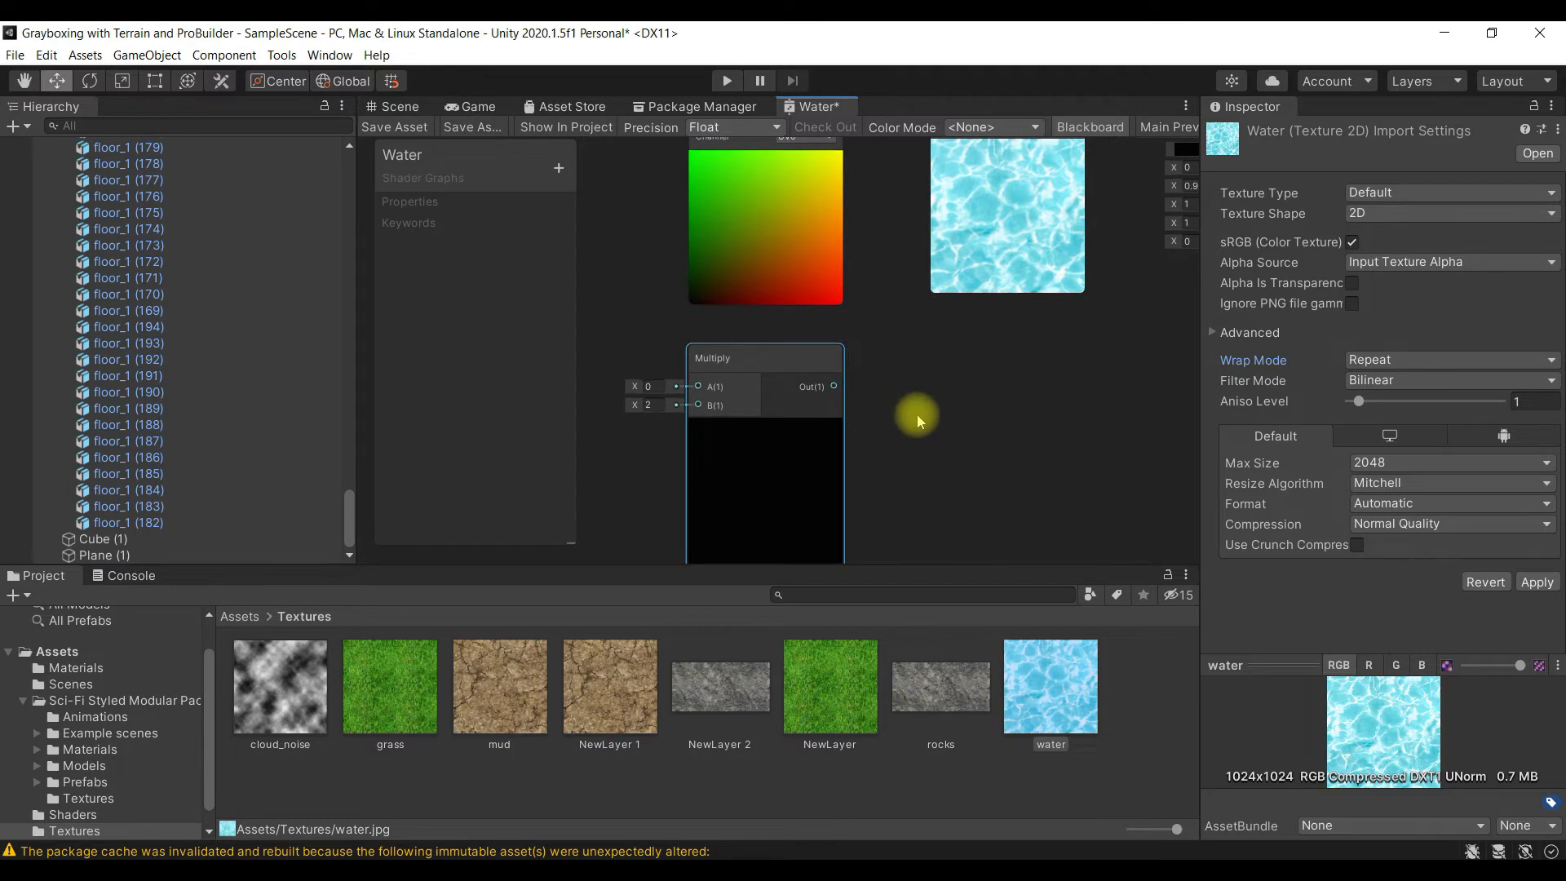
- Connect the UV node's output to the A input of the Multiply node
alt+drag(938, 468, 942, 418)
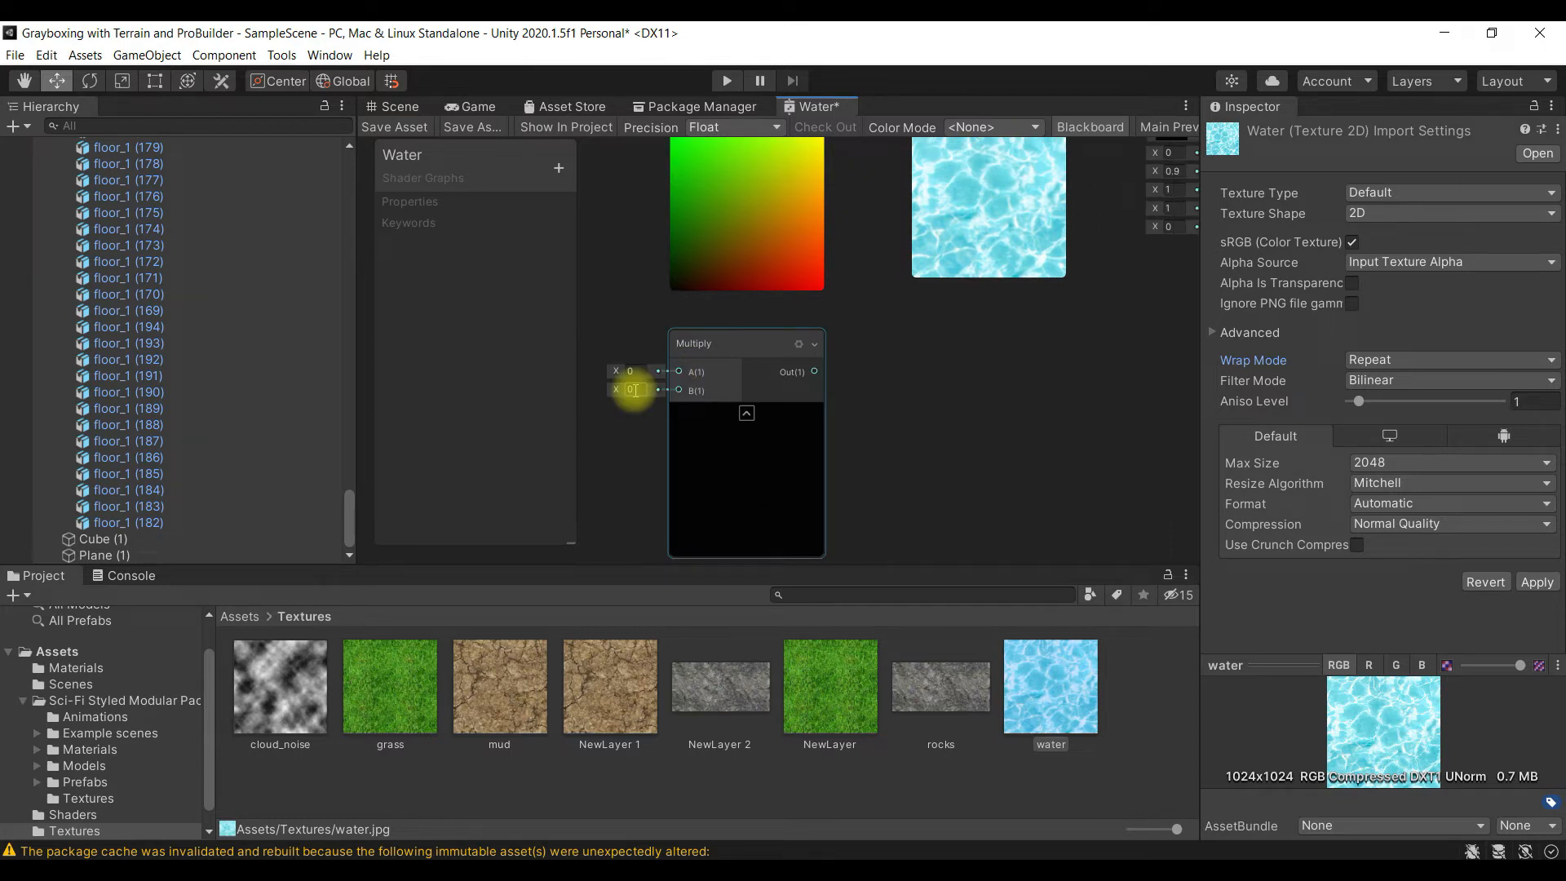
click(873, 399)
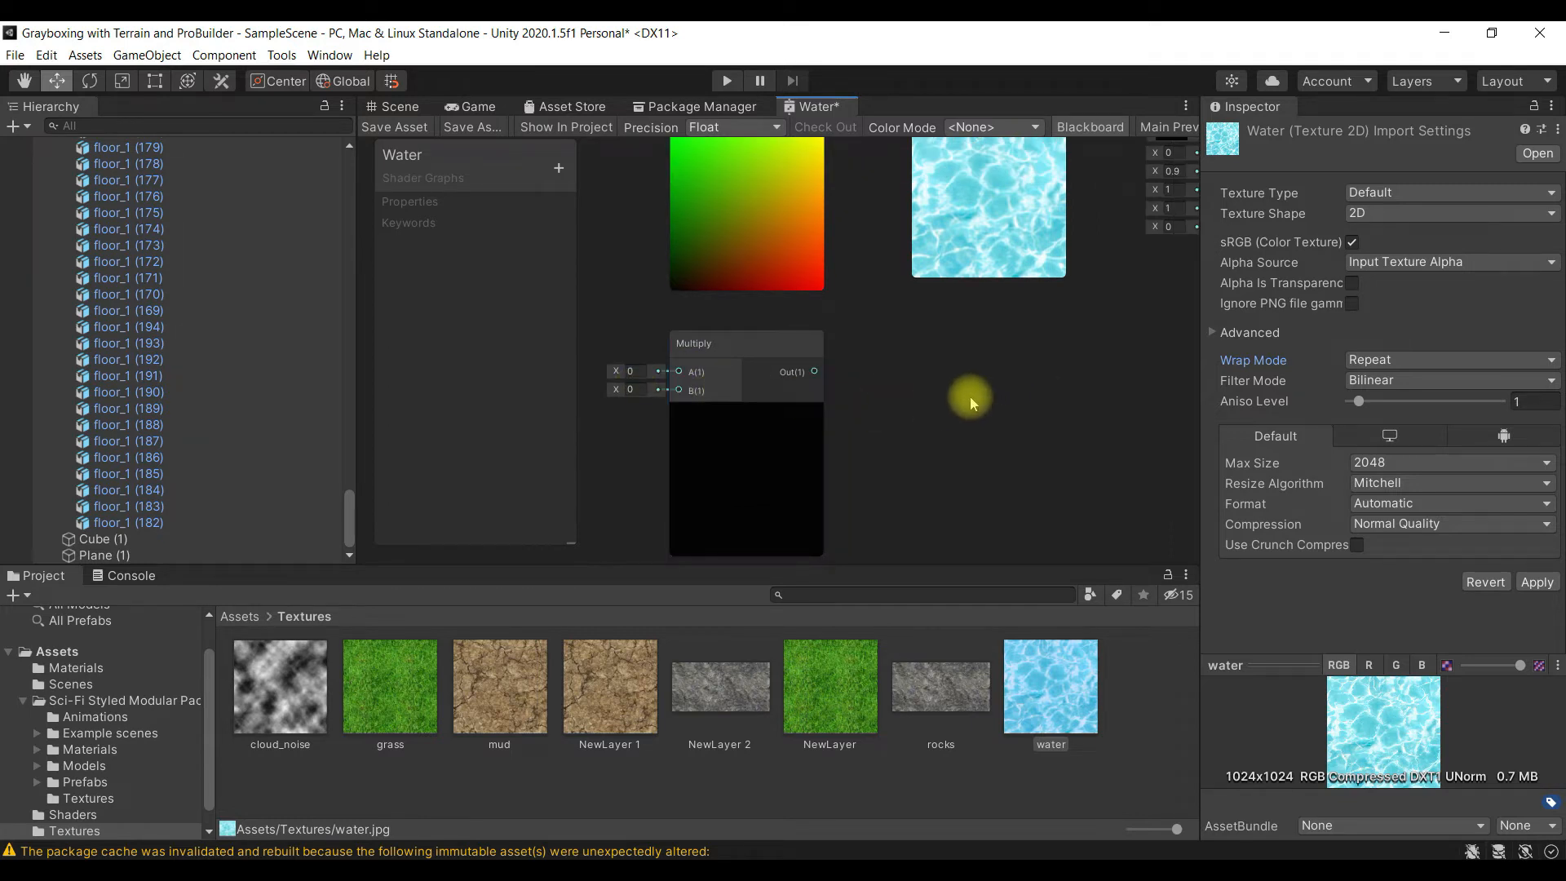
mouse_move(882, 327)
middle_down()
mouse_move(922, 385)
mouse_move(856, 374)
middle_up()
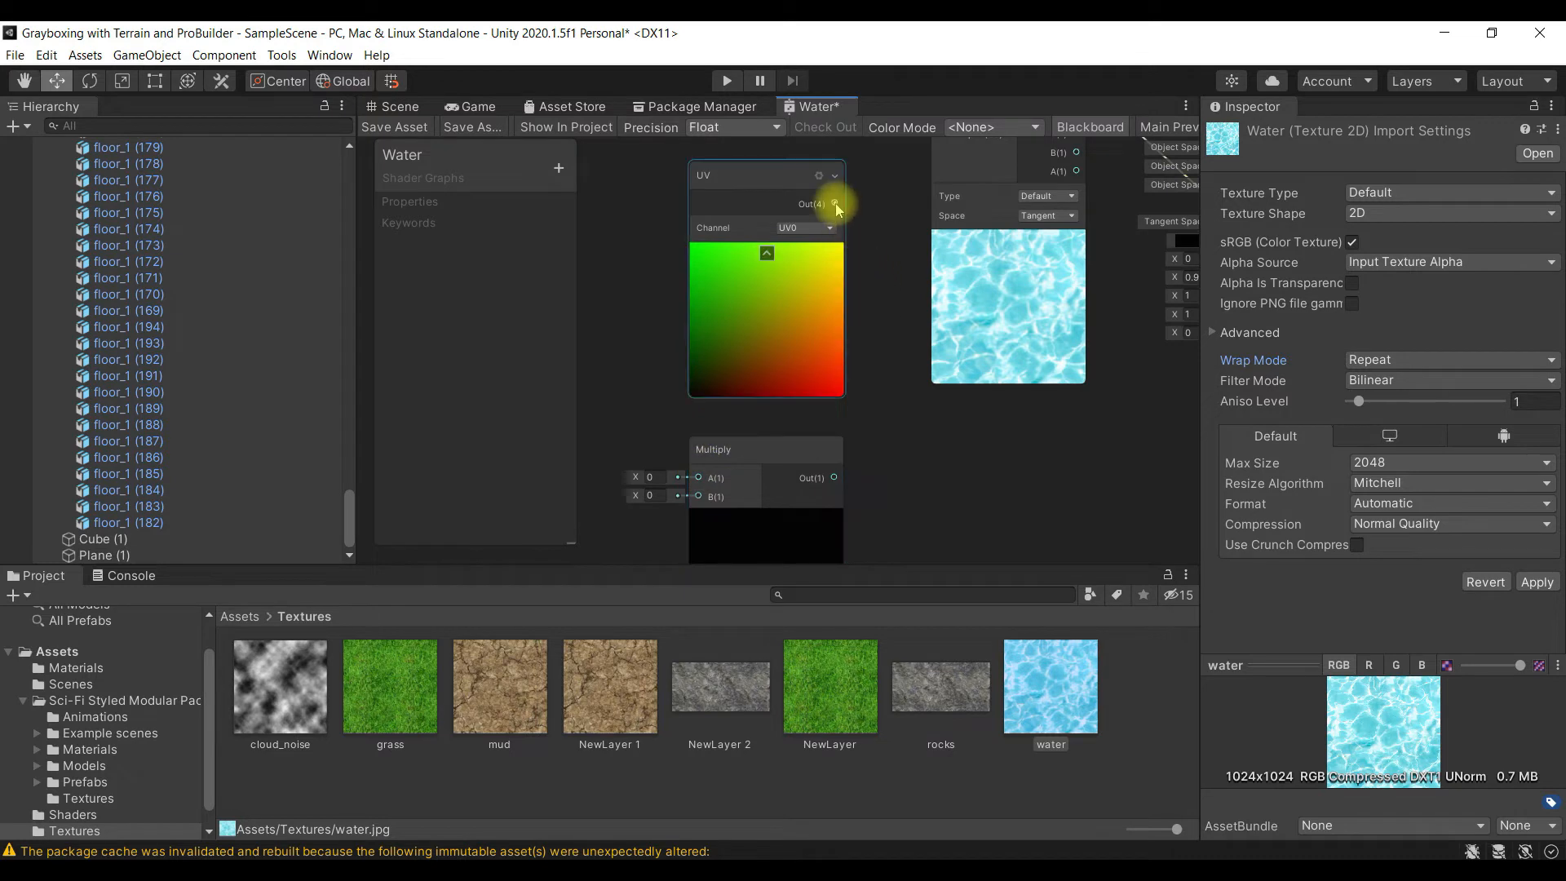
drag(835, 203, 697, 451)
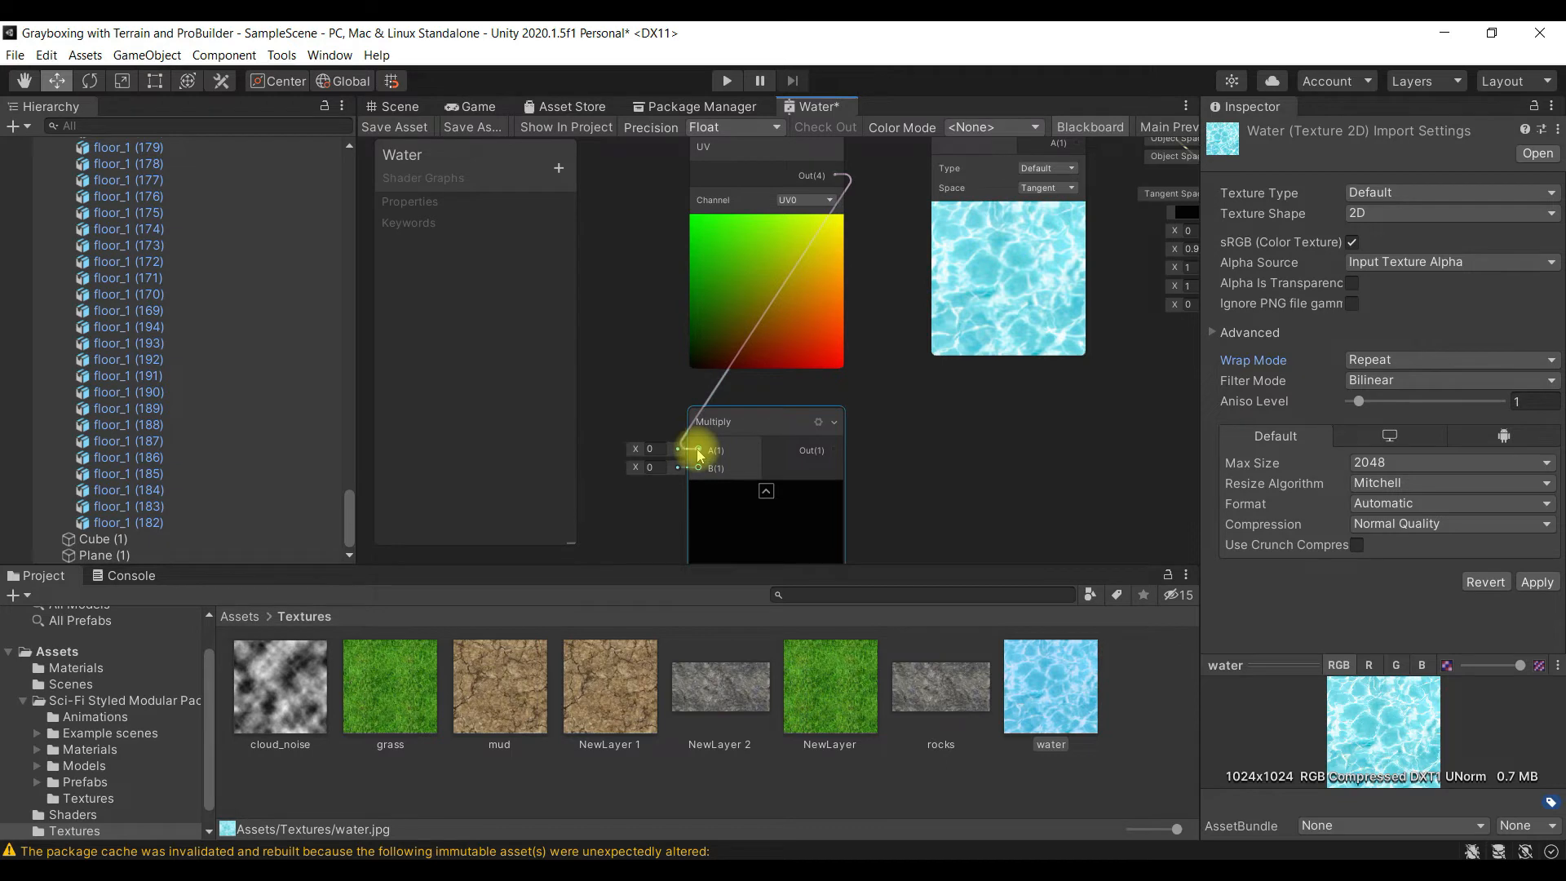
- Set the X, Y, Z and W values of the Multiply node's B input to 4
alt+drag(879, 539, 1031, 498)
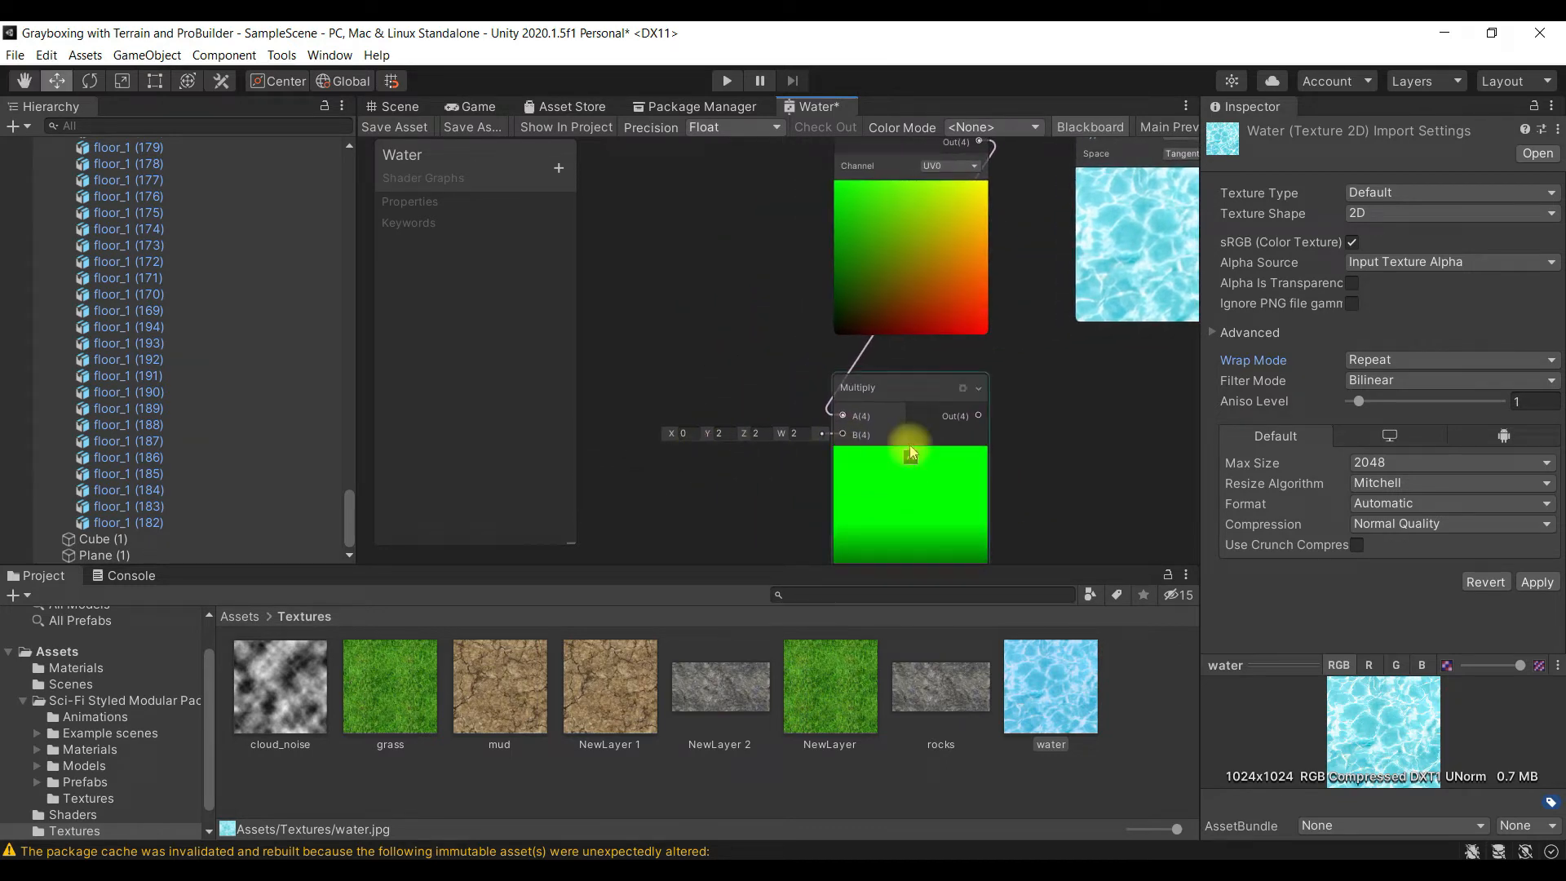
click(683, 433)
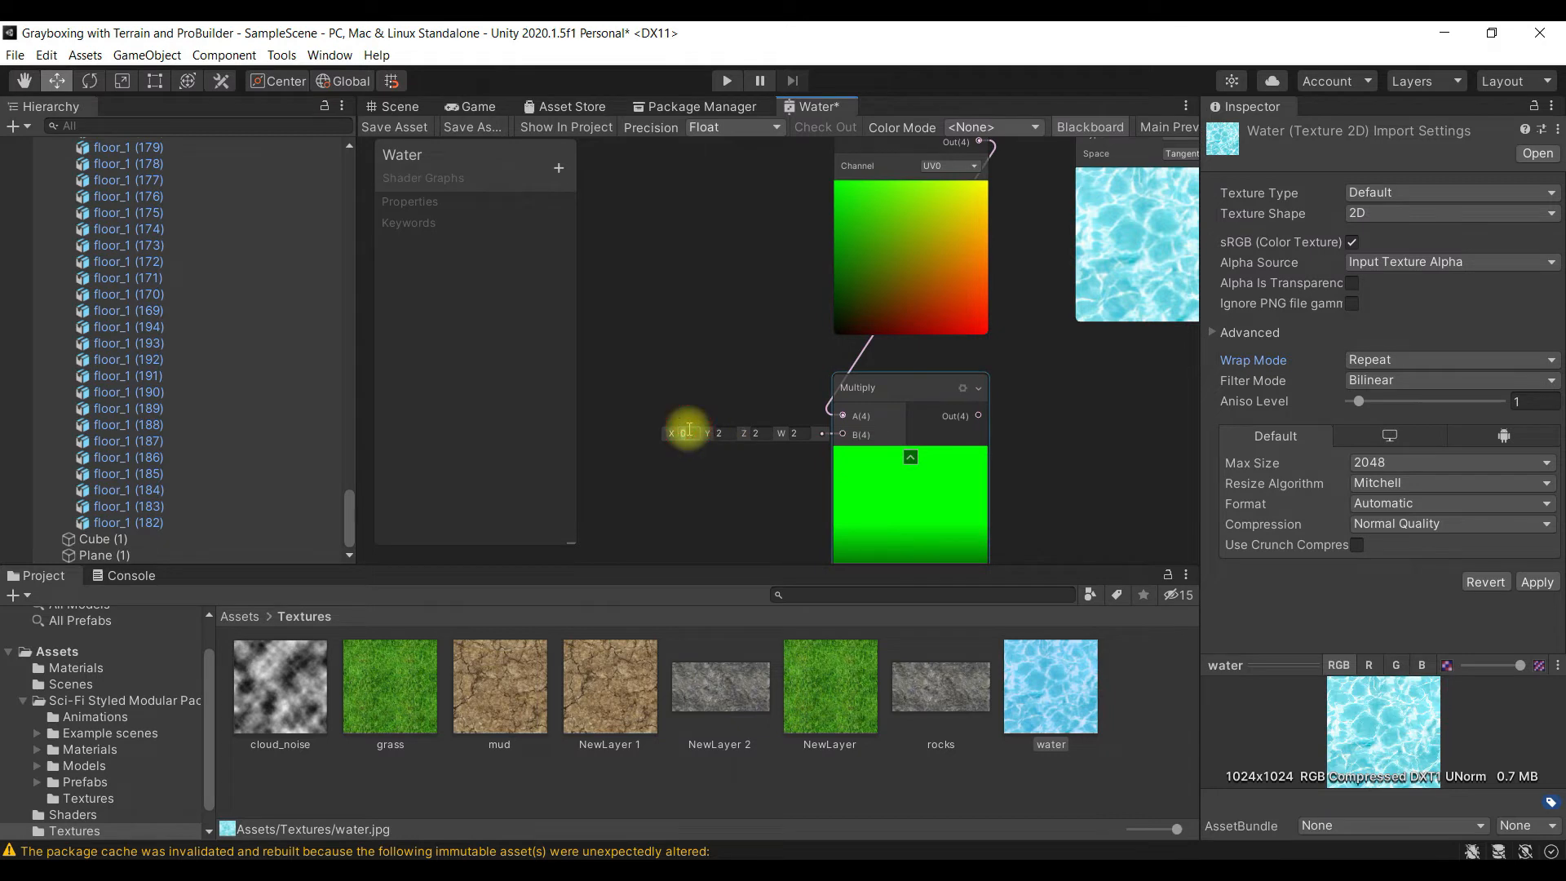
text(4)
click(732, 432)
text(4)
click(755, 433)
text(4)
click(796, 433)
text(4)
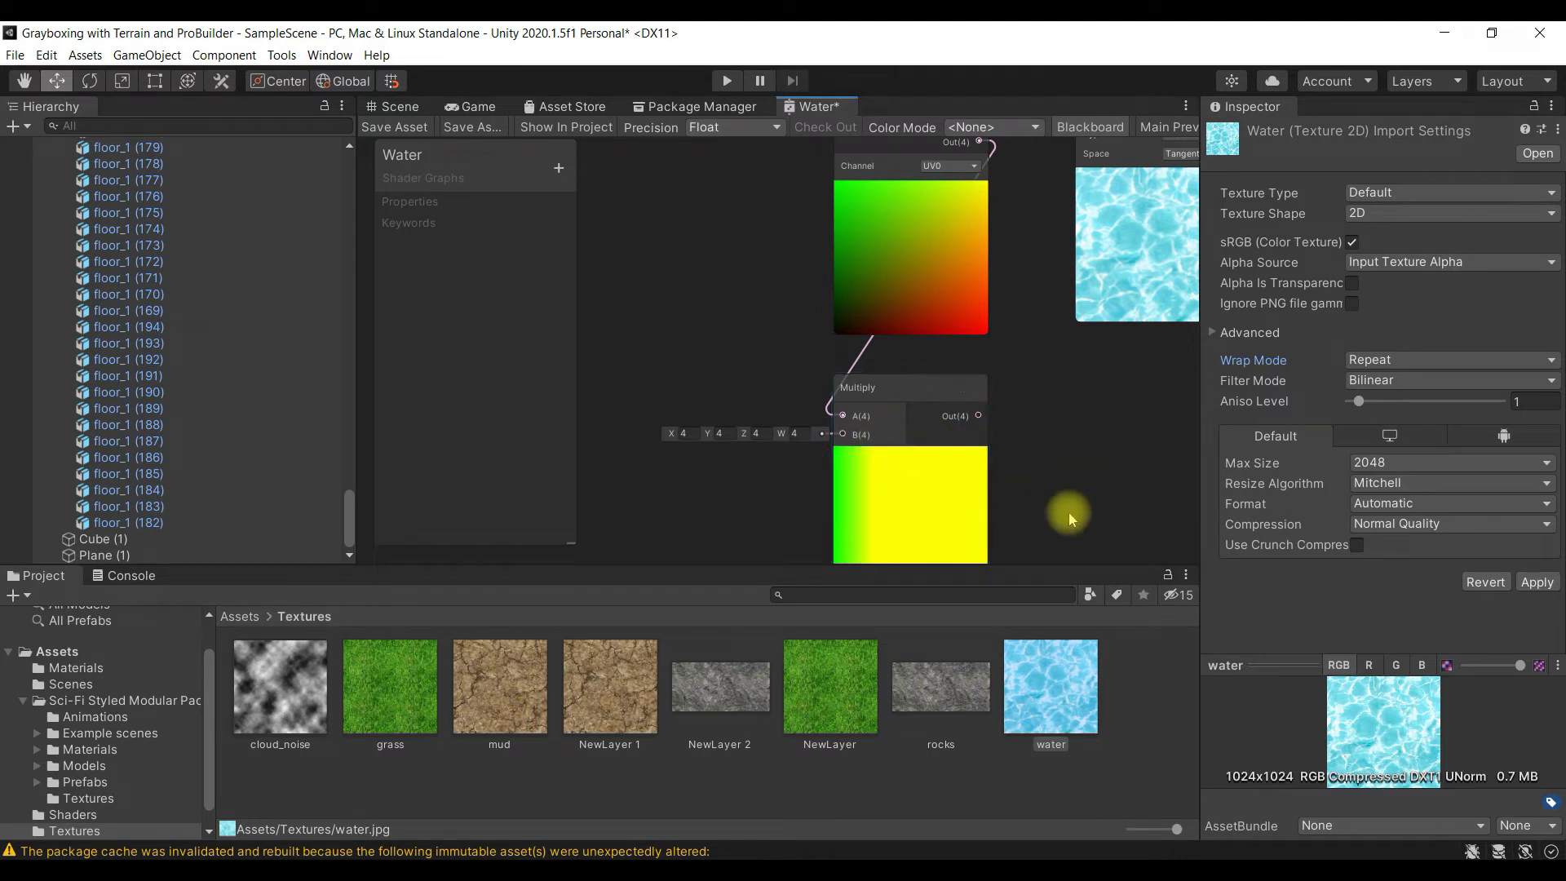
- Connect the Multiply node's output to the UV input of the Sample Texture 2D node
alt+drag(1122, 559, 962, 483)
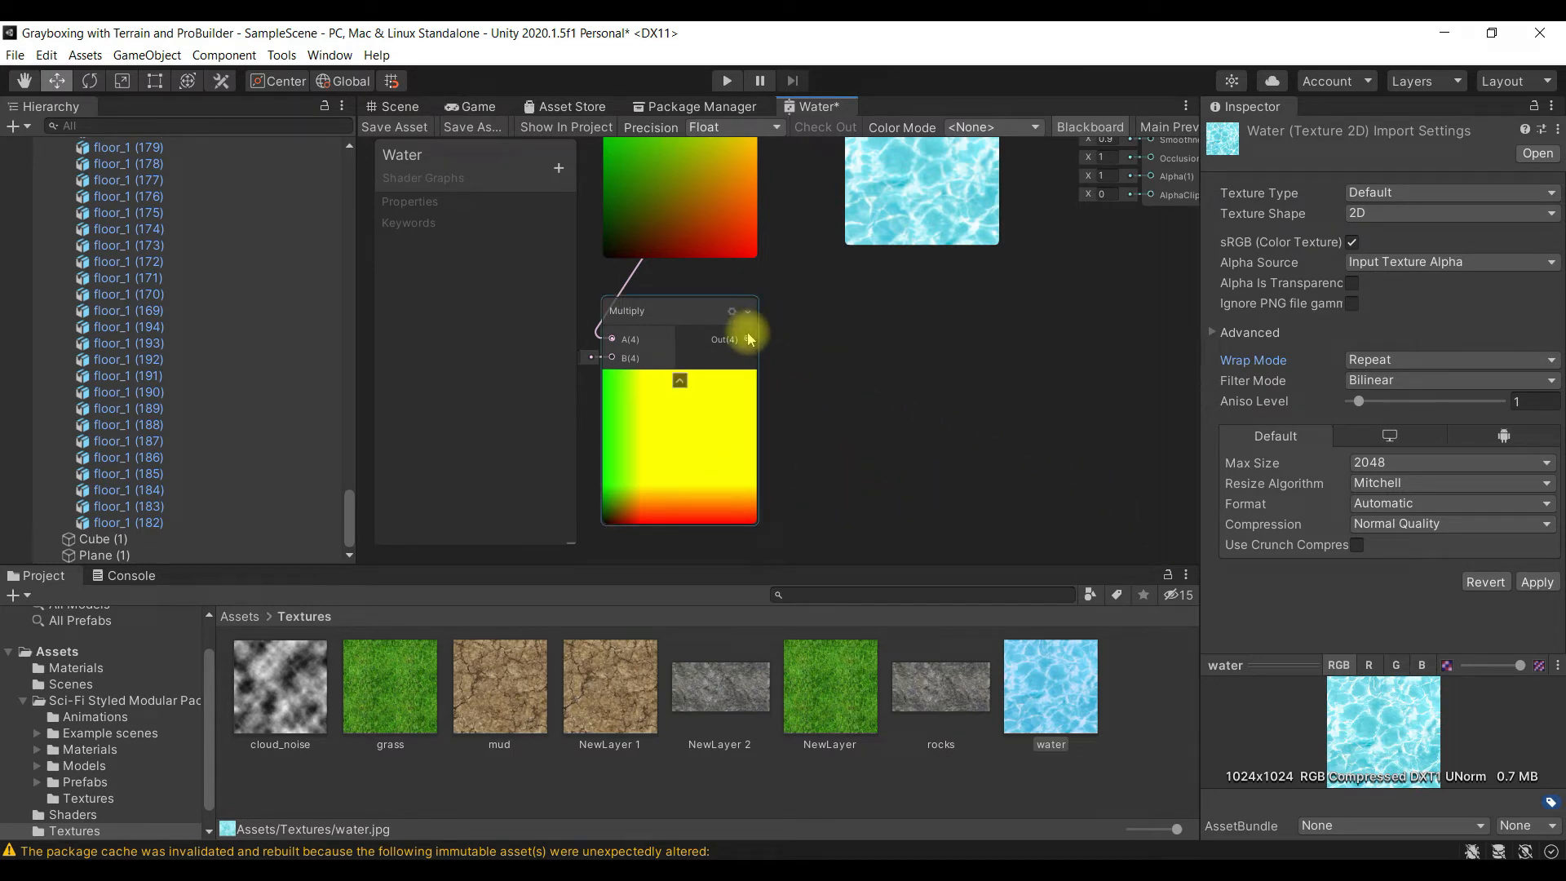
scroll(859, 413, up, 3)
scroll(859, 413, down, 4)
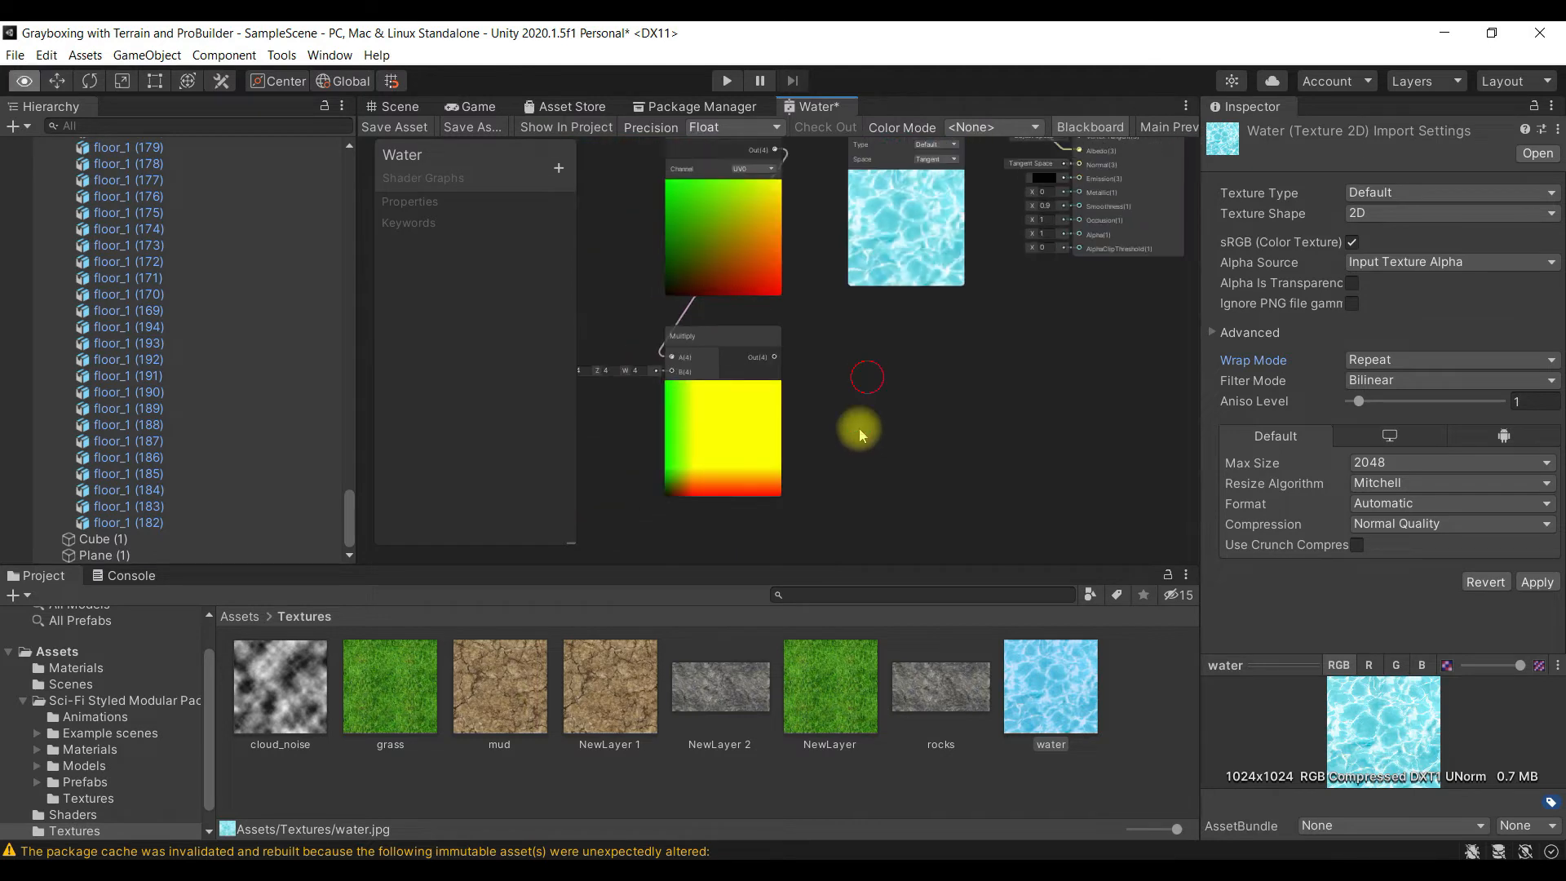
alt+drag(858, 428, 843, 497)
drag(751, 480, 828, 256)
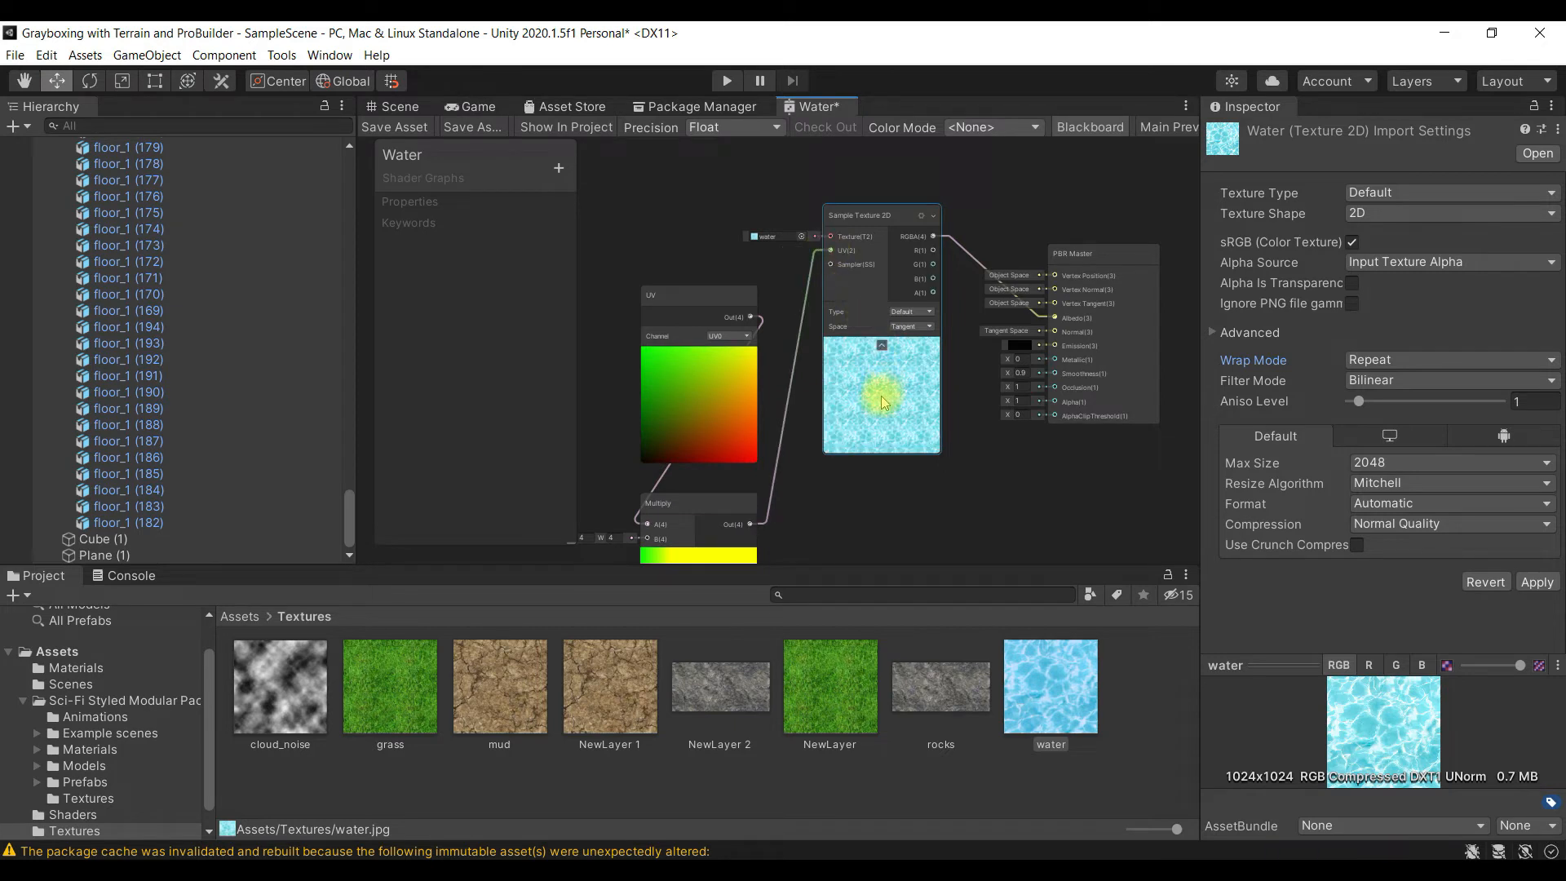
- Examine the Sample Texture 2D preview and the connections running from the UV node through Multiply to its UV input
scroll(880, 395, up, 1)
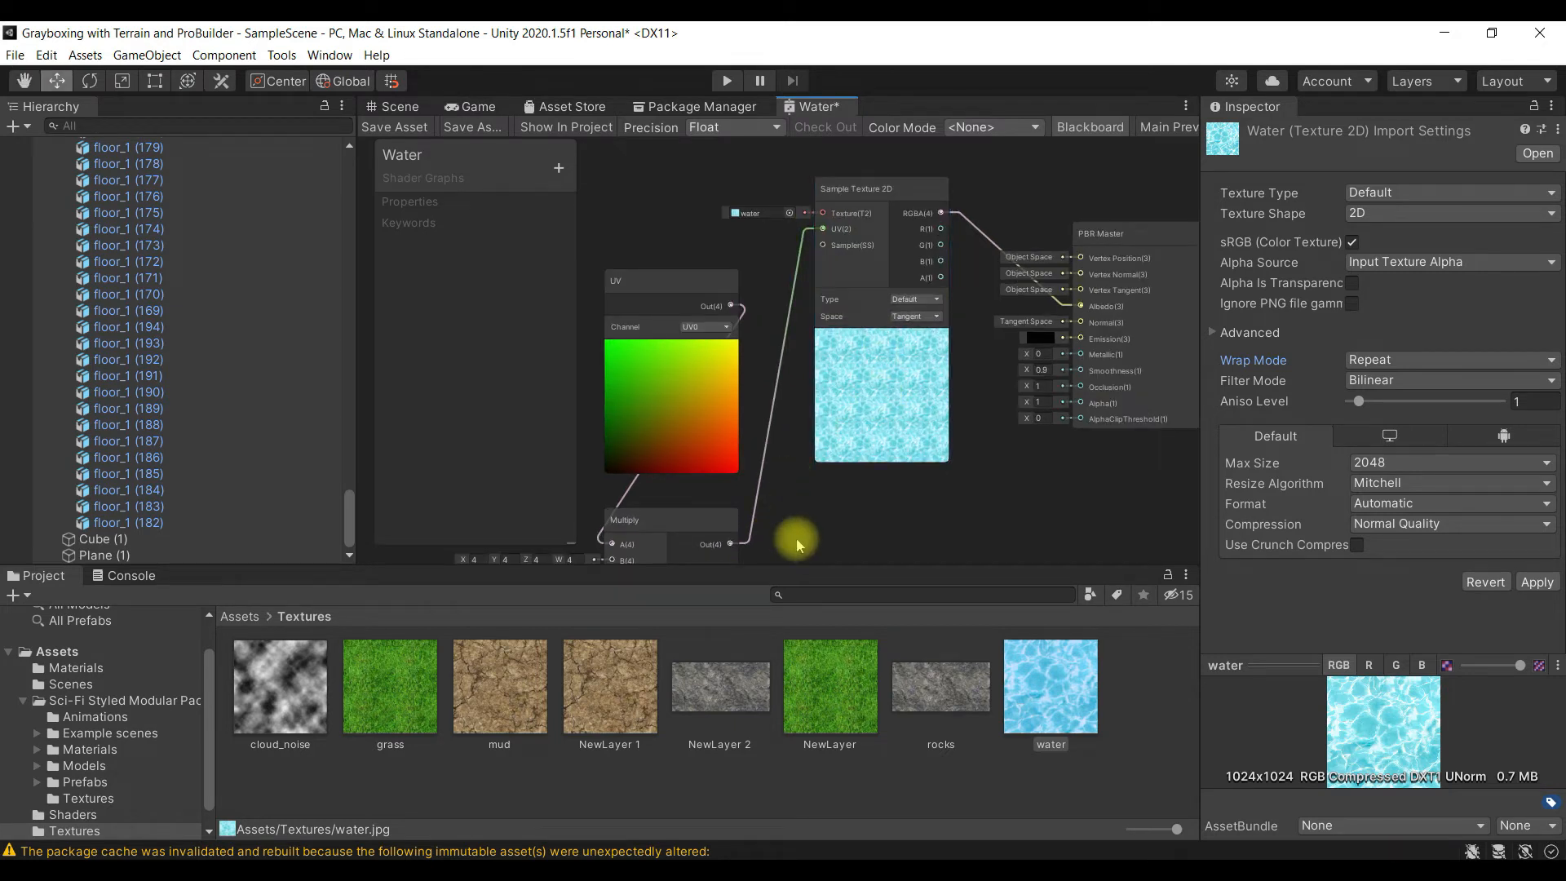
middle_drag(802, 504, 805, 476)
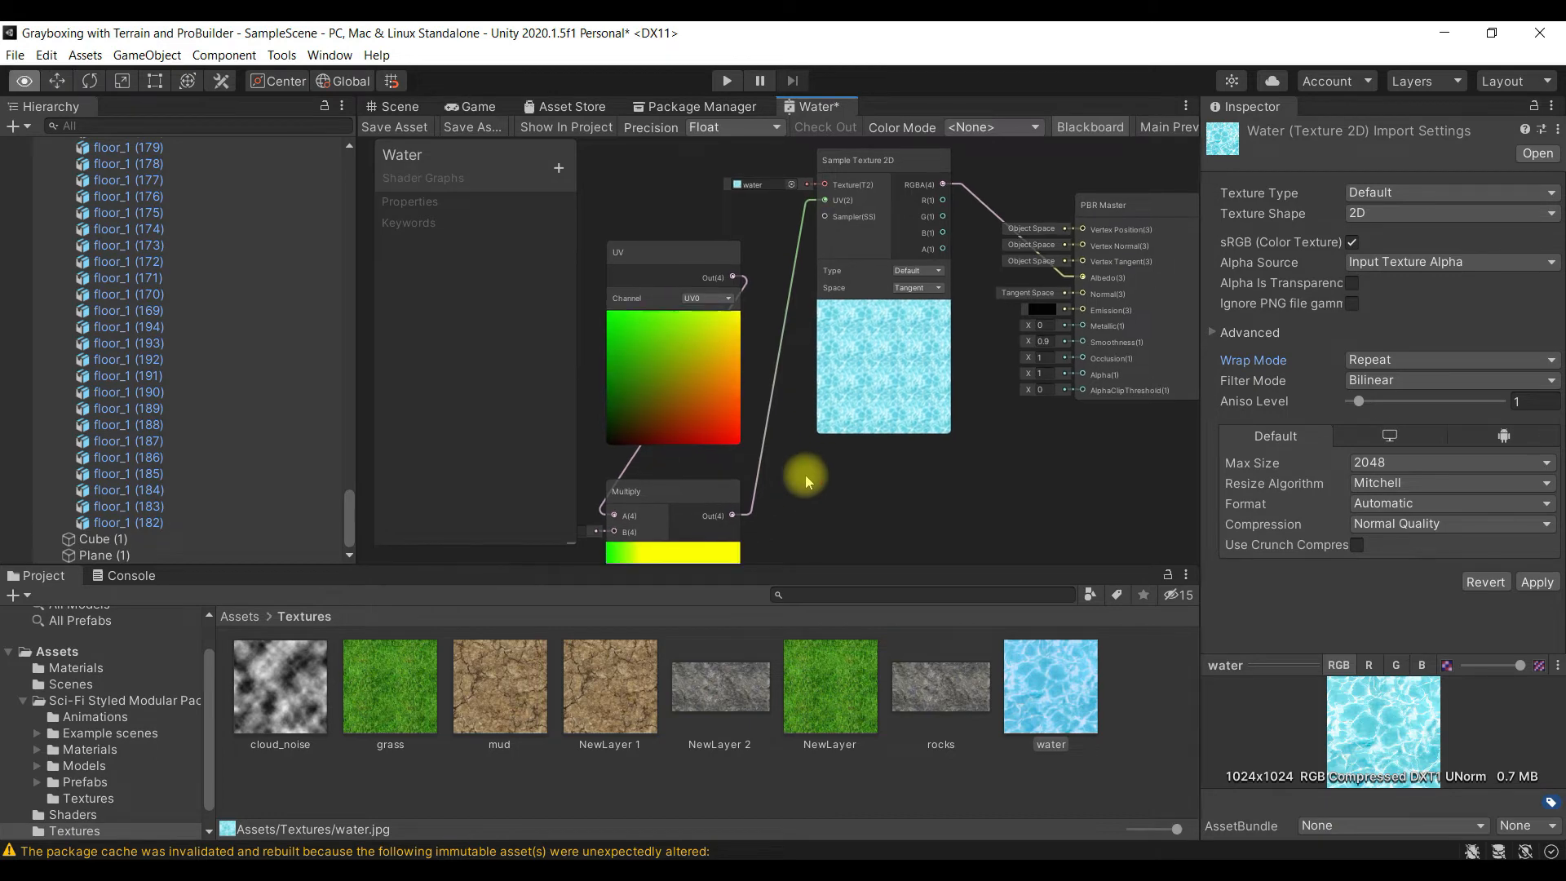
scroll(825, 443, up, 1)
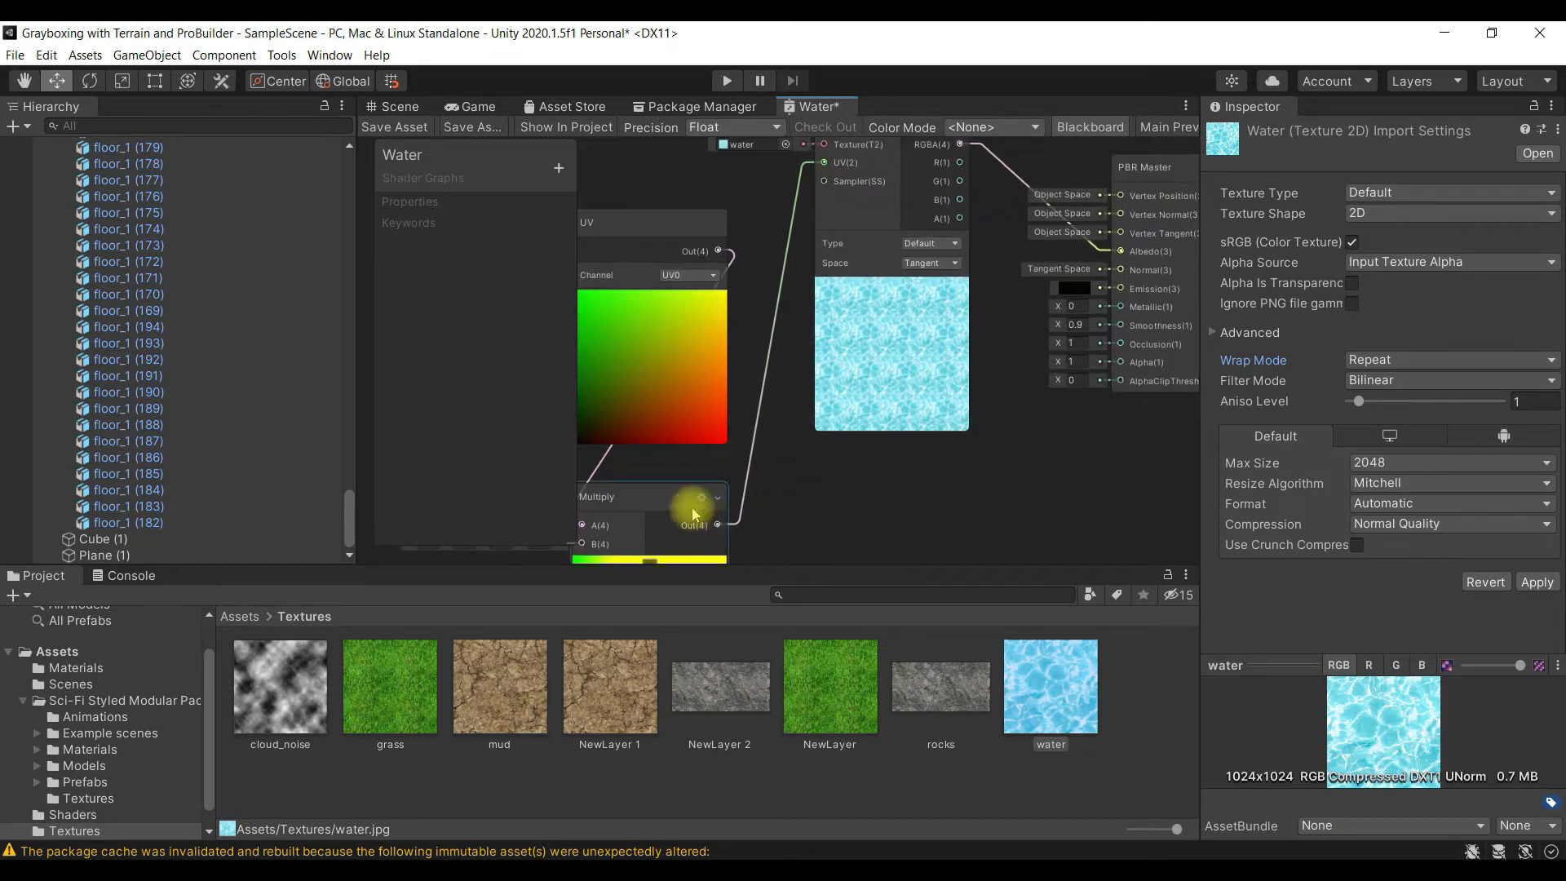
alt+drag(981, 311, 956, 470)
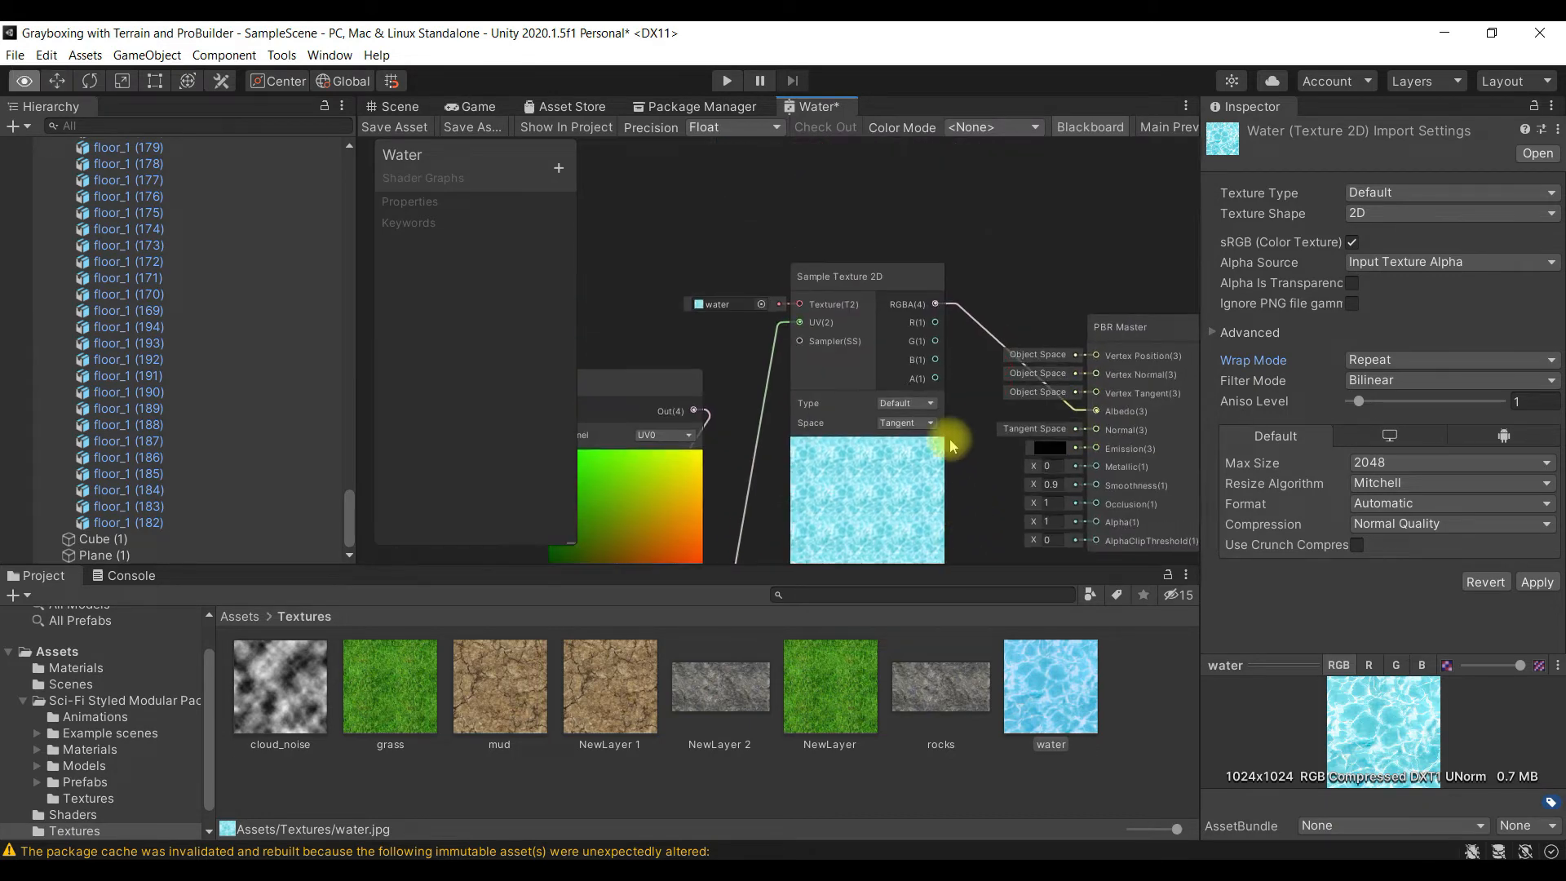
alt+drag(965, 384, 968, 420)
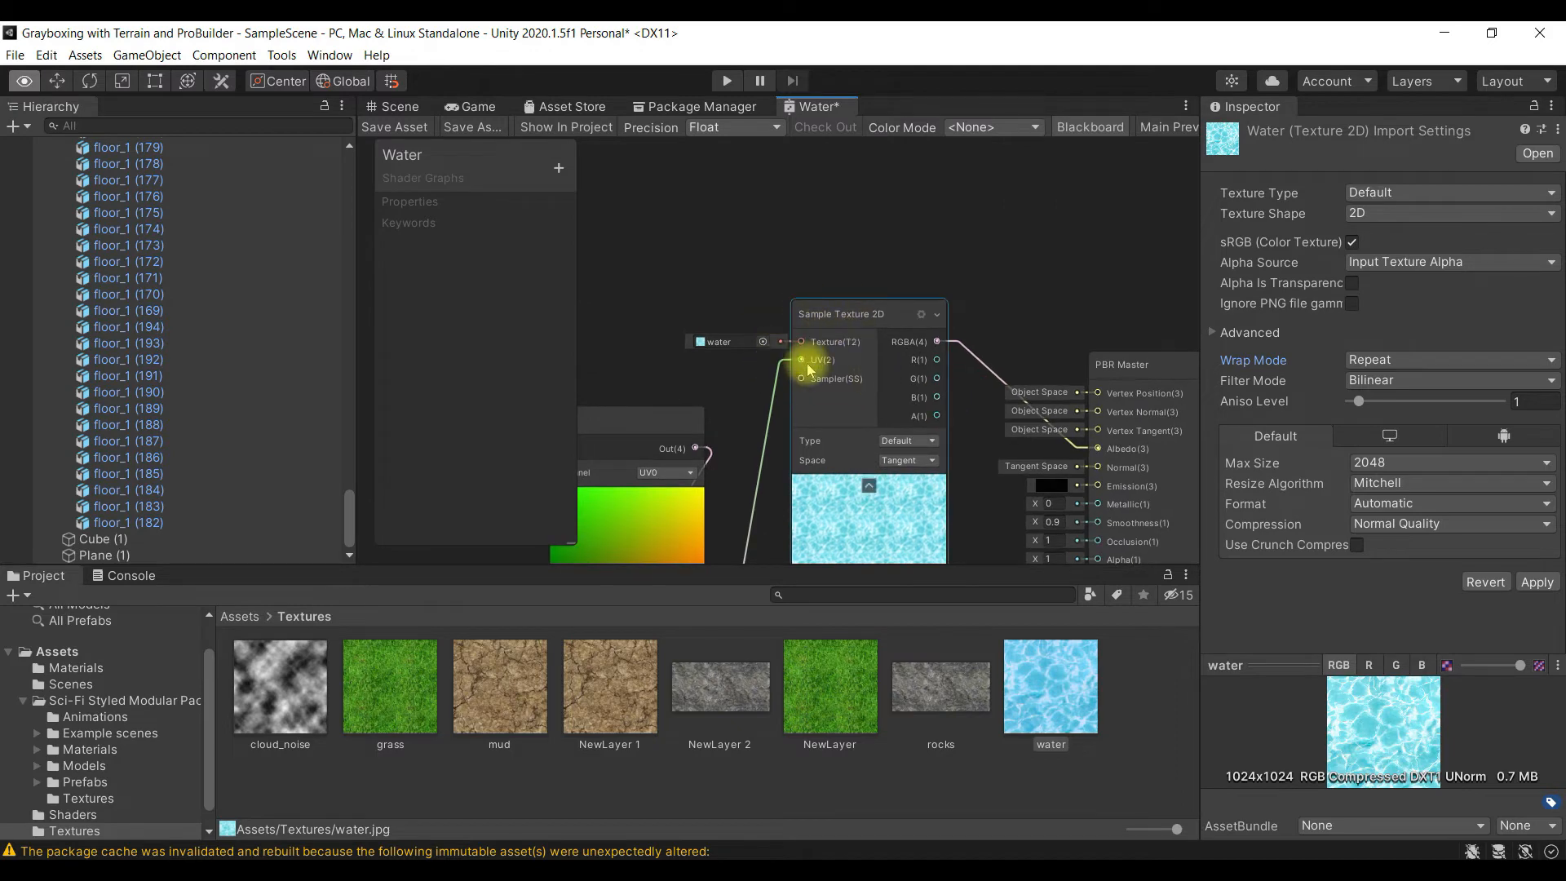
scroll(891, 358, up, 4)
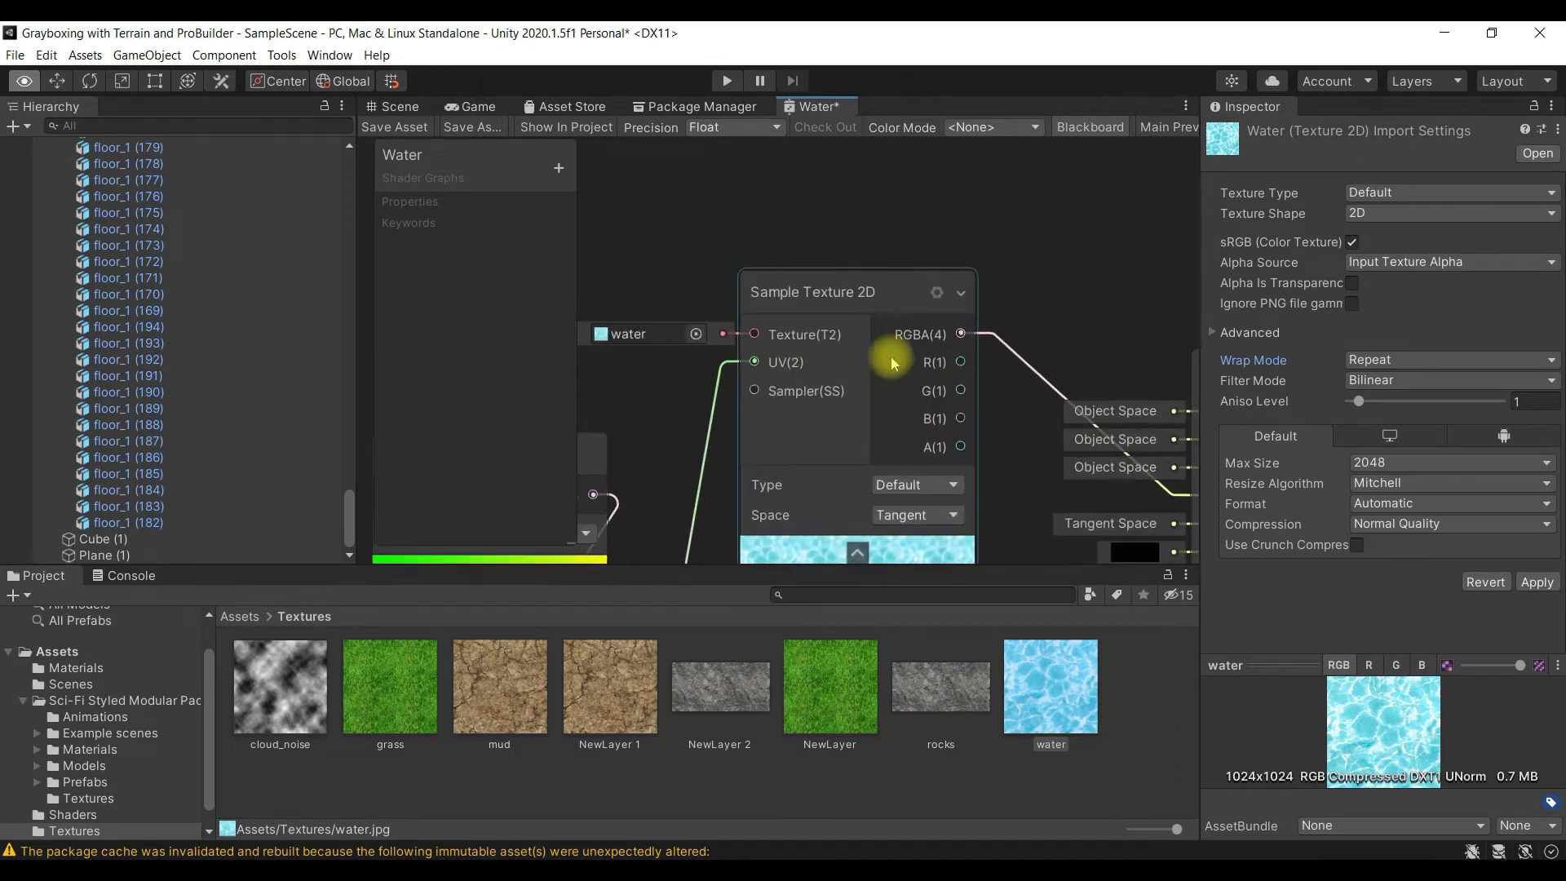
scroll(891, 359, down, 4)
scroll(892, 363, down, 3)
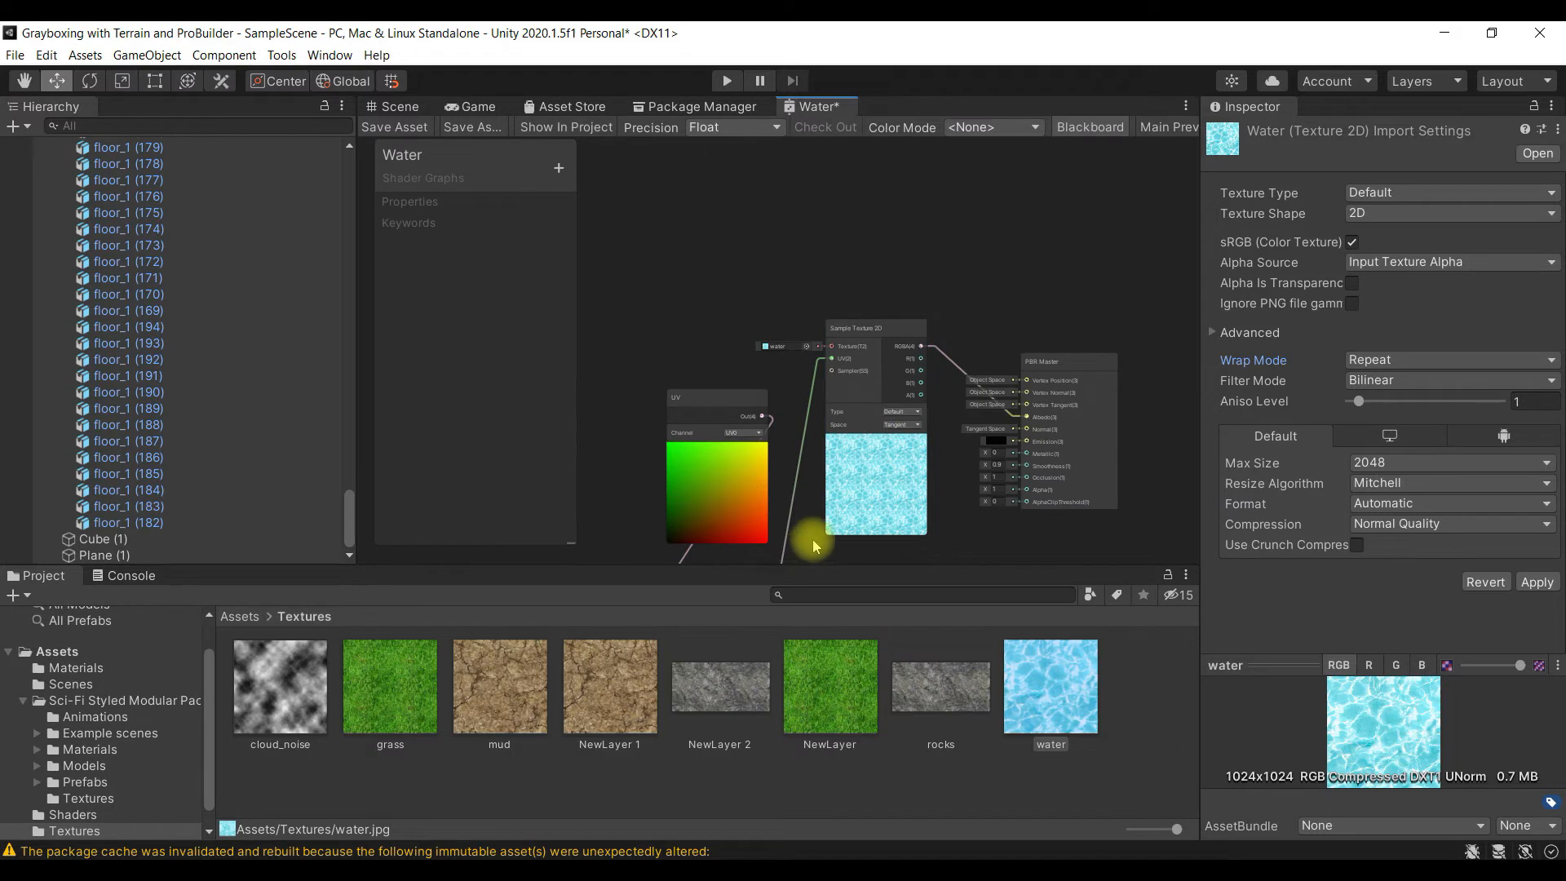
scroll(810, 555, down, 5)
scroll(811, 555, up, 4)
alt+drag(810, 551, 827, 418)
scroll(819, 468, up, 2)
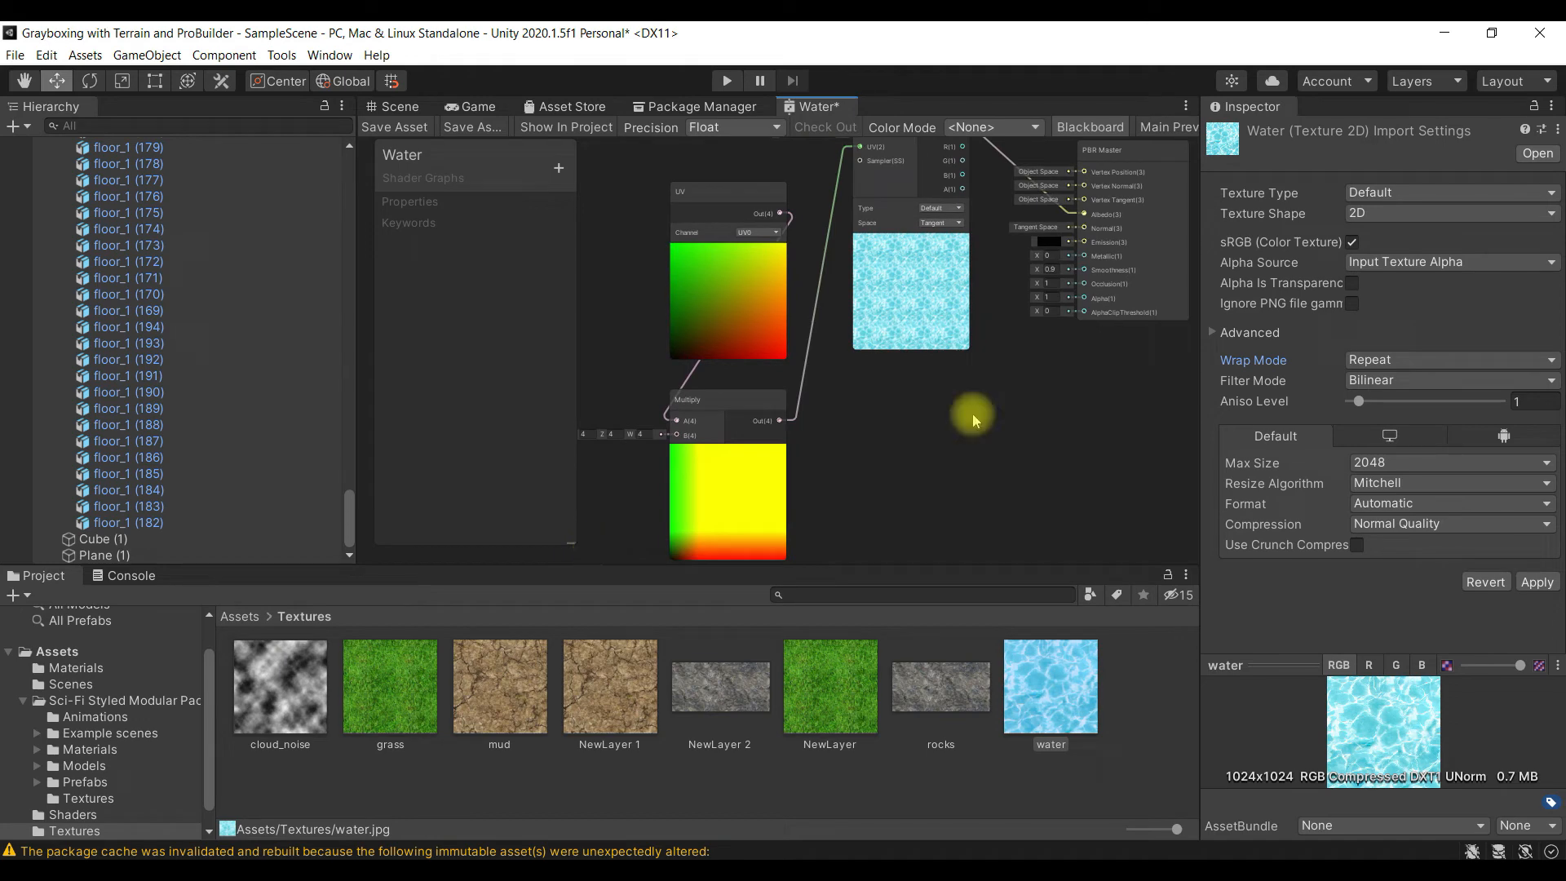
- Save the Water shader graph and return to the Scene view to check the water plane
click(403, 131)
click(392, 108)
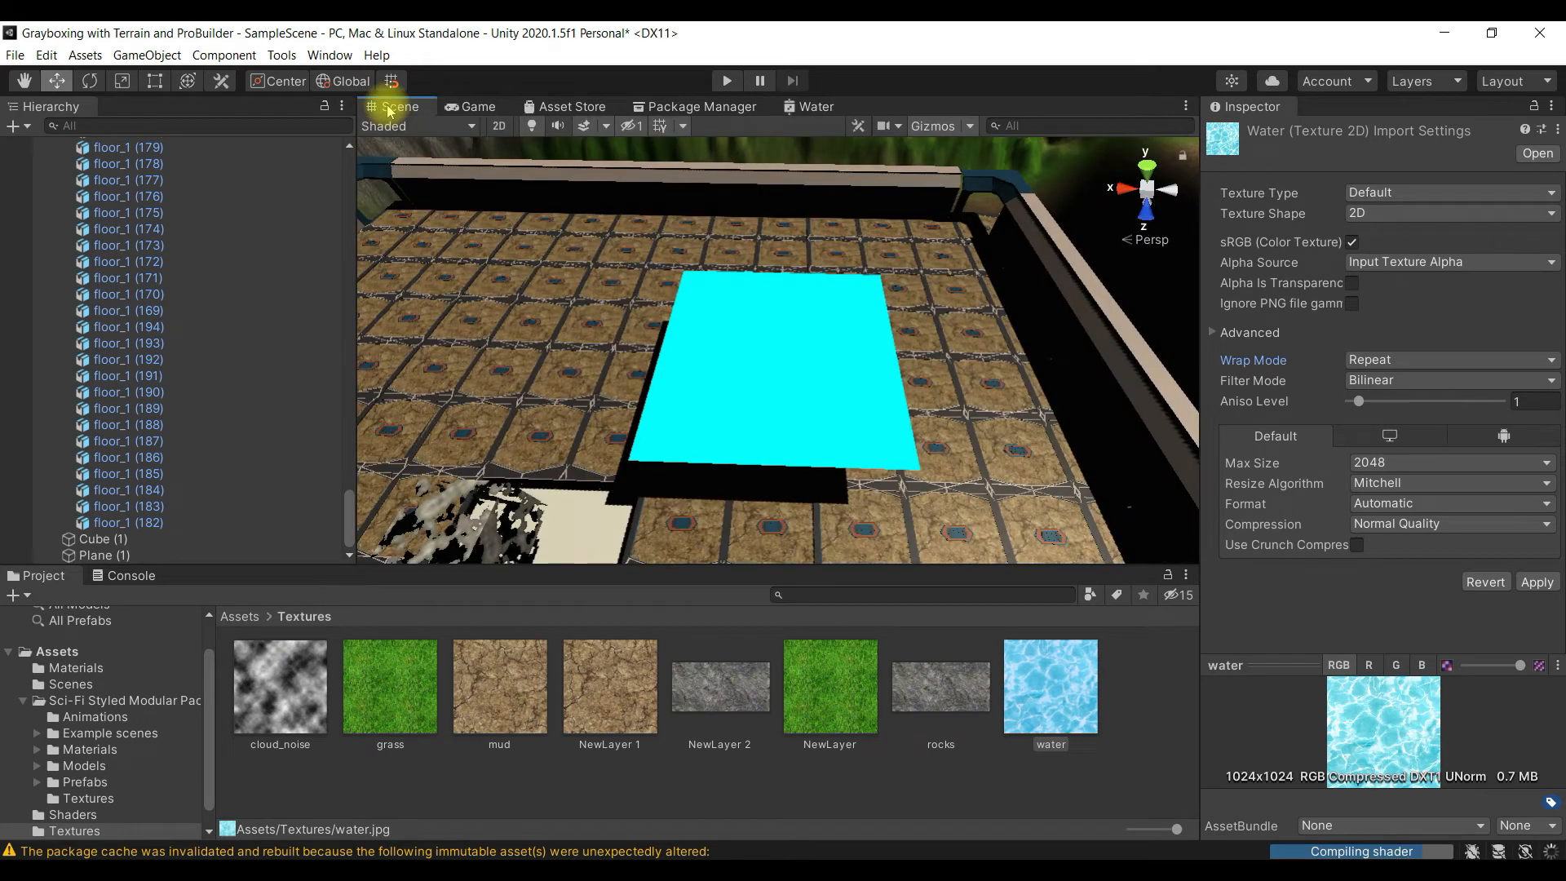
- Return to the Water graph and line up the UV and Multiply nodes in a row before the Sample Texture 2D node
scroll(837, 413, up, 3)
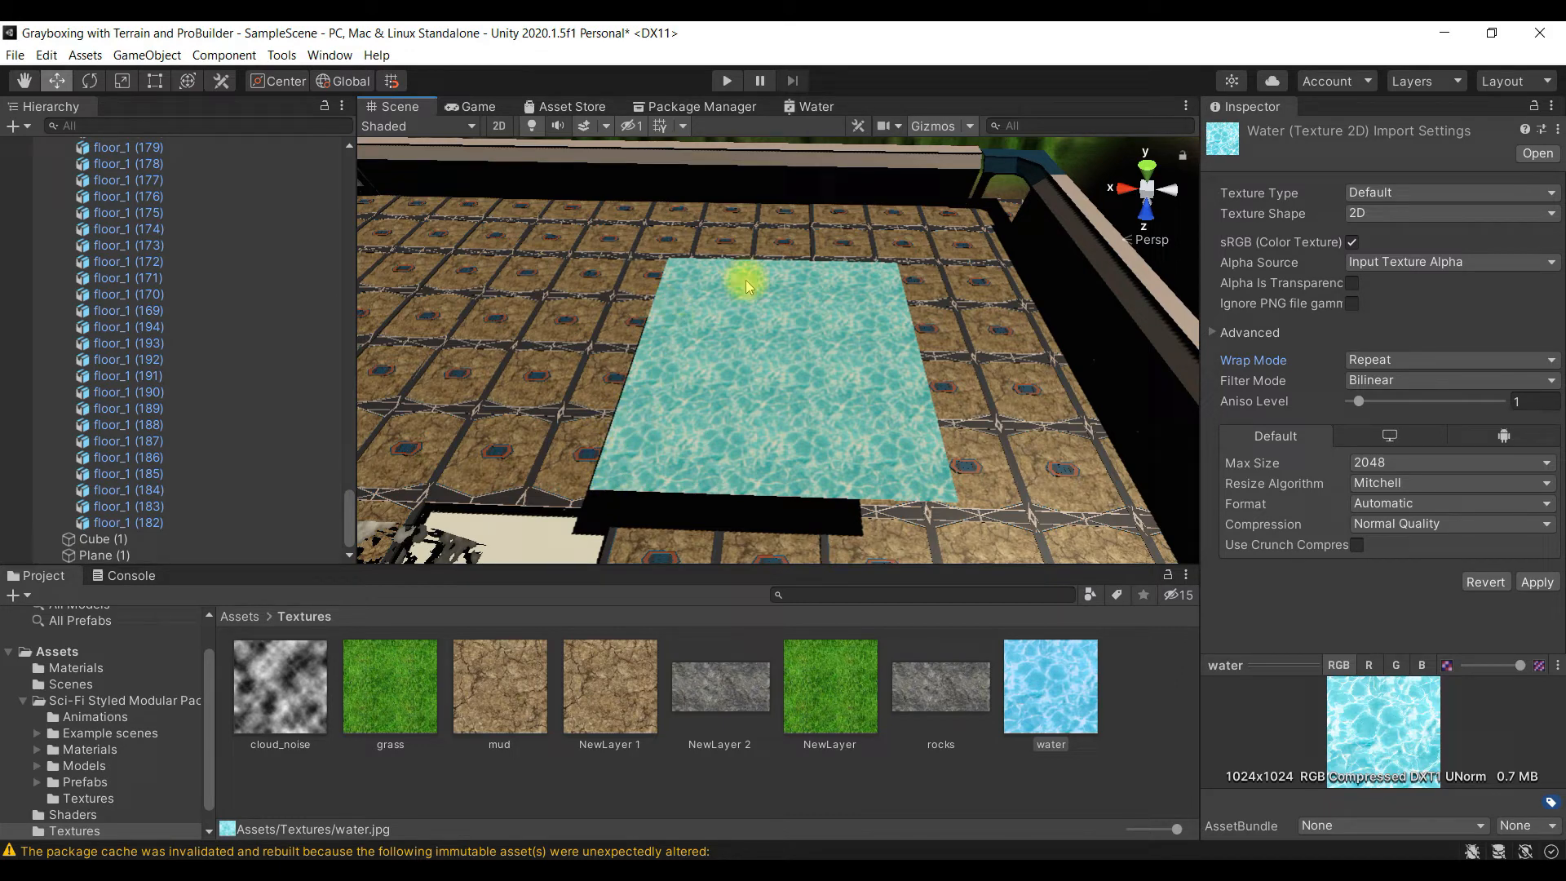
click(809, 106)
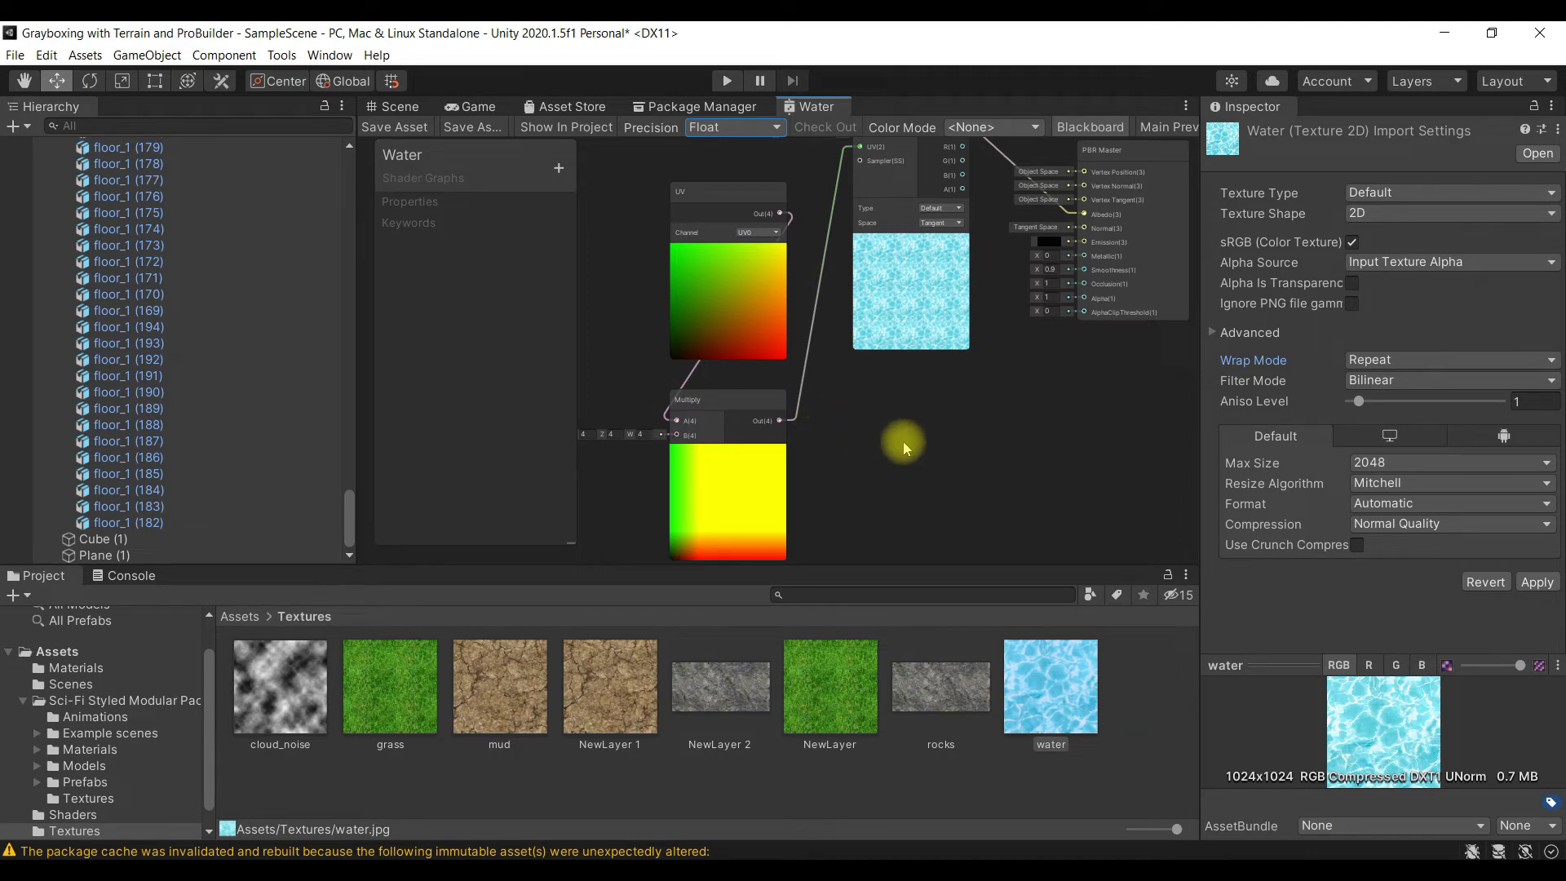
alt+drag(848, 511, 1137, 444)
drag(1012, 140, 692, 271)
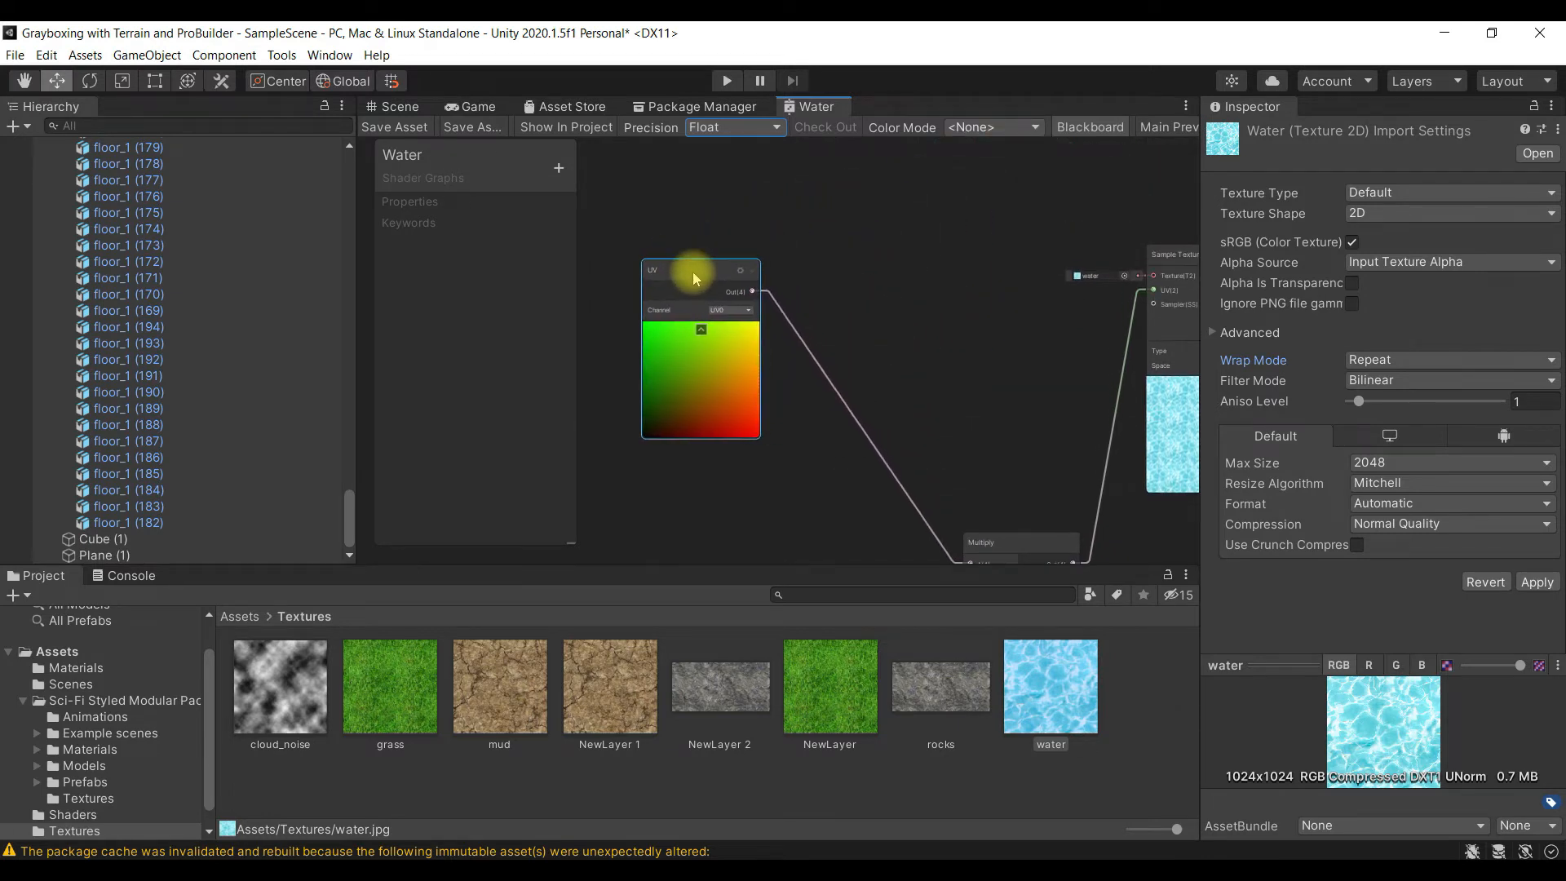
scroll(898, 444, down, 3)
scroll(897, 445, up, 2)
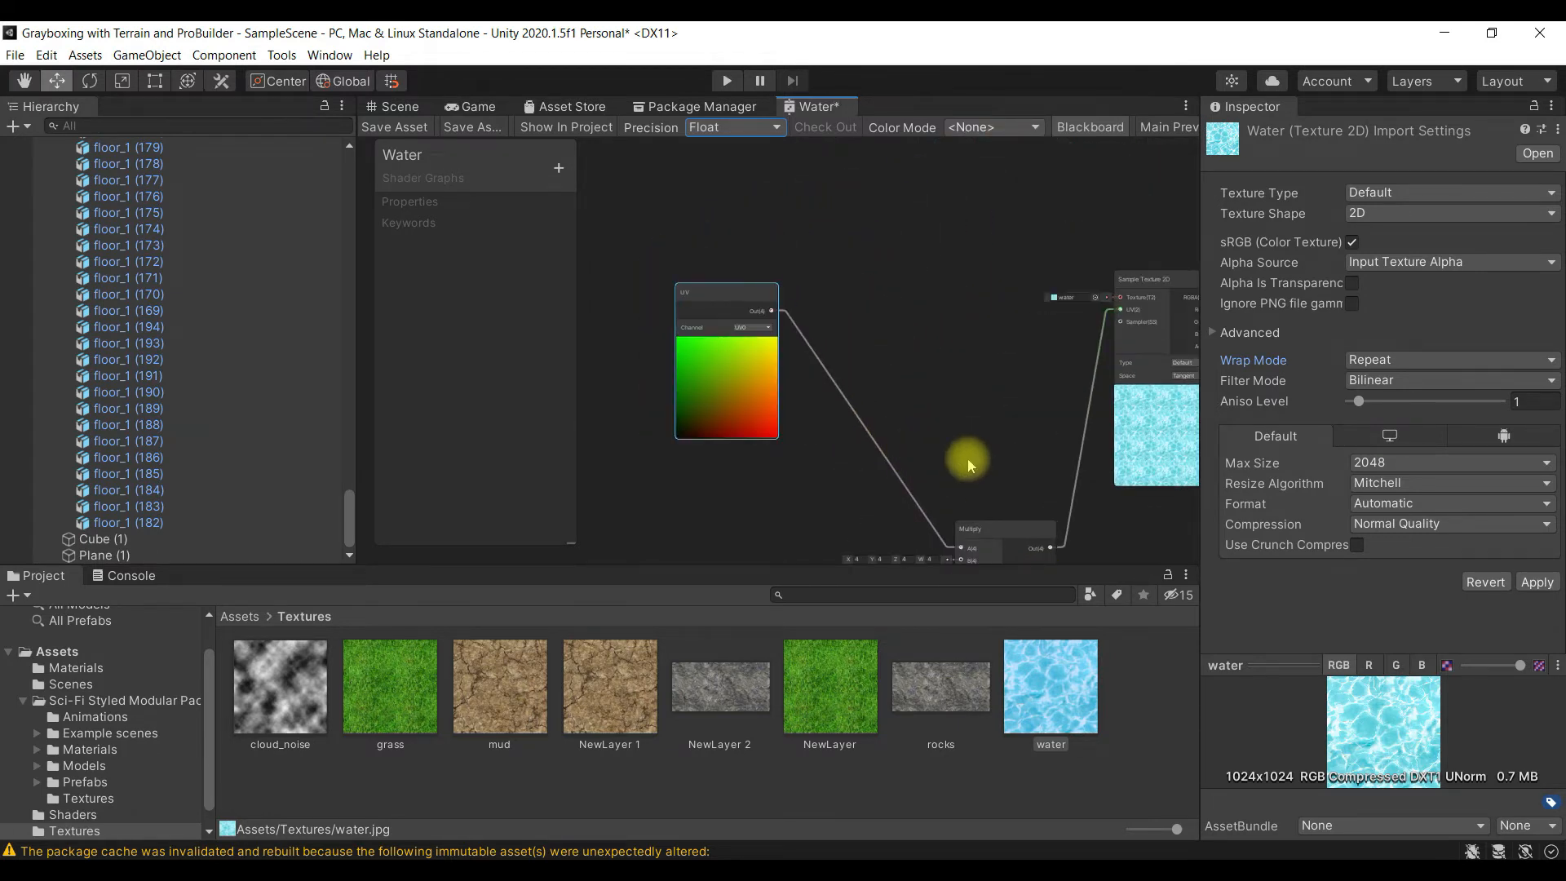
scroll(972, 457, down, 3)
drag(987, 499, 978, 369)
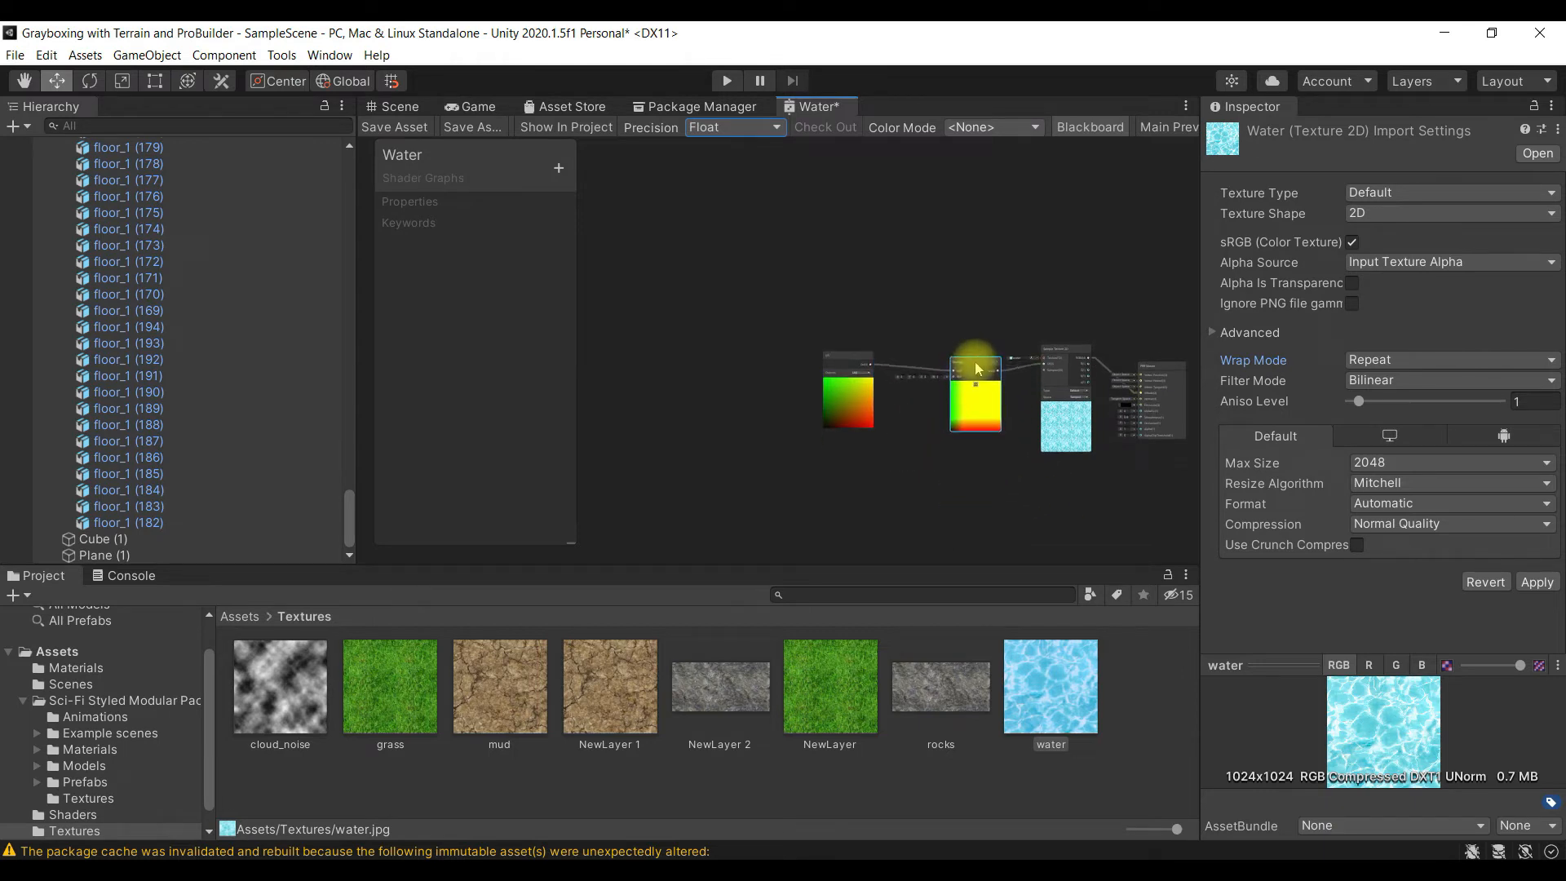
- Create an Add node below the UV node in the Water graph
scroll(1011, 465, up, 4)
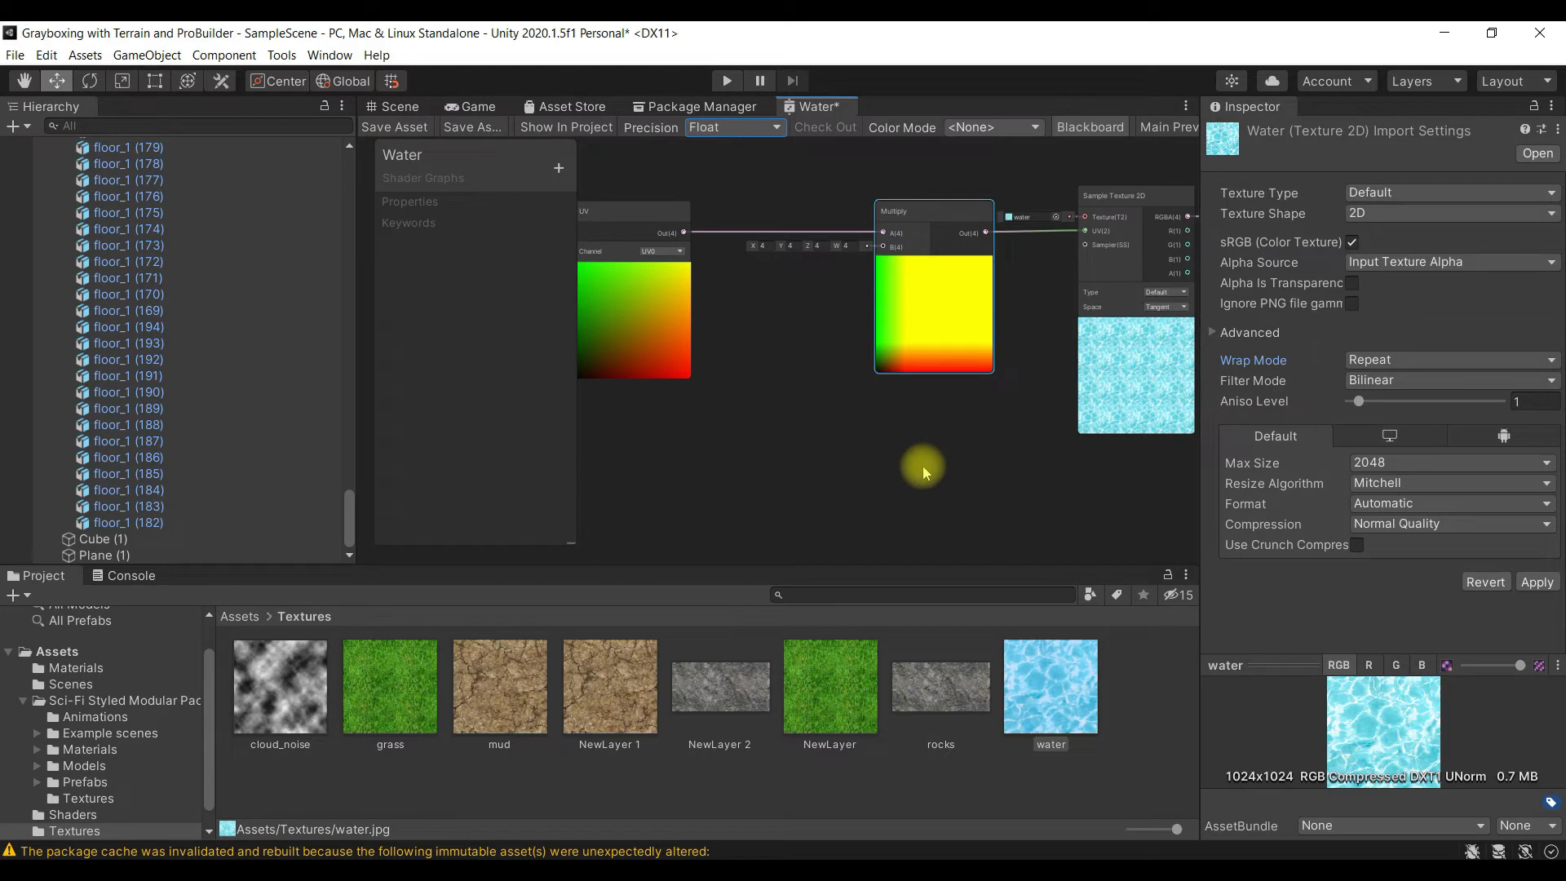
scroll(946, 481, up, 3)
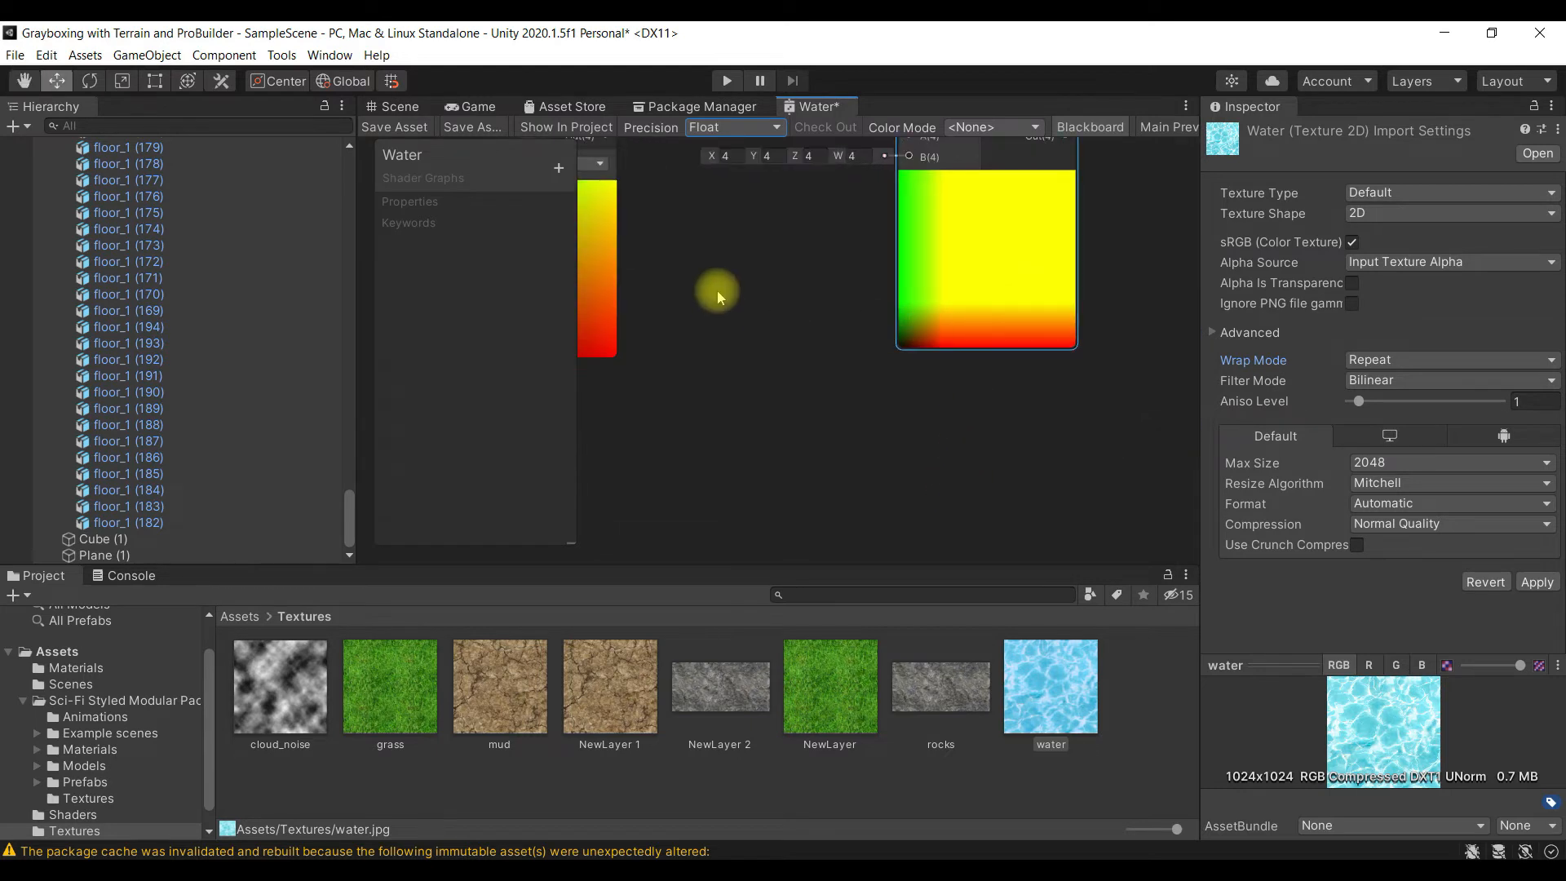
middle_drag(1104, 392, 889, 505)
middle_drag(727, 454, 919, 434)
middle_drag(898, 419, 992, 375)
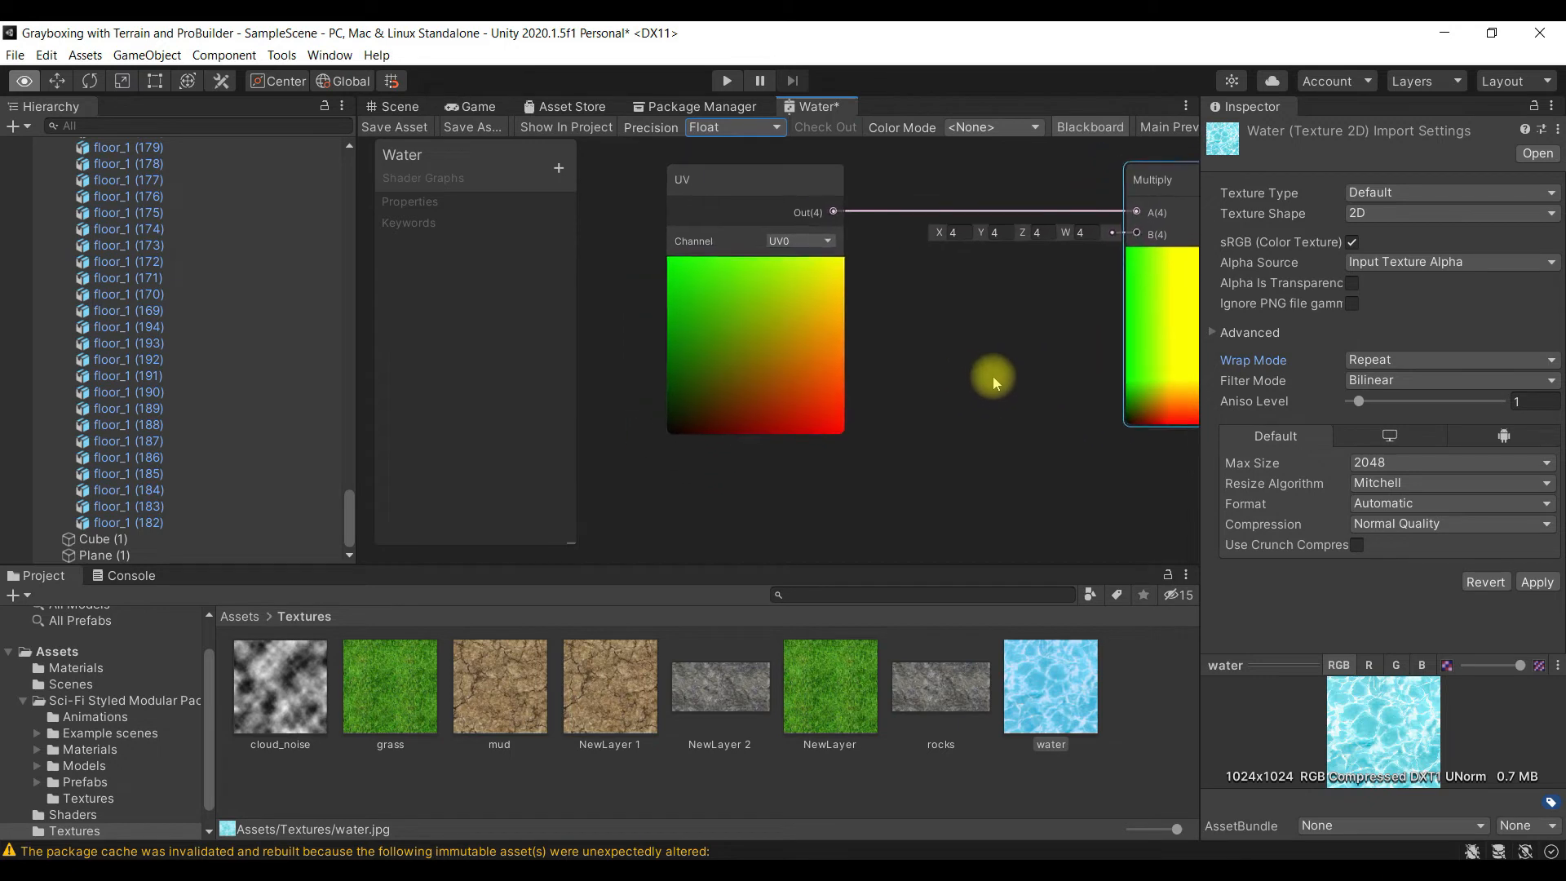
right_click(773, 477)
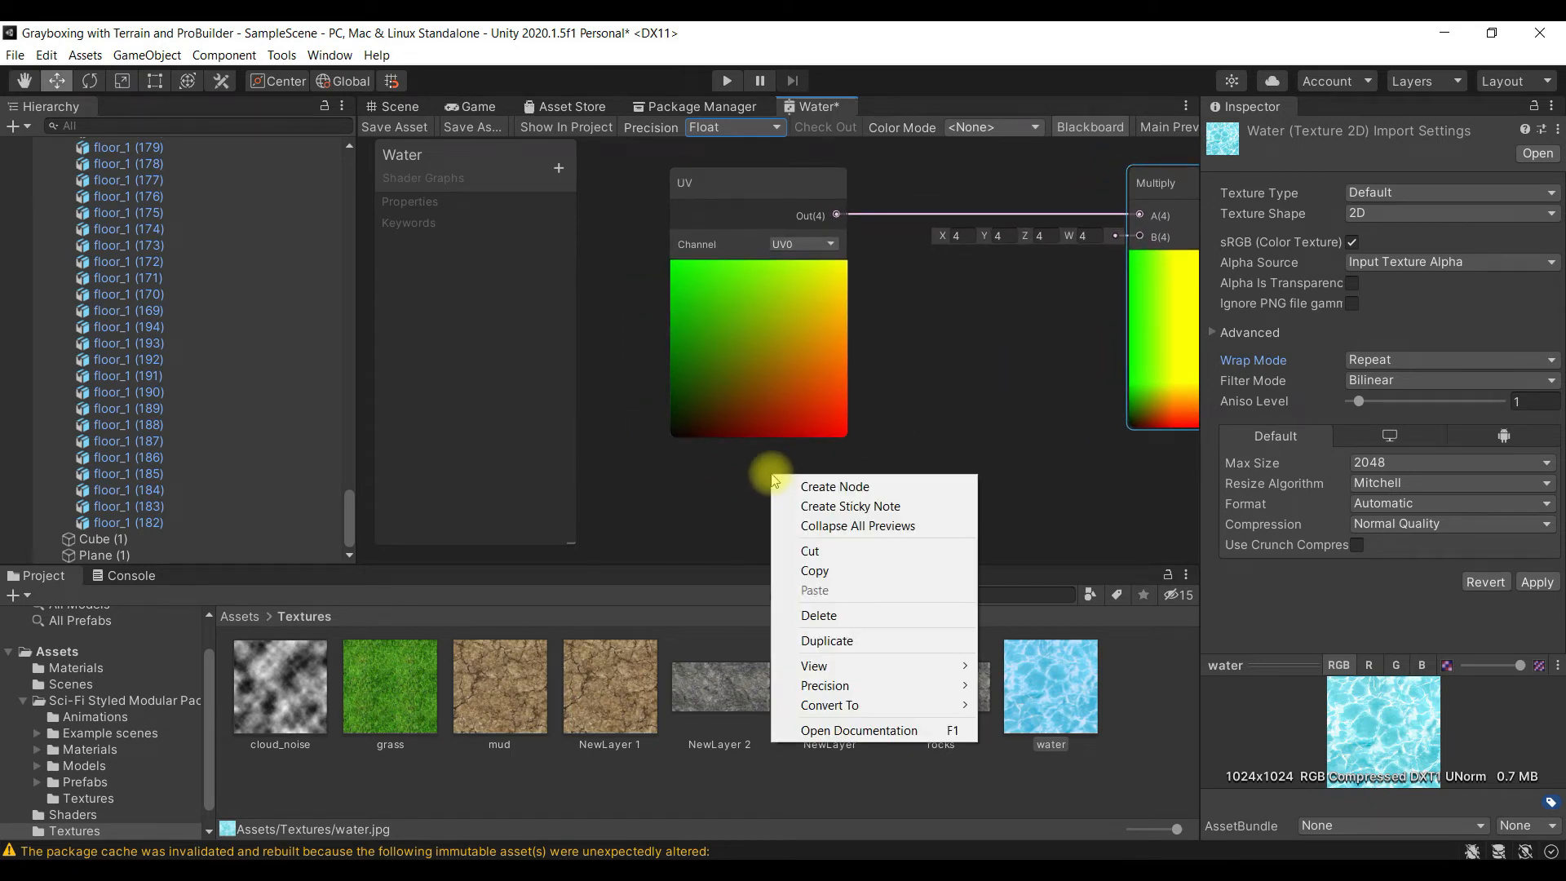
click(858, 488)
text(Add)
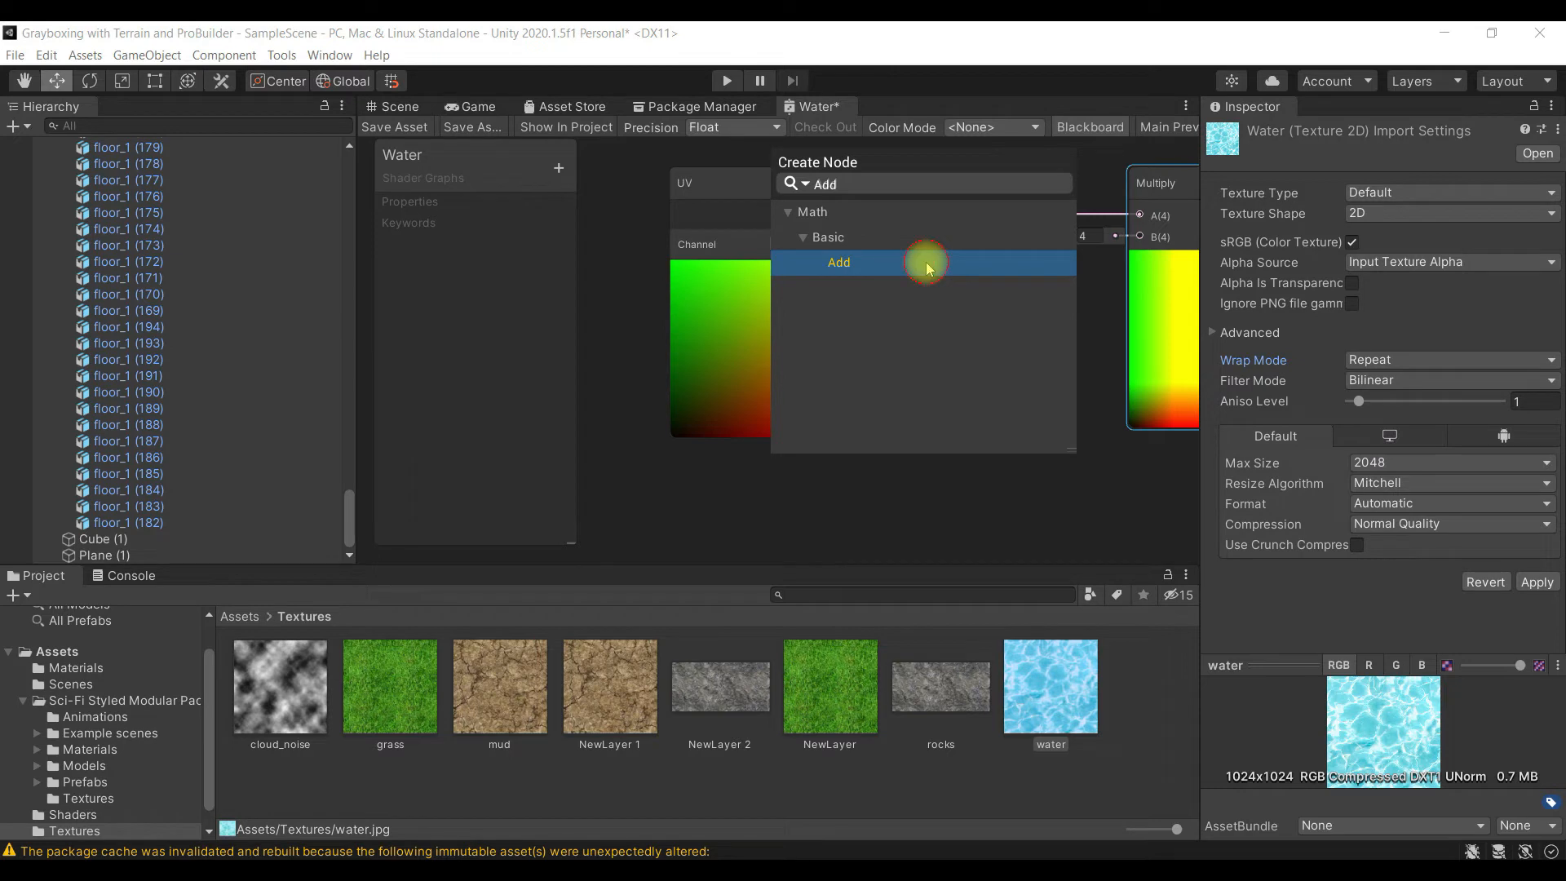
click(842, 265)
scroll(891, 384, down, 3)
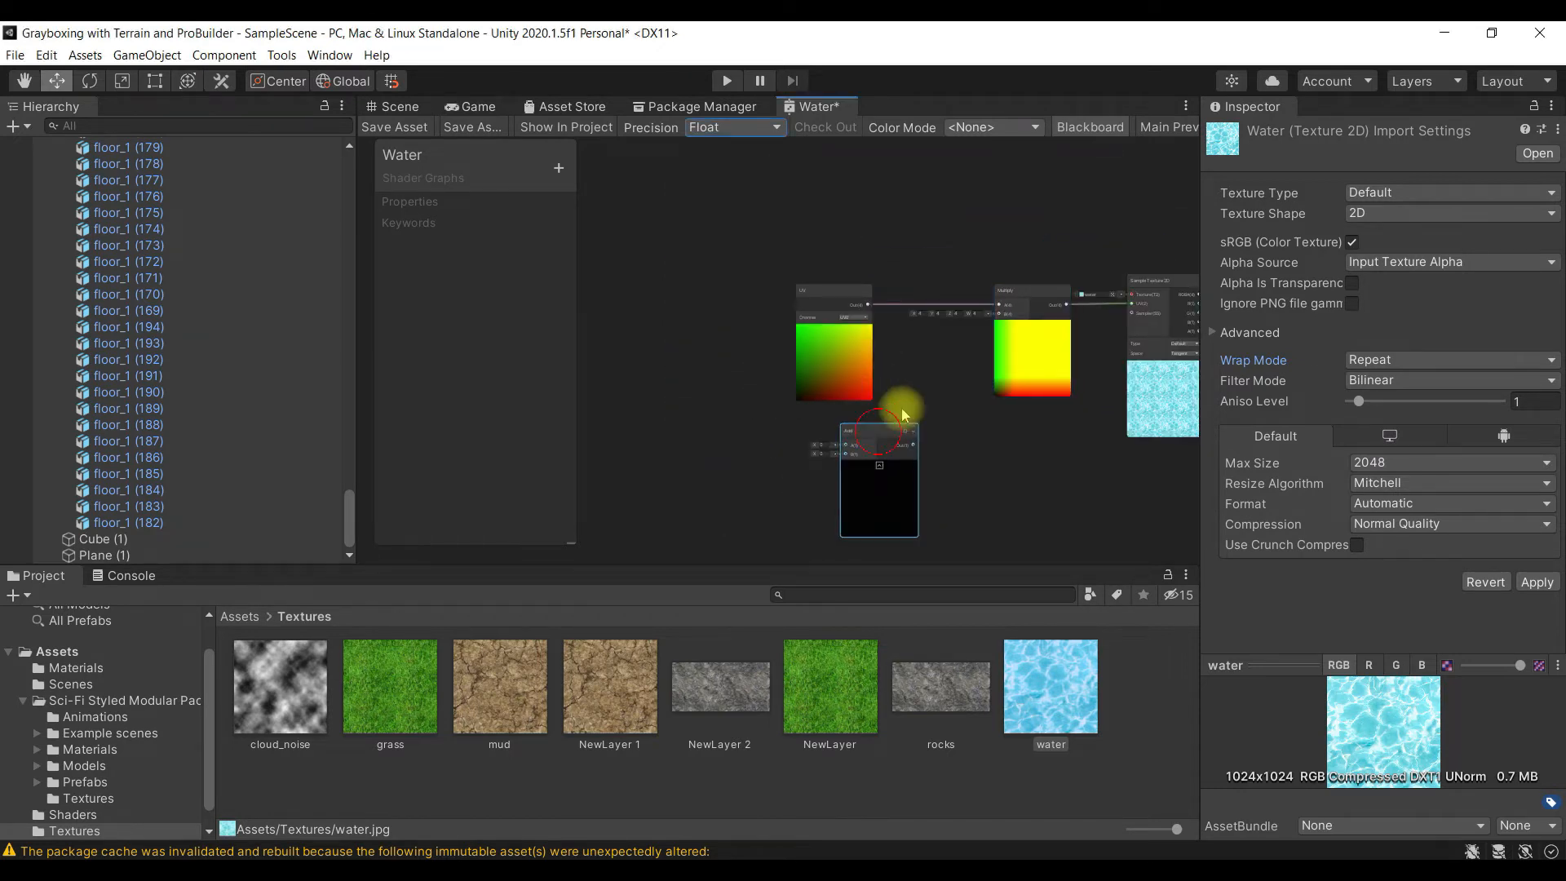
- Place the Add node directly before the Multiply node and move the UV node away from it to make room
drag(892, 430, 945, 359)
scroll(982, 412, up, 3)
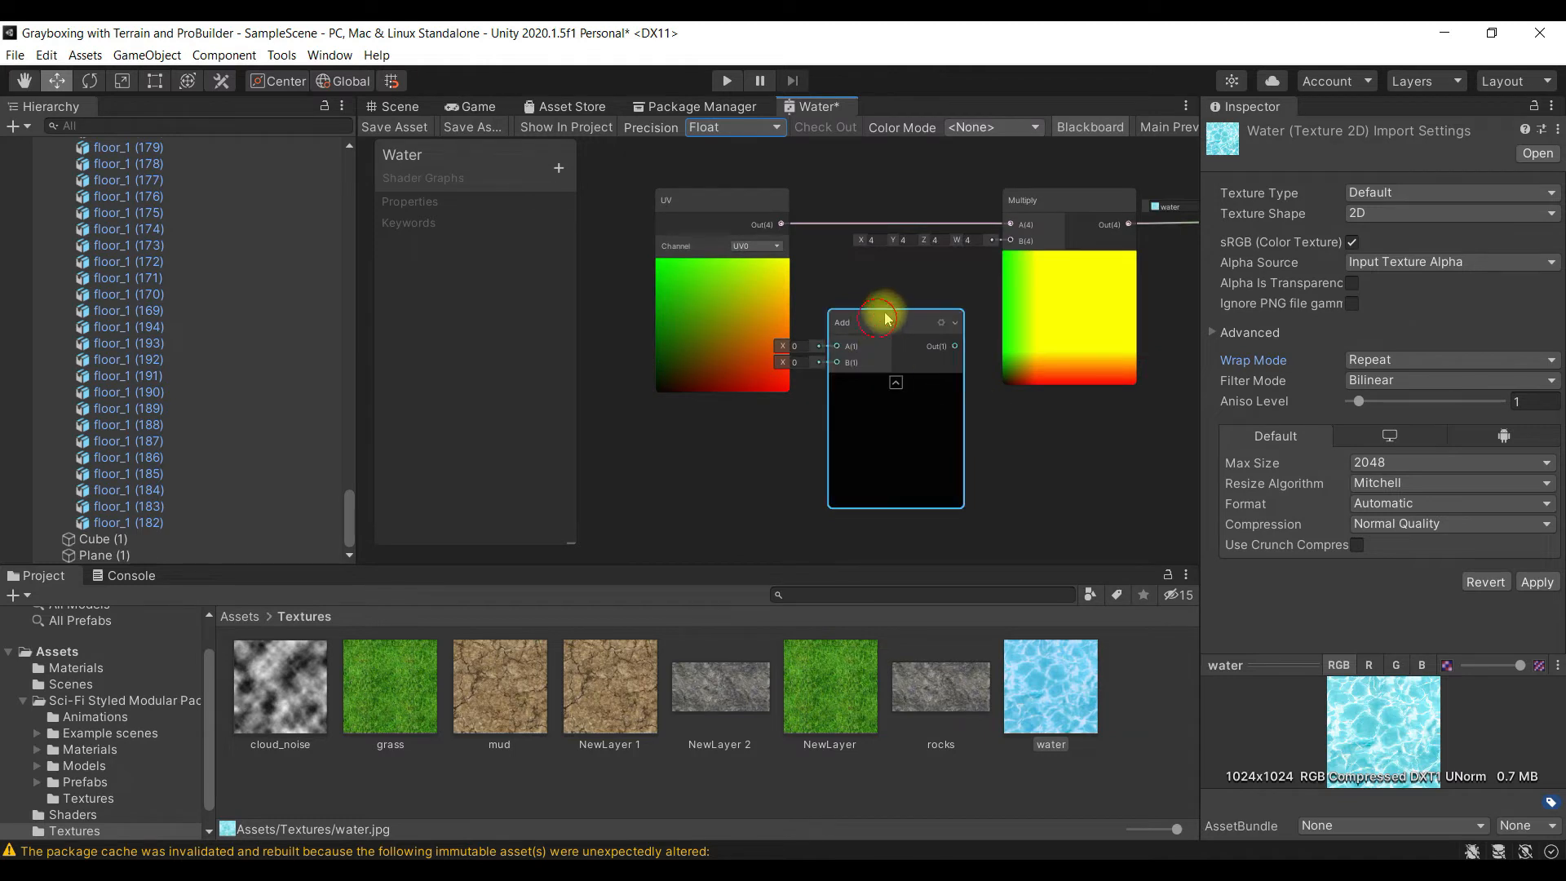
drag(885, 313, 898, 293)
drag(729, 196, 665, 224)
scroll(1016, 341, down, 5)
scroll(963, 432, up, 5)
drag(942, 456, 916, 363)
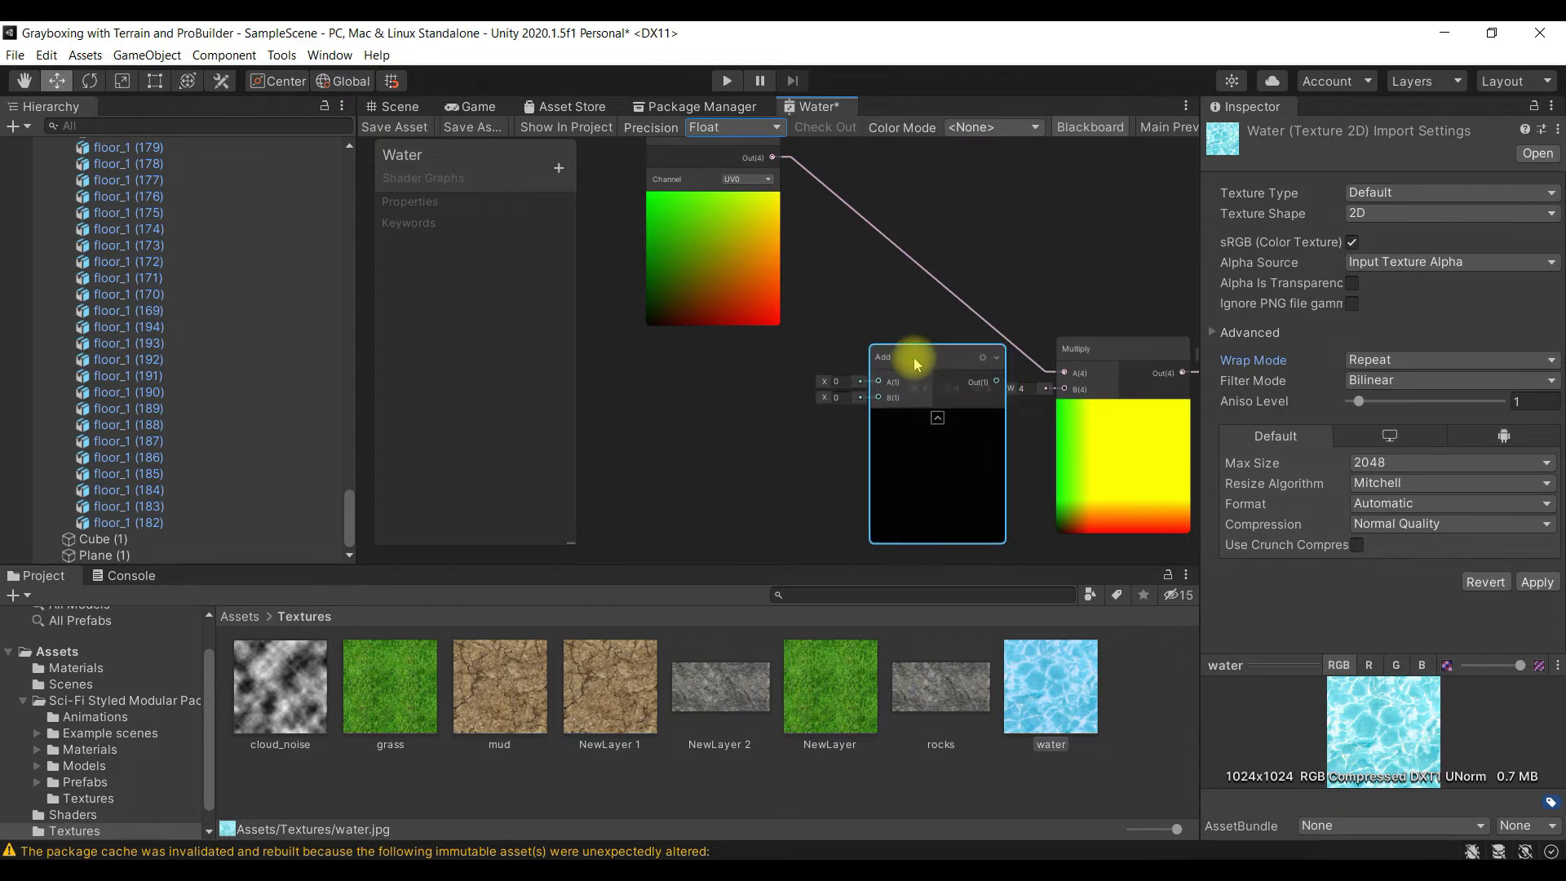
- Create a Time node and place it below the UV node, ahead of the Add node
right_click(675, 389)
click(724, 398)
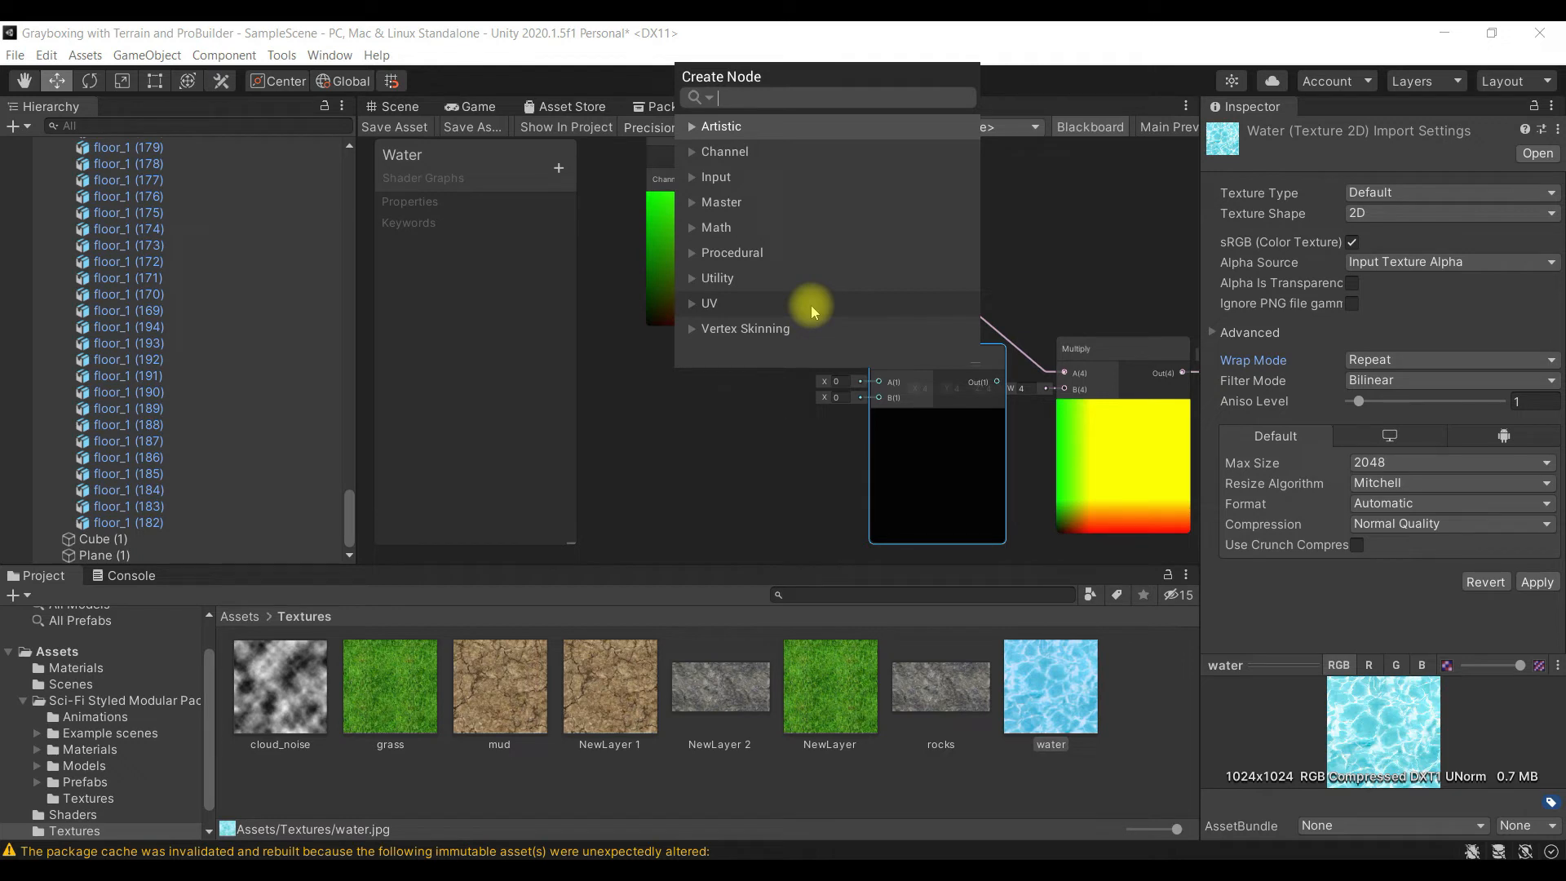
text(time)
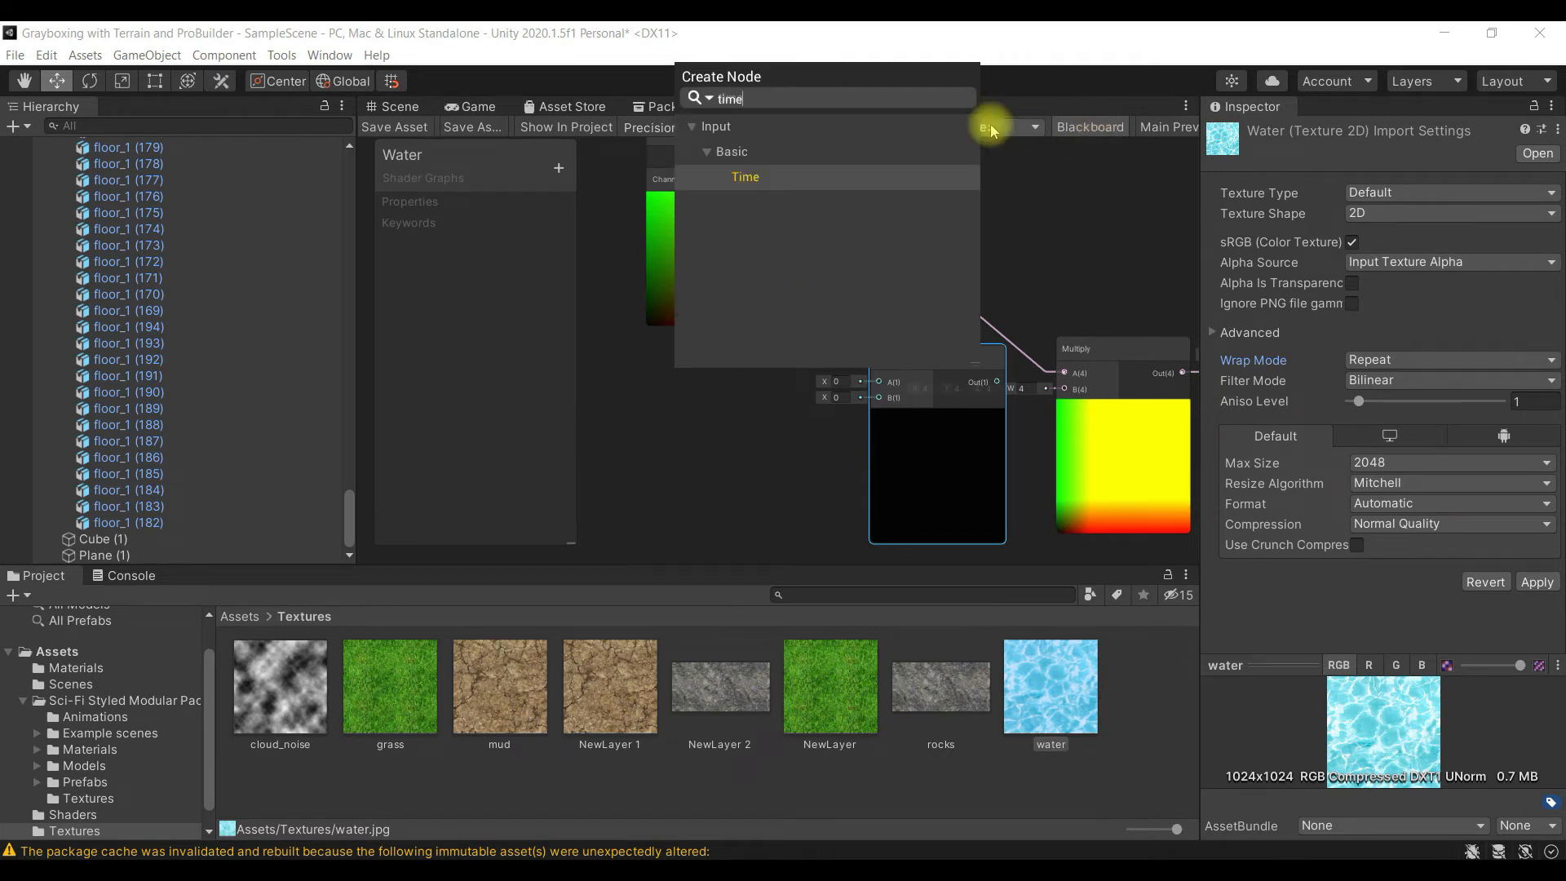
click(840, 177)
scroll(694, 442, up, 1)
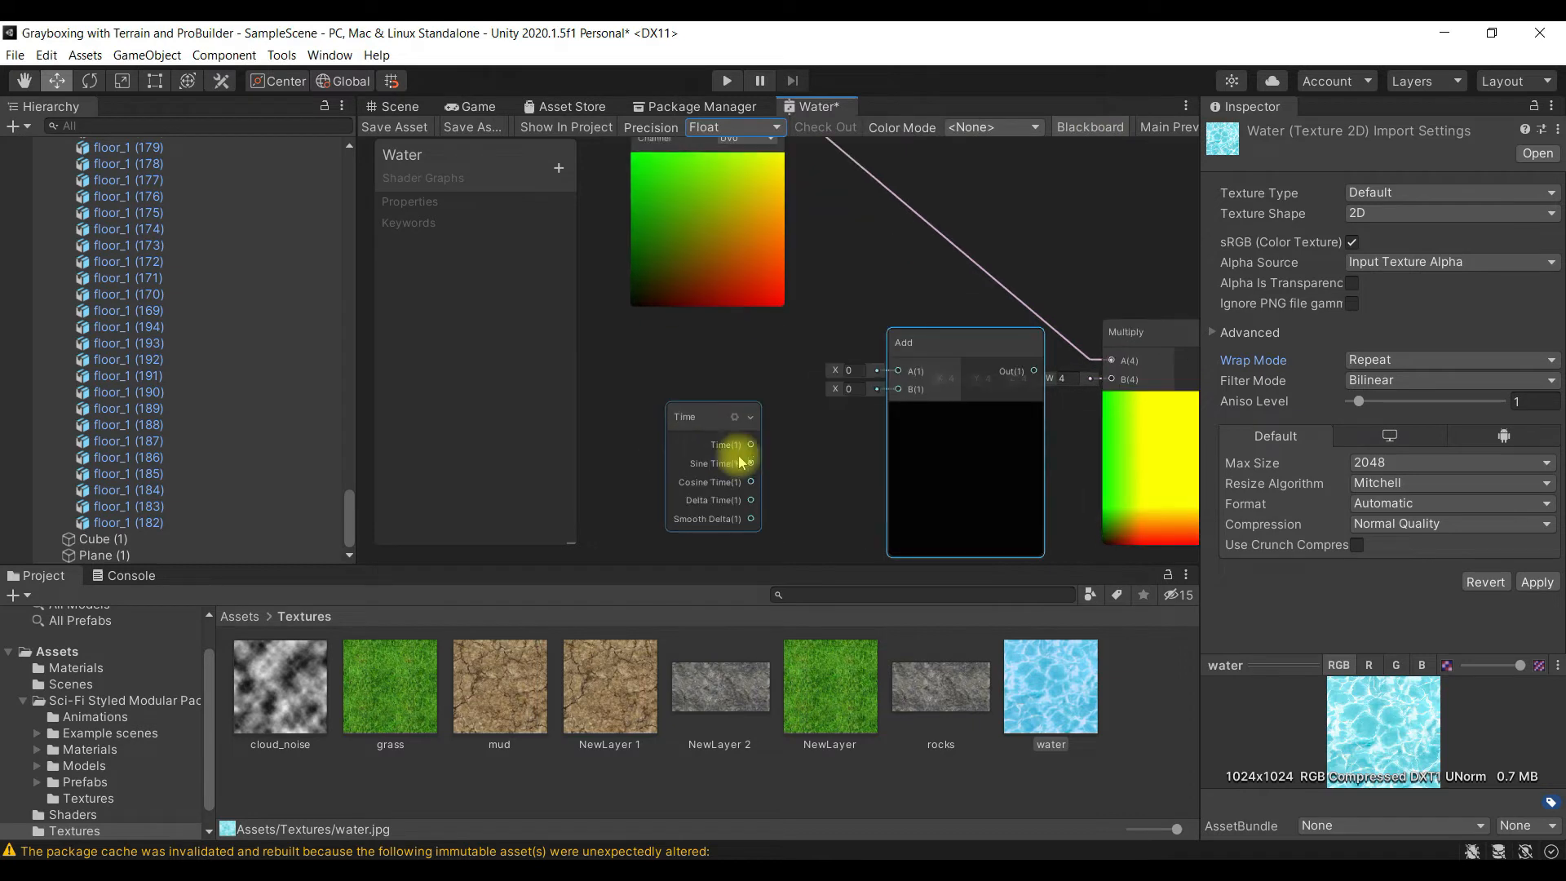
drag(700, 423, 675, 387)
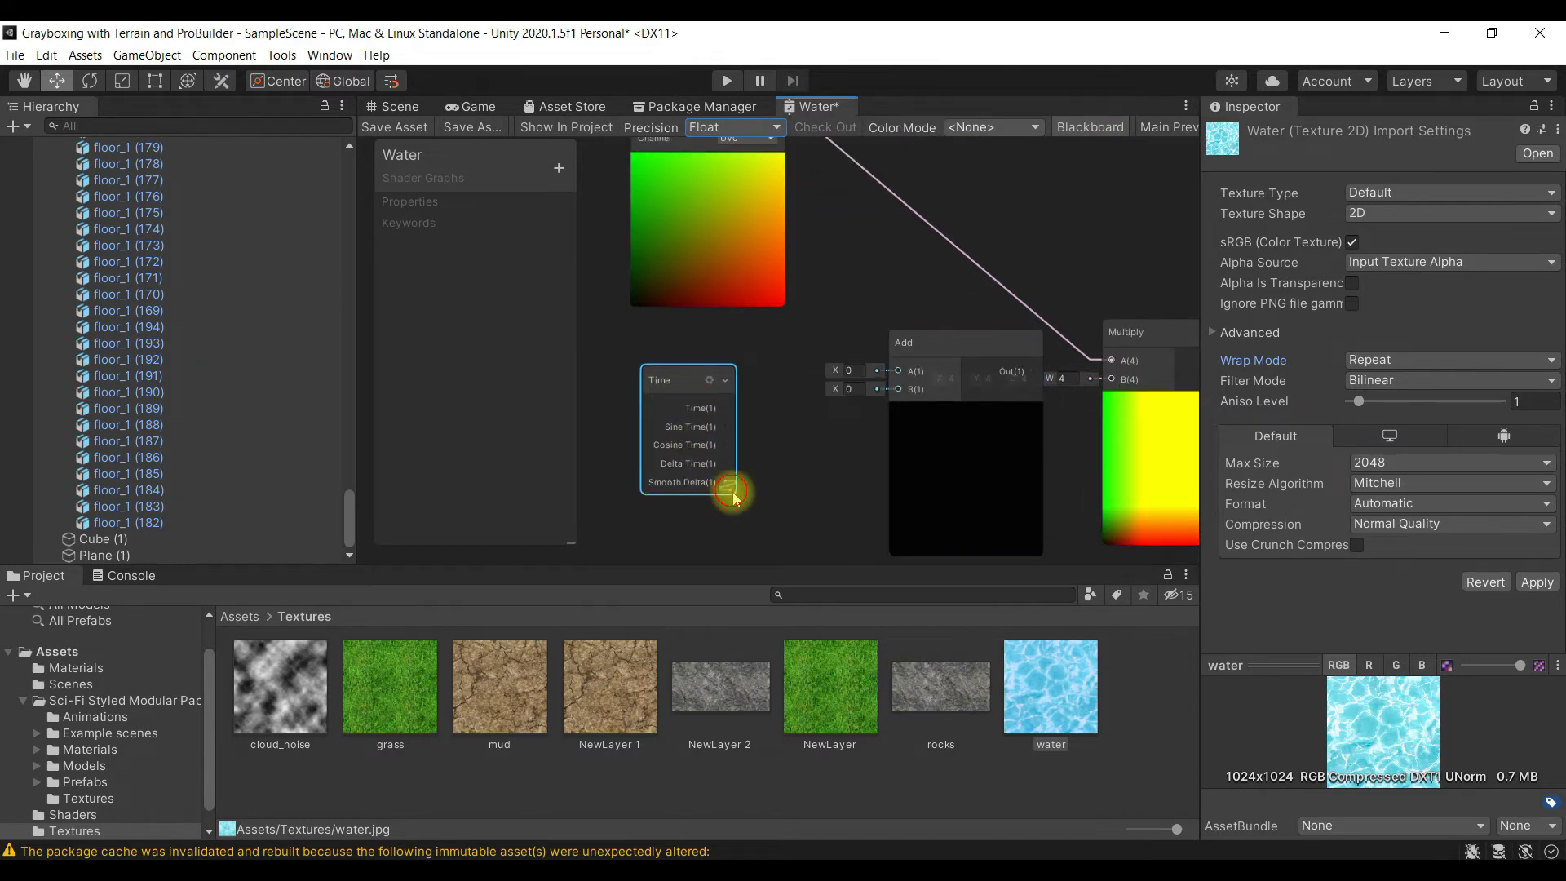
key(space)
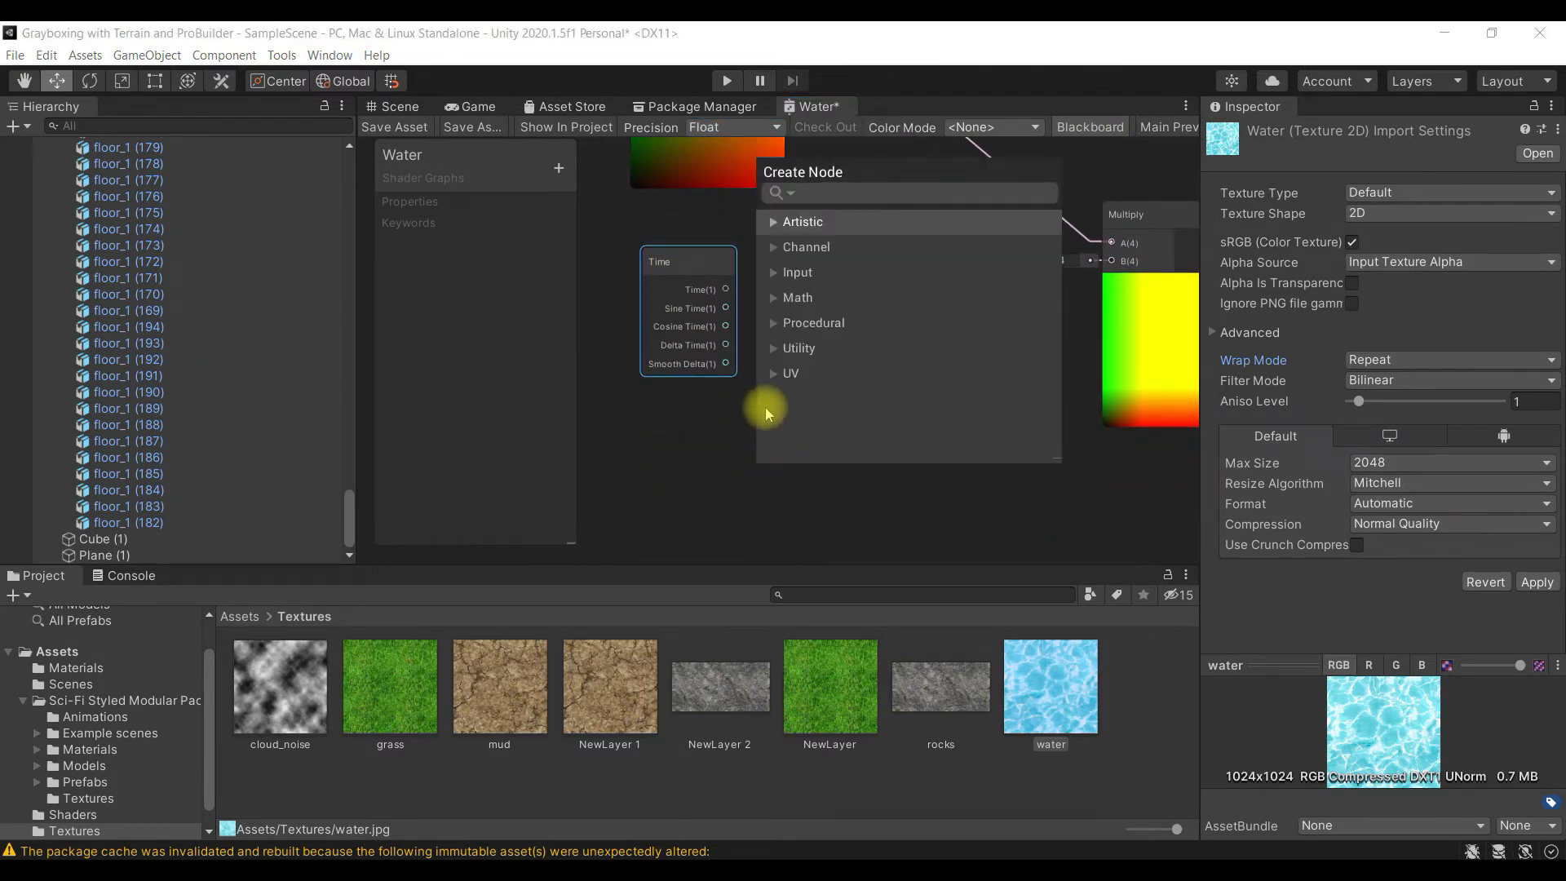
click(730, 424)
scroll(752, 404, up, 1)
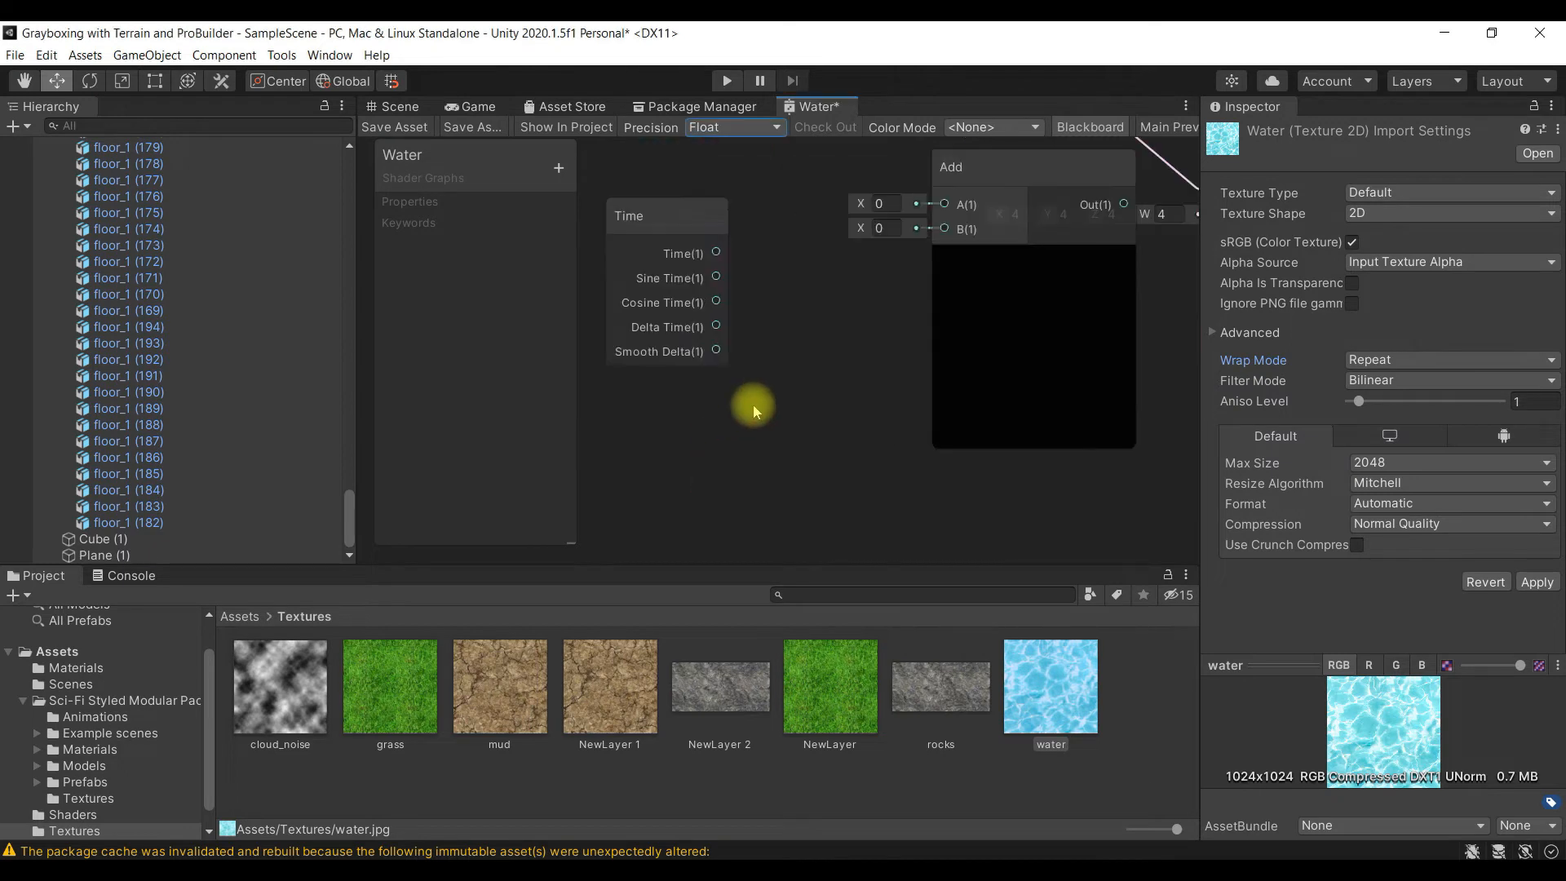
drag(812, 349, 817, 419)
key(space)
click(789, 367)
- Connect the Time node's Time output to the Add node's B input and the UV node's output to its A input
alt+drag(832, 367, 858, 496)
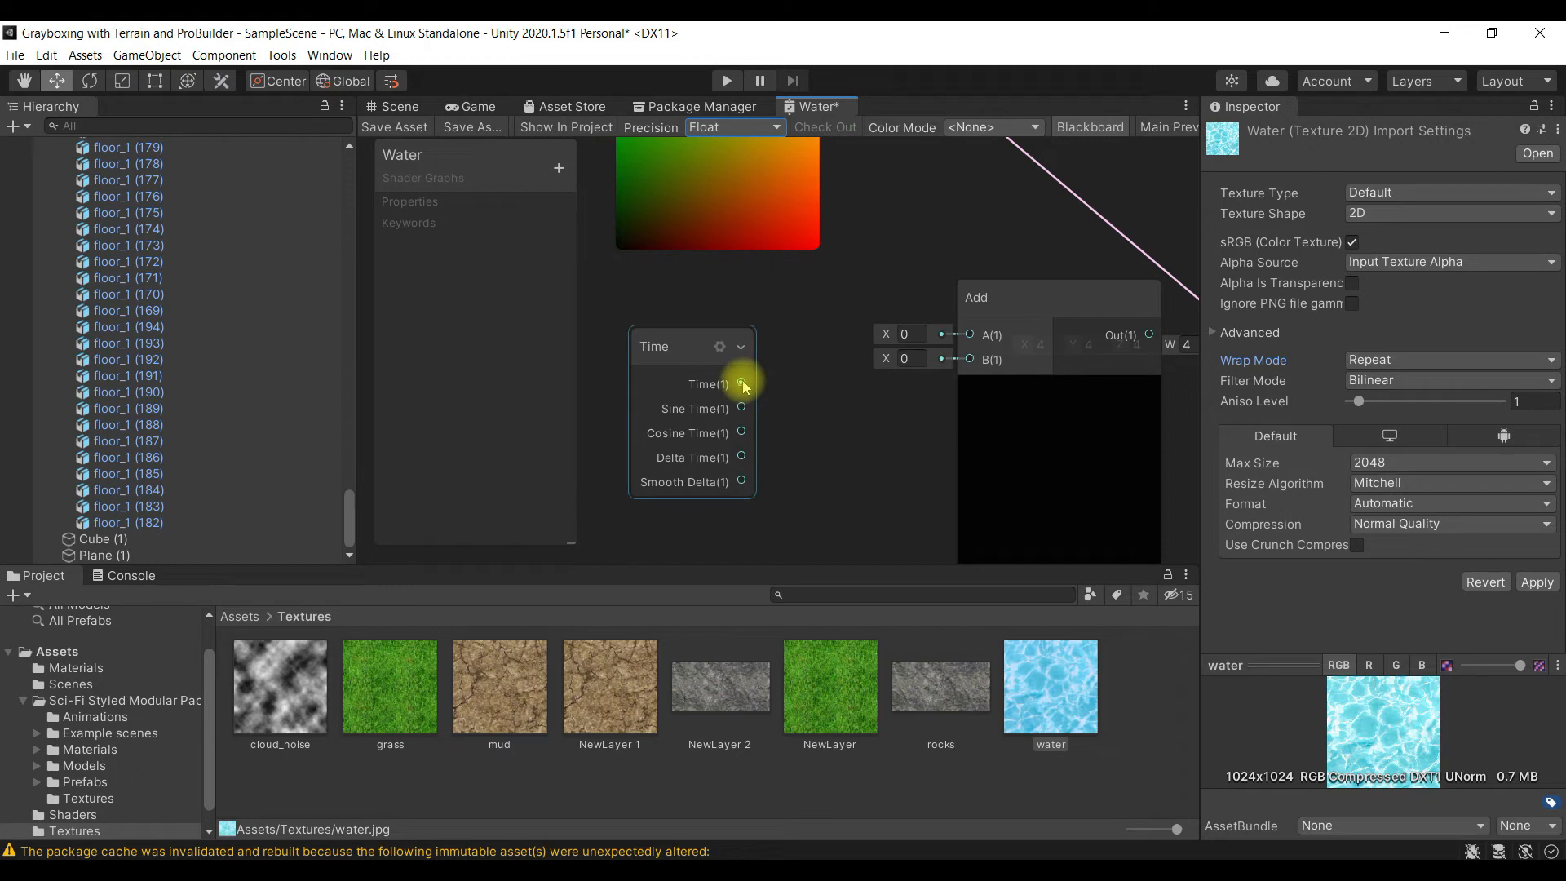
drag(742, 384, 970, 364)
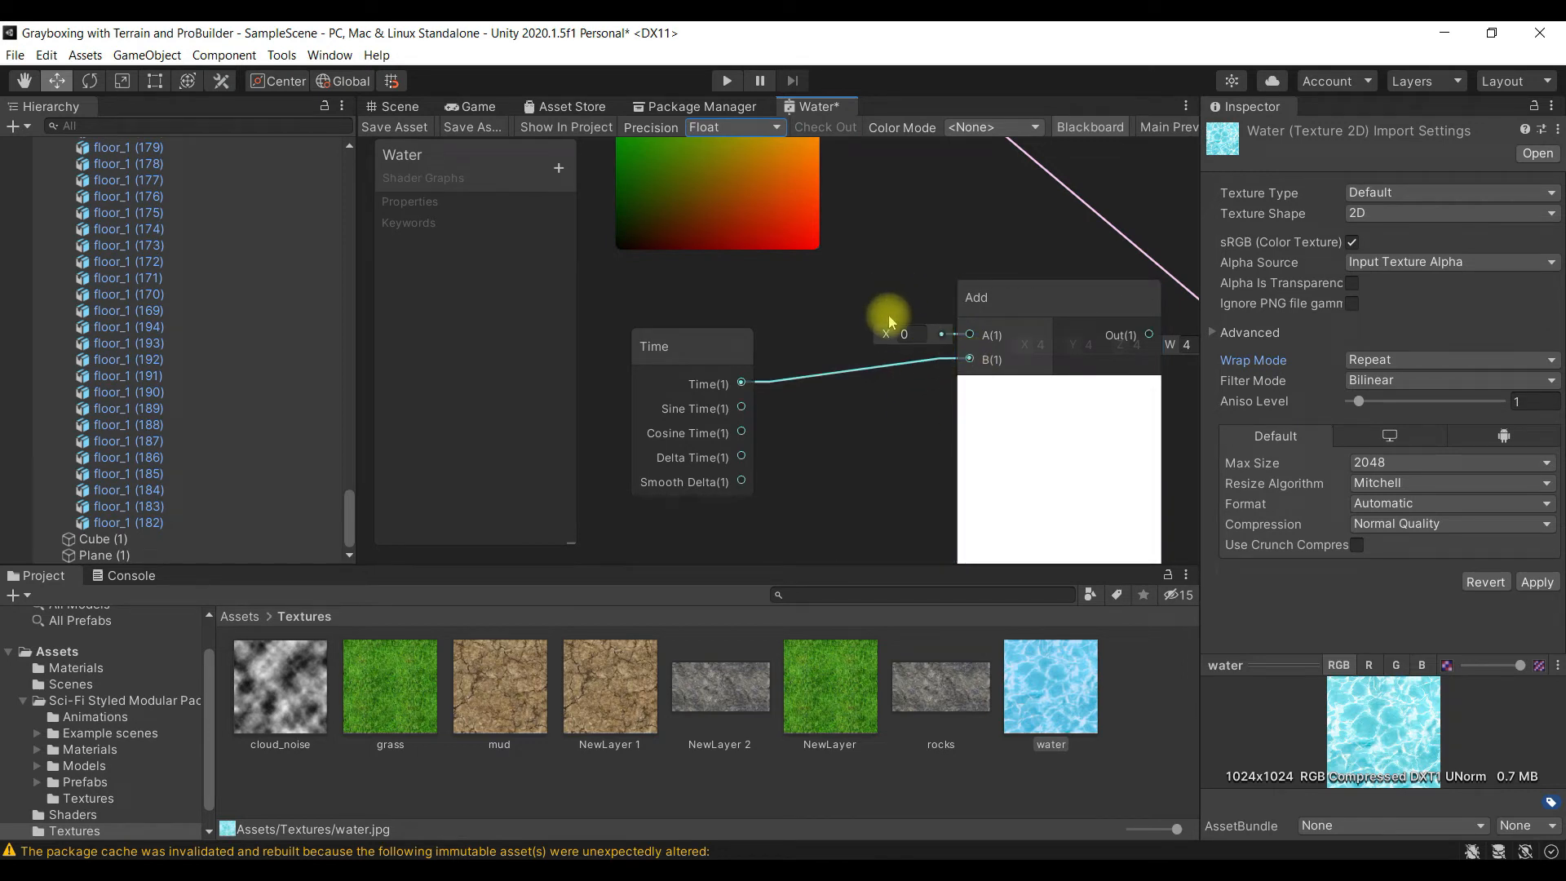
alt+drag(900, 280, 863, 487)
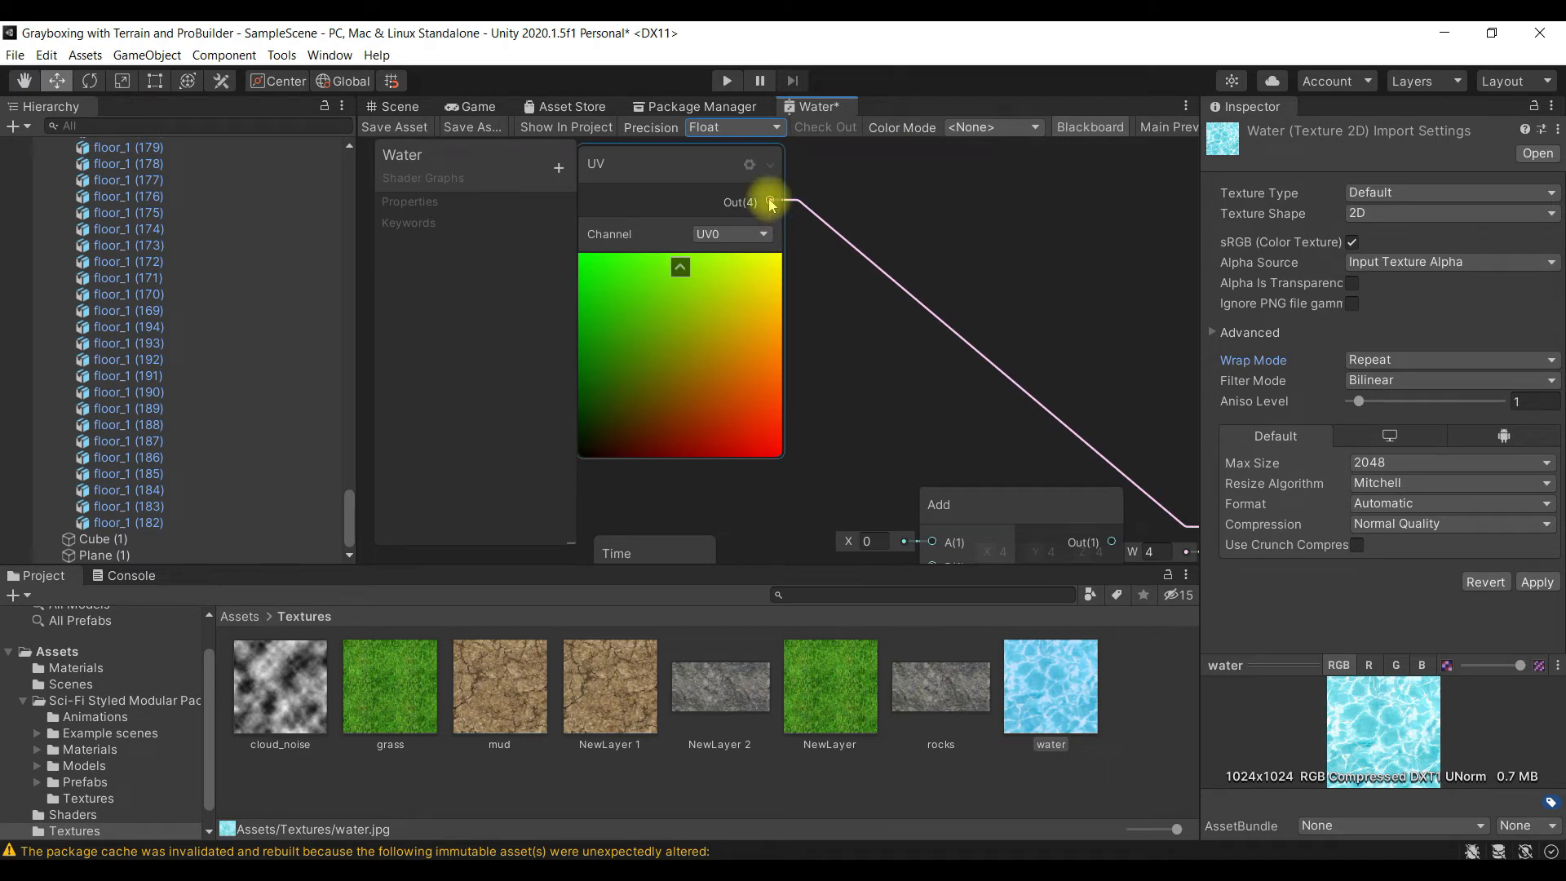
drag(778, 213, 932, 367)
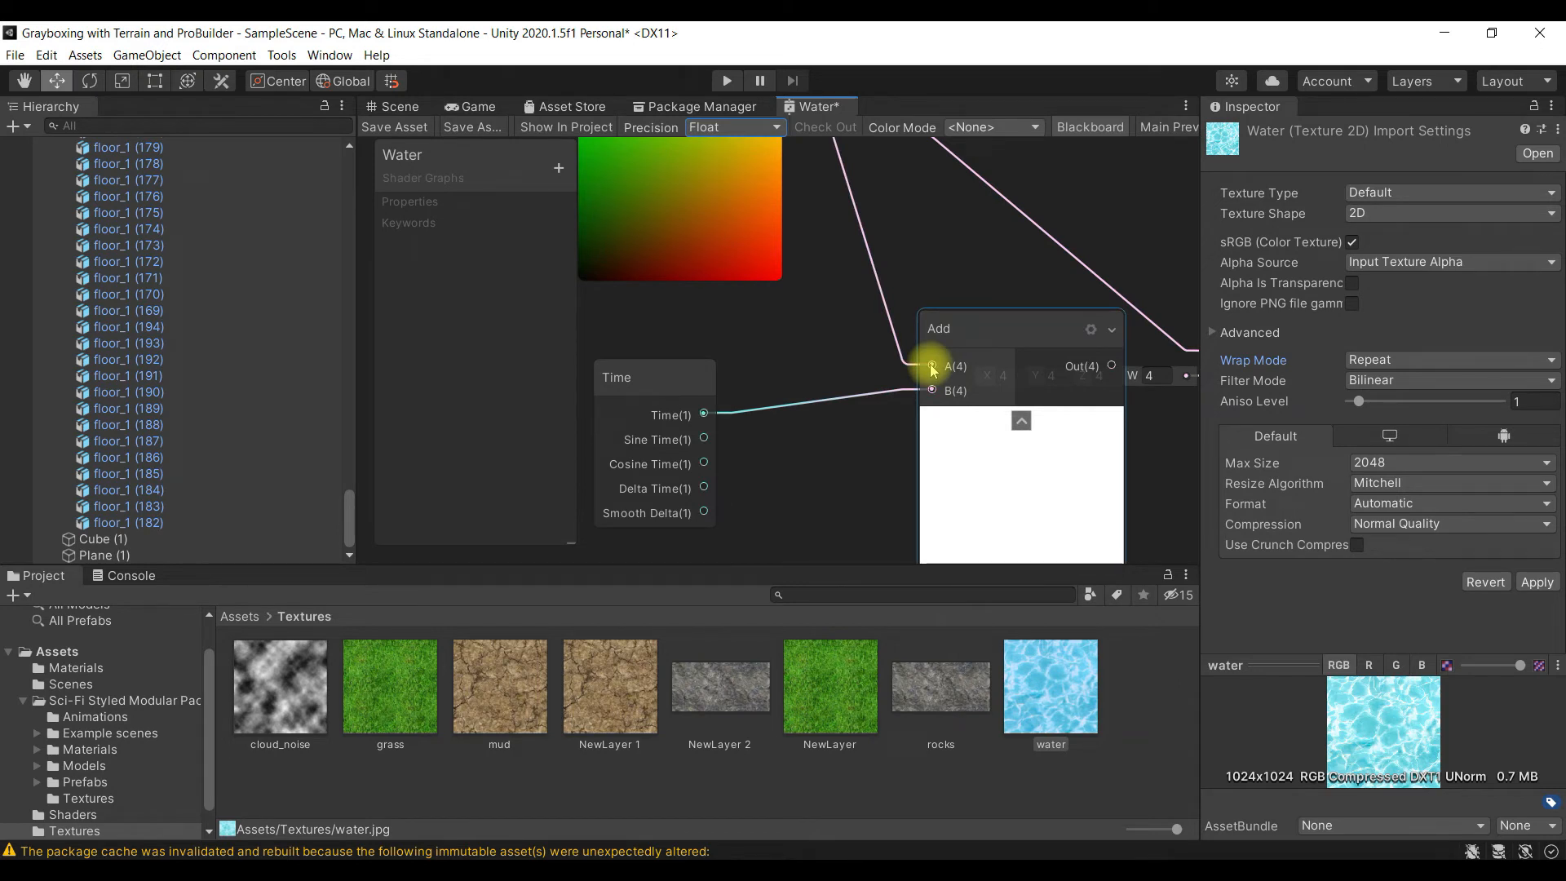
- Connect the Add node's output to the Multiply node's A input, replacing the direct connection from the UV node
alt+drag(950, 286, 805, 238)
alt+drag(1026, 439, 1009, 566)
alt+drag(981, 302, 1041, 375)
drag(669, 179, 1074, 387)
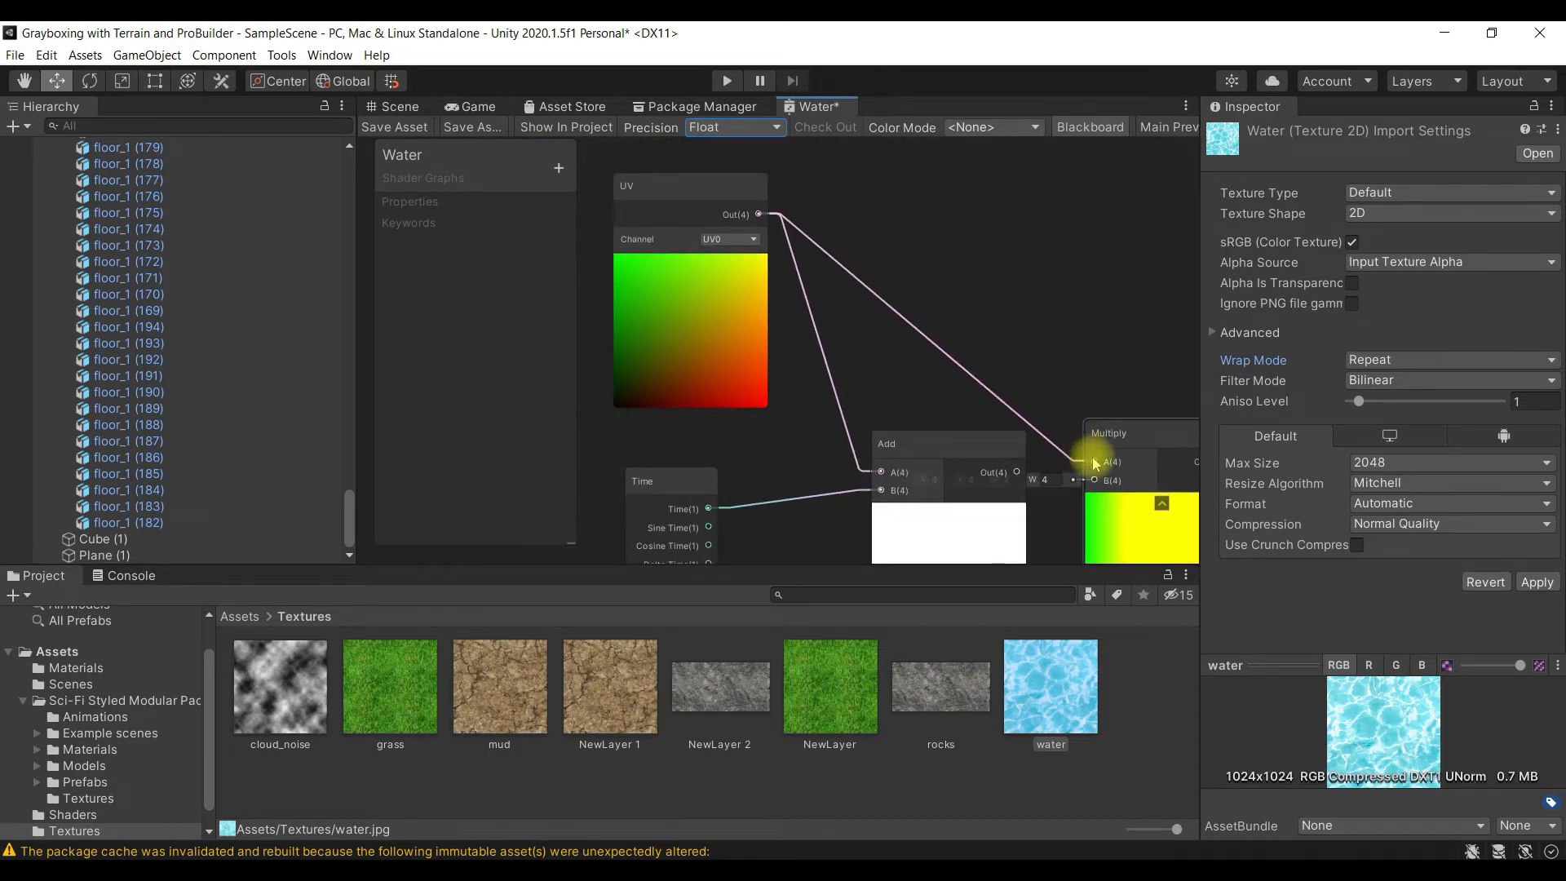
middle_drag(1096, 465, 1006, 376)
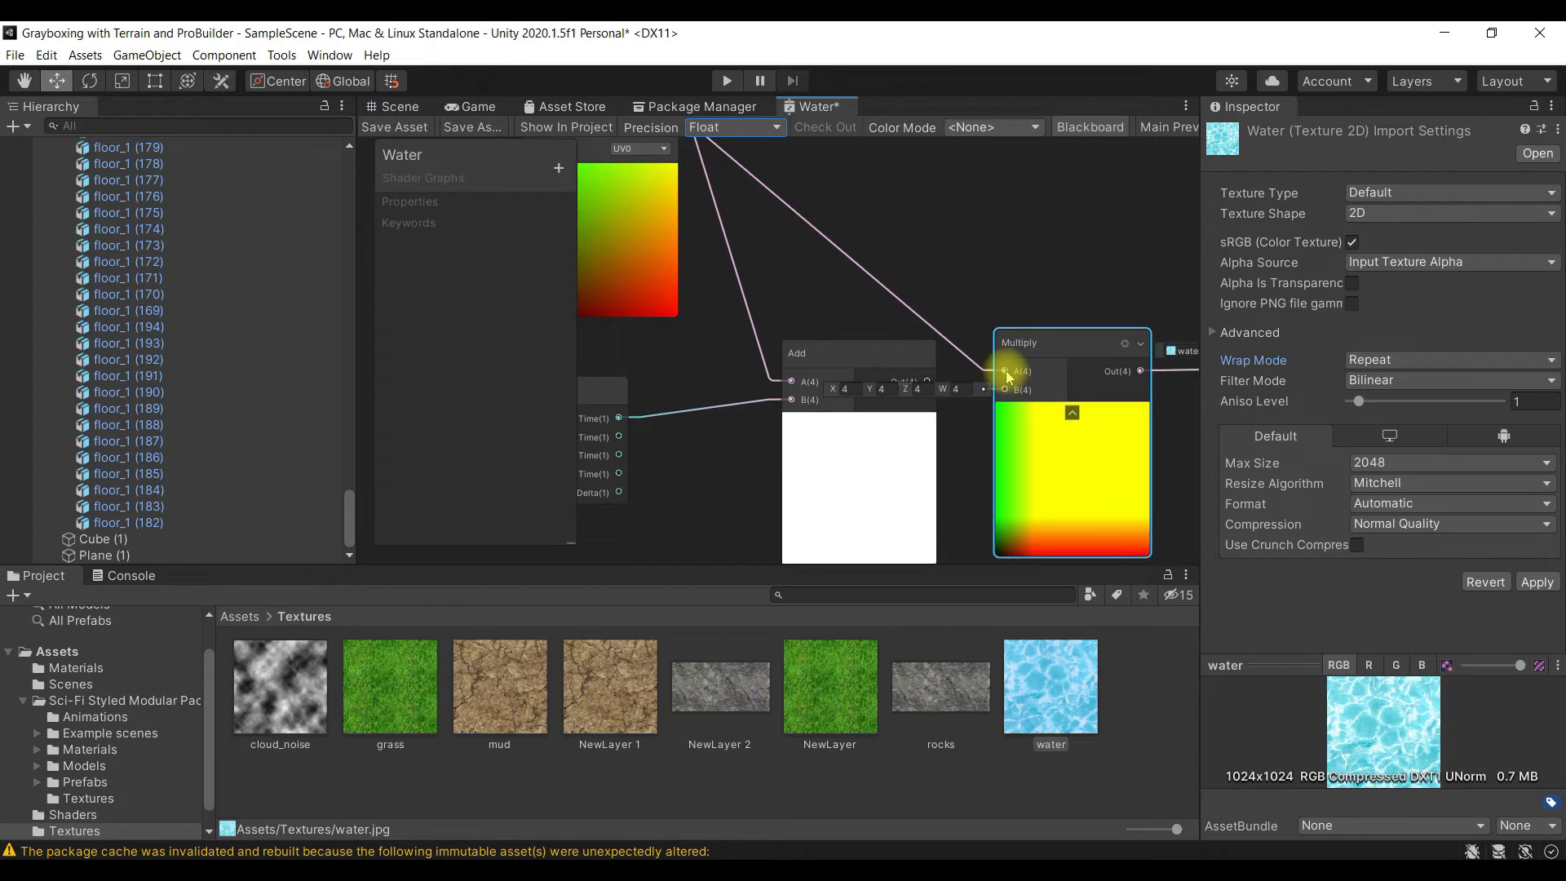
drag(1004, 373, 929, 388)
scroll(1038, 364, down, 3)
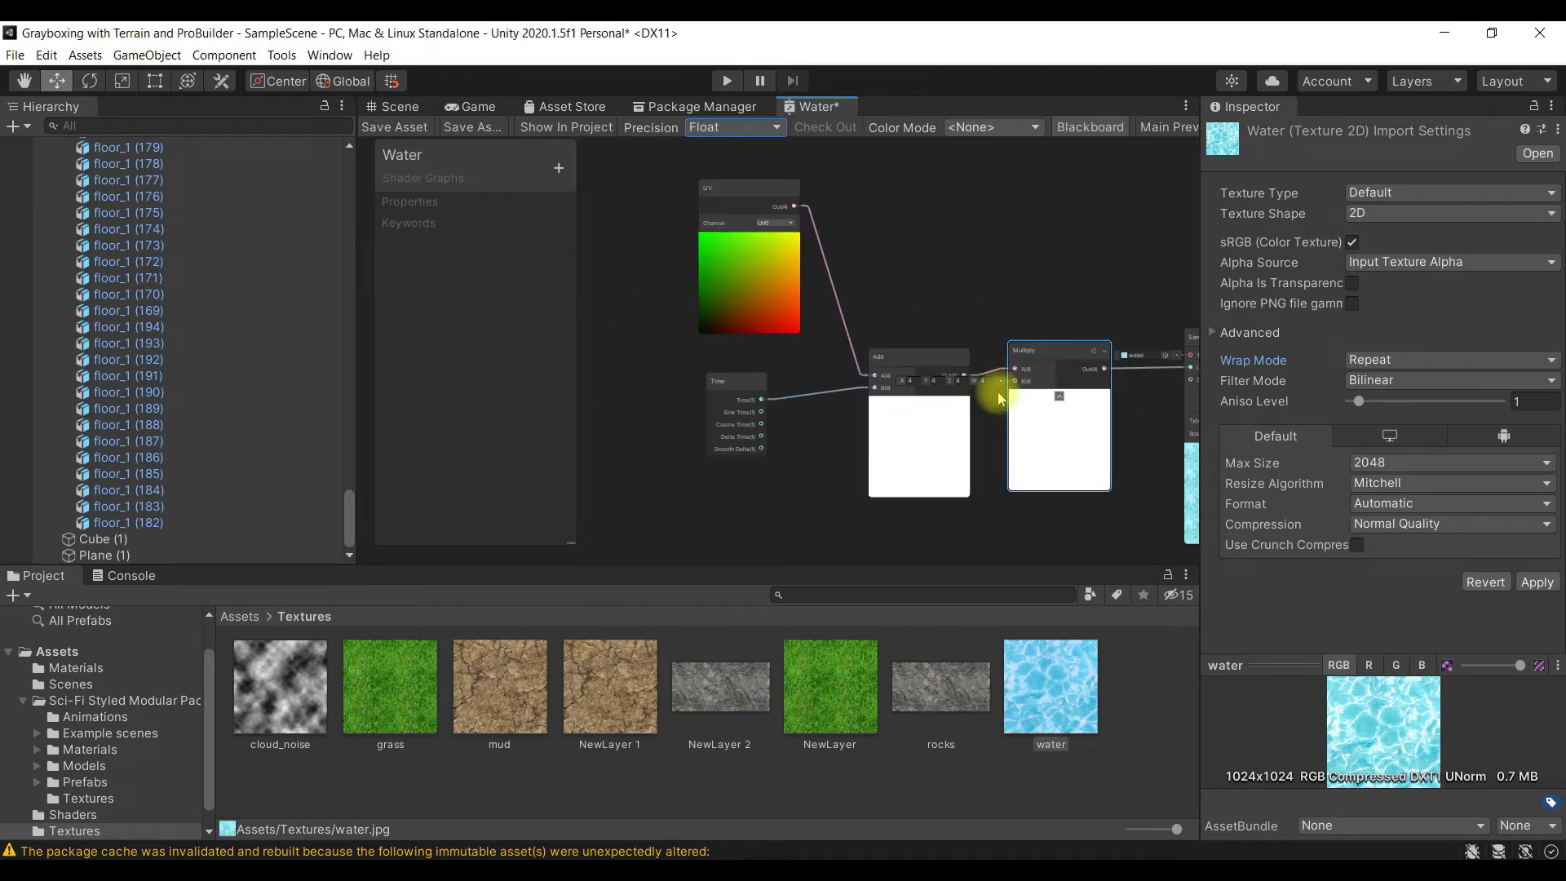
- Move the Add node aside to inspect the Multiply node's B values, and place it back beside the Multiply node
scroll(970, 431, up, 3)
scroll(971, 428, up, 1)
drag(874, 300, 863, 287)
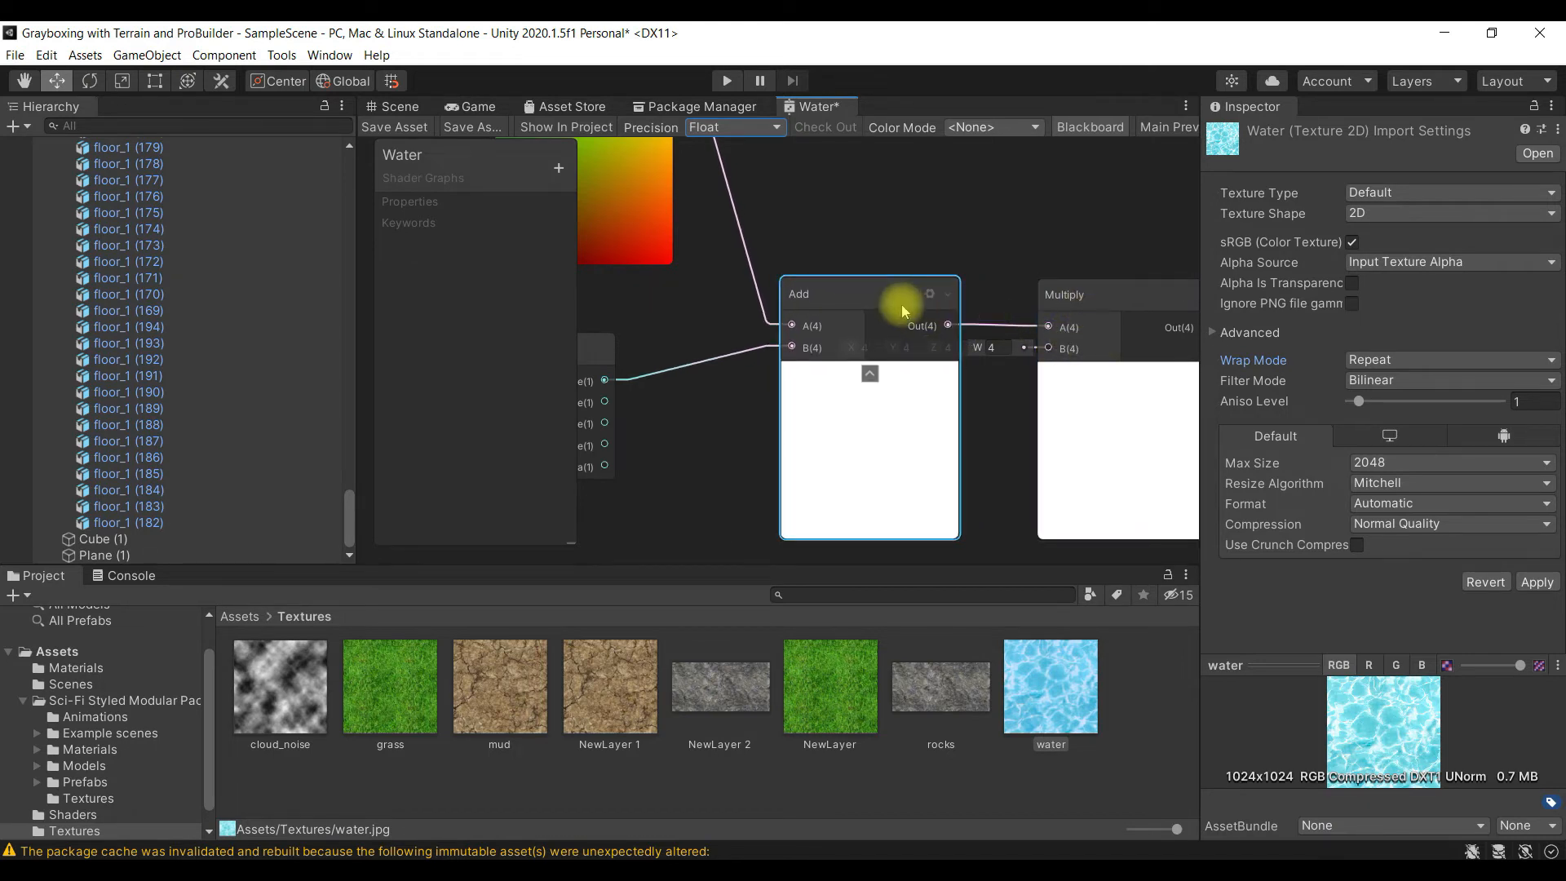
drag(885, 296, 736, 292)
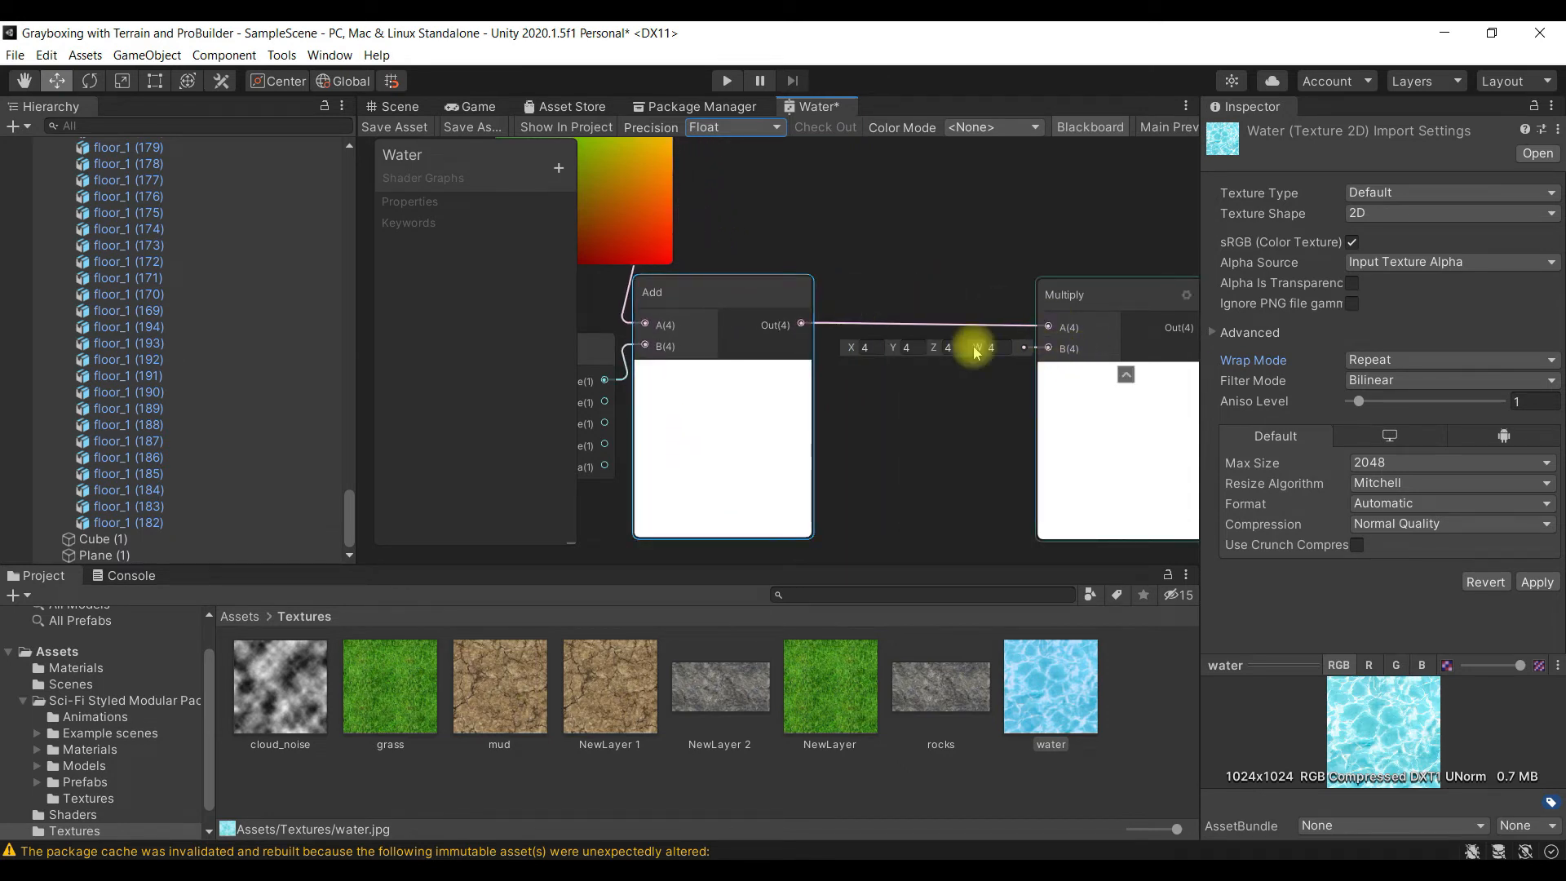
drag(734, 298, 882, 297)
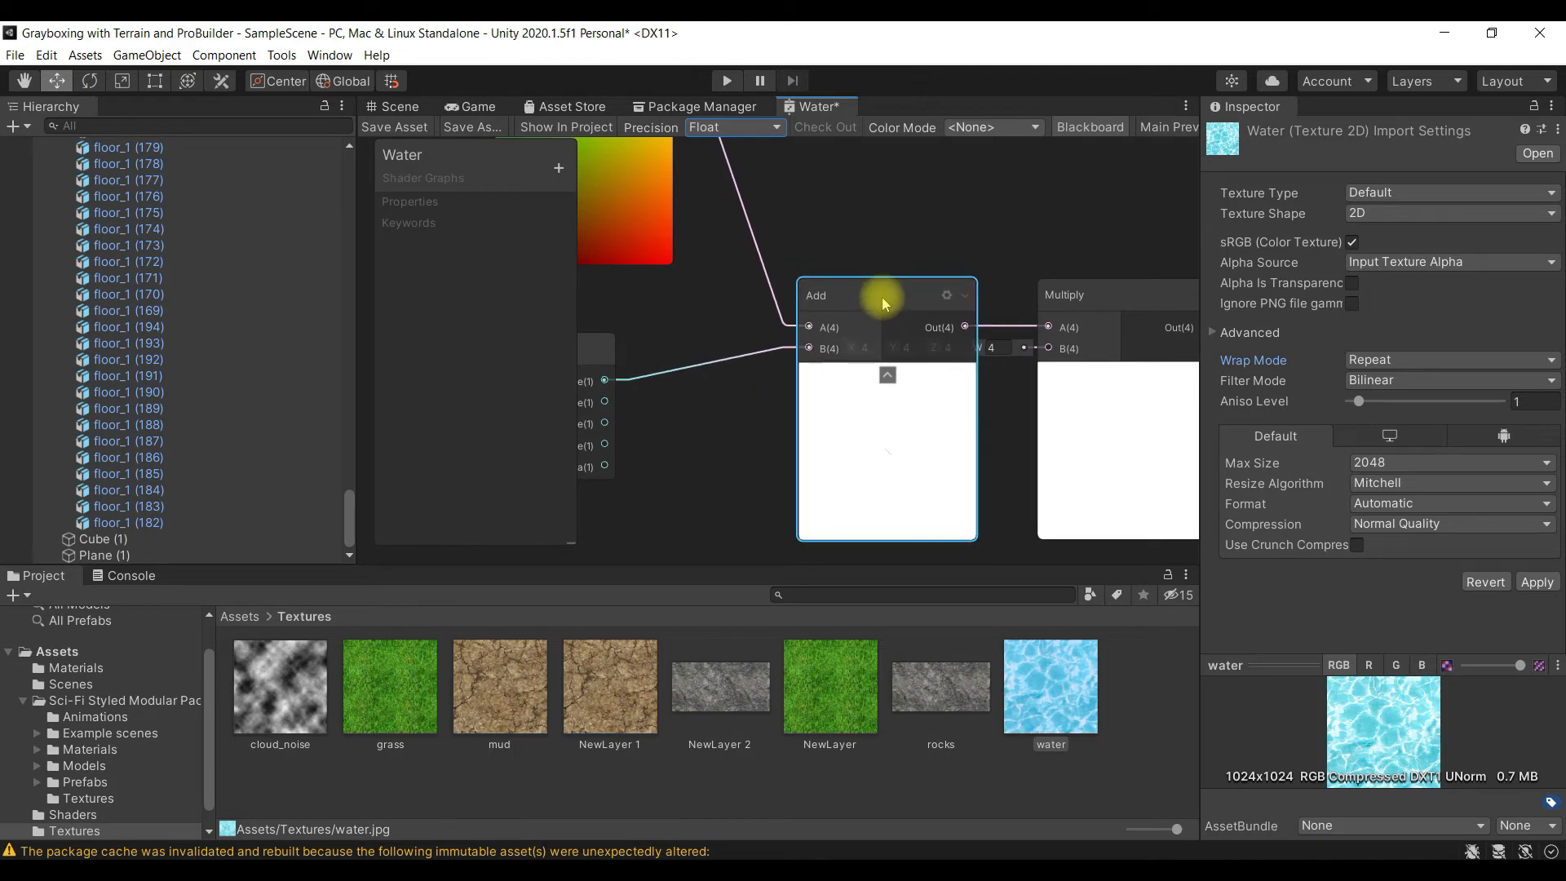
click(899, 243)
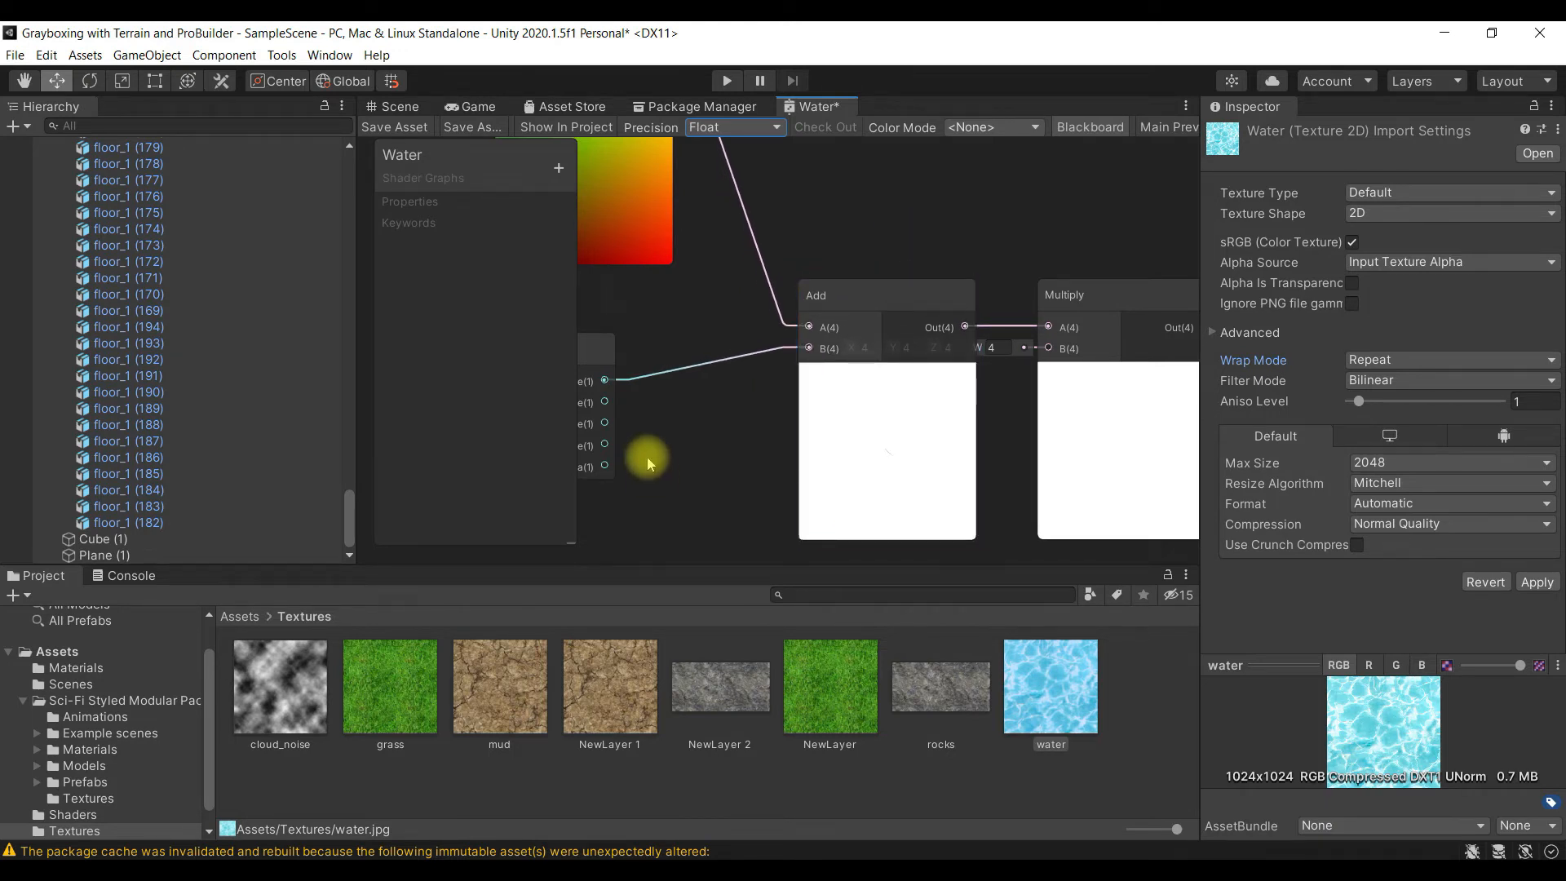
- Save the Water shader graph and examine the water plane in the Scene view from near and far
click(404, 108)
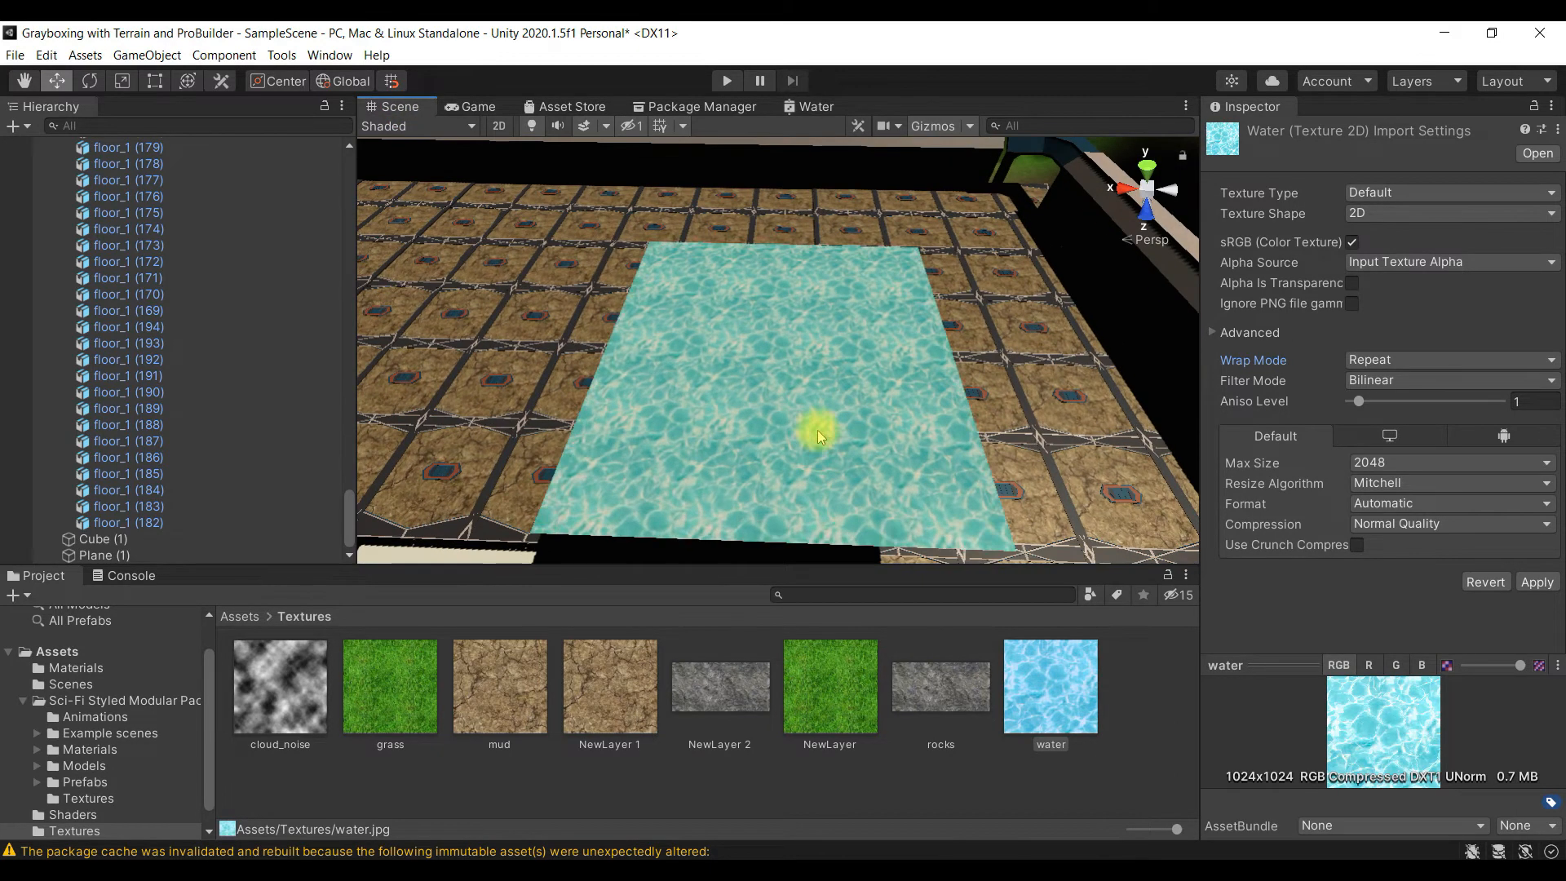
scroll(817, 429, up, 3)
scroll(817, 429, down, 3)
scroll(817, 429, up, 3)
scroll(818, 429, down, 3)
scroll(806, 429, down, 3)
scroll(796, 424, up, 2)
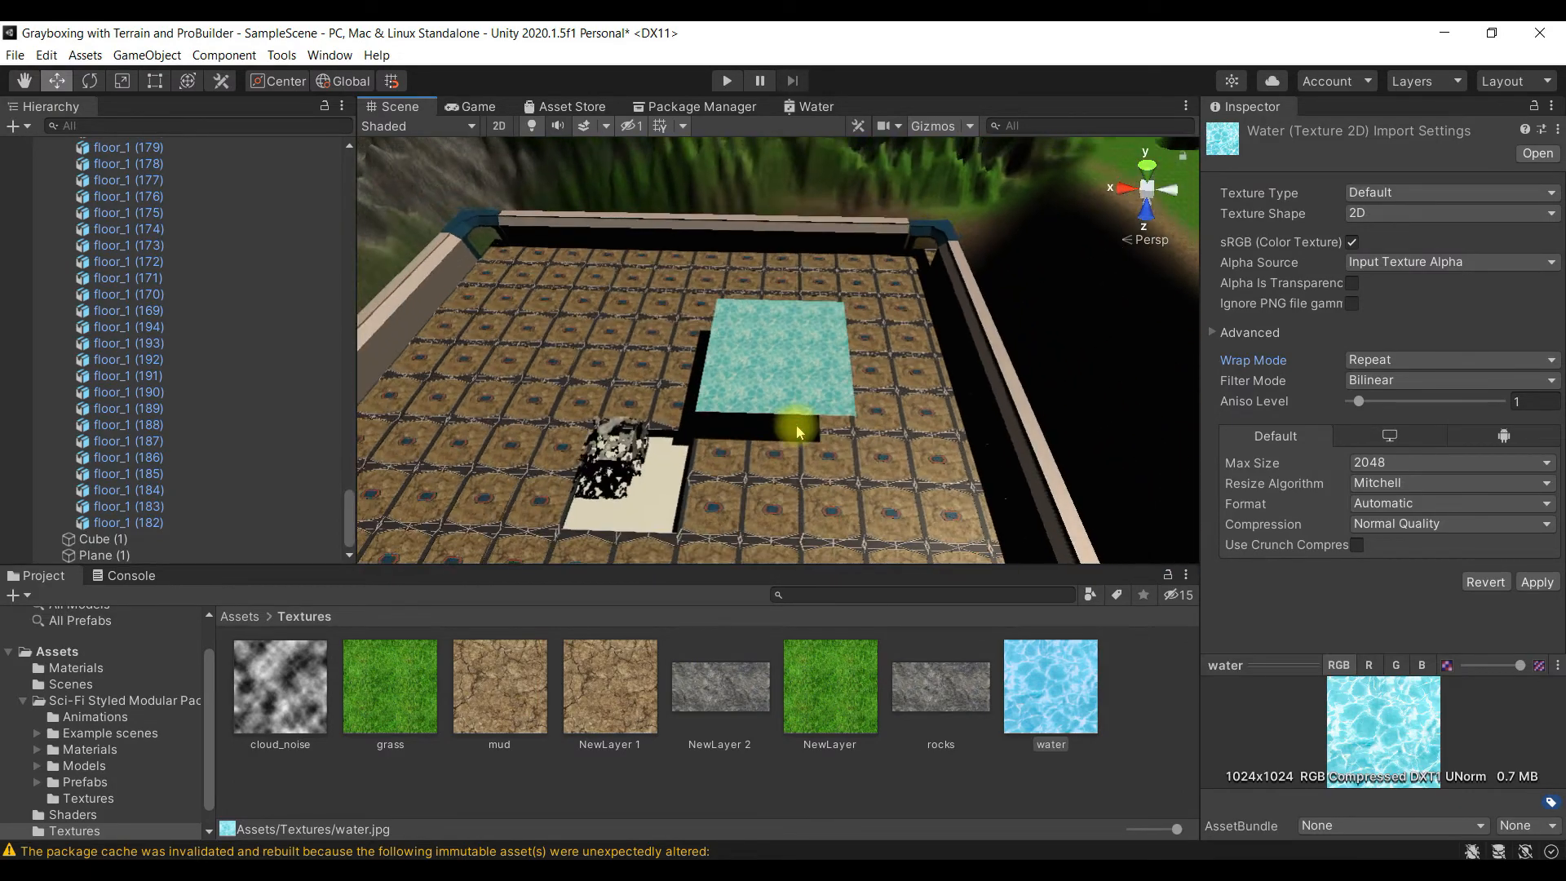
scroll(796, 424, down, 4)
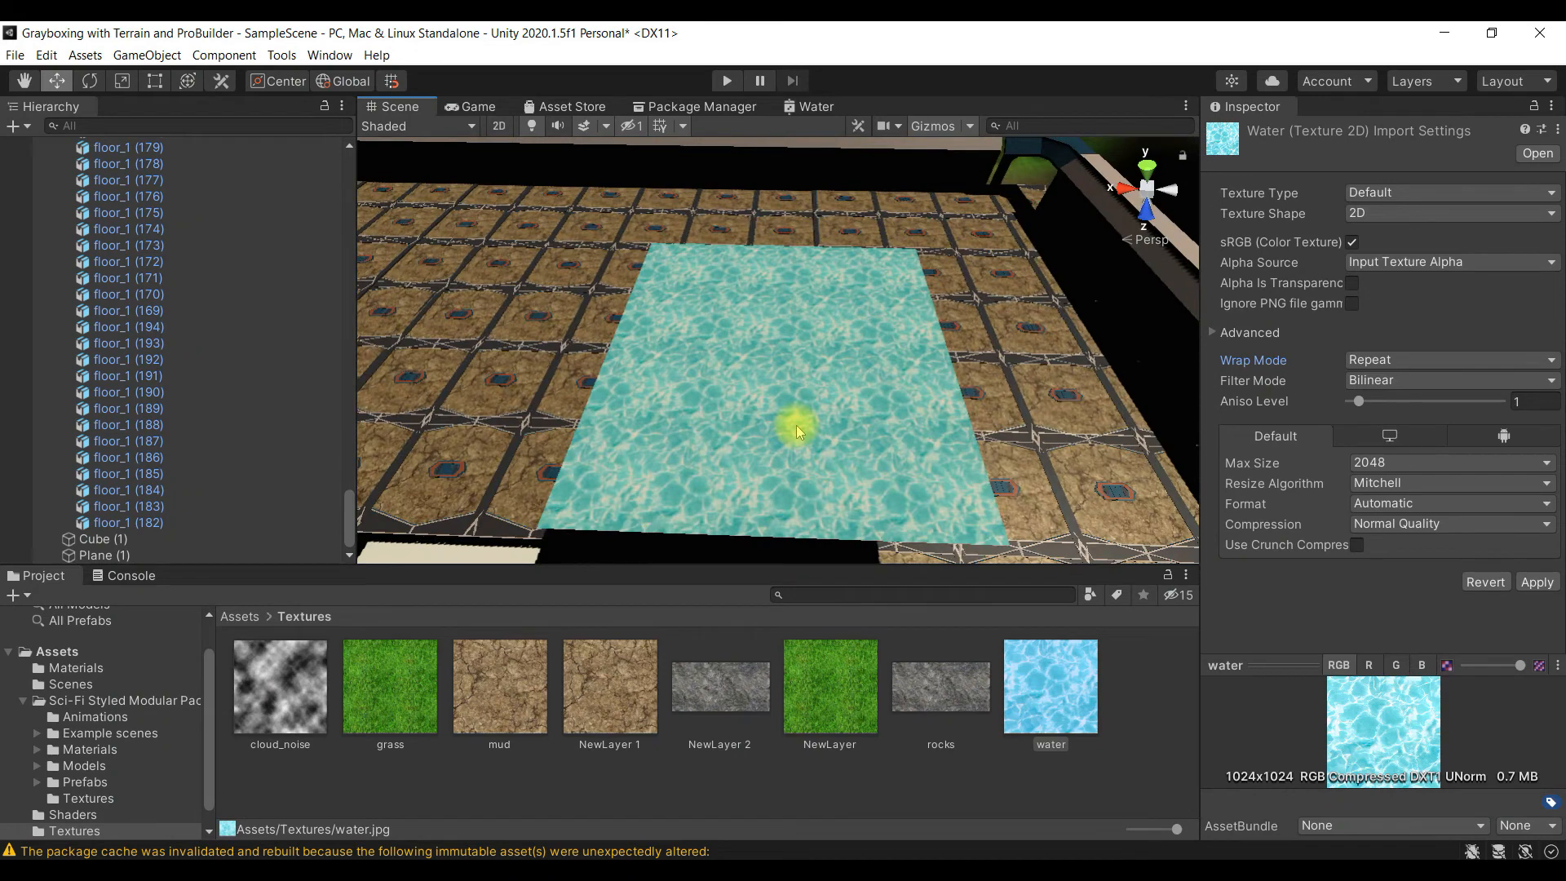
- Collapse the Arena group and select the Main Camera, applying the pending import settings for water.jpg
click(476, 107)
click(423, 113)
scroll(210, 310, up, 20)
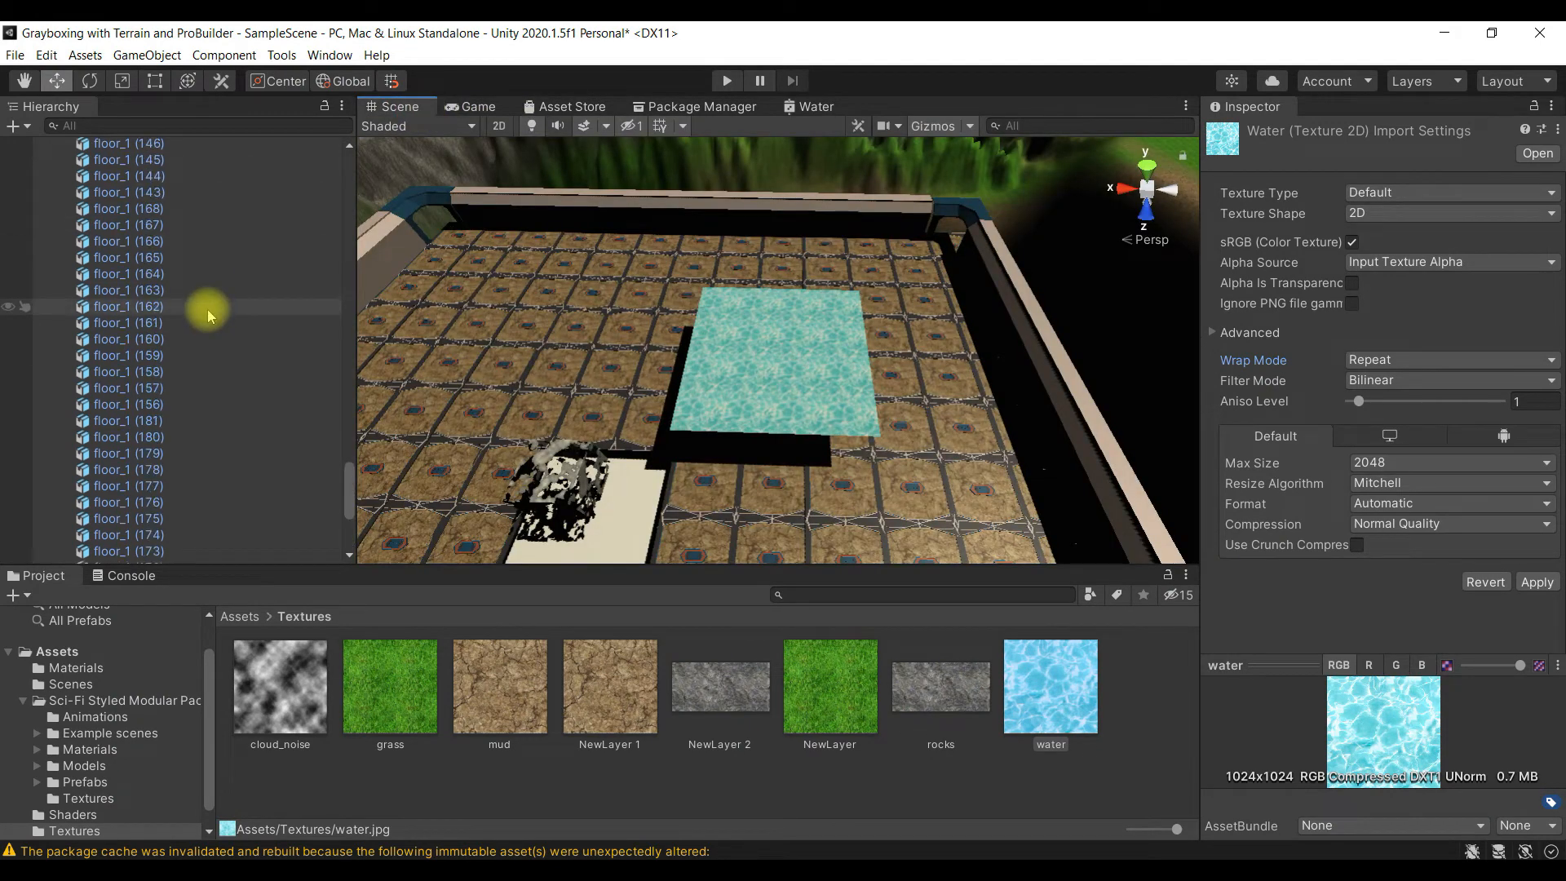
scroll(210, 310, up, 10)
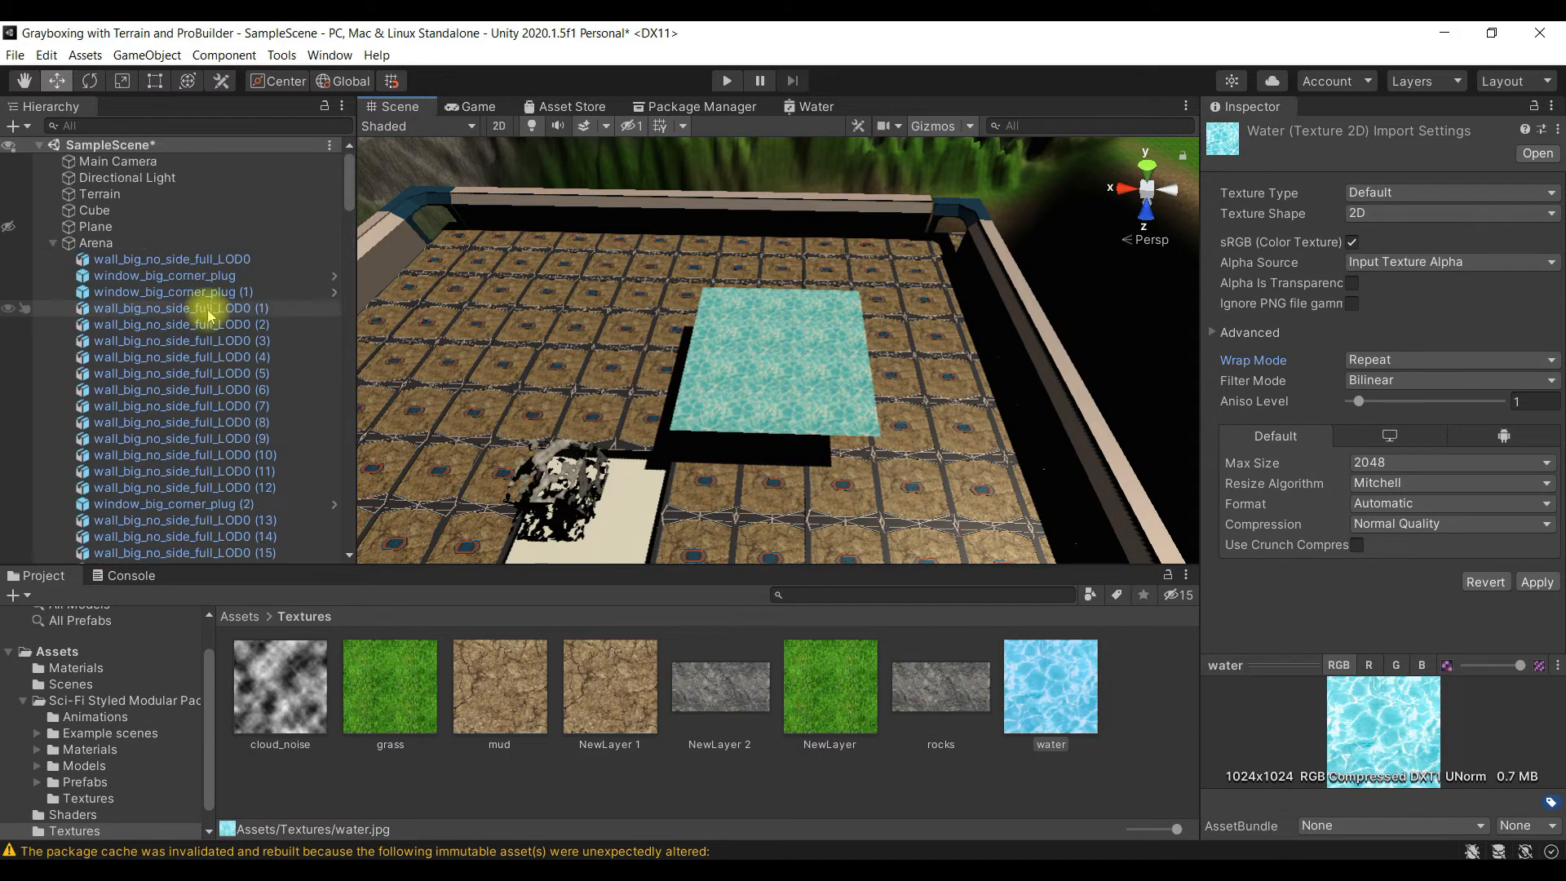
click(52, 243)
click(131, 162)
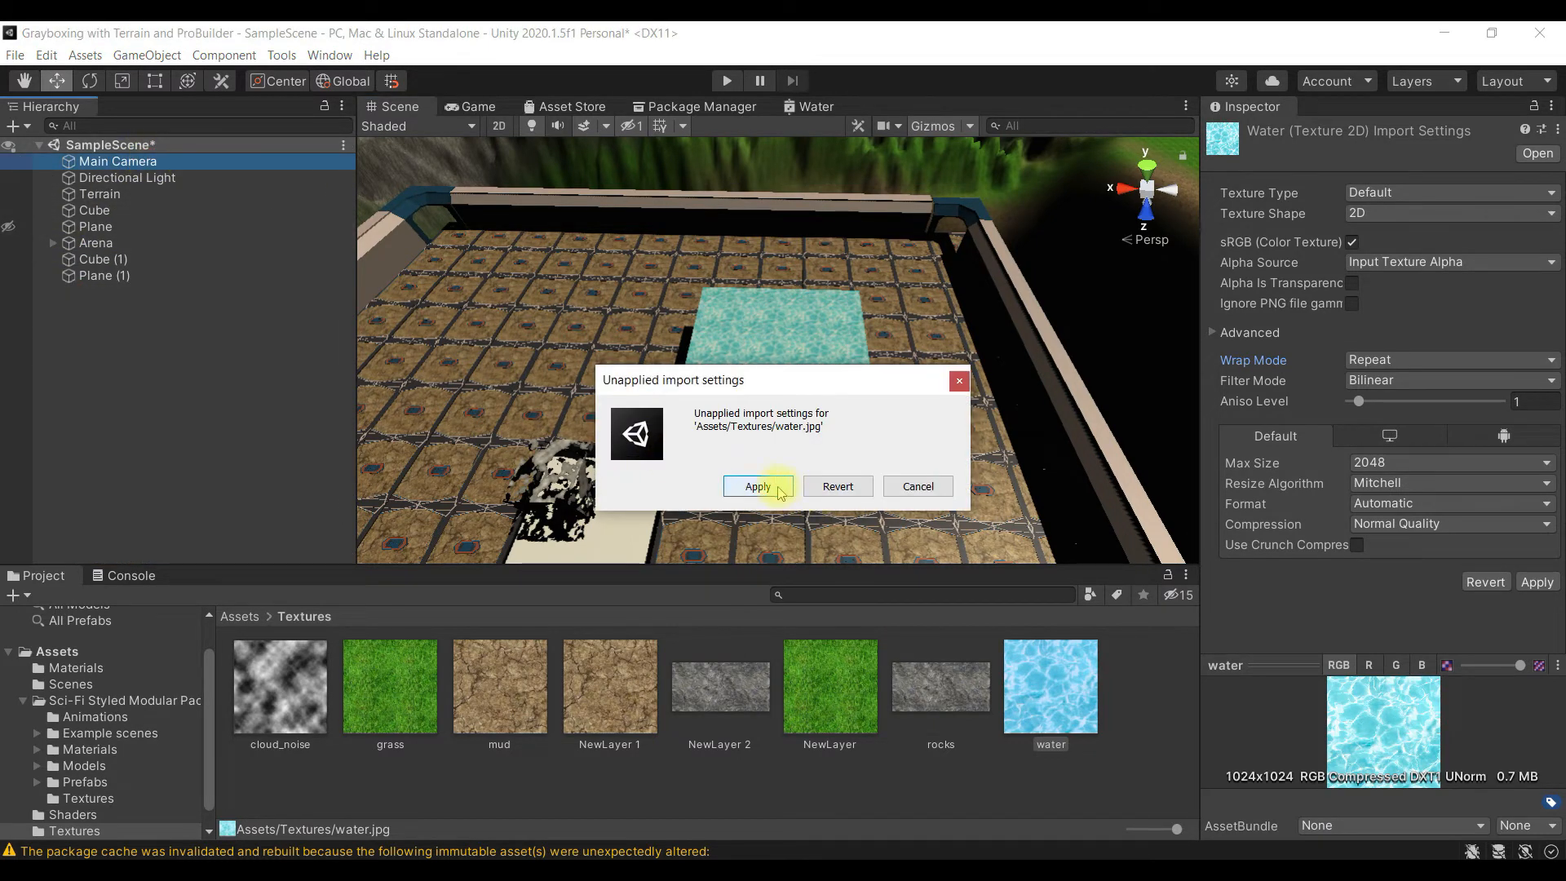
click(777, 488)
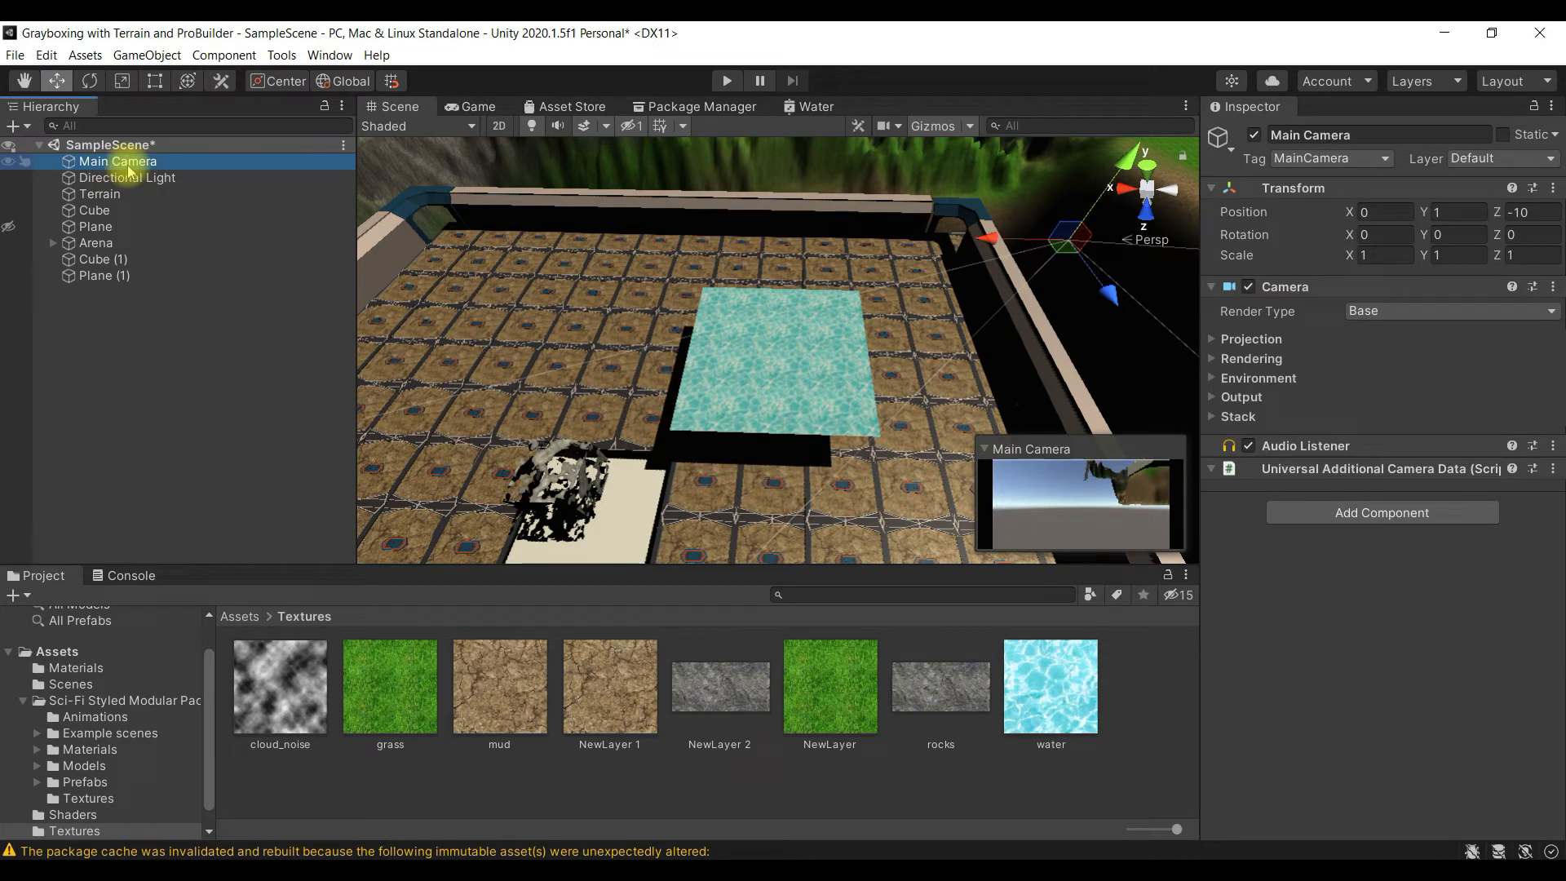
- Move the Main Camera toward the terrain, to about X 174, Y 8.86, Z -227
double_click(128, 165)
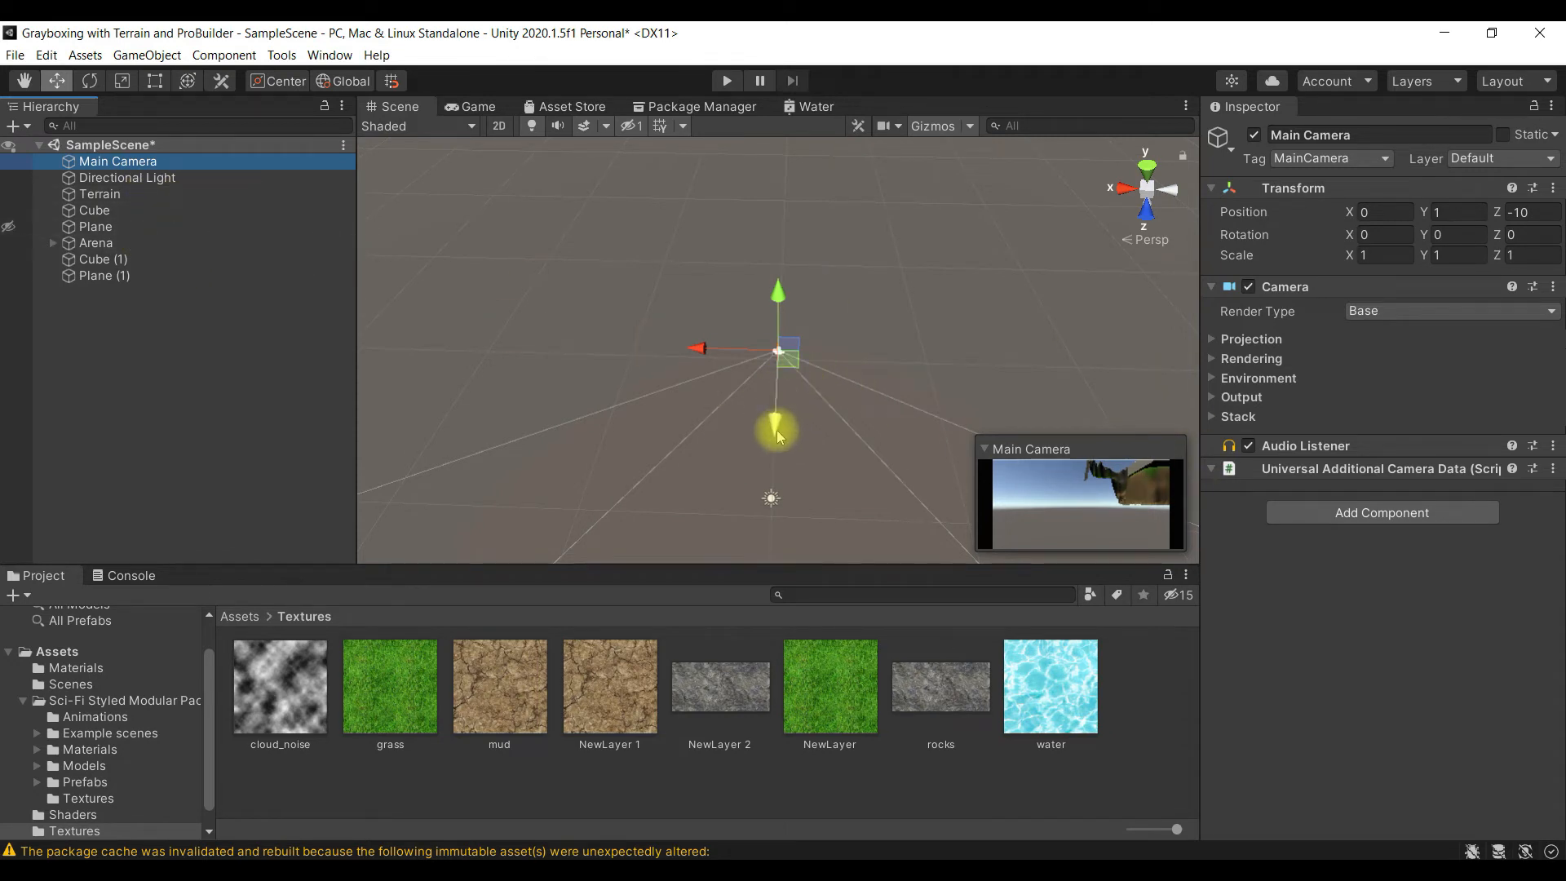
drag(773, 293, 796, 218)
drag(704, 245, 930, 267)
key(f)
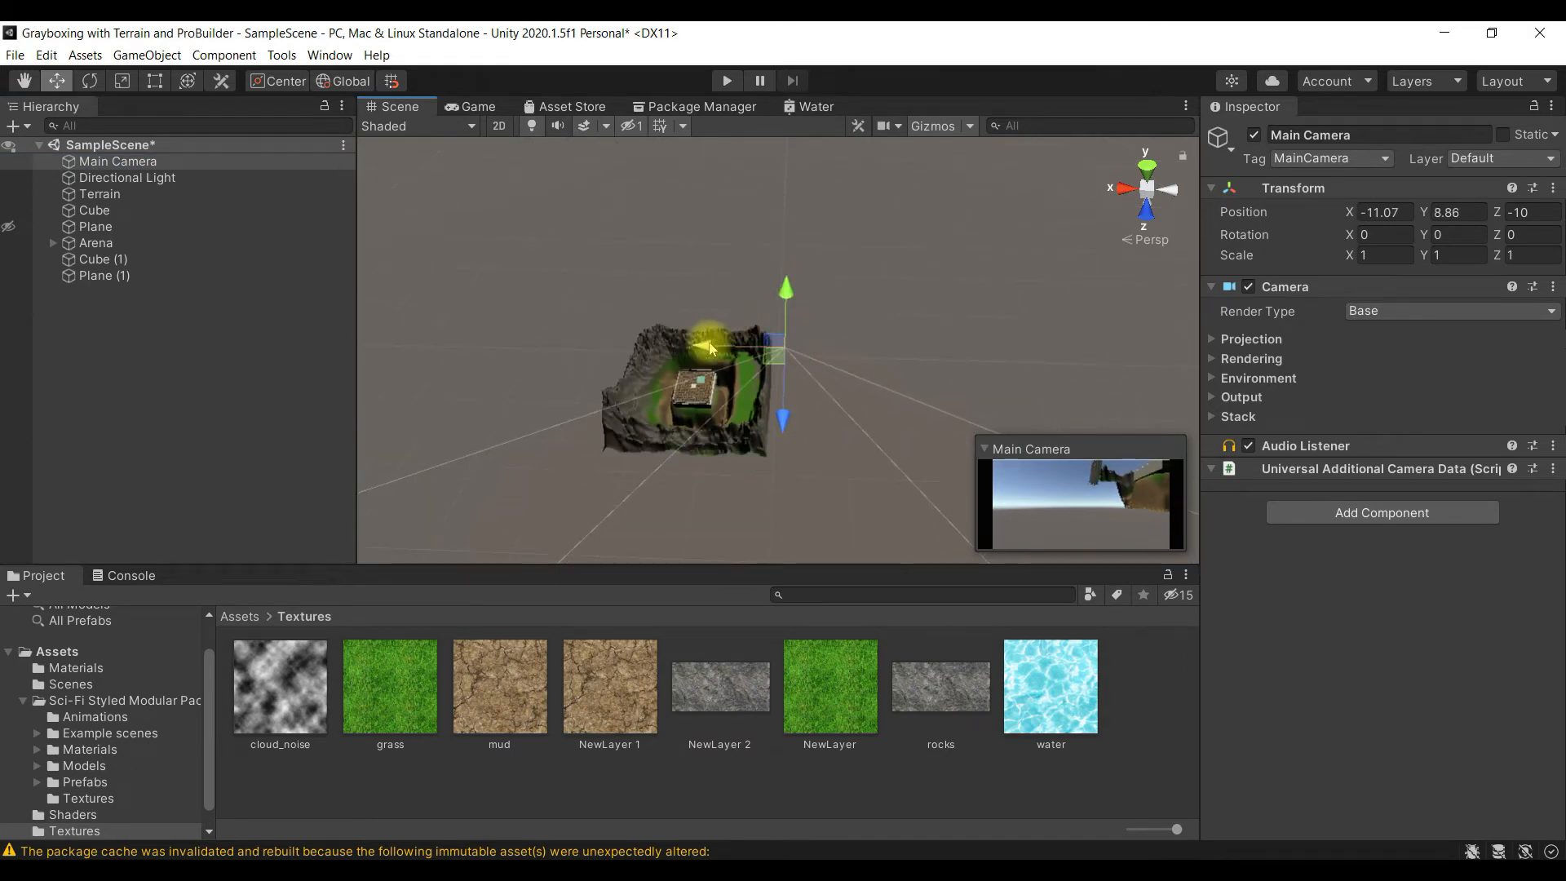
drag(709, 348, 687, 241)
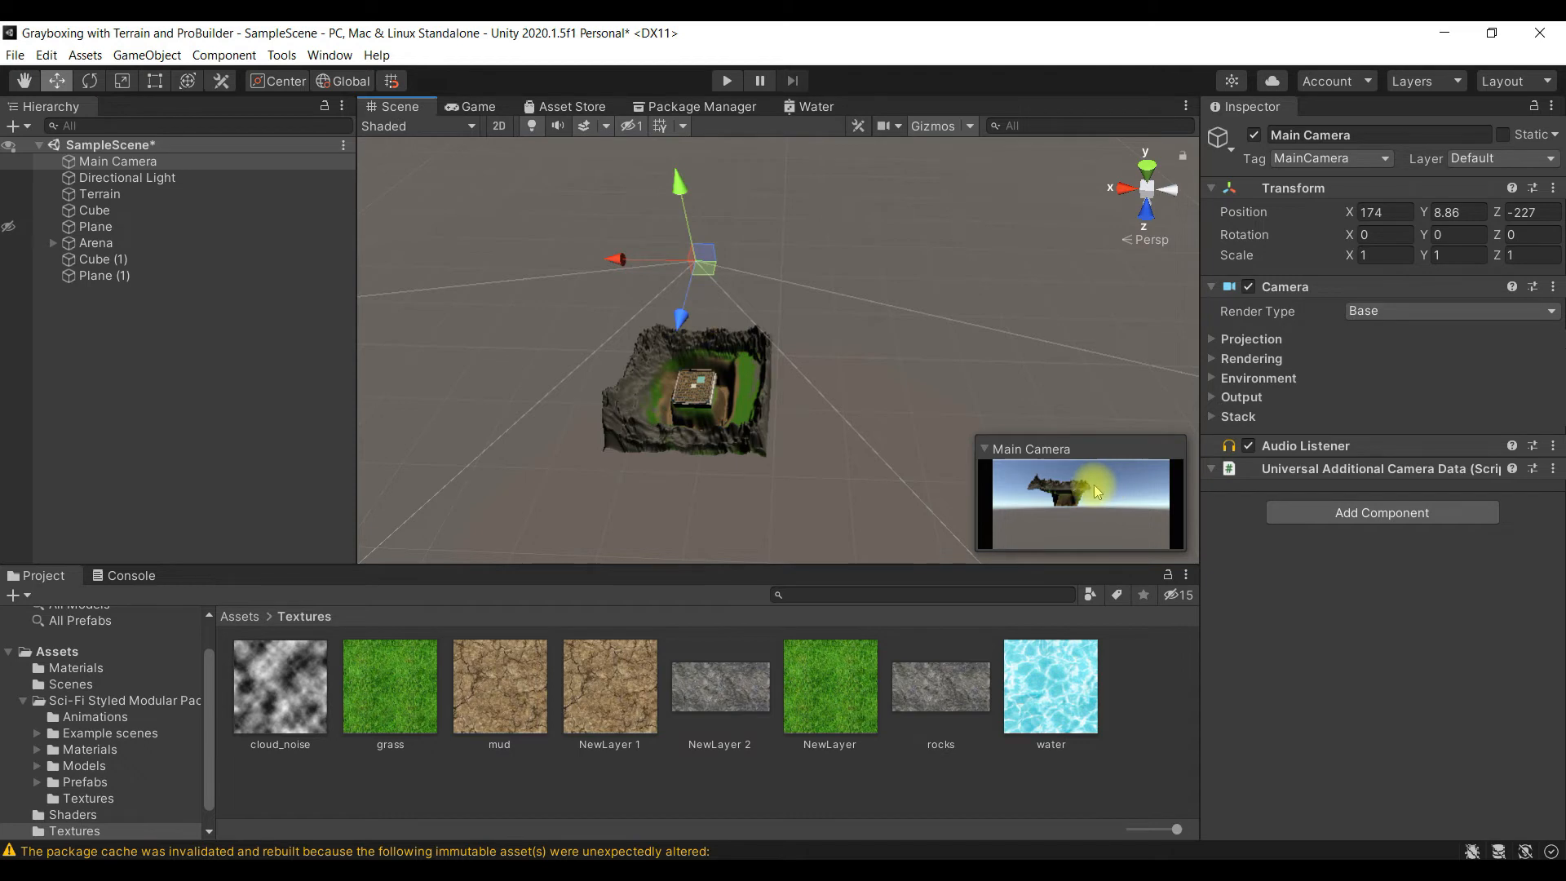
- Copy the Arena's X position of 116.7 to the Main Camera
double_click(152, 225)
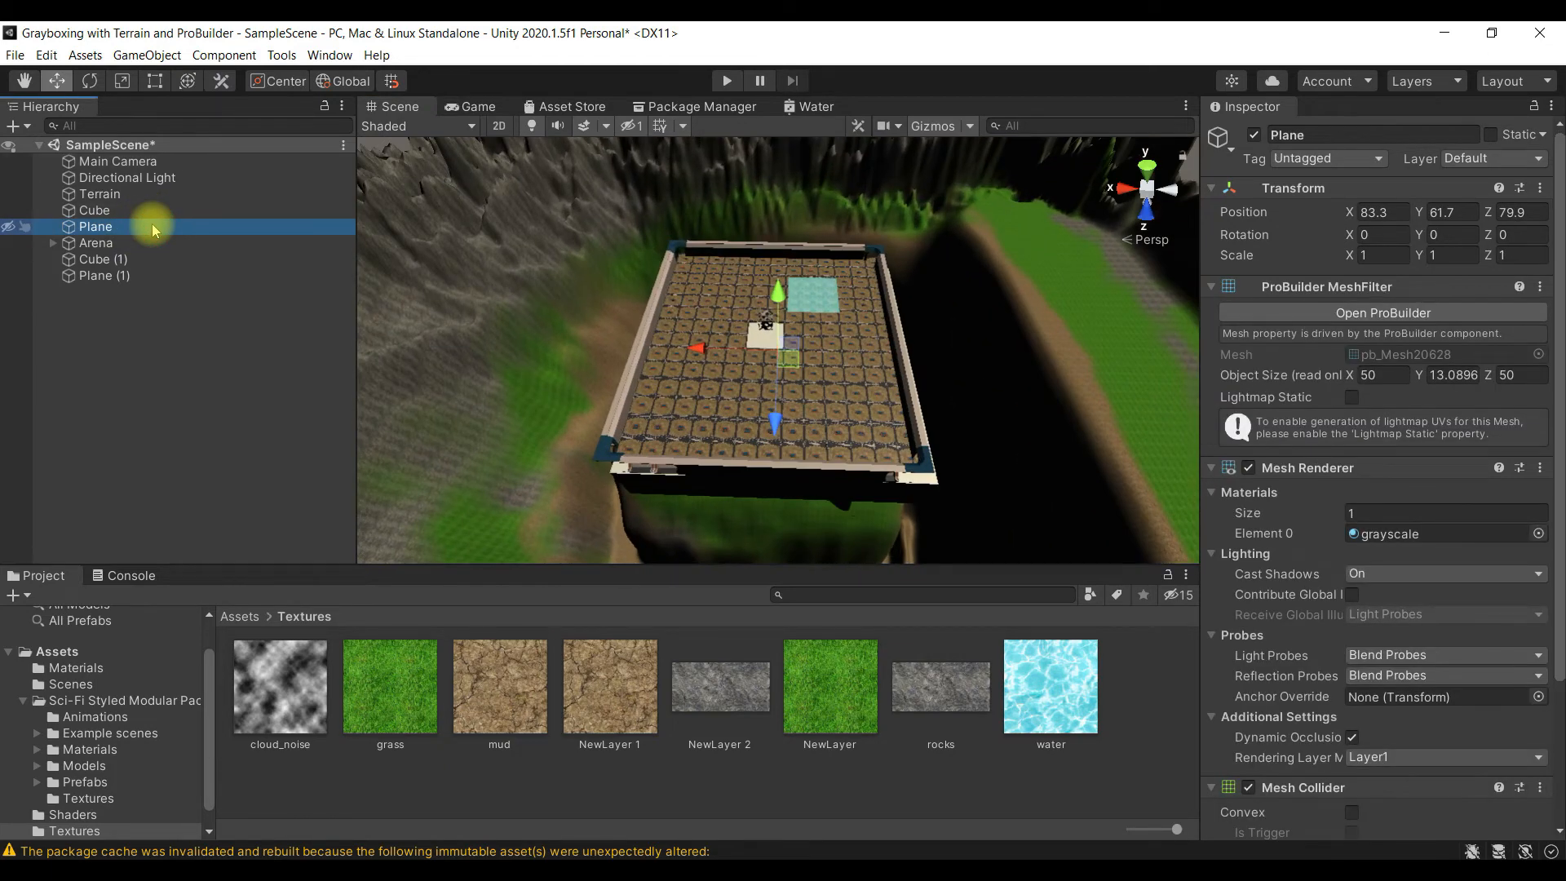
double_click(137, 245)
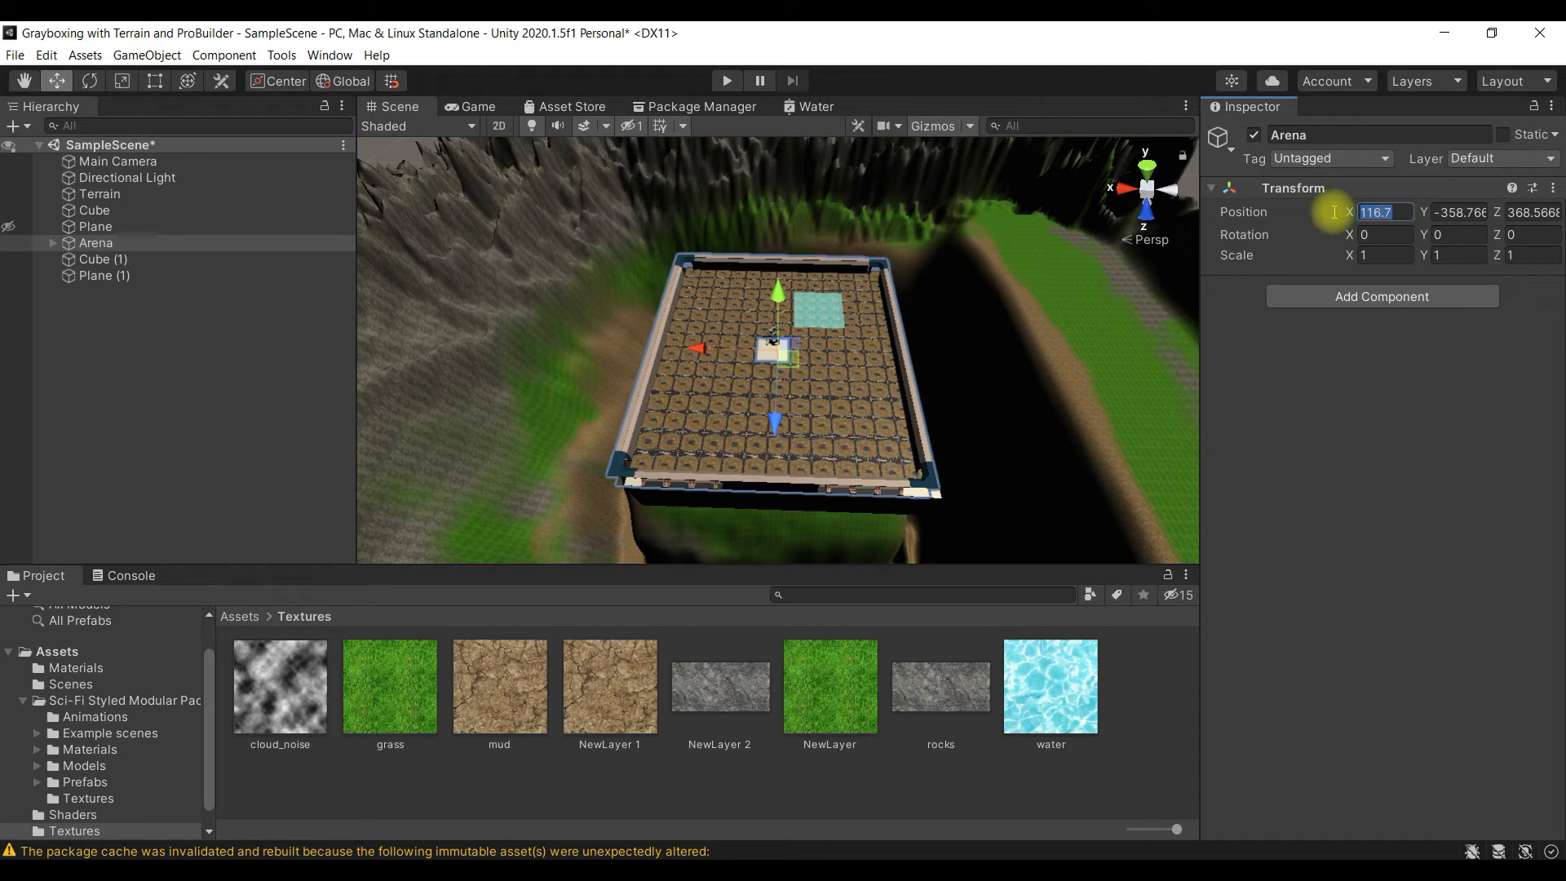
click(209, 163)
click(1402, 213)
text(116.7)
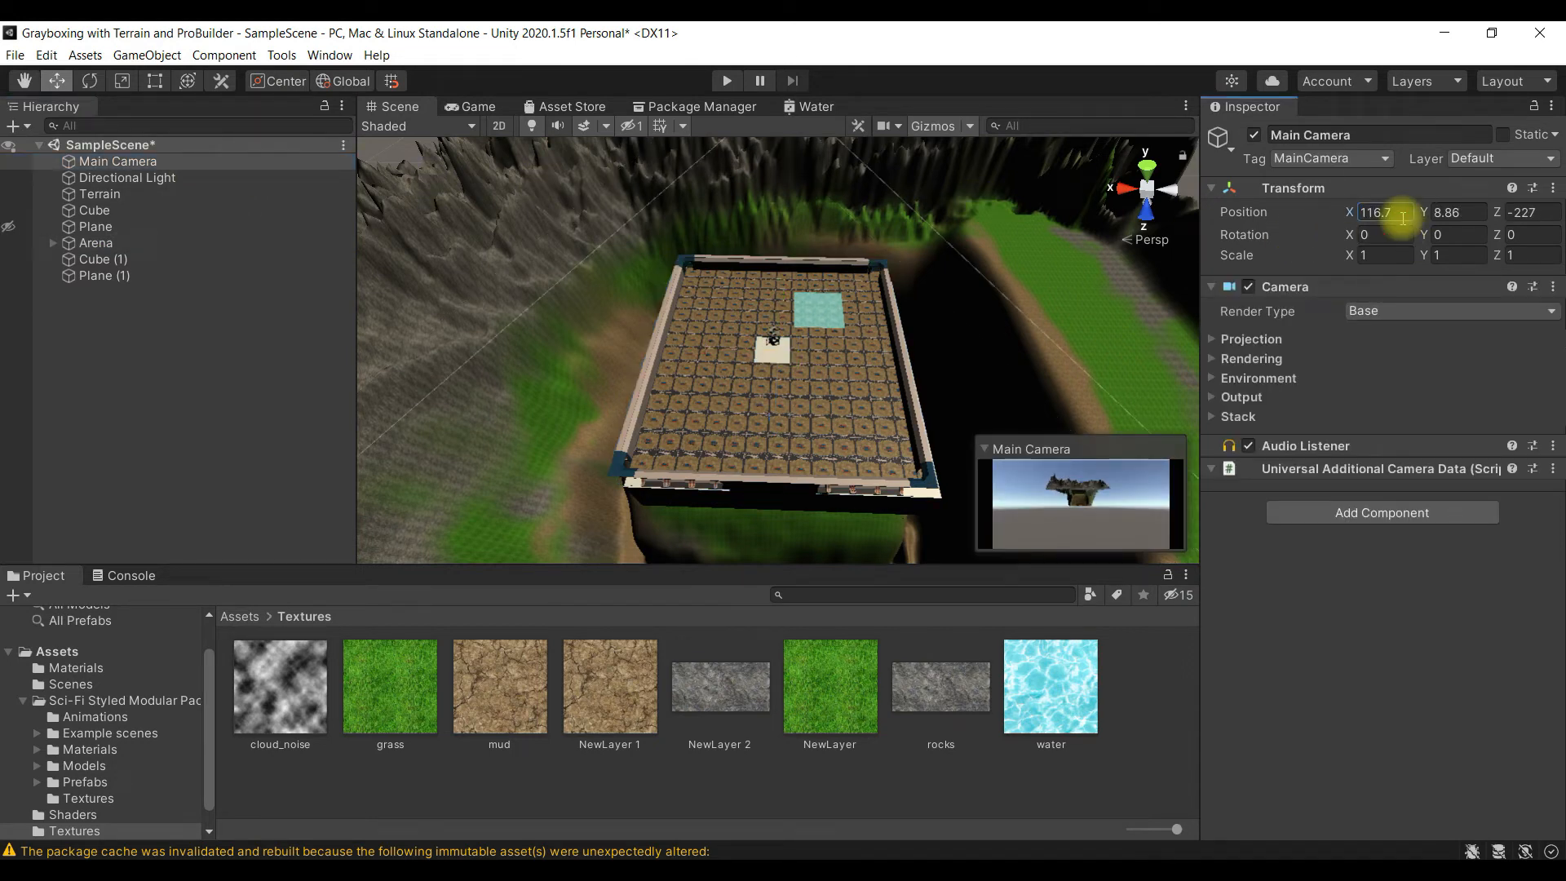
- Copy the Arena's Y position, about -358.77, to the Main Camera
click(75, 243)
click(1483, 215)
key(ctrl+c)
click(119, 161)
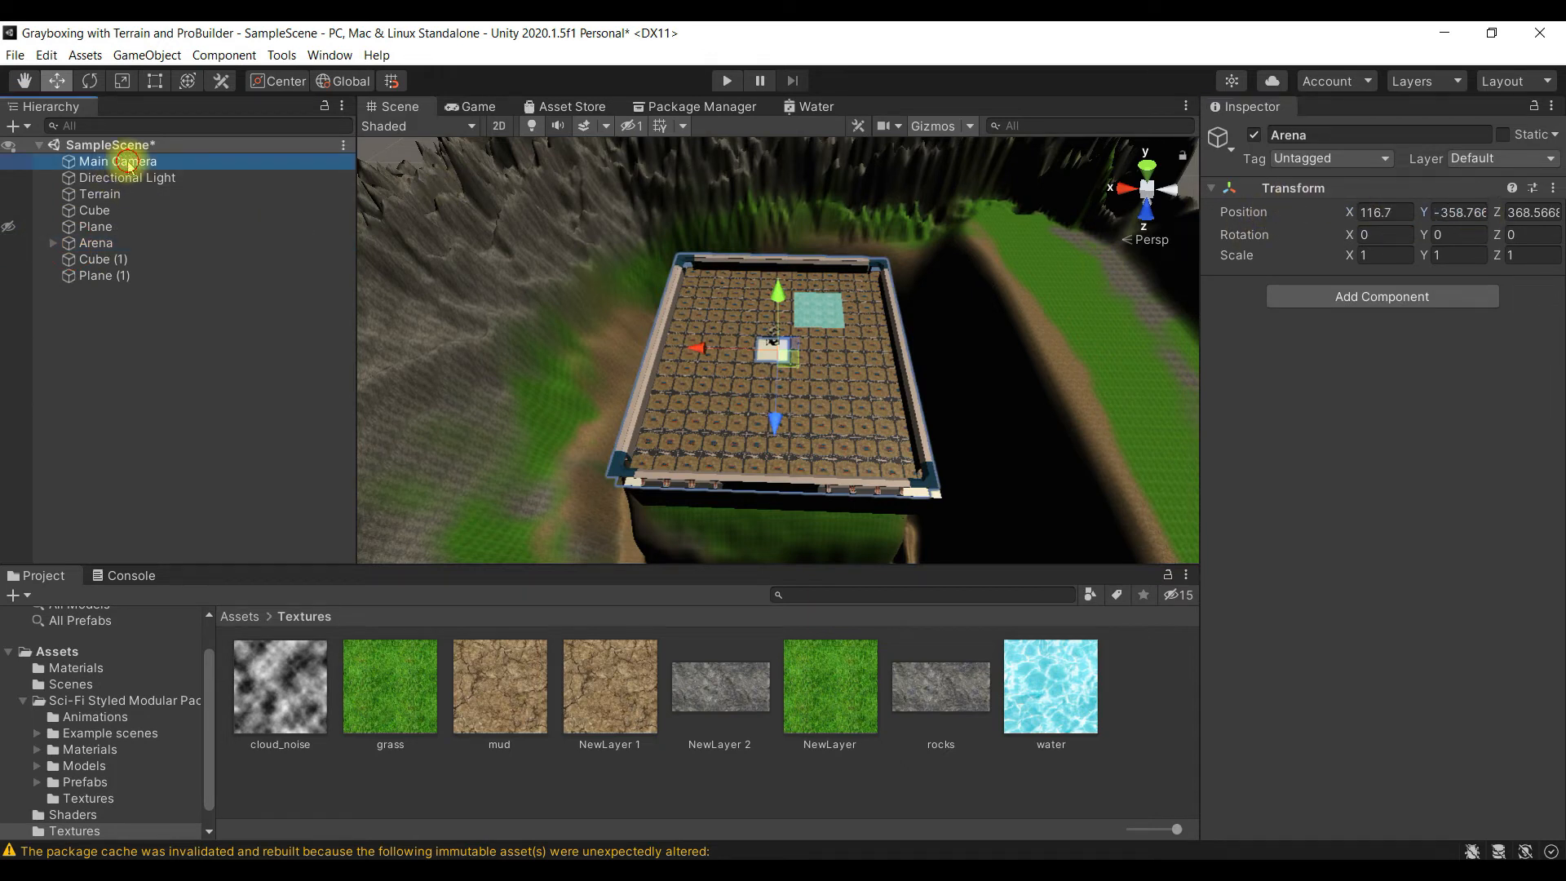
click(1460, 213)
key(ctrl+v)
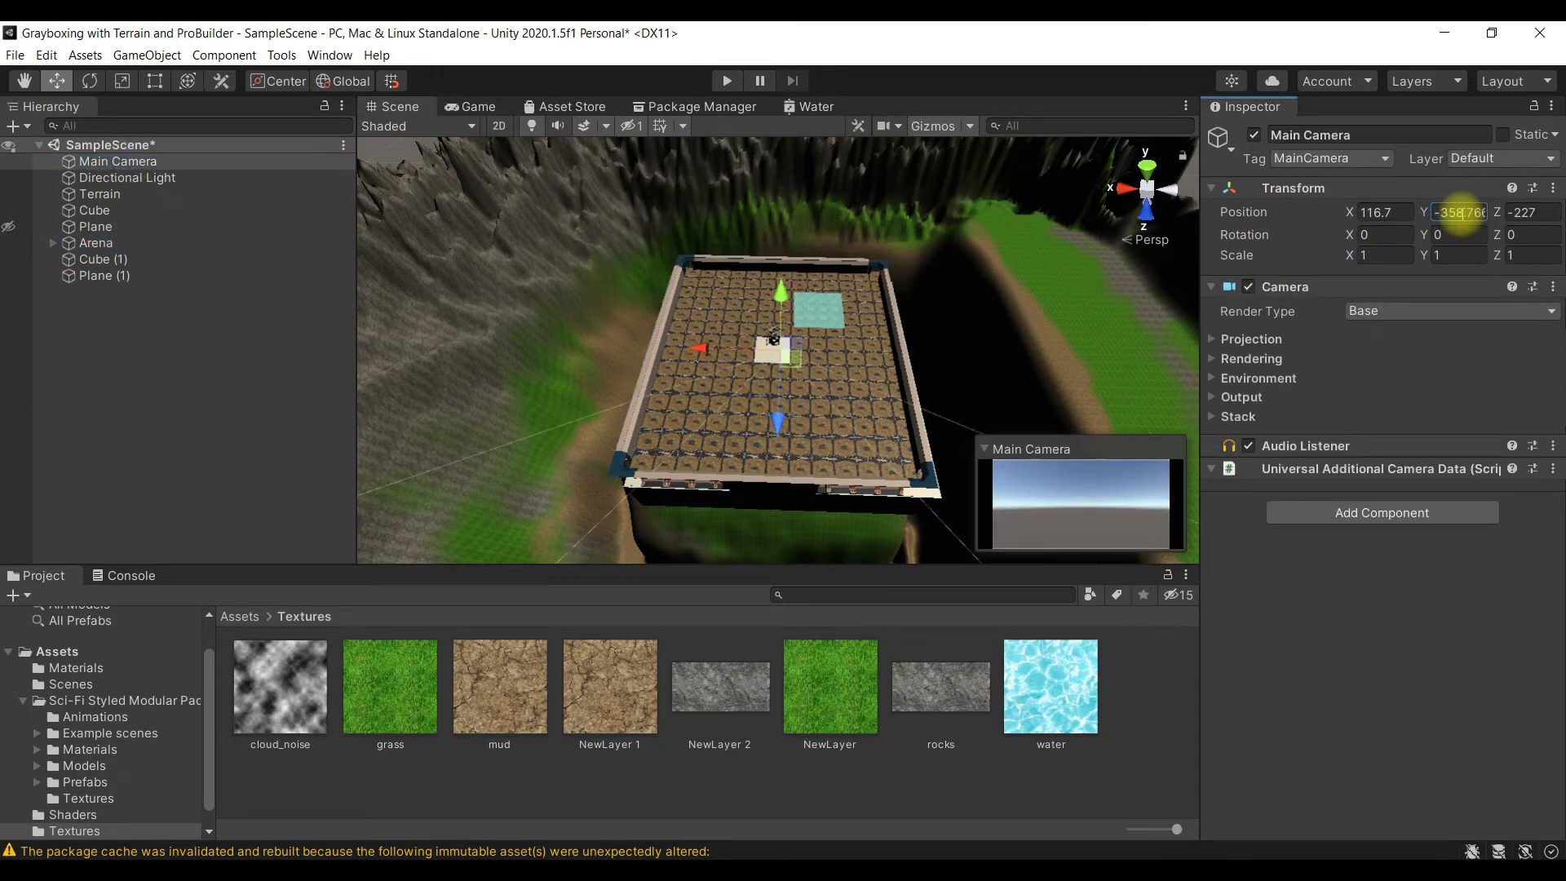
- Copy the Arena's Z position, about 368.57, to the Main Camera and compare both objects' locations in the scene
click(95, 243)
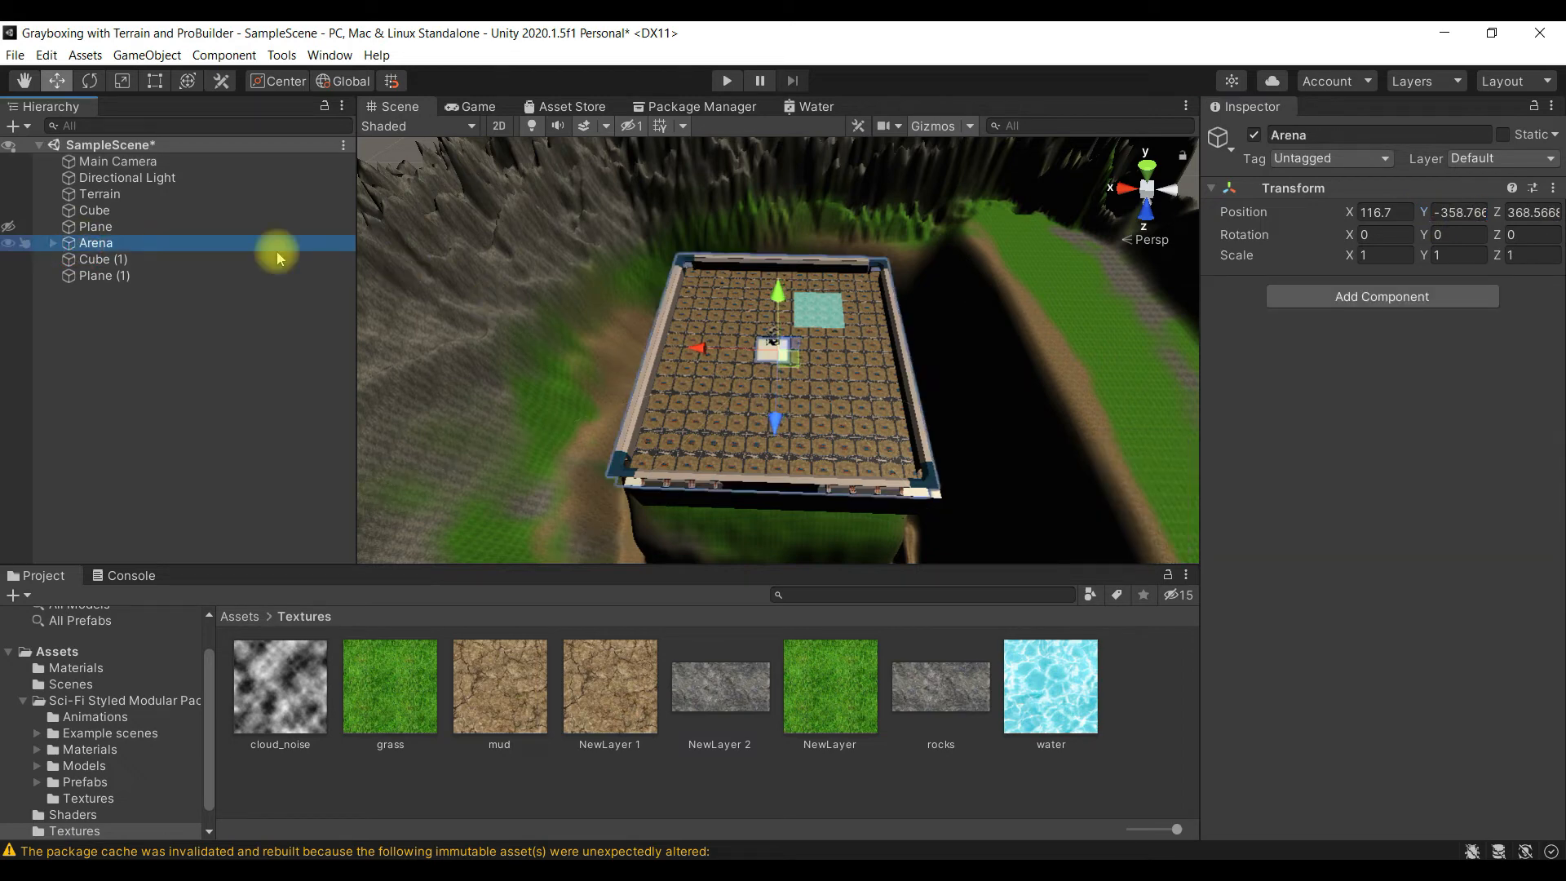
click(1534, 213)
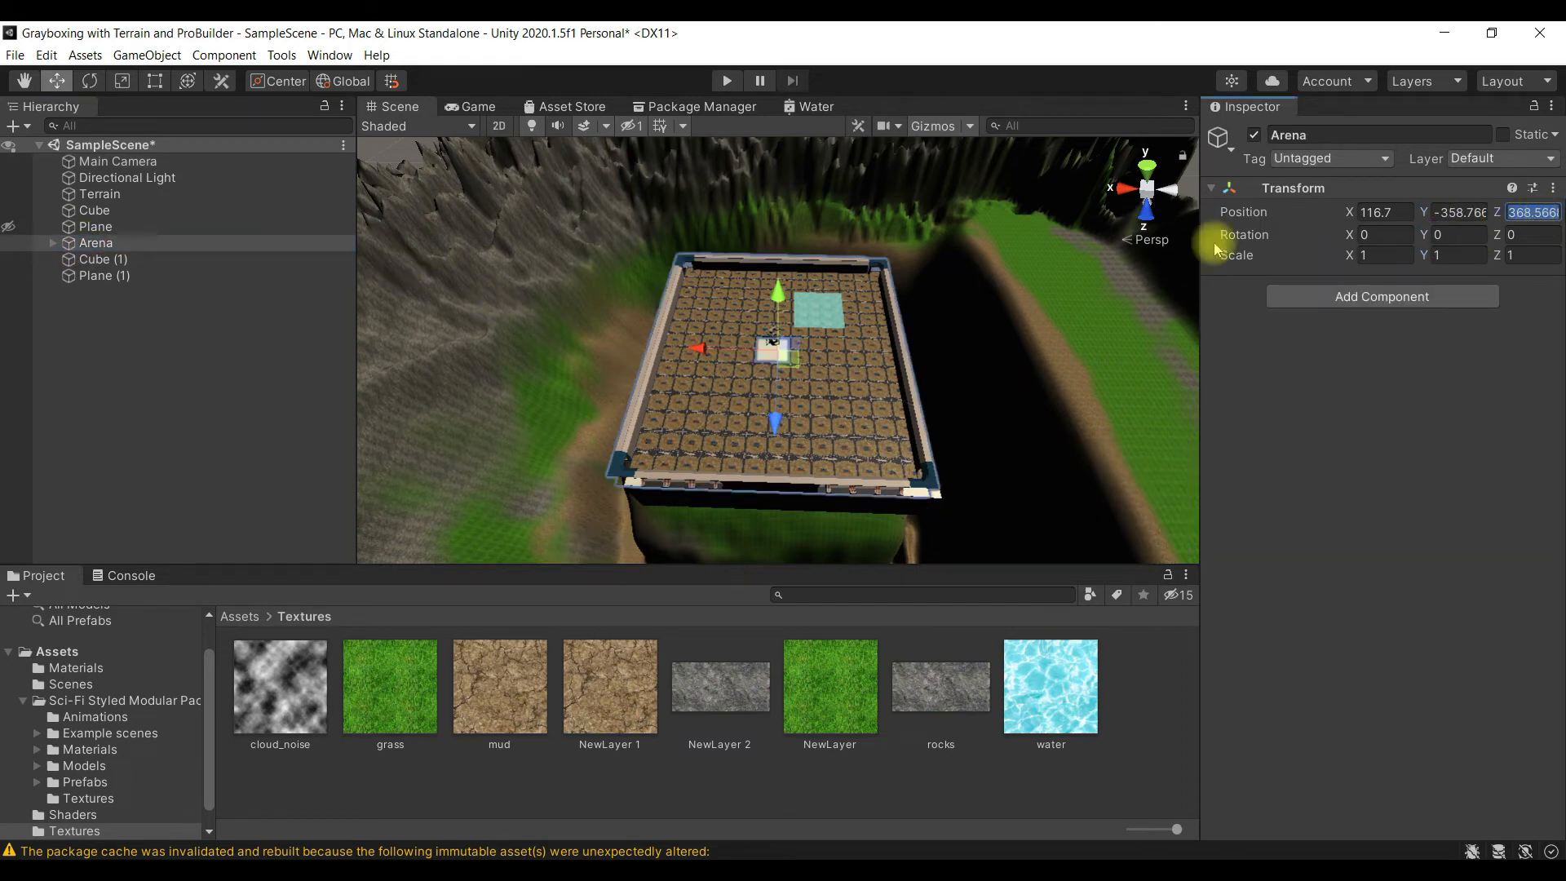
click(196, 162)
click(1533, 212)
text(368.5668)
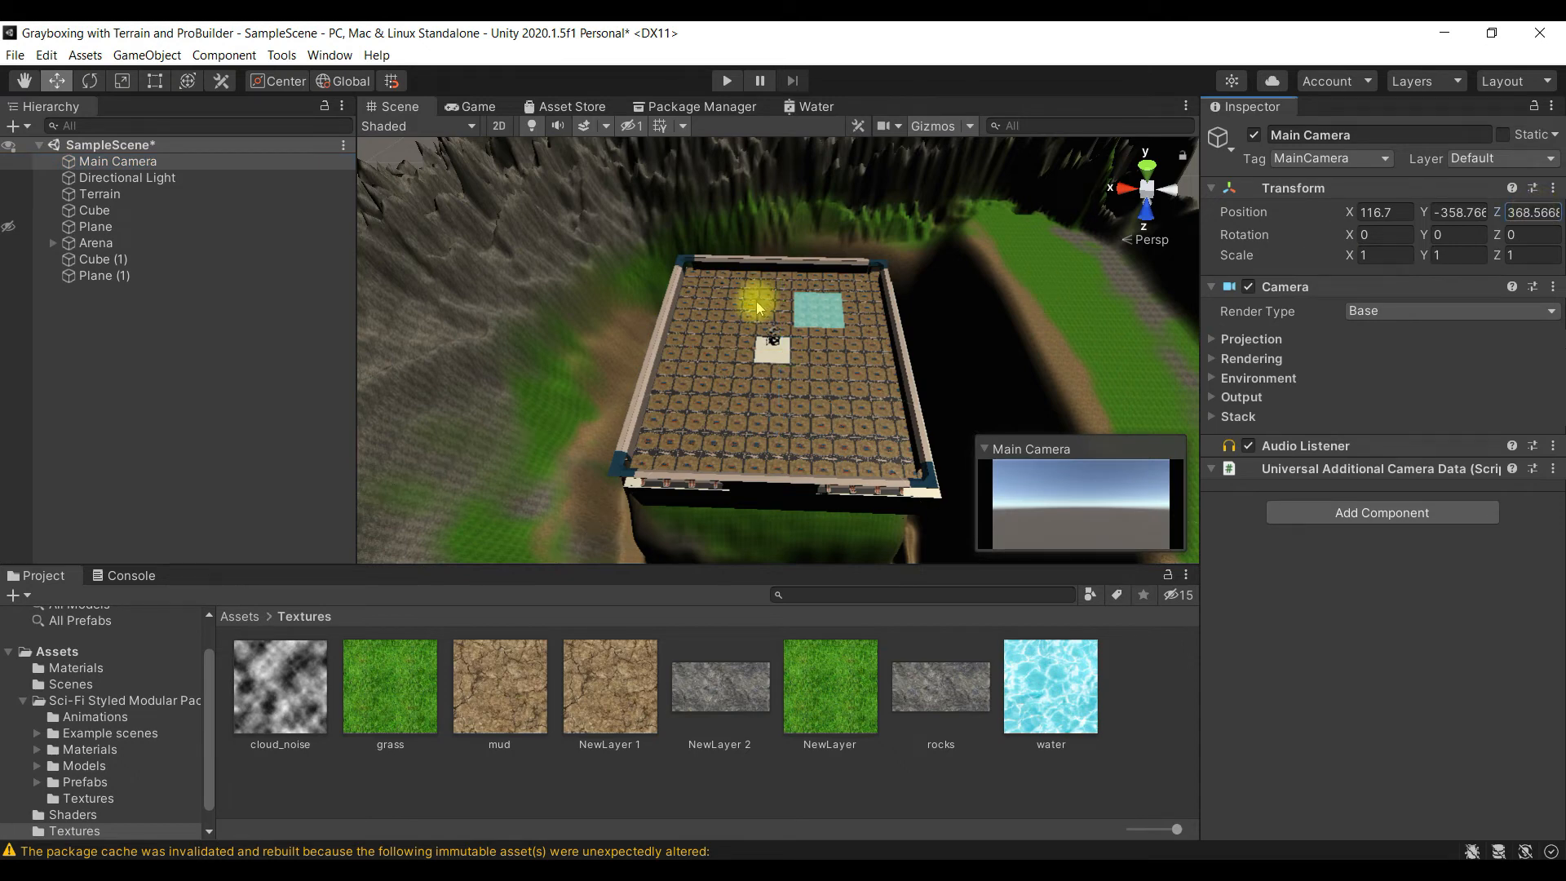
double_click(147, 161)
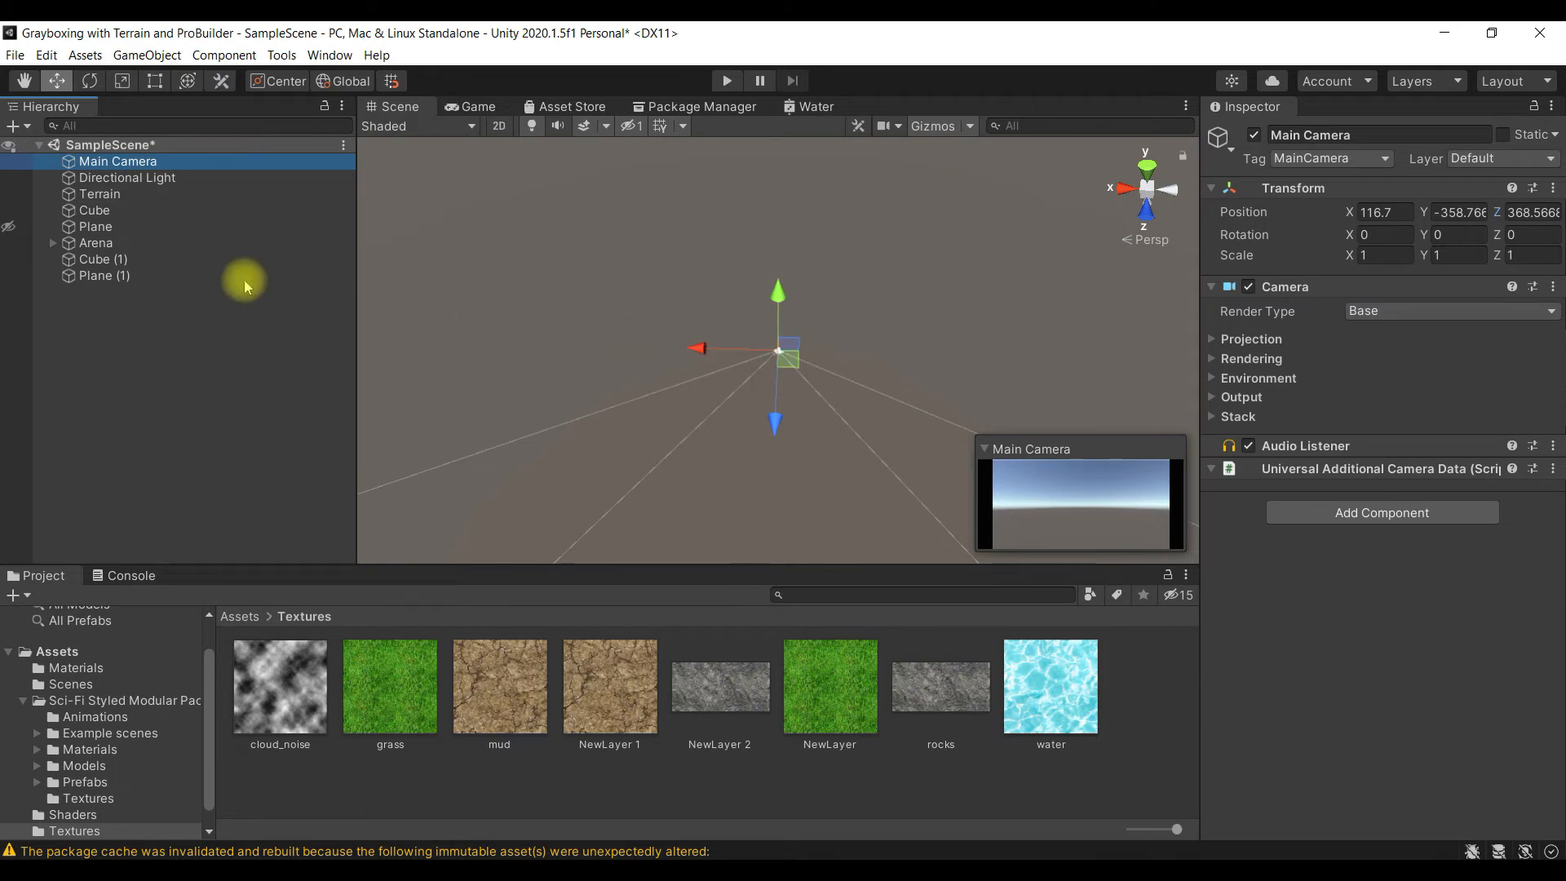
double_click(150, 242)
click(157, 227)
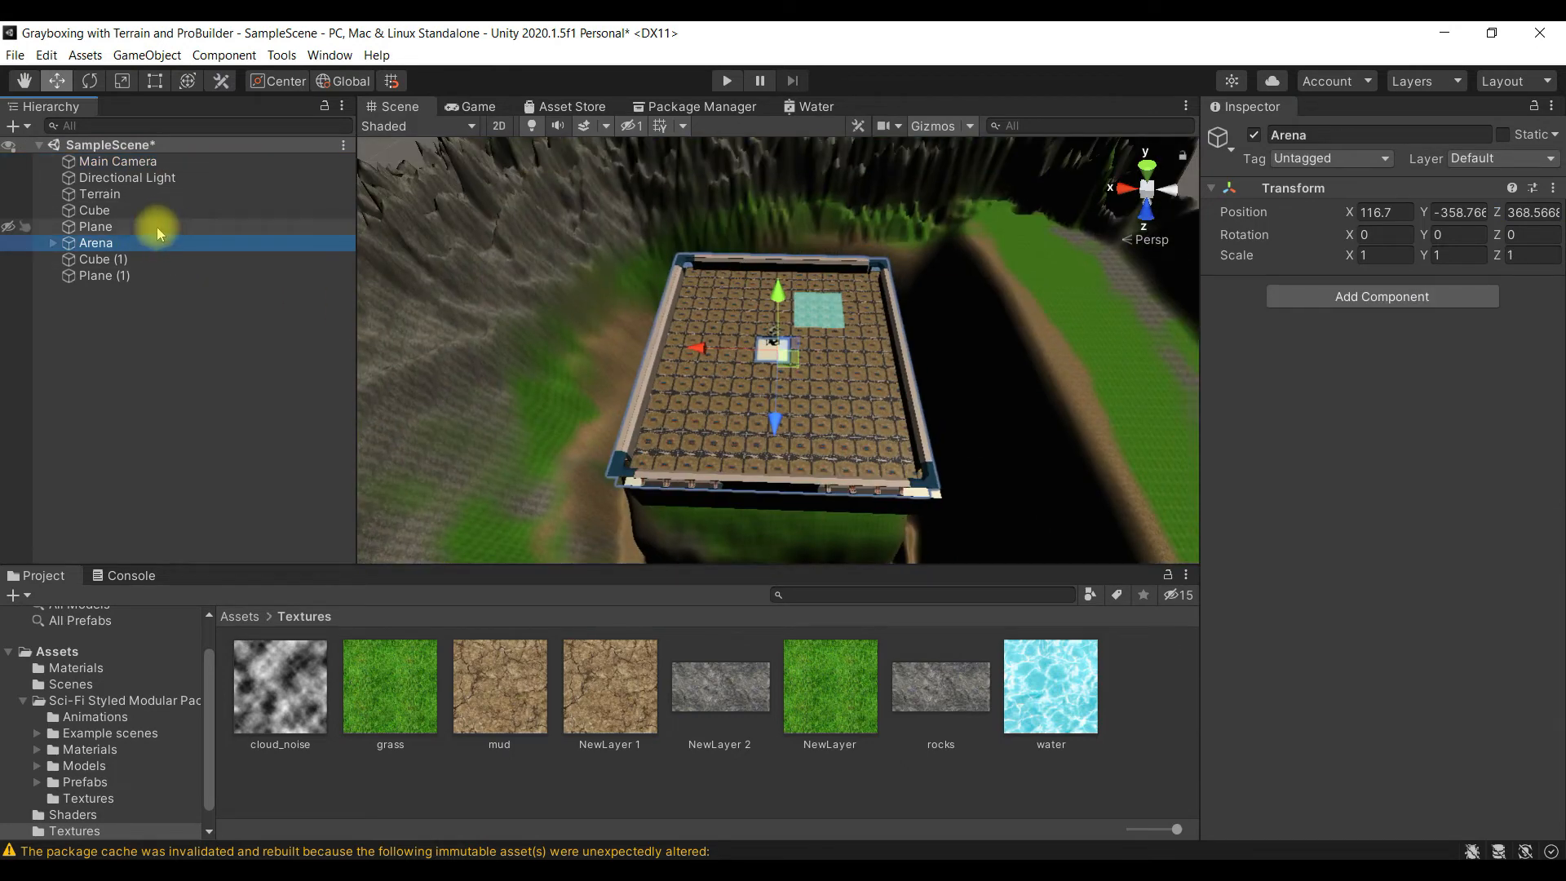
- Set the Main Camera's X position to 108.3, copied from the Cube under the arena floor
double_click(163, 210)
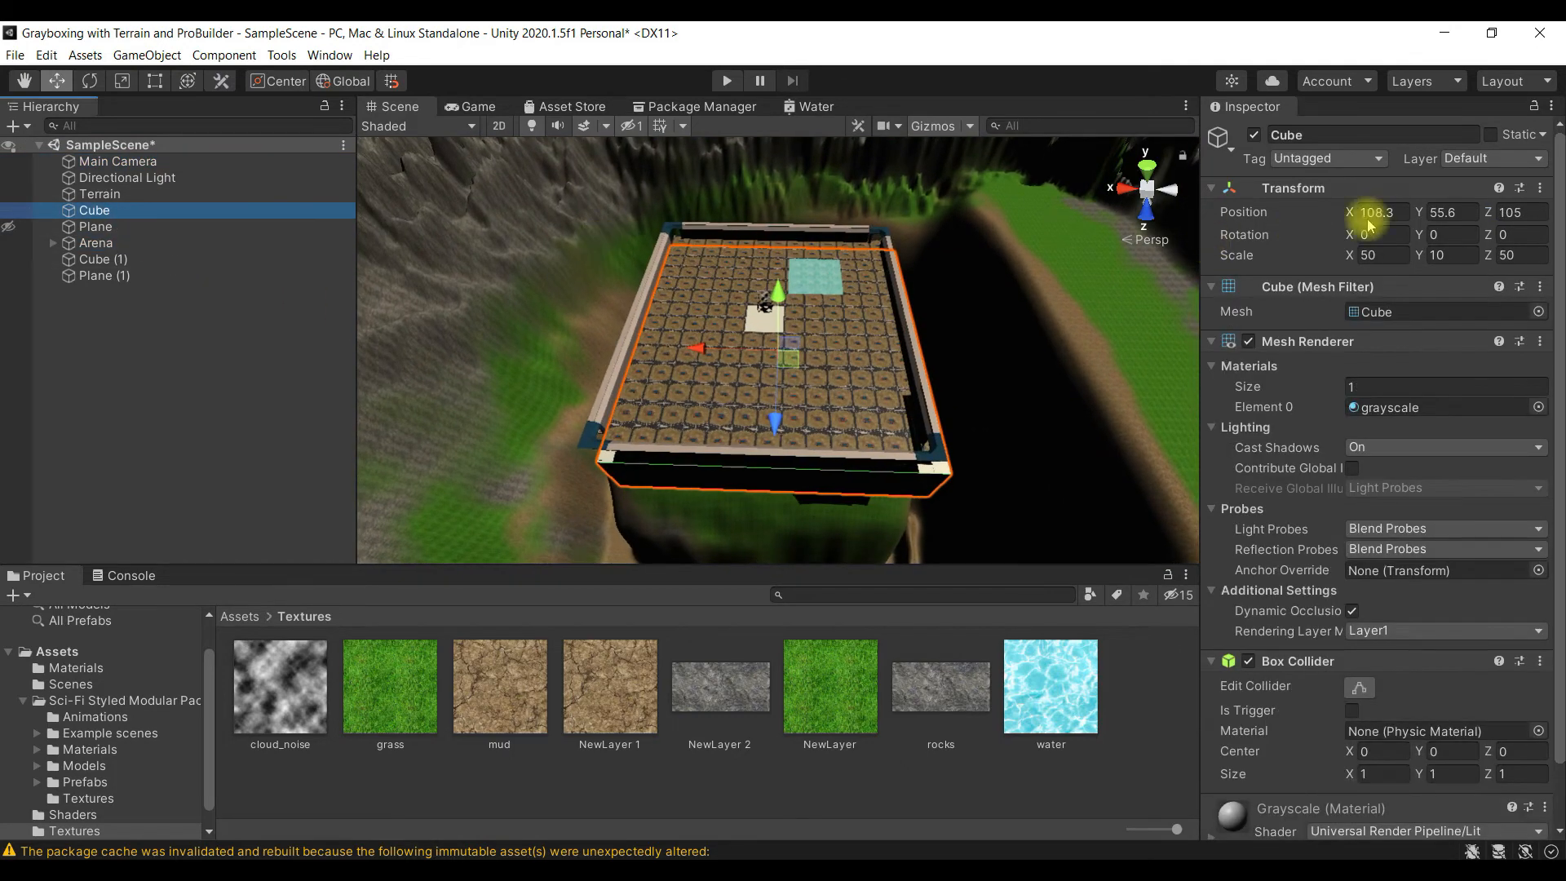
click(1410, 216)
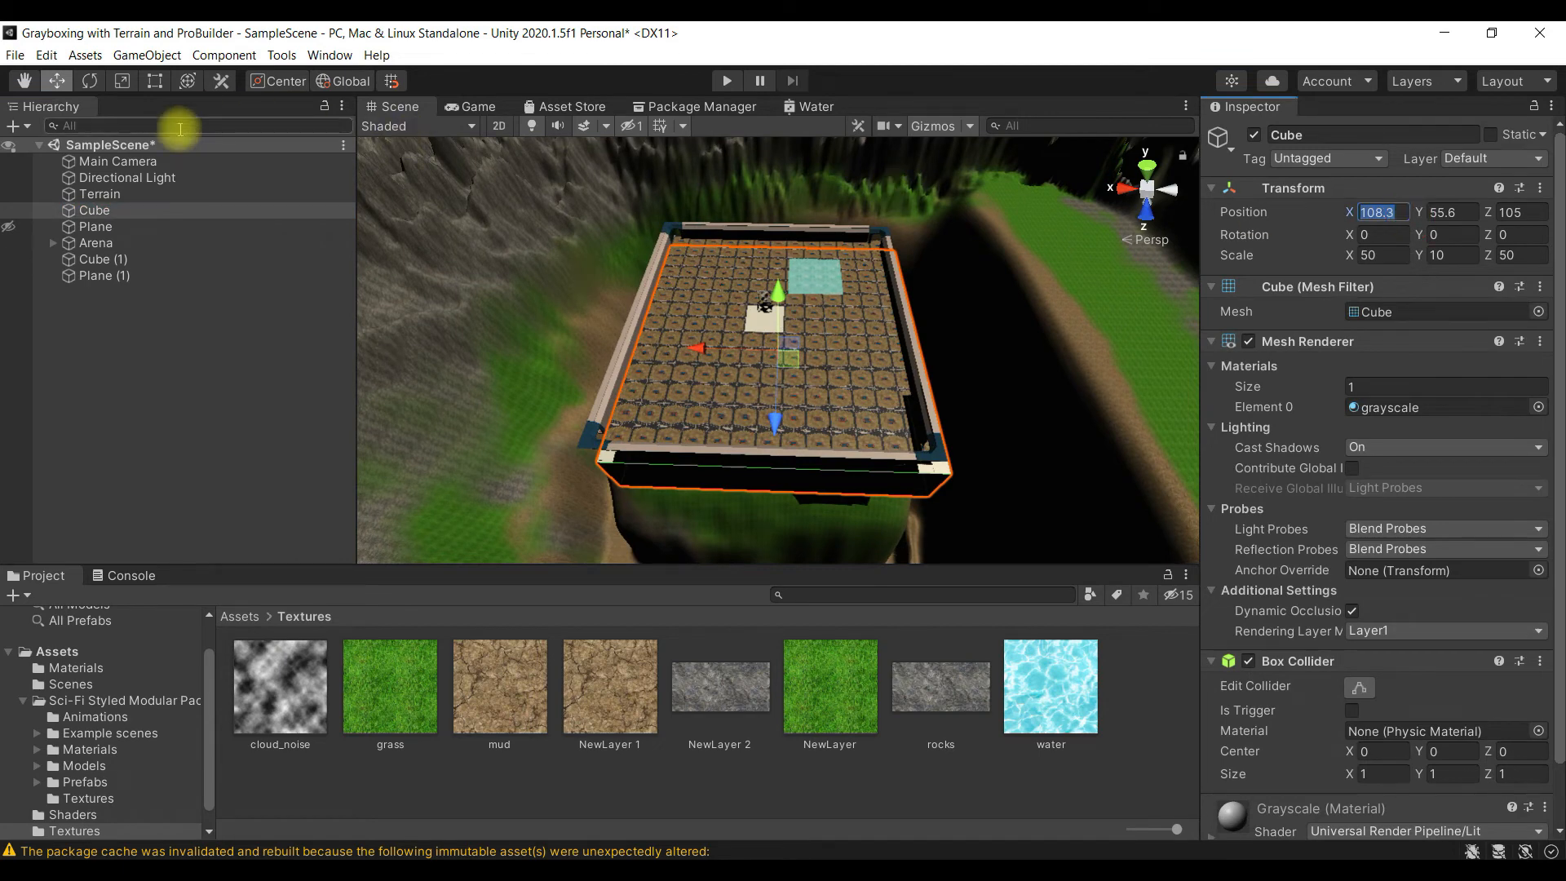
click(175, 160)
click(1388, 216)
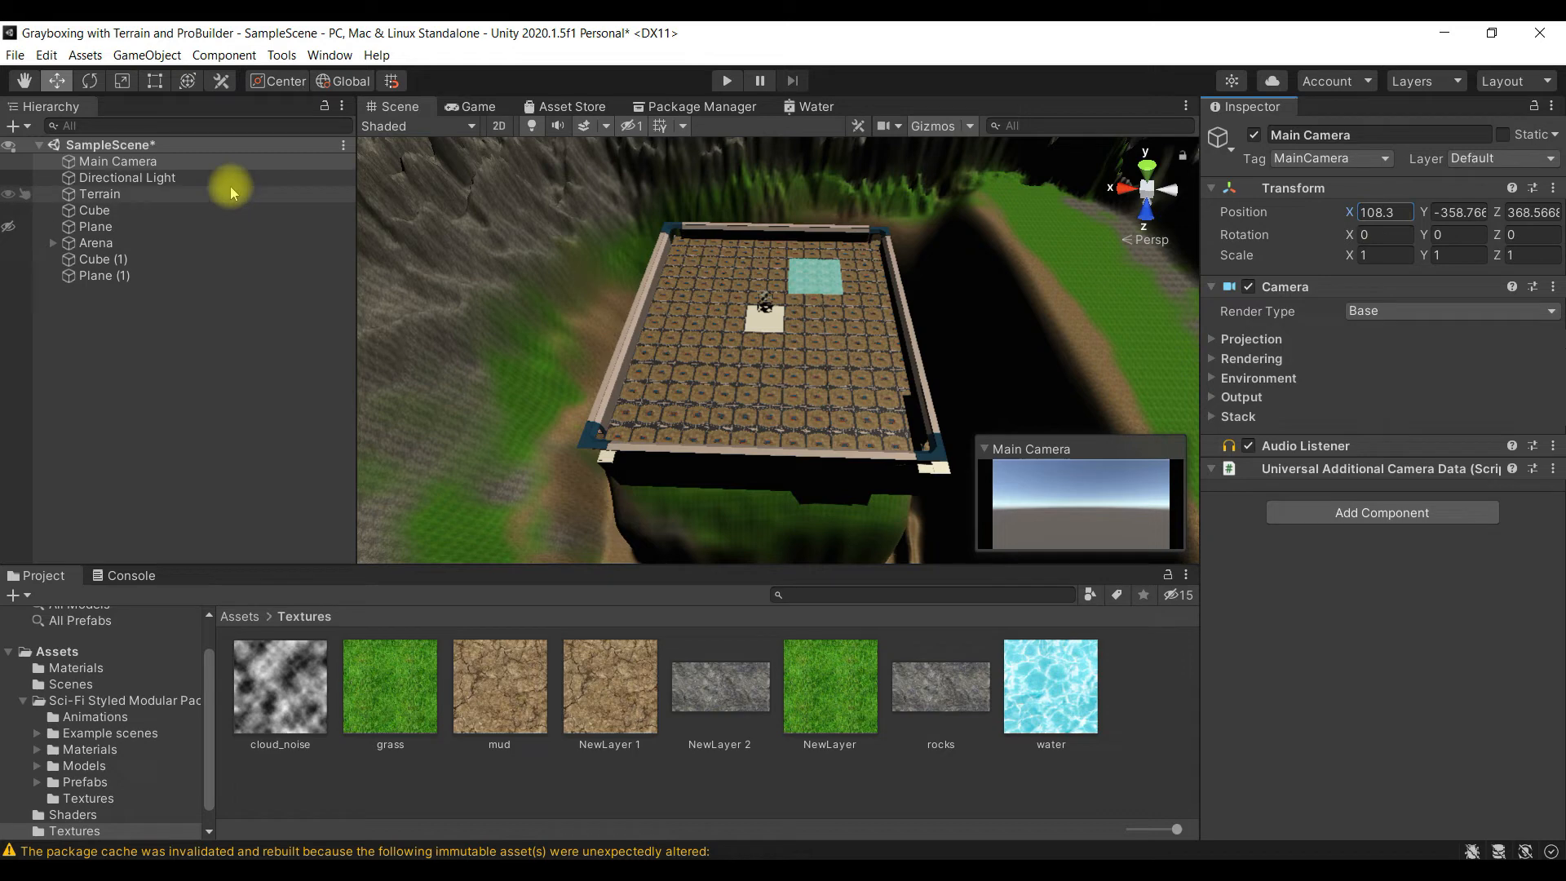
- Set the Main Camera's Y position to 55.6, copied from the Cube
click(163, 210)
click(1435, 212)
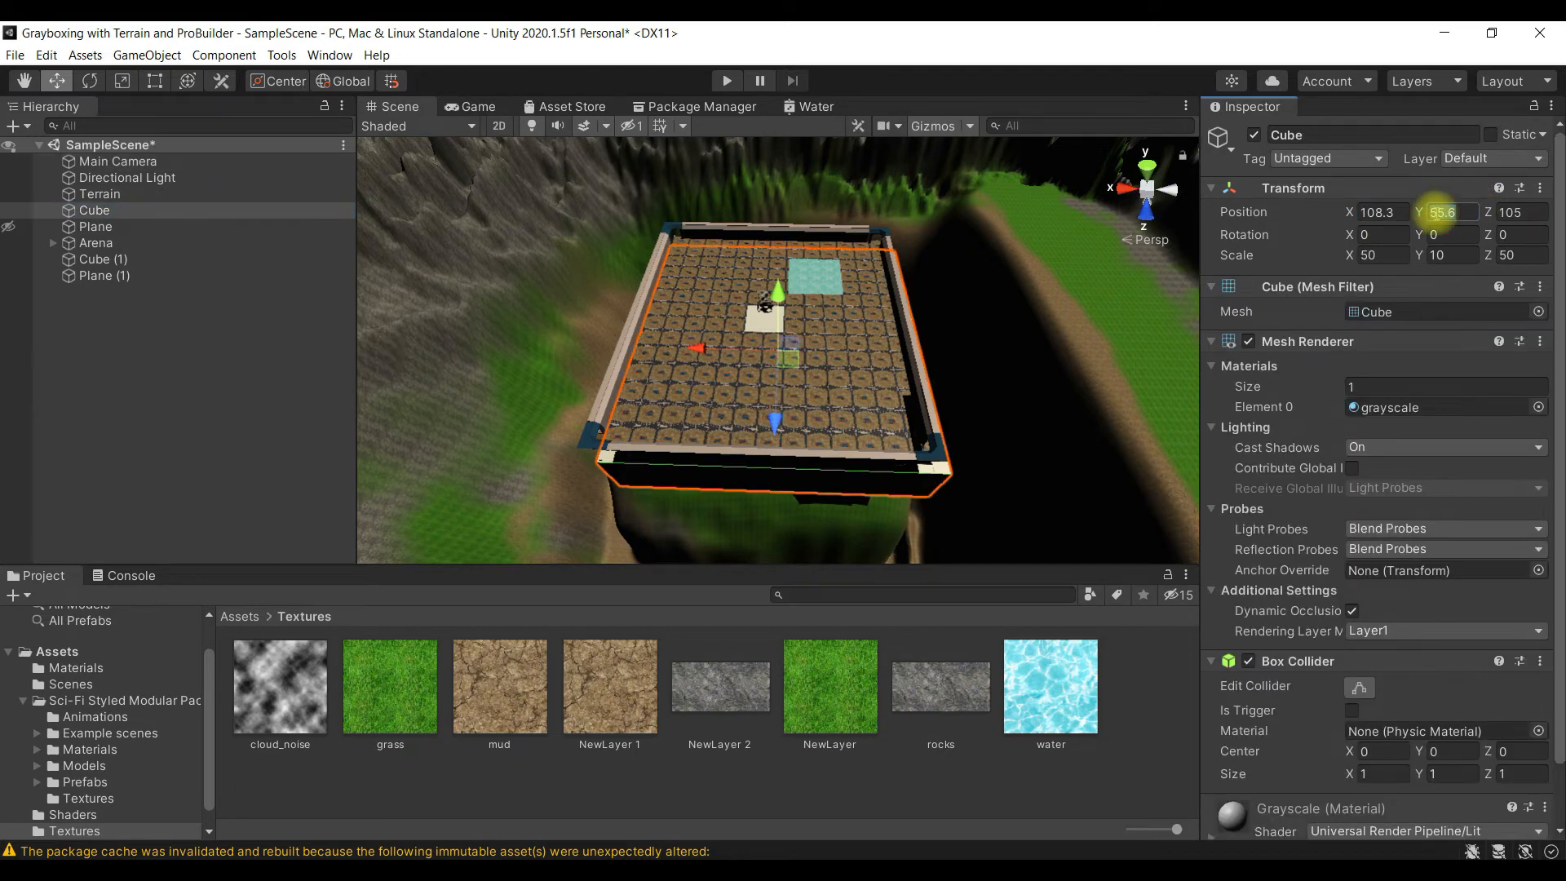
click(209, 163)
click(1468, 205)
text(55.6)
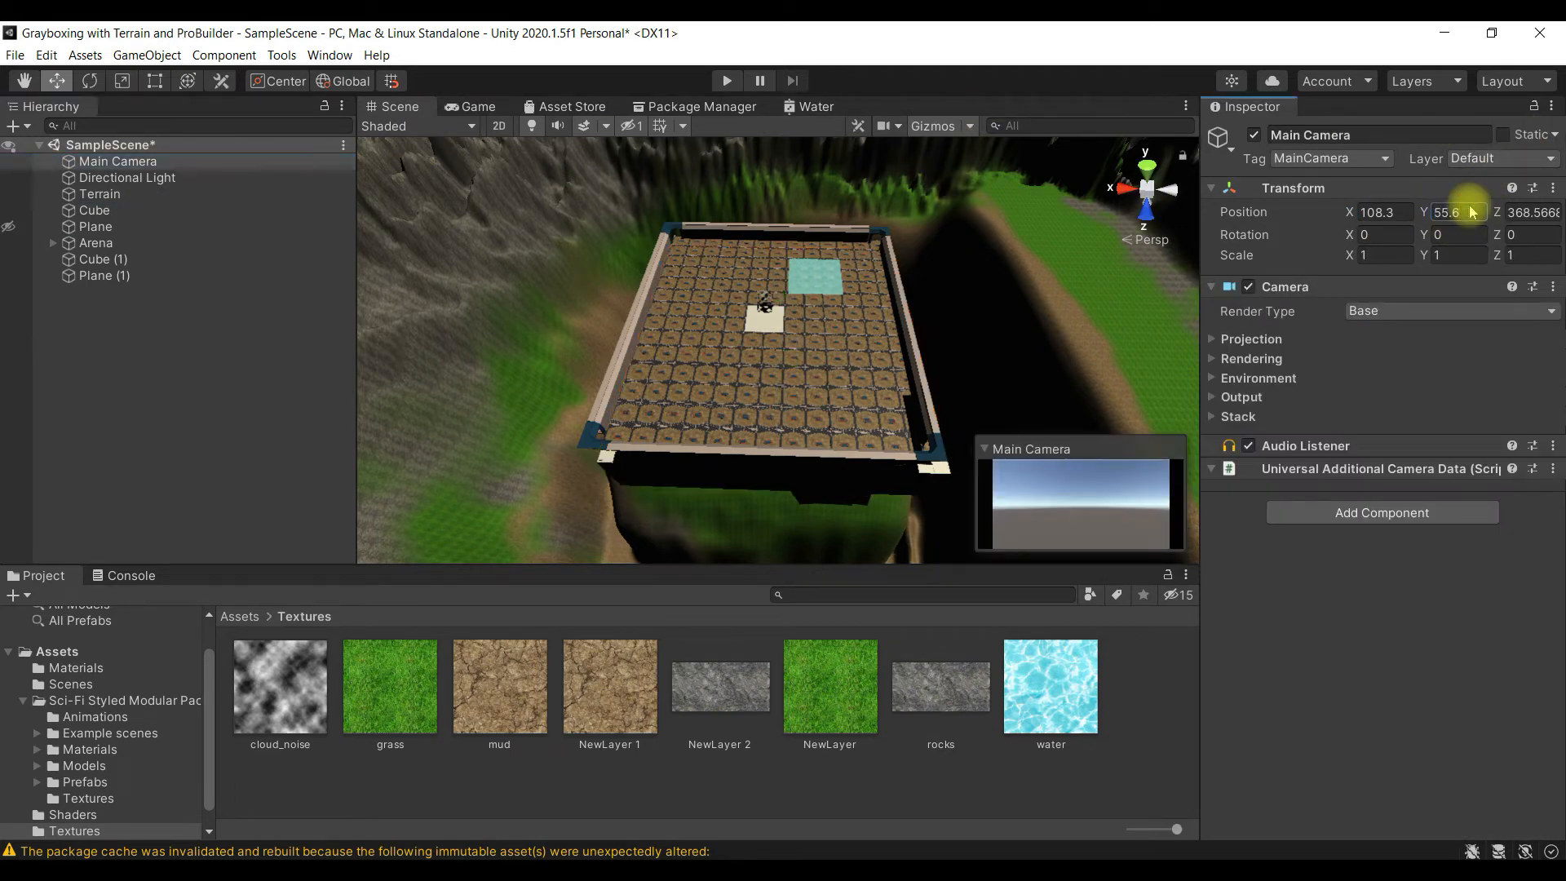
- Set the Main Camera's Z position to the Cube's 105 and frame the camera in the scene
click(168, 210)
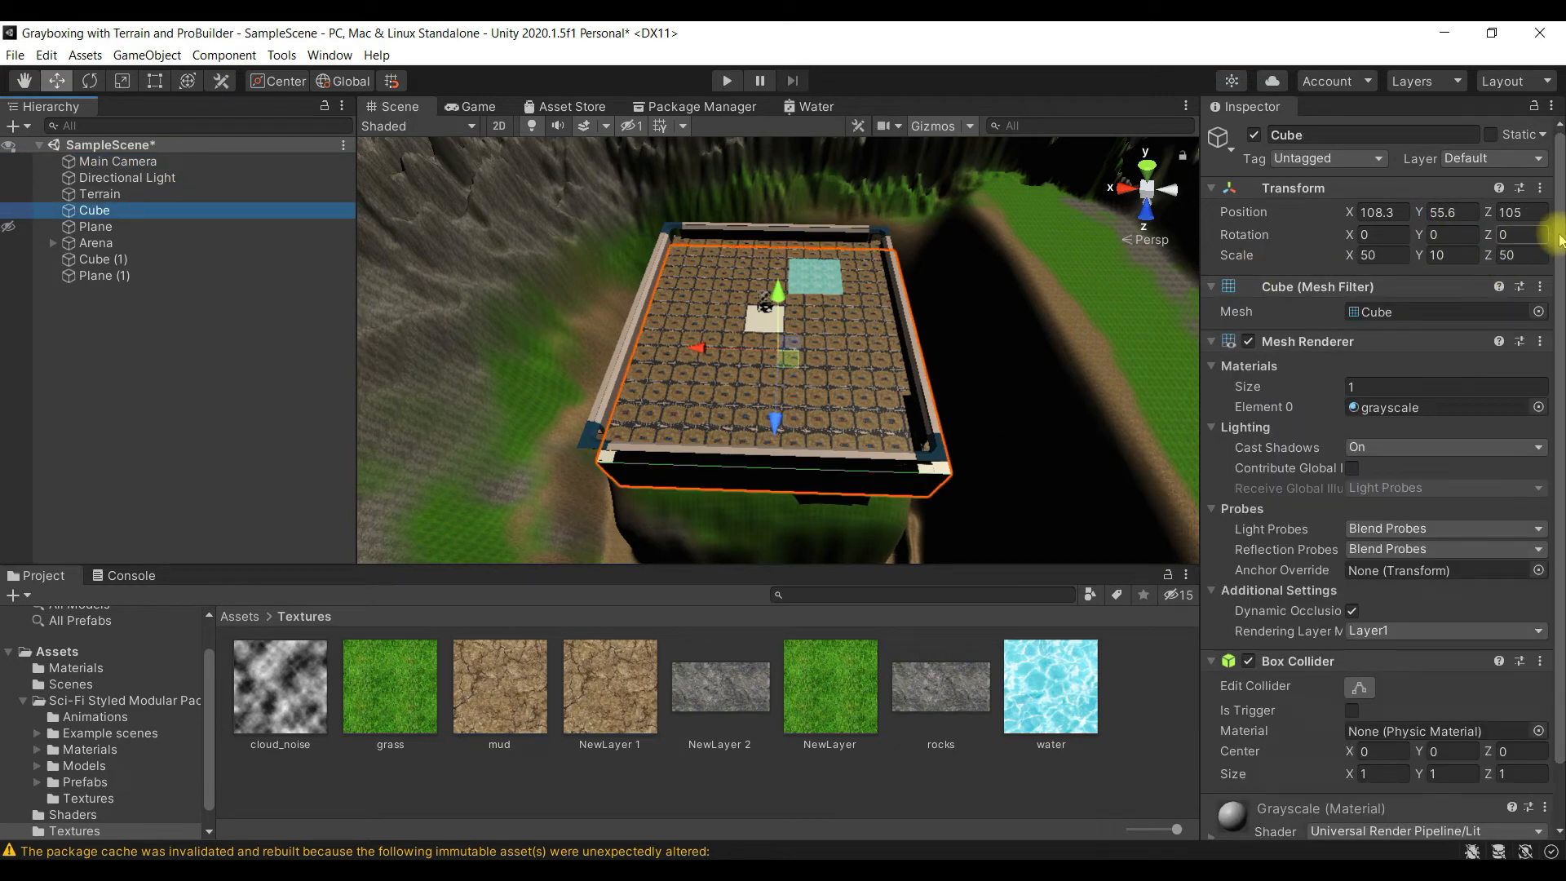
click(1534, 214)
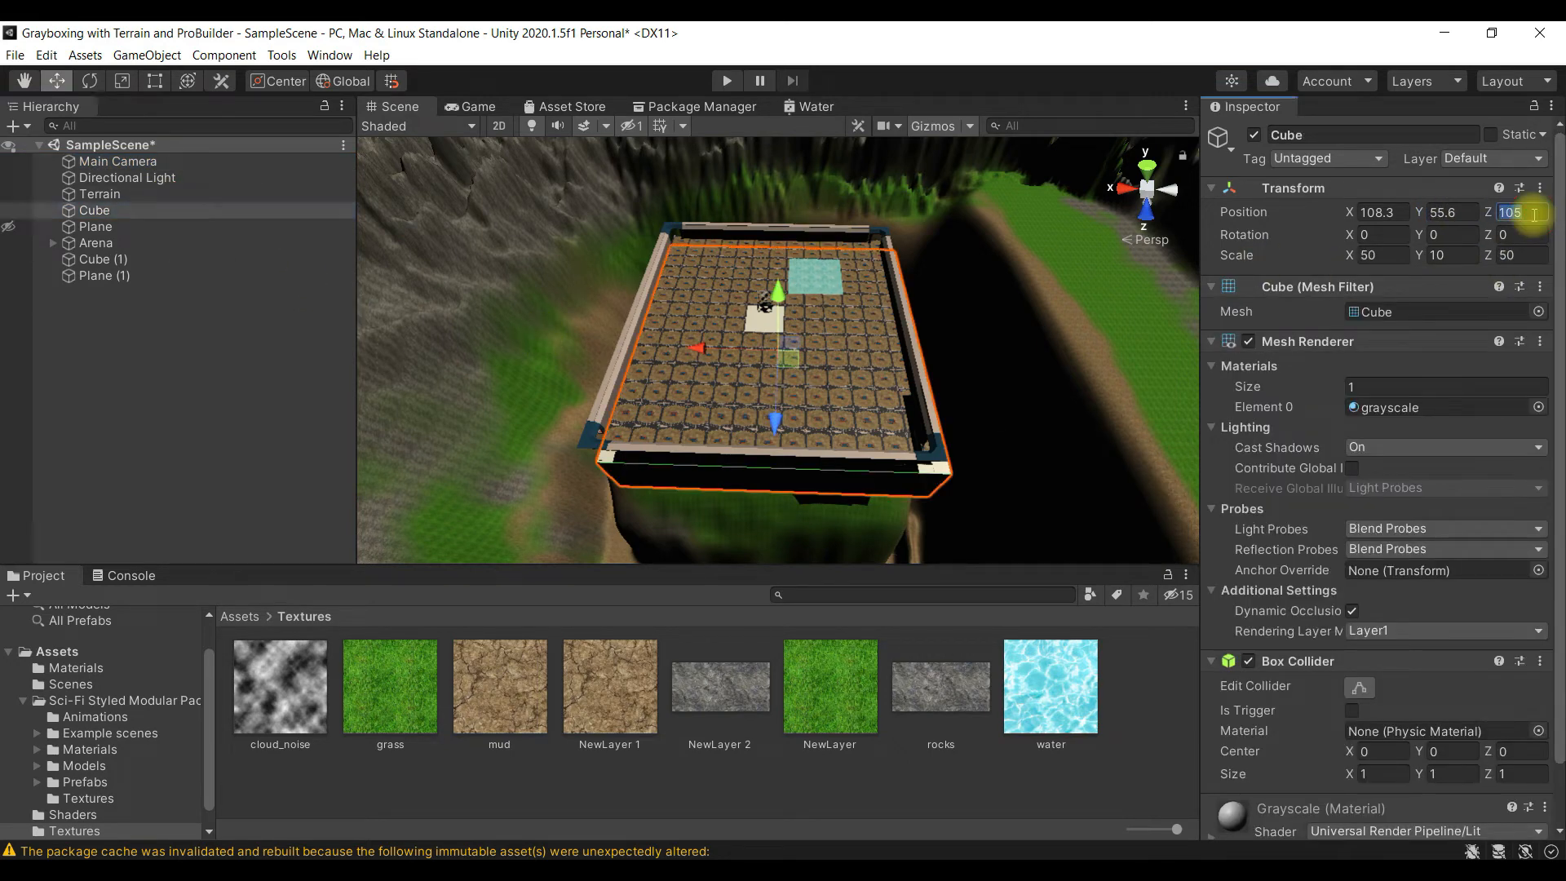
double_click(122, 162)
click(1549, 213)
text(105)
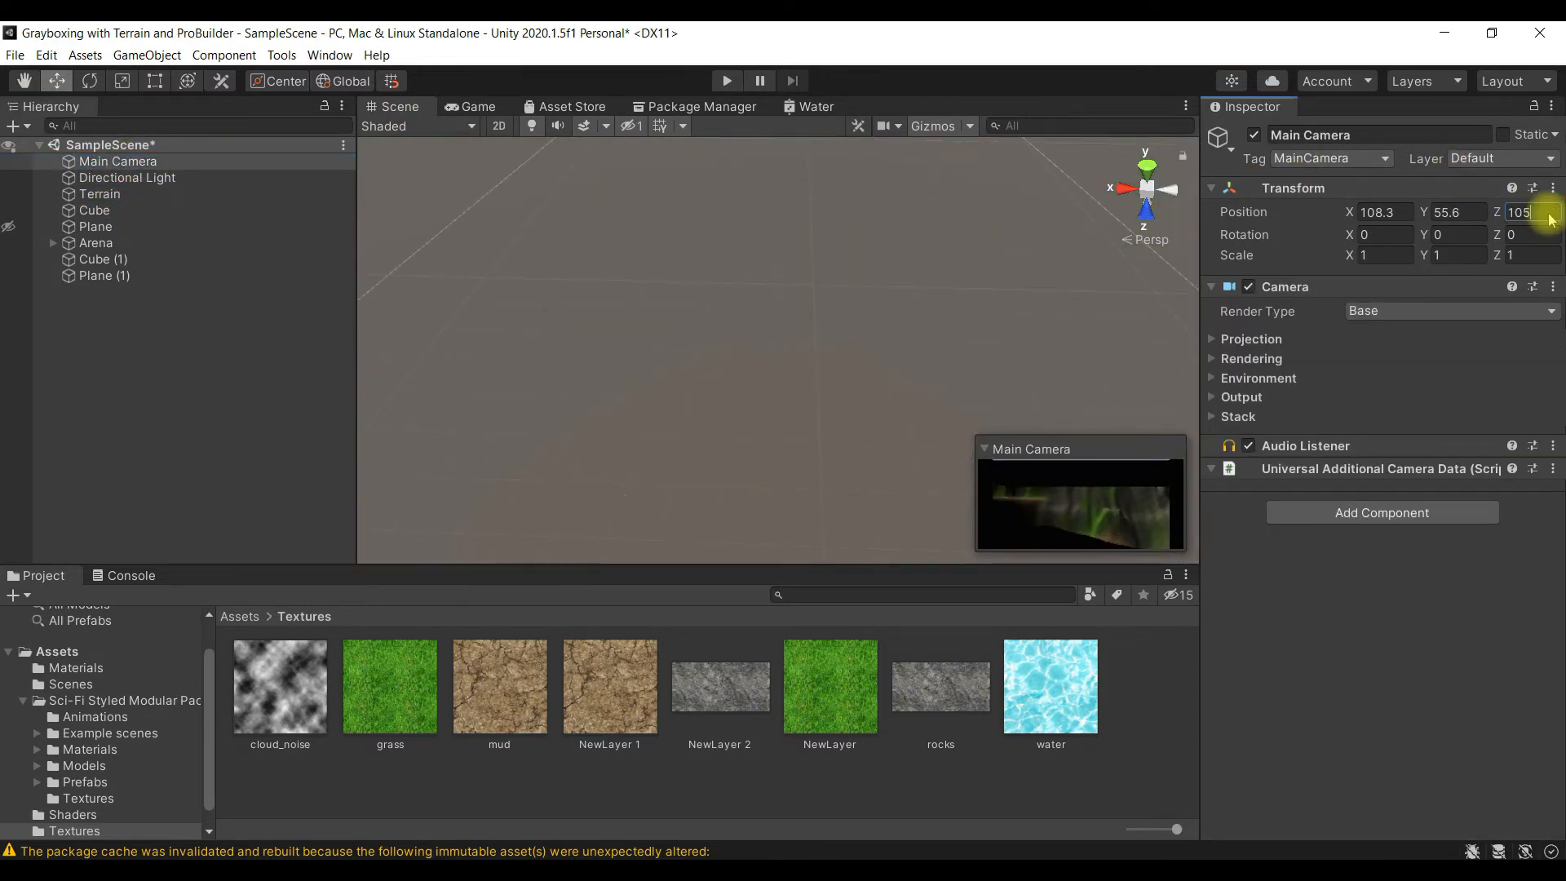
double_click(210, 162)
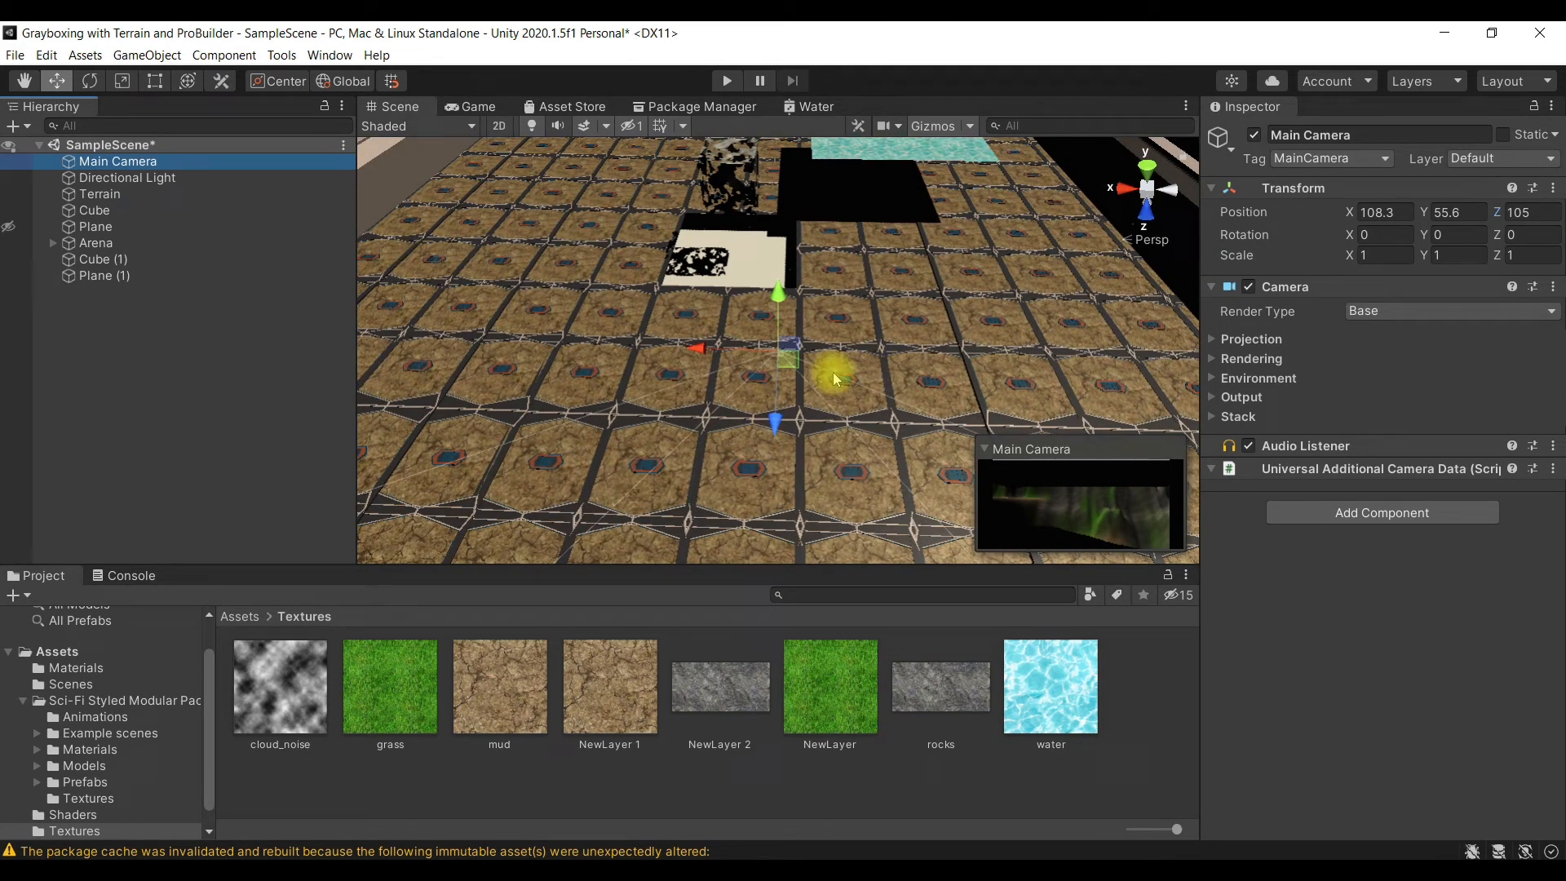
double_click(174, 213)
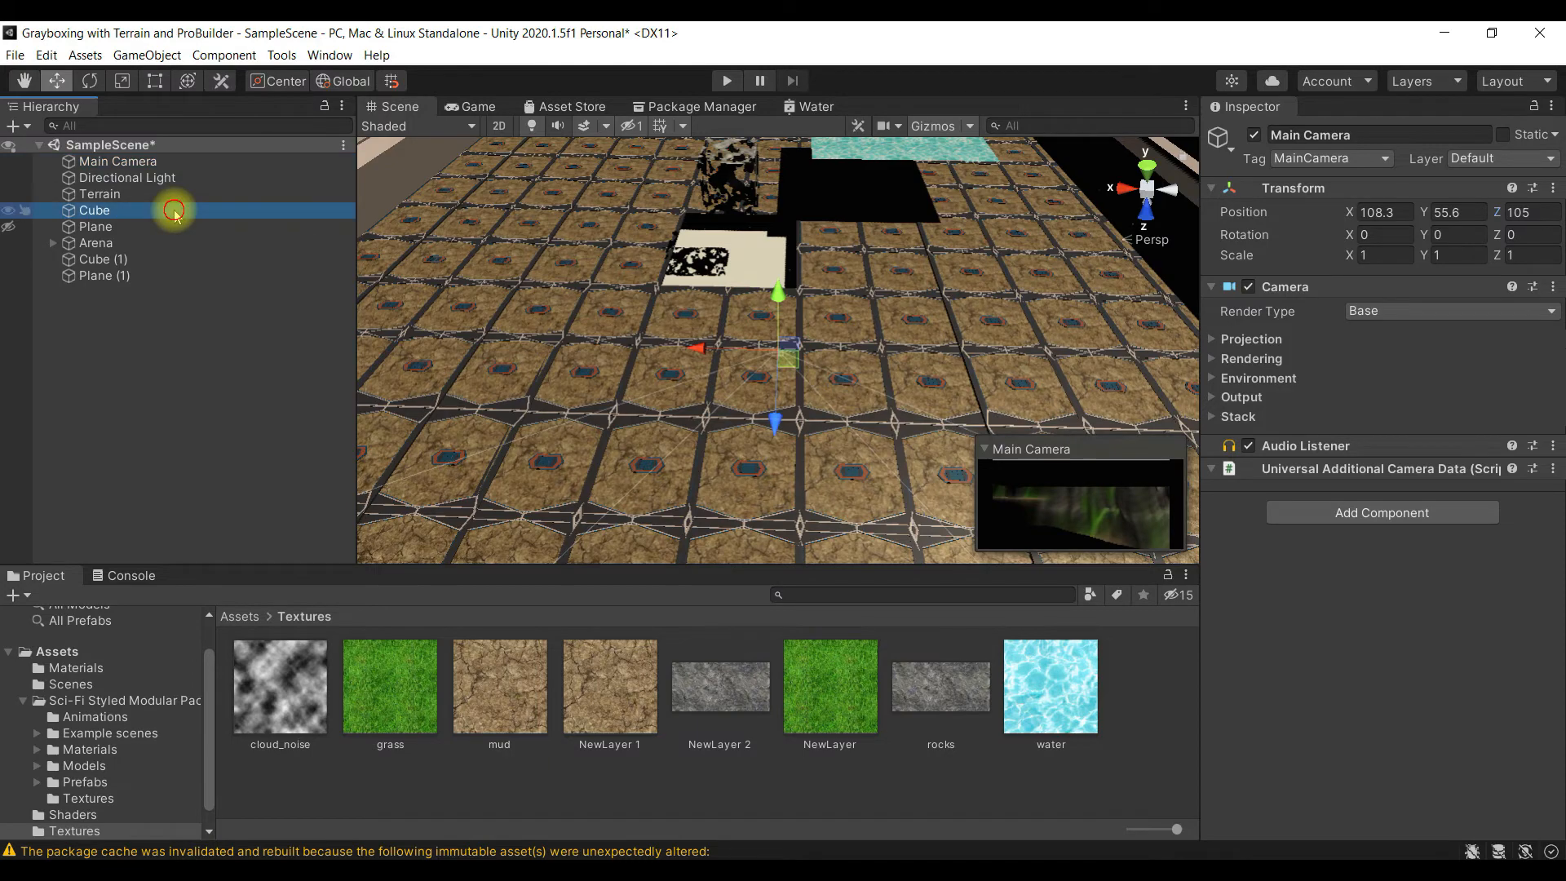
- Set the Main Camera's Y rotation to 90, undoing the accidental floor tile selection
double_click(155, 162)
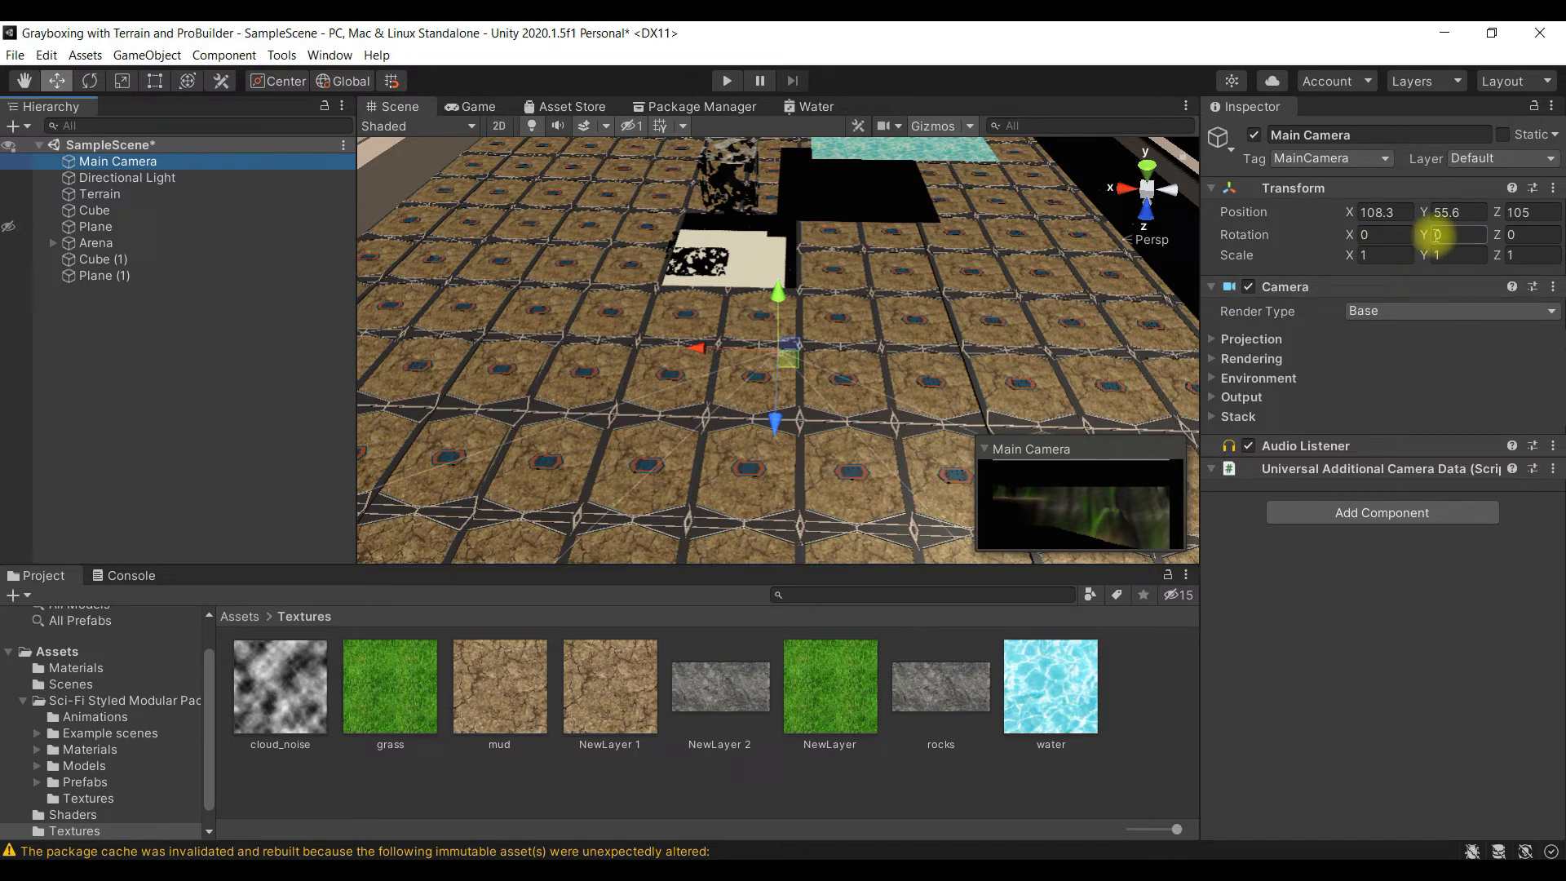
text(90)
click(1076, 349)
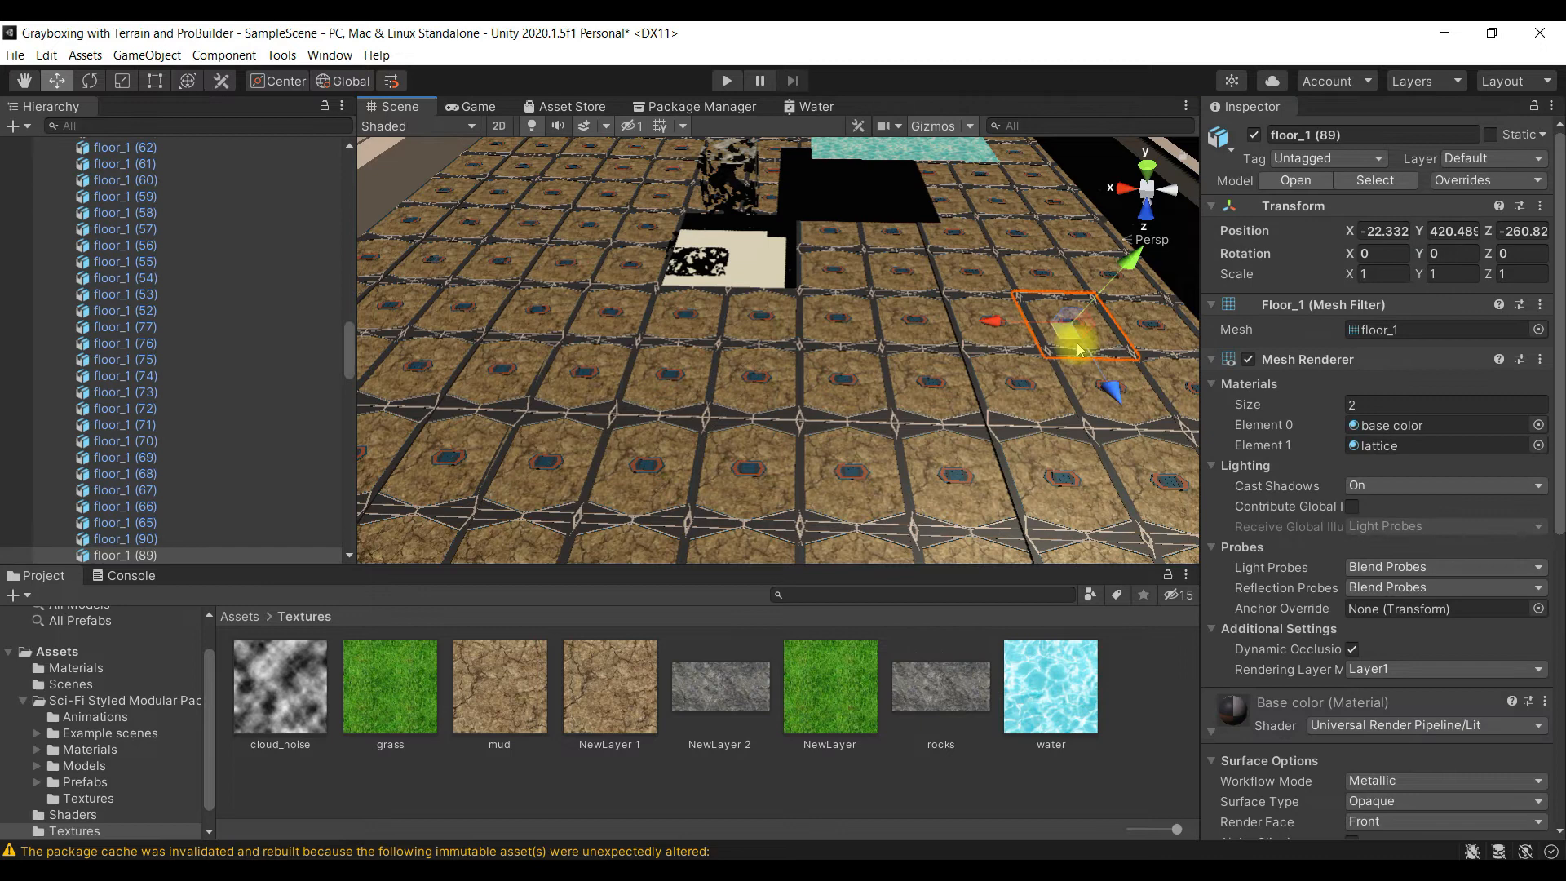
key(ctrl+z)
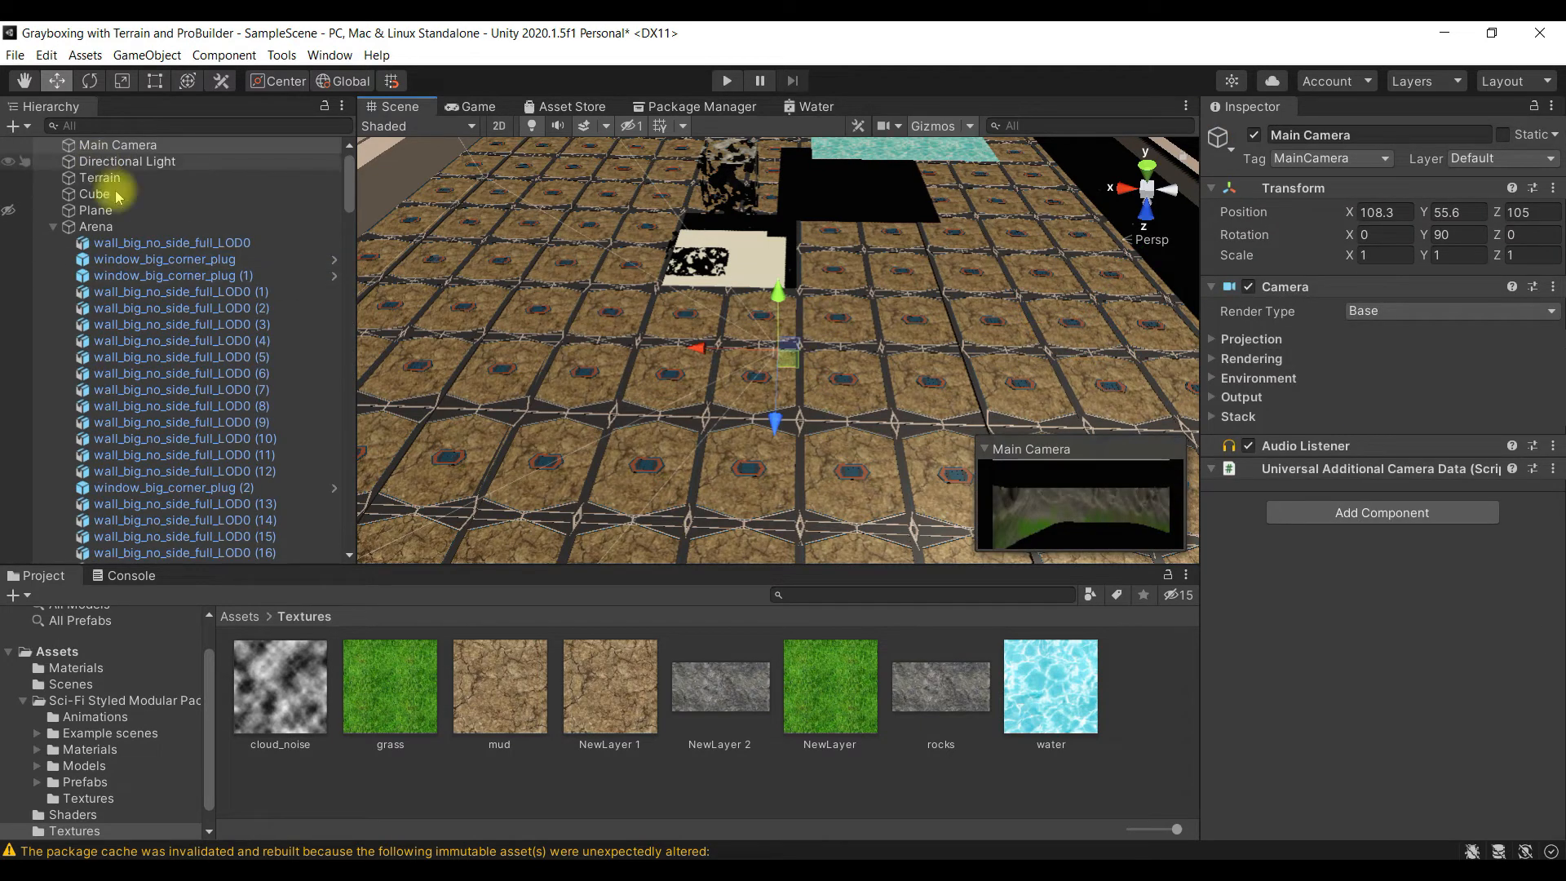
- Collapse the Arena group, set the Main Camera's X rotation to 180 and raise it to about Y 67.17
scroll(116, 197, up, 1)
click(161, 162)
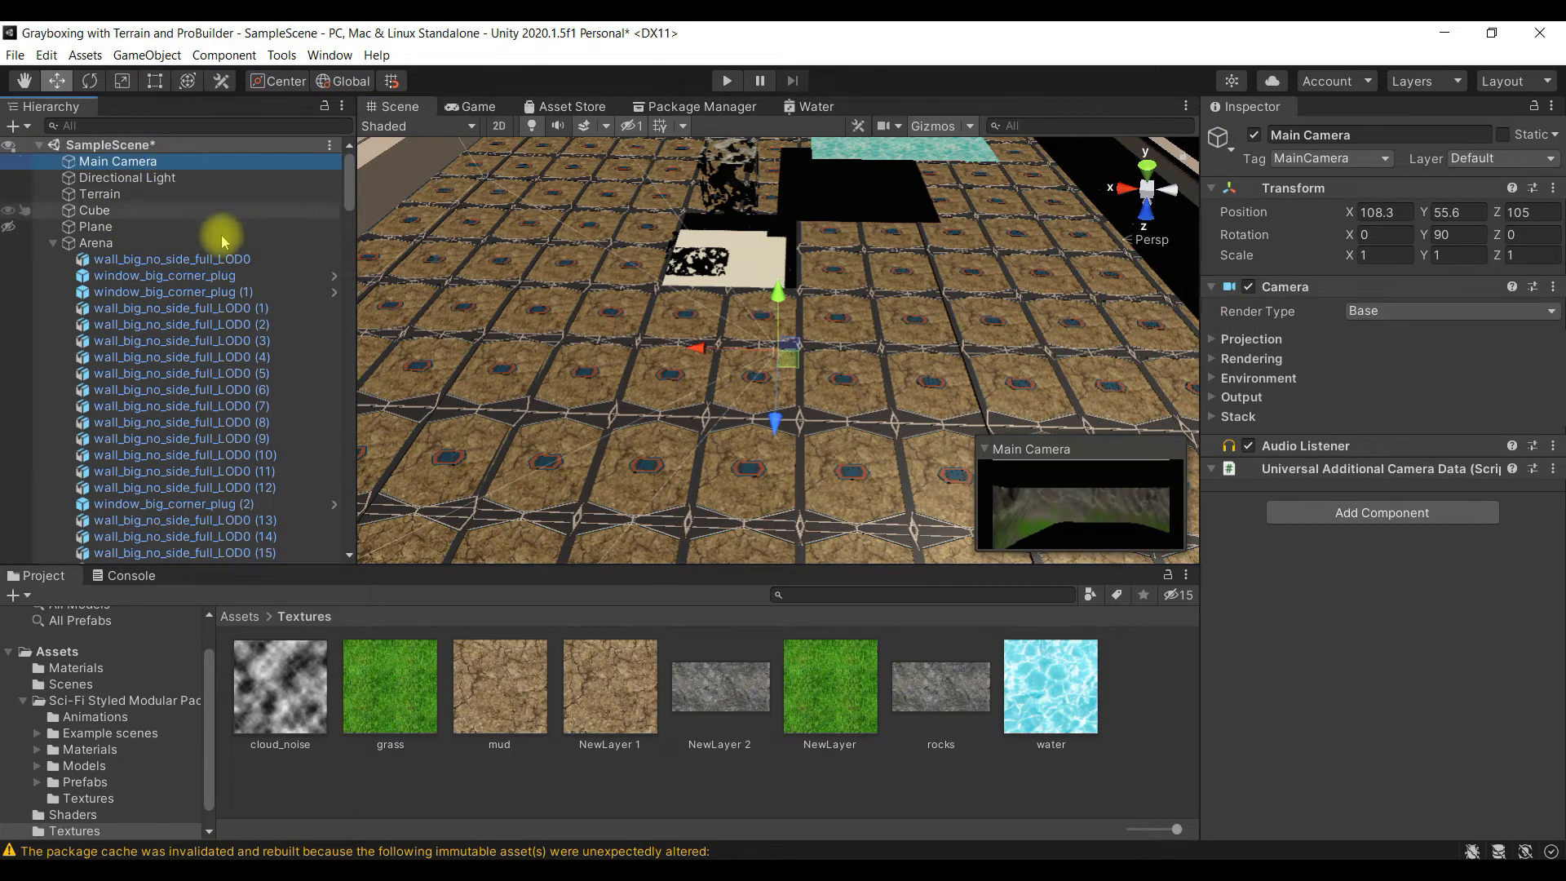
click(61, 245)
click(53, 243)
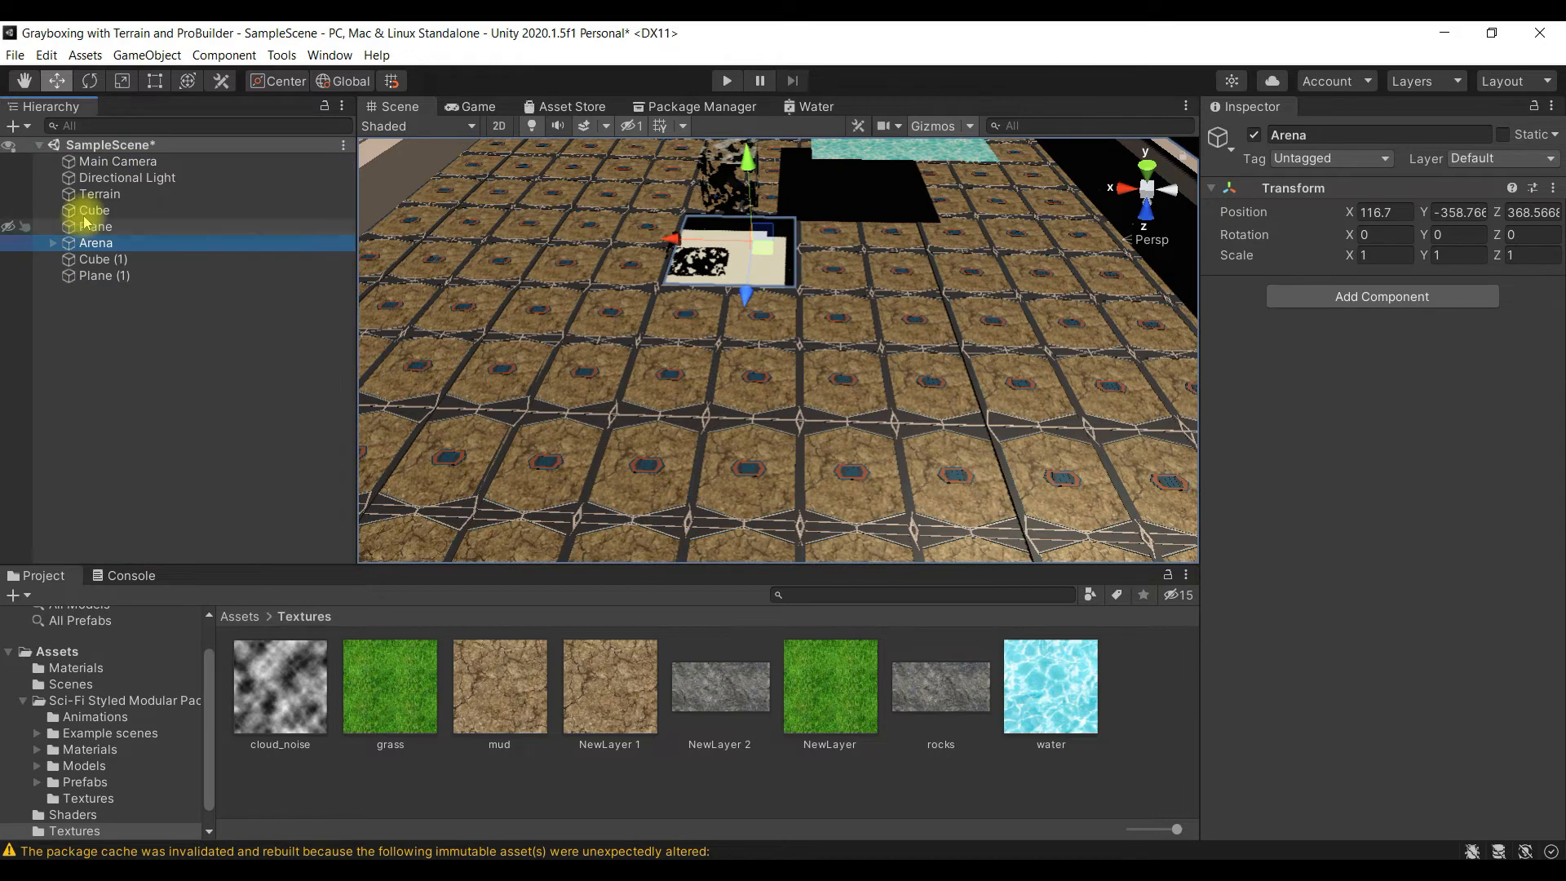
click(166, 160)
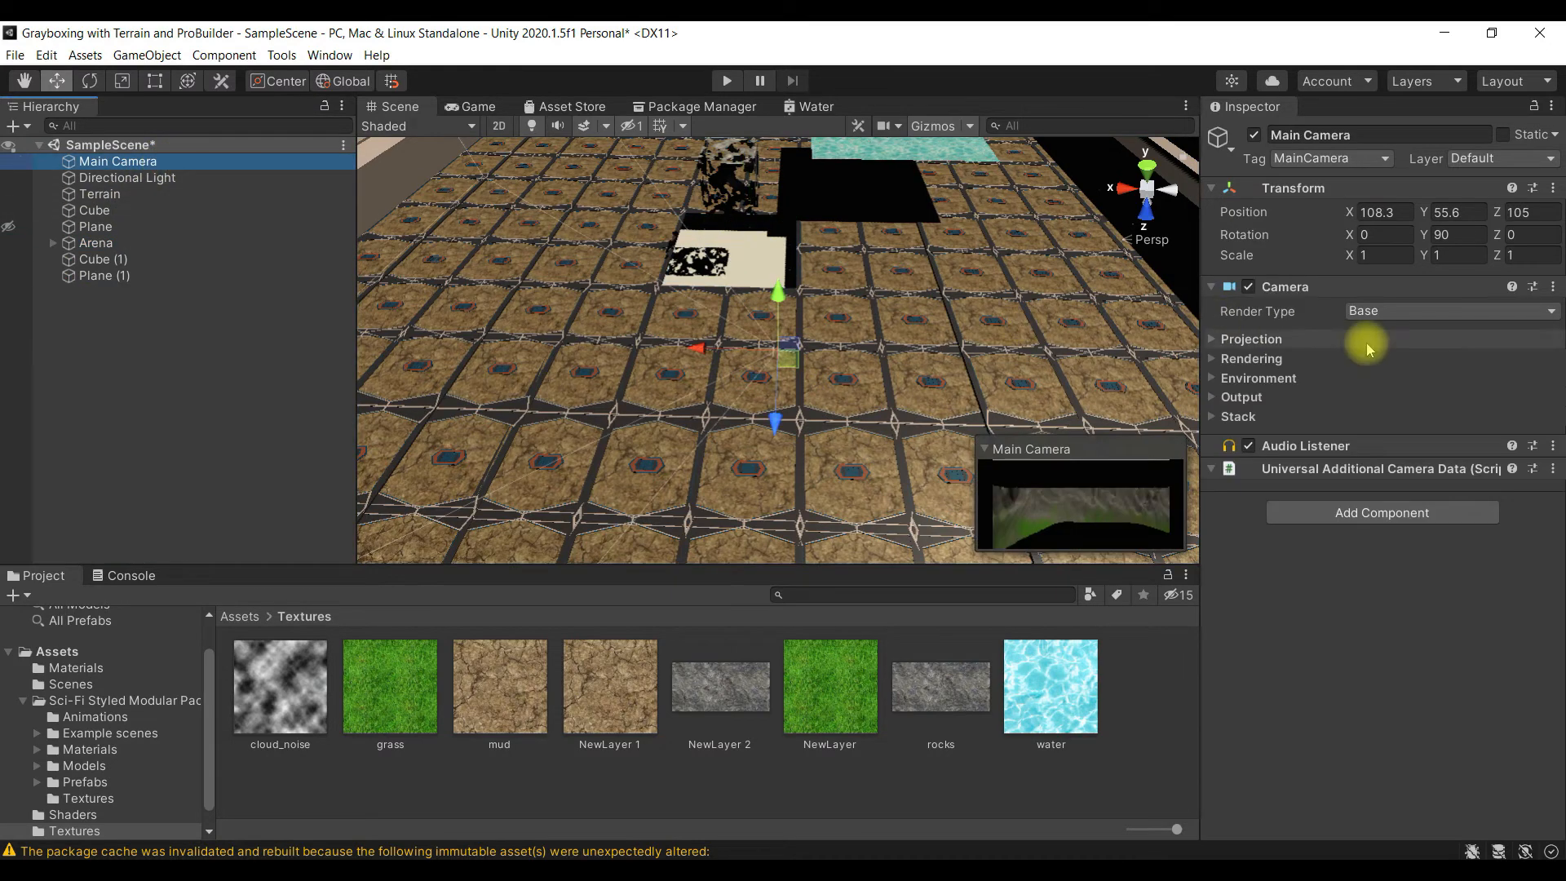
click(1408, 234)
text(180)
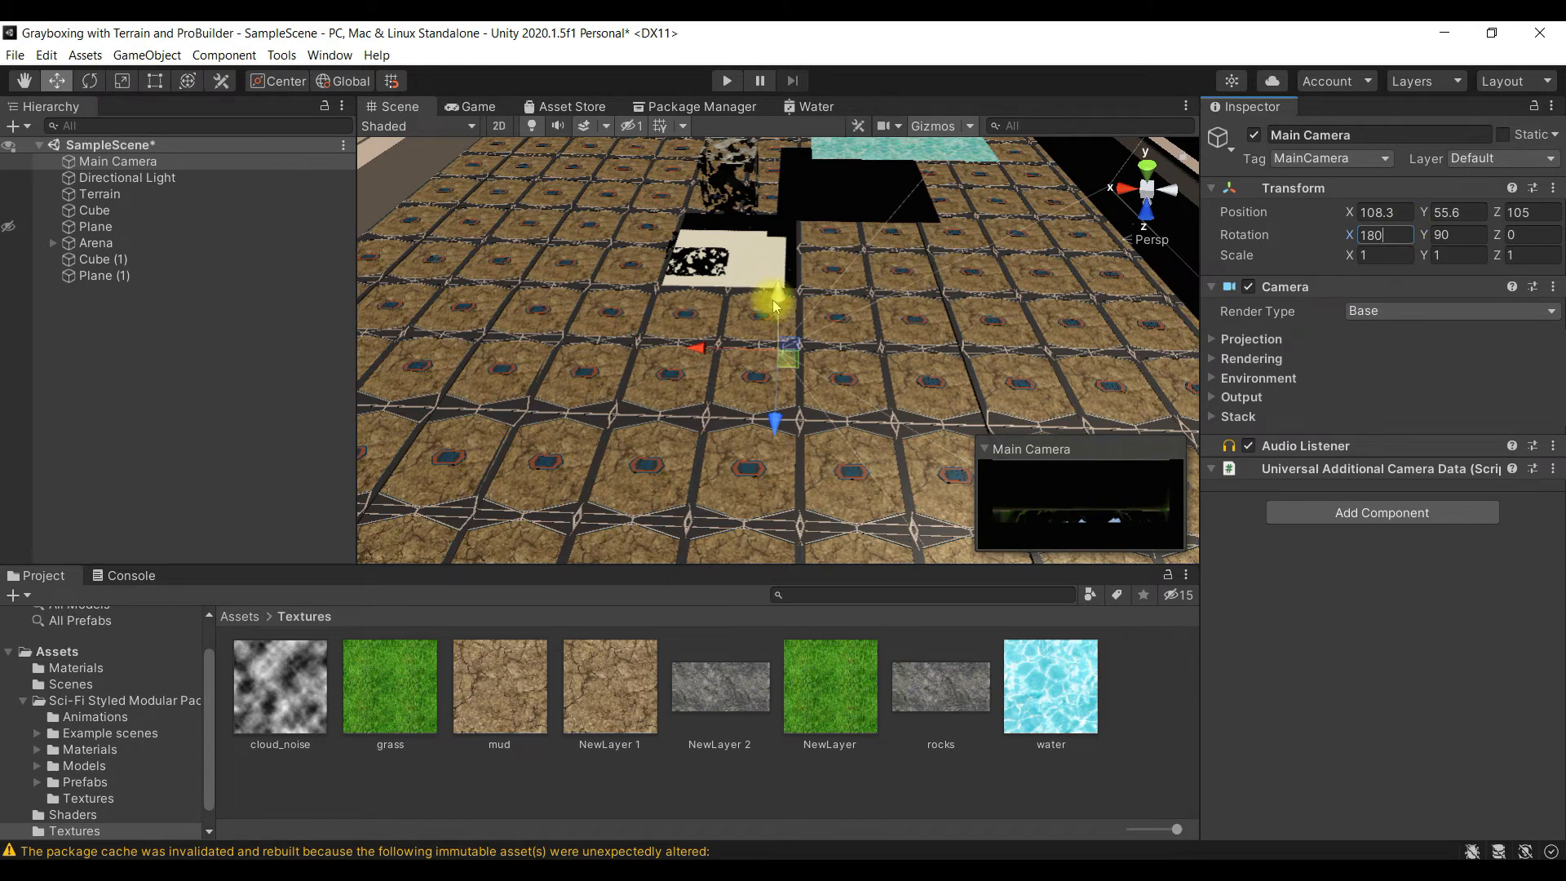
drag(774, 306, 790, 201)
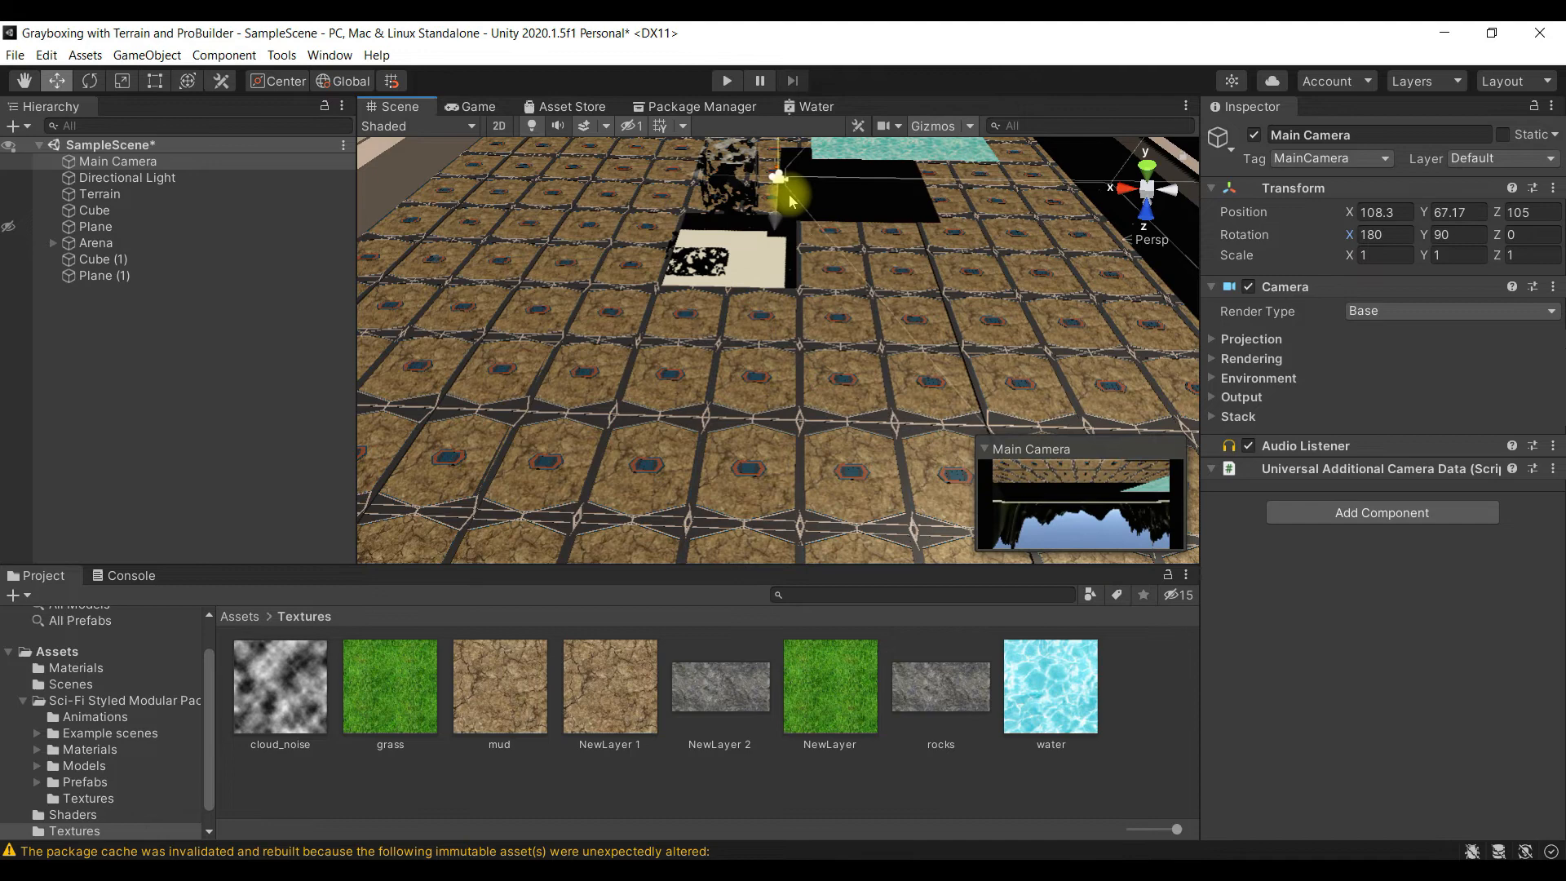
- Set the Main Camera's X rotation to 0, try turning it around the Y axis and restore its Y rotation to 90
click(1383, 237)
text(0)
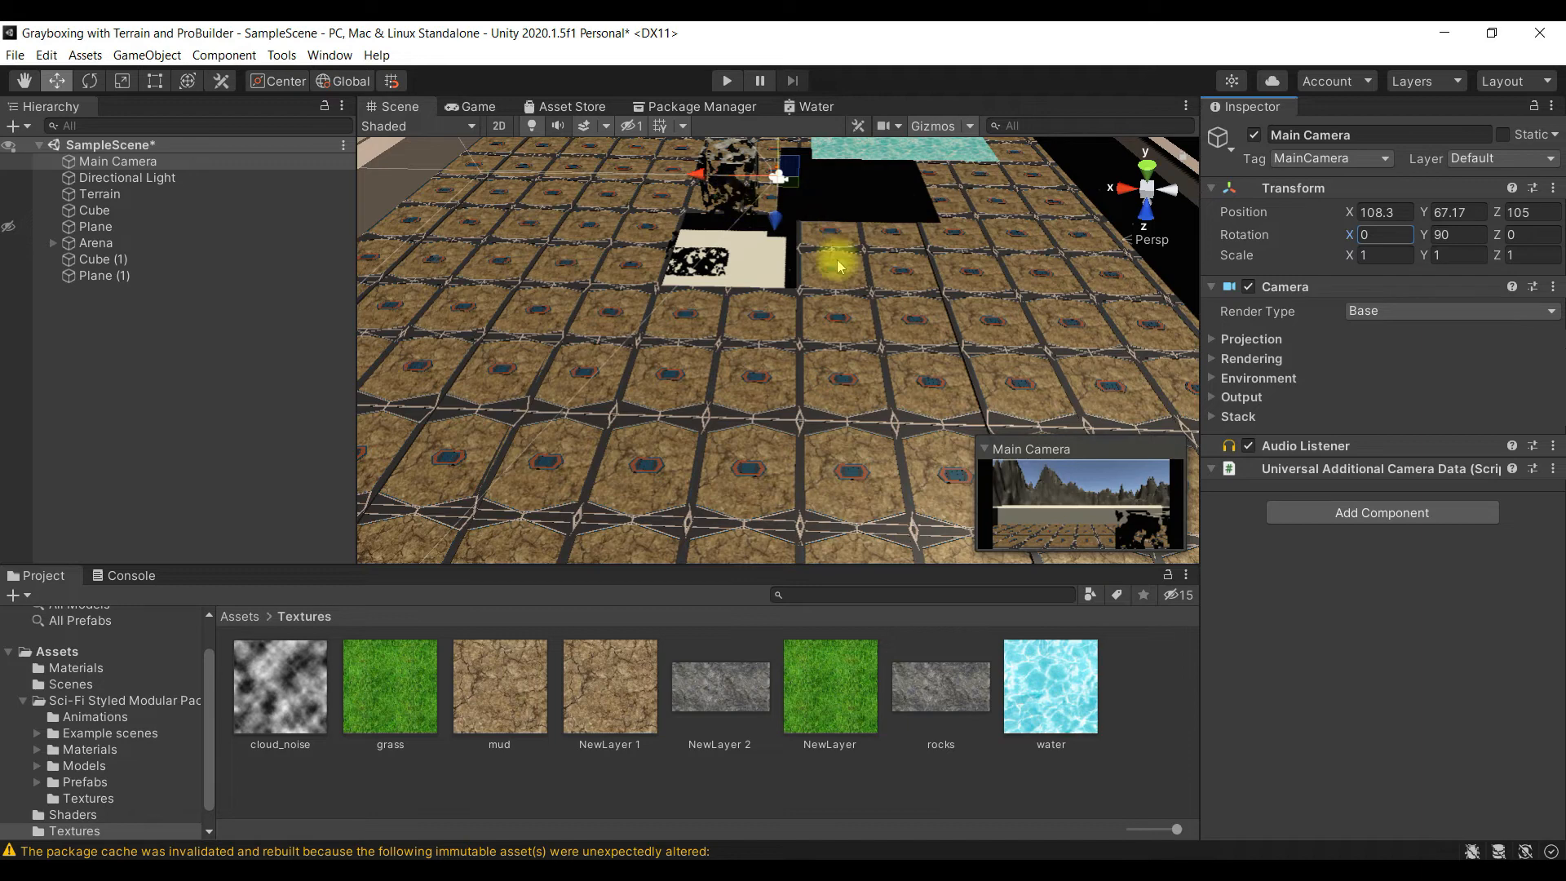
scroll(831, 268, down, 5)
key(t)
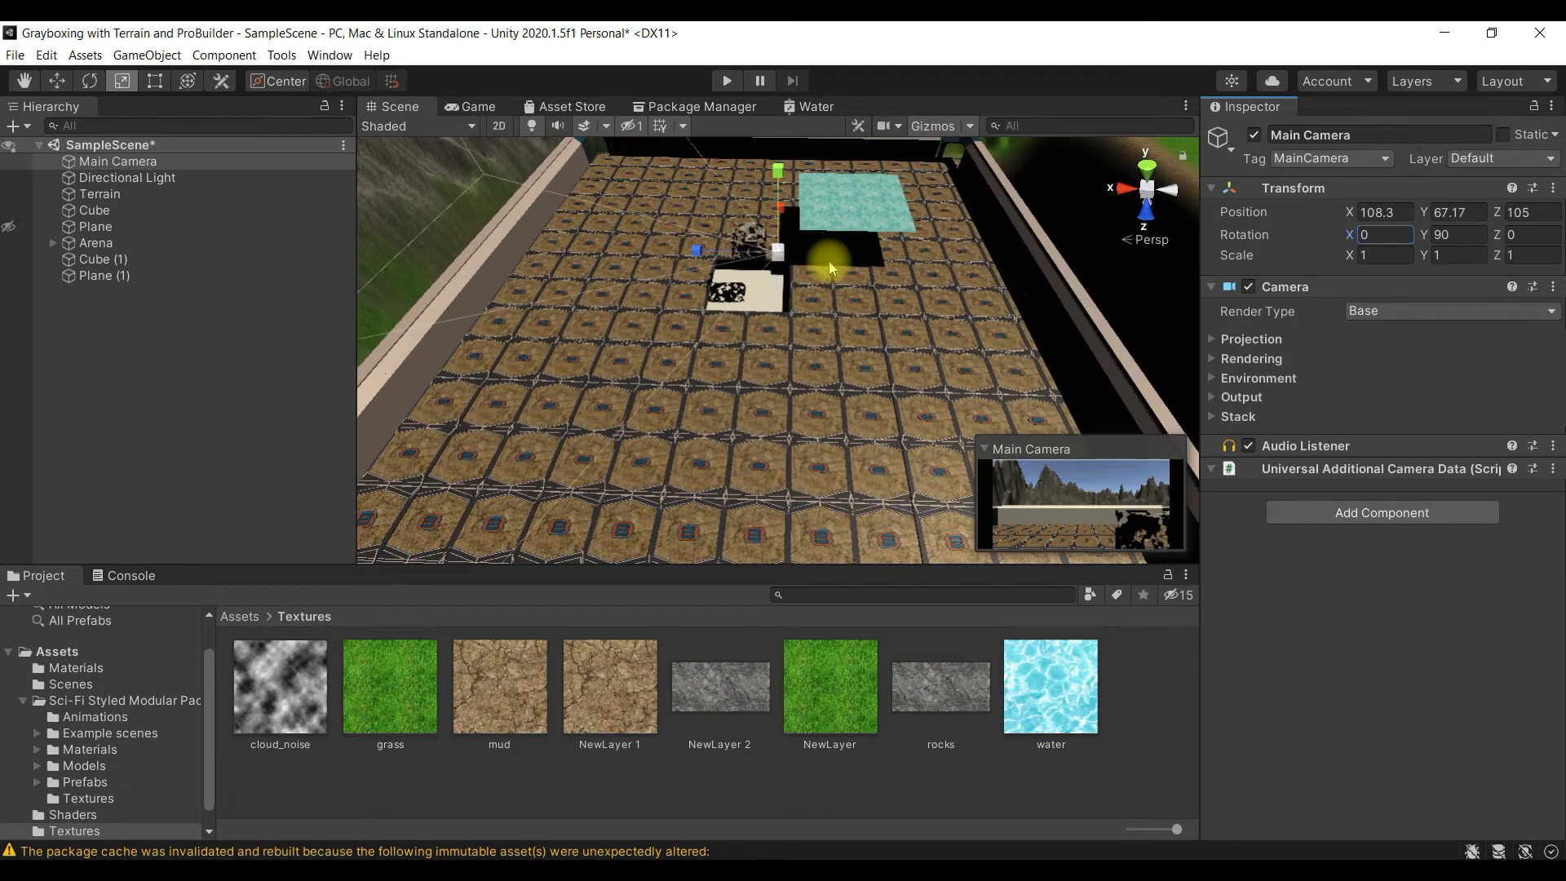
key(e)
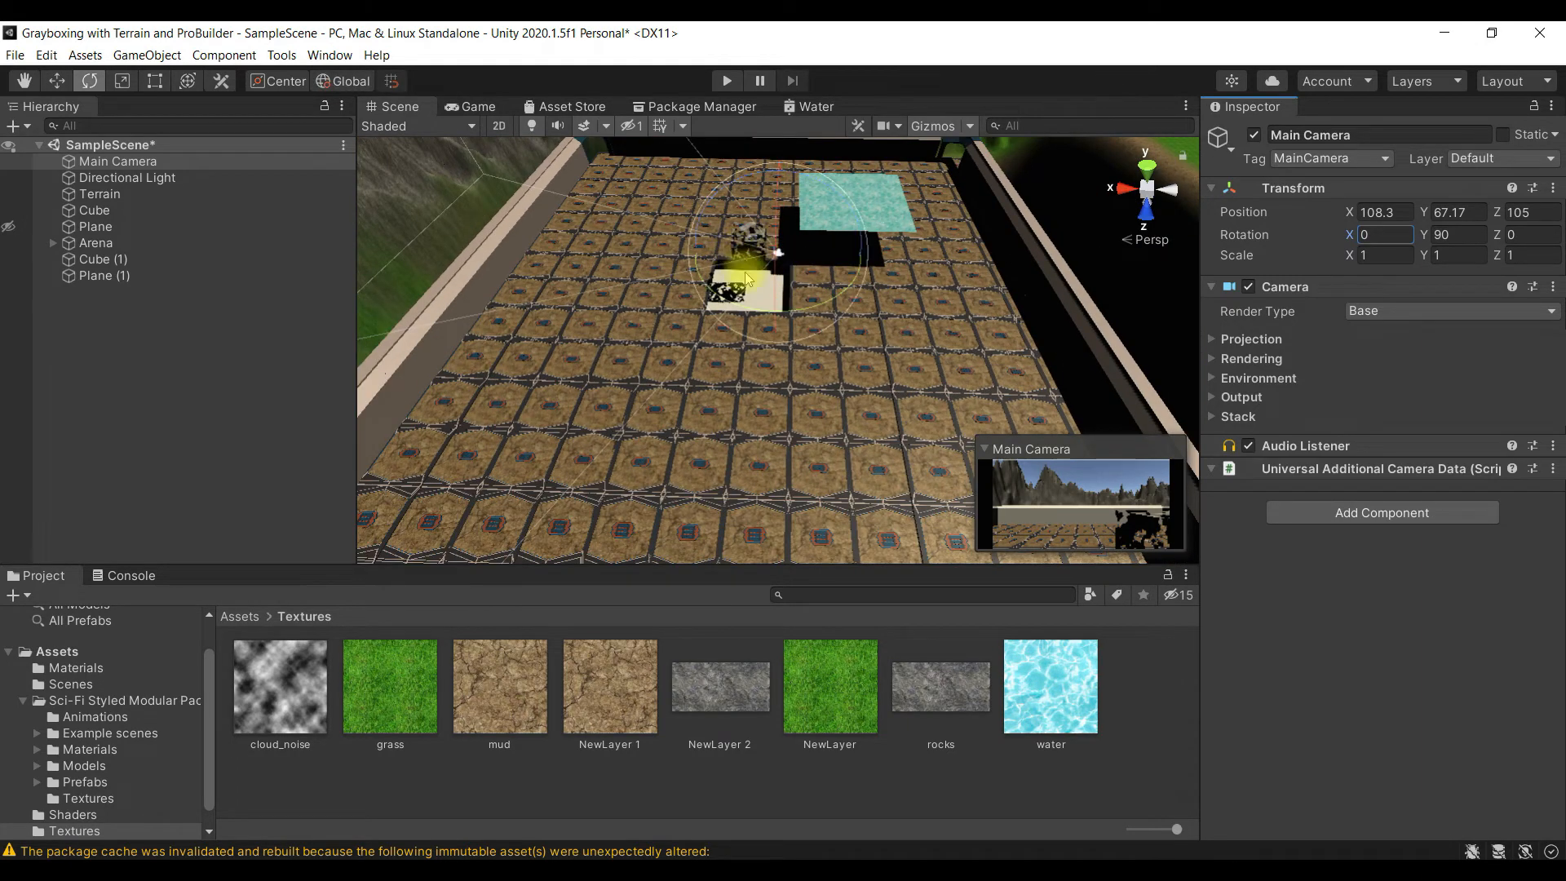
drag(730, 303, 898, 314)
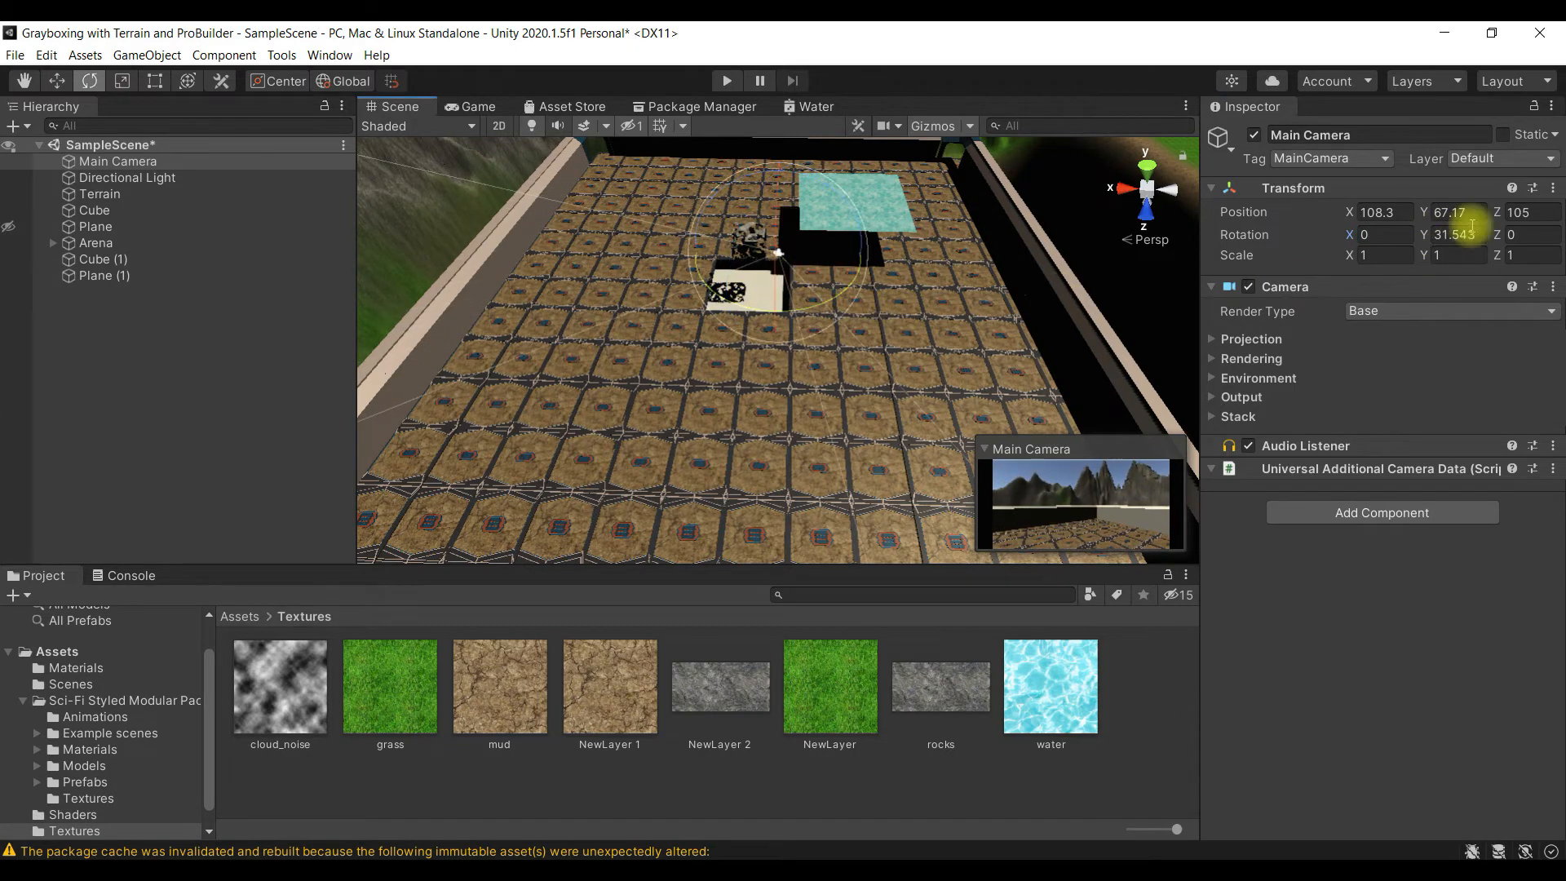
text(90)
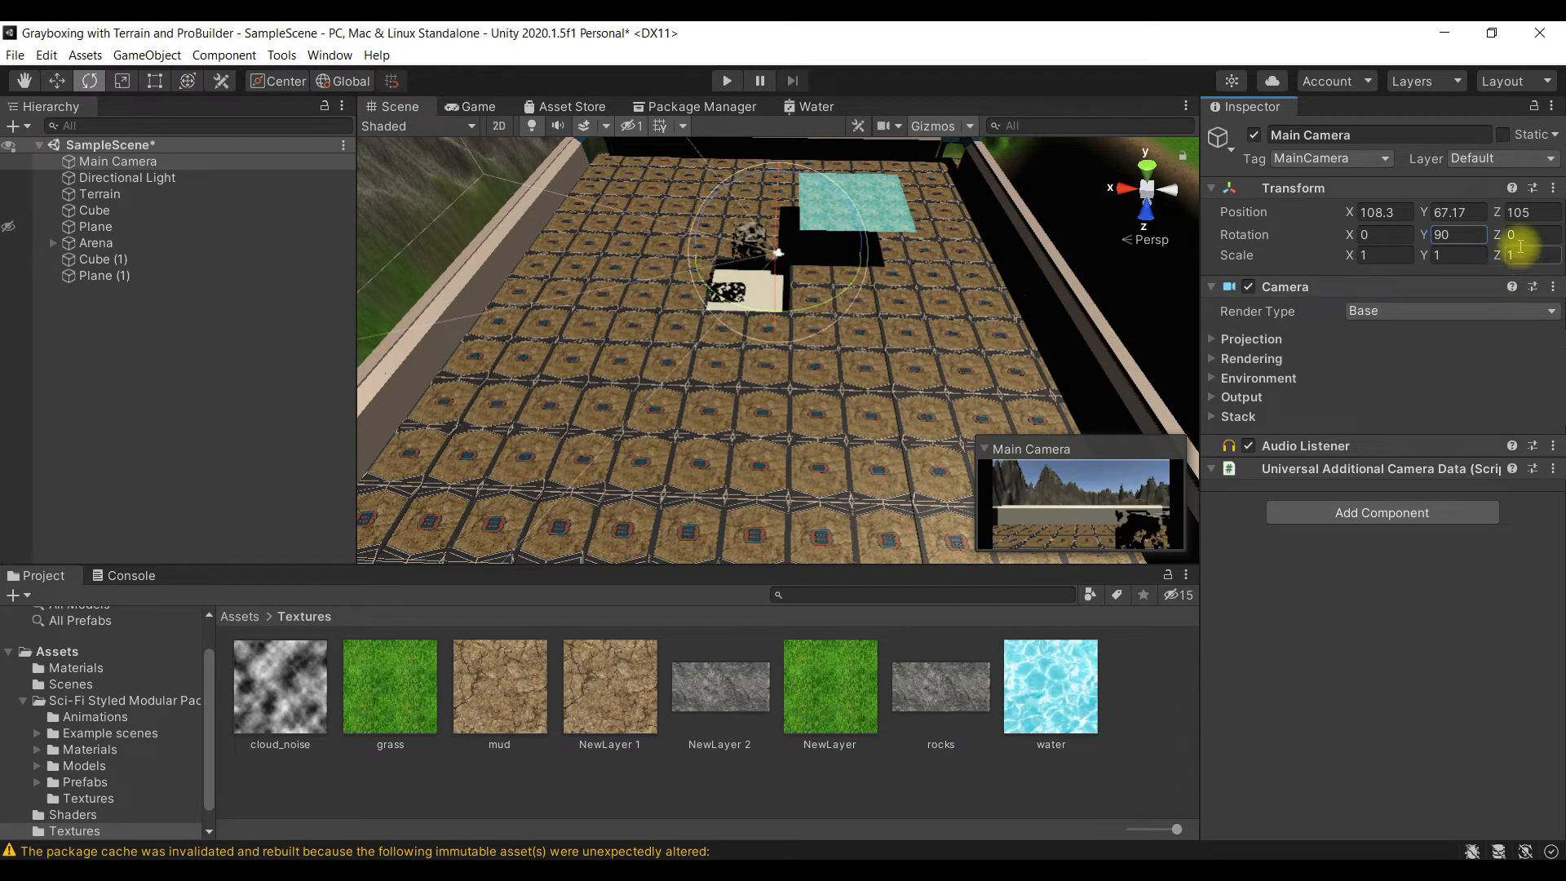
- Set the Main Camera's Z rotation and X rotation to 90 each
drag(1513, 242, 873, 439)
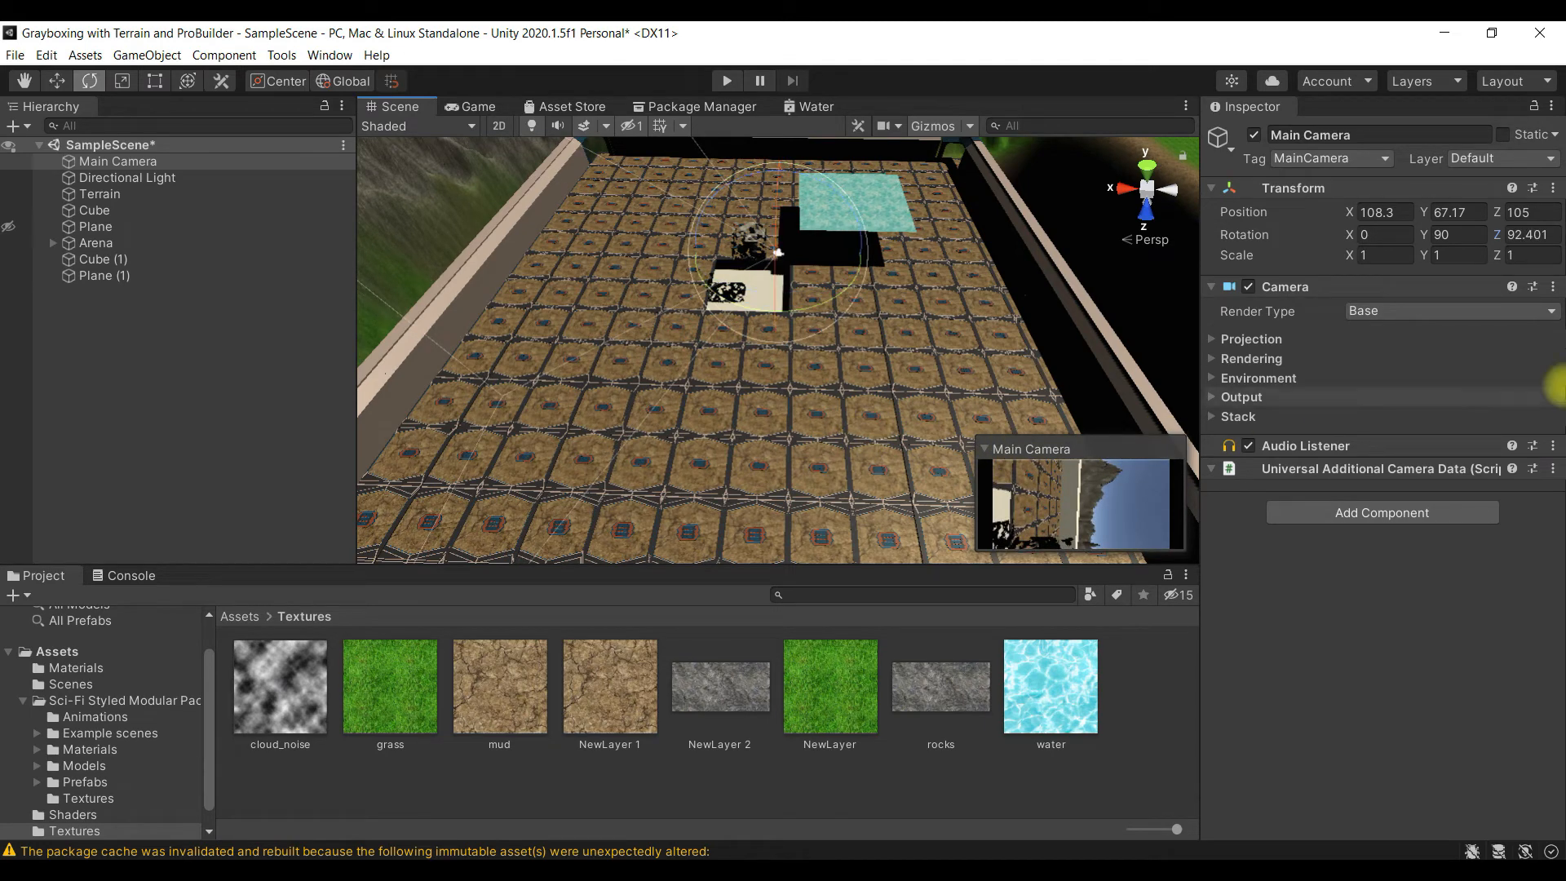
text(90)
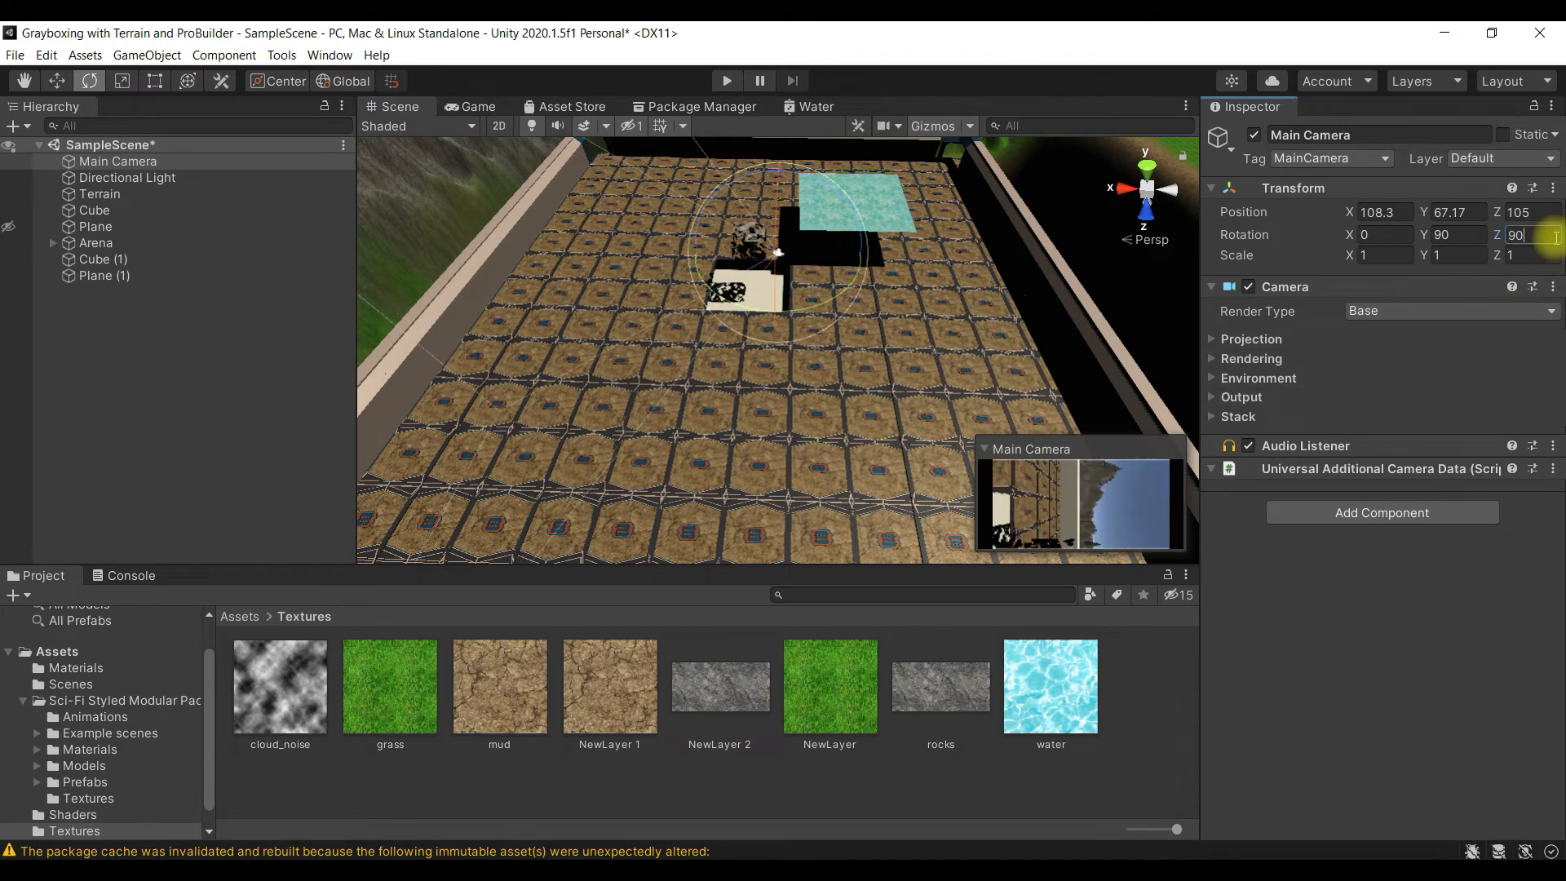
drag(1354, 238, 1377, 336)
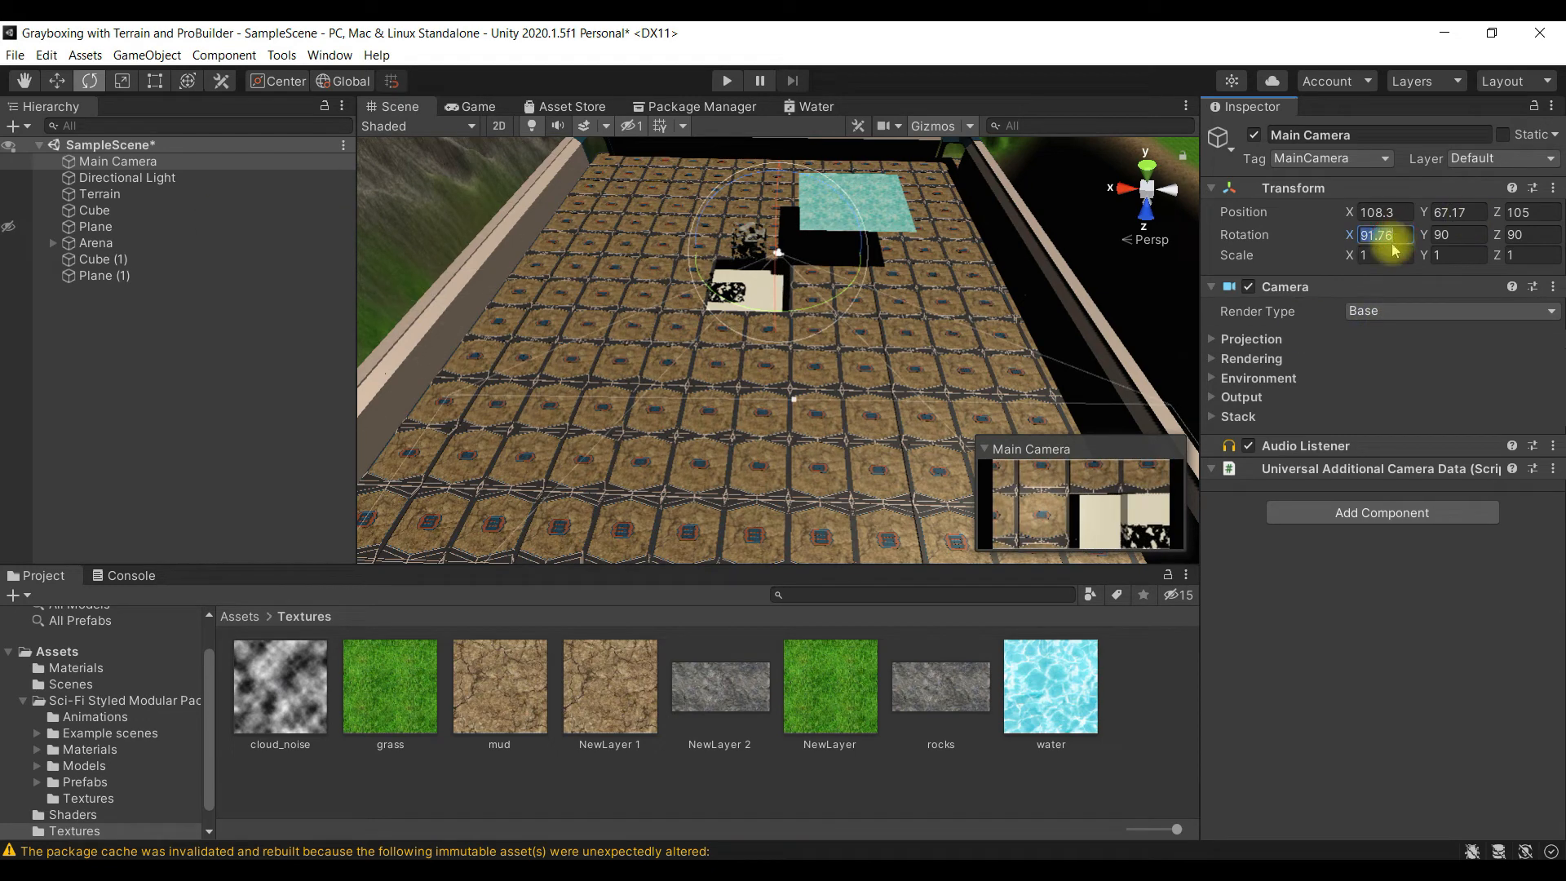
text(90)
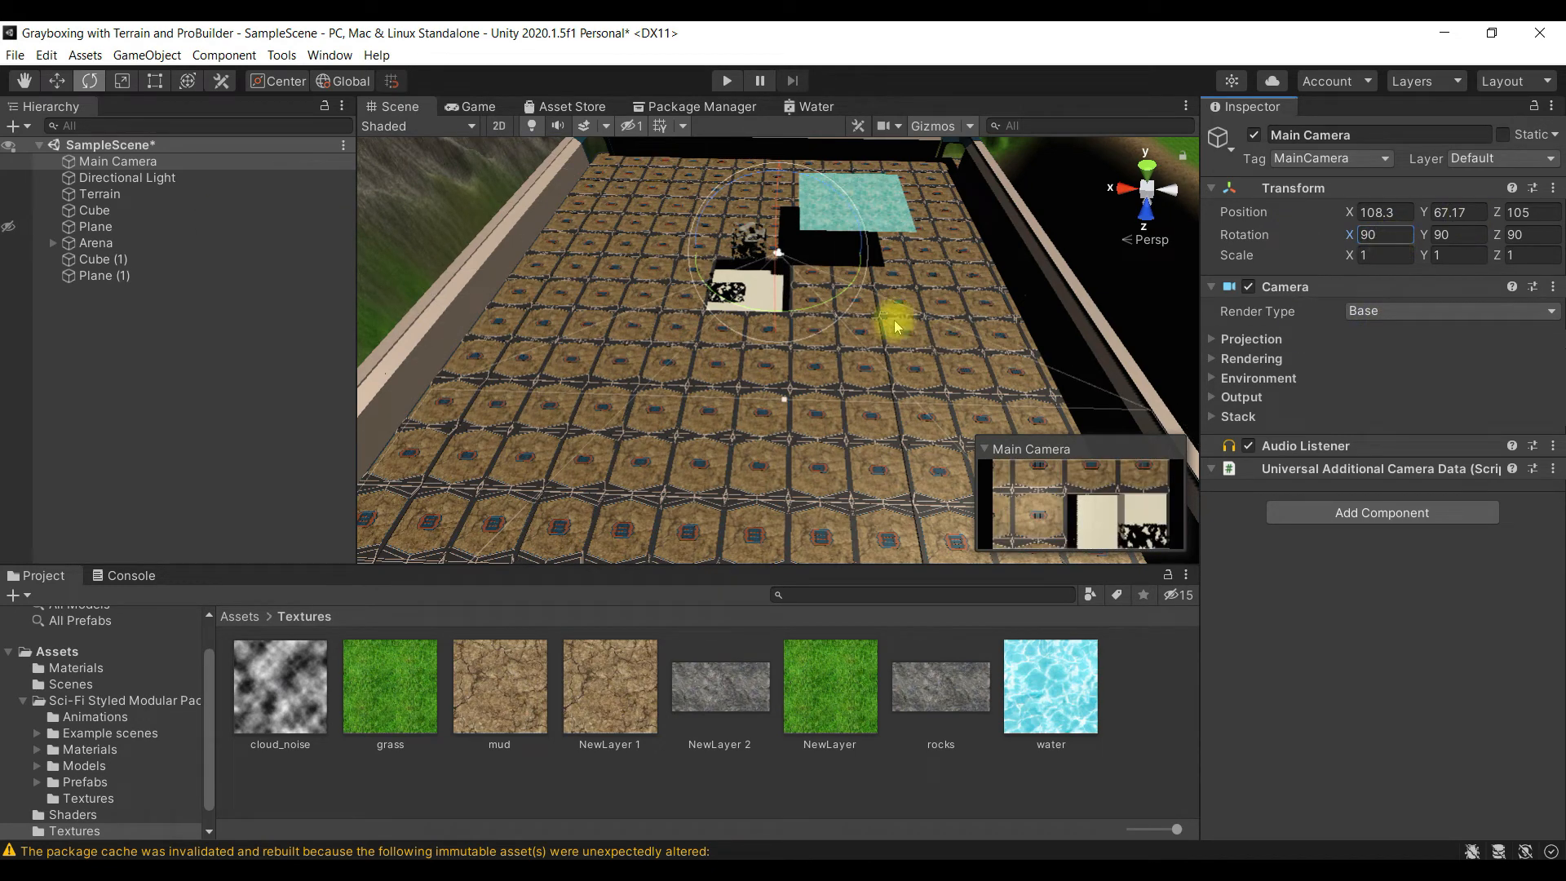
text(w)
- Move the Main Camera above the water plane to about X 107.5, Y 76.7 and Z 93.7
drag(782, 174, 794, 145)
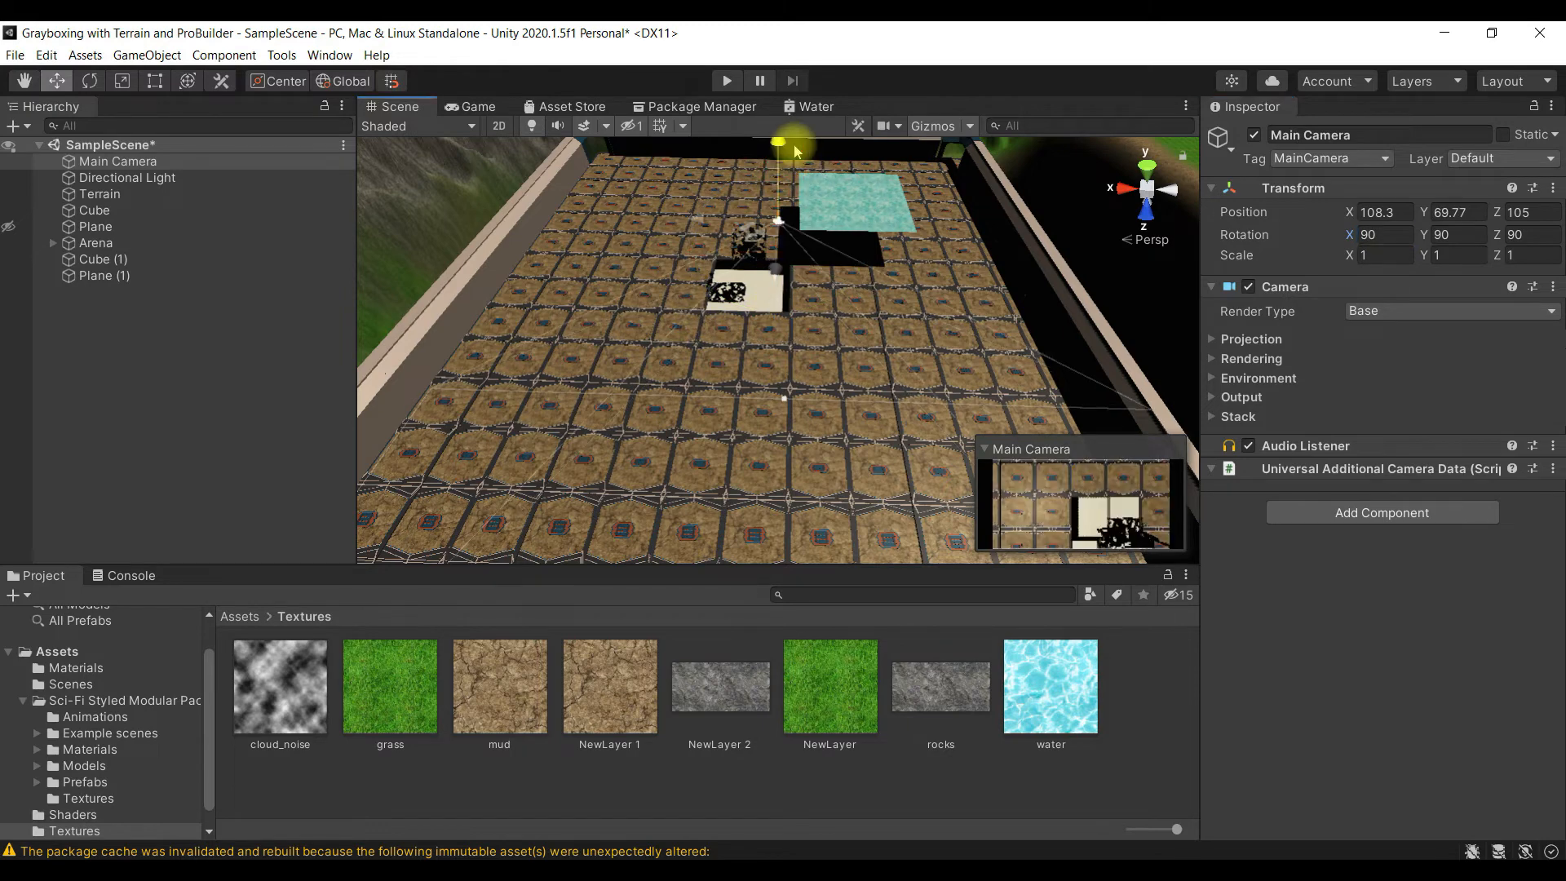
scroll(773, 269, down, 10)
drag(777, 269, 703, 287)
drag(776, 243, 788, 363)
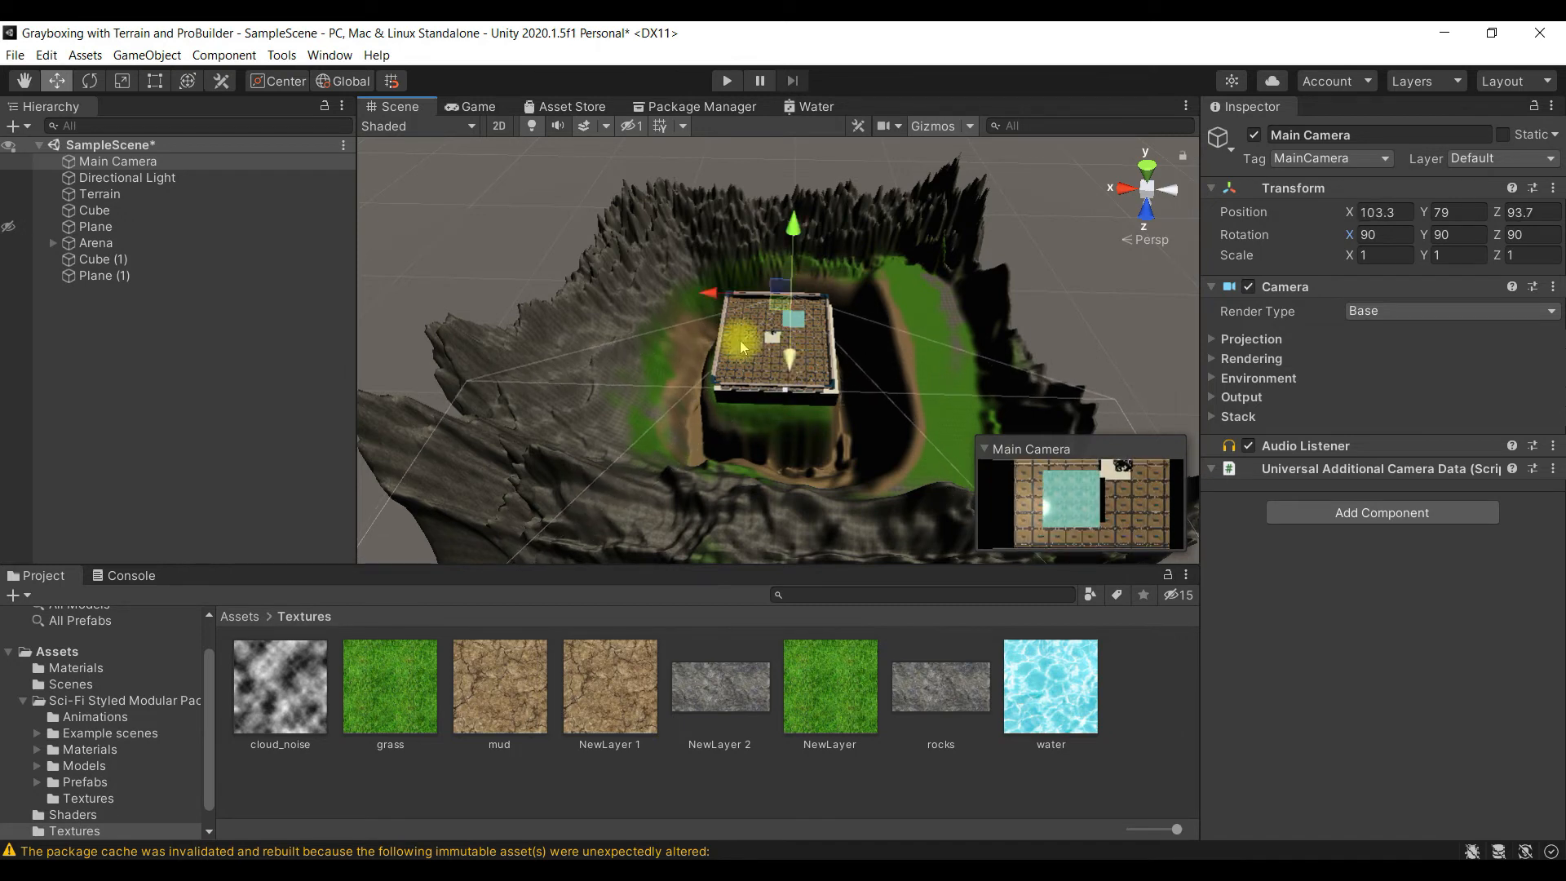
drag(716, 302, 706, 307)
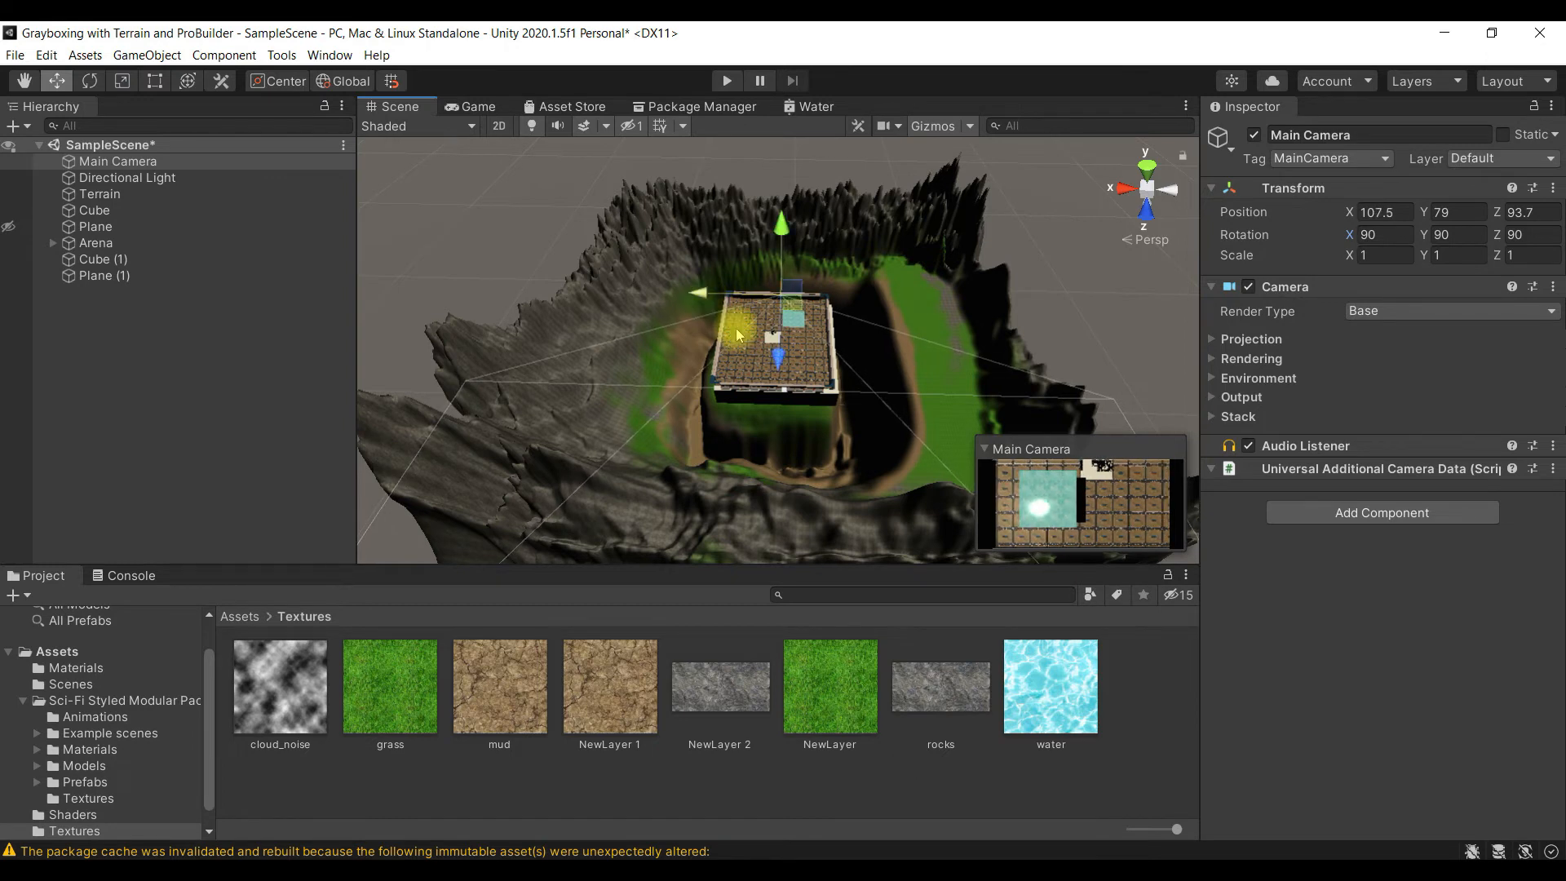
drag(785, 243, 787, 248)
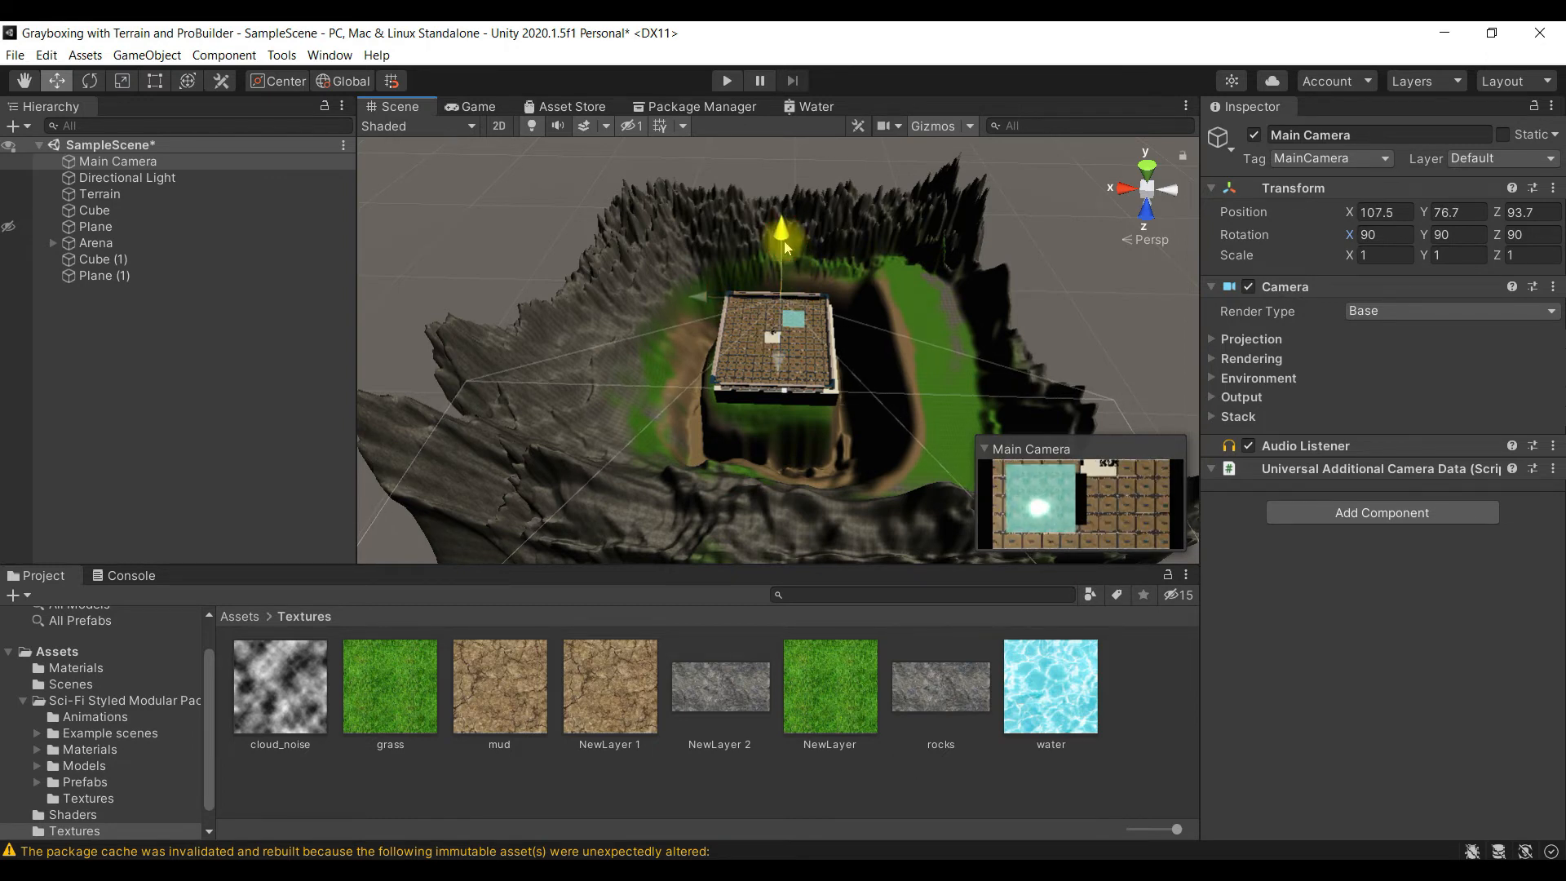
- Run the game to check the water's motion from the Main Camera and stop it
click(728, 81)
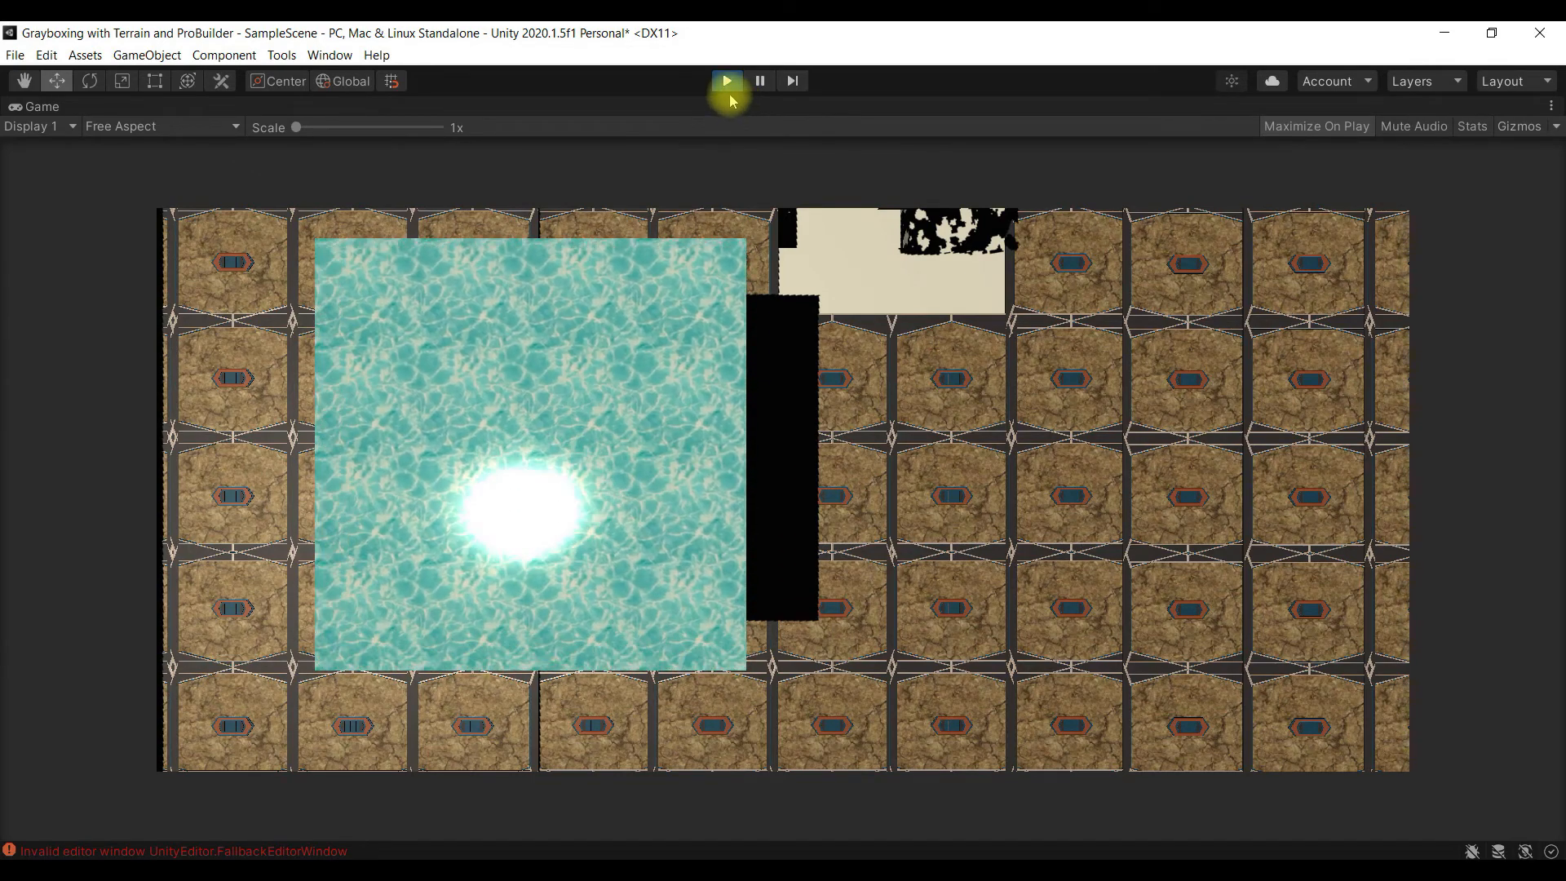
click(729, 82)
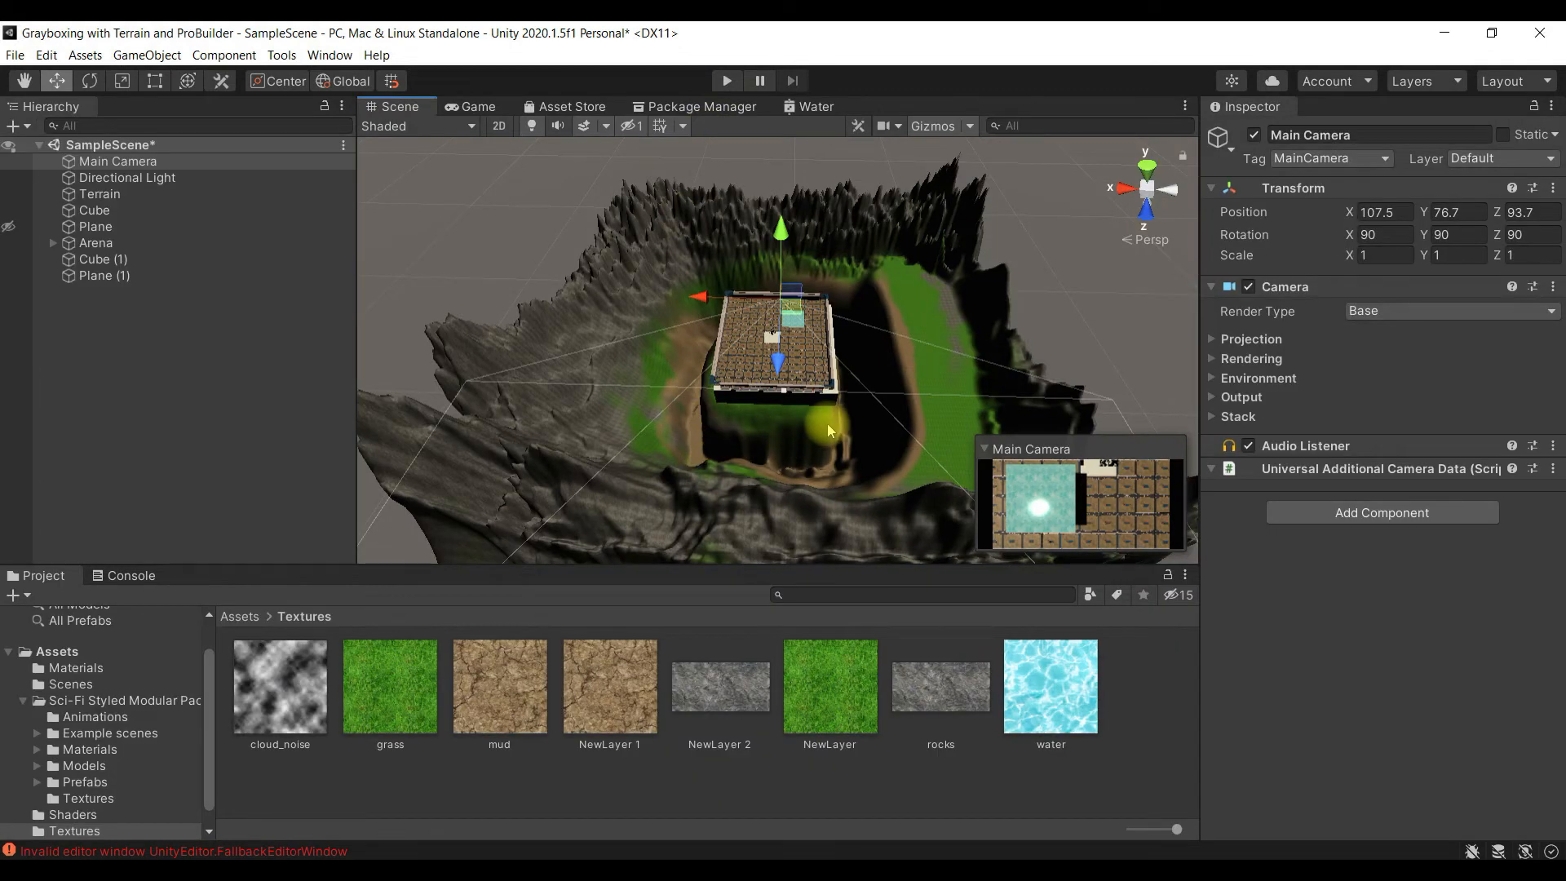
- Open the Water shader graph and create a Multiply node below the Time node
click(814, 106)
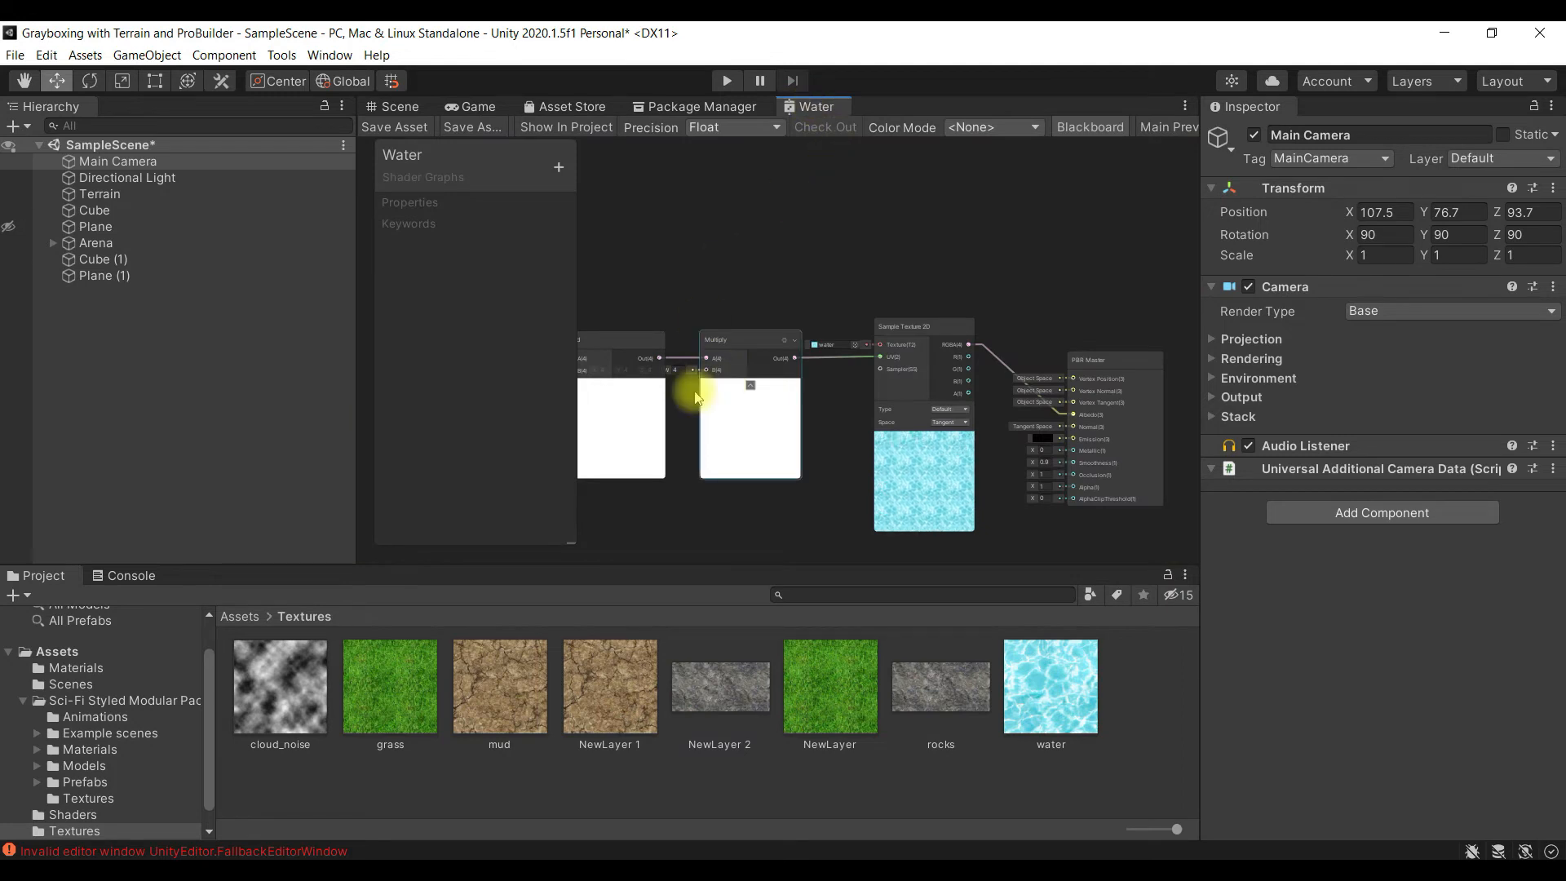
right_click(850, 411)
click(768, 524)
alt+drag(870, 457, 899, 330)
click(937, 364)
alt+drag(741, 410, 898, 418)
alt+drag(804, 413, 879, 451)
right_click(667, 400)
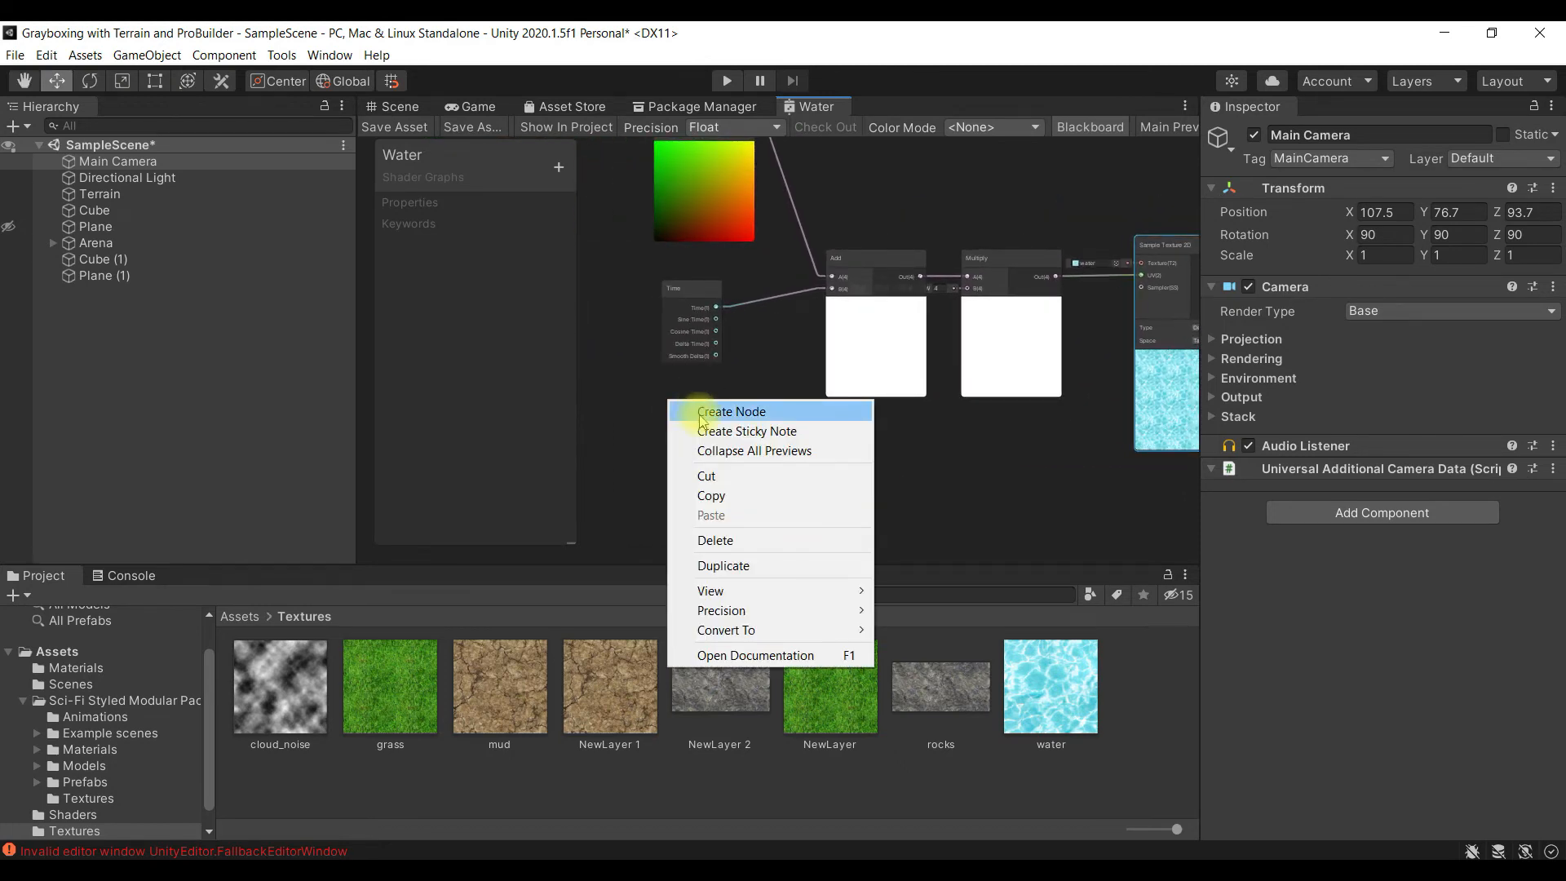
click(700, 416)
text(mul)
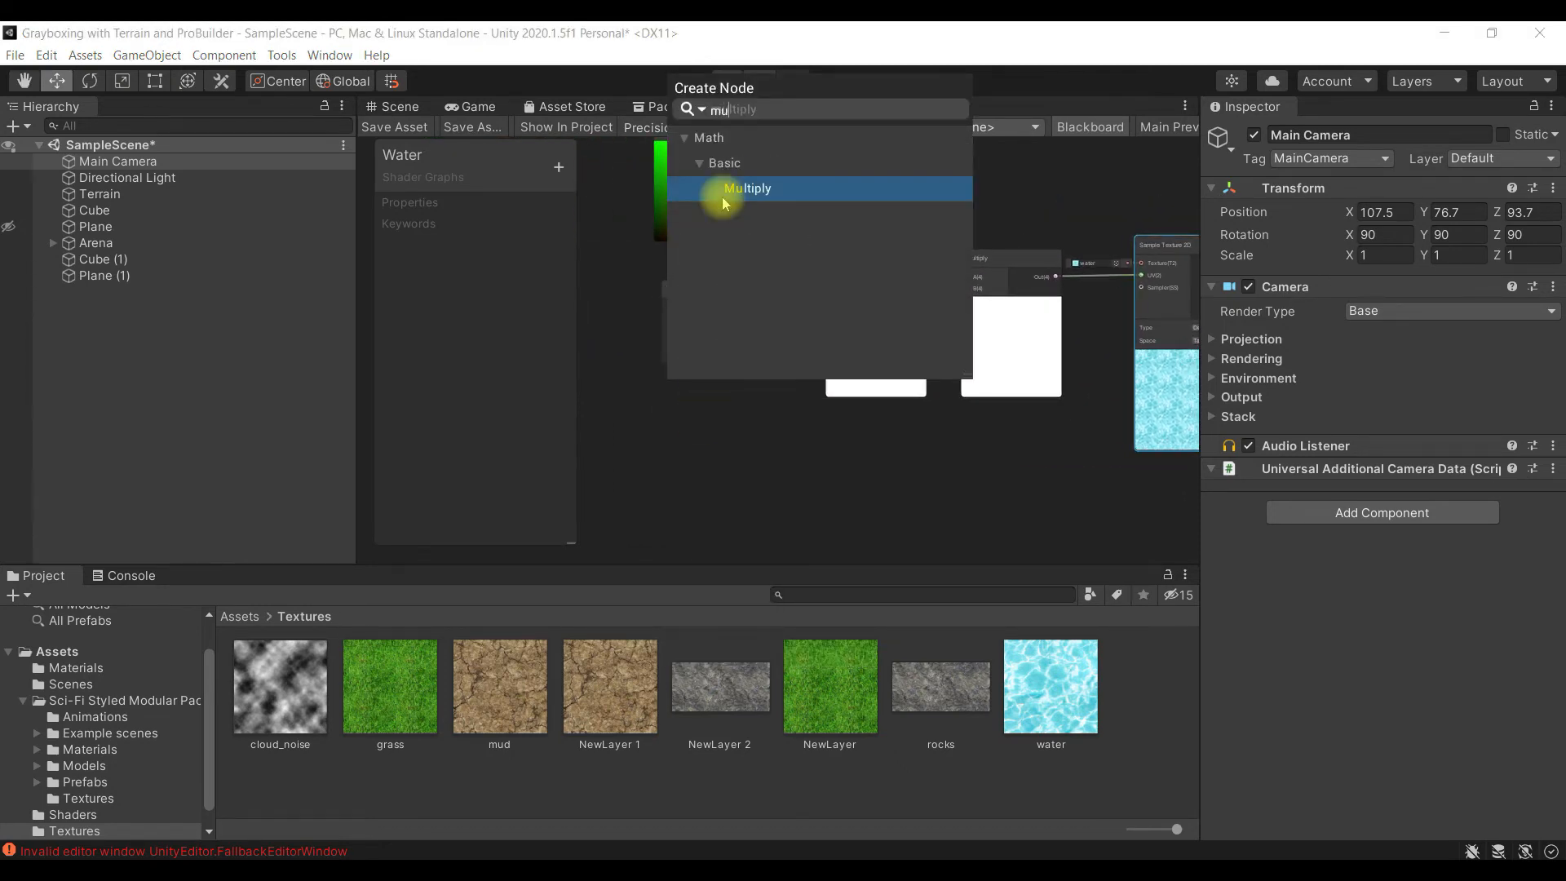
click(763, 191)
drag(689, 477, 748, 386)
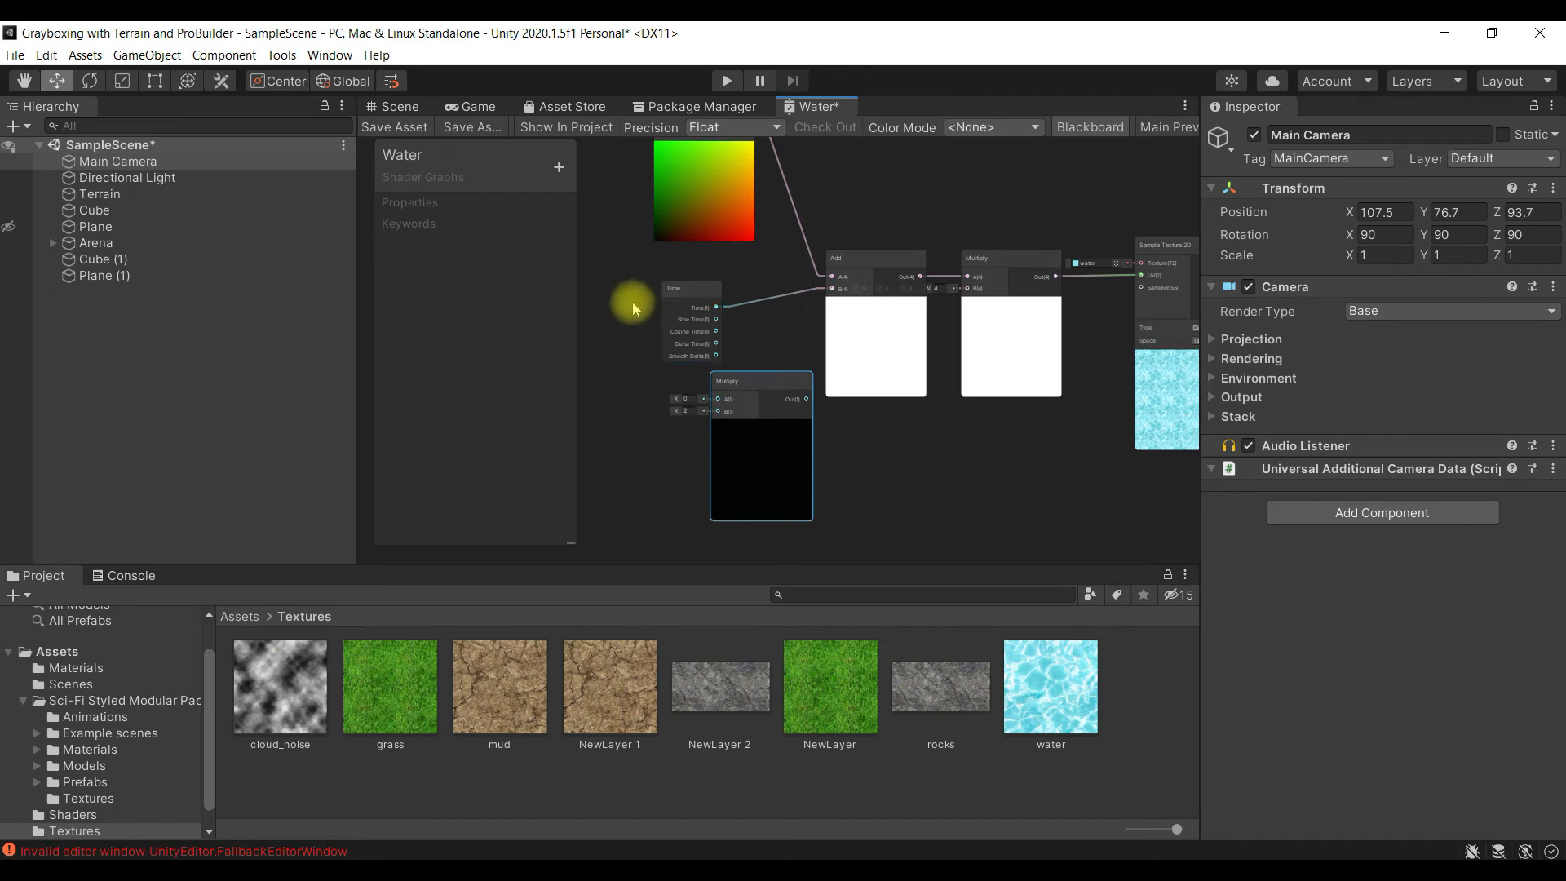
- Arrange the graph so the new Multiply node sits between the Time and Add nodes
scroll(699, 388, up, 4)
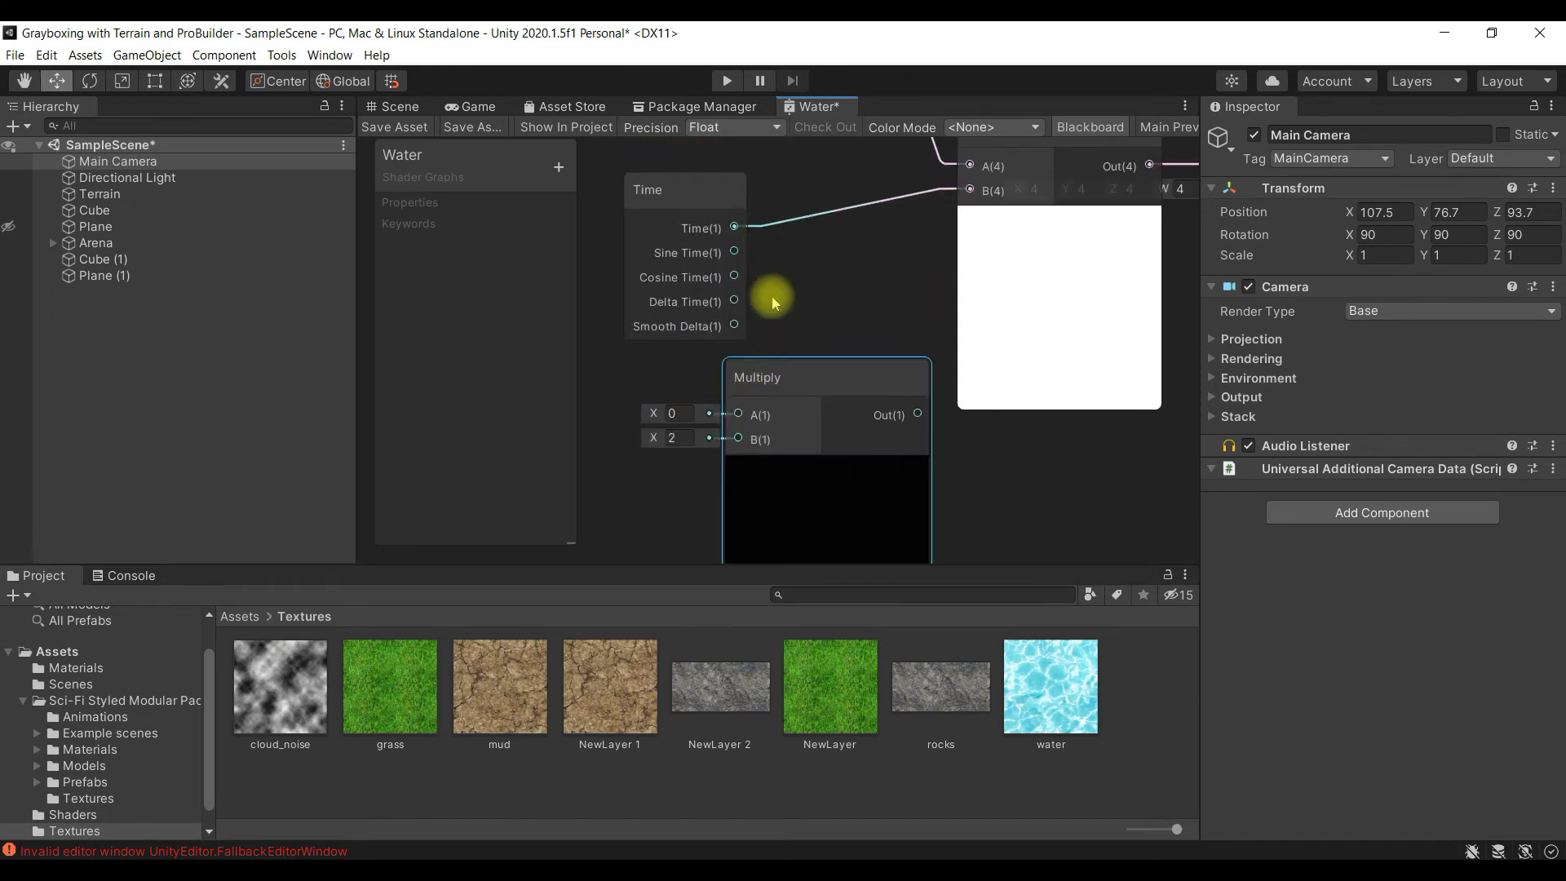
scroll(1060, 259, up, 2)
scroll(1075, 273, down, 4)
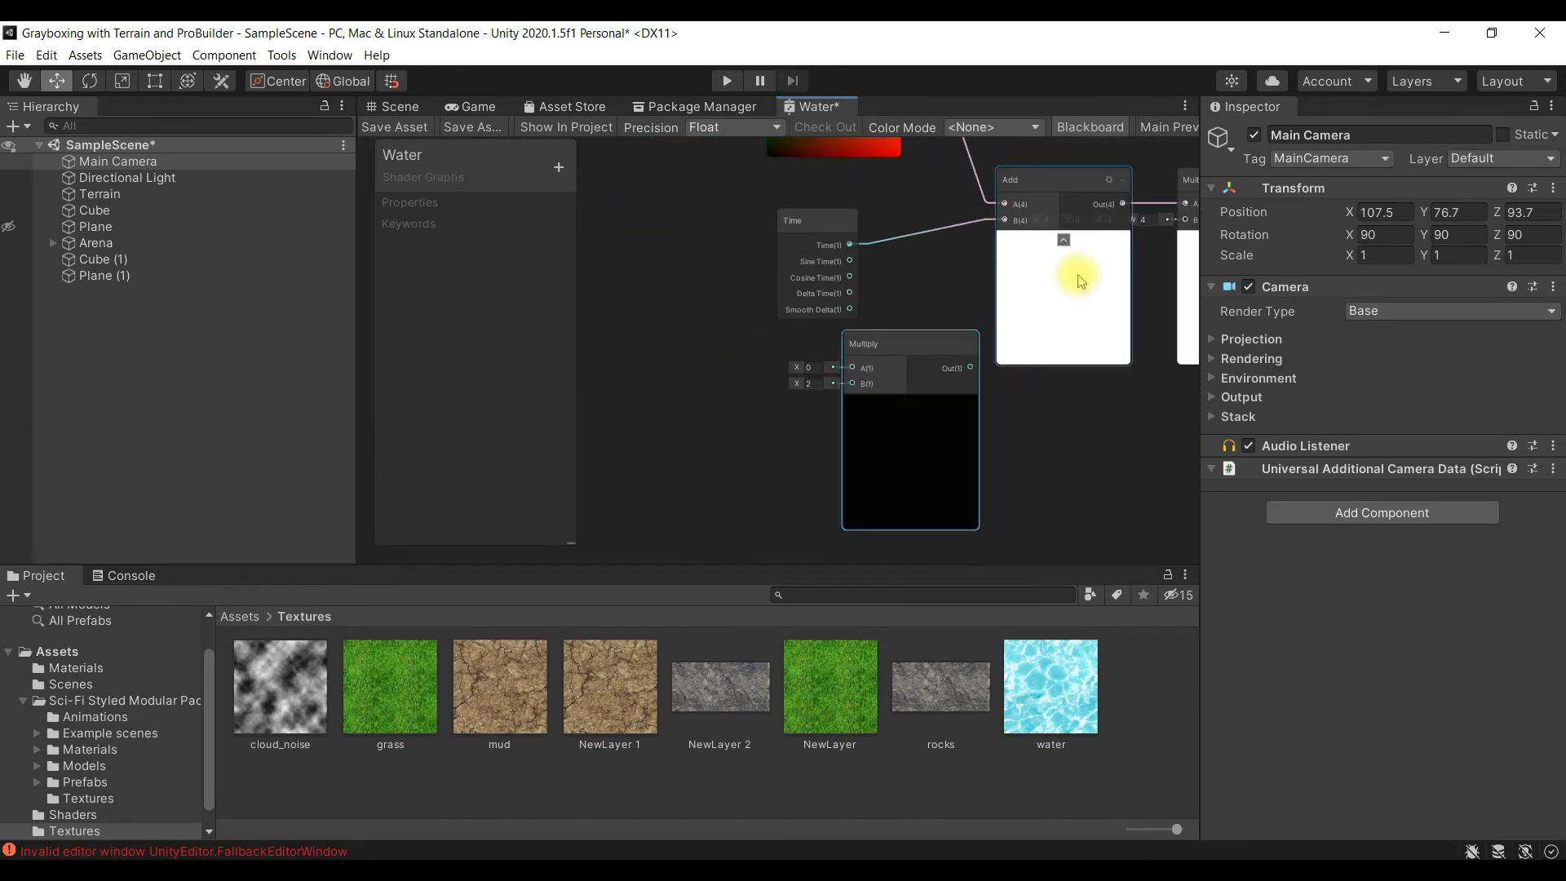
drag(799, 223, 644, 253)
drag(906, 364, 829, 287)
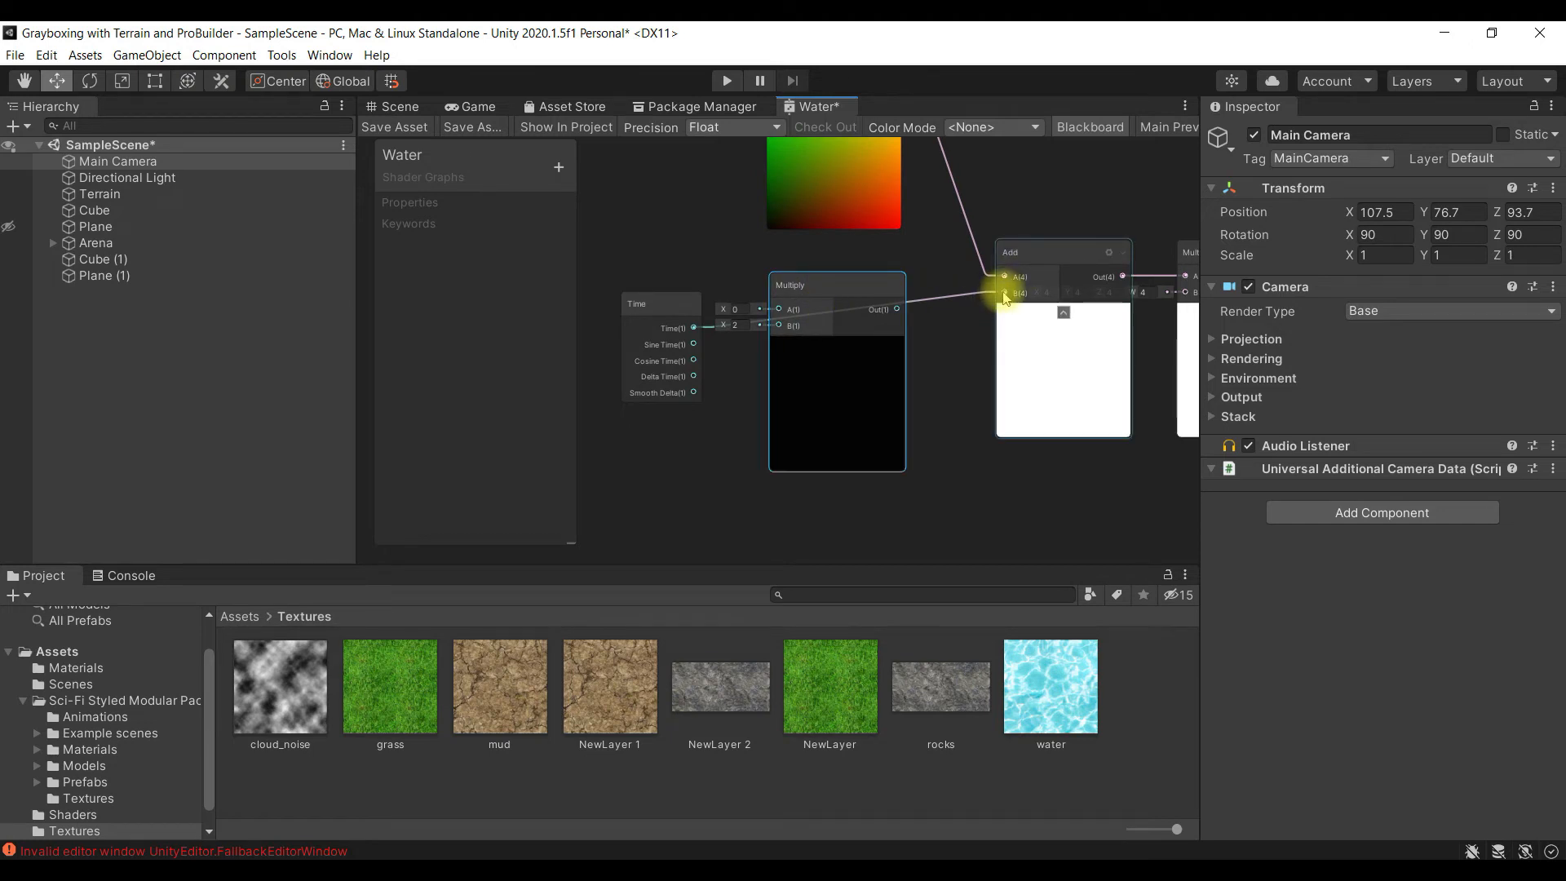
drag(1001, 297, 790, 315)
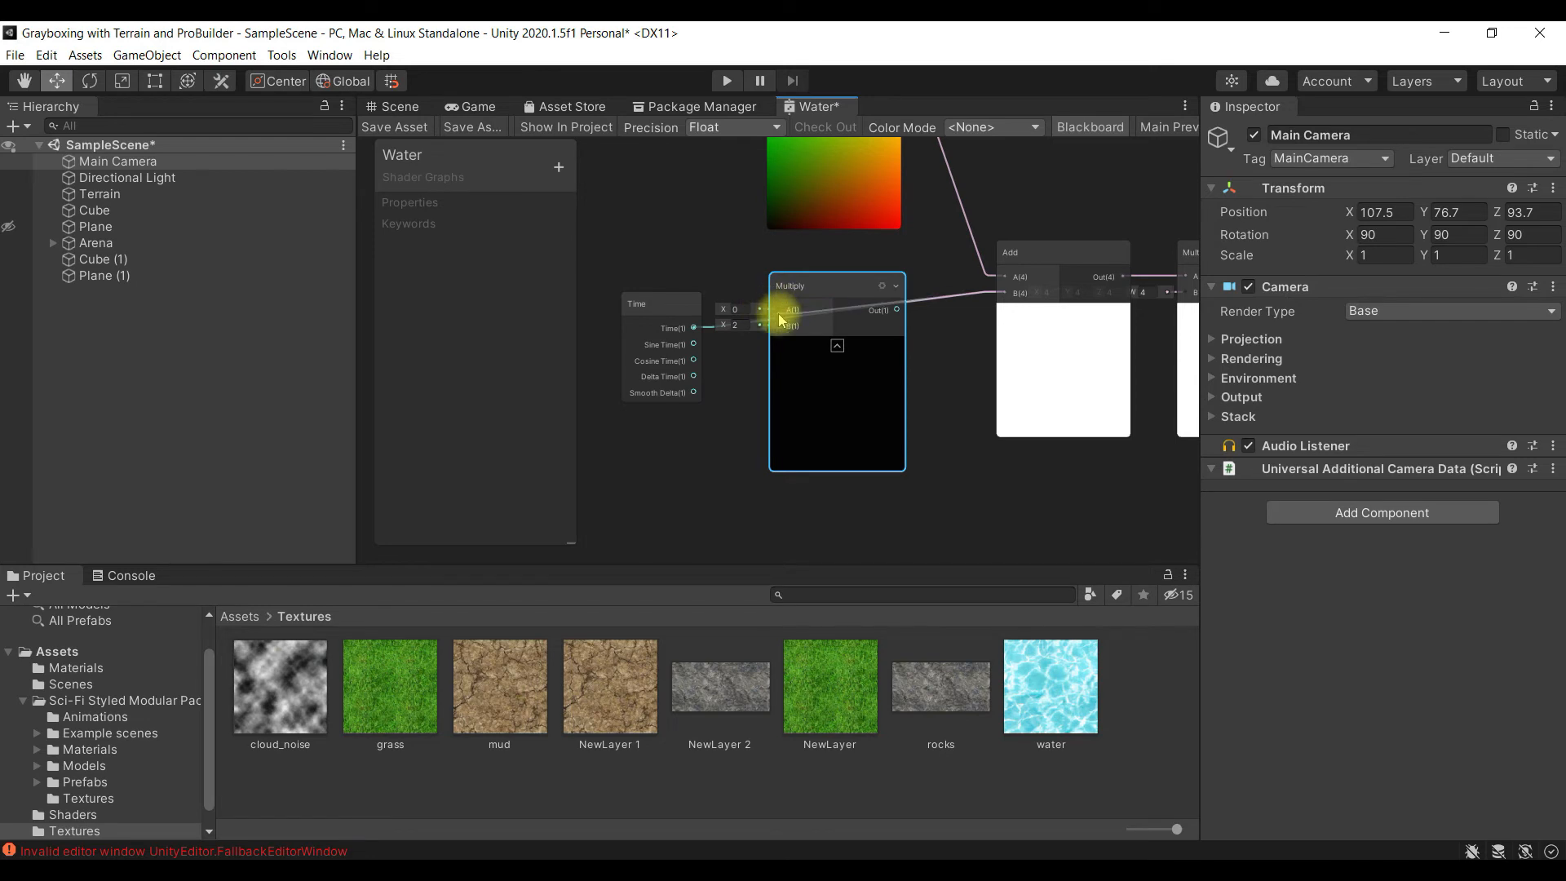
drag(779, 310, 779, 310)
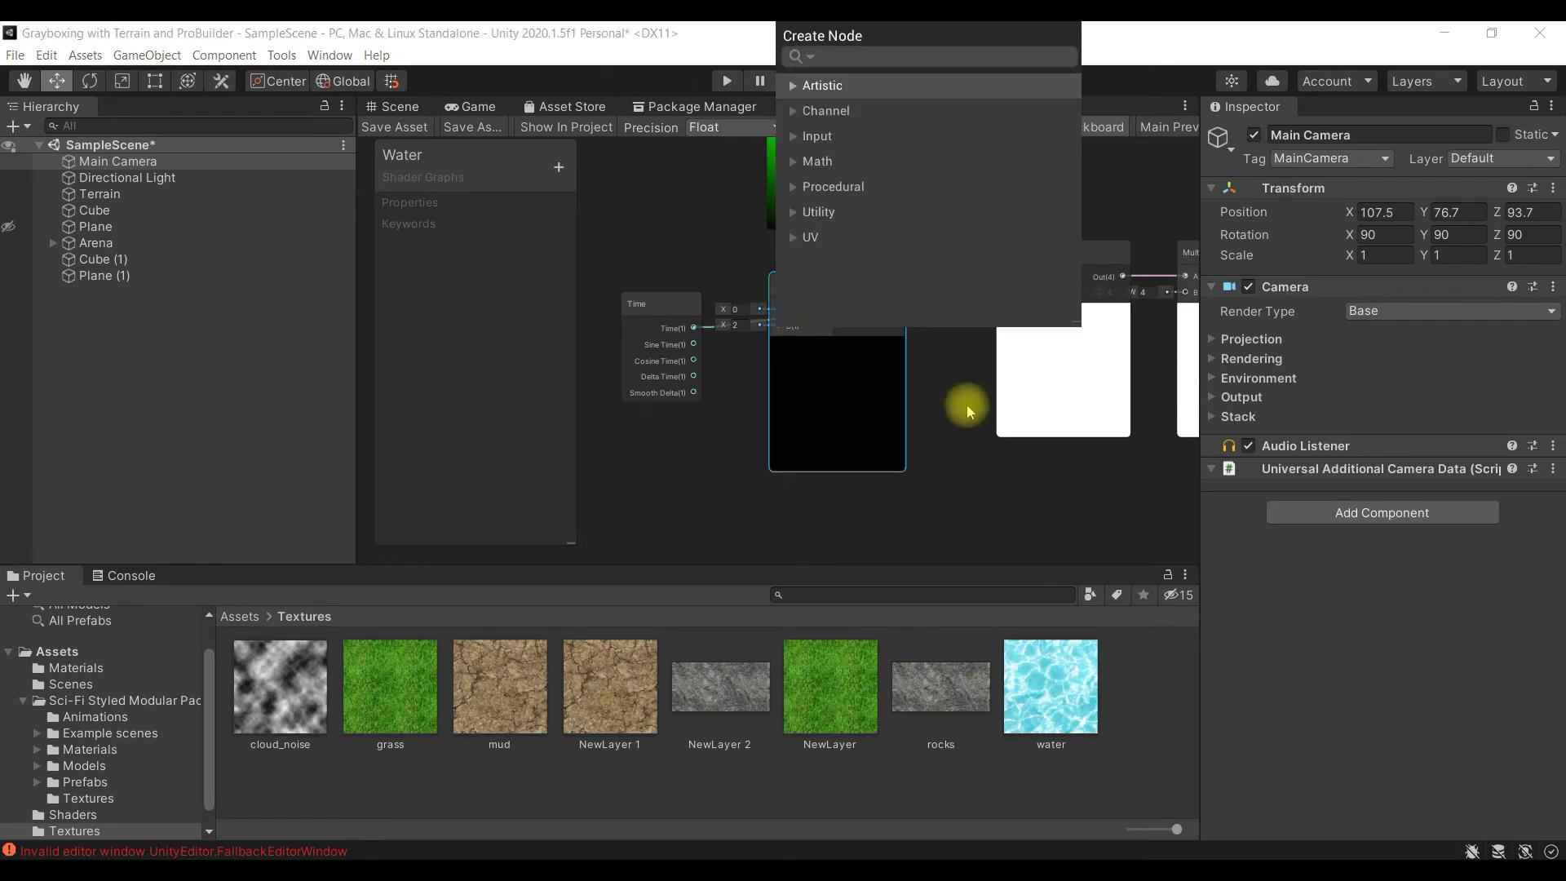
click(948, 432)
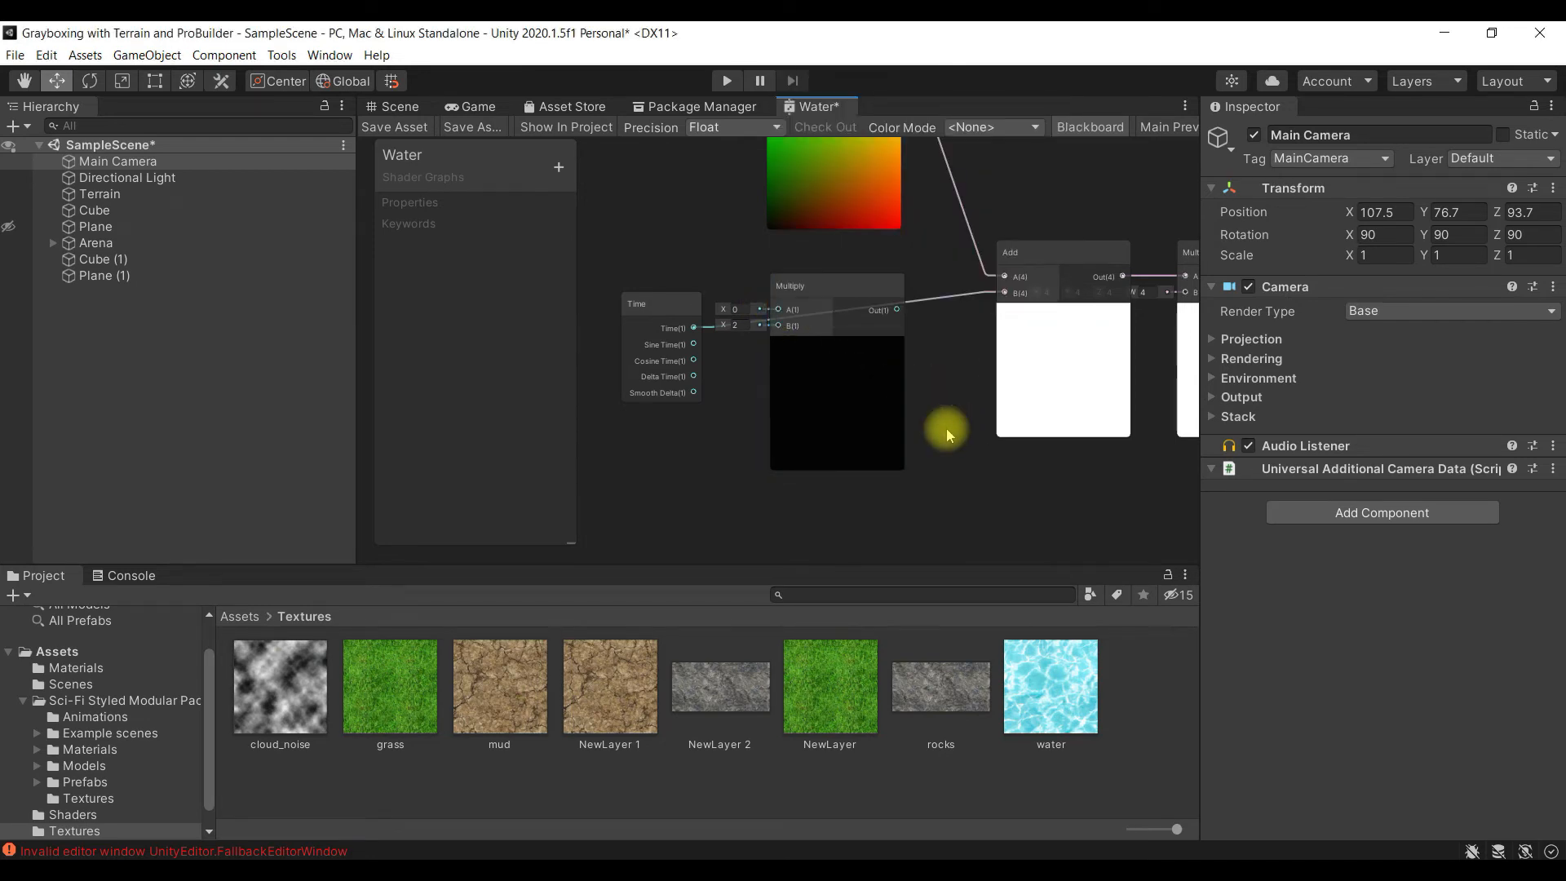
- Connect the Time output to the Multiply node's A input and the Multiply output to the Add node's B input, repositioning the Time node
click(650, 301)
drag(650, 301, 631, 255)
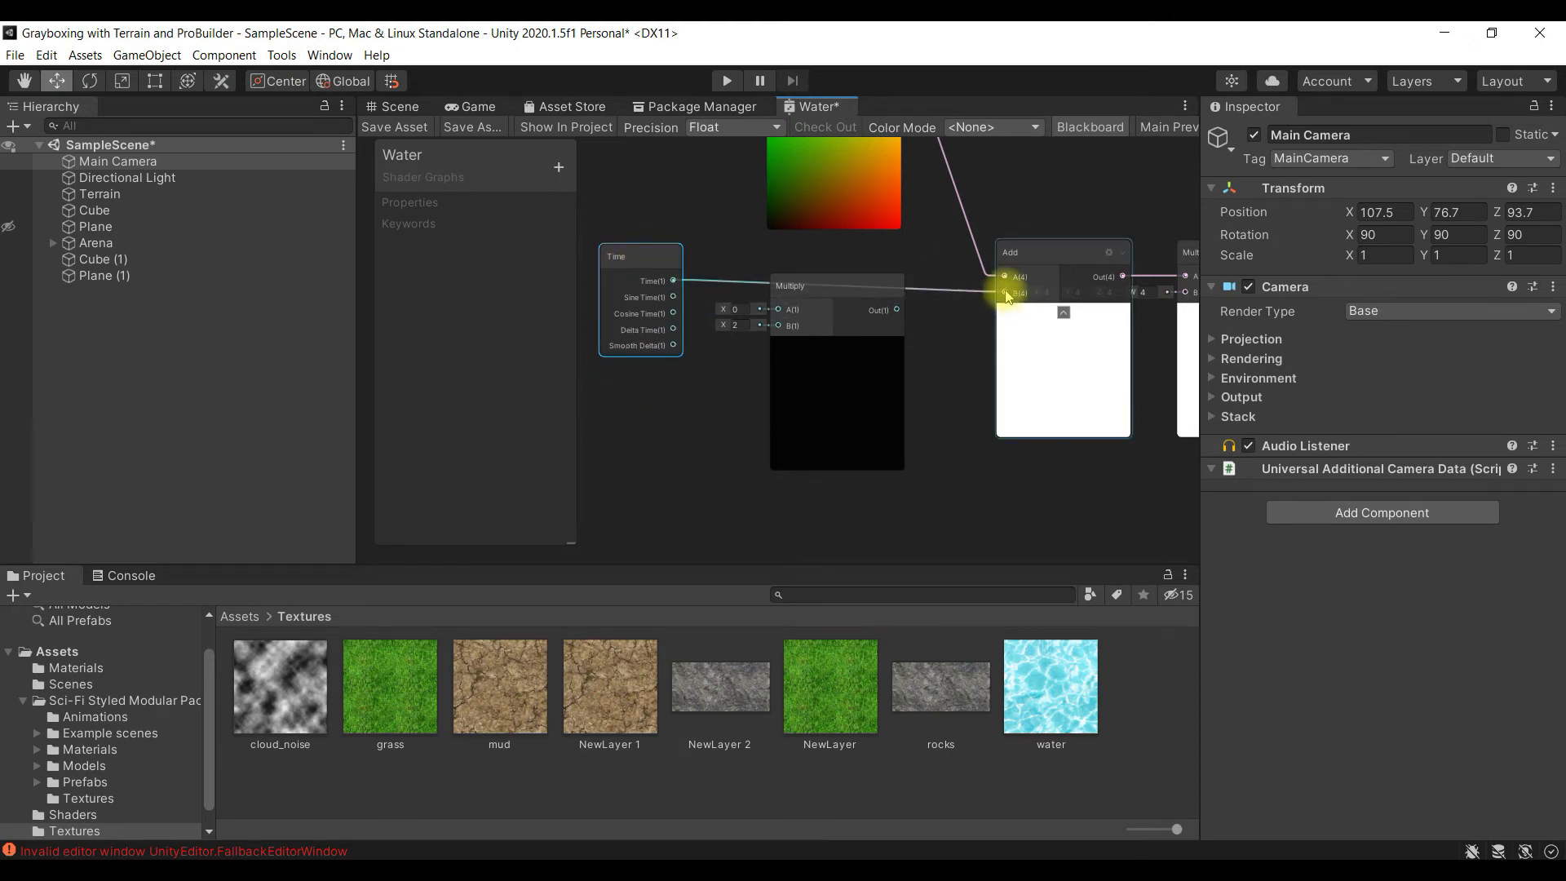
drag(674, 282, 776, 309)
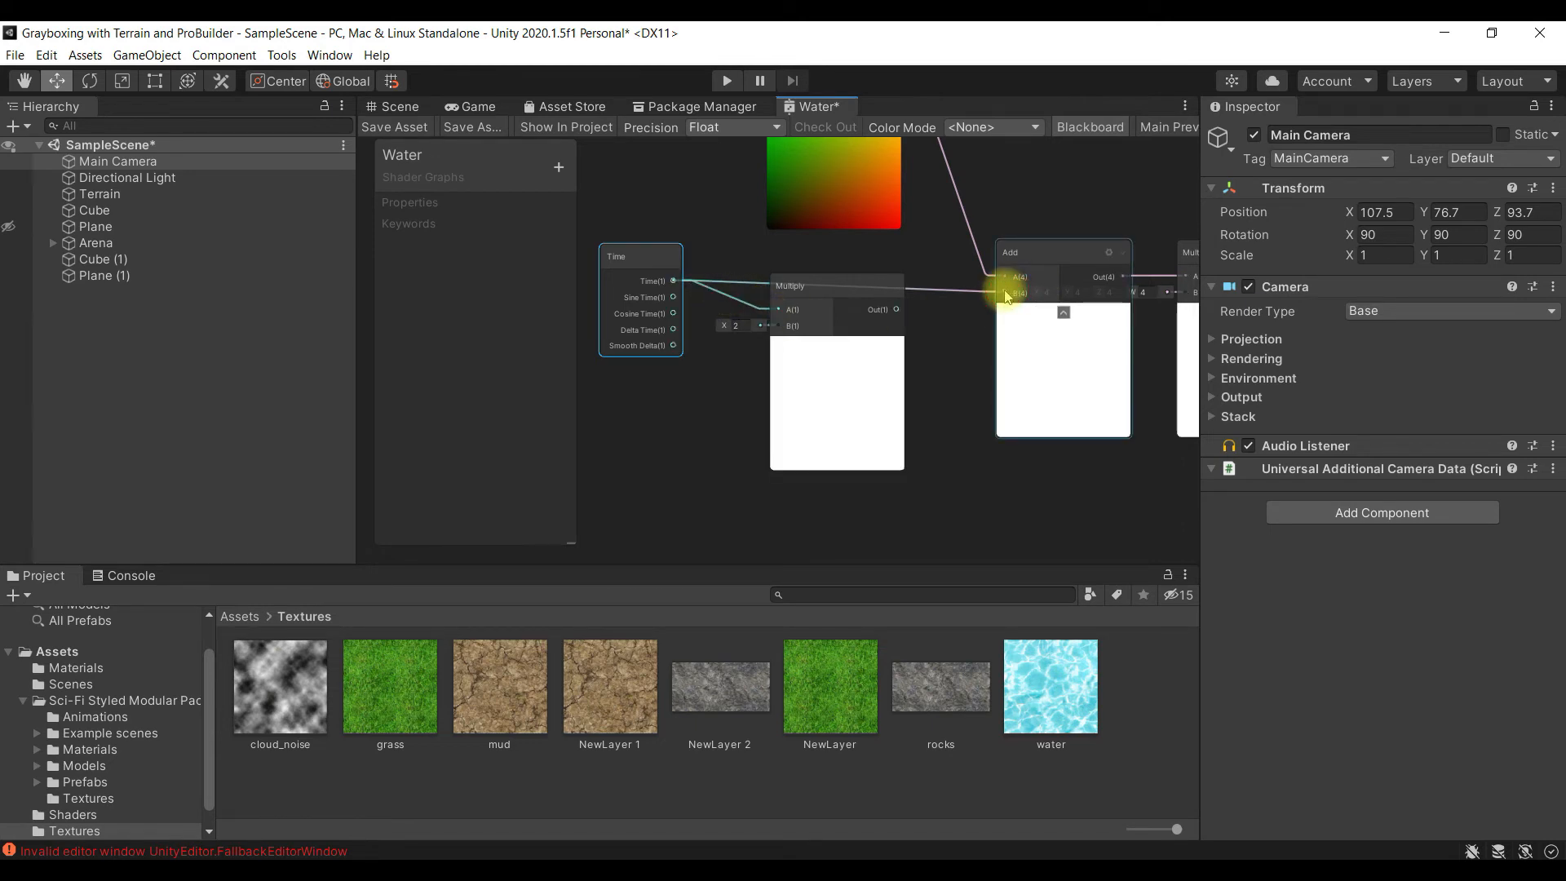
drag(1005, 298, 899, 316)
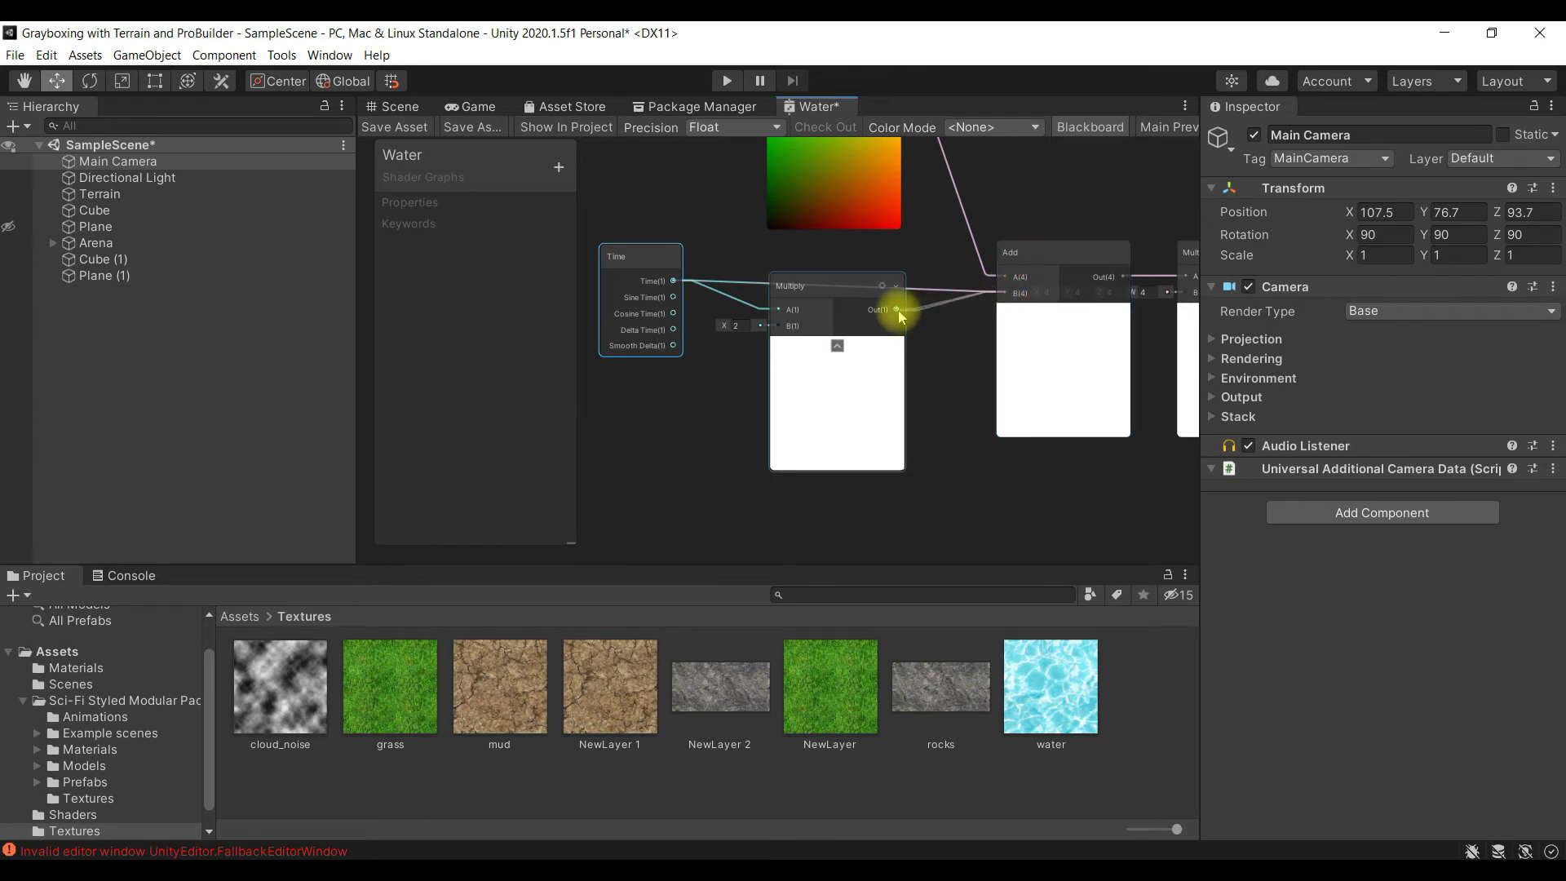
drag(630, 259, 640, 286)
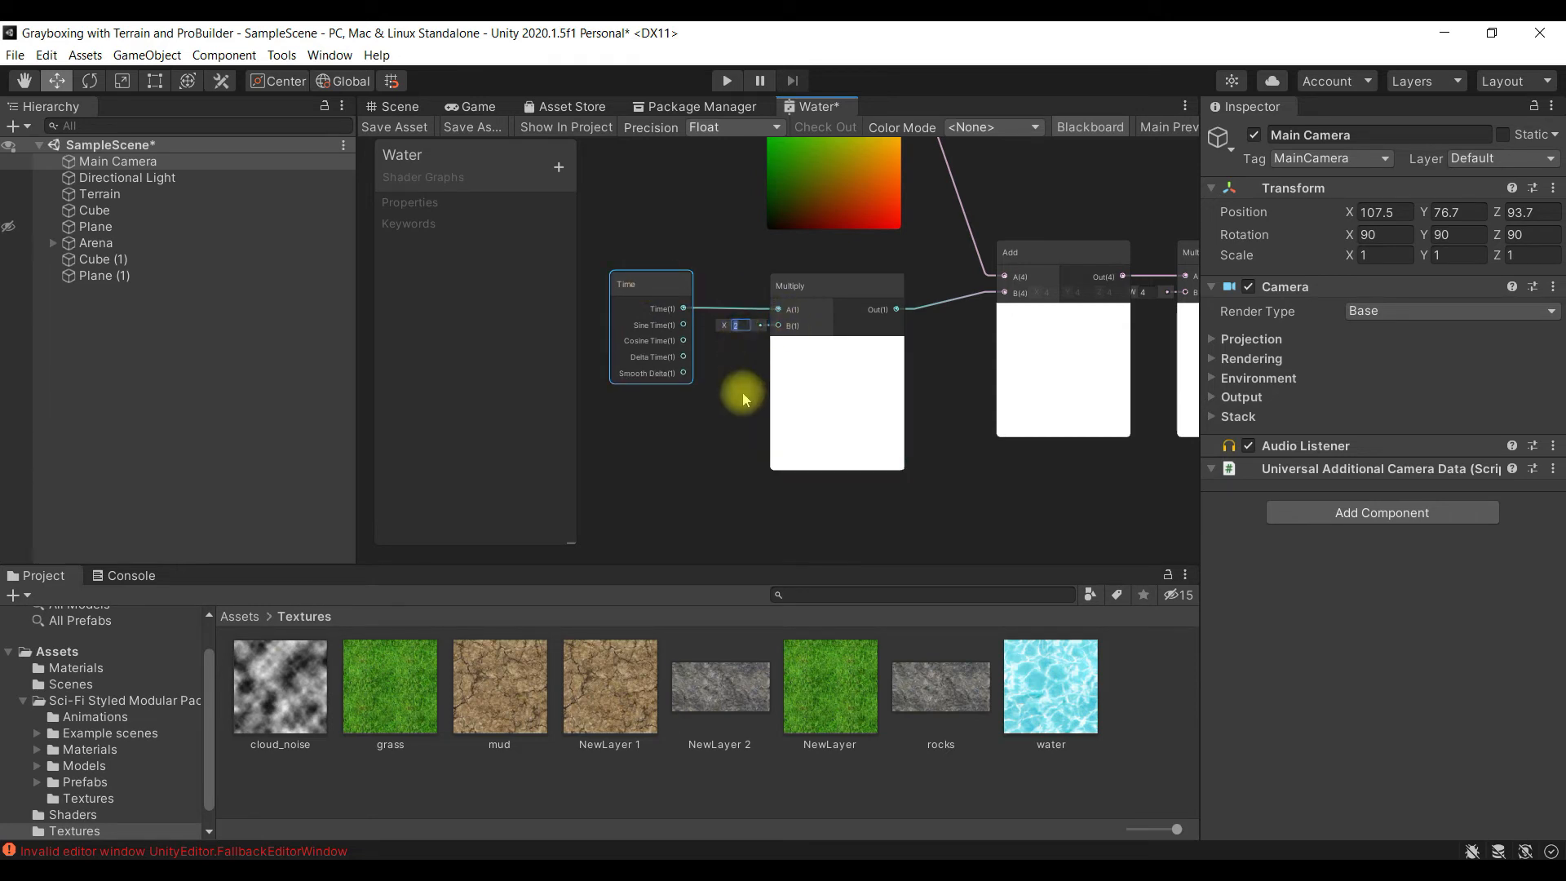
- Set the new Multiply node's B value to 0.1 and save the Water graph, returning to the scene
scroll(750, 406, up, 3)
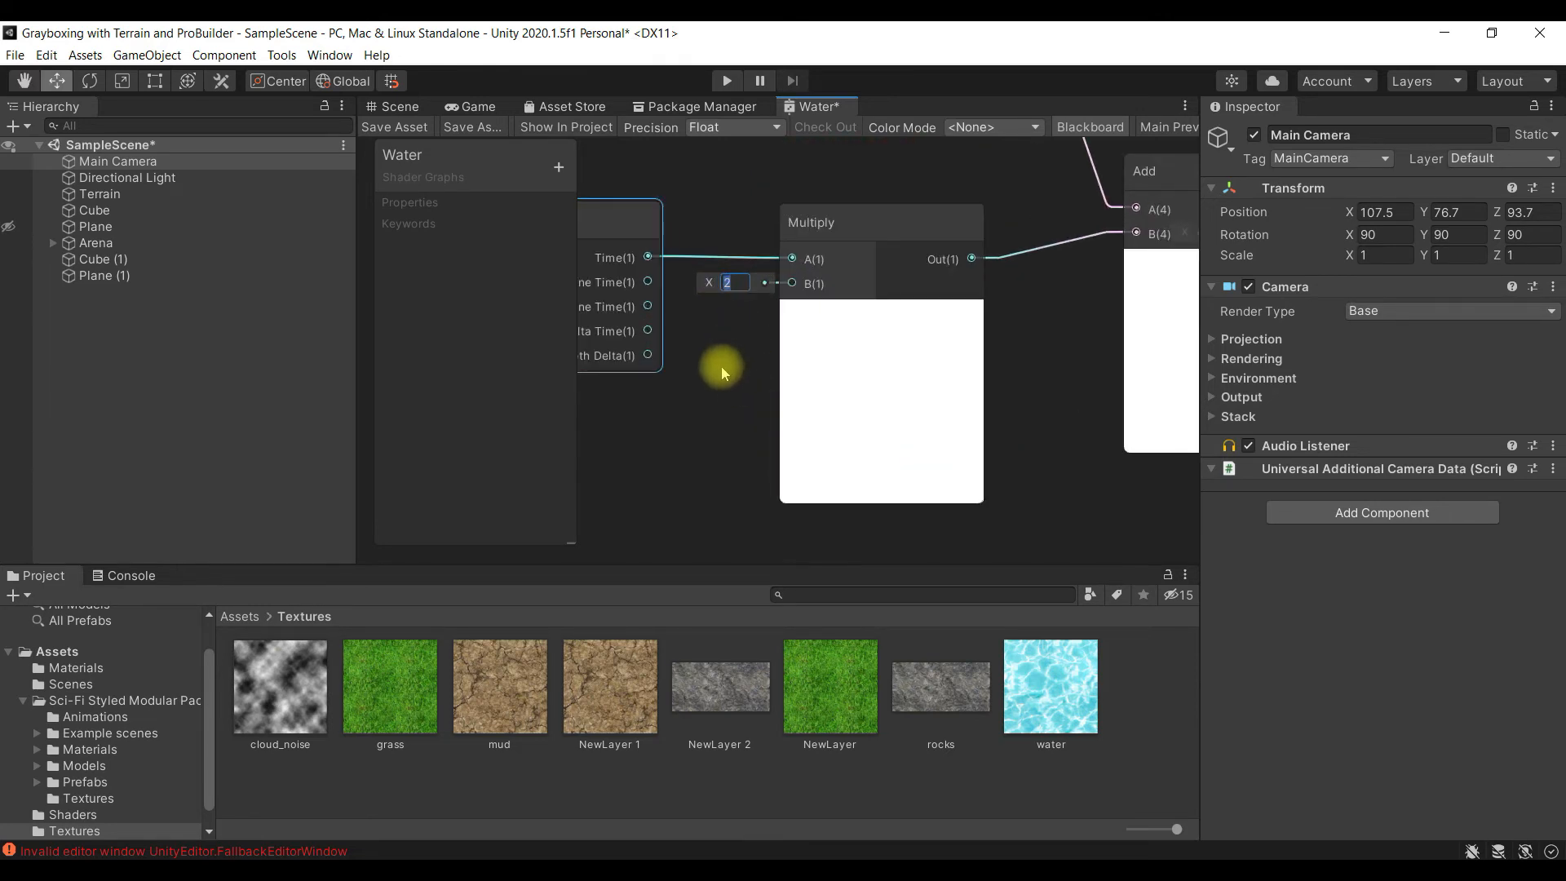
scroll(721, 365, up, 3)
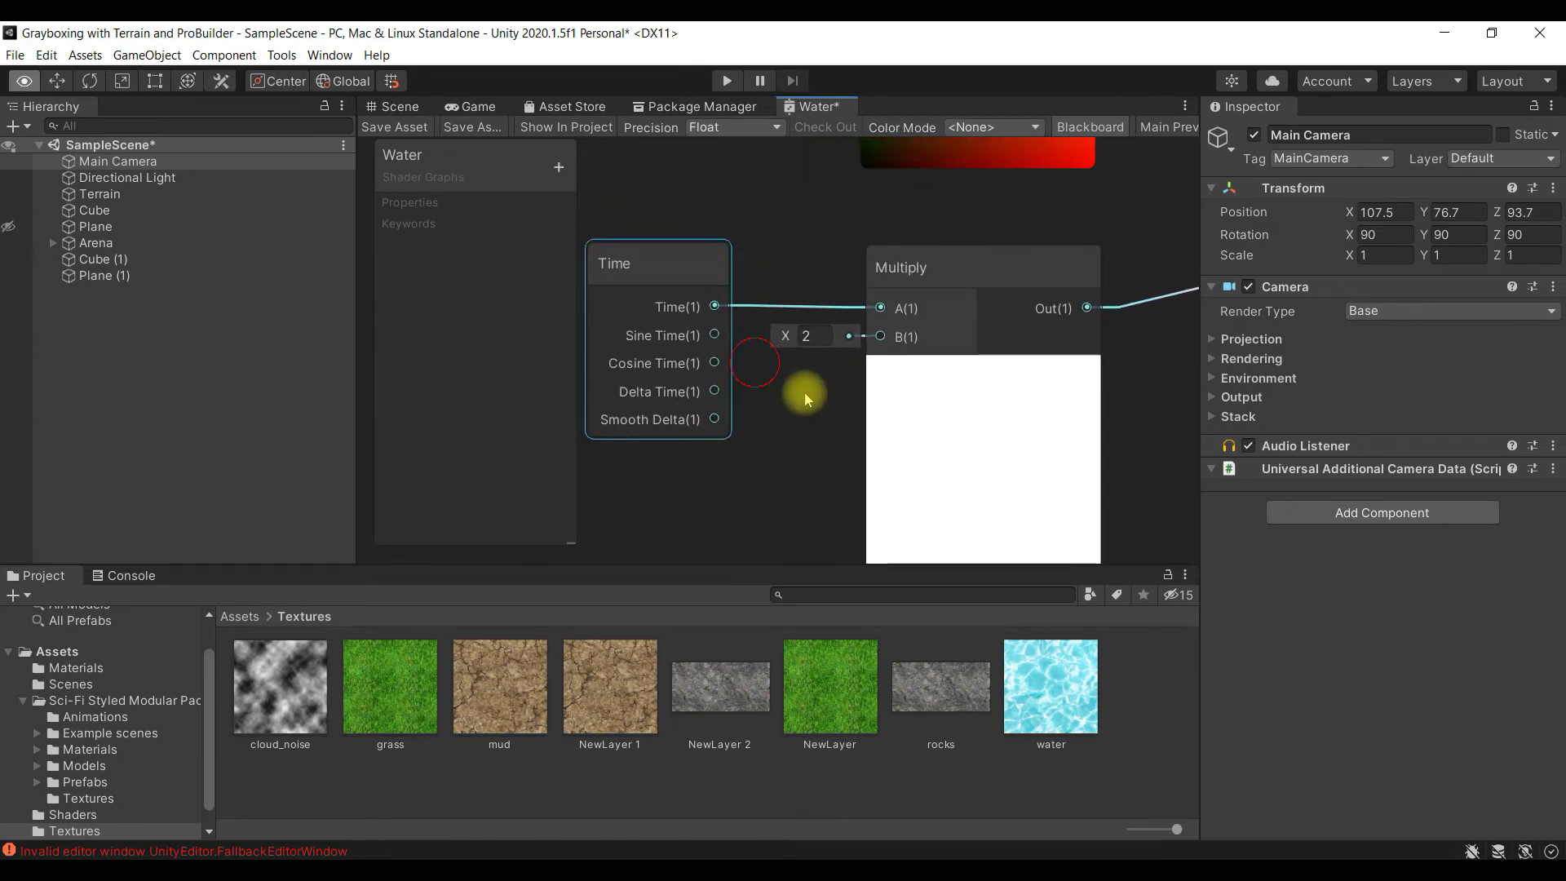
click(829, 336)
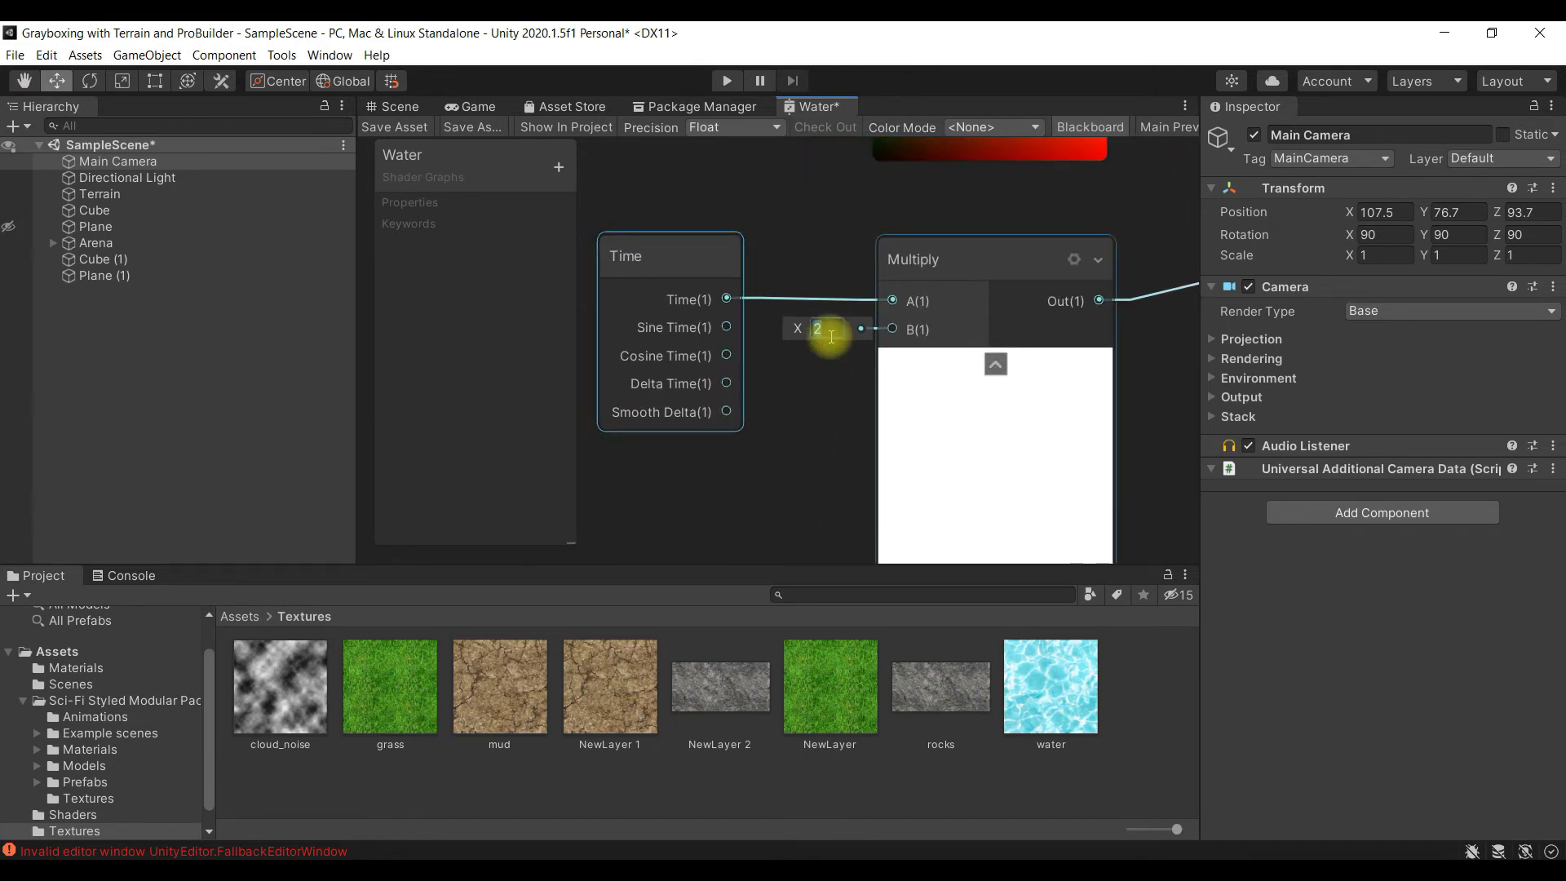
text(0.1)
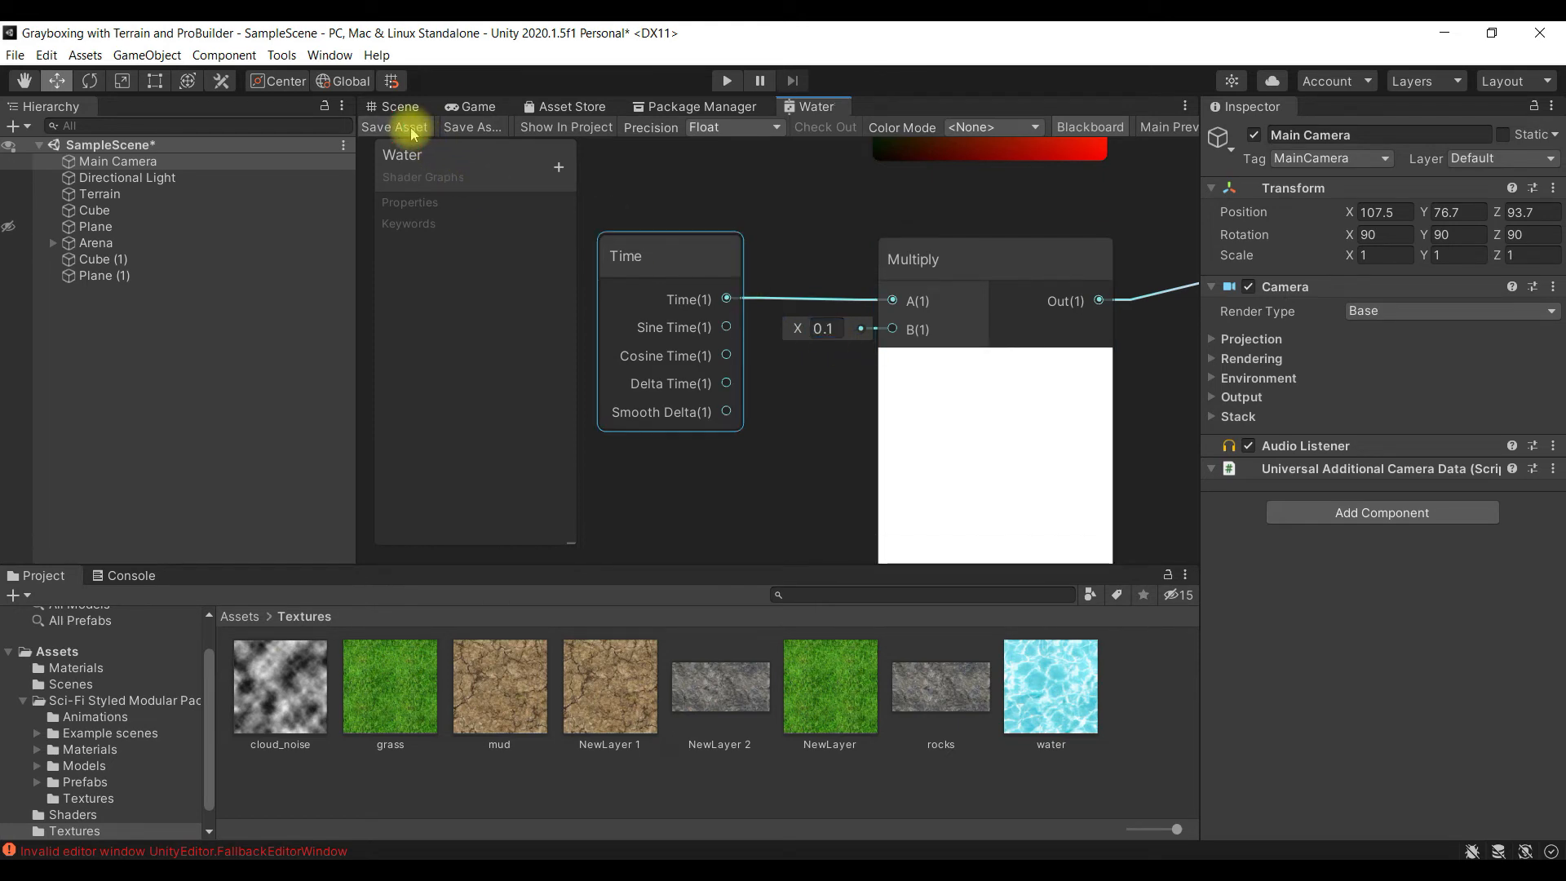
scroll(1077, 440, down, 1)
scroll(797, 400, down, 1)
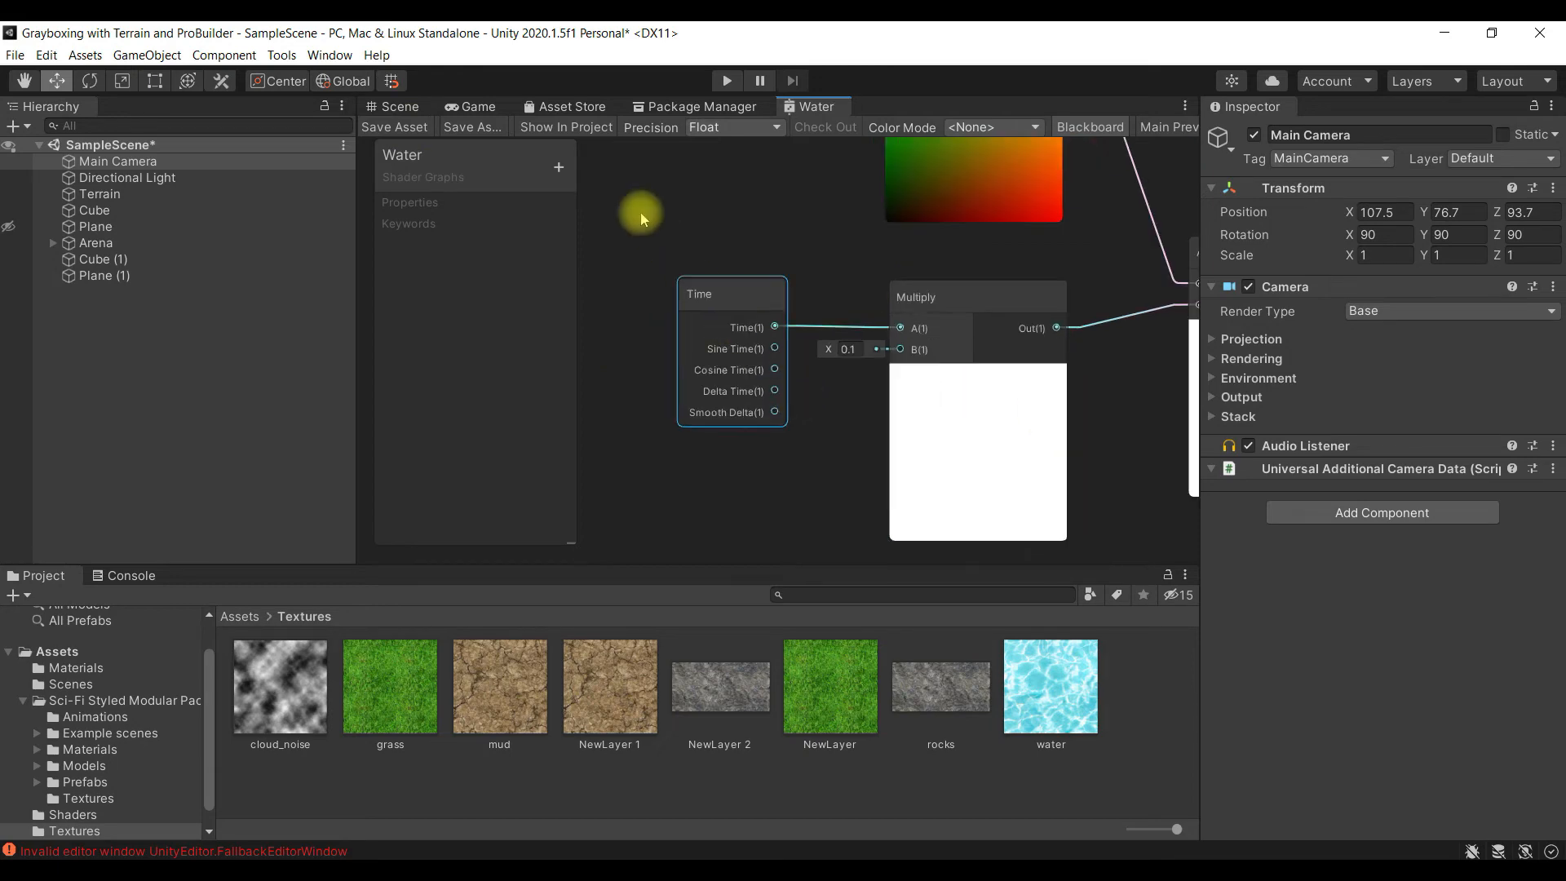
click(399, 108)
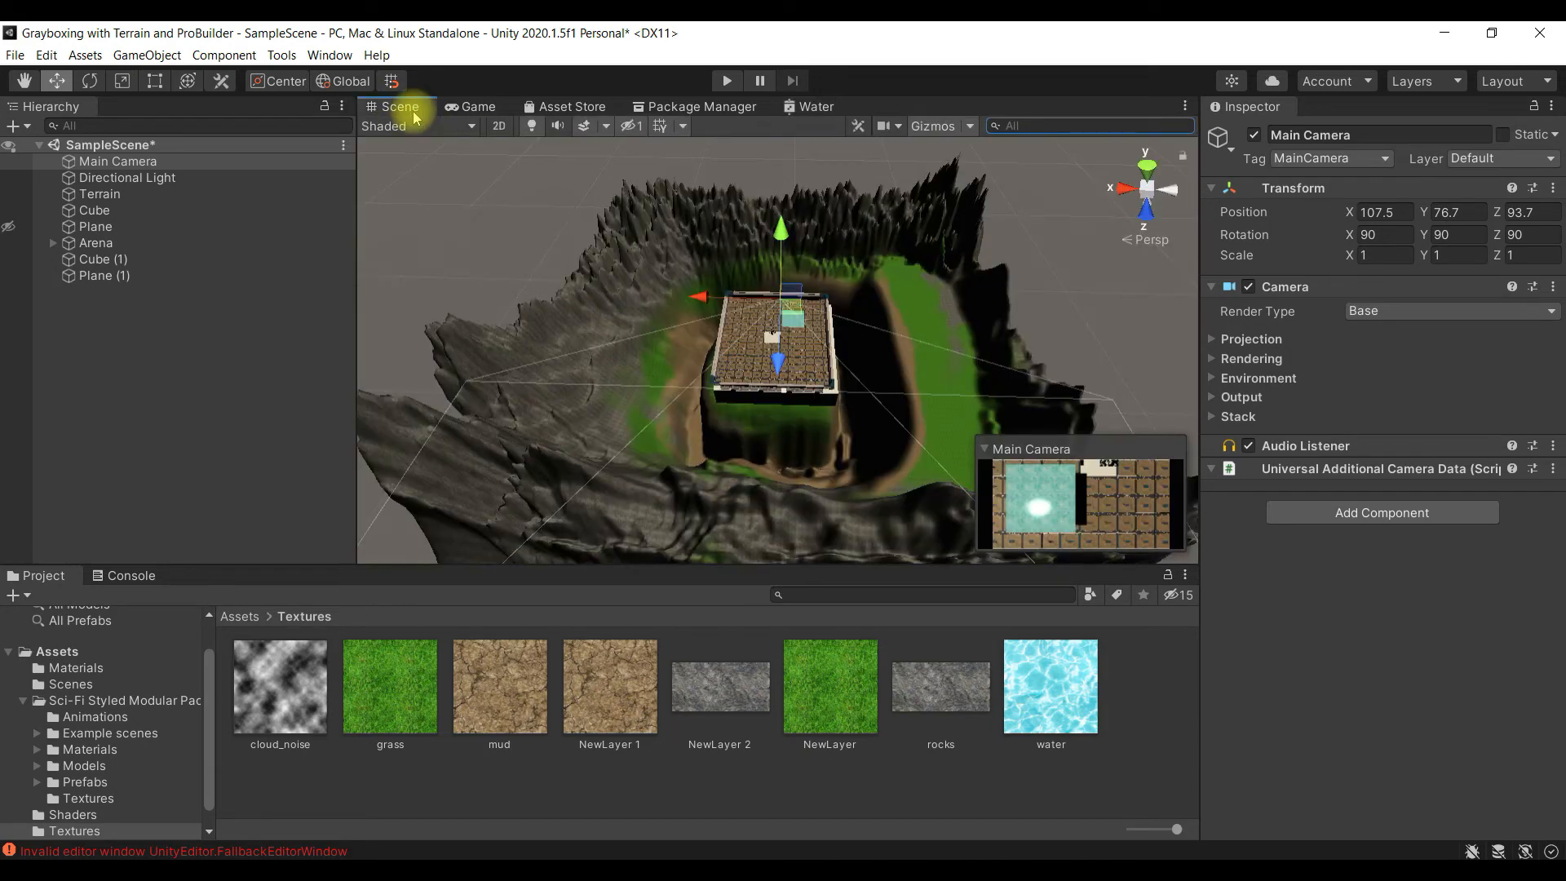
- Preview the slowed water in Play mode, stop the preview and return to the Water shader graph
click(727, 80)
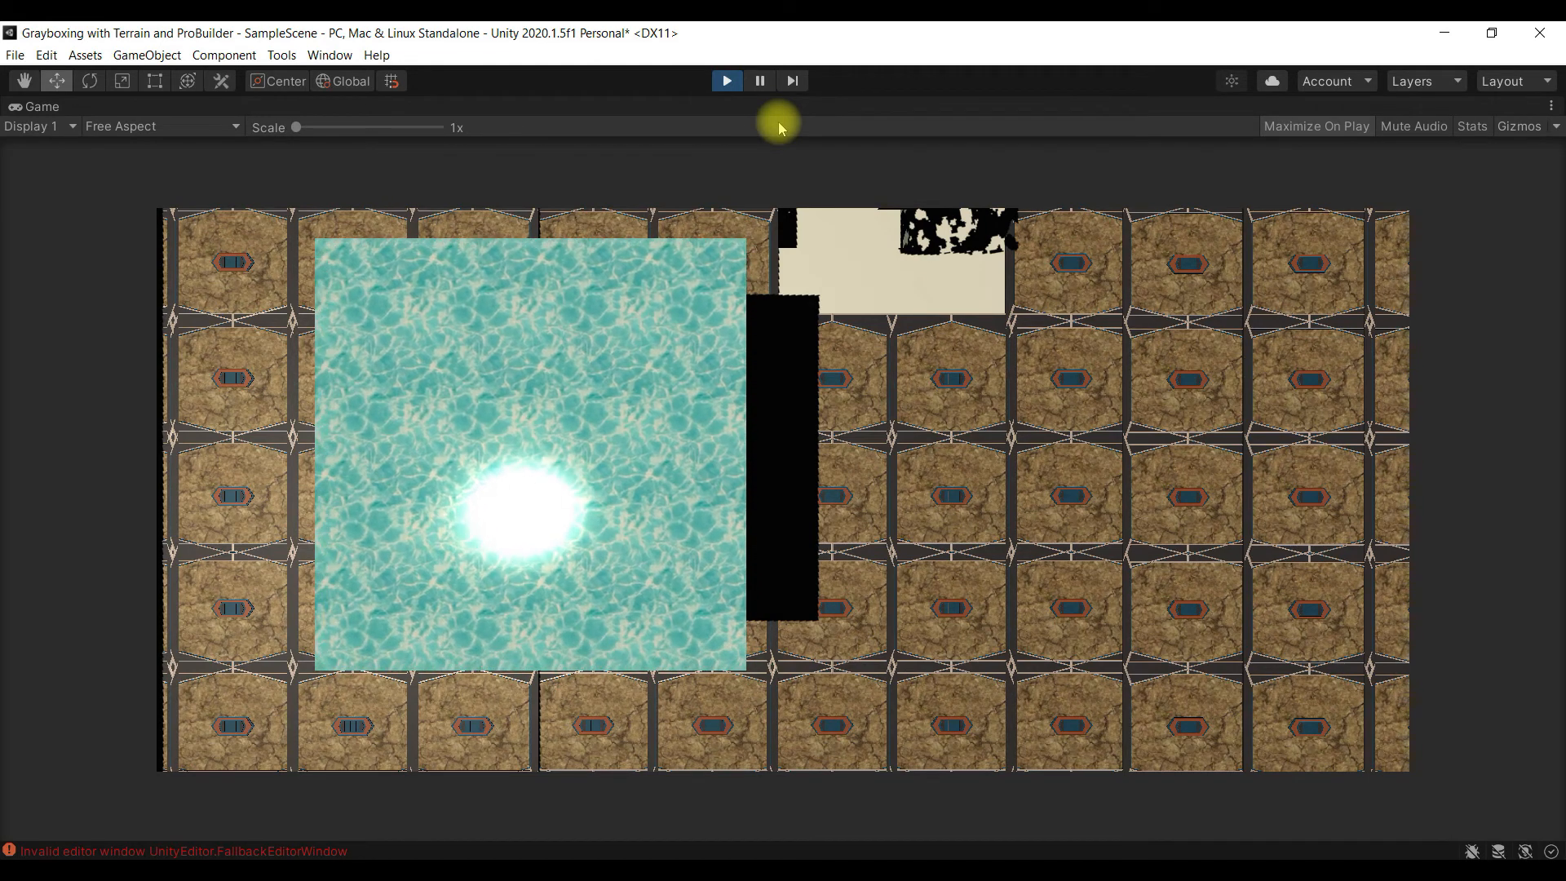
click(727, 82)
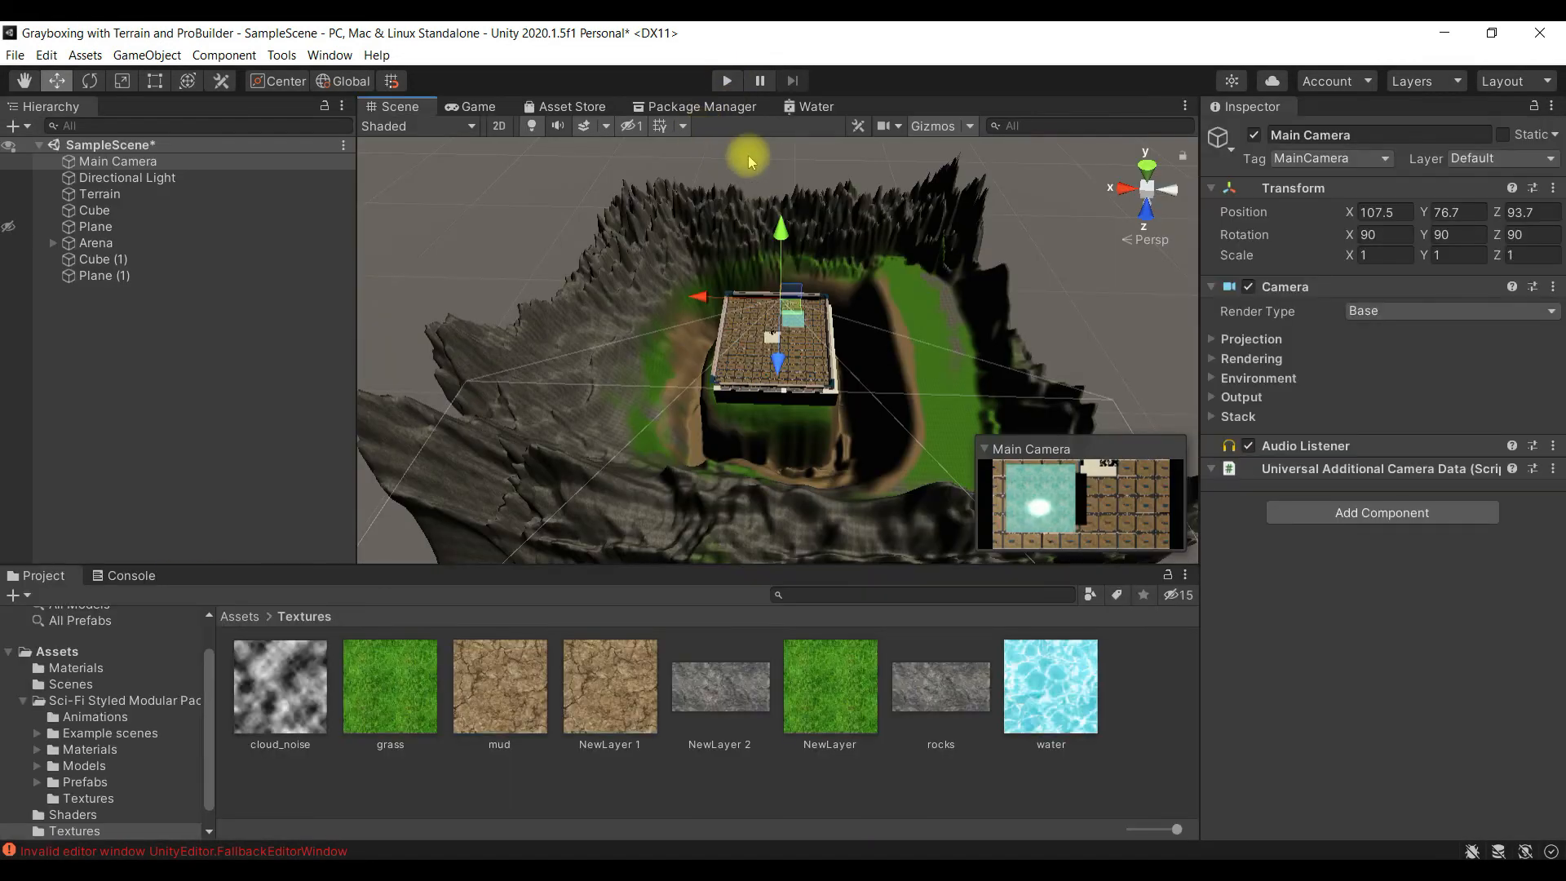
click(816, 106)
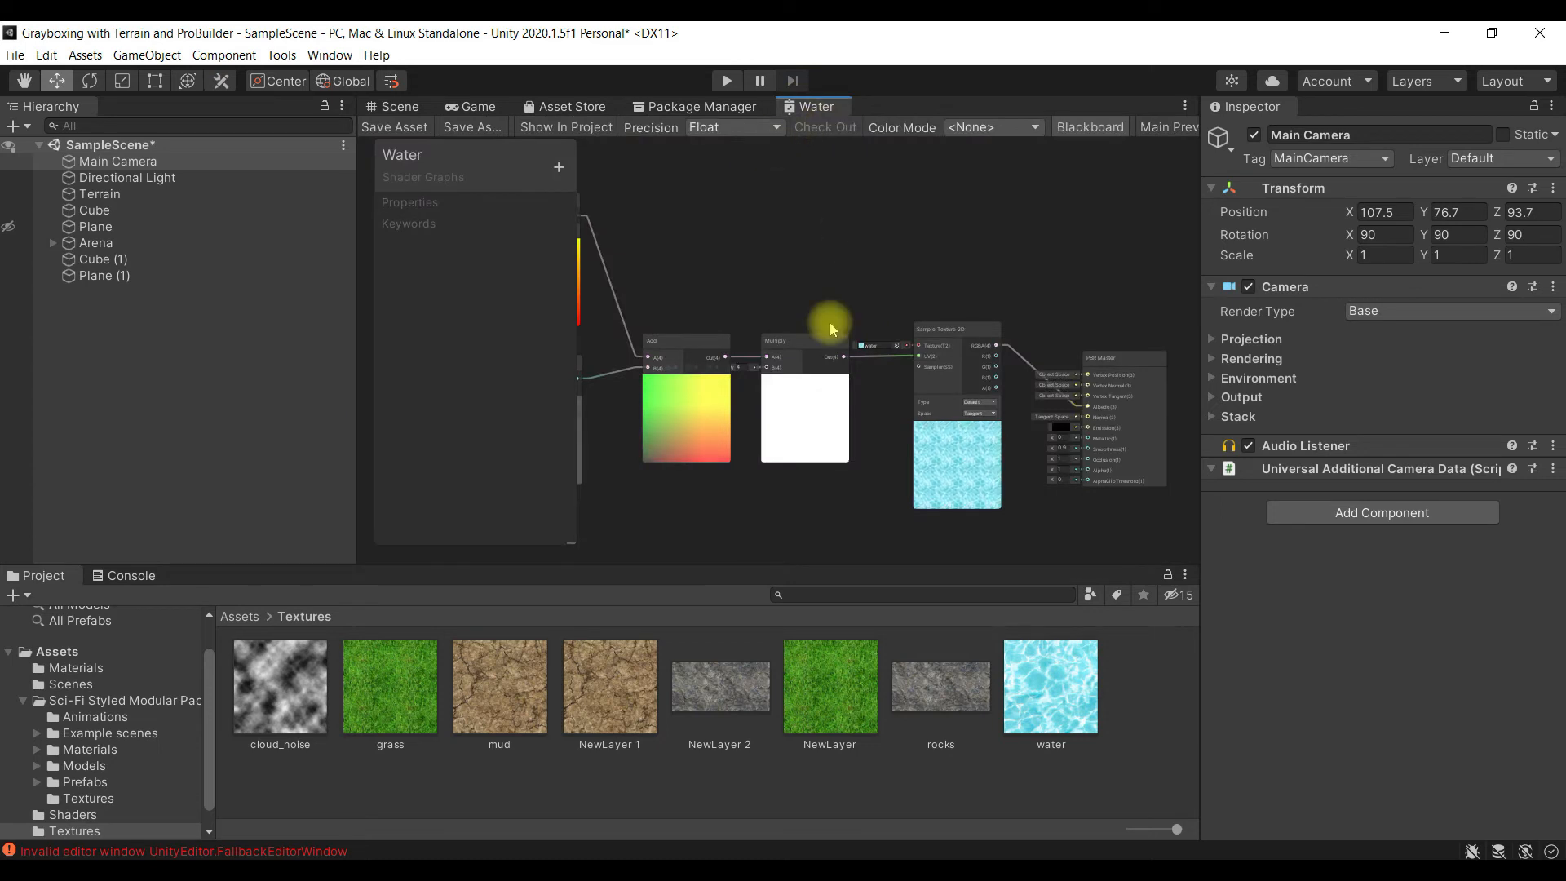
- Examine the Water graph's node chain, including the Sample Texture 2D preview and the PBR Master inputs
scroll(766, 330, down, 4)
middle_drag(761, 447, 840, 363)
scroll(823, 340, up, 2)
scroll(823, 341, down, 1)
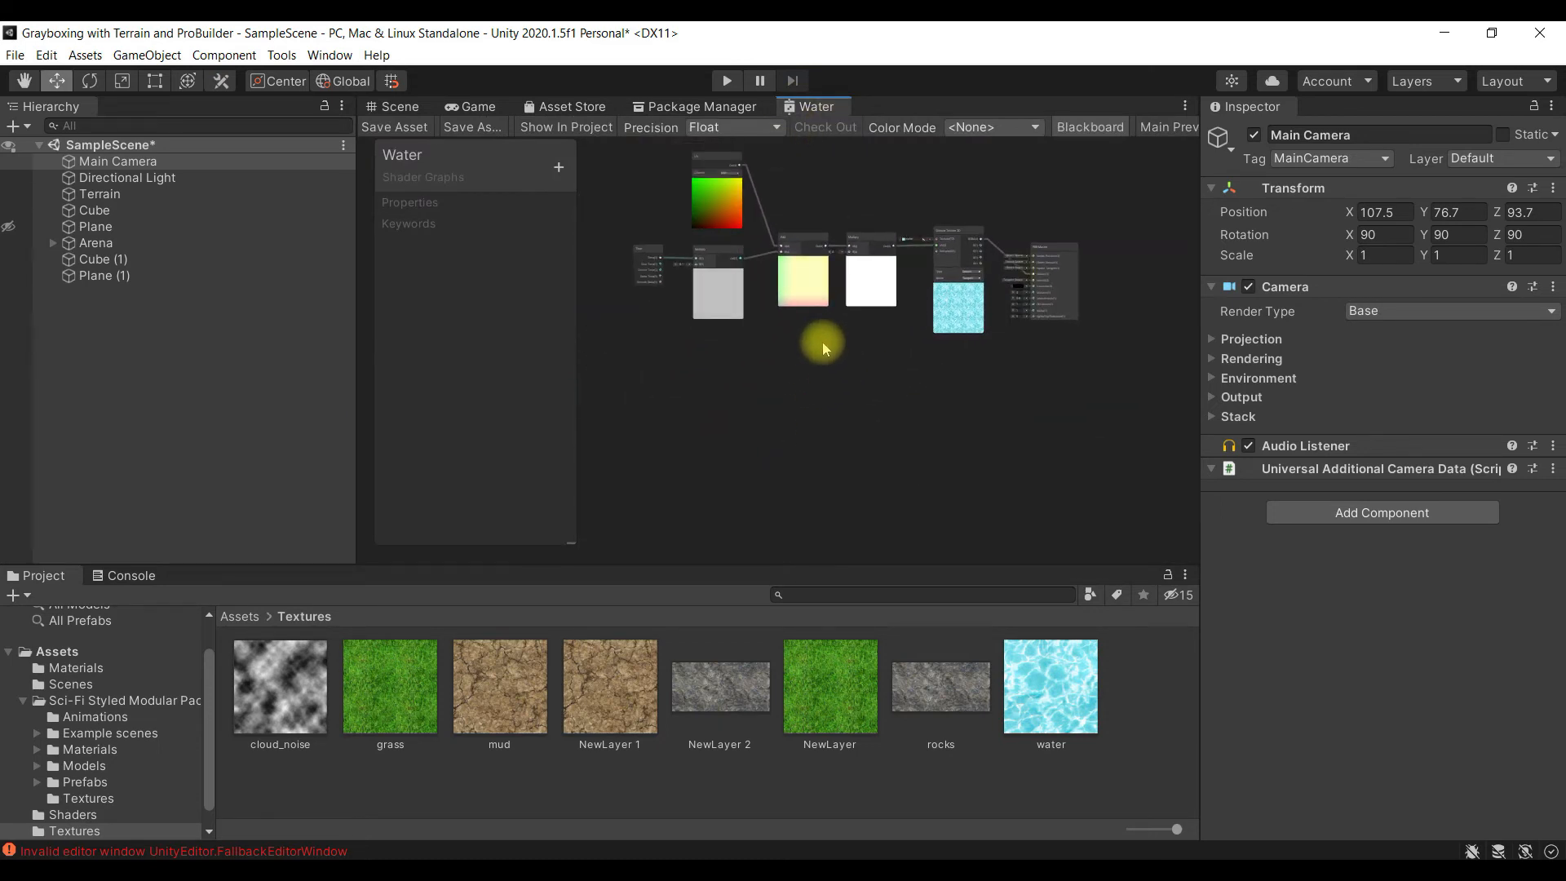
scroll(902, 370, up, 3)
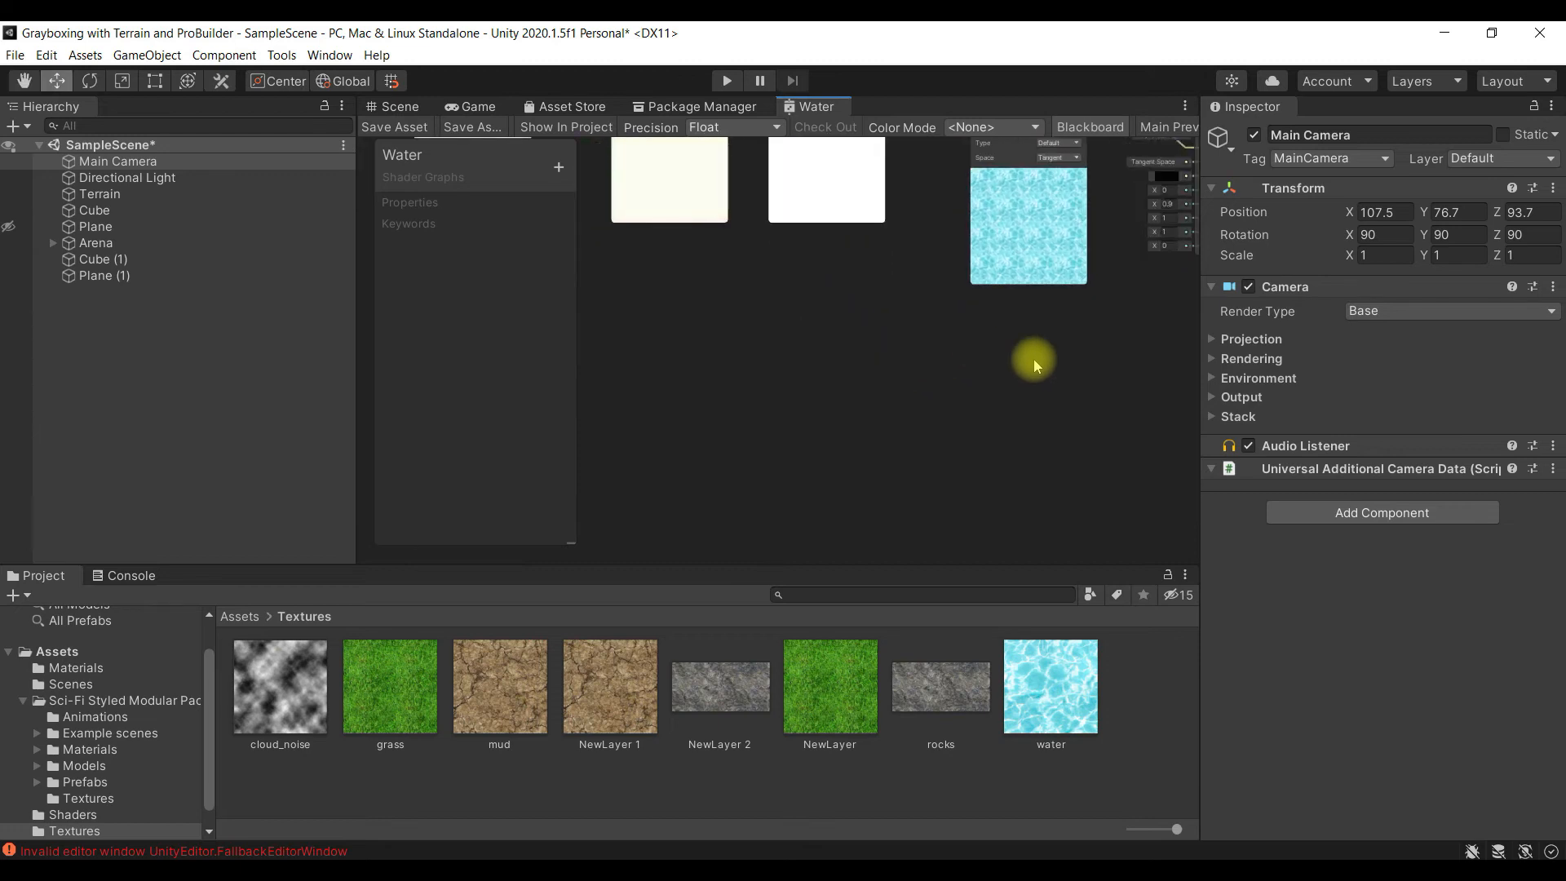
middle_drag(1112, 344, 974, 415)
scroll(921, 352, up, 3)
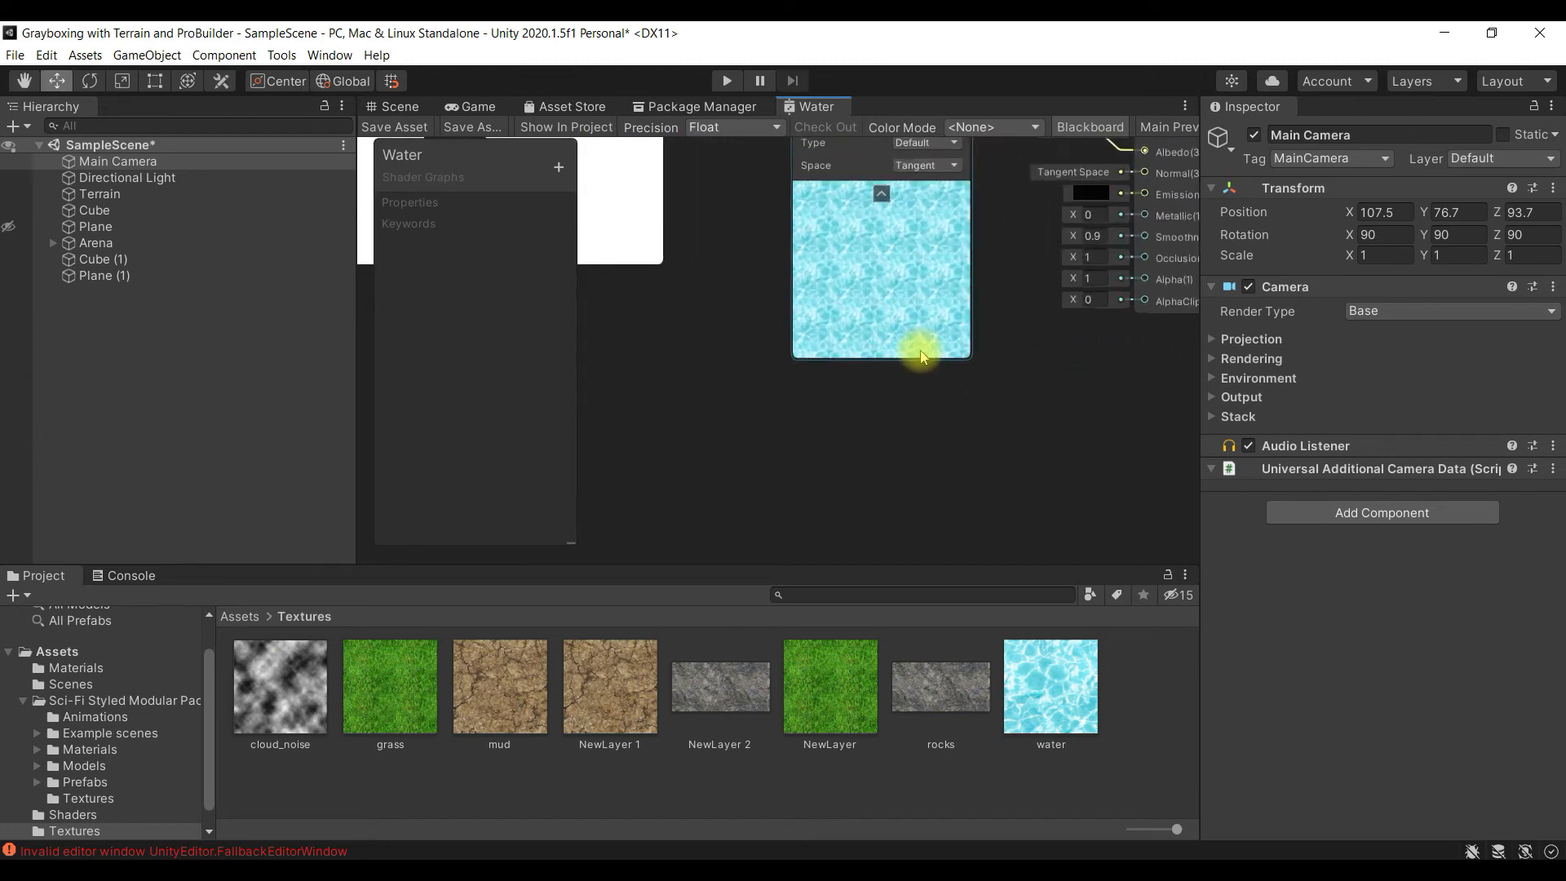
scroll(921, 352, up, 2)
middle_drag(1044, 248, 1044, 352)
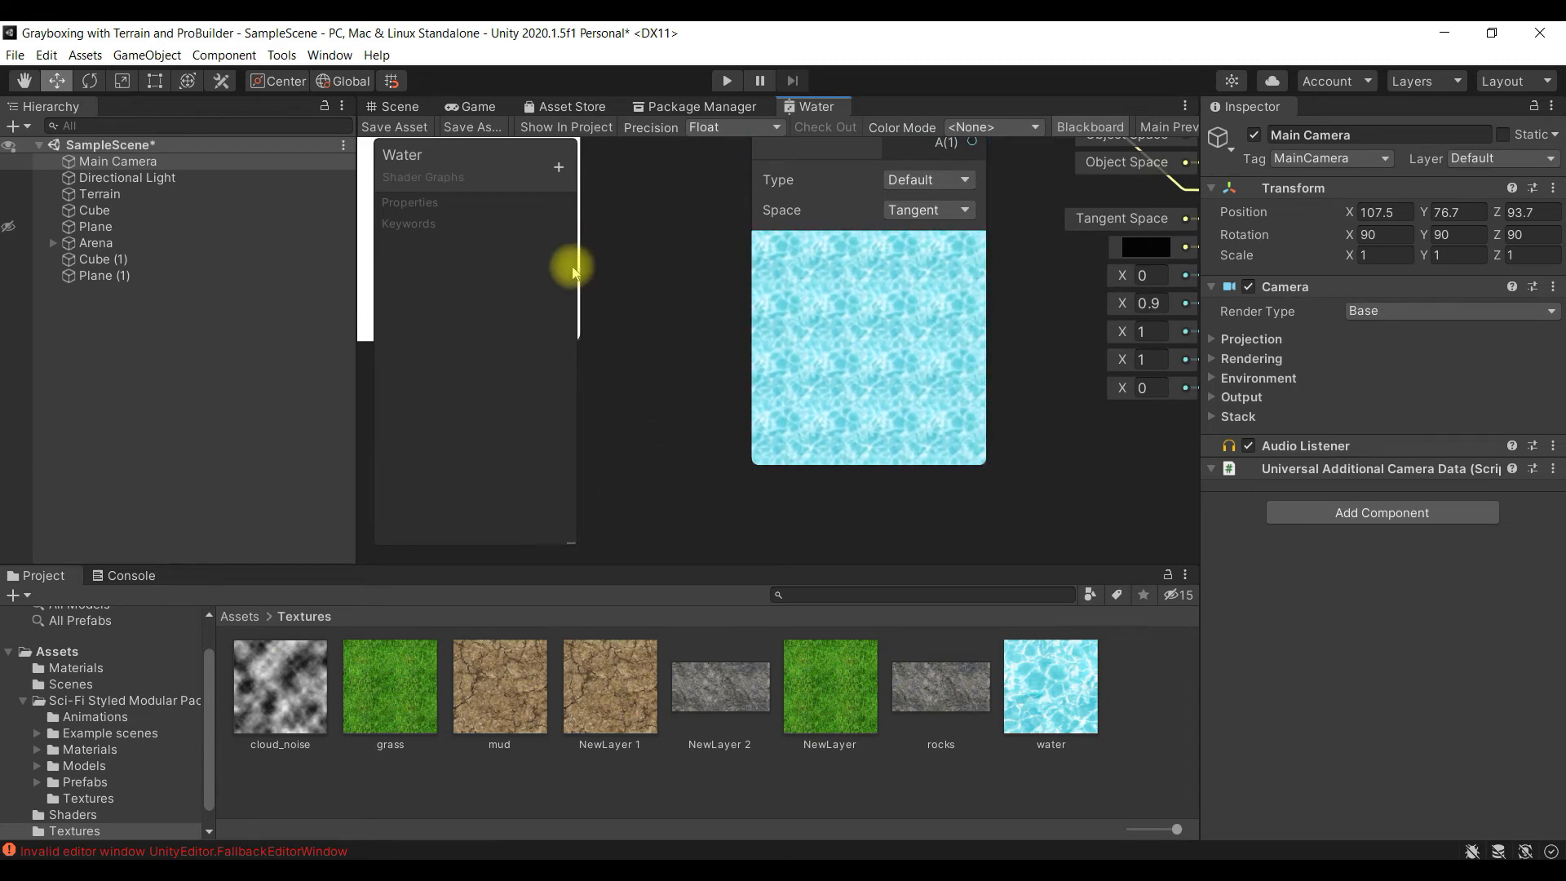
scroll(699, 361, down, 5)
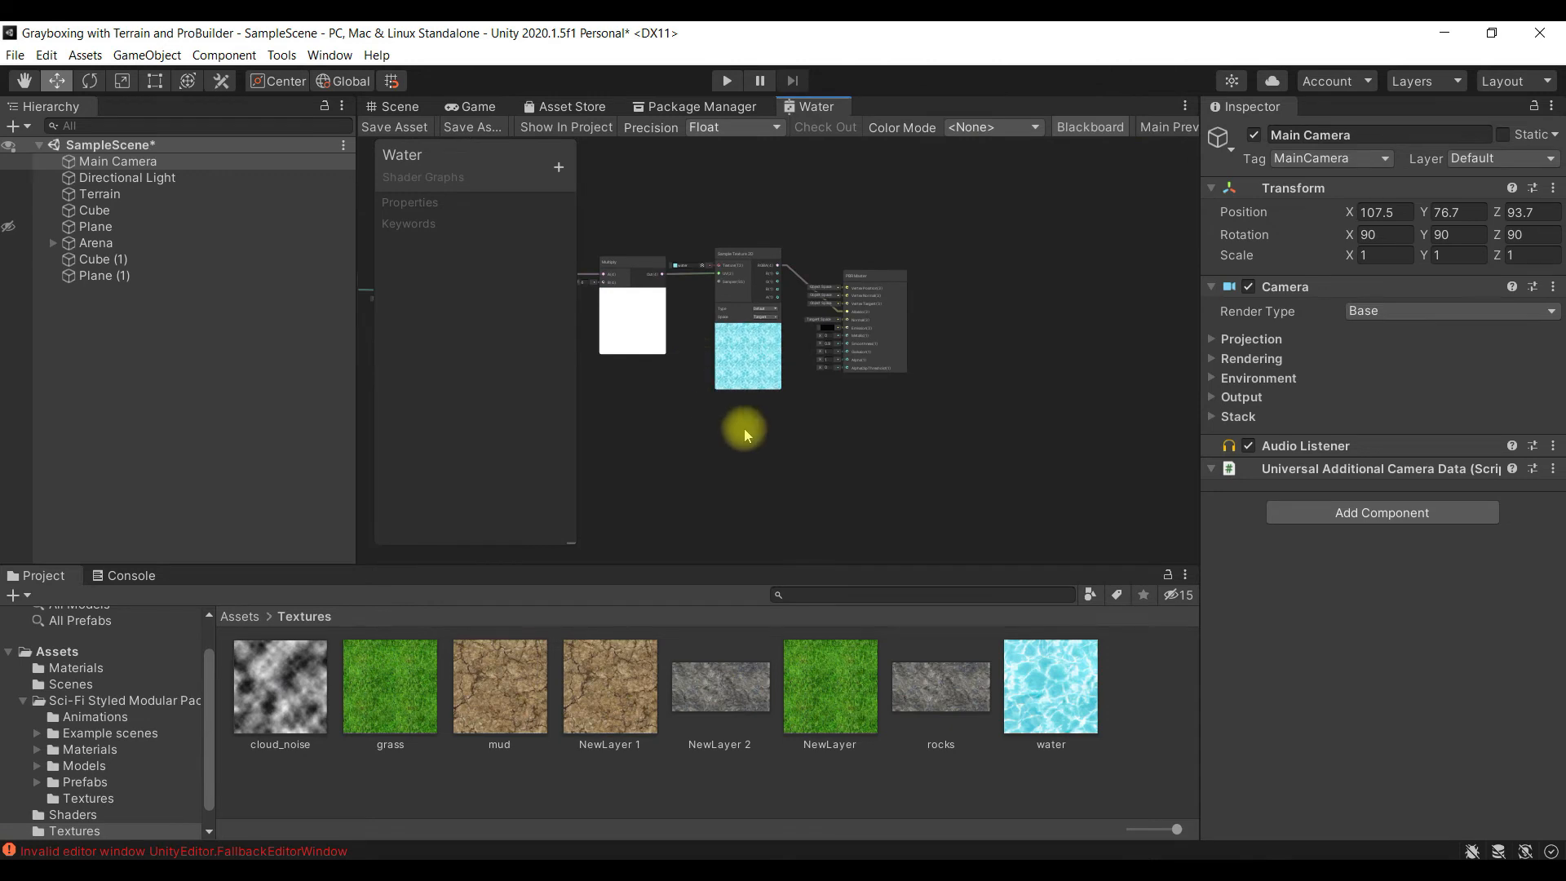
- Duplicate all the nodes except the PBR Master and place the copied chain below the original one
middle_drag(805, 497, 1085, 516)
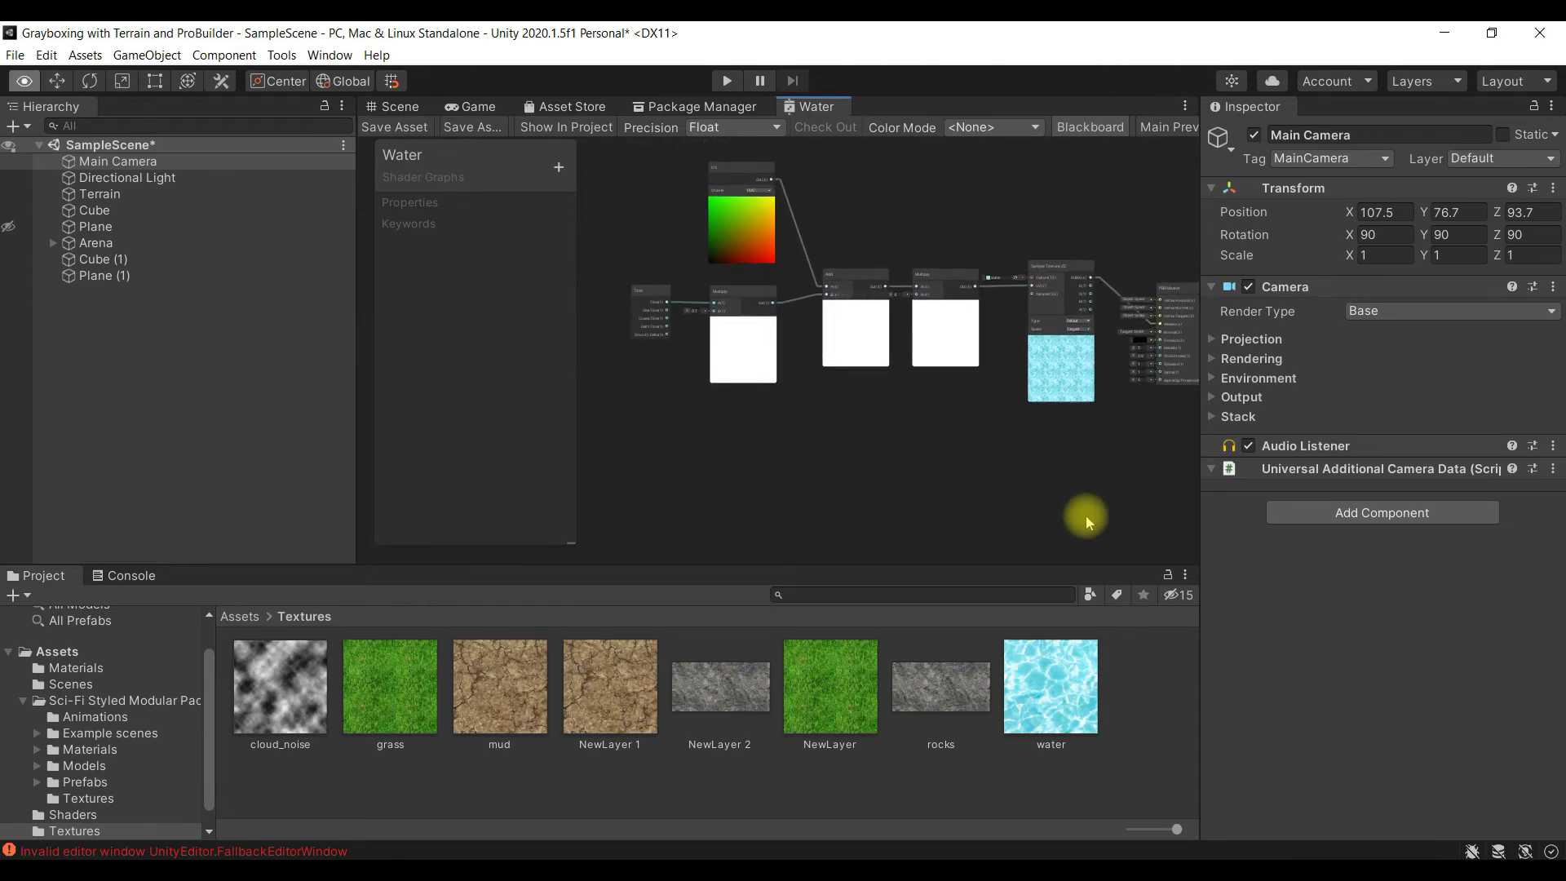
drag(614, 153, 948, 372)
drag(1116, 438, 1116, 438)
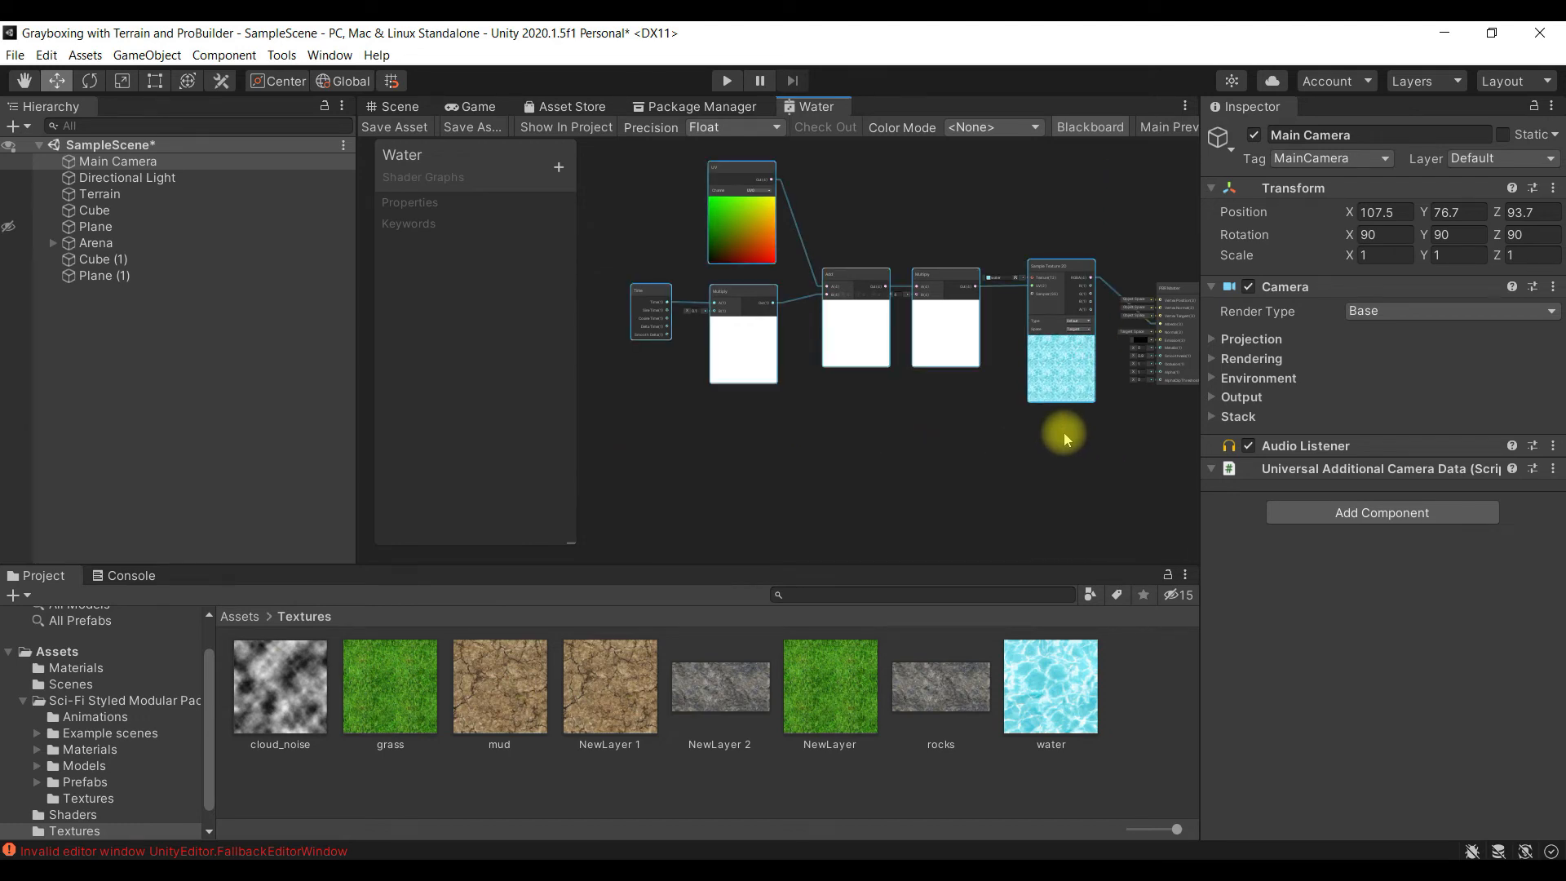
click(732, 482)
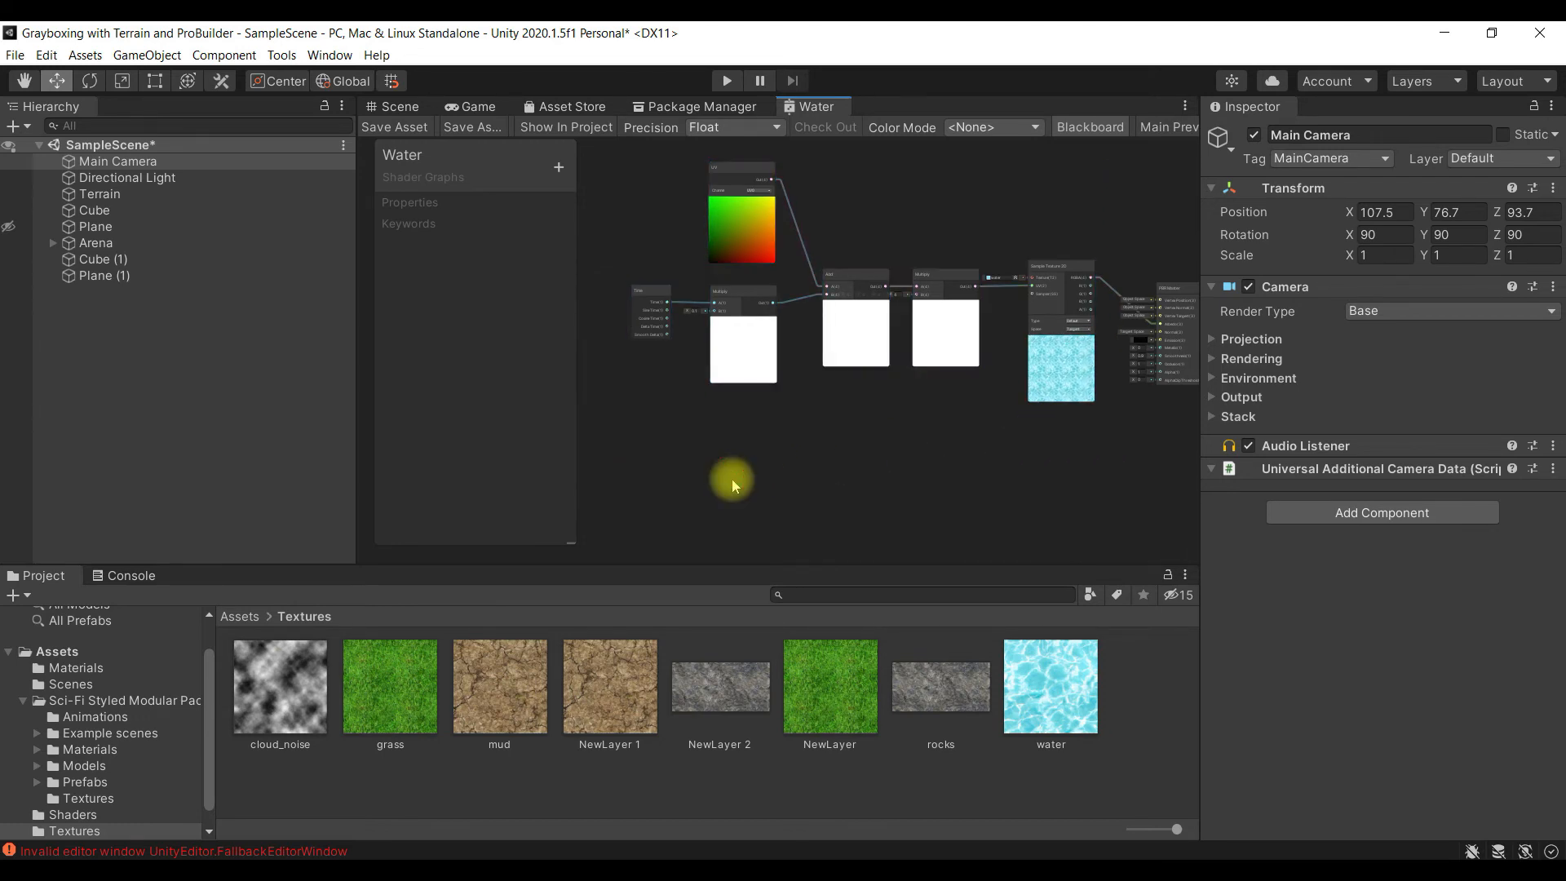
key(ctrl+v)
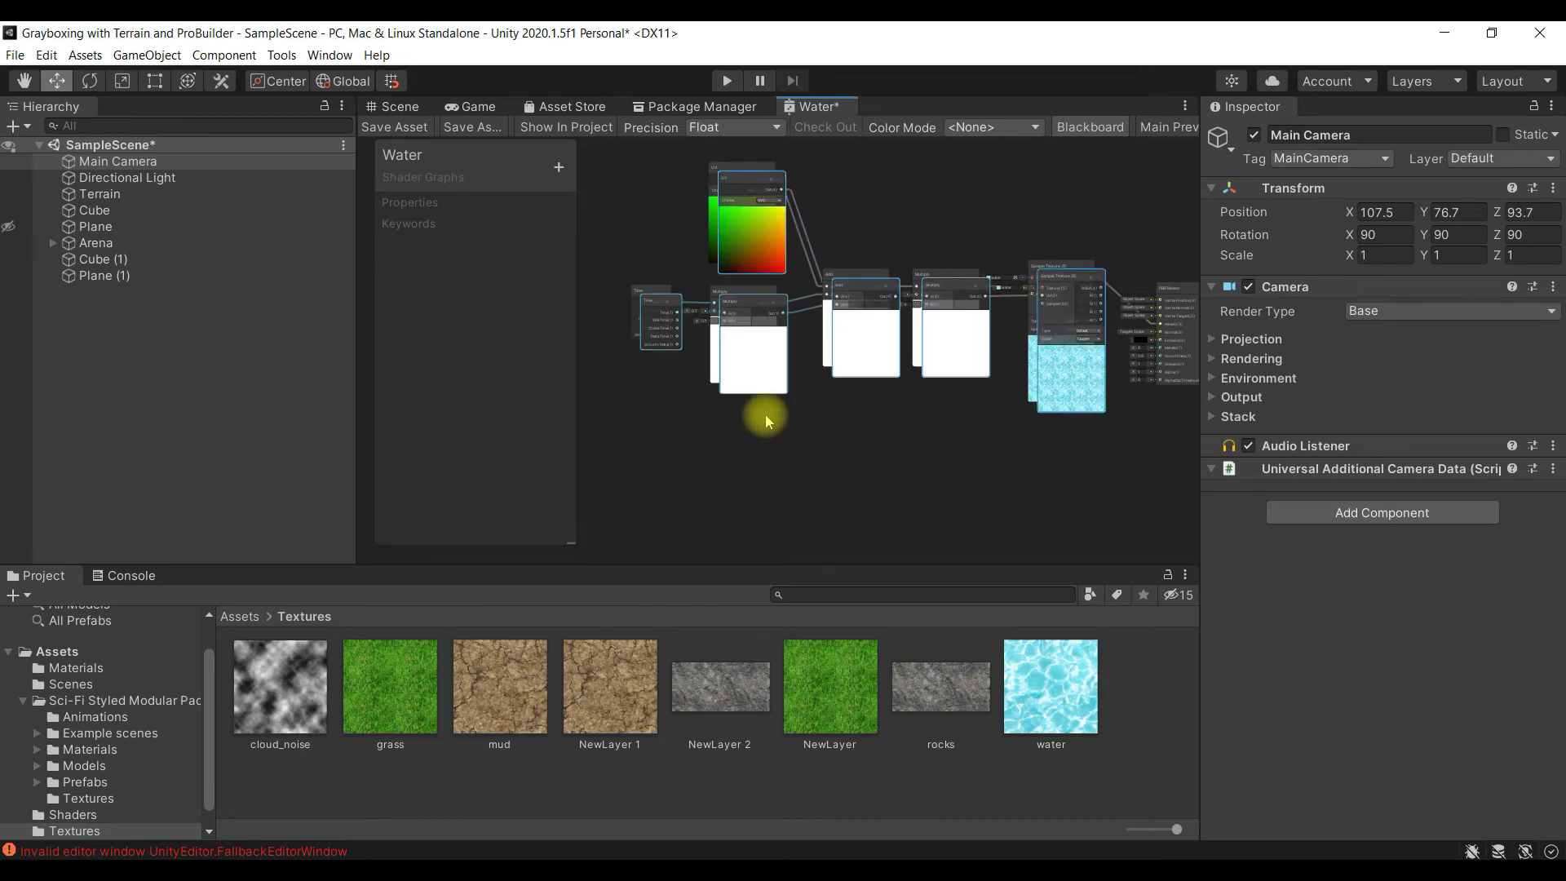
drag(748, 251, 736, 404)
click(916, 377)
click(914, 438)
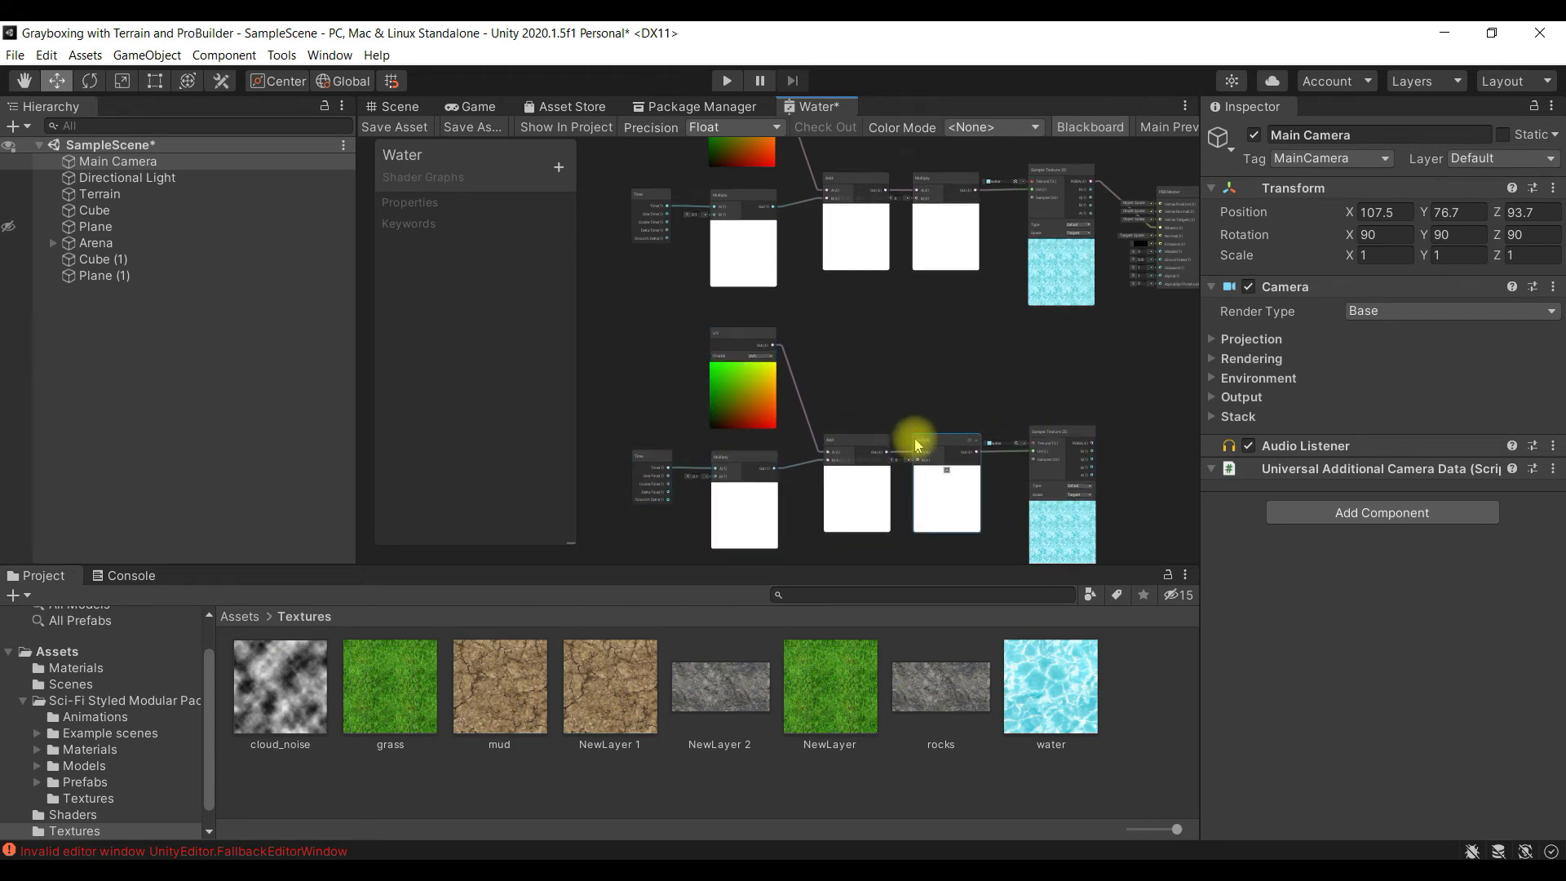
- Set the B value of the duplicated Multiply node fed by Time to -0.1
scroll(915, 438, up, 5)
alt+drag(769, 383, 863, 242)
alt+drag(757, 418, 994, 367)
scroll(898, 341, up, 1)
scroll(713, 349, up, 2)
scroll(759, 365, up, 1)
alt+drag(791, 328, 805, 395)
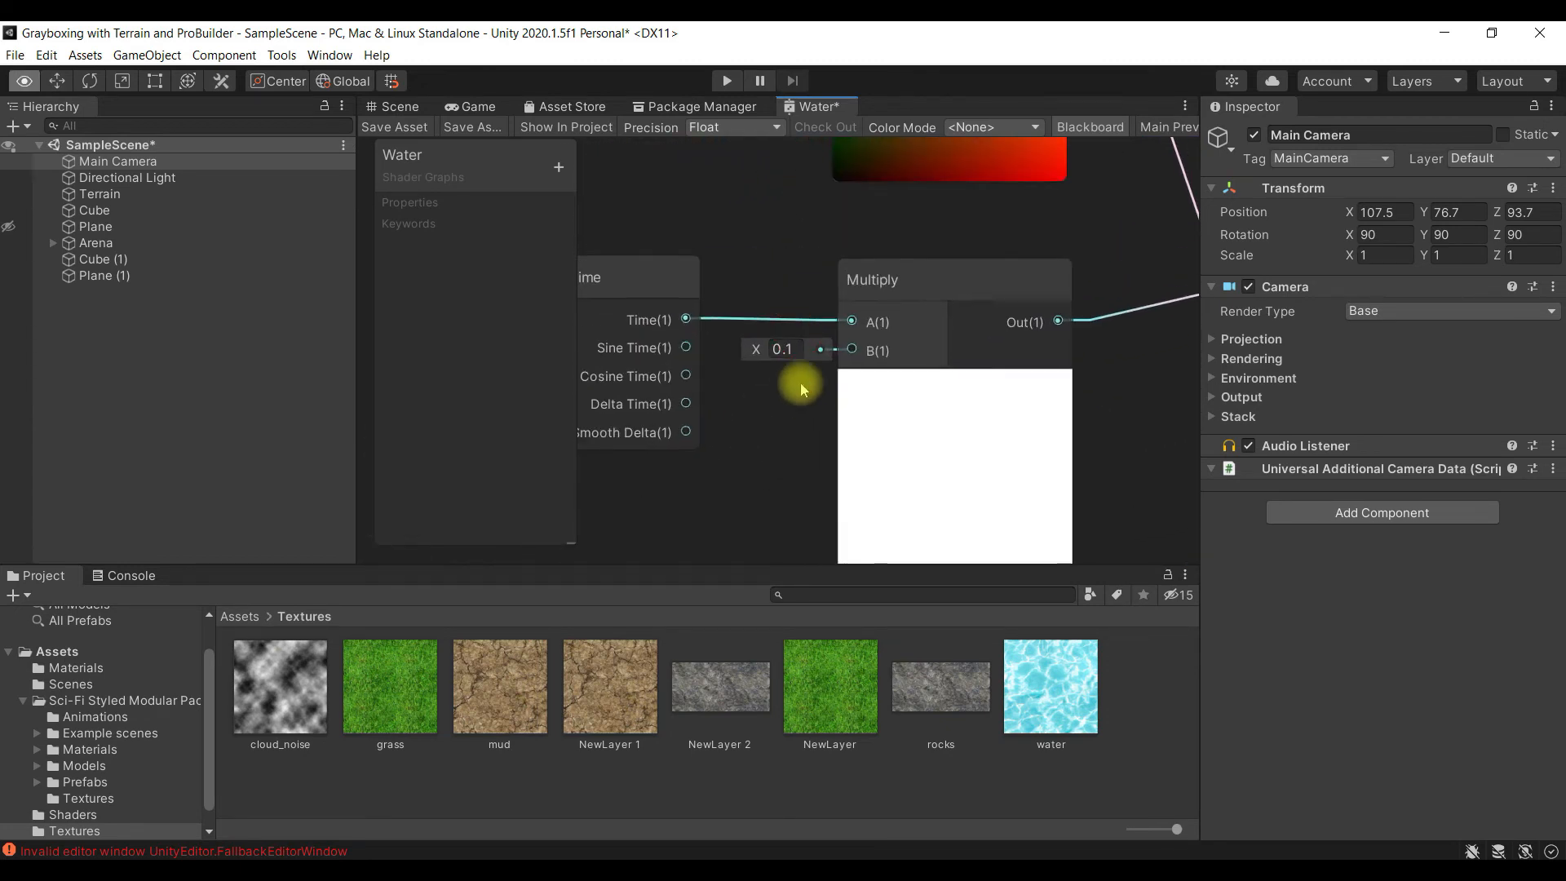
click(777, 349)
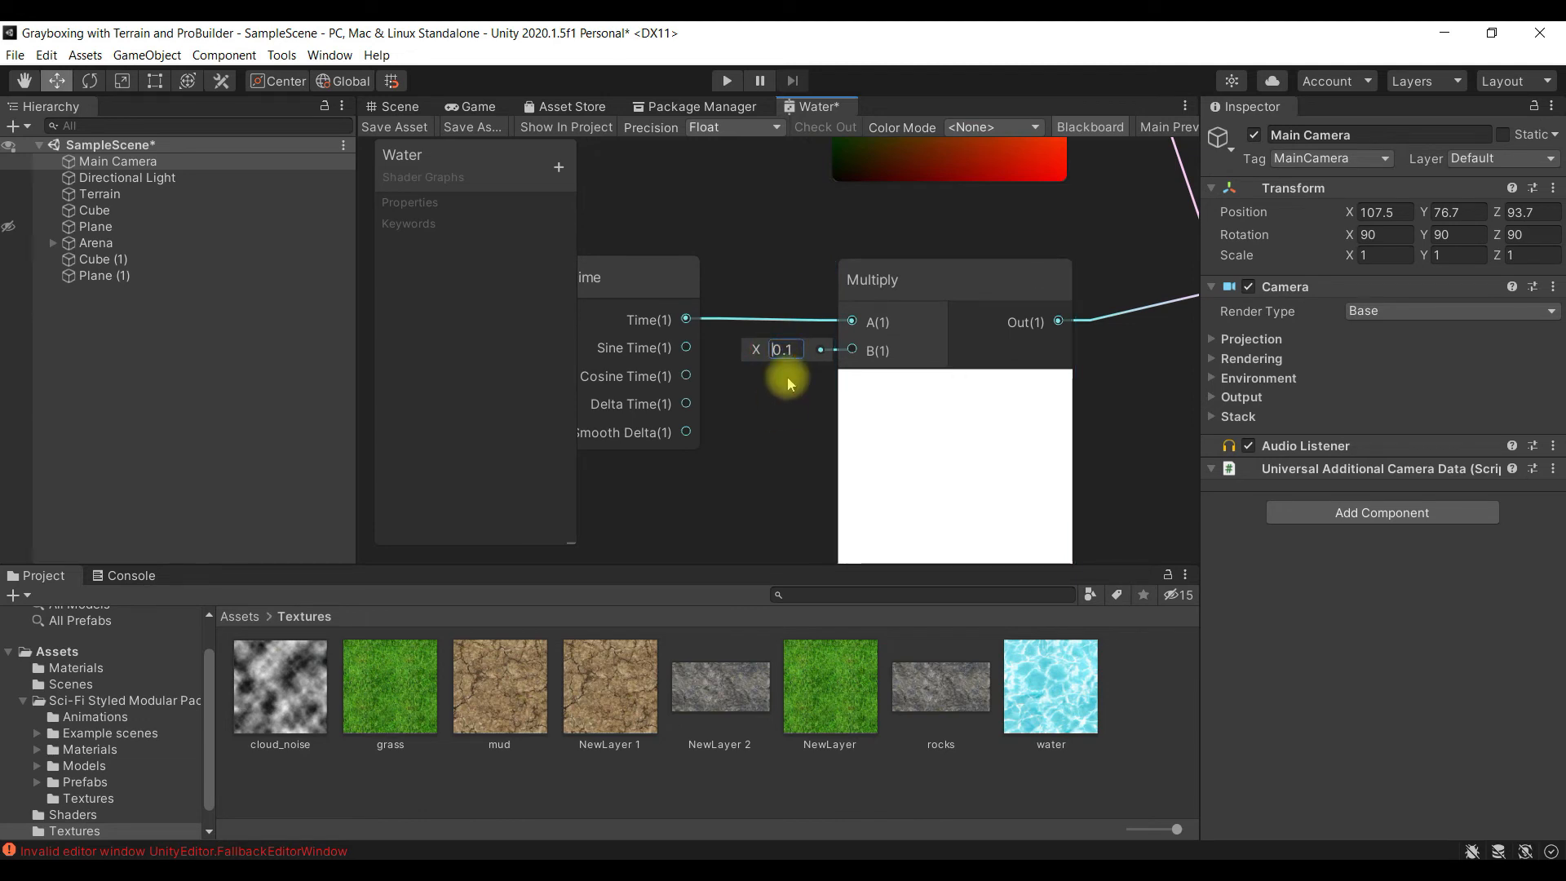
text(-)
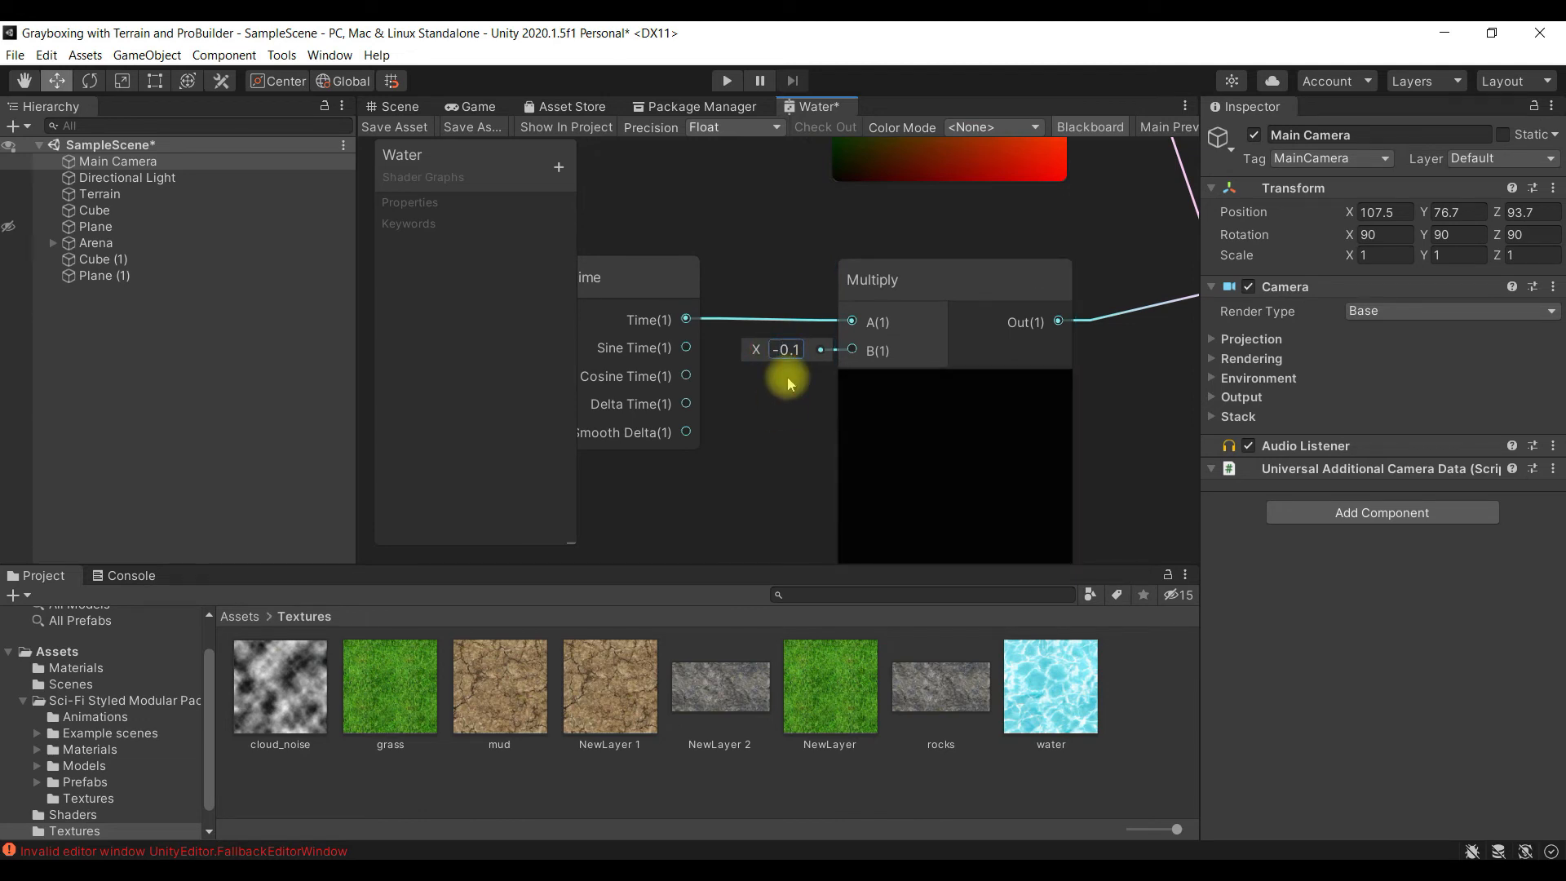
- Set the duplicated second Multiply node's B values X, Y, Z and W to -4, moving the Add node aside and back to reach them
middle_drag(802, 454, 637, 385)
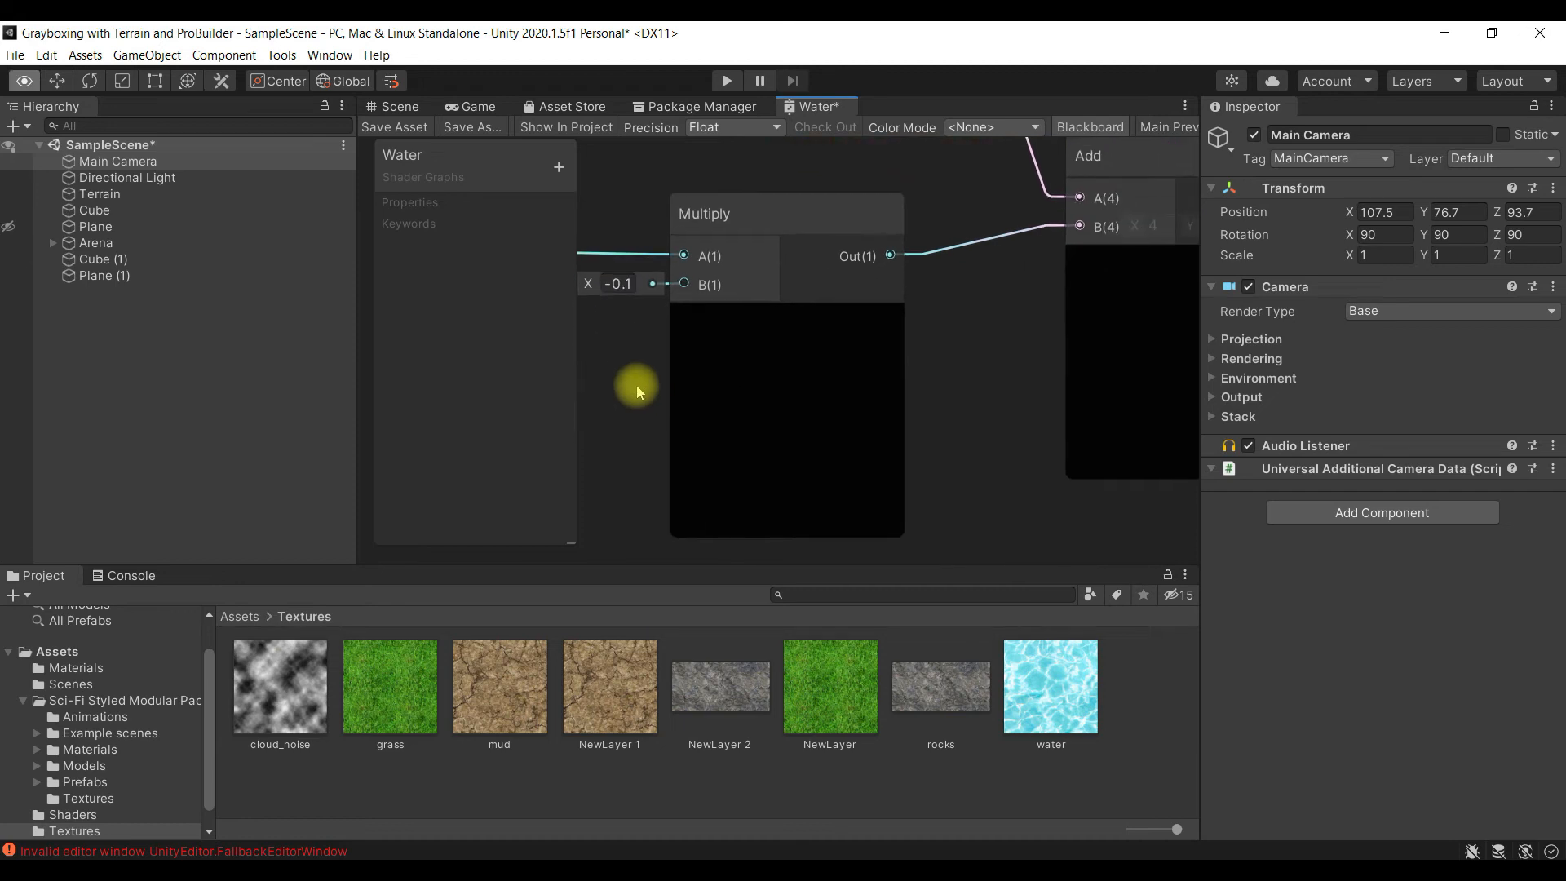
middle_drag(973, 449, 810, 419)
middle_drag(961, 419, 937, 449)
middle_drag(966, 290, 926, 363)
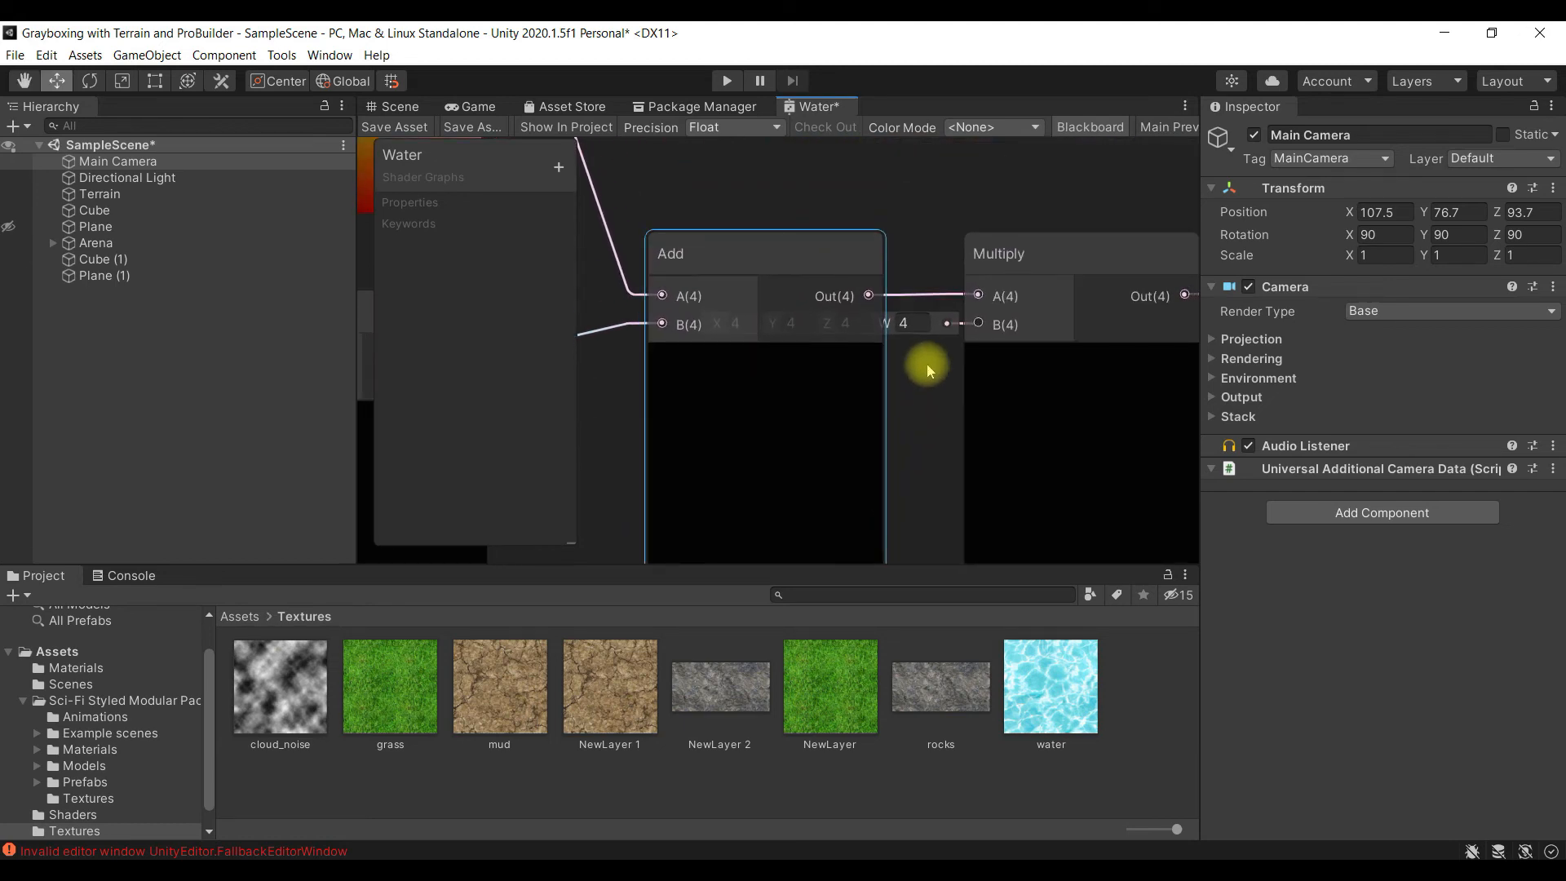
click(916, 323)
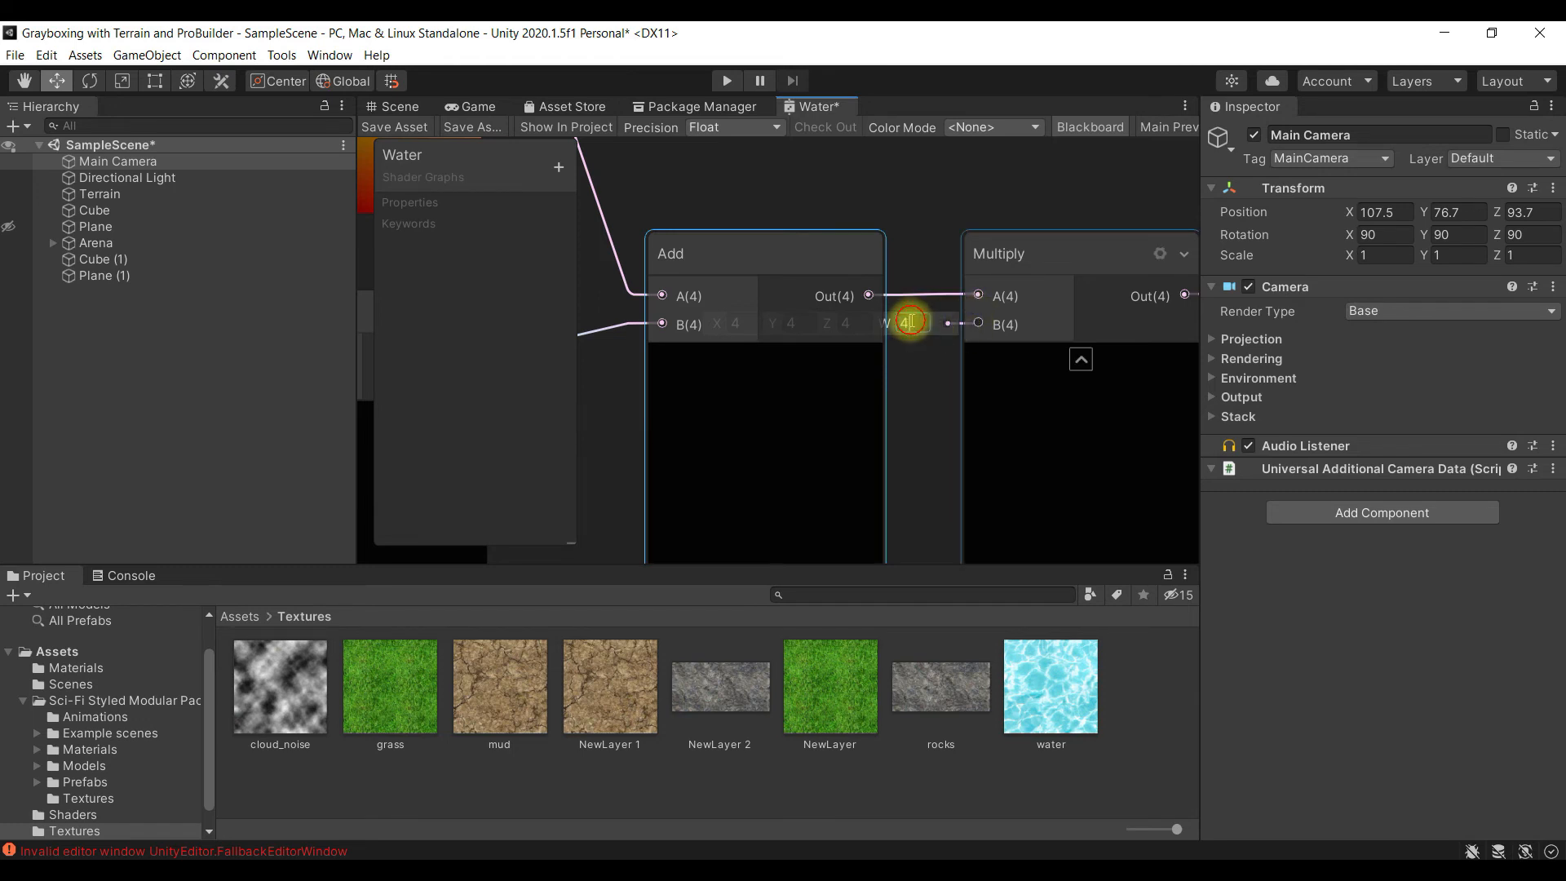
drag(771, 259, 746, 440)
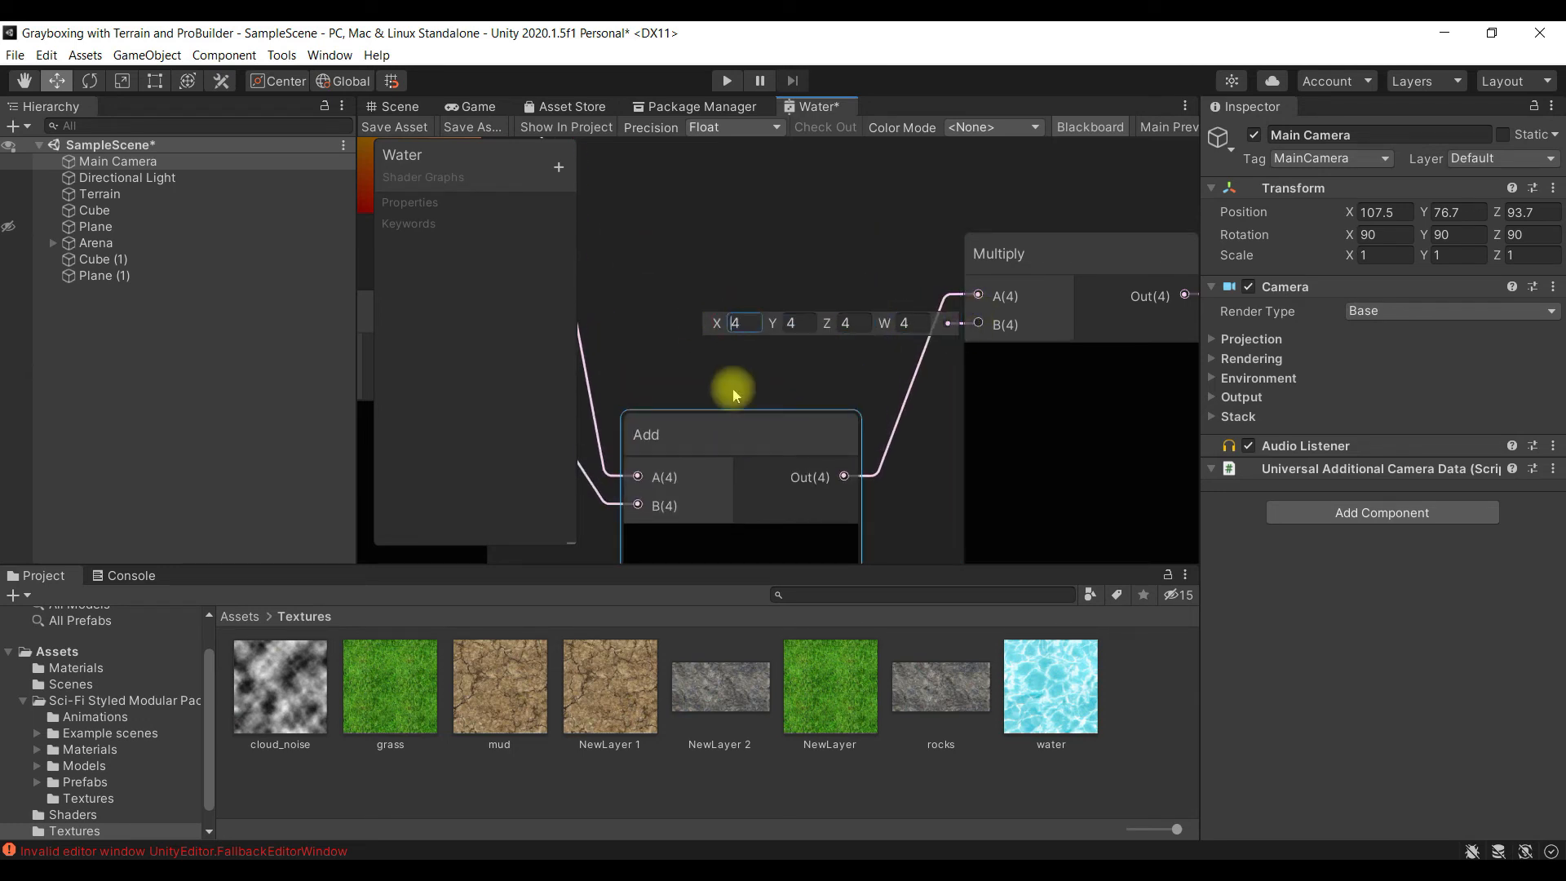
text(-)
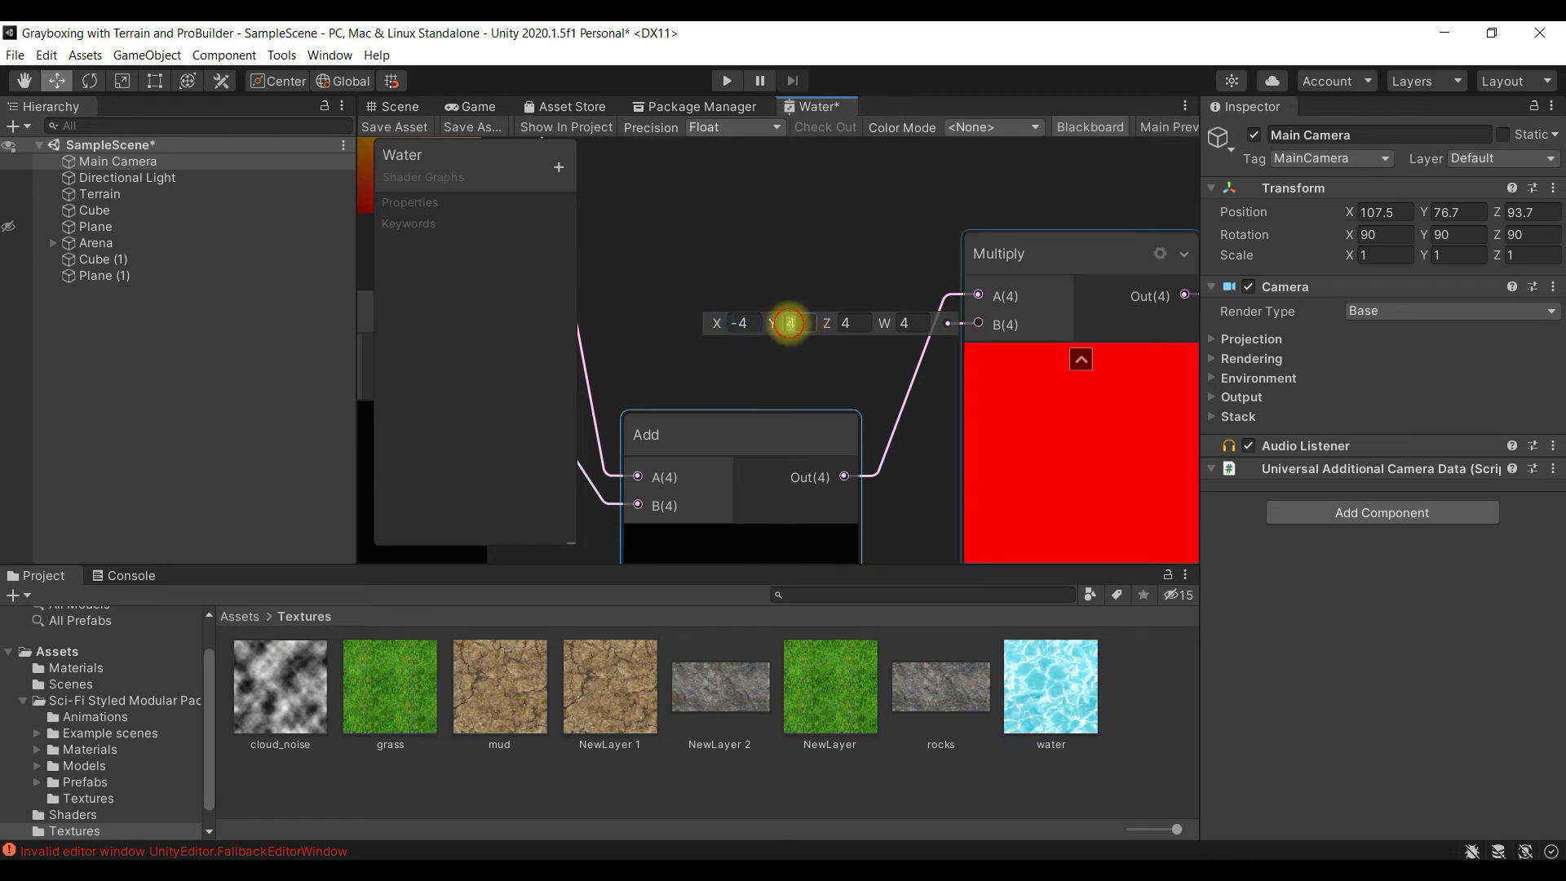
text(-)
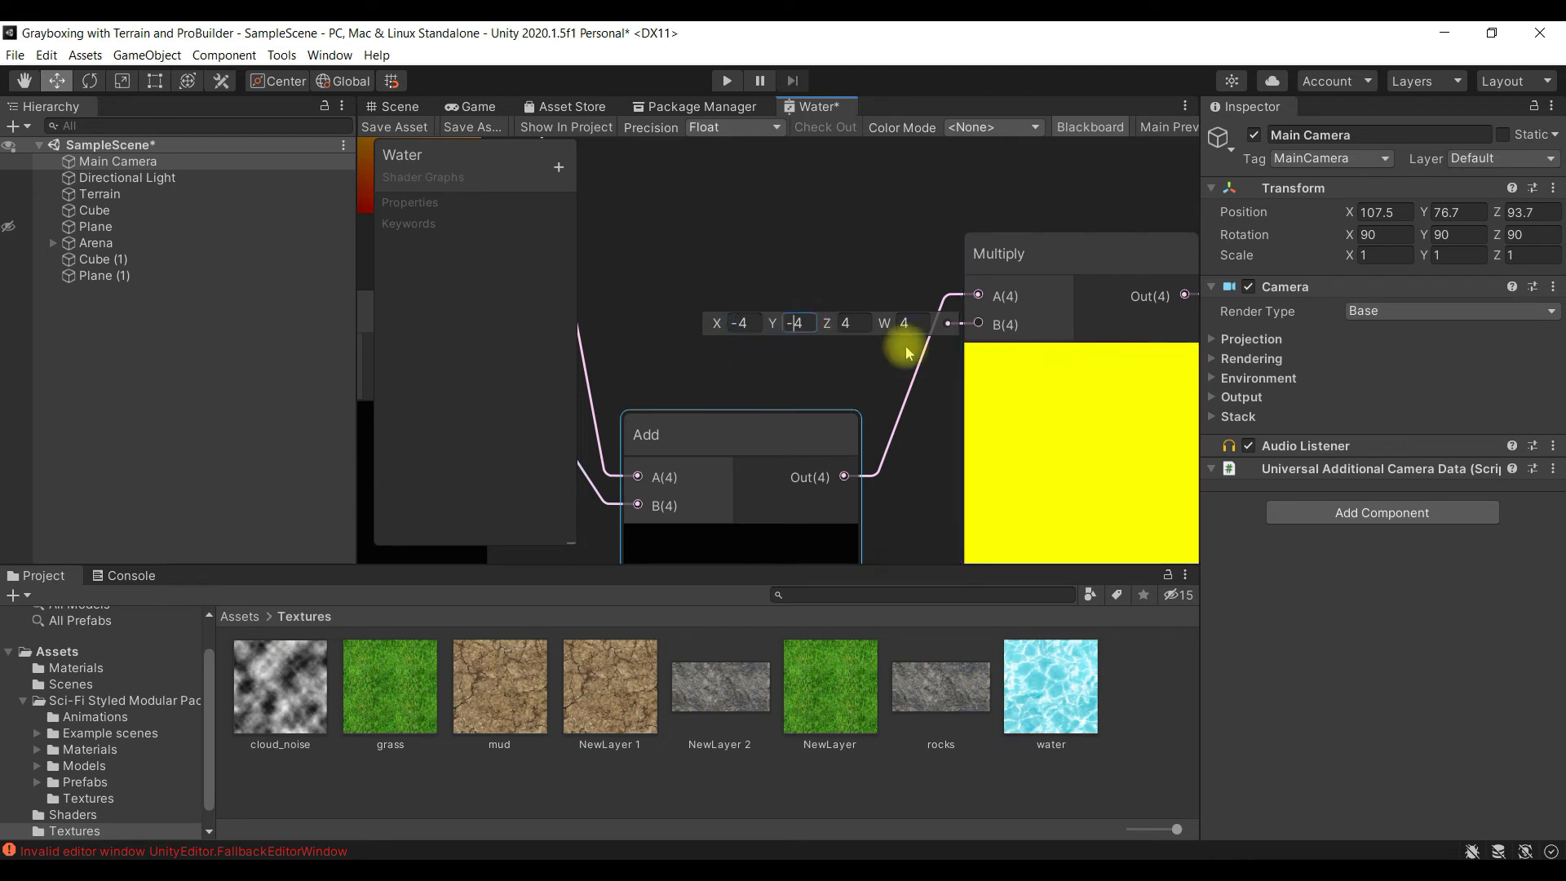
text(-)
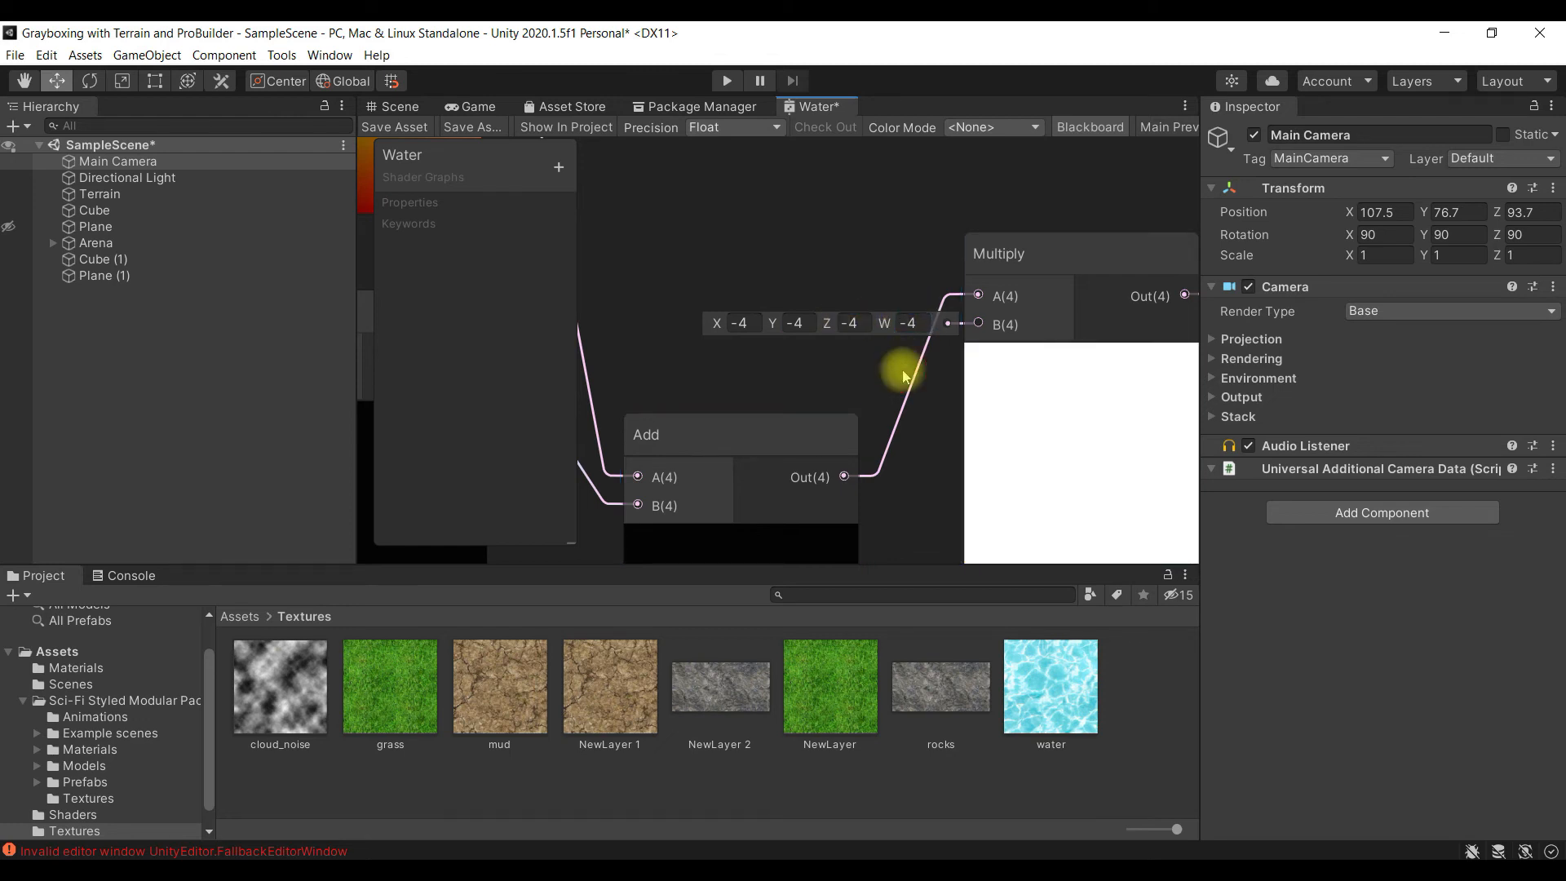
drag(768, 413, 760, 248)
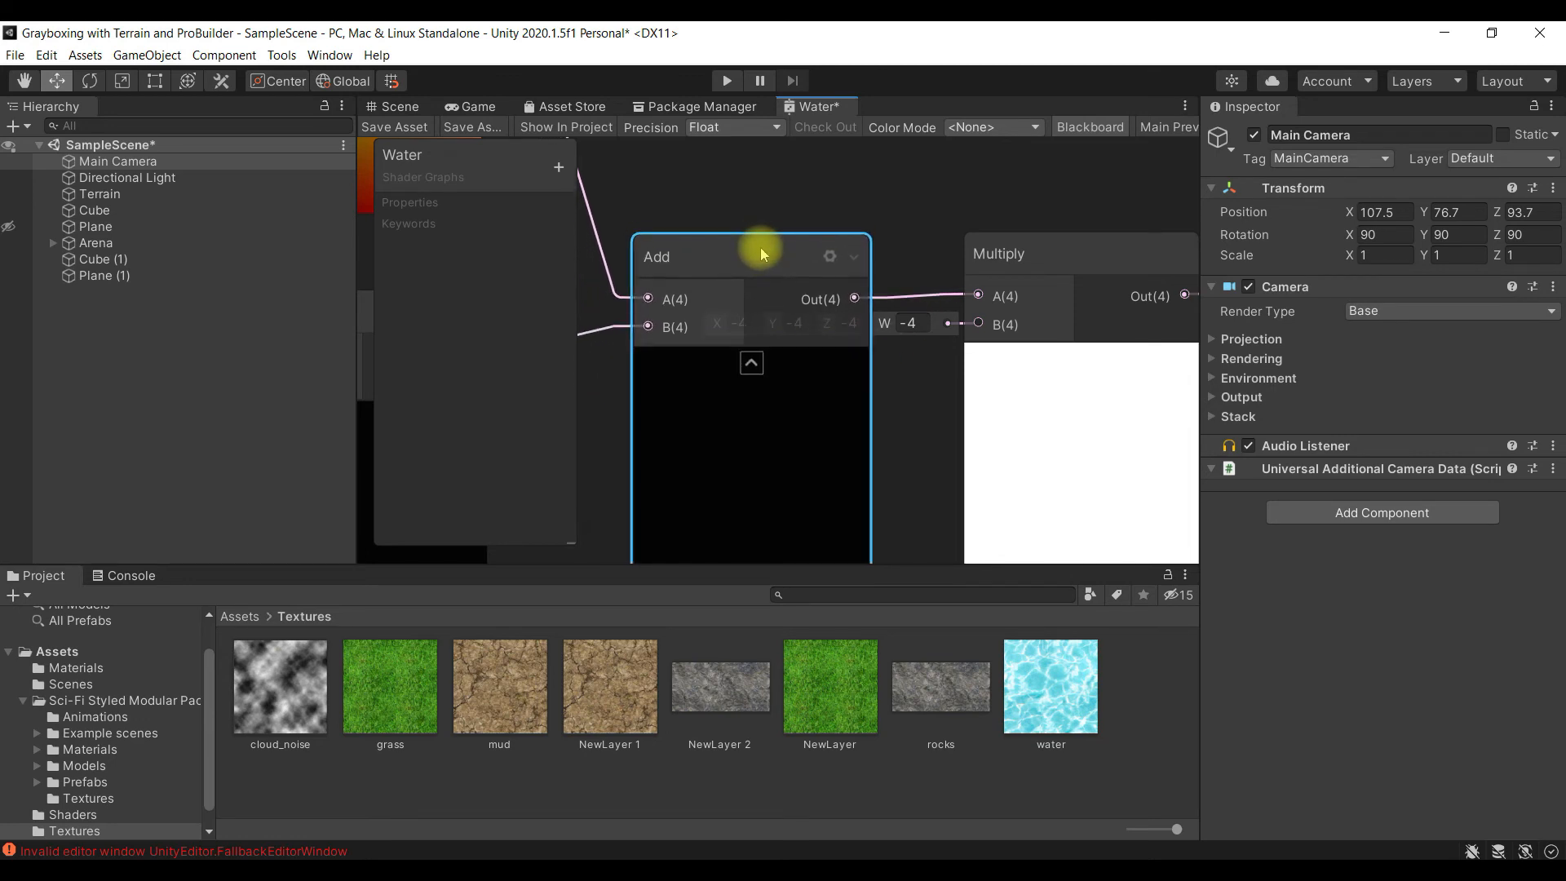
- Compare the original and duplicated Sample Texture 2D nodes and their outputs relative to the PBR Master
scroll(917, 398, down, 5)
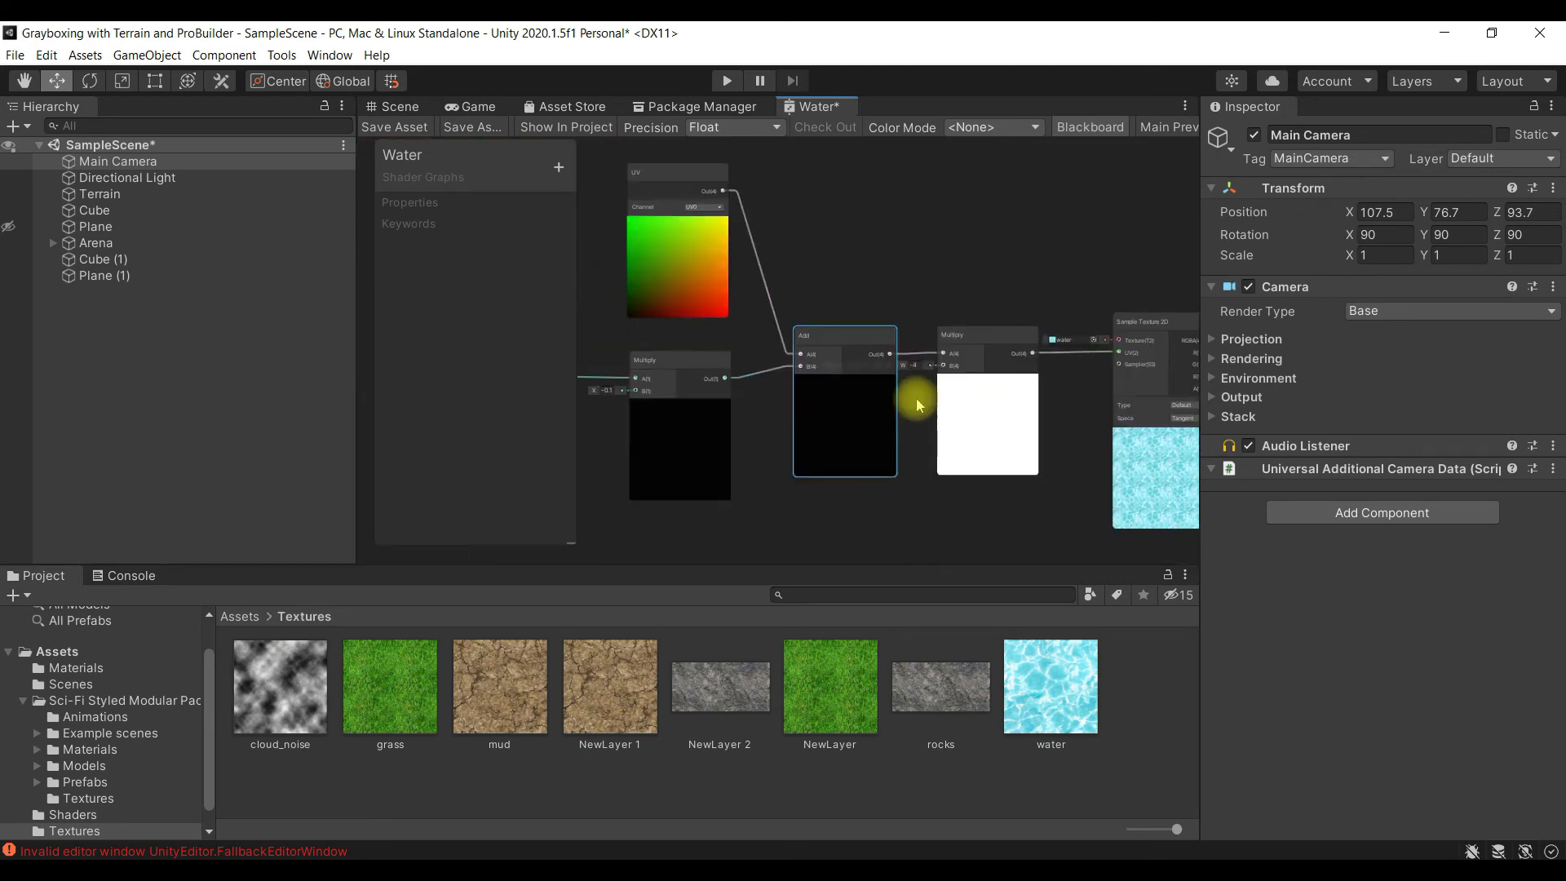
middle_drag(1143, 471, 931, 378)
scroll(976, 281, up, 1)
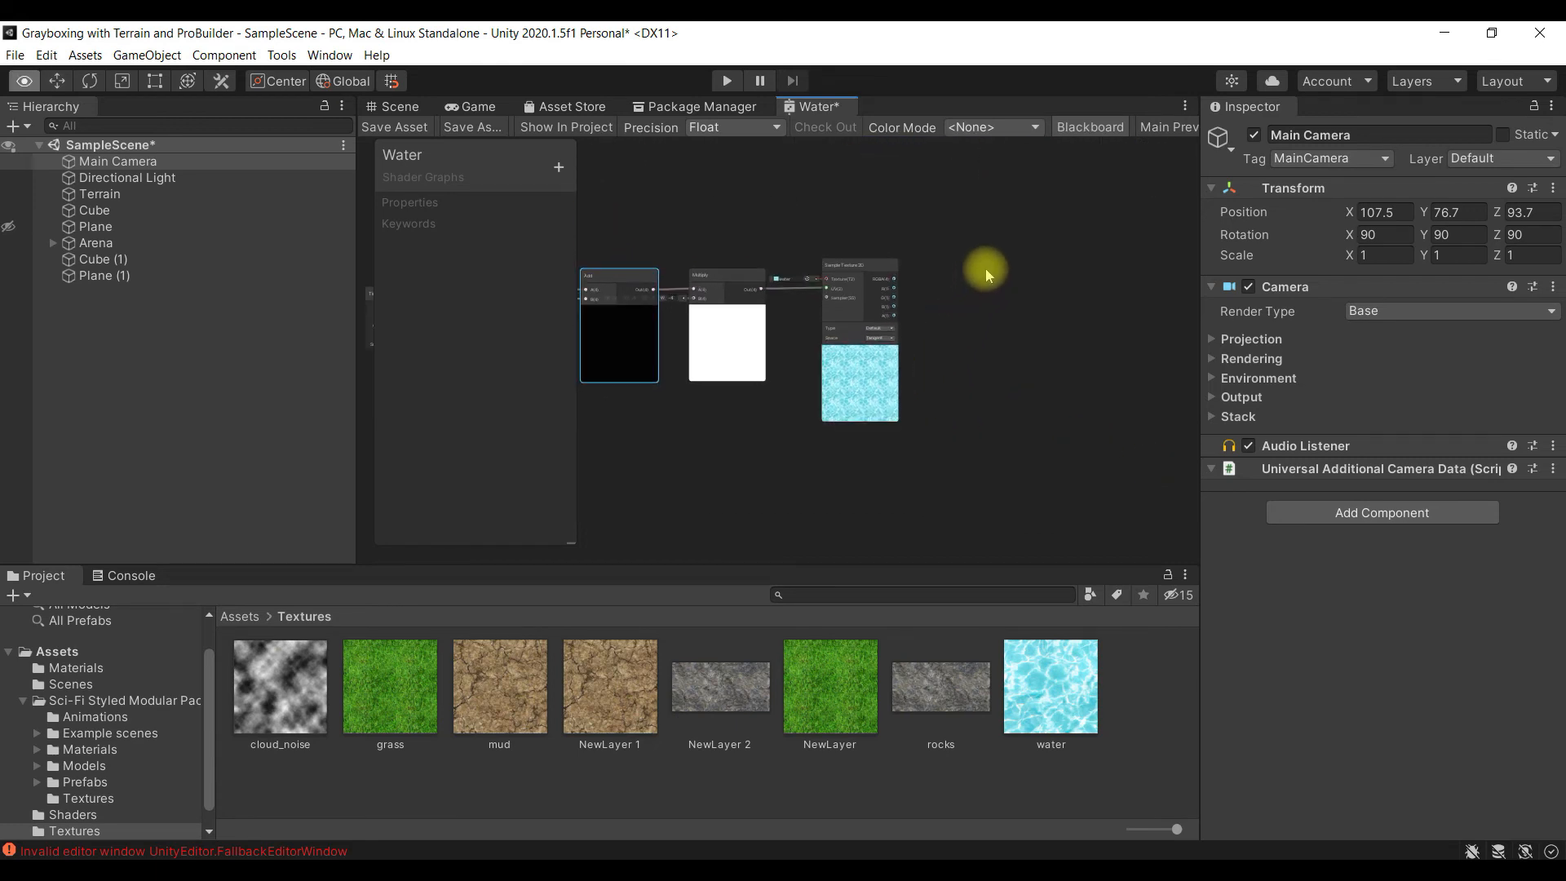
alt+drag(987, 297, 990, 424)
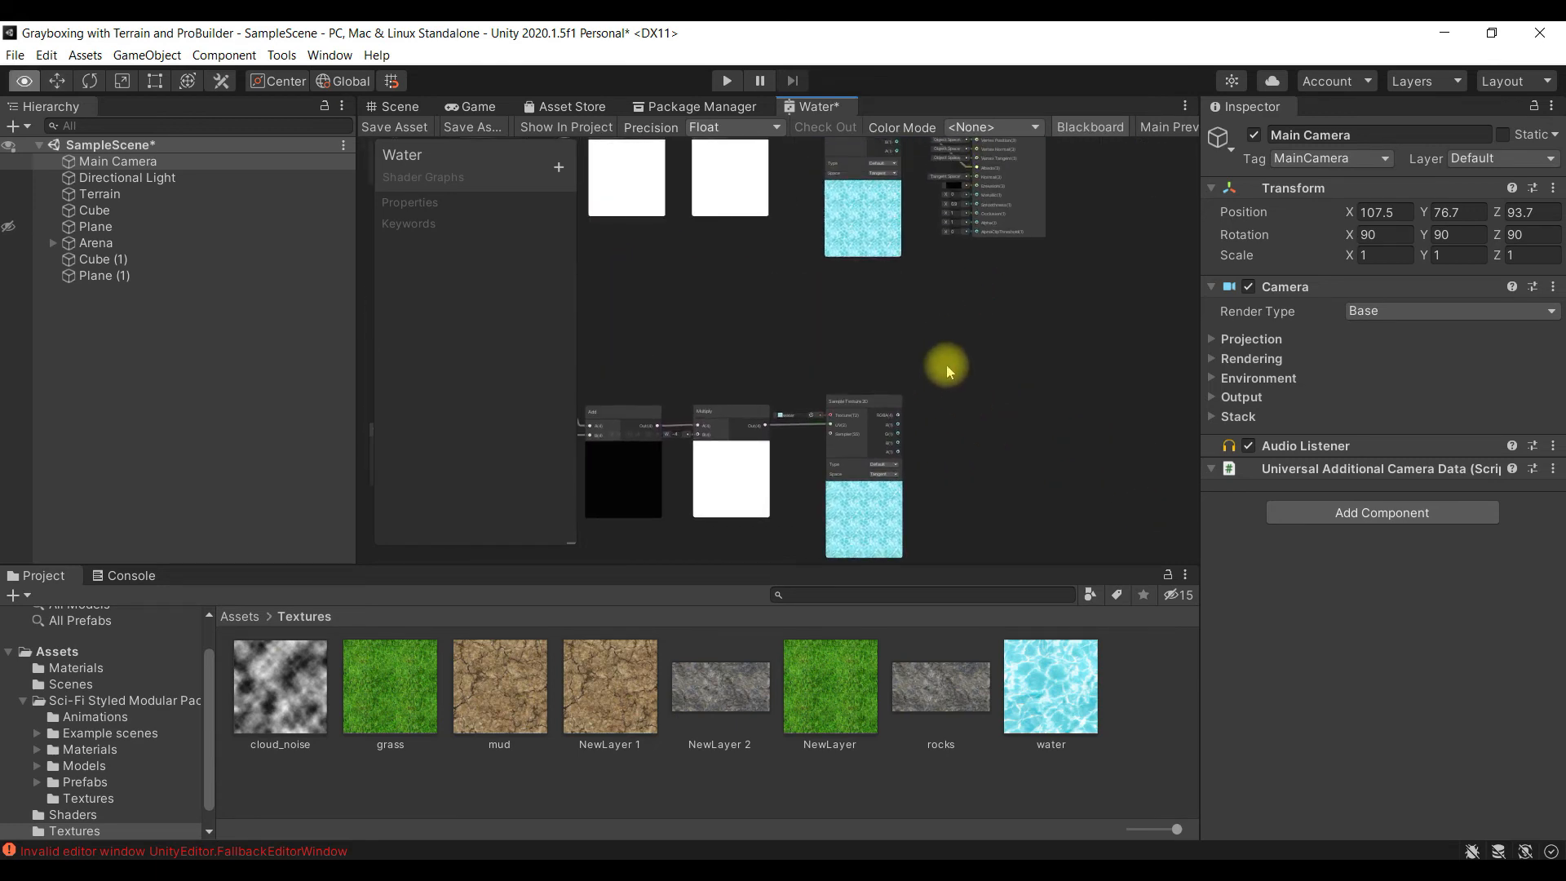
scroll(946, 363, up, 1)
scroll(955, 350, up, 2)
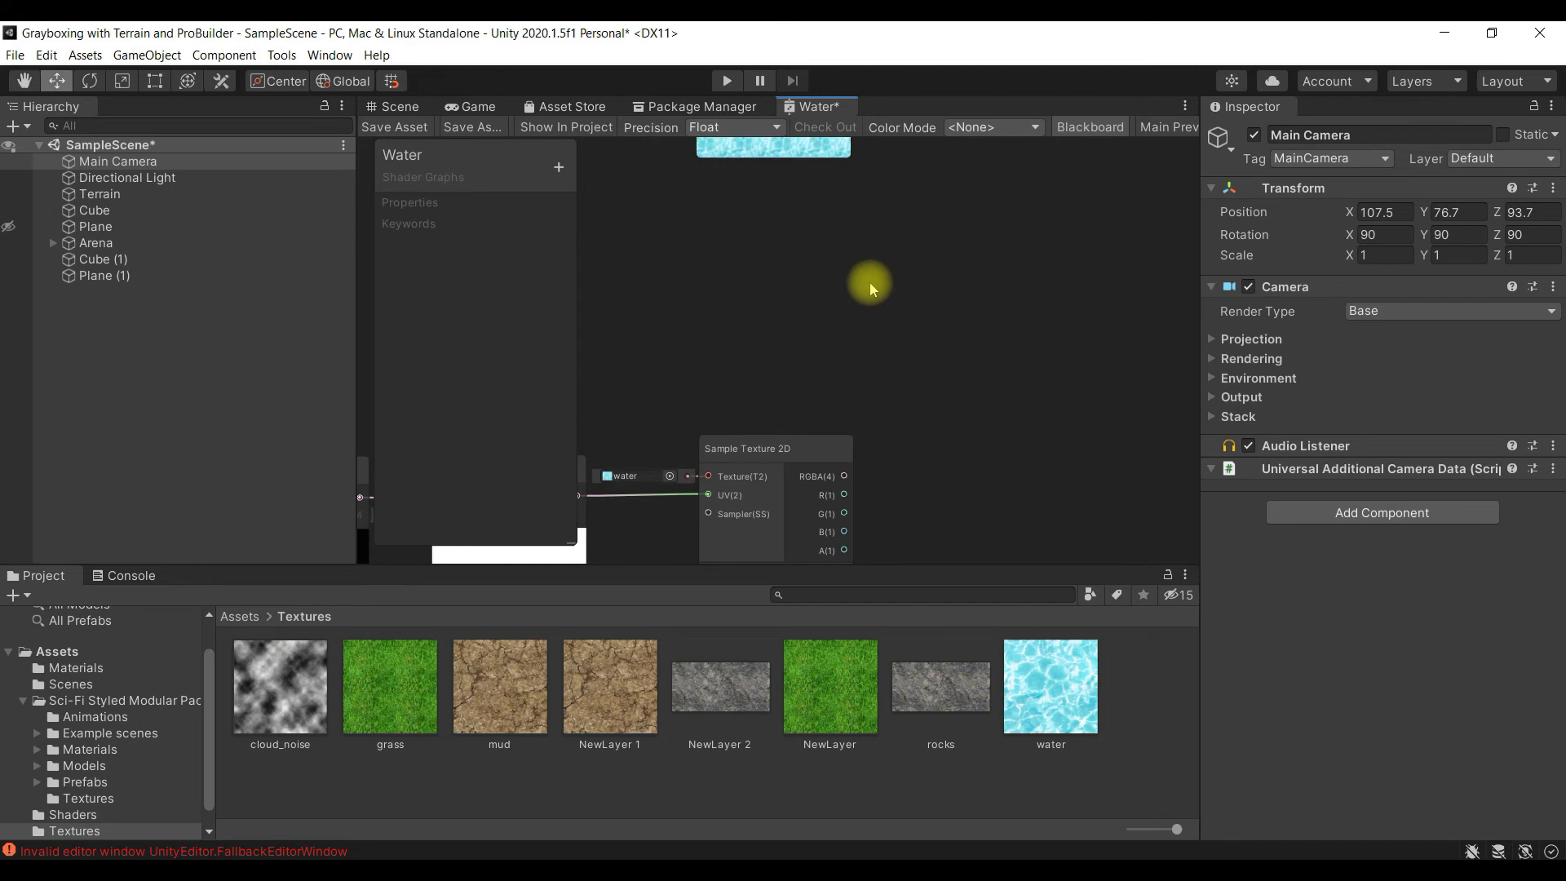
alt+drag(868, 264, 902, 412)
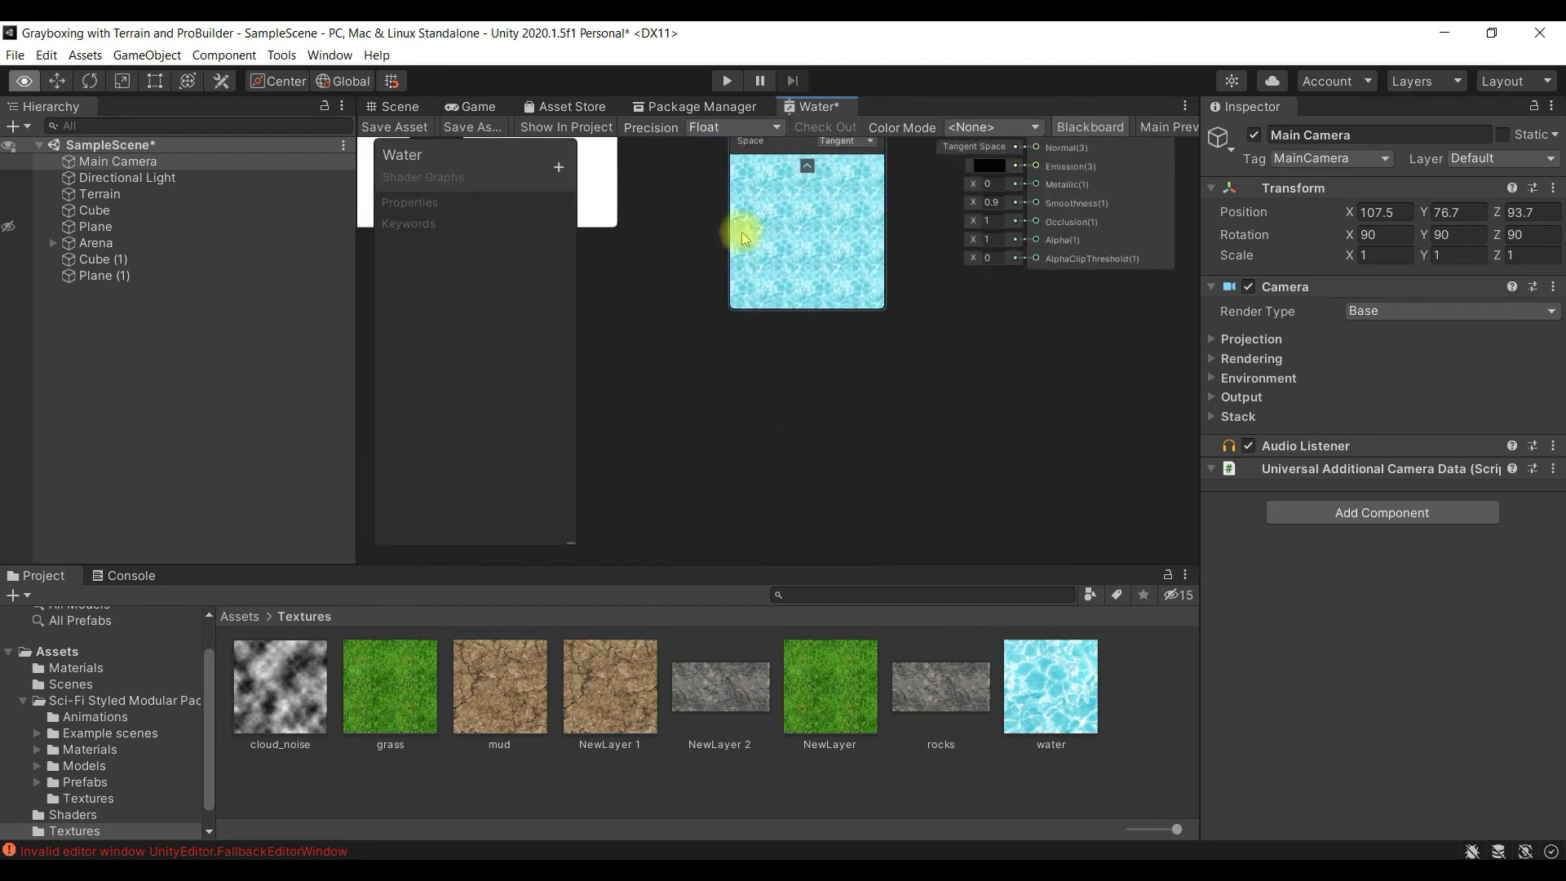
alt+drag(963, 461, 926, 259)
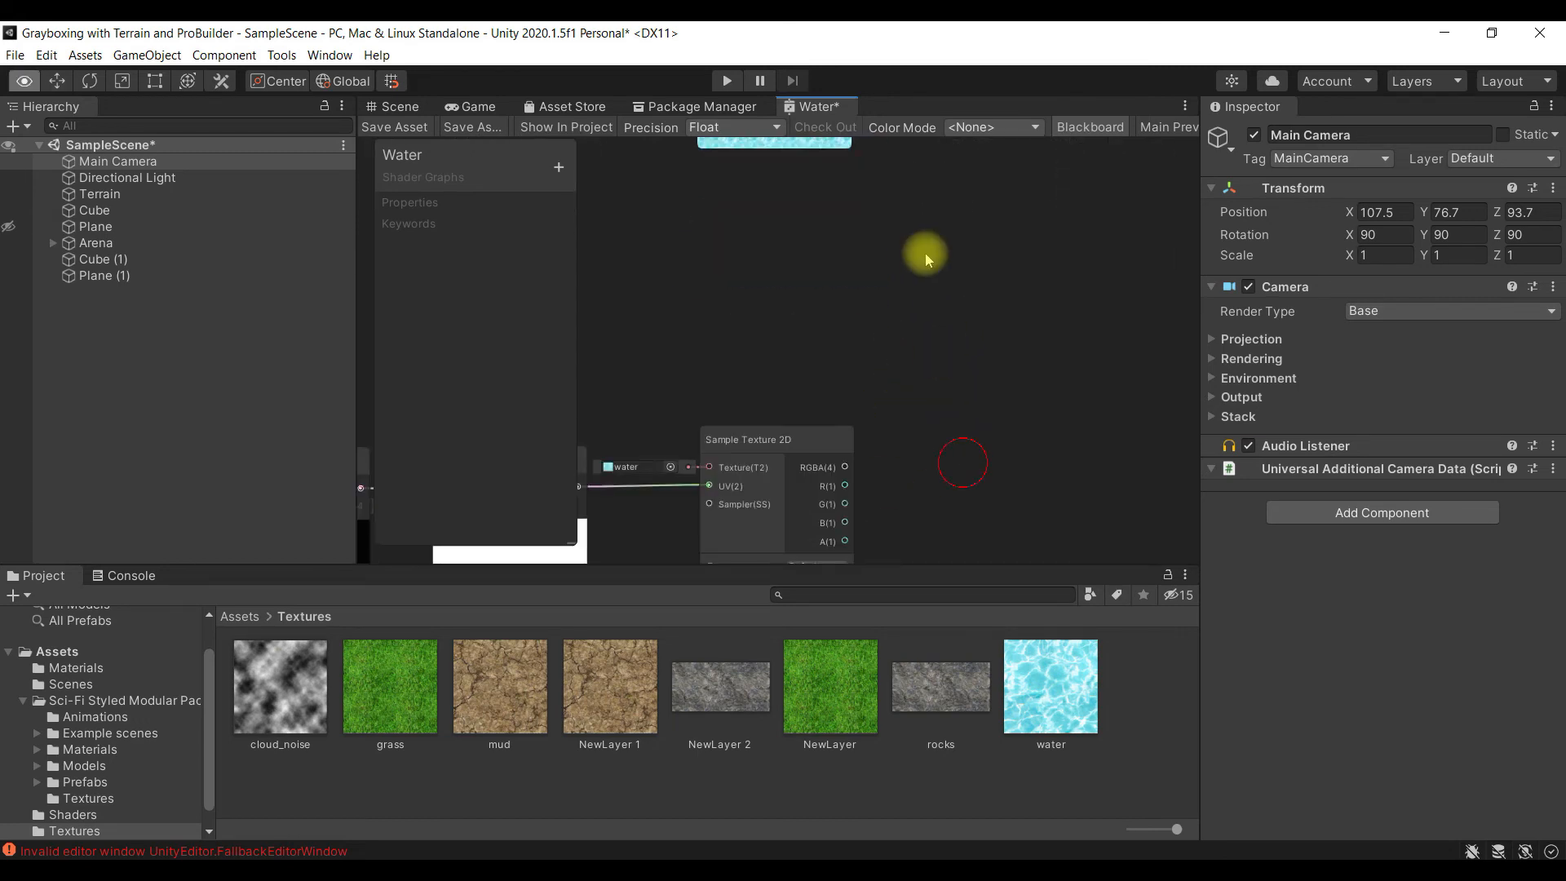
alt+drag(940, 419, 958, 245)
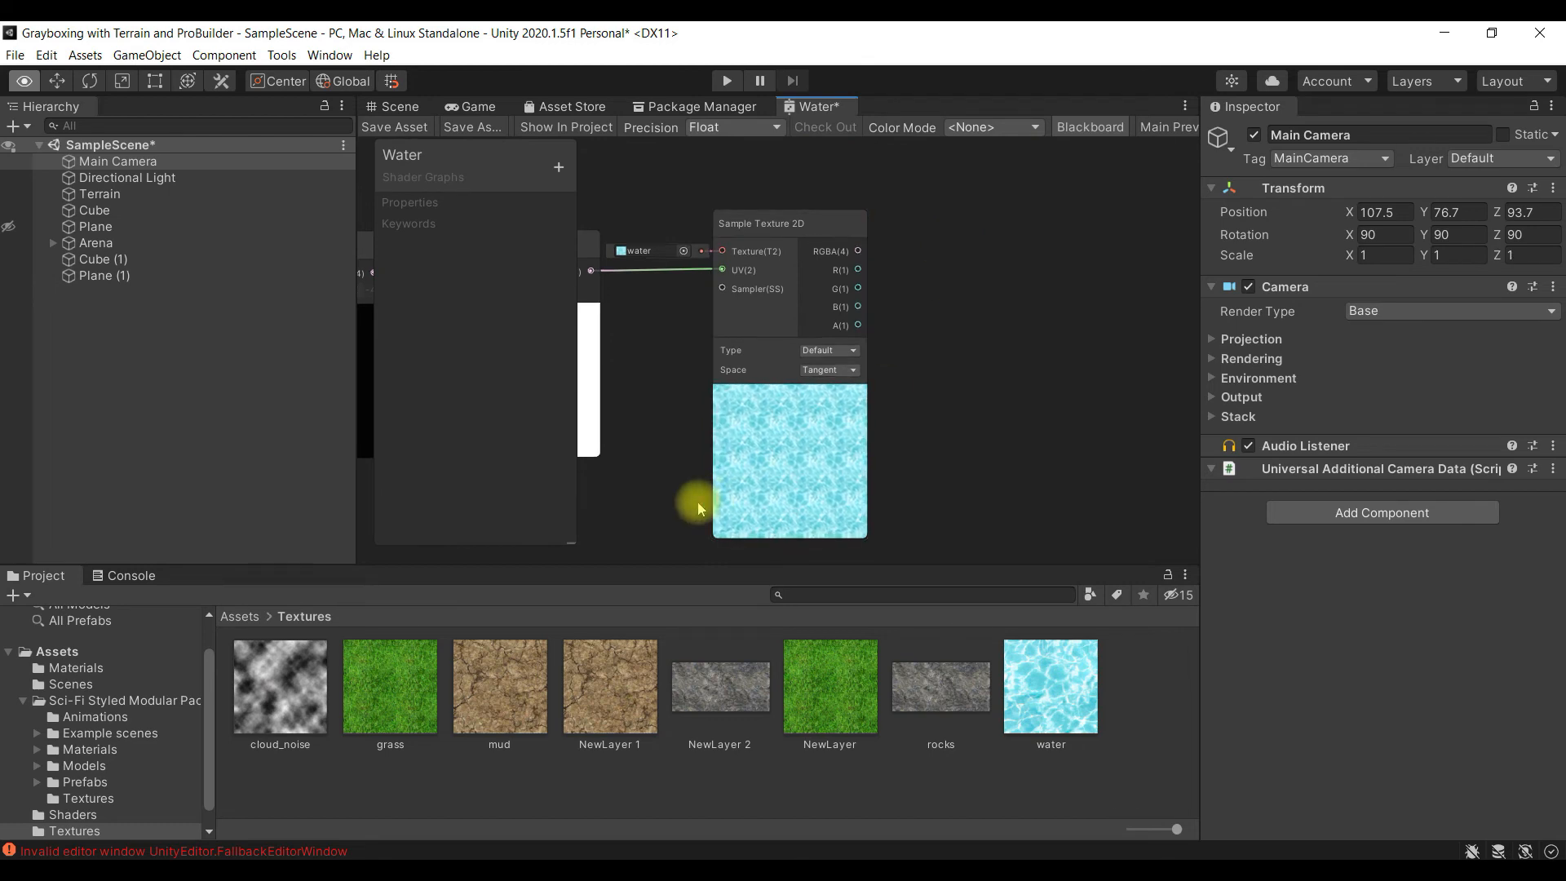
alt+drag(970, 313, 909, 595)
alt+drag(783, 178, 780, 273)
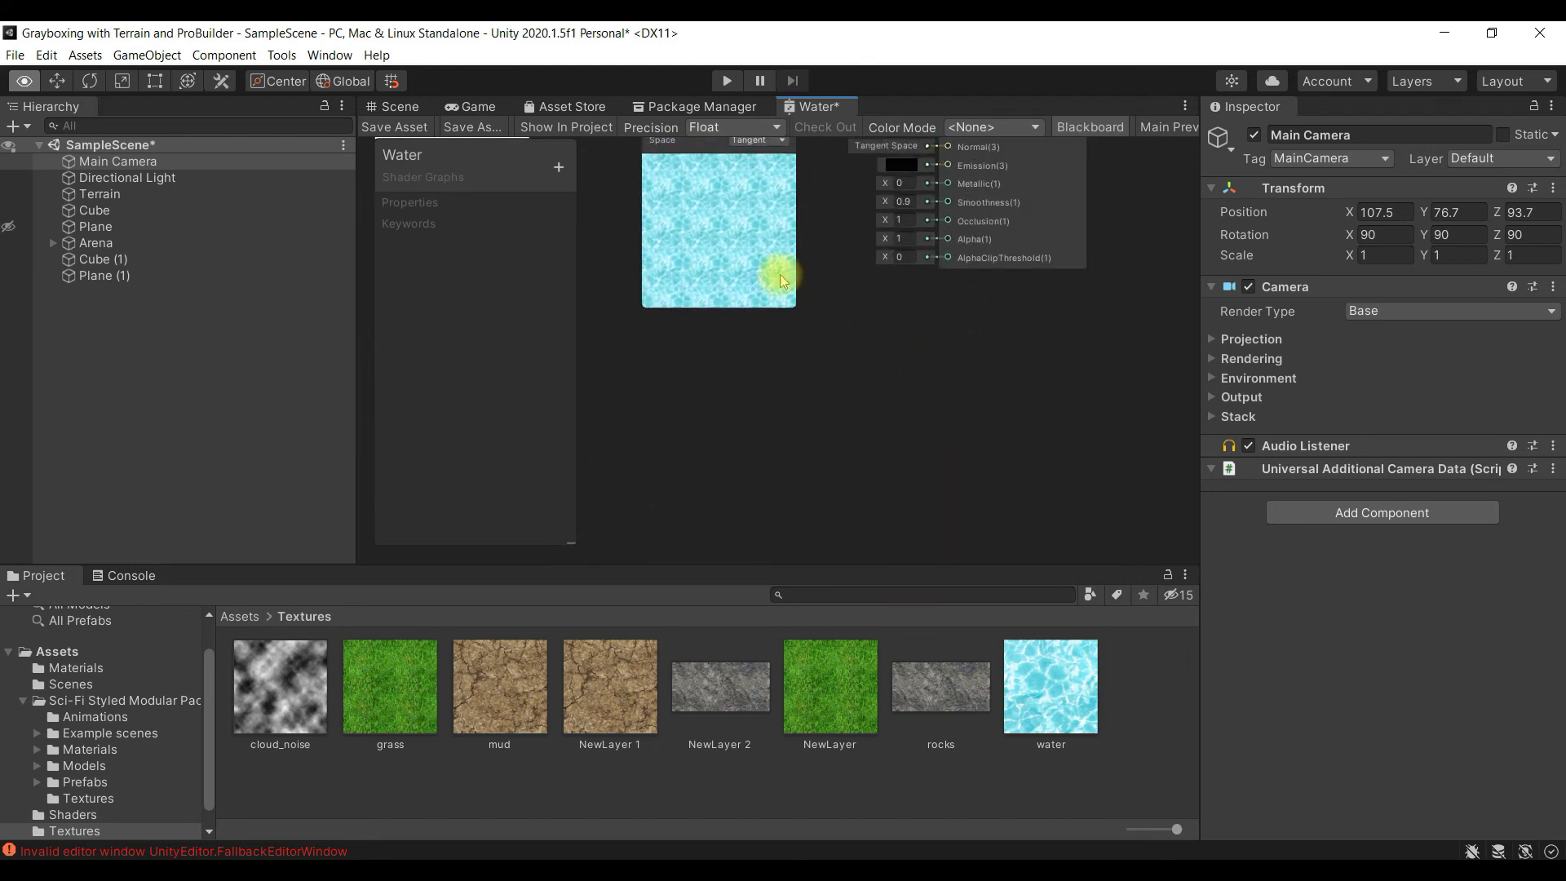
middle_drag(853, 514, 887, 328)
mouse_move(910, 539)
middle_down()
mouse_move(942, 255)
mouse_move(925, 453)
mouse_move(950, 333)
middle_up()
middle_drag(944, 405, 931, 544)
middle_drag(962, 291, 947, 491)
middle_drag(996, 231, 1017, 332)
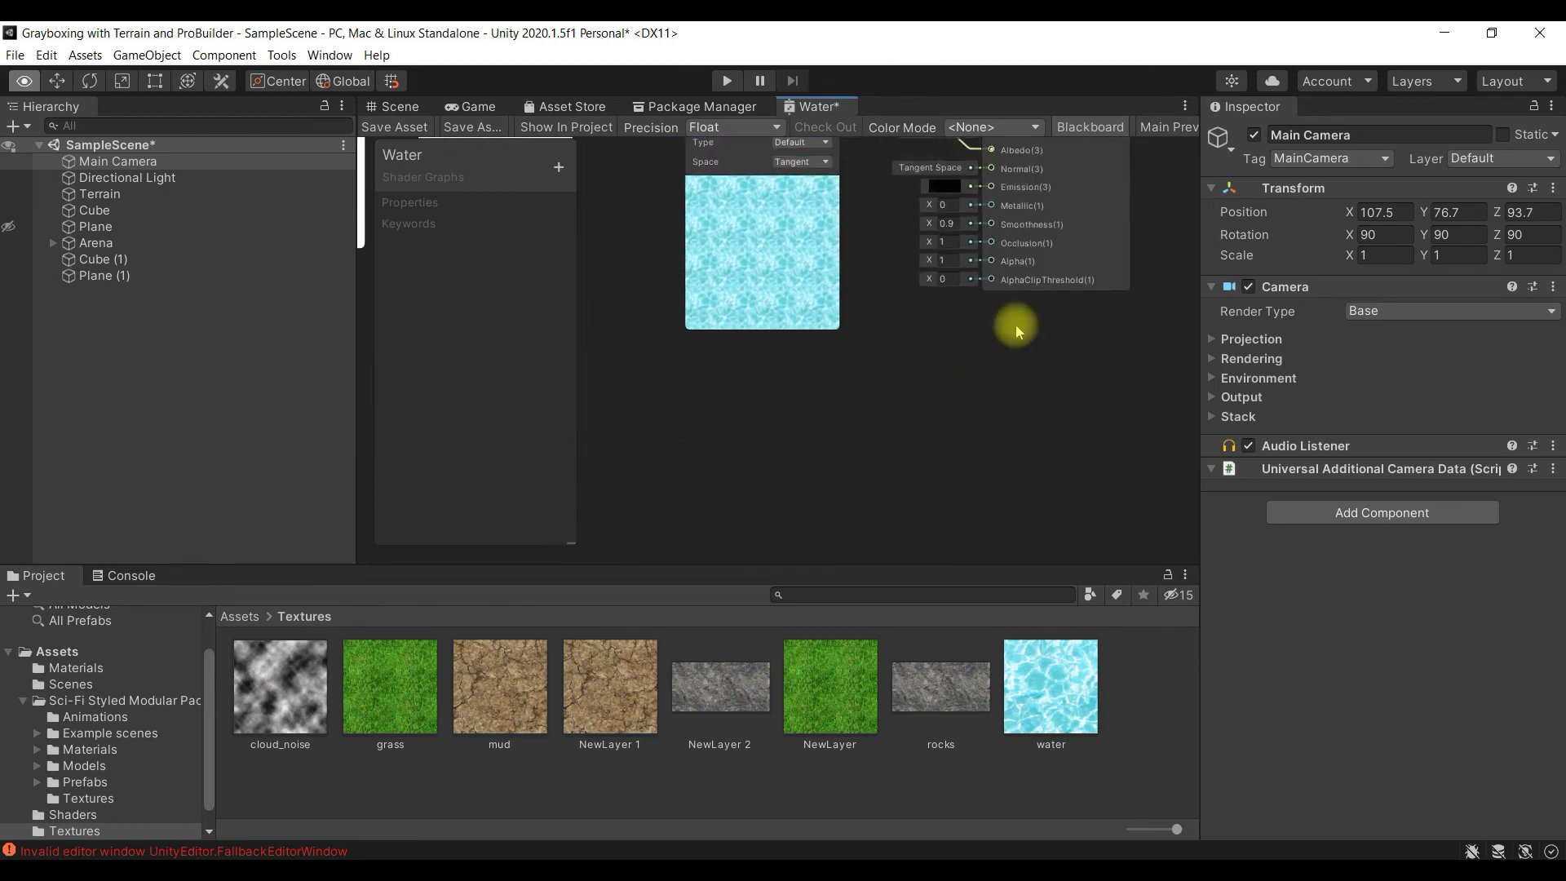
- Create an Add node beside the duplicated Sample Texture 2D node
middle_drag(1011, 457, 1008, 250)
mouse_move(986, 341)
middle_down()
mouse_move(977, 231)
mouse_move(980, 243)
mouse_move(990, 199)
middle_up()
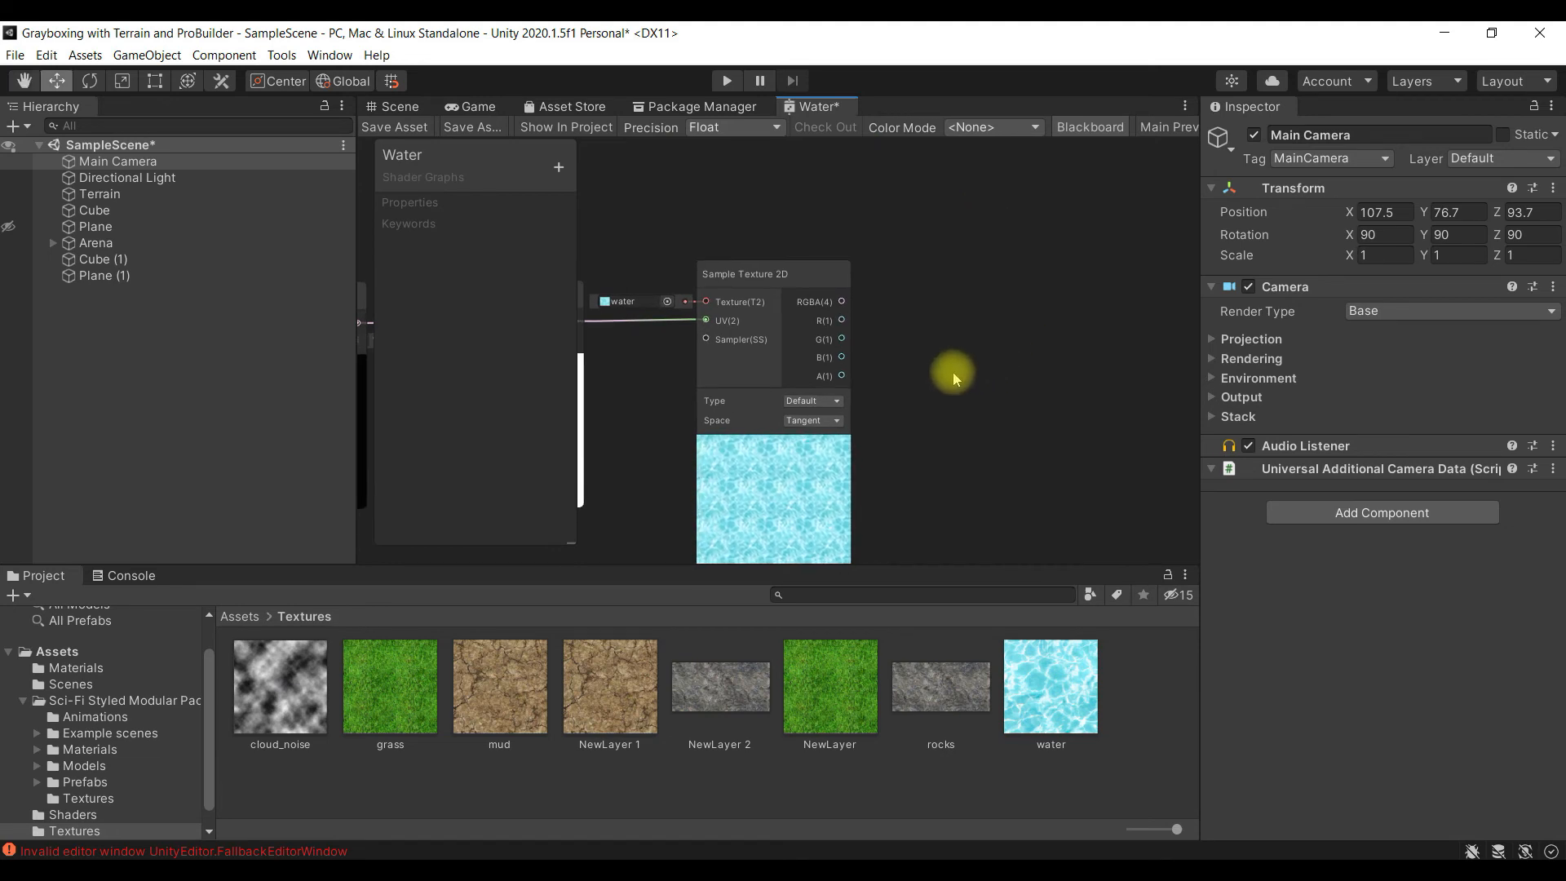
right_click(942, 249)
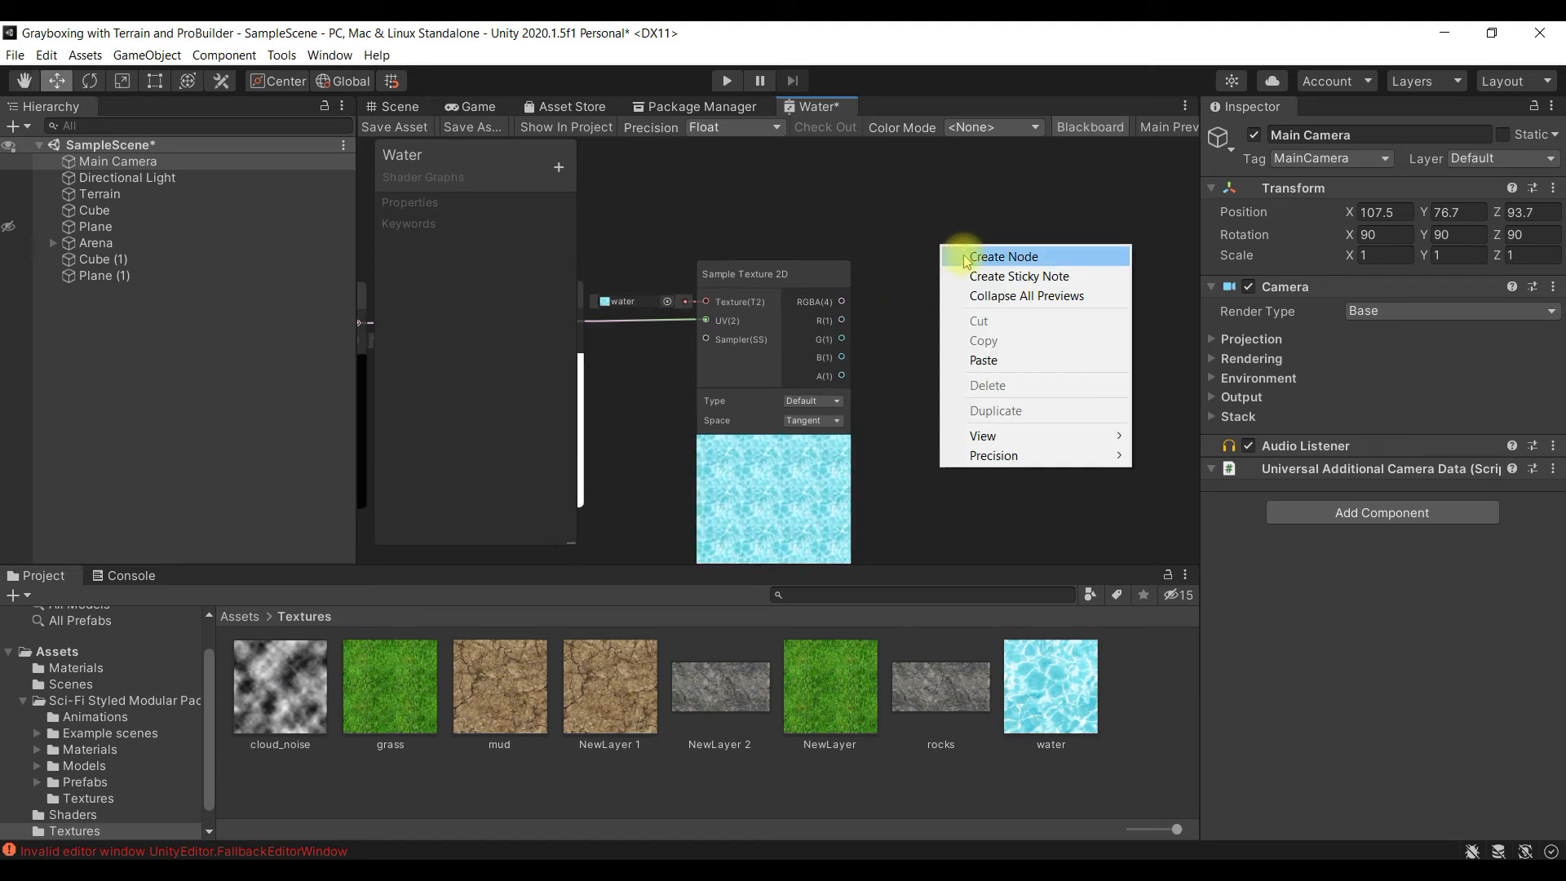
click(965, 258)
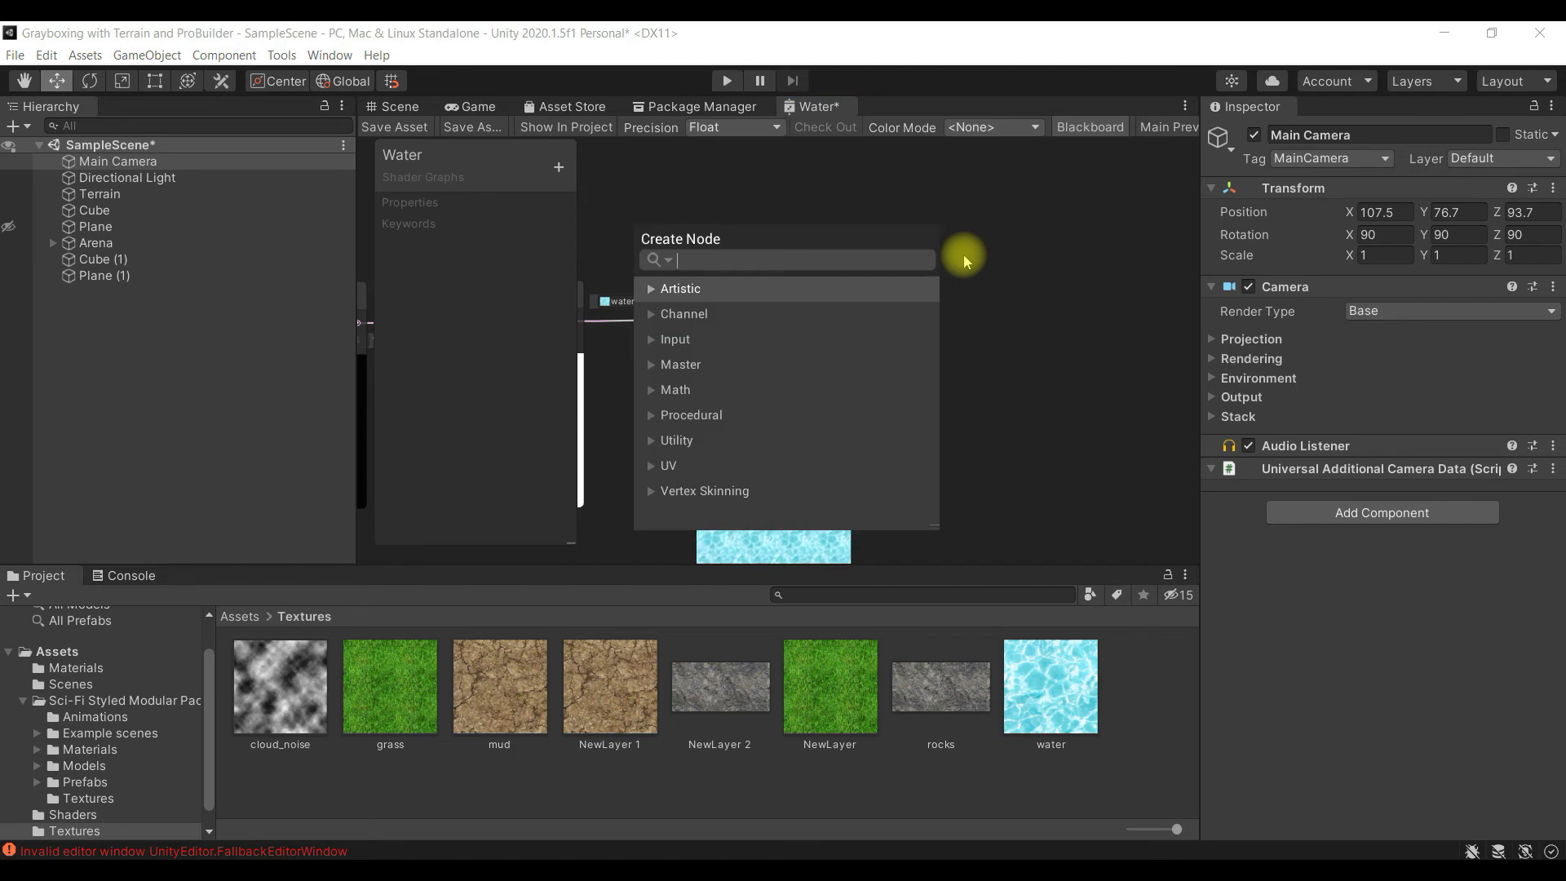
text(Add)
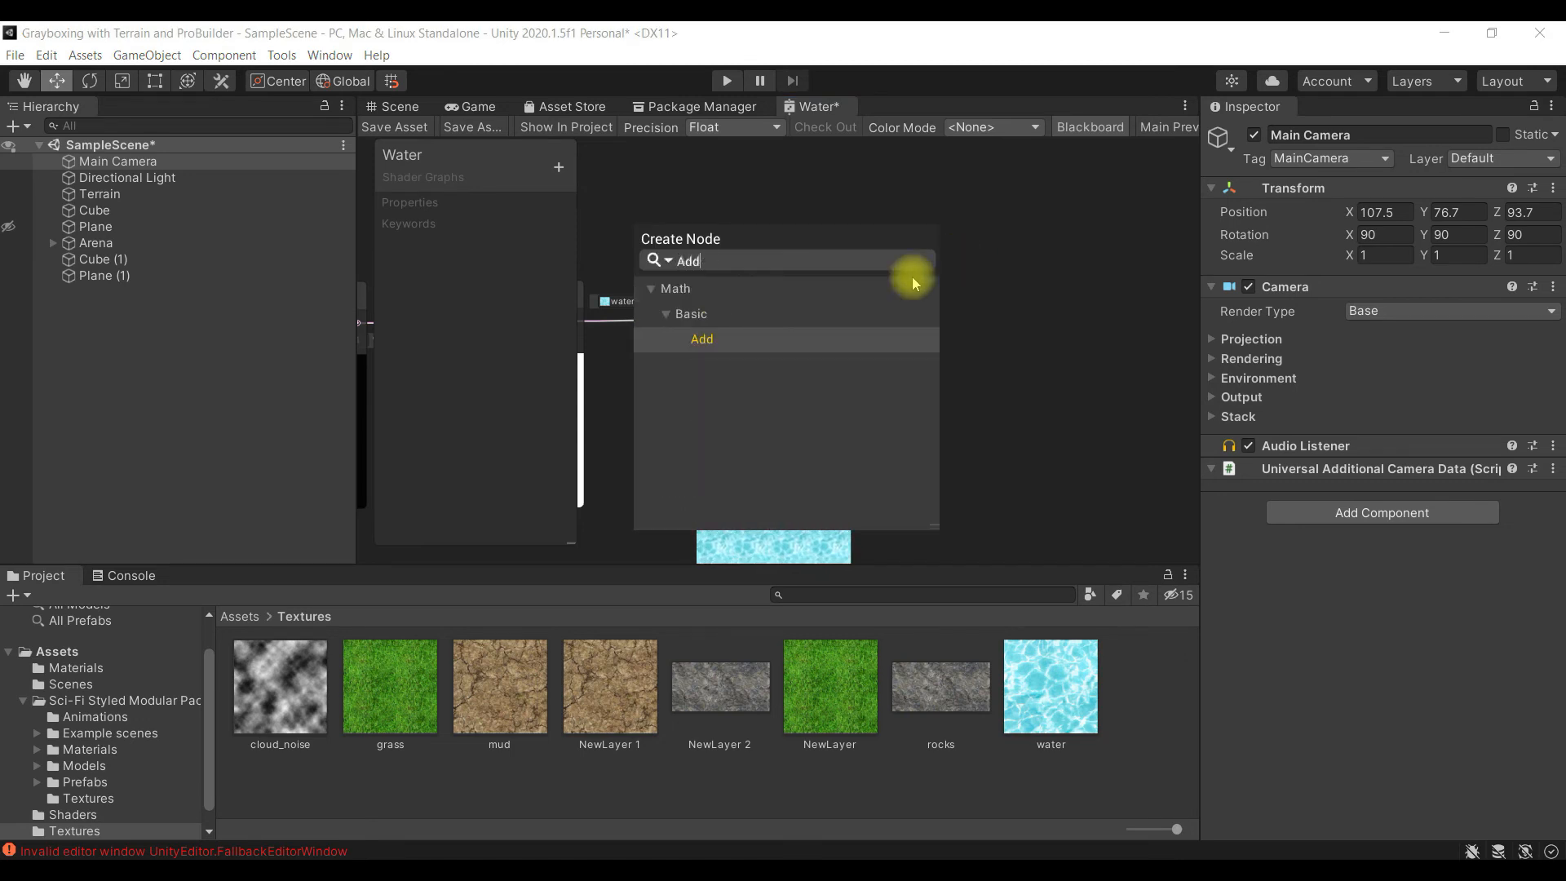
click(755, 341)
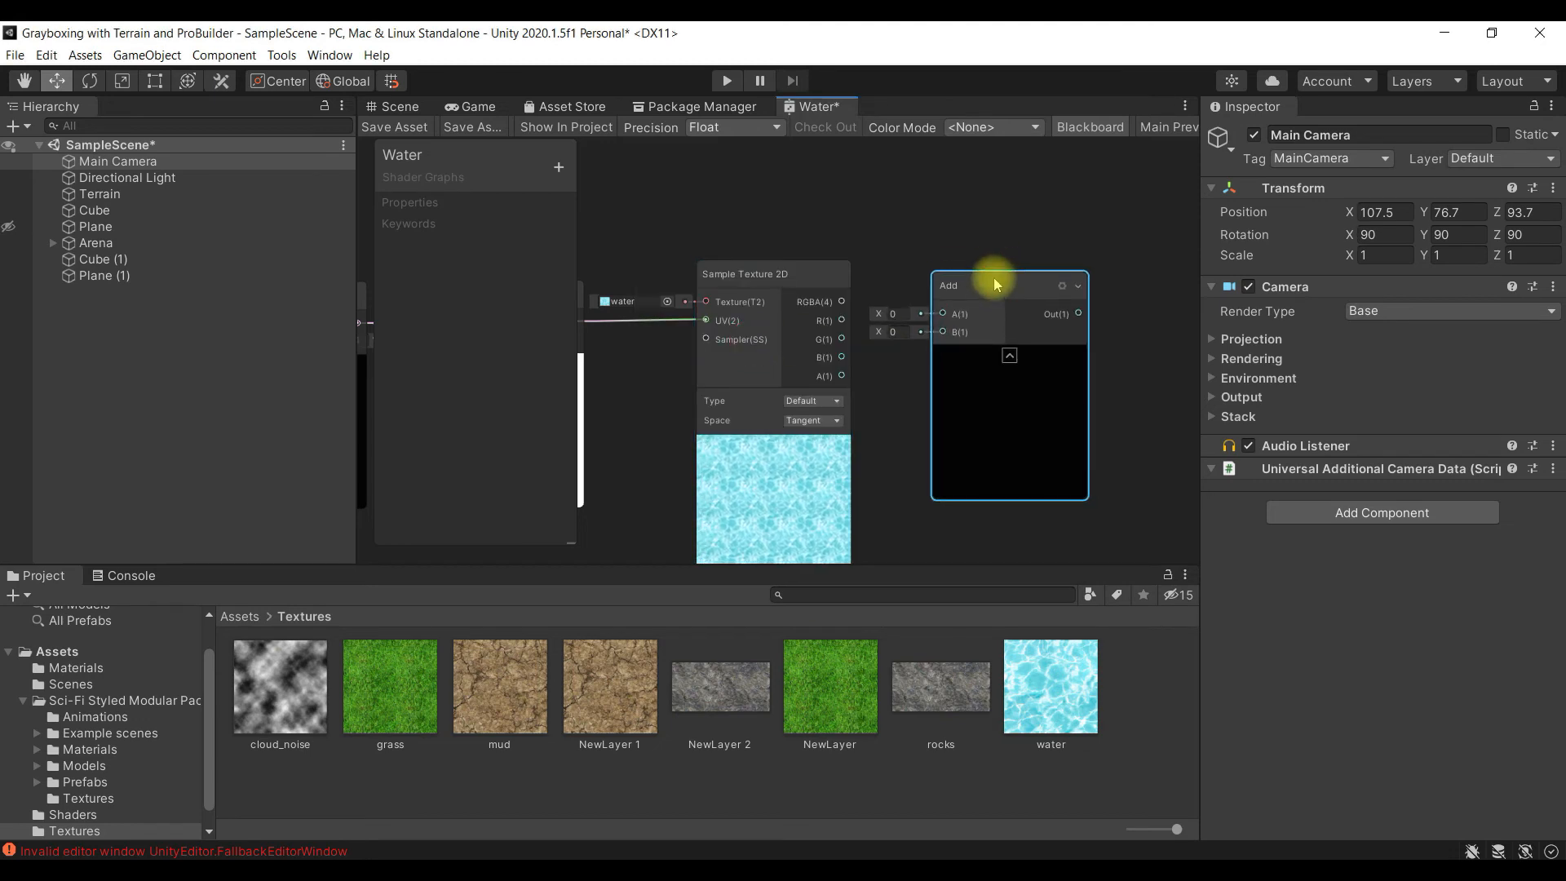
- Move the new Add node up to sit between the original and duplicated Sample Texture 2D nodes, below the PBR Master
scroll(1047, 378, up, 2)
middle_drag(1142, 515, 1108, 351)
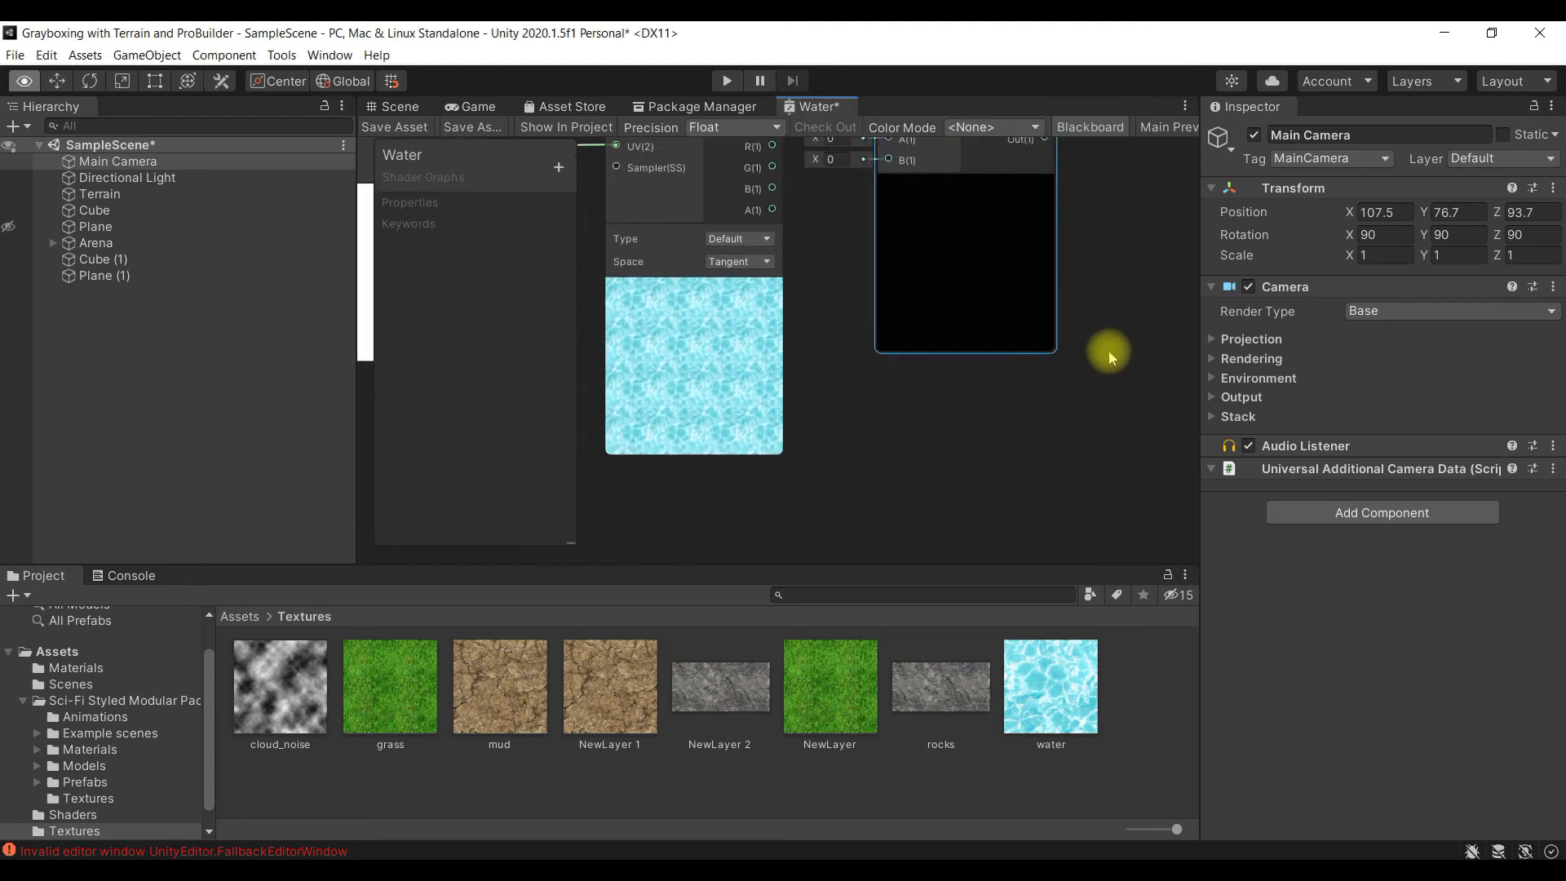
scroll(1099, 374, down, 3)
scroll(1099, 374, down, 1)
drag(1020, 217, 1025, 178)
scroll(1115, 384, up, 4)
scroll(1080, 383, down, 2)
middle_drag(1116, 308, 1107, 524)
click(1106, 475)
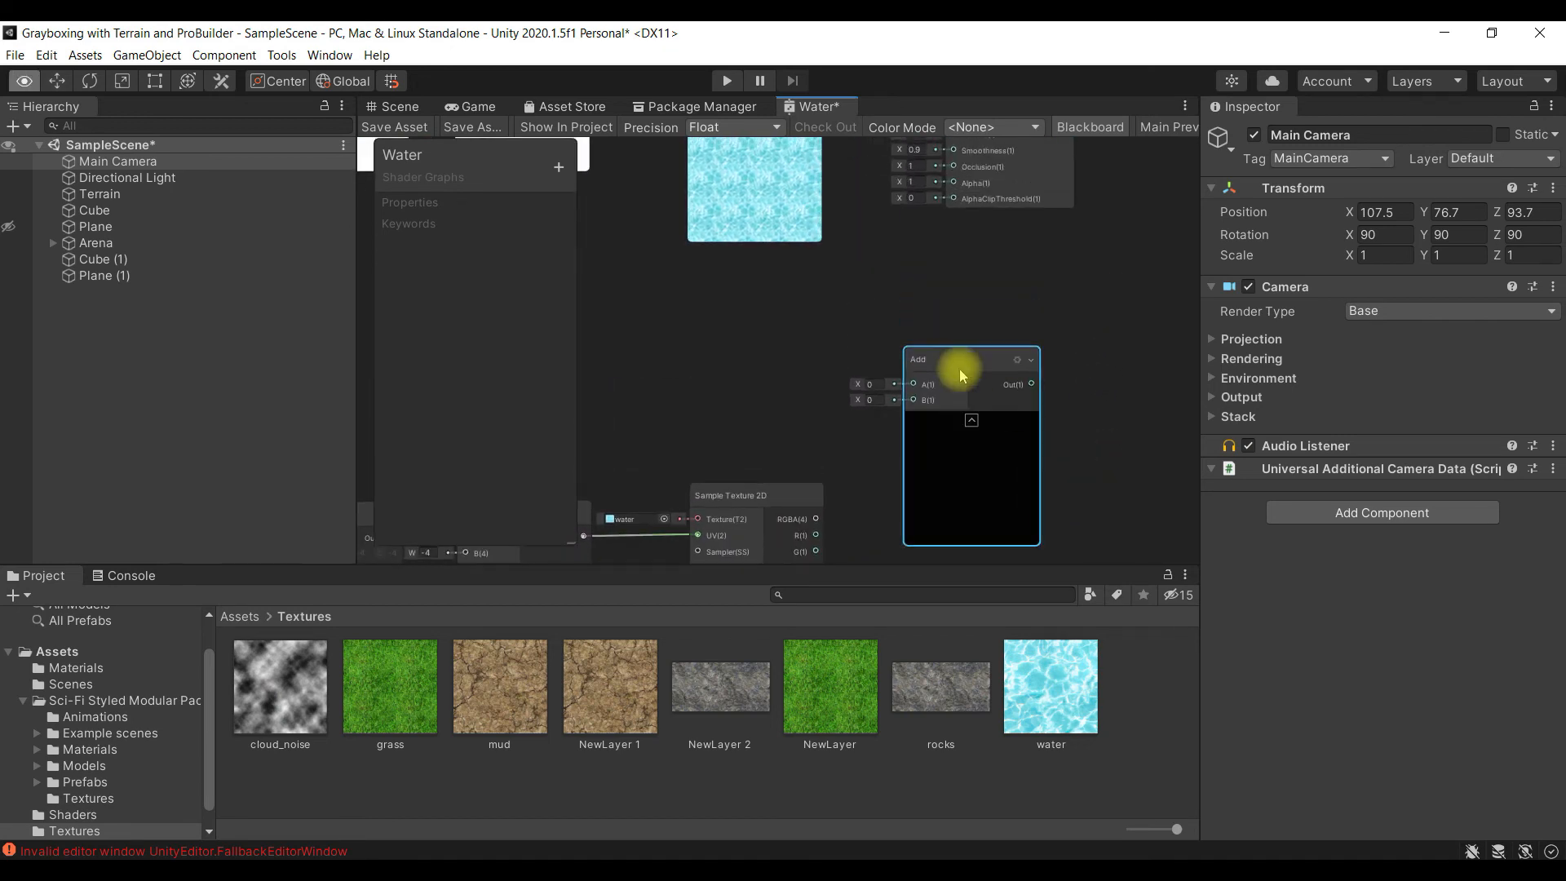
click(949, 358)
drag(951, 361, 947, 297)
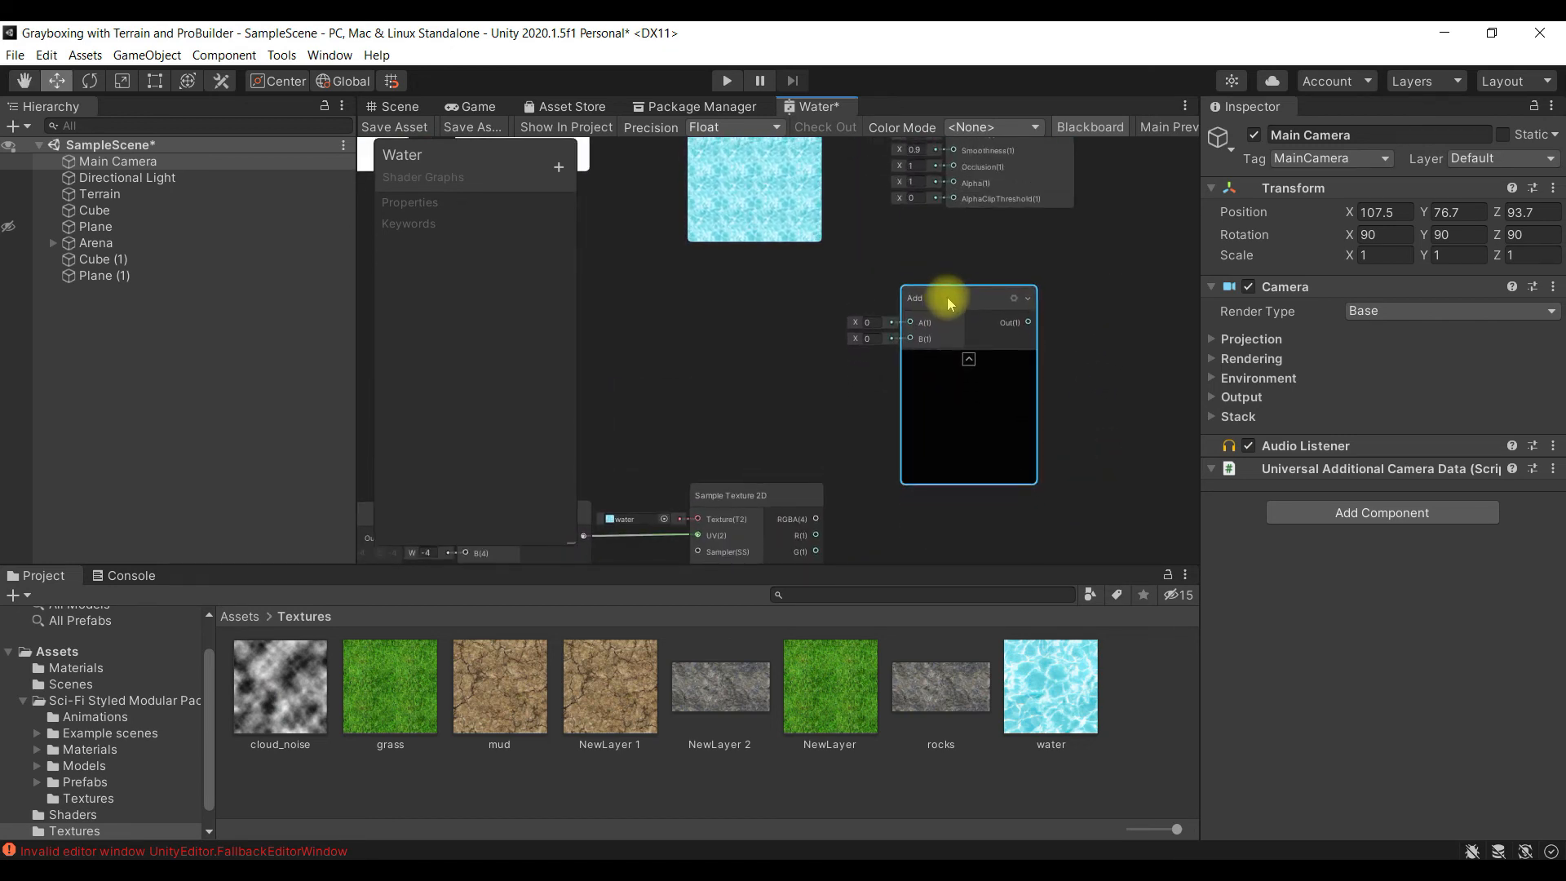
- Connect the original Sample Texture 2D node's RGBA output to the new Add node's A input
scroll(1069, 400, up, 2)
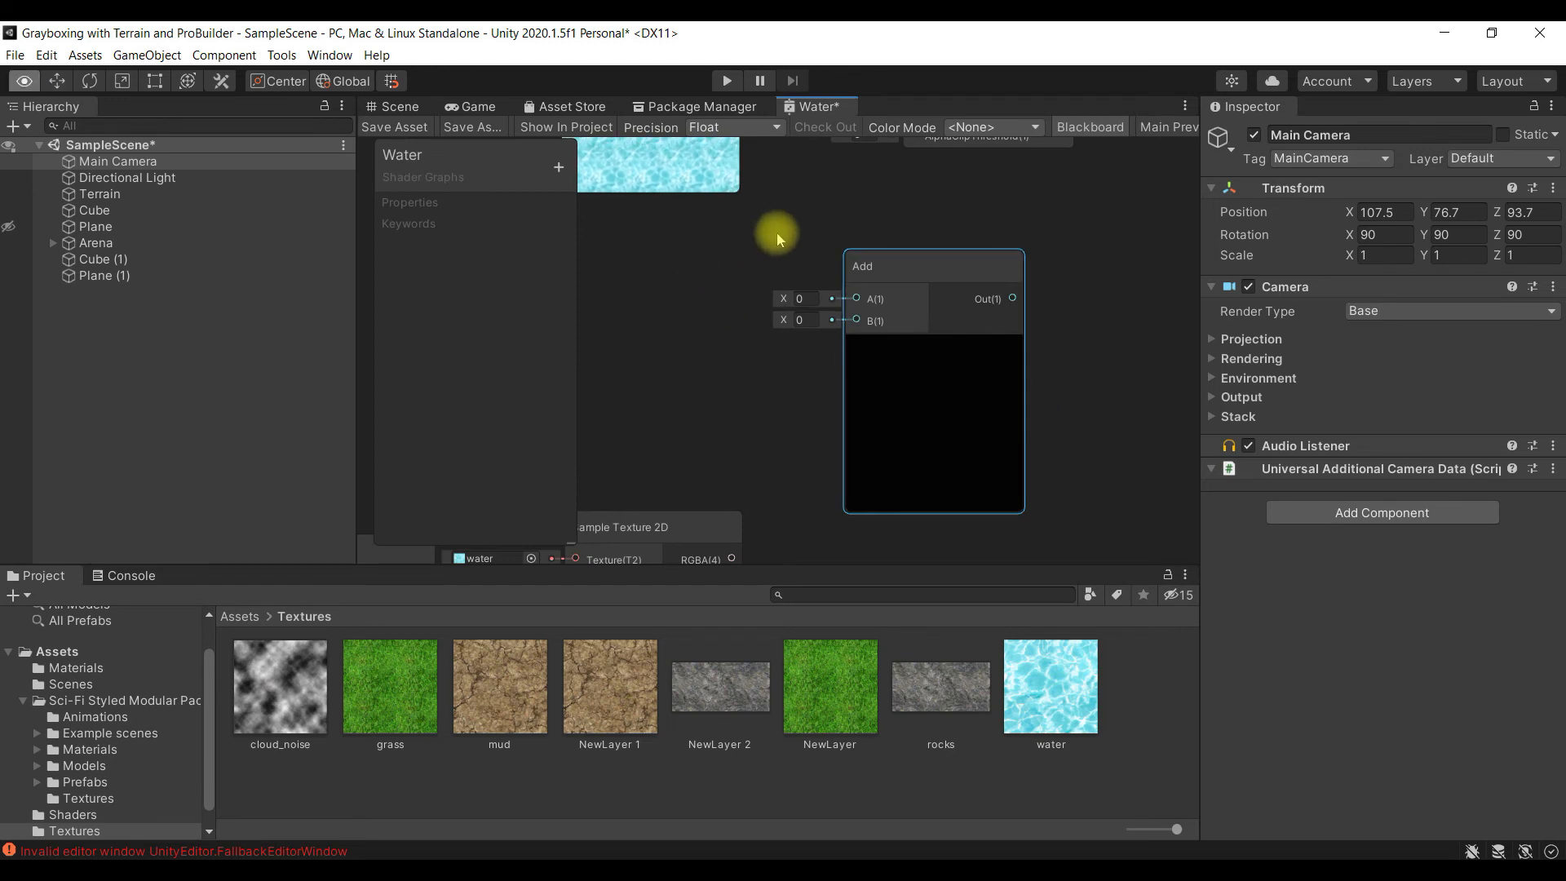
alt+drag(776, 235, 815, 410)
alt+drag(820, 307, 845, 471)
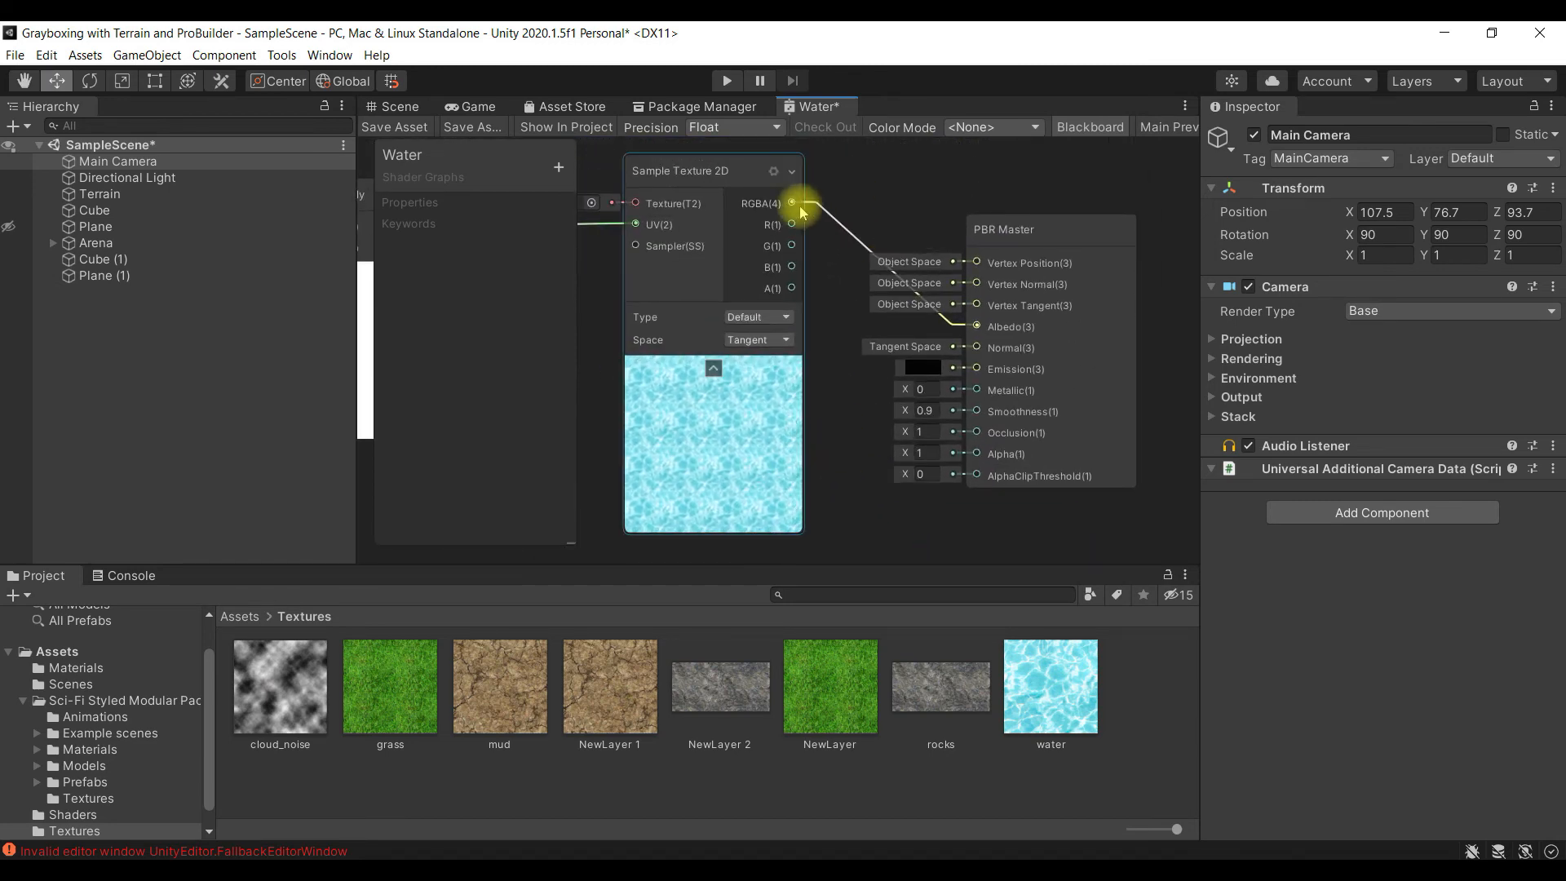
alt+drag(979, 328, 950, 421)
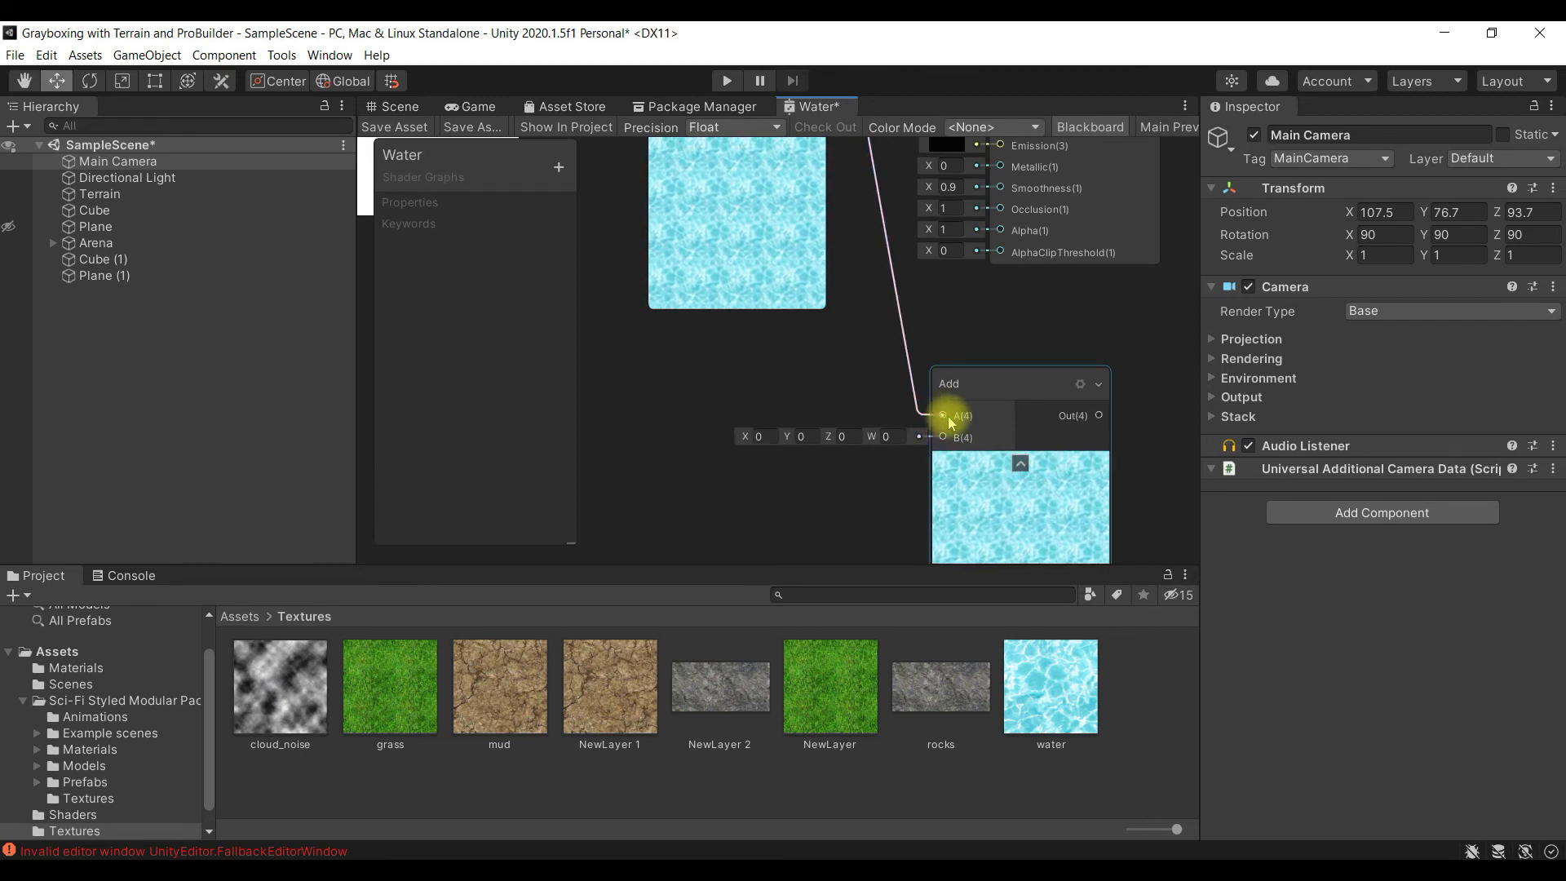
- Connect the duplicated Sample Texture 2D node's RGBA output to the new Add node's B input
scroll(999, 437, up, 2)
scroll(1000, 437, down, 4)
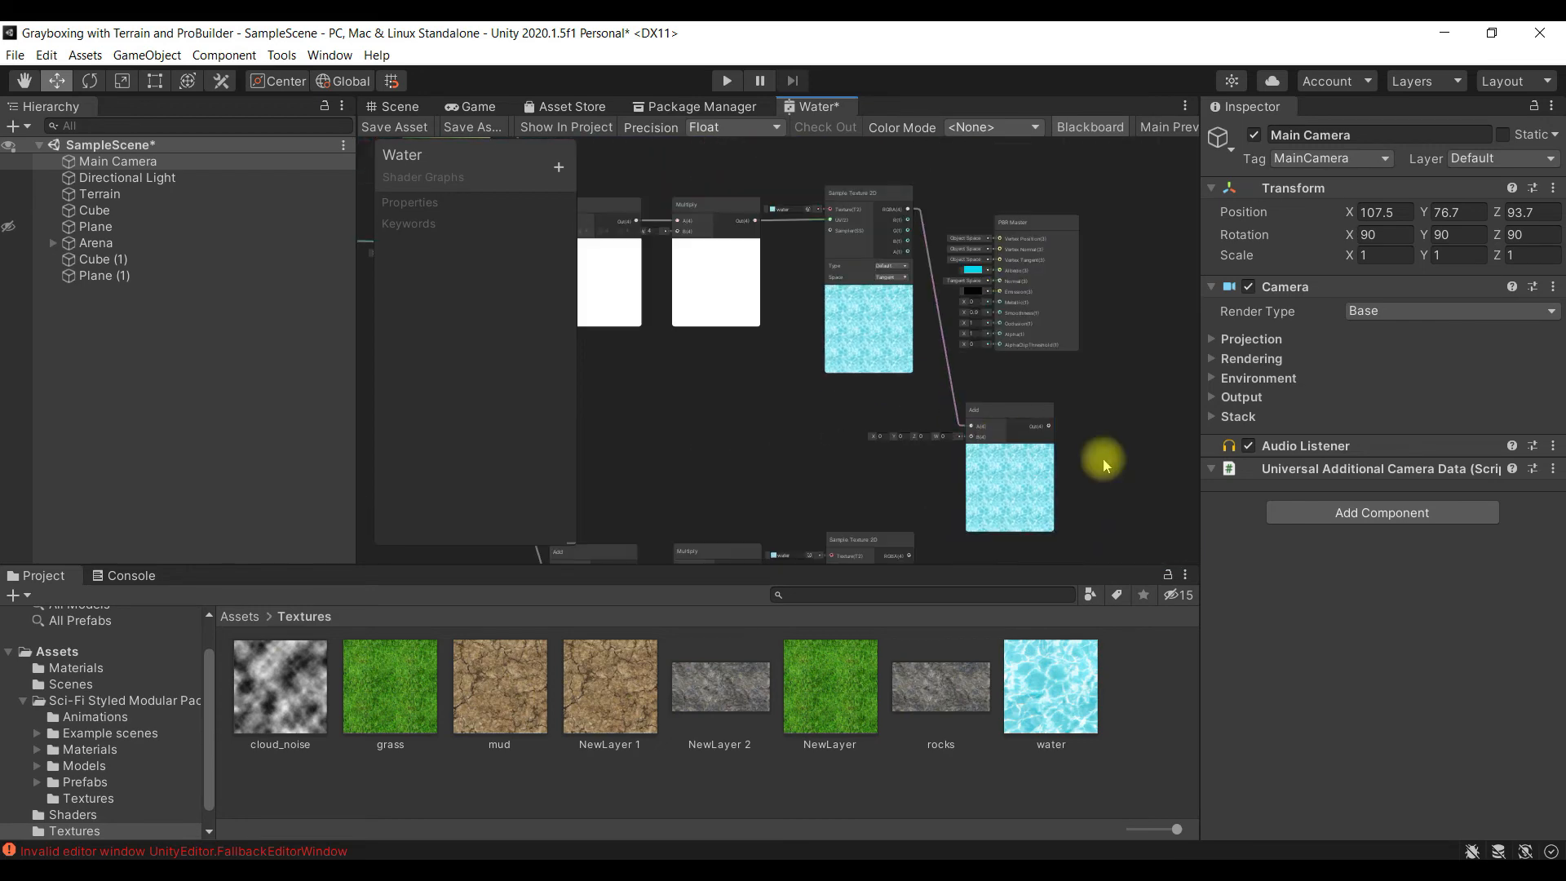
middle_drag(1094, 501, 1096, 322)
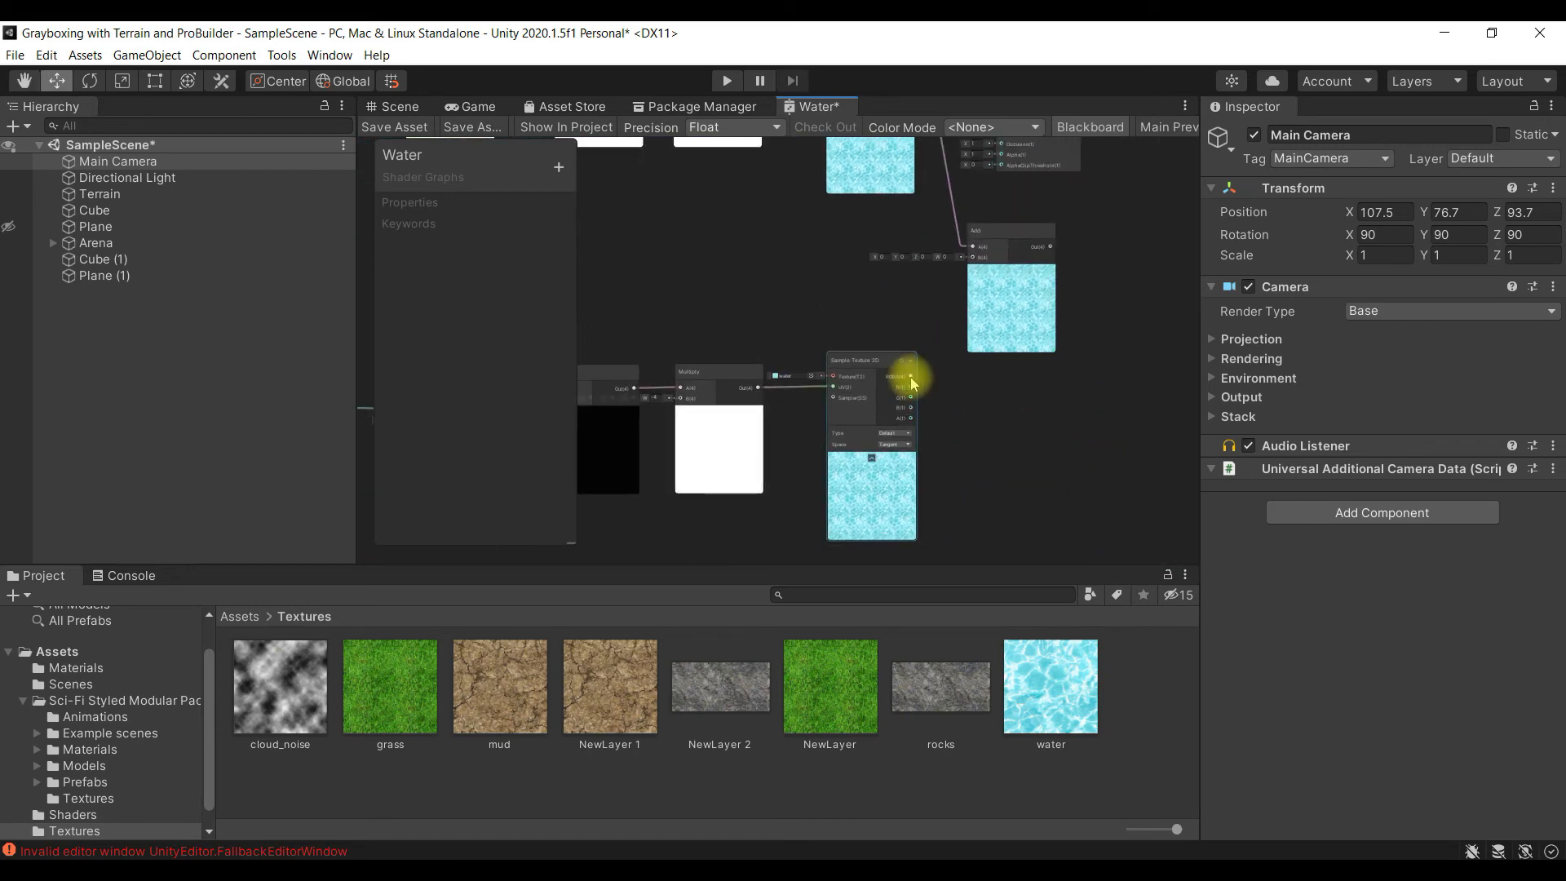
scroll(911, 380, up, 4)
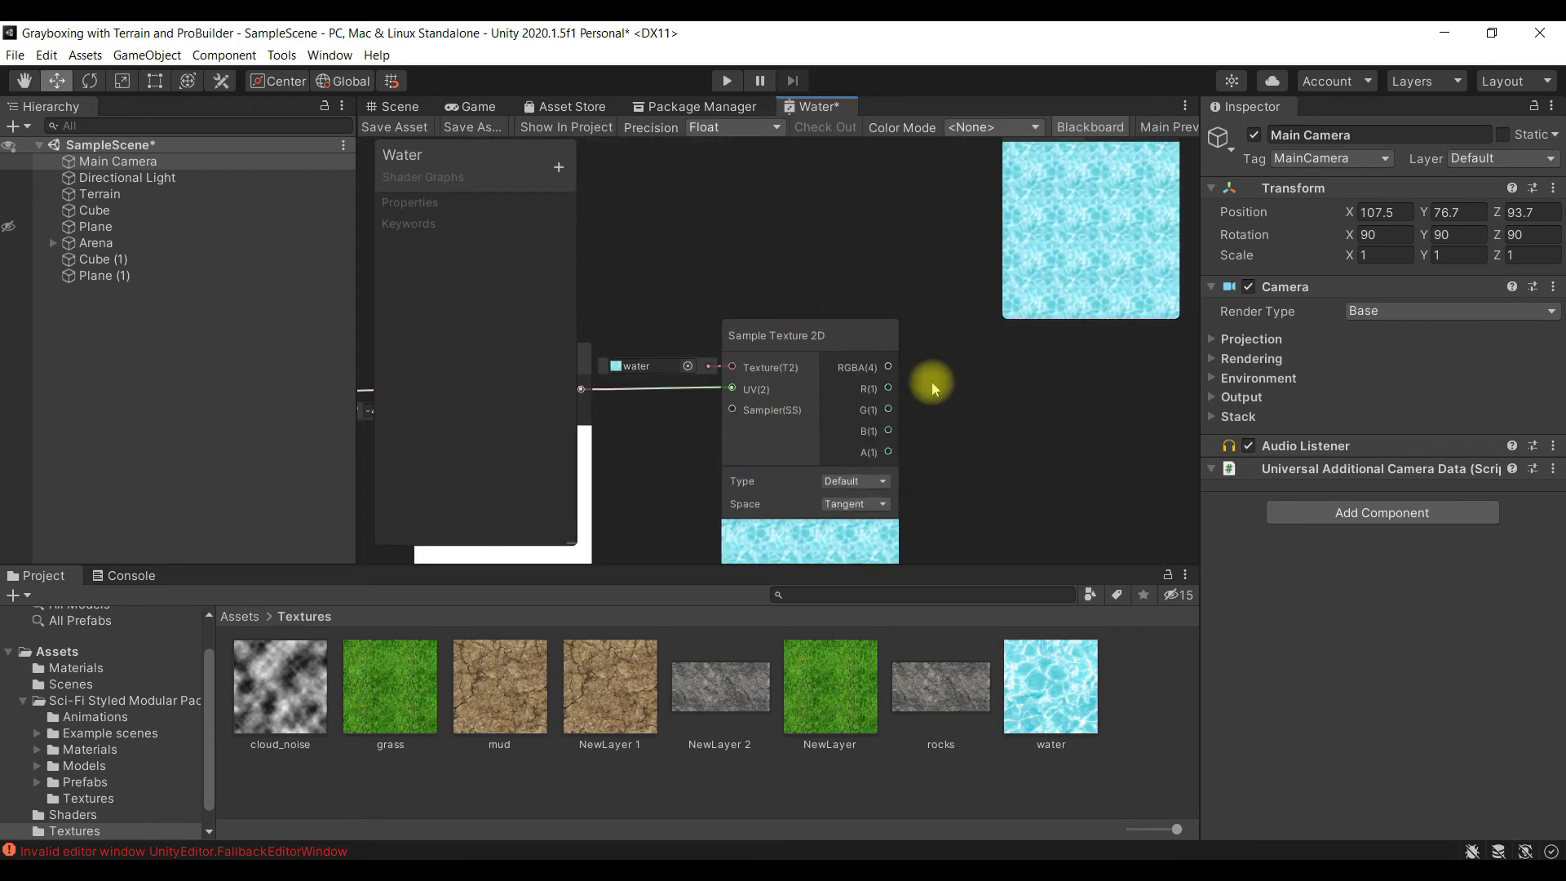
middle_drag(1010, 360, 979, 500)
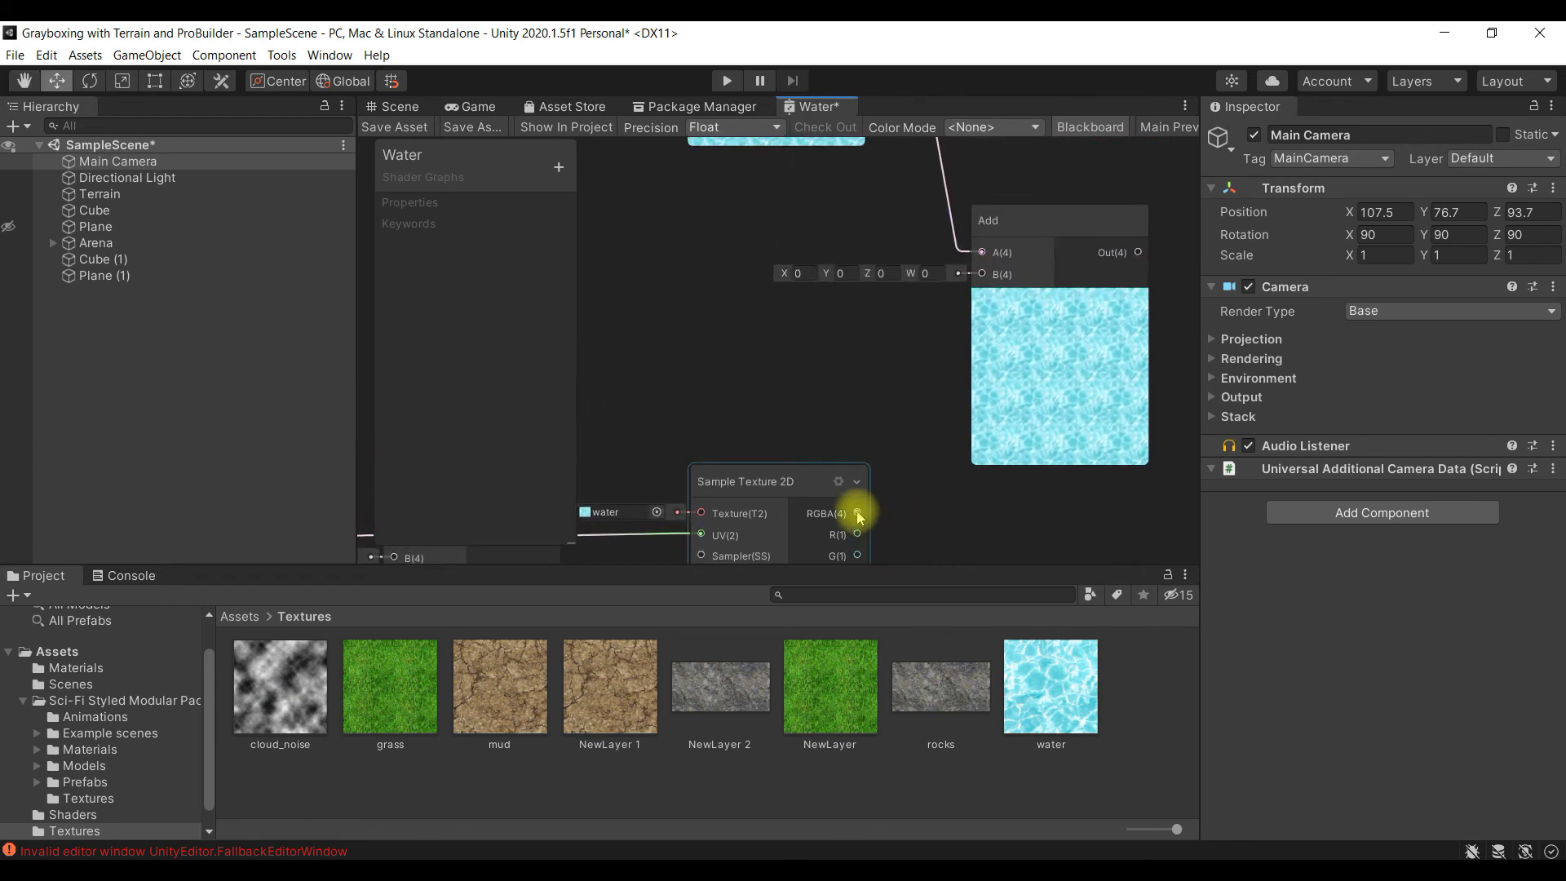
drag(857, 513, 983, 320)
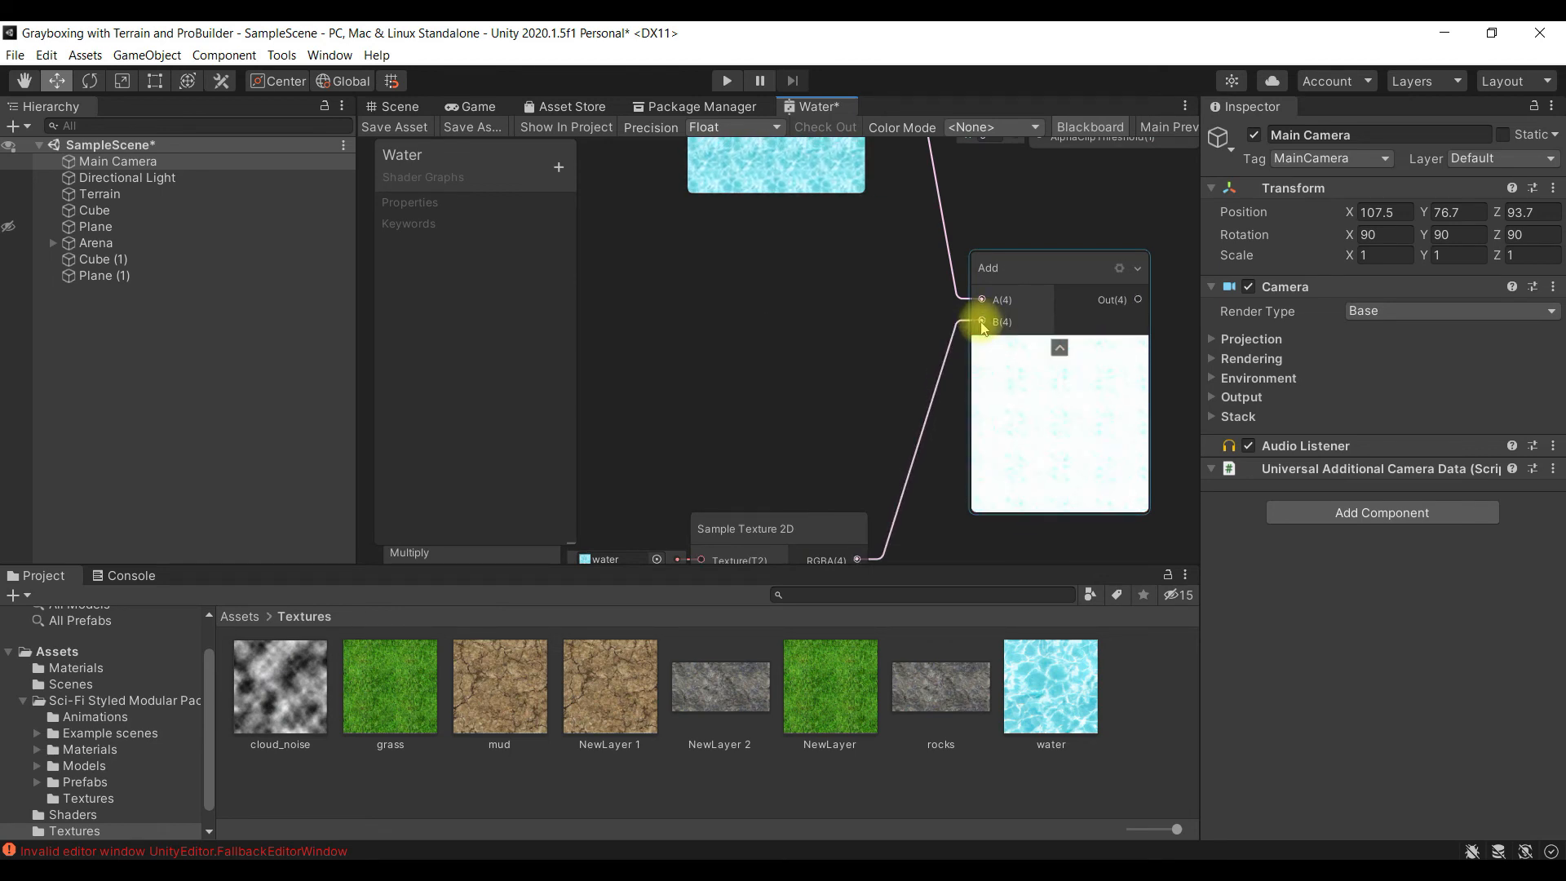
- Create a Multiply node beside the new Add node and connect the Add output to its A input
alt+drag(1166, 436, 1016, 367)
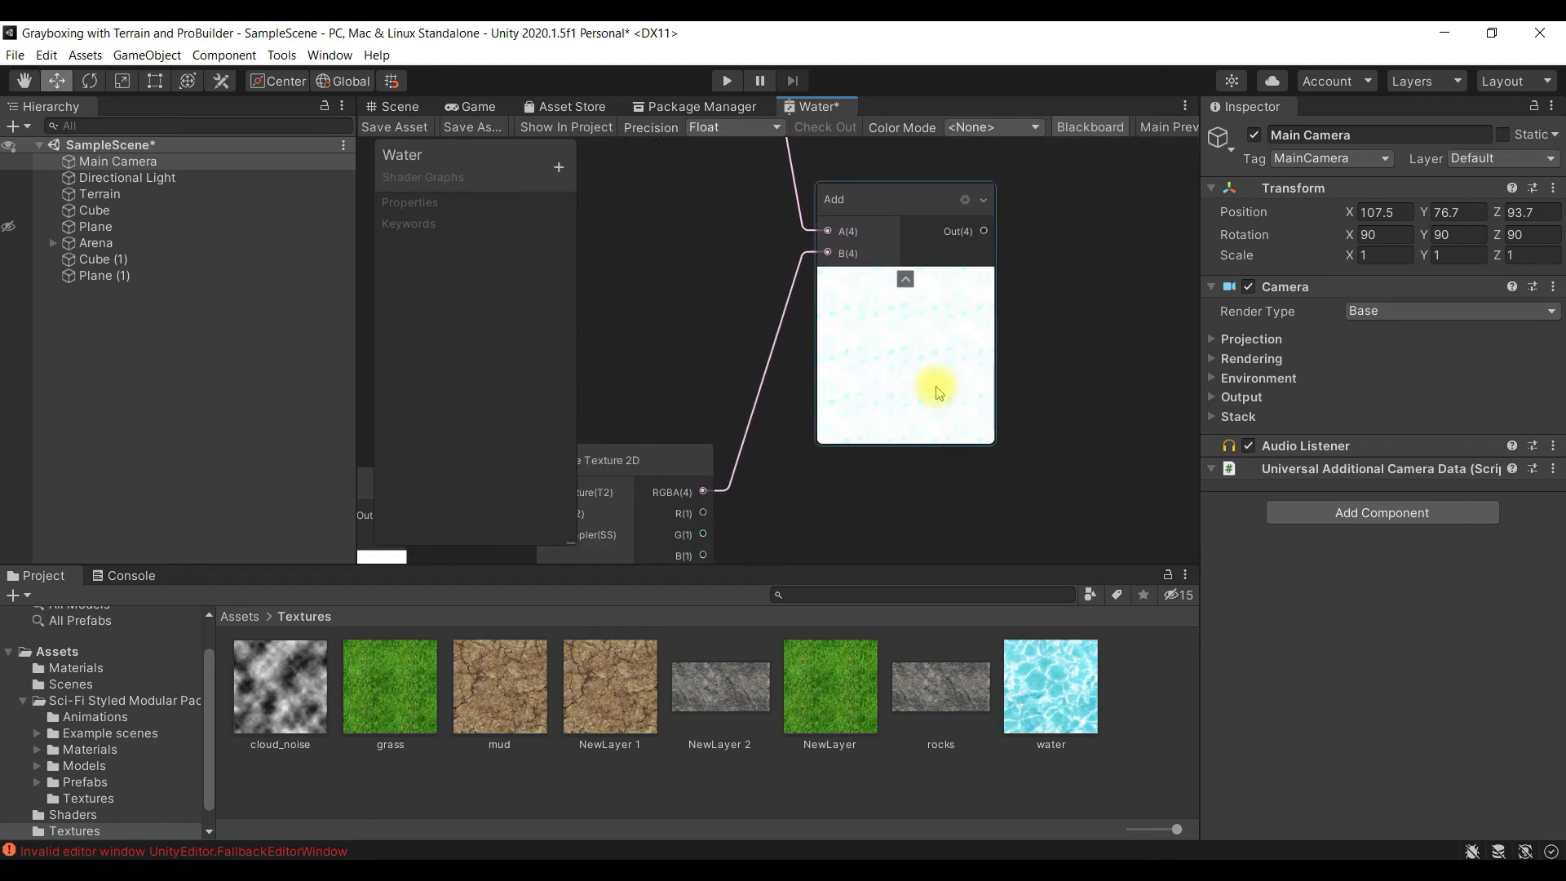
alt+drag(1050, 329, 979, 399)
right_click(1011, 240)
click(1026, 253)
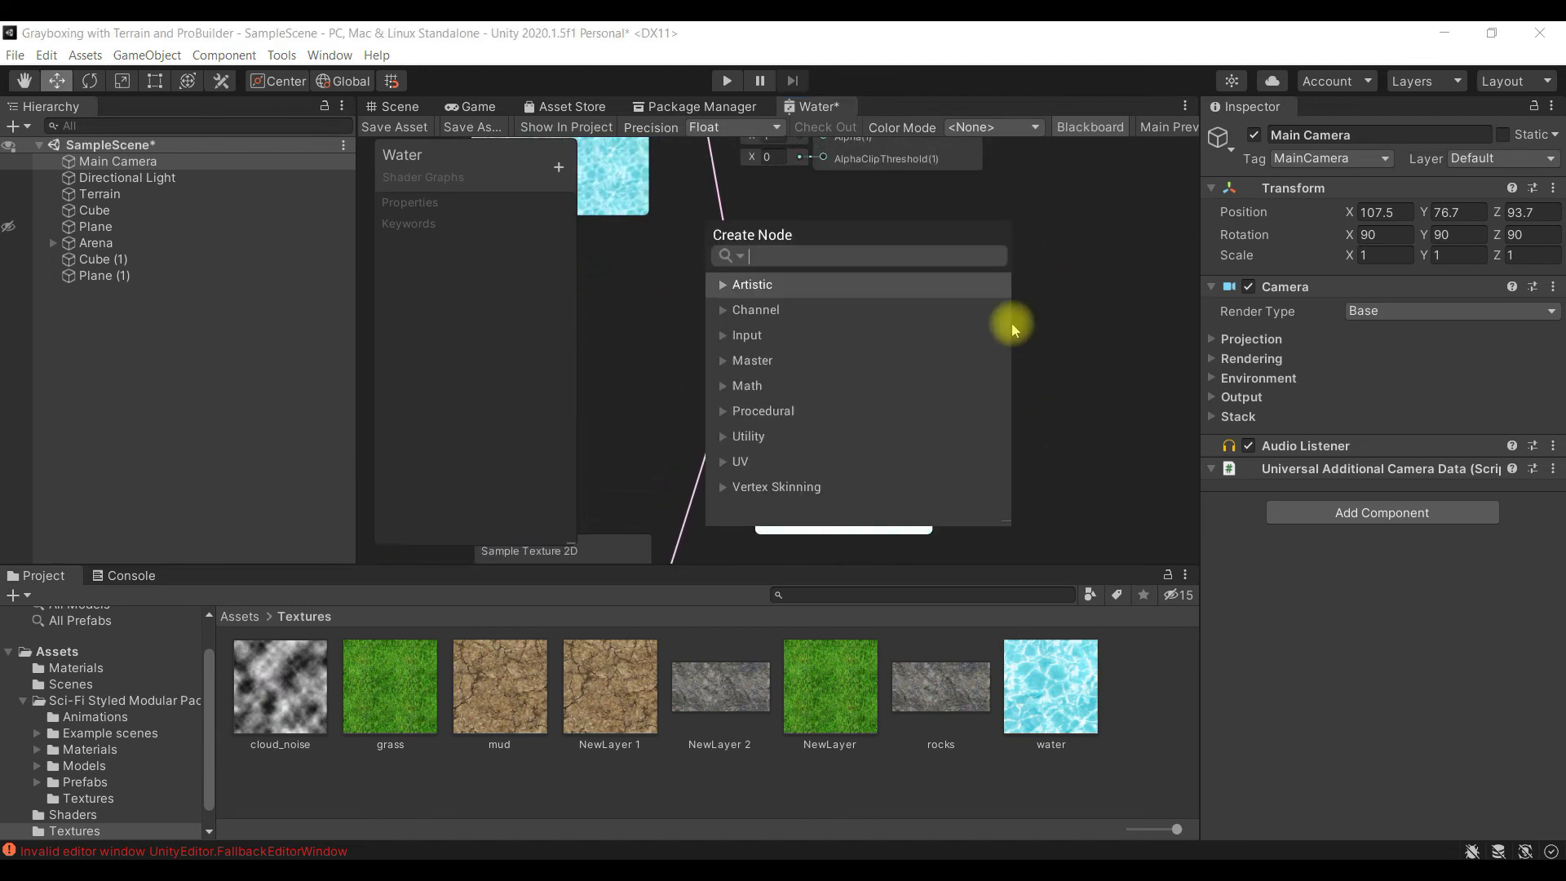
text(mul)
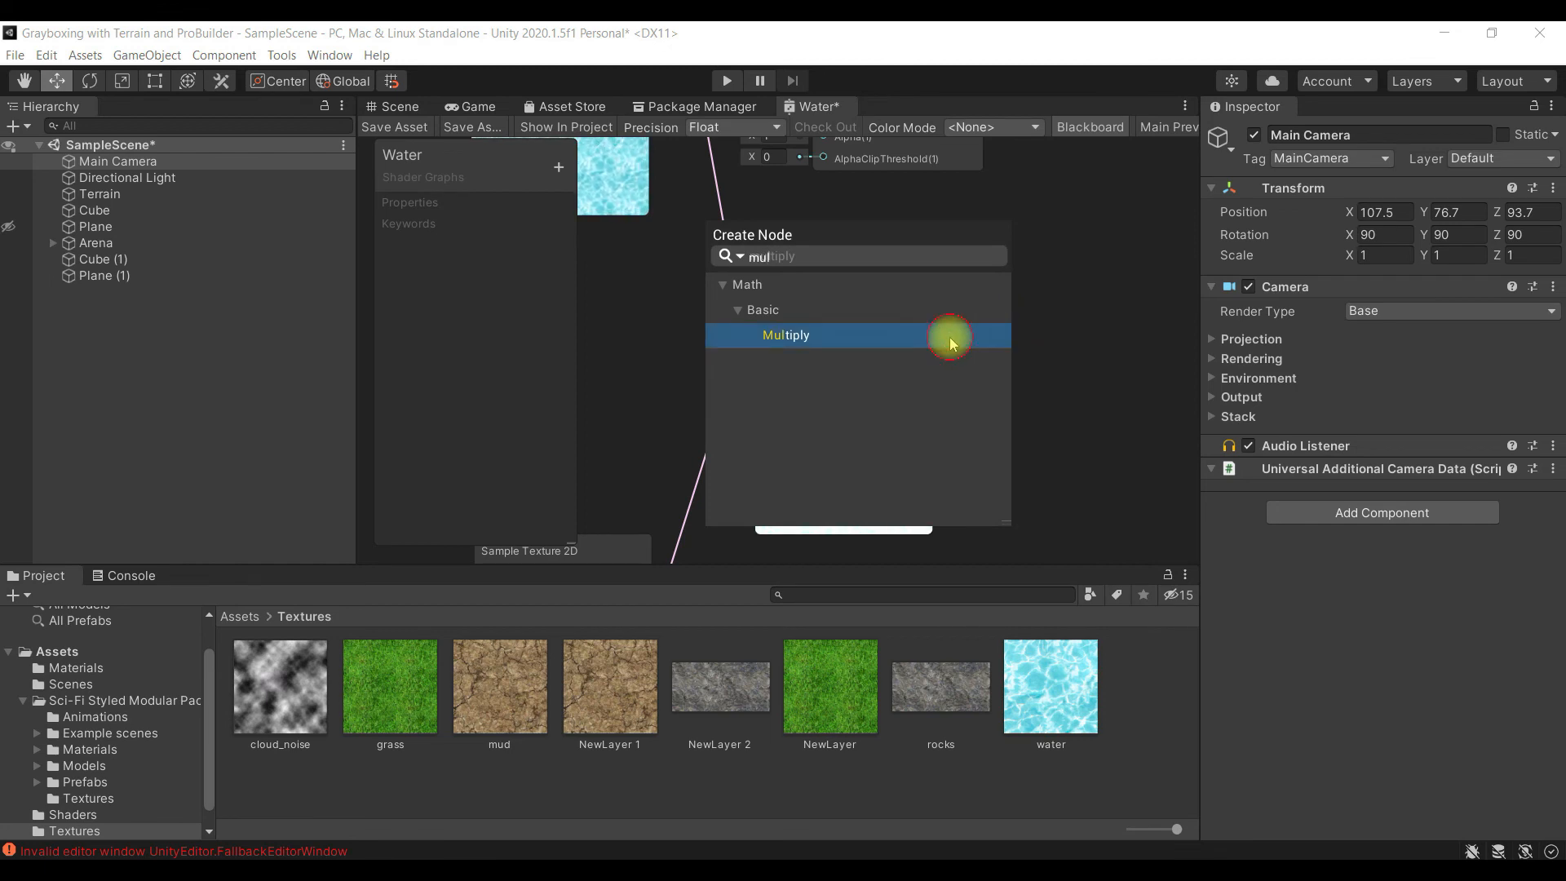
click(923, 336)
drag(1069, 285, 1053, 290)
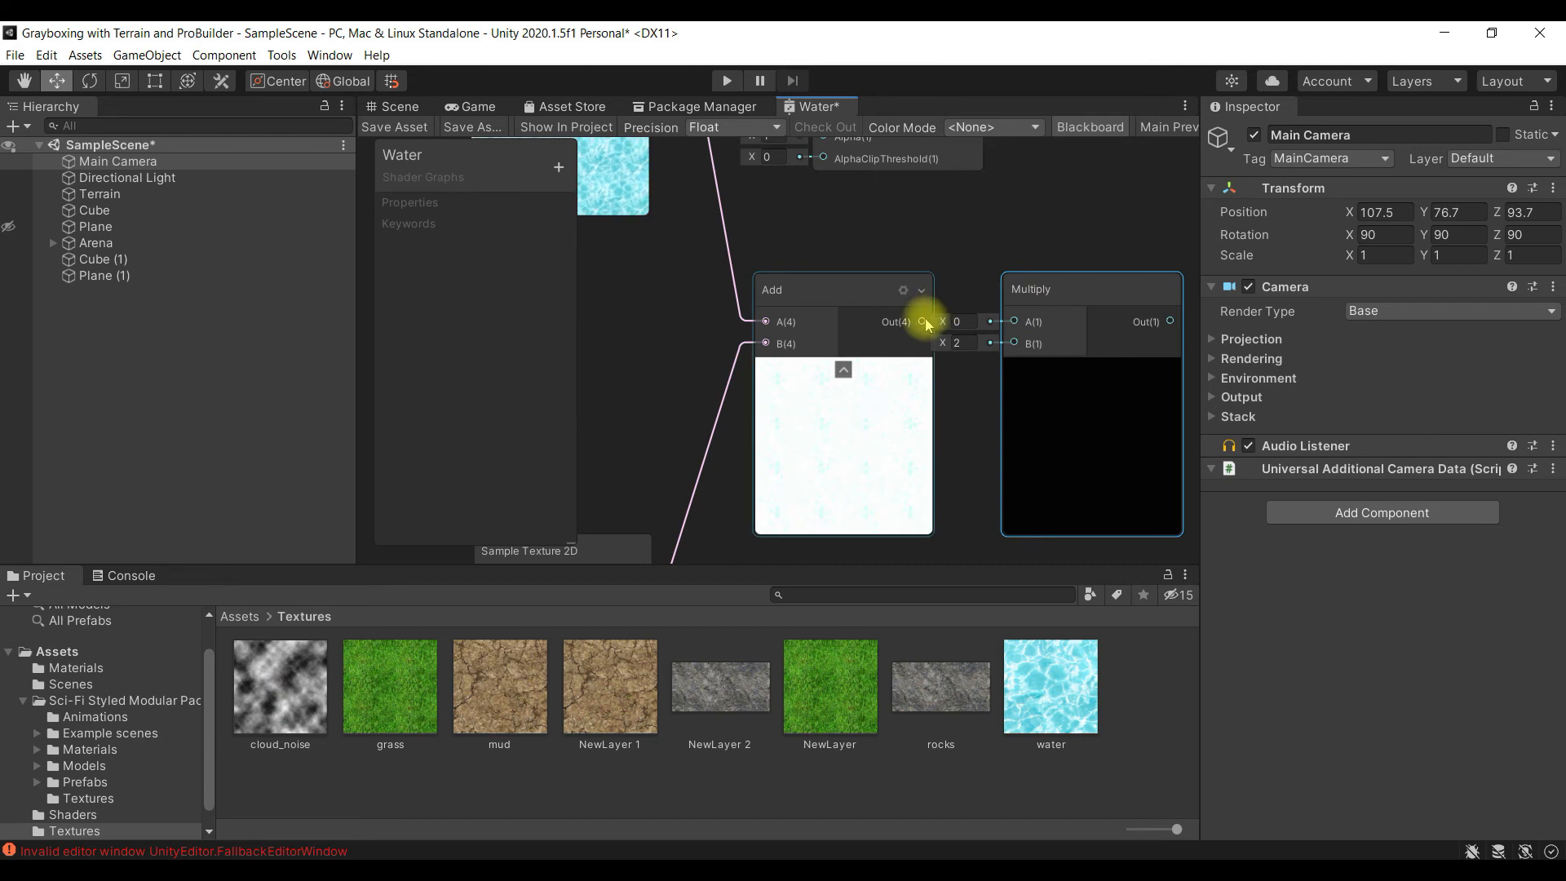
drag(921, 323, 967, 322)
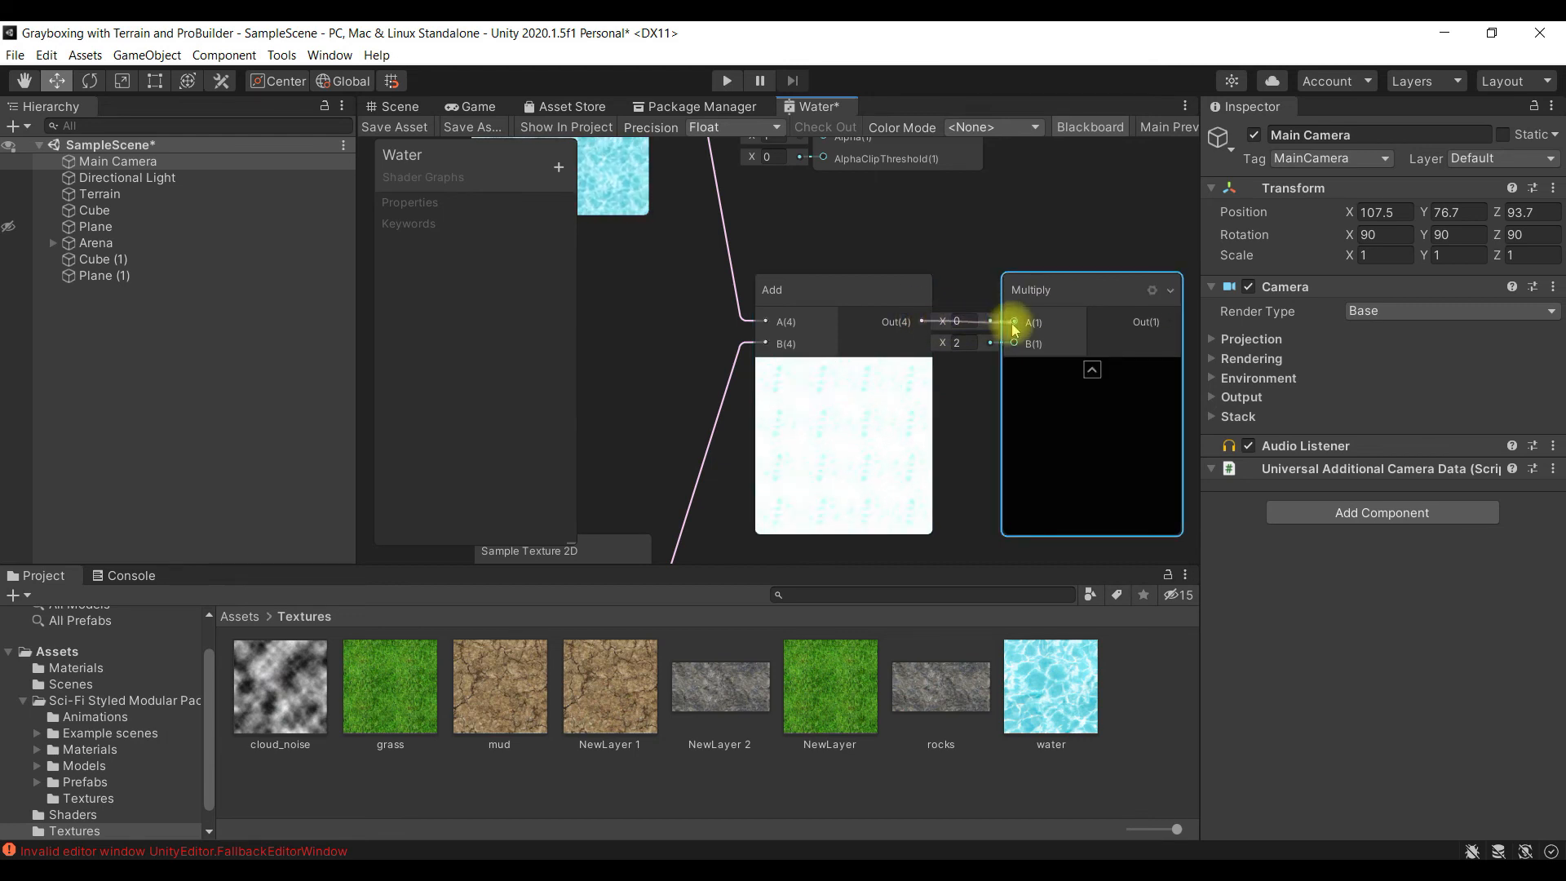
drag(1016, 326, 1015, 326)
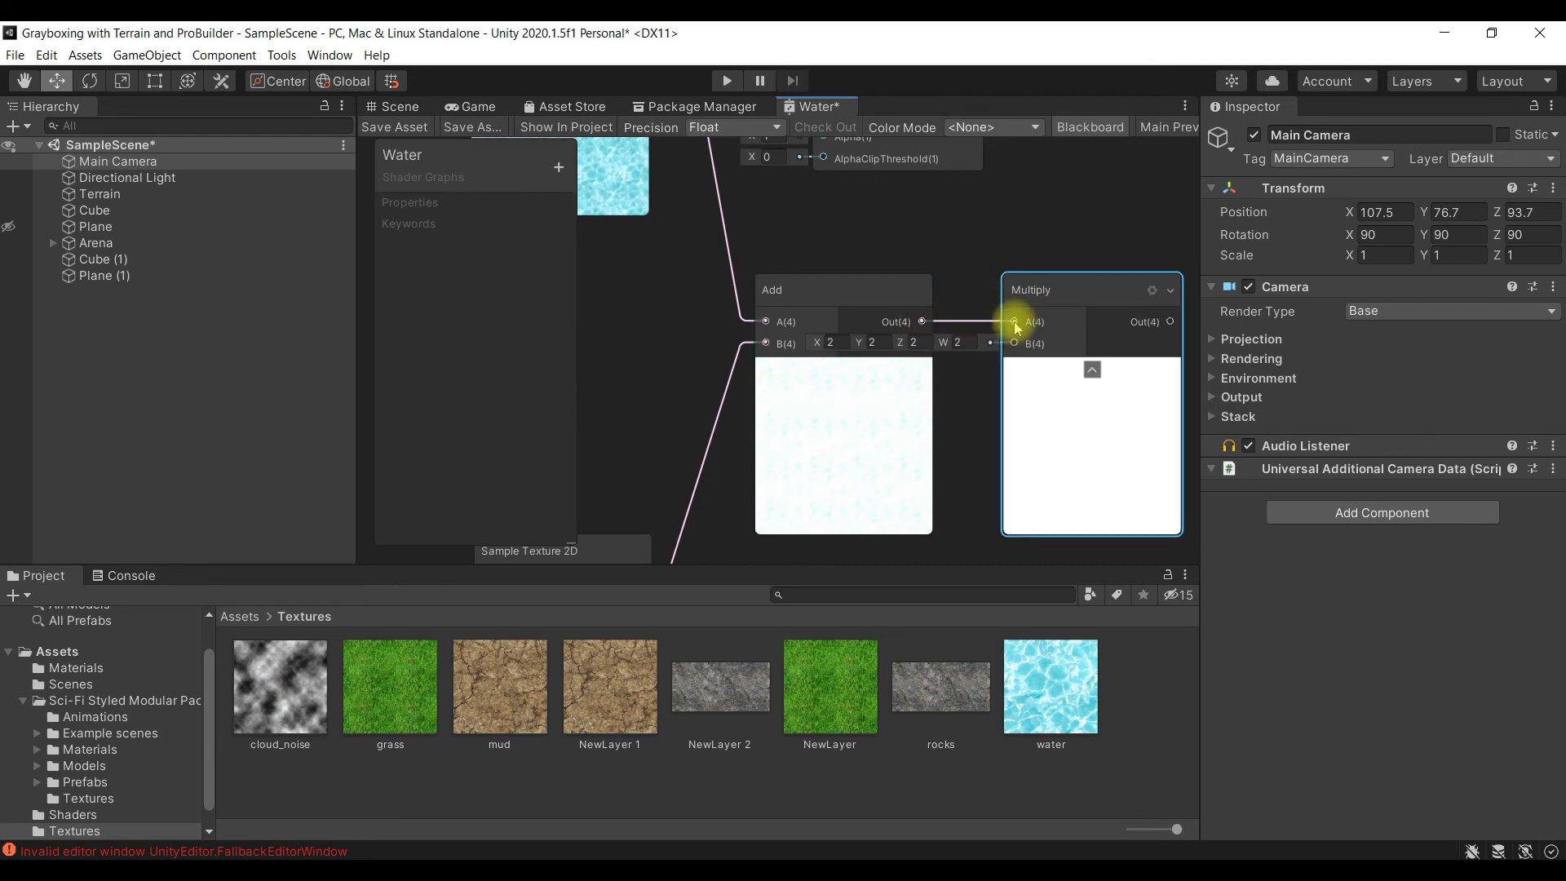
- Move the PBR Master beside the new Multiply node and connect the Multiply output to its Albedo input
middle_drag(911, 482, 752, 413)
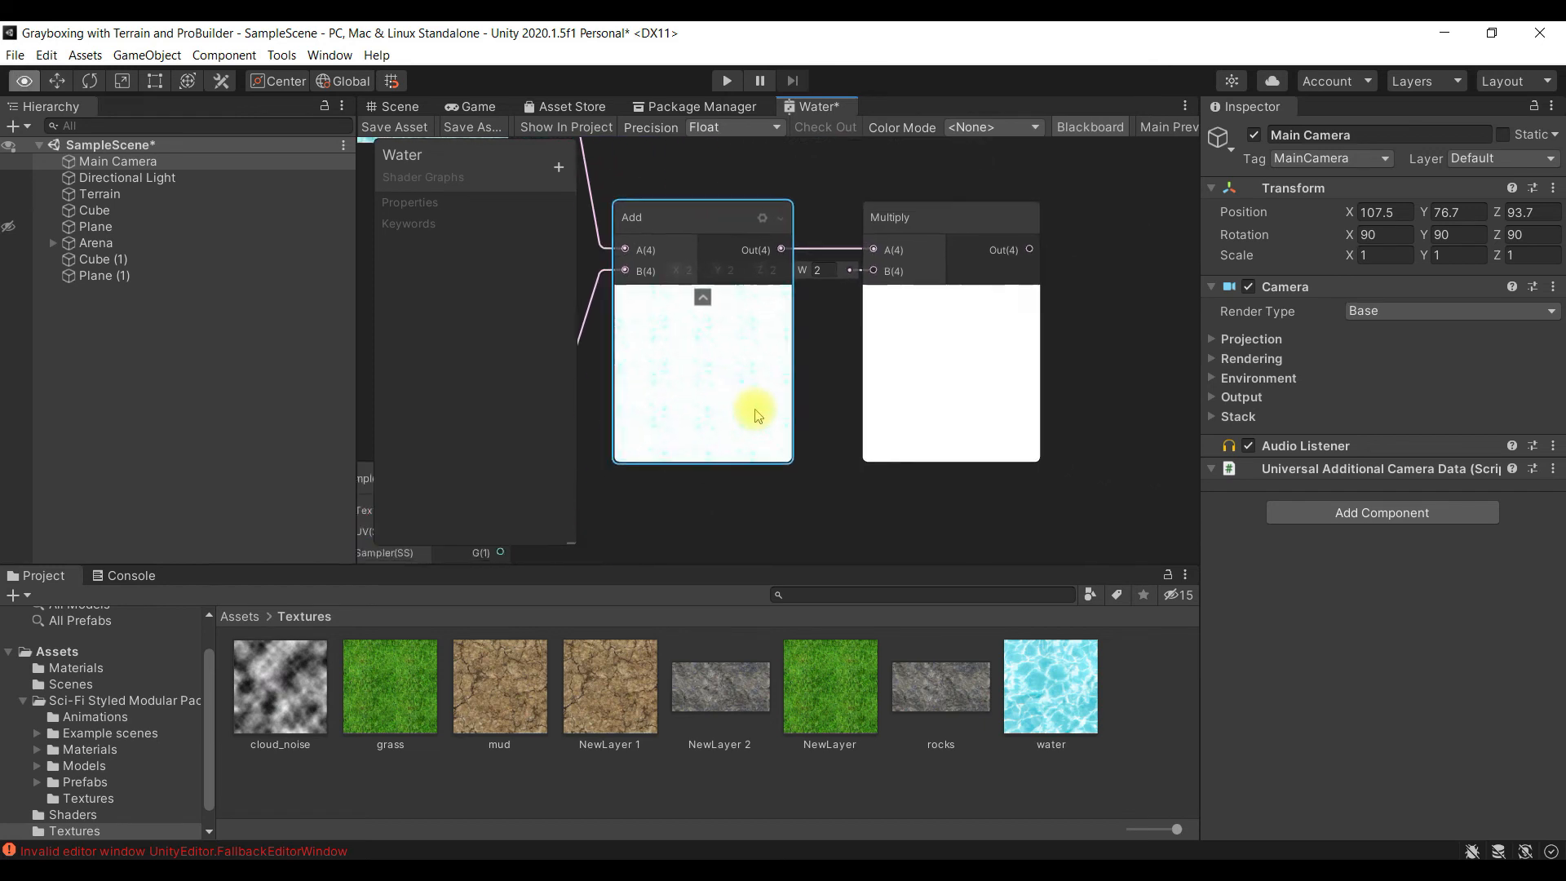
middle_drag(1049, 402, 1048, 363)
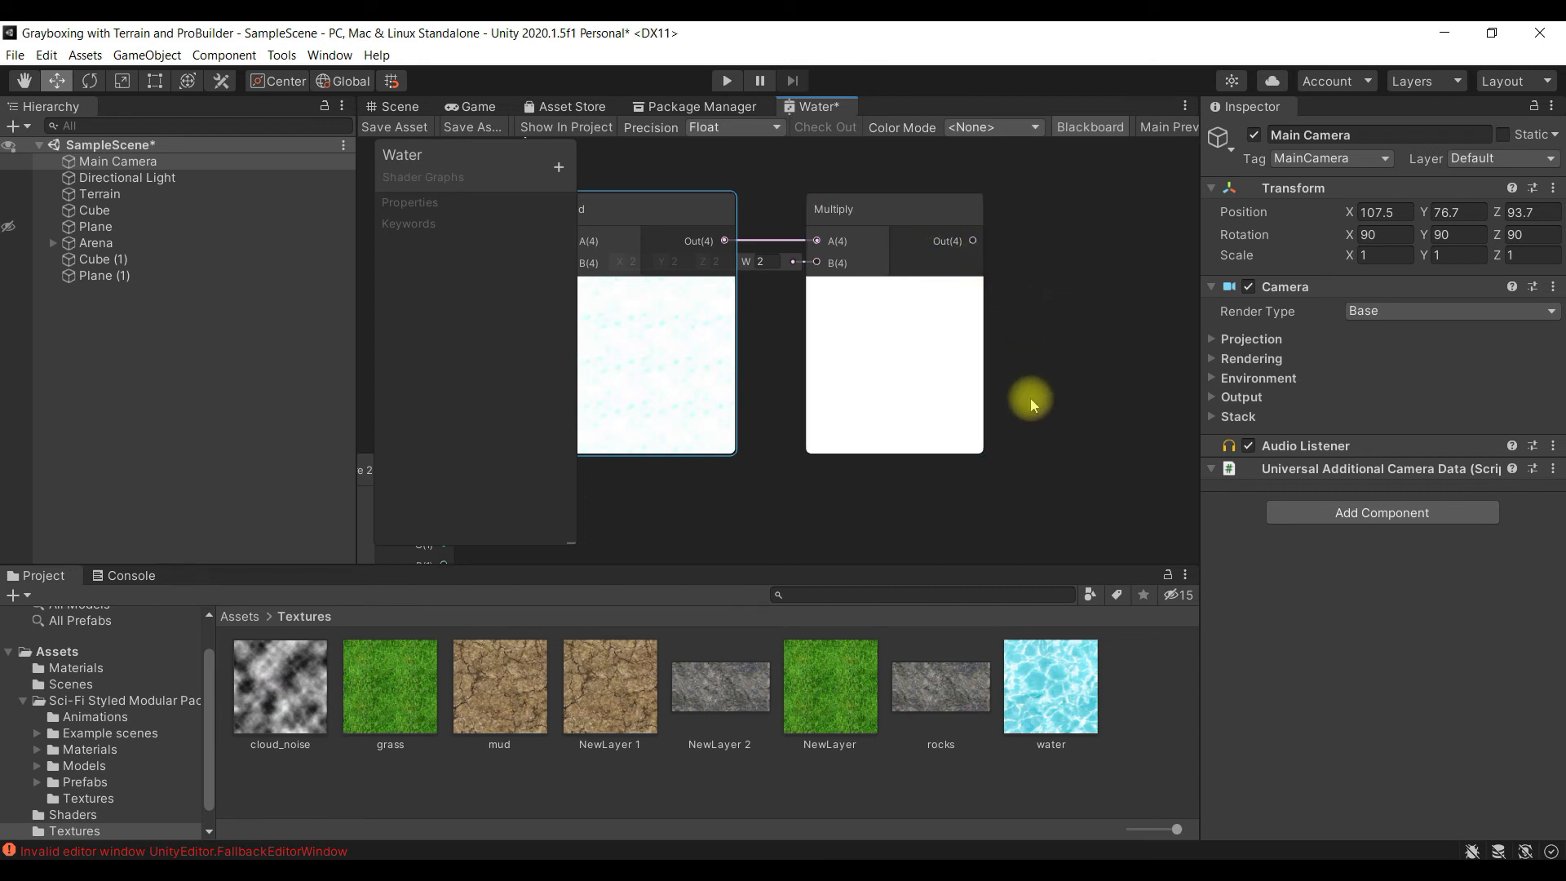
middle_drag(1069, 363, 1139, 447)
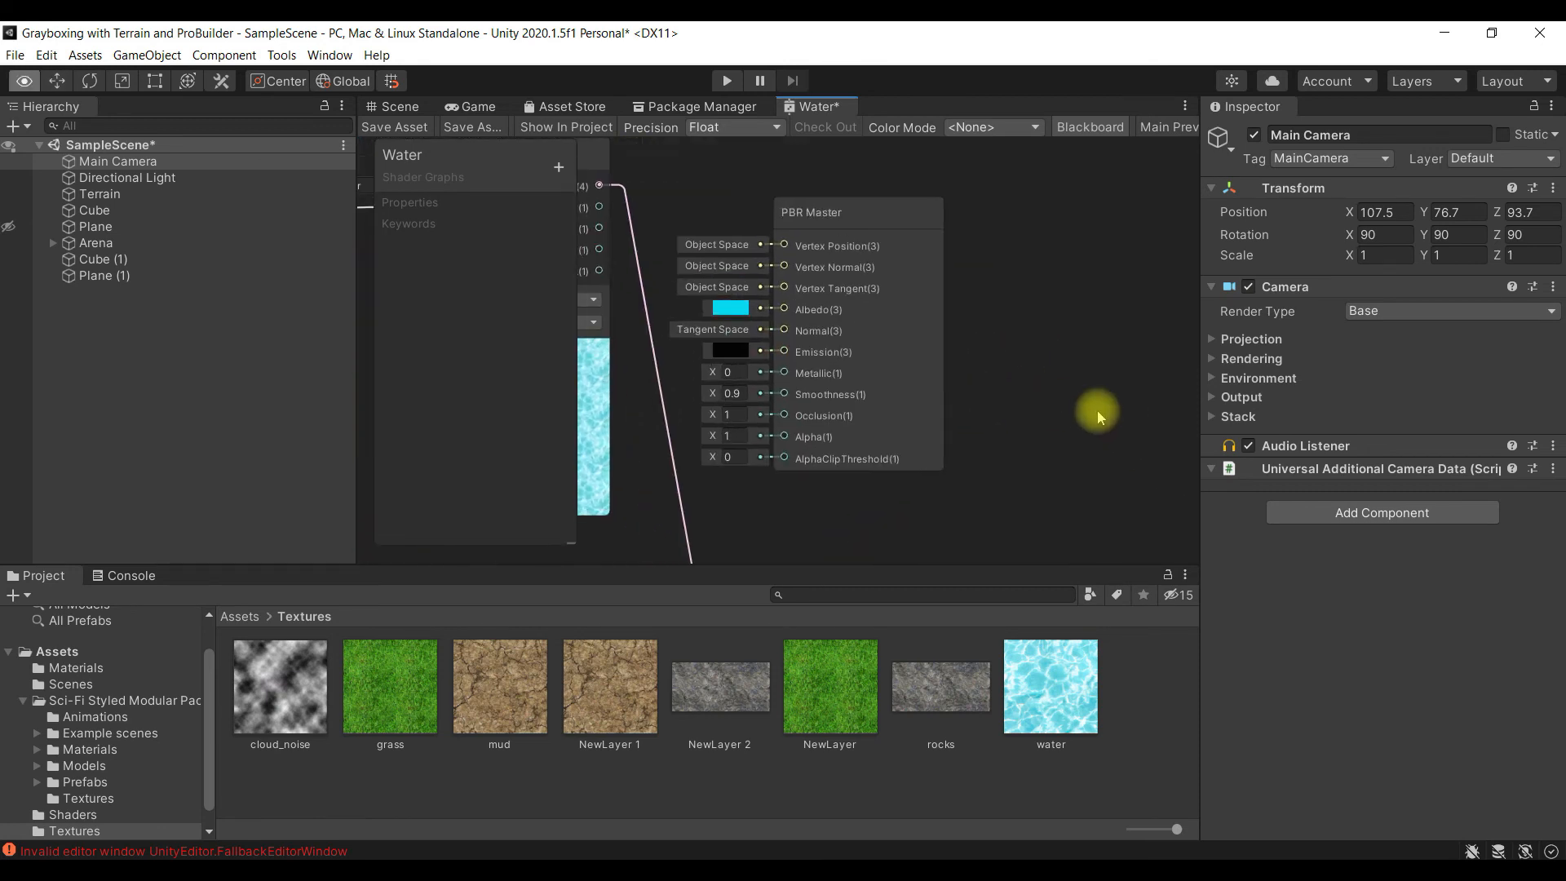
drag(820, 214, 988, 270)
middle_drag(1108, 379, 1050, 349)
drag(849, 216, 1094, 300)
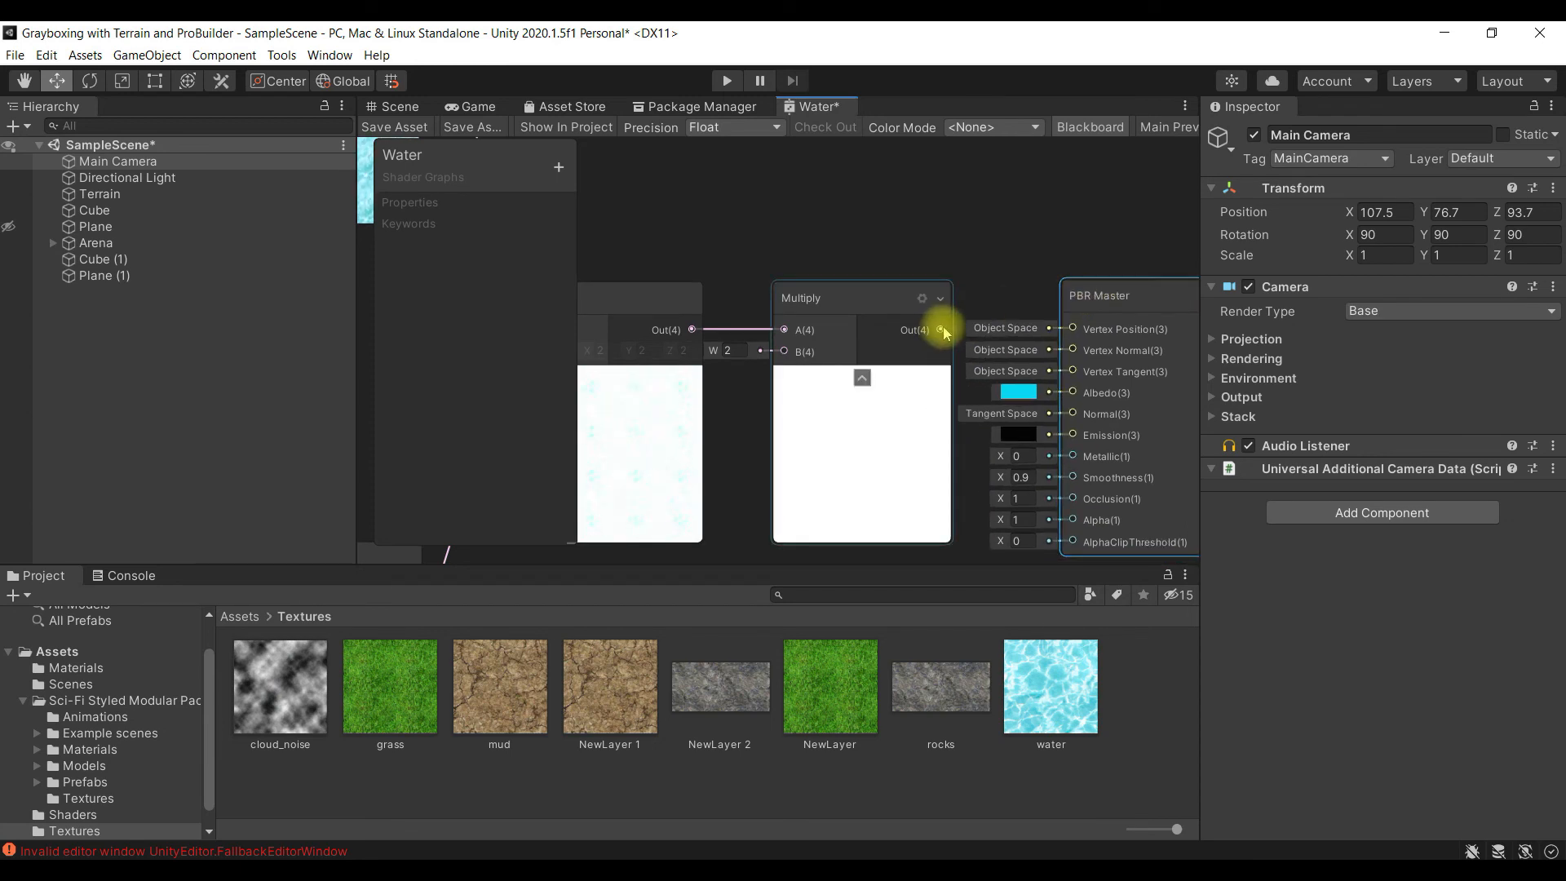
drag(942, 333, 976, 364)
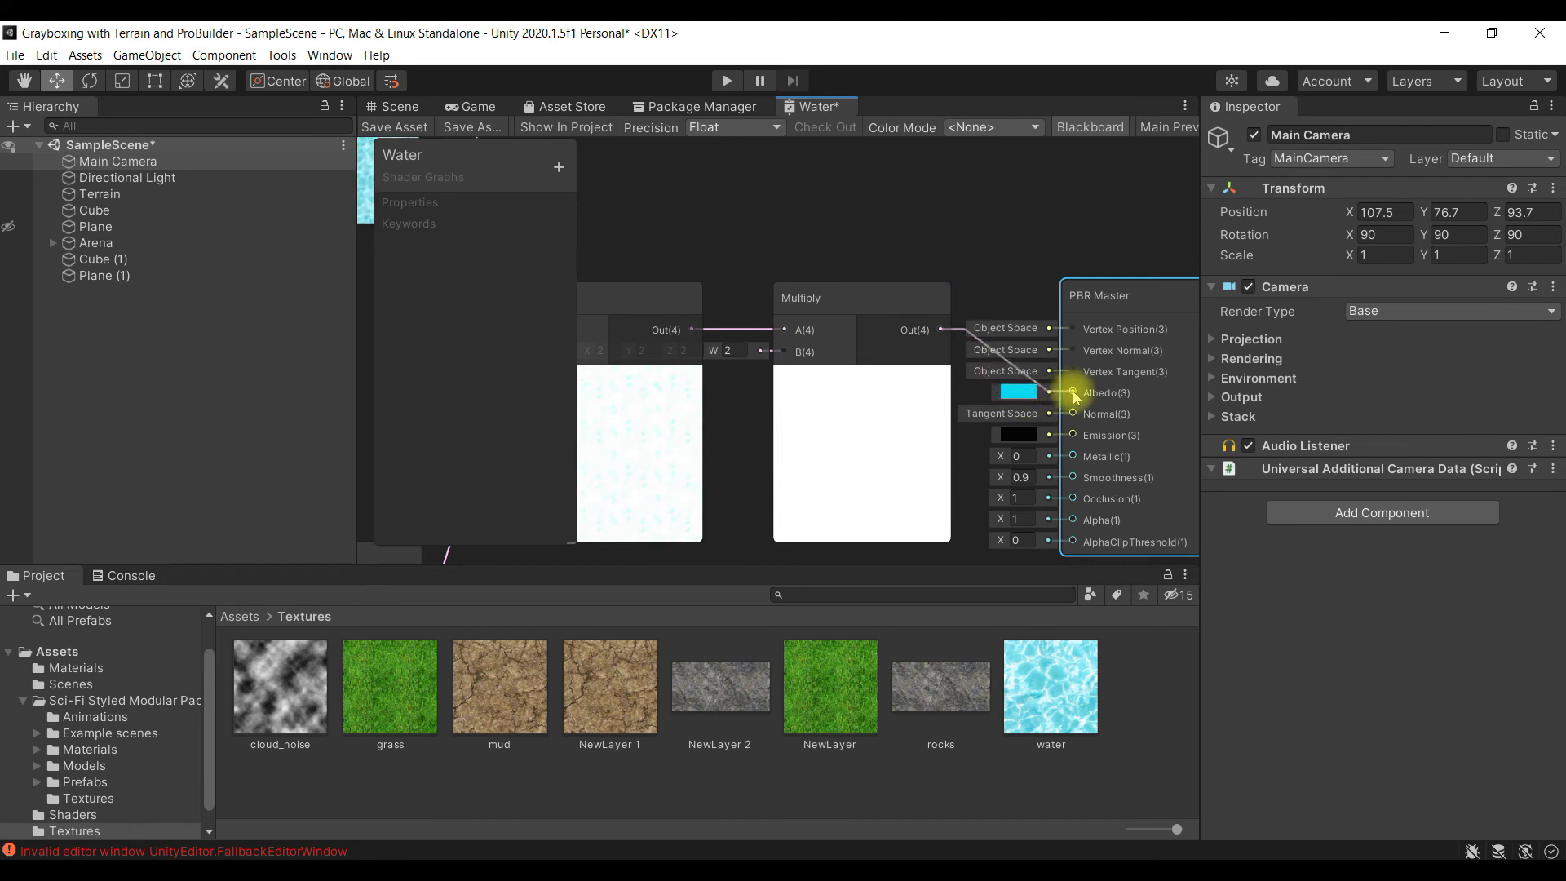
drag(1055, 376, 1070, 391)
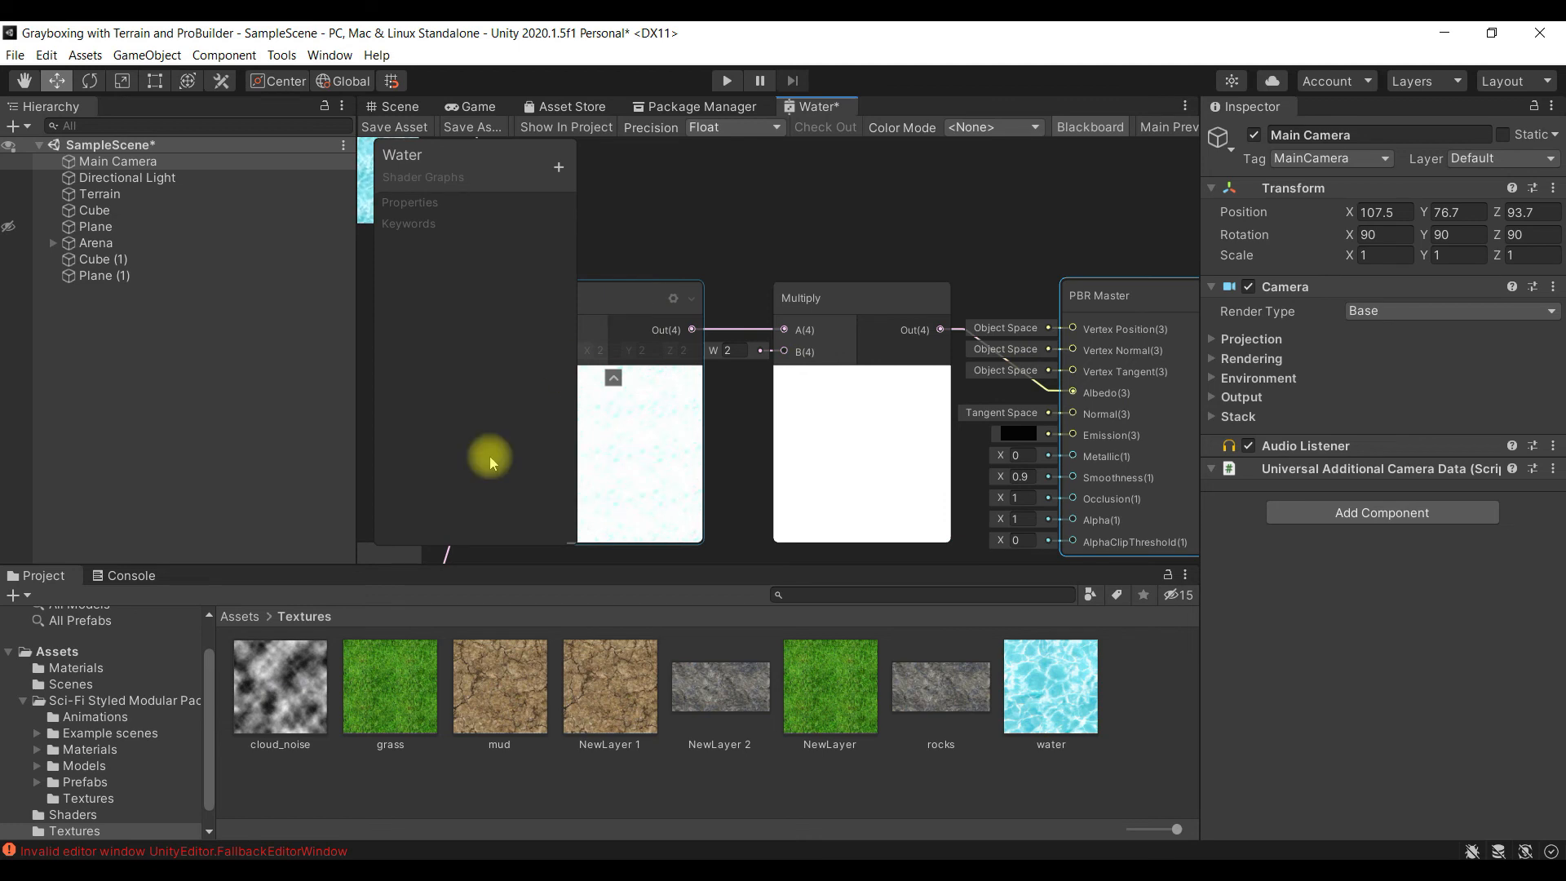
- Set the new Multiply node's B values X, Y, Z and W to 0.5, moving the Add node aside and back to reach them
middle_drag(731, 475, 881, 461)
drag(766, 290, 595, 355)
text(0)
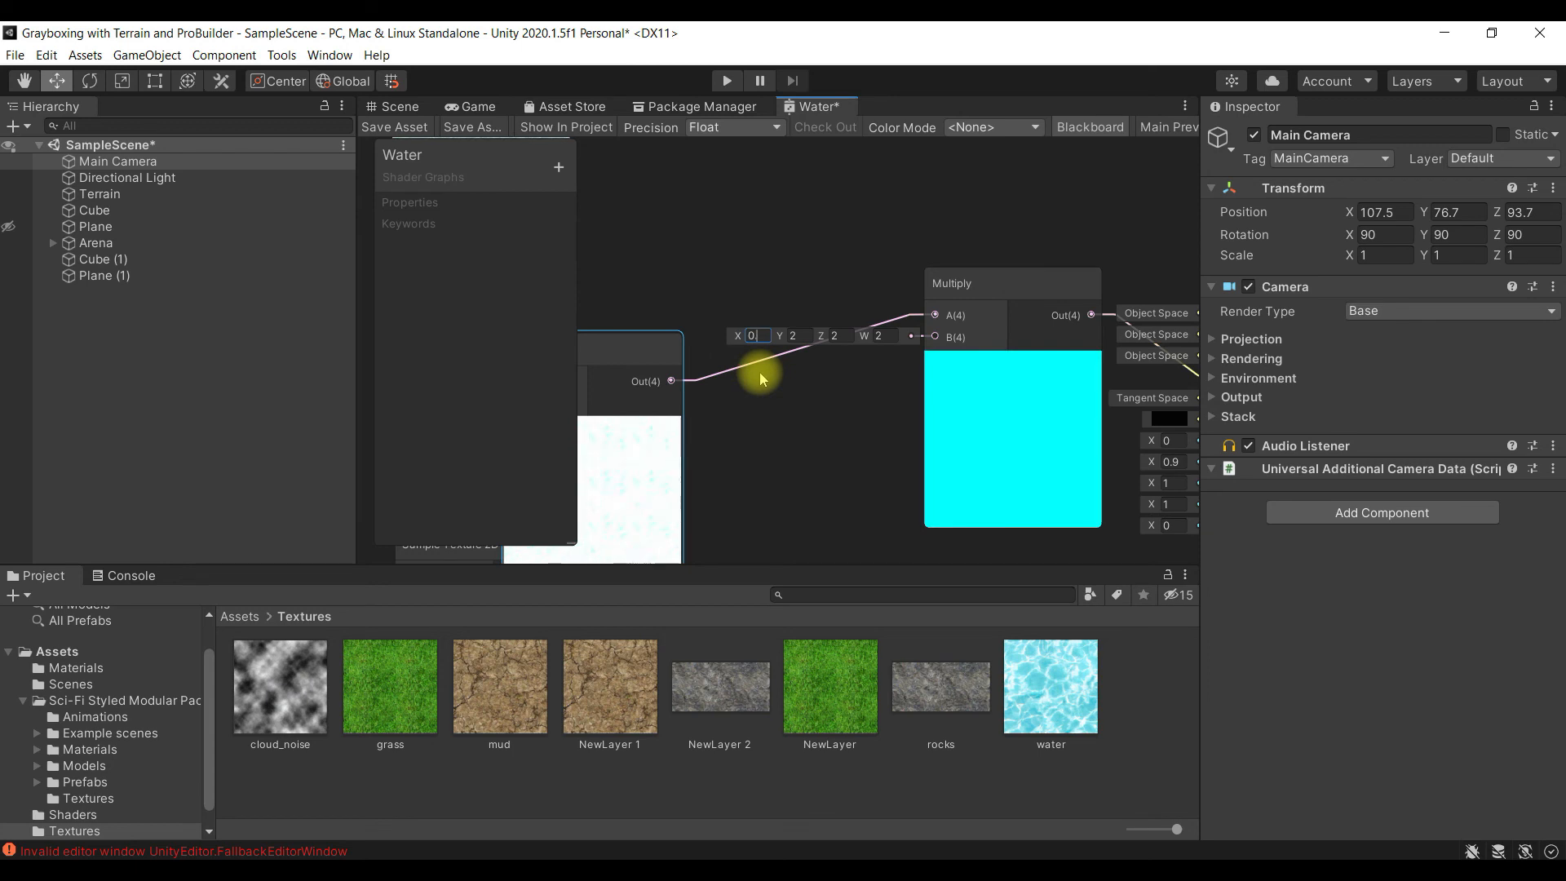
text(.5)
click(803, 335)
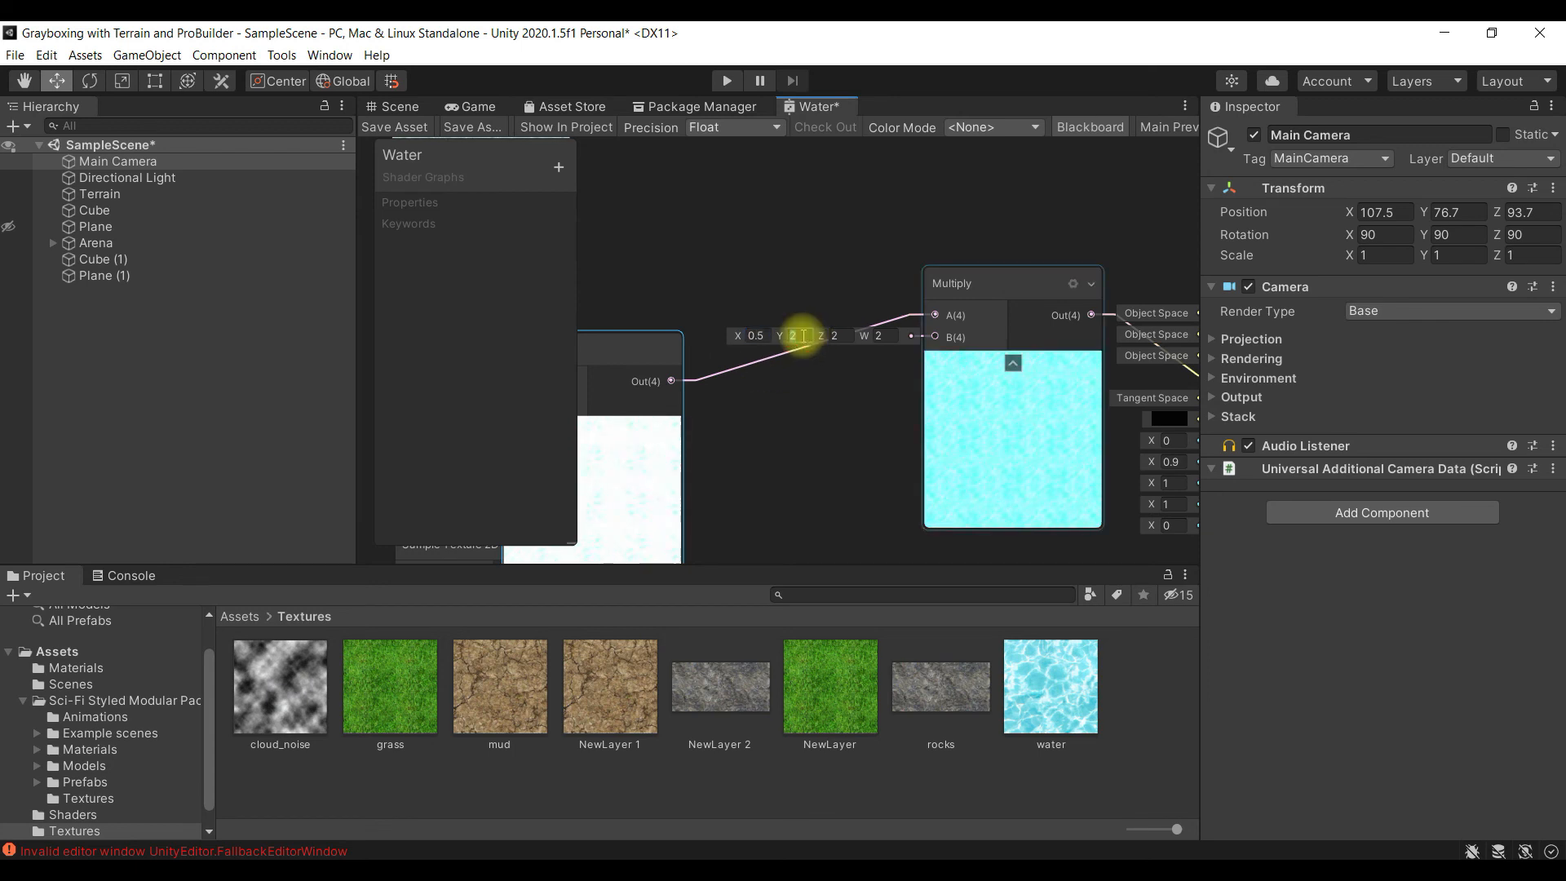
text(0.5)
click(840, 336)
text(0.5)
click(894, 335)
text(0.5)
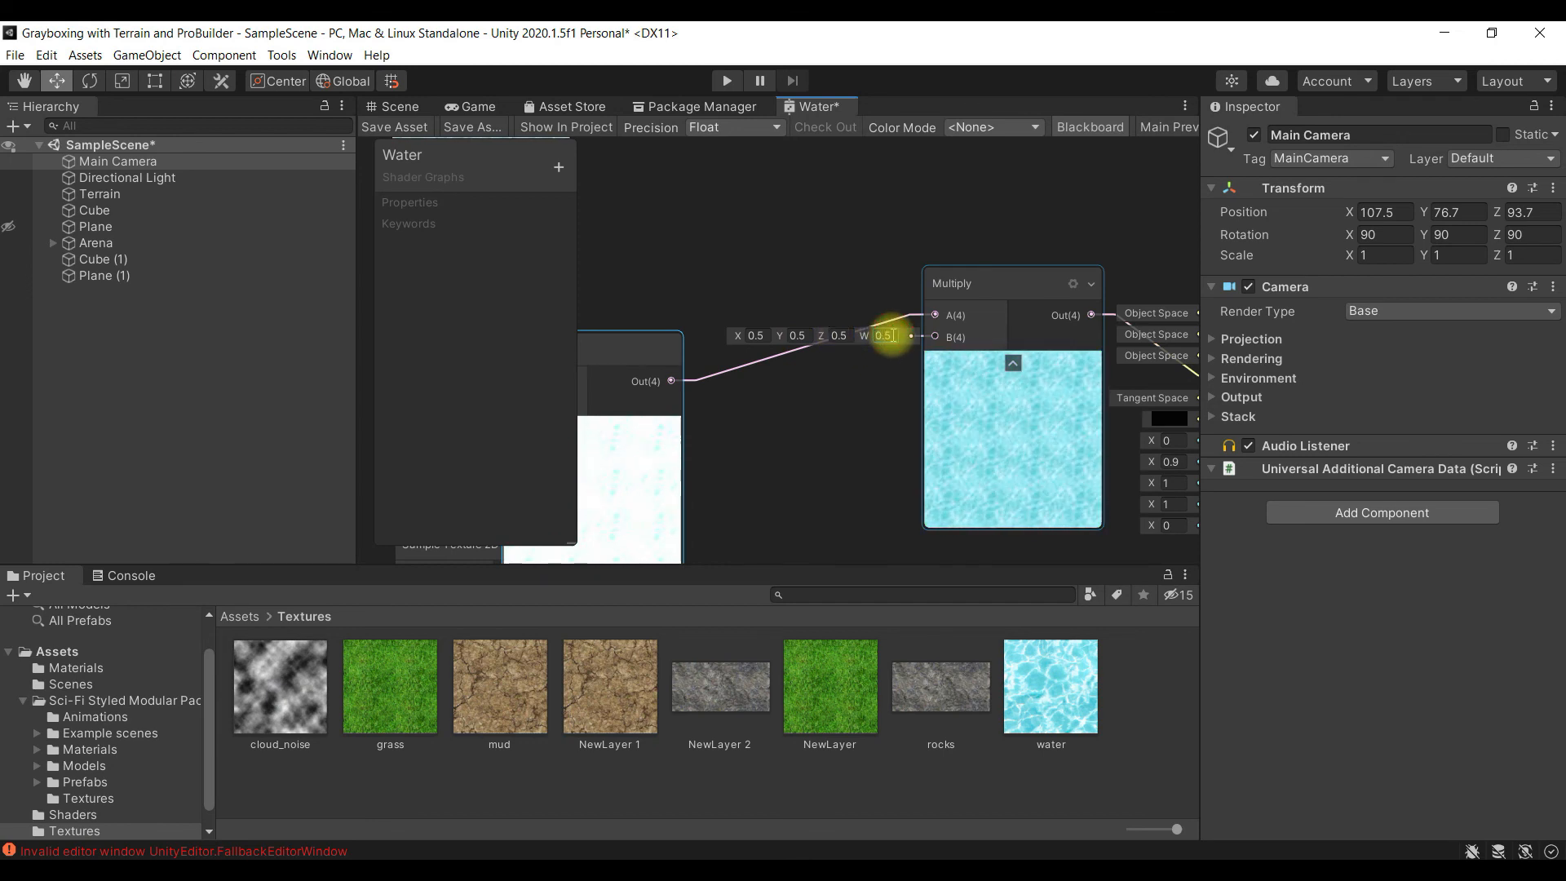
drag(625, 349, 789, 283)
click(905, 238)
- Save the Water shader graph asset and return to the Scene view
middle_drag(927, 419, 822, 350)
middle_drag(948, 433, 822, 382)
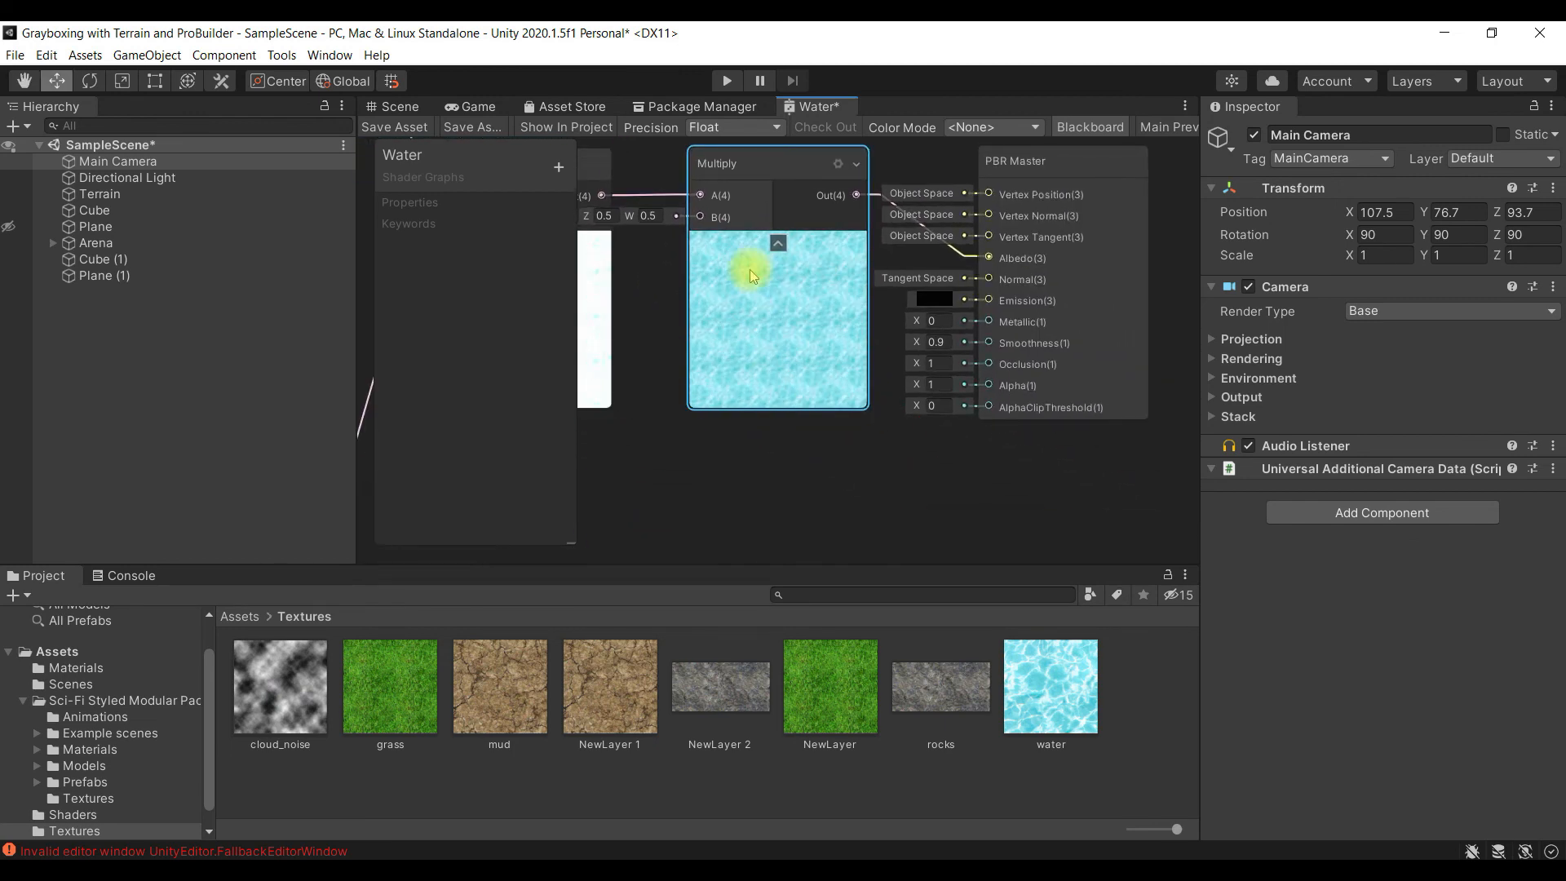
alt+drag(897, 444, 840, 482)
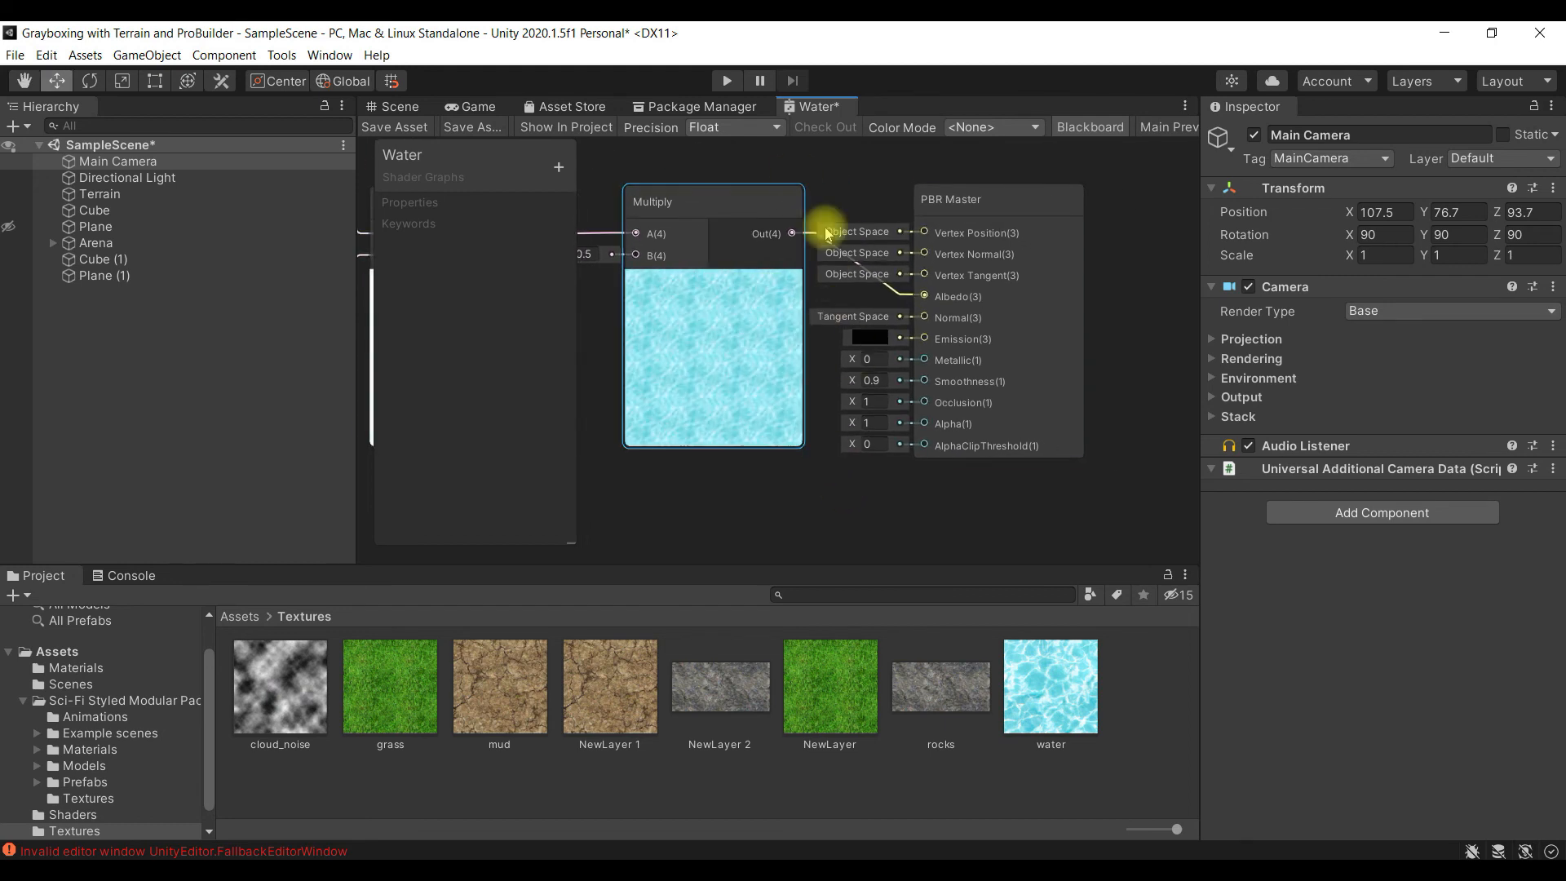
click(395, 129)
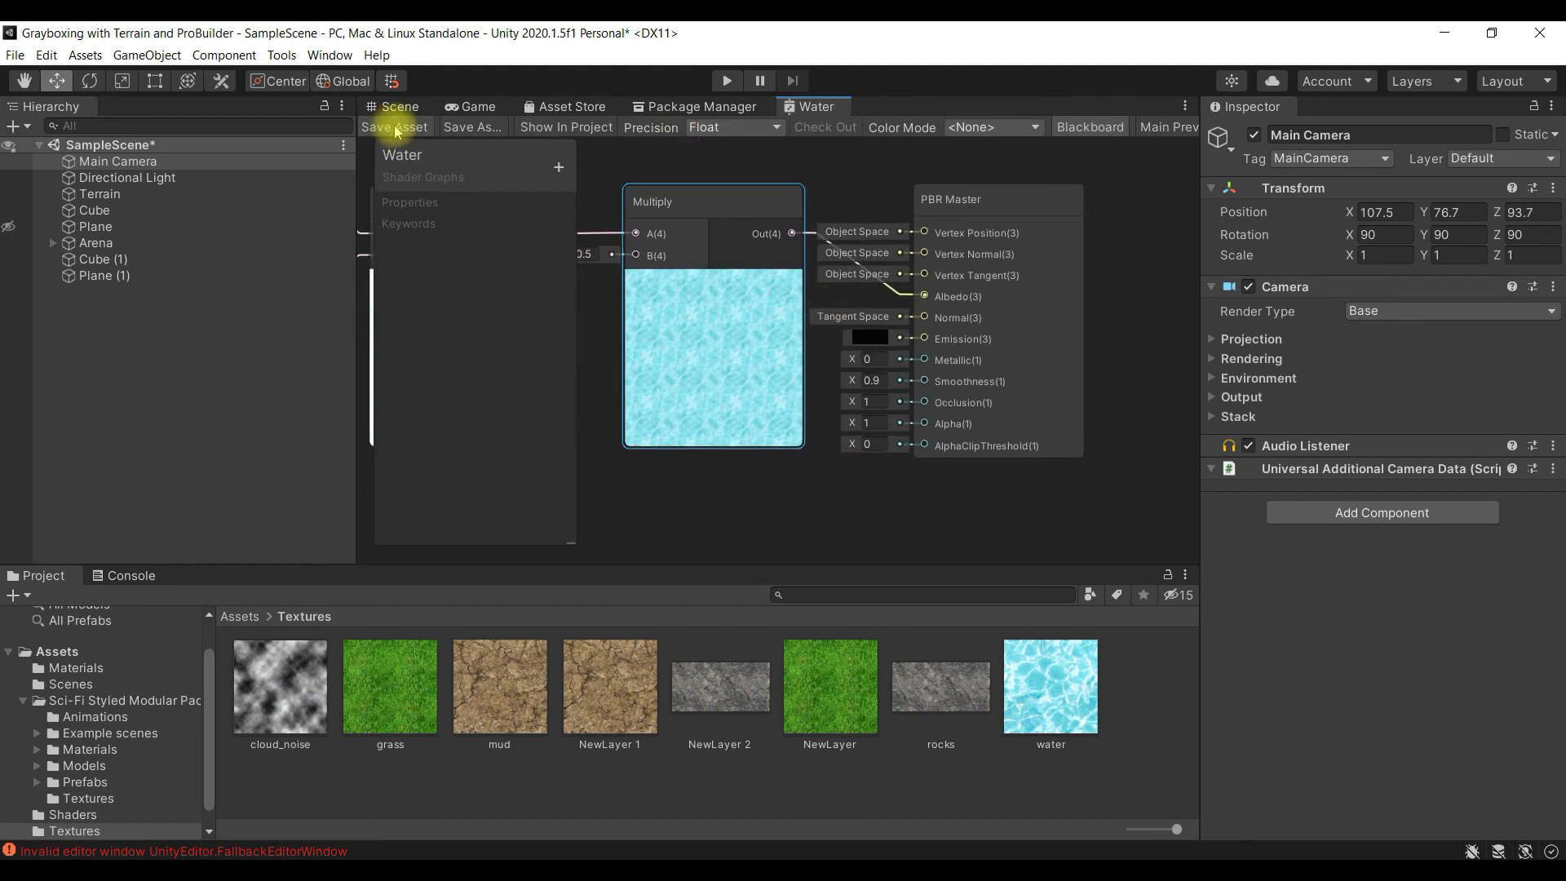
click(402, 111)
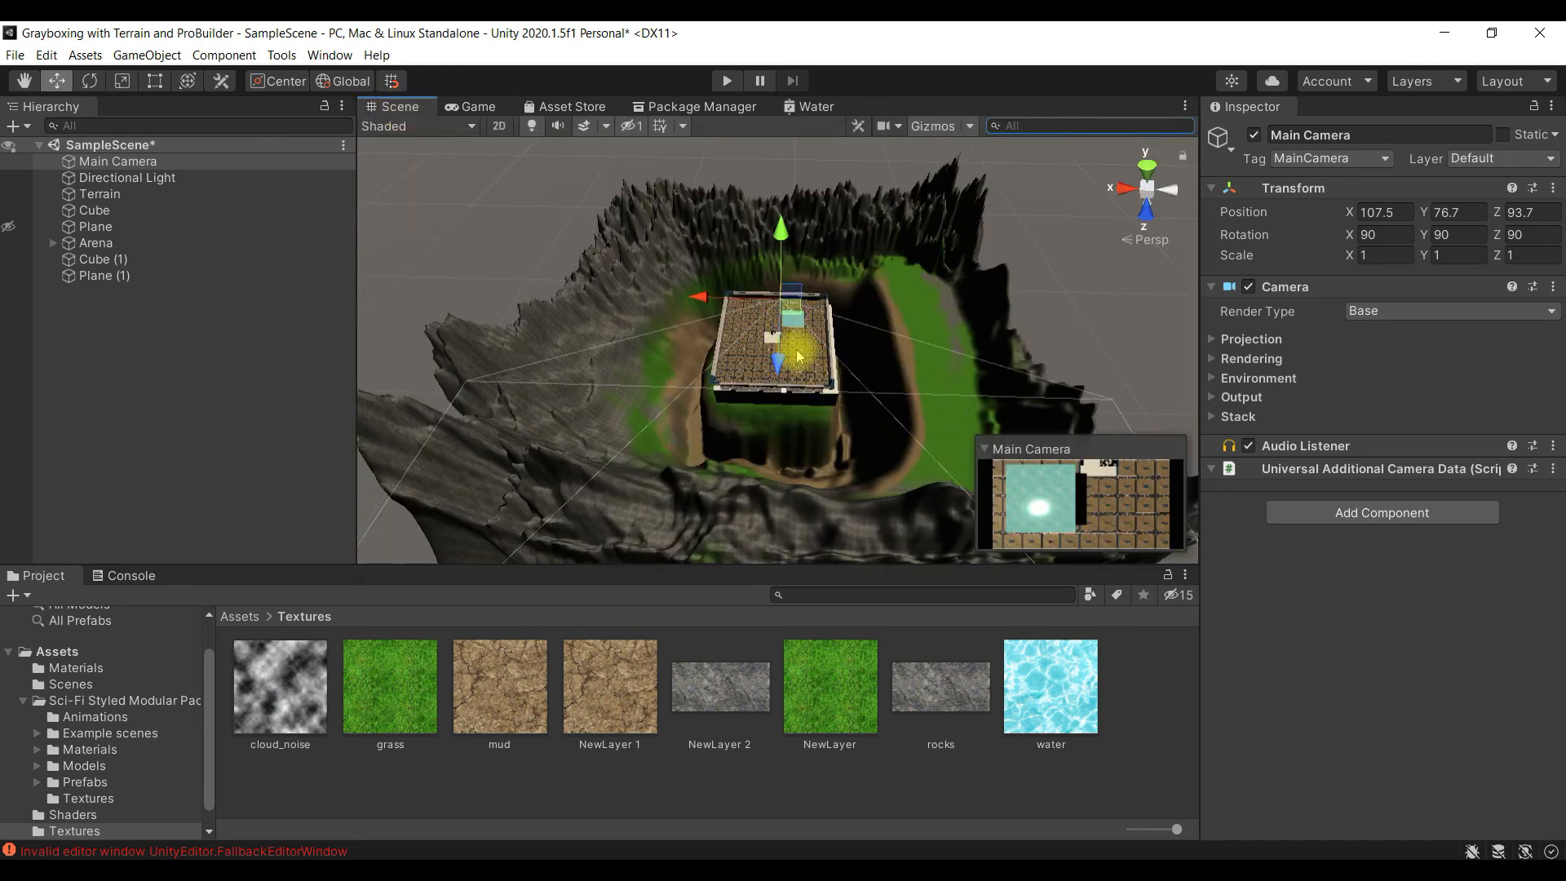
- Run the scene in Play mode to check the animated water plane in the arena, and stop it again
scroll(799, 356, up, 10)
alt+drag(826, 299, 840, 428)
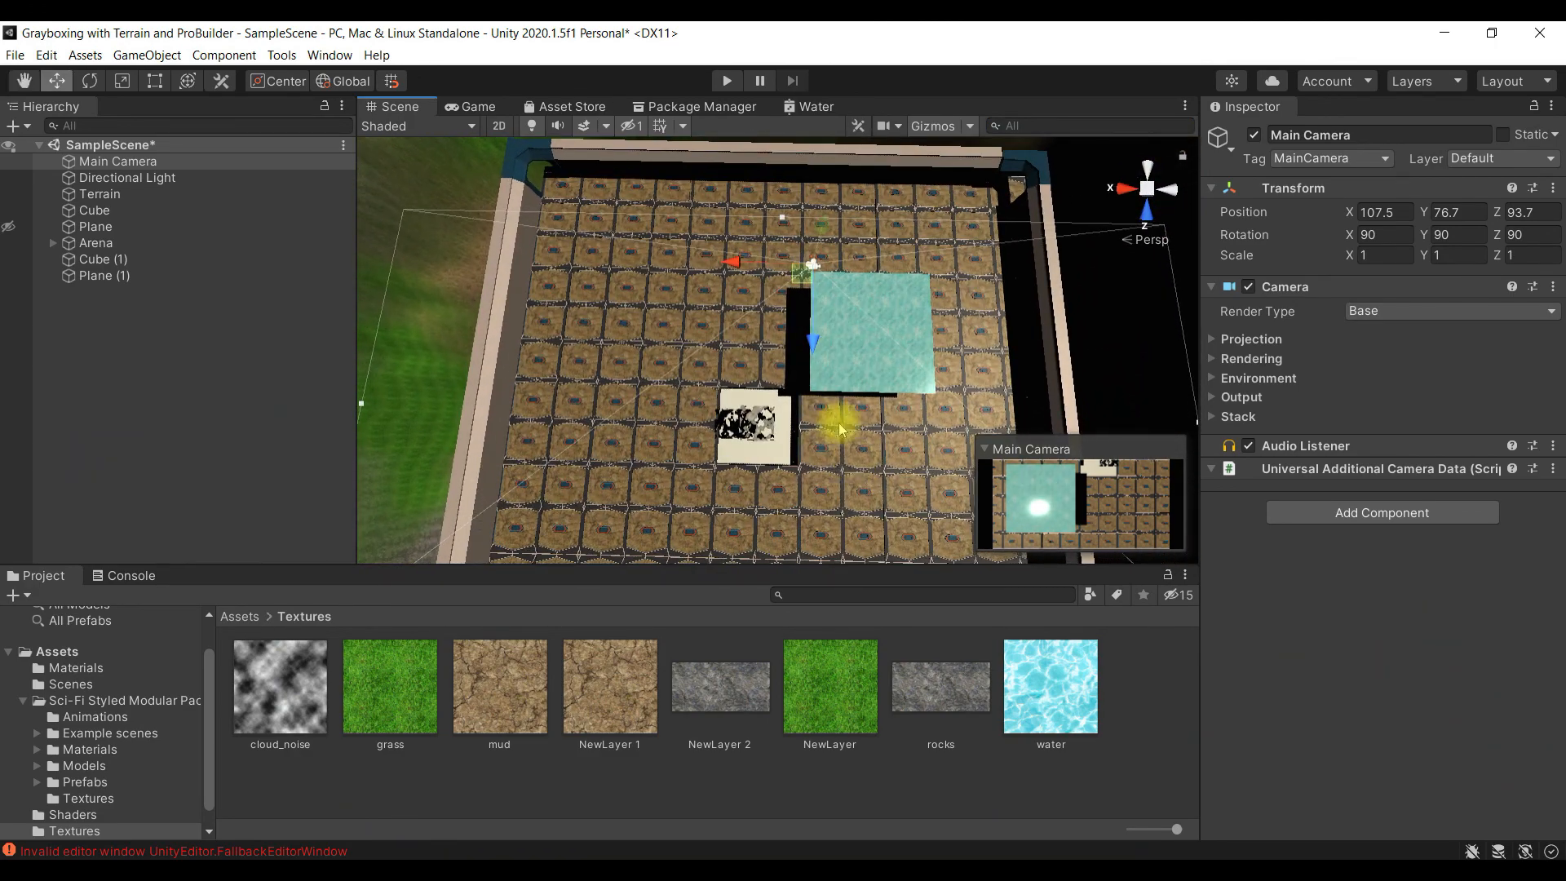
click(728, 80)
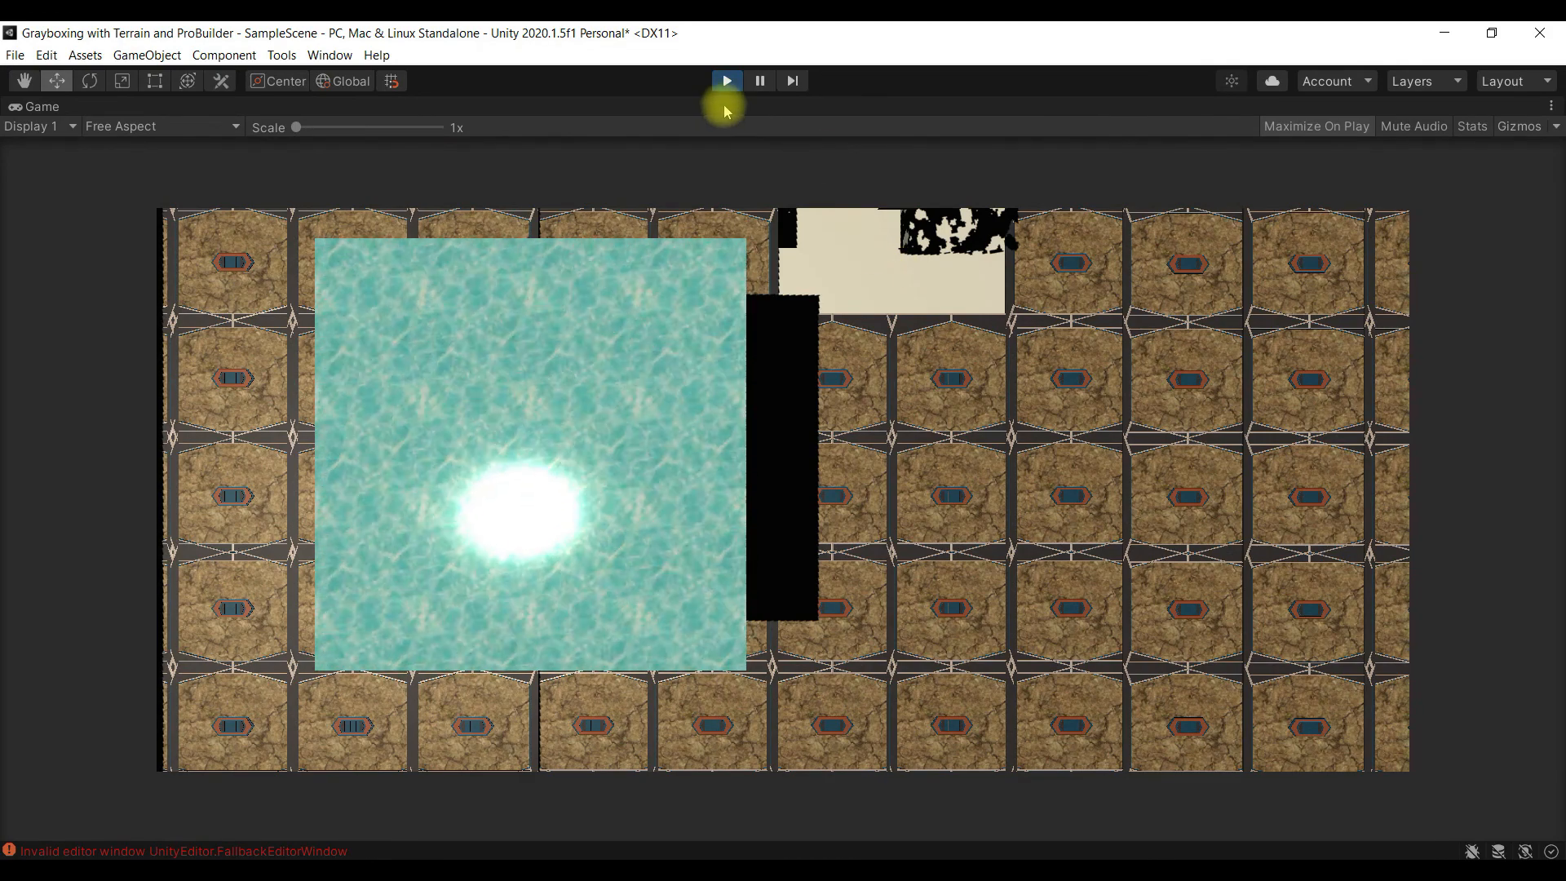
click(729, 81)
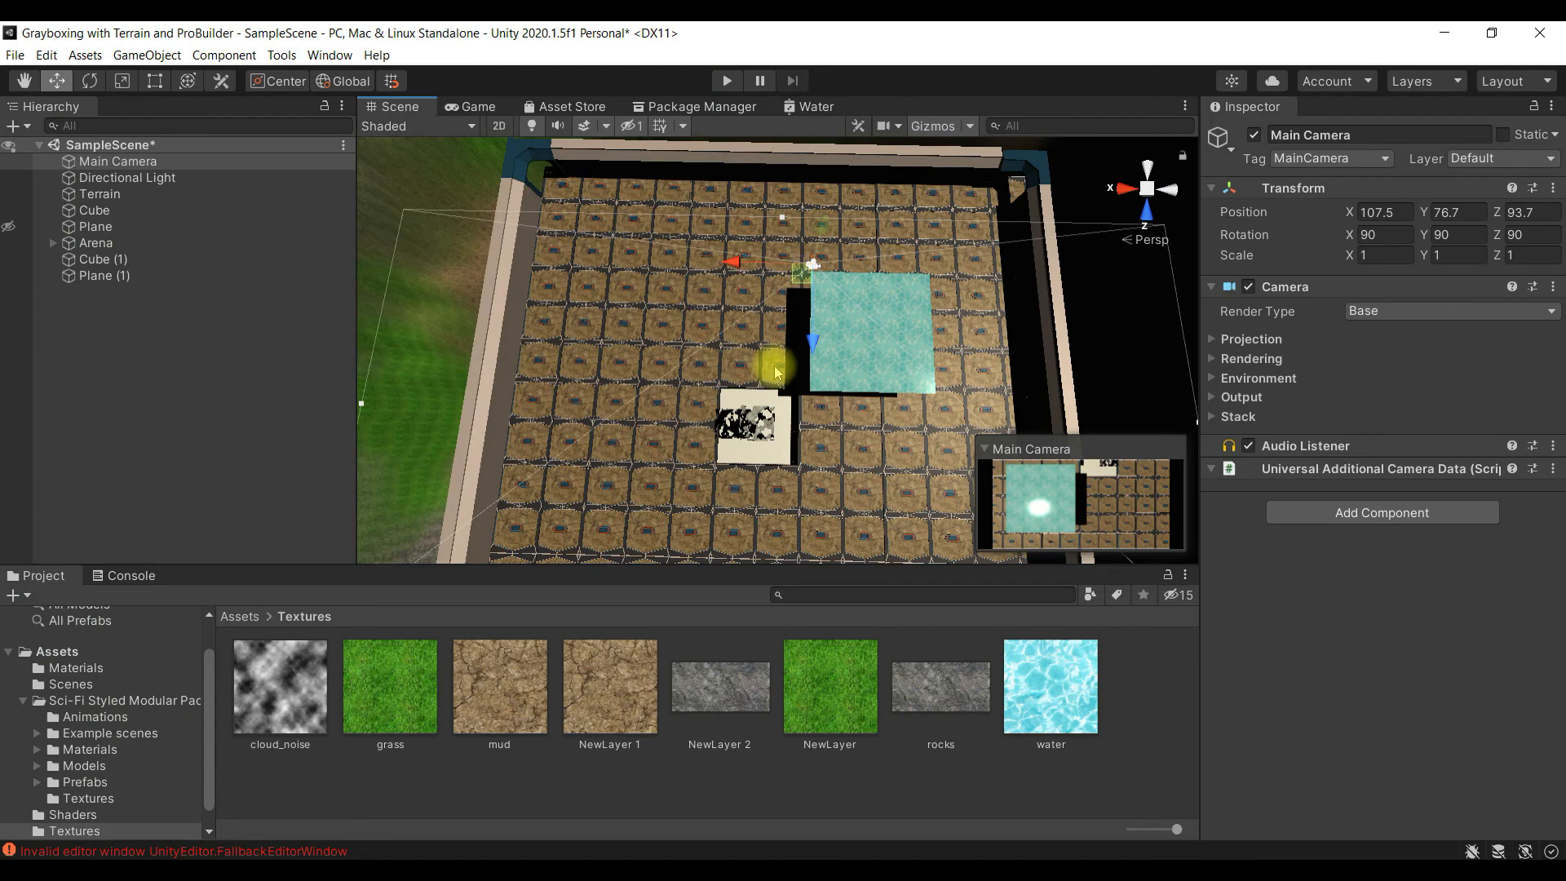
- Move the water plane, Plane (1), to the middle of the arena at about X 110.3 and Z 101.8
scroll(779, 380, down, 4)
scroll(806, 367, up, 3)
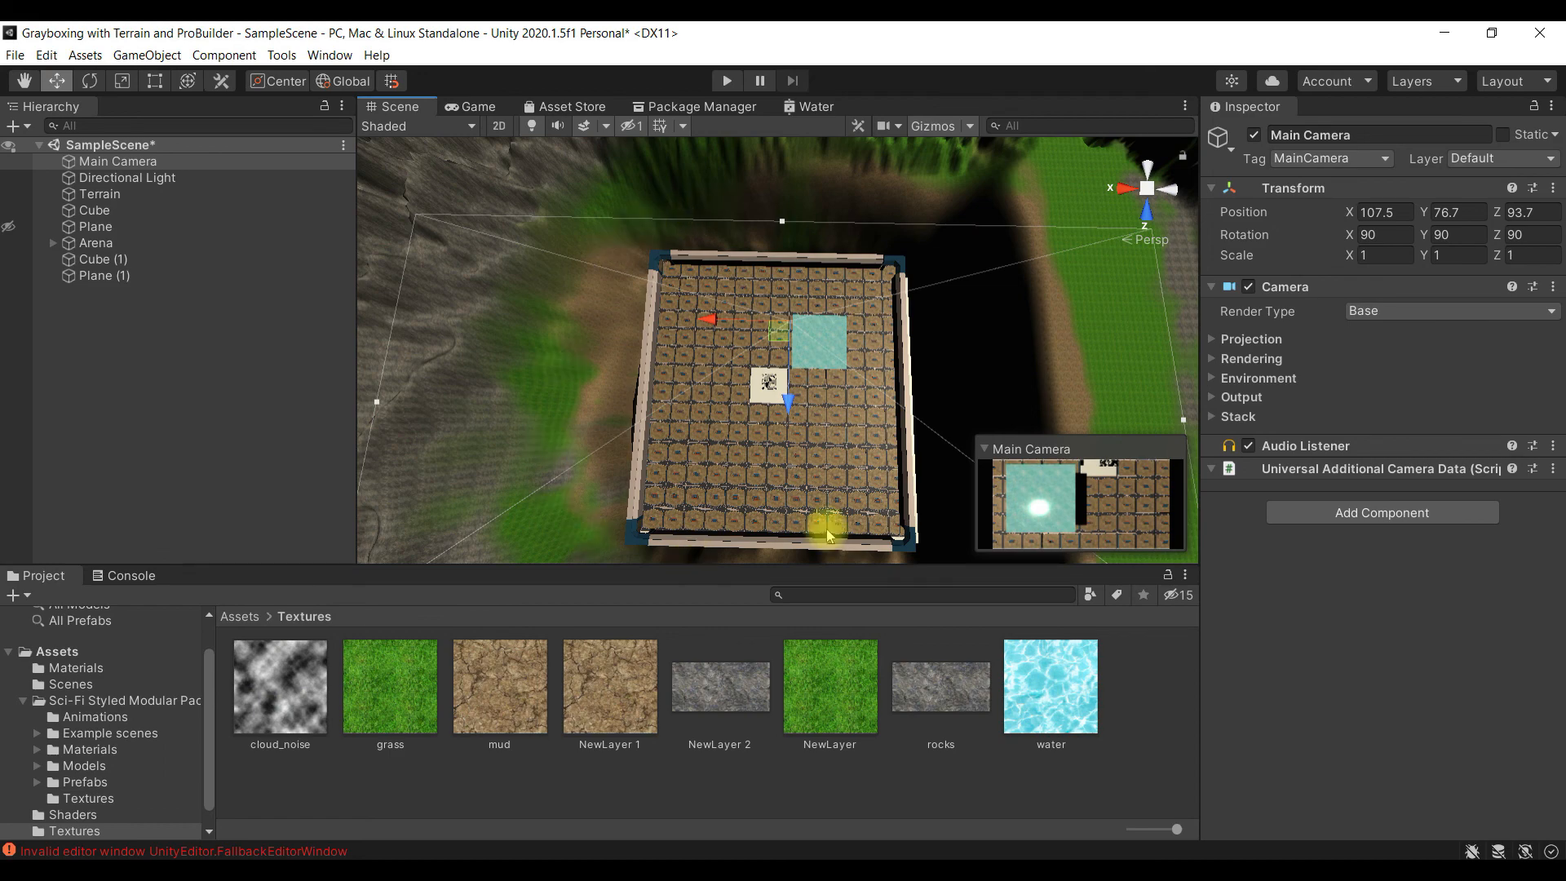
click(143, 279)
double_click(144, 279)
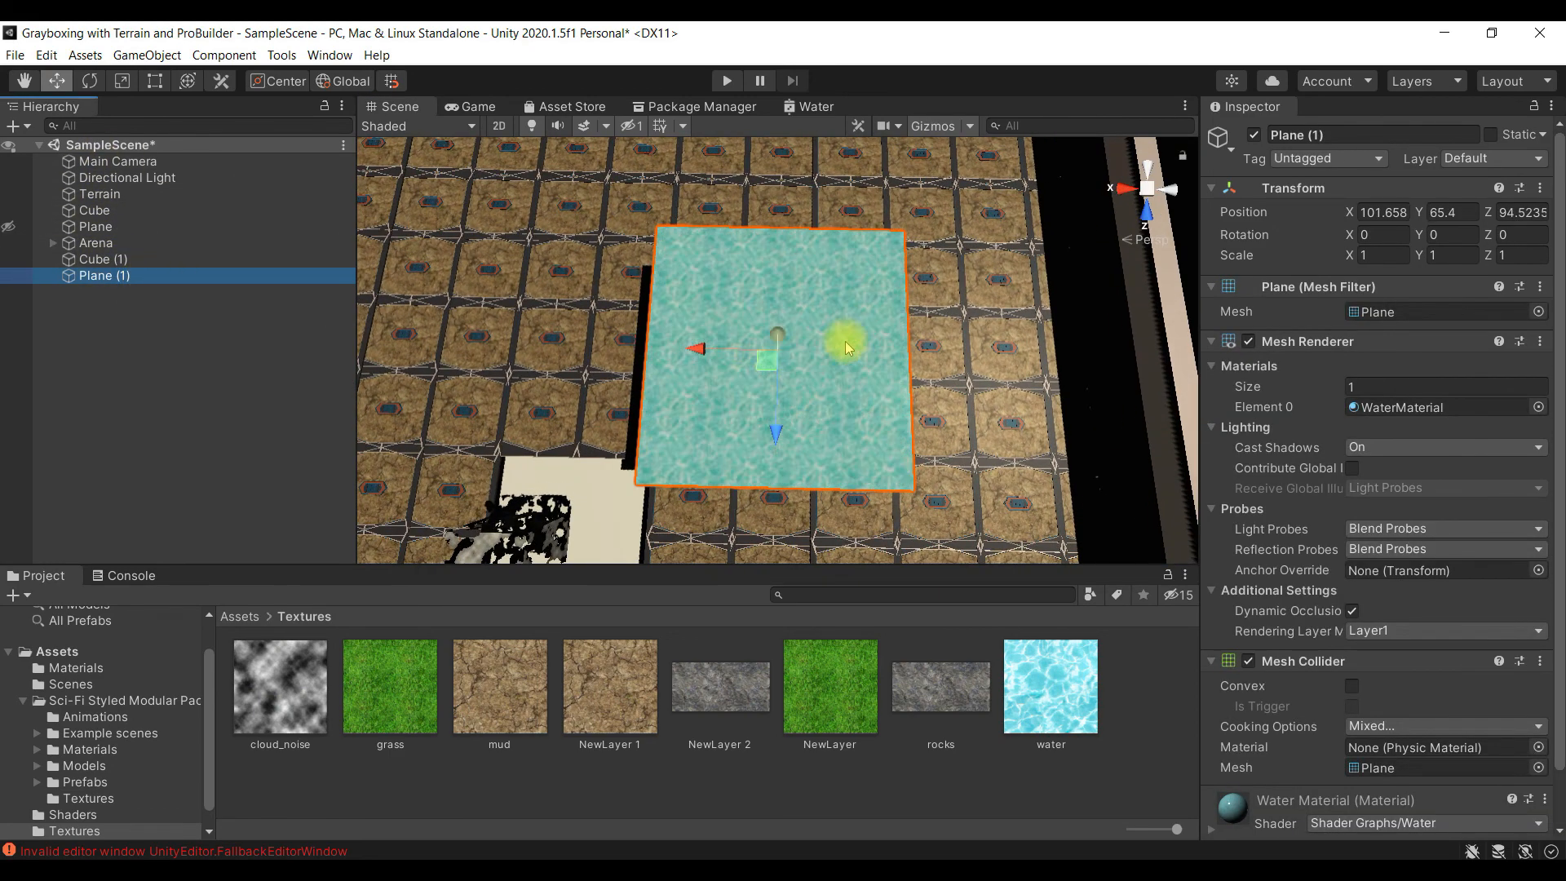
scroll(849, 349, down, 5)
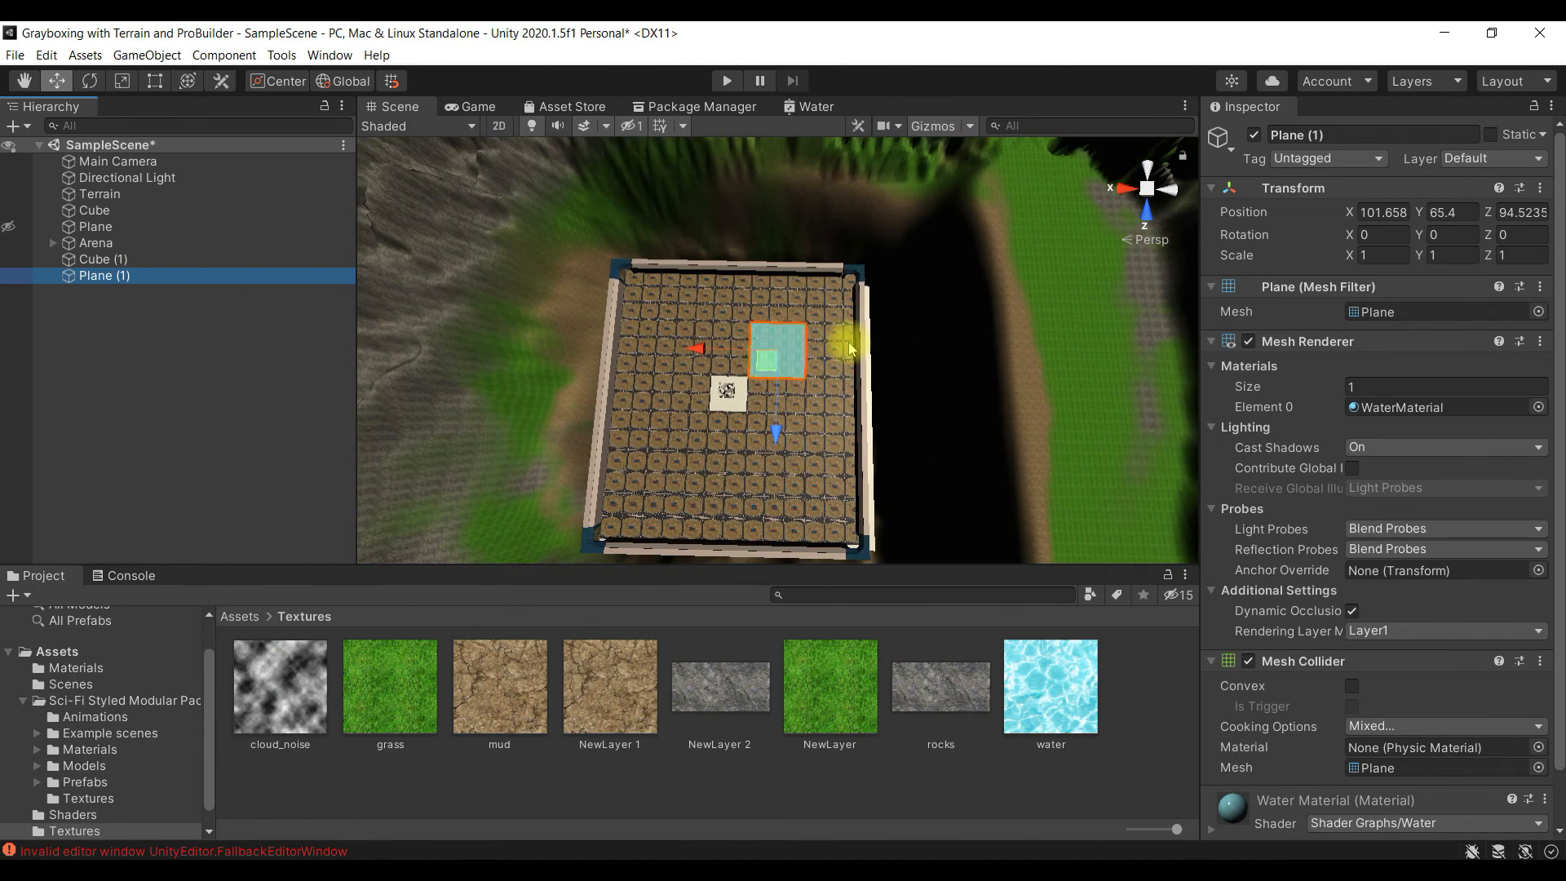
key(e)
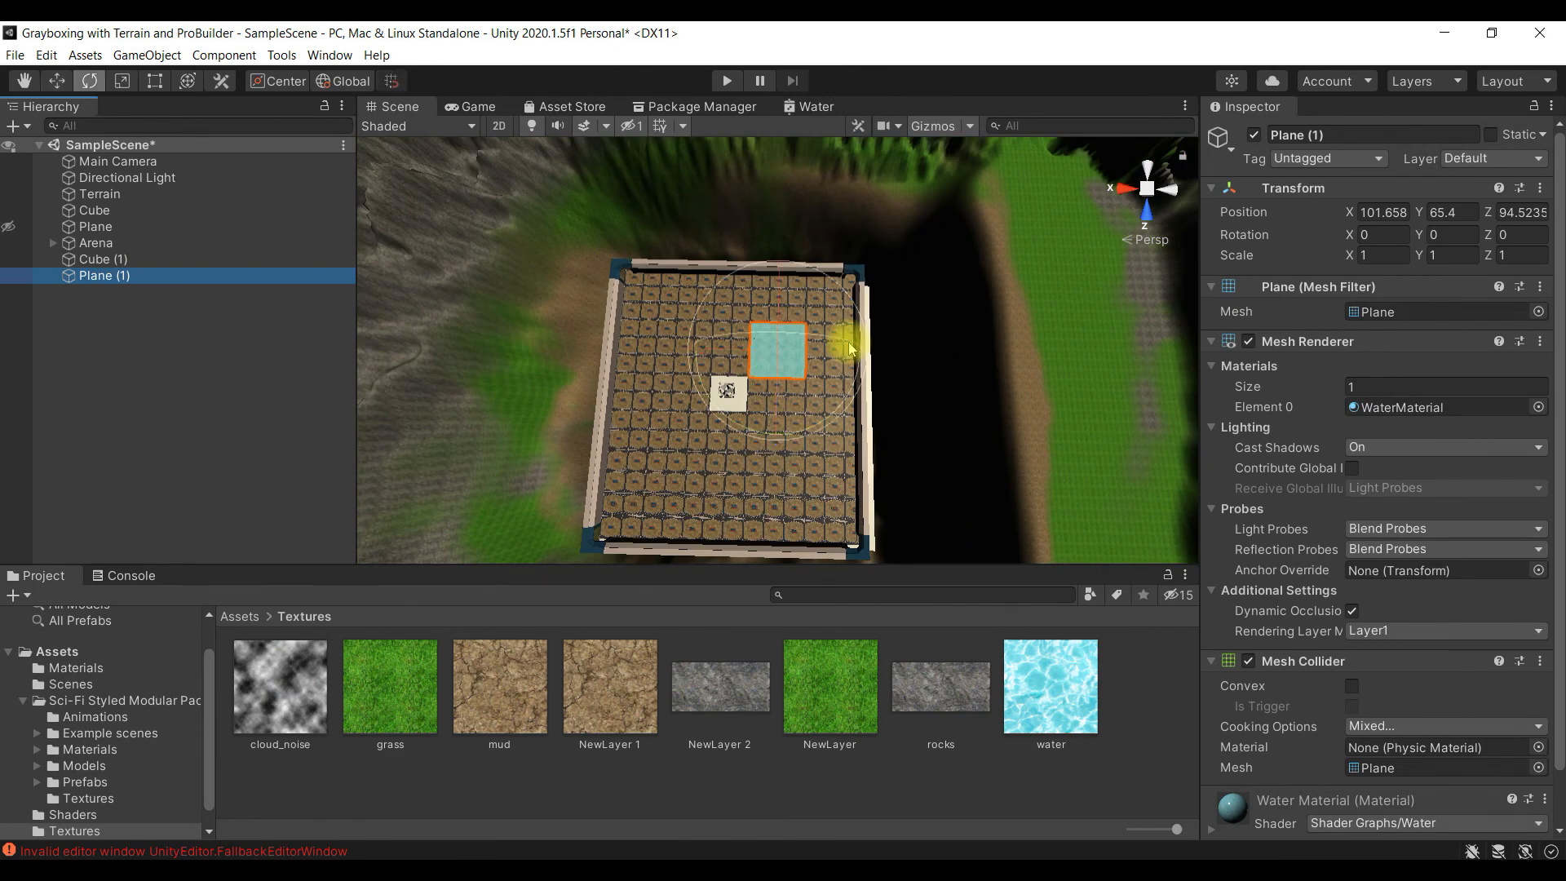
key(w)
drag(772, 449, 767, 481)
drag(696, 403, 647, 406)
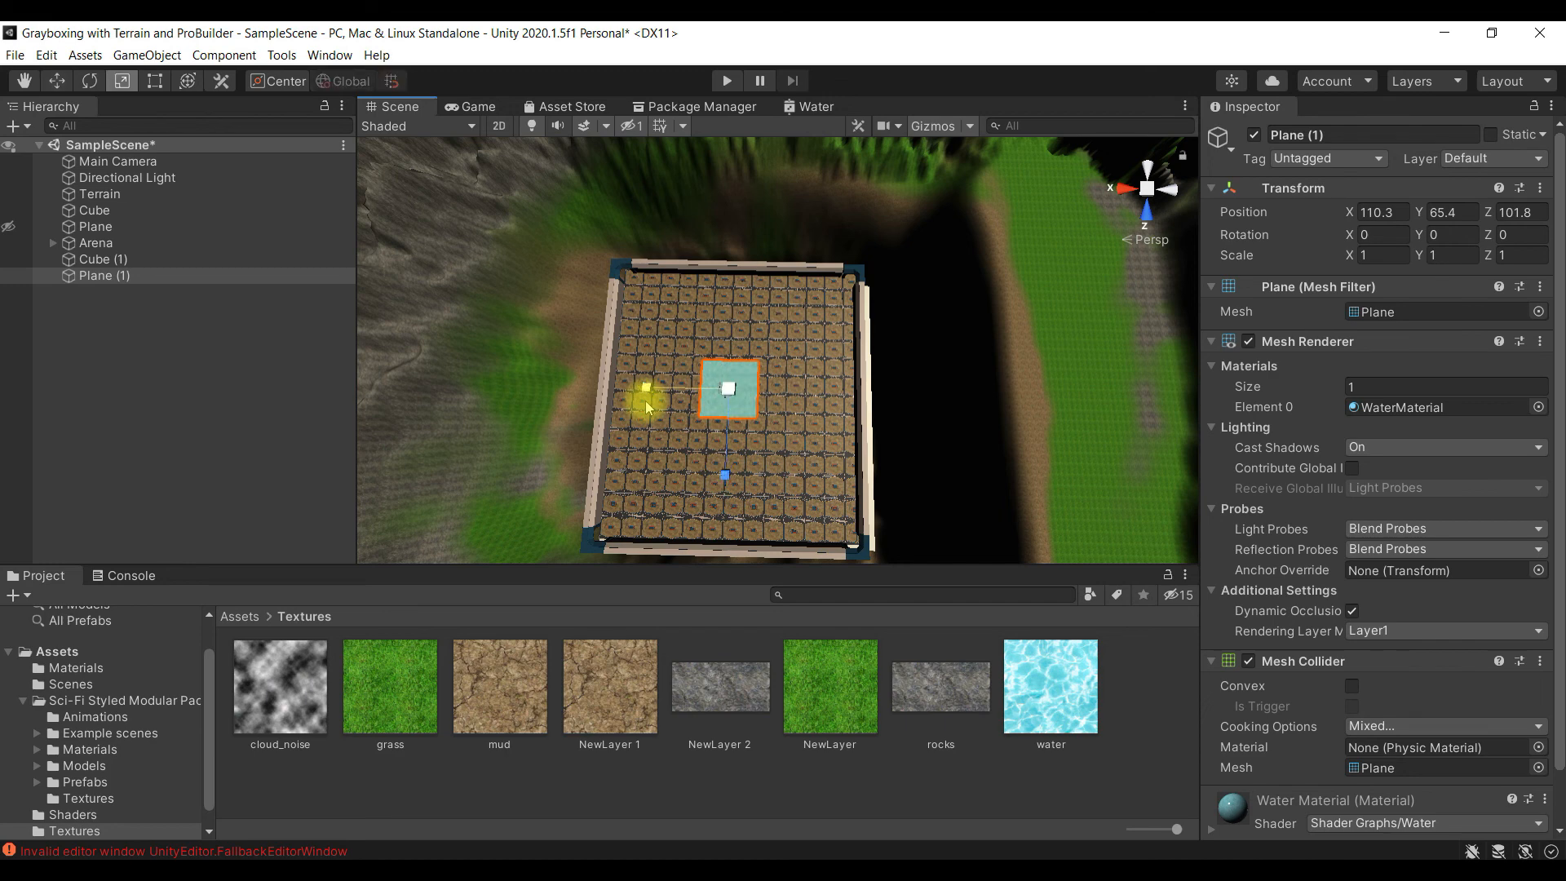
- Scale the water plane uniformly to about 9.7 so that it covers the whole arena
drag(758, 378, 863, 265)
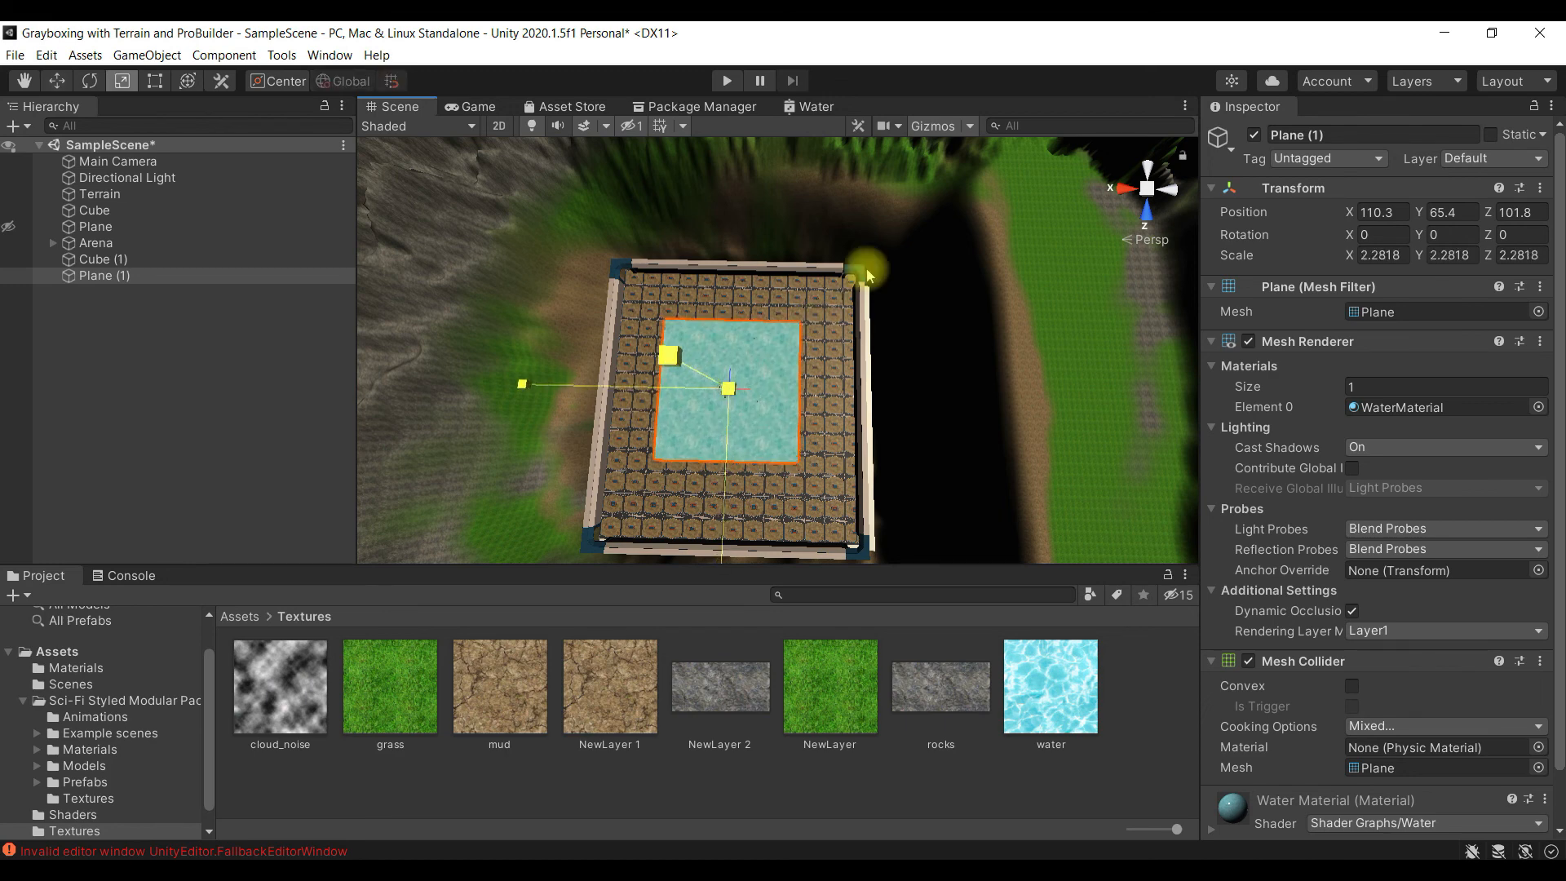
drag(730, 389, 844, 279)
- Lower the water plane below the arena to about Y 42.3 and enlarge it uniformly to about 15.78 to fill the surrounding basin
key(w)
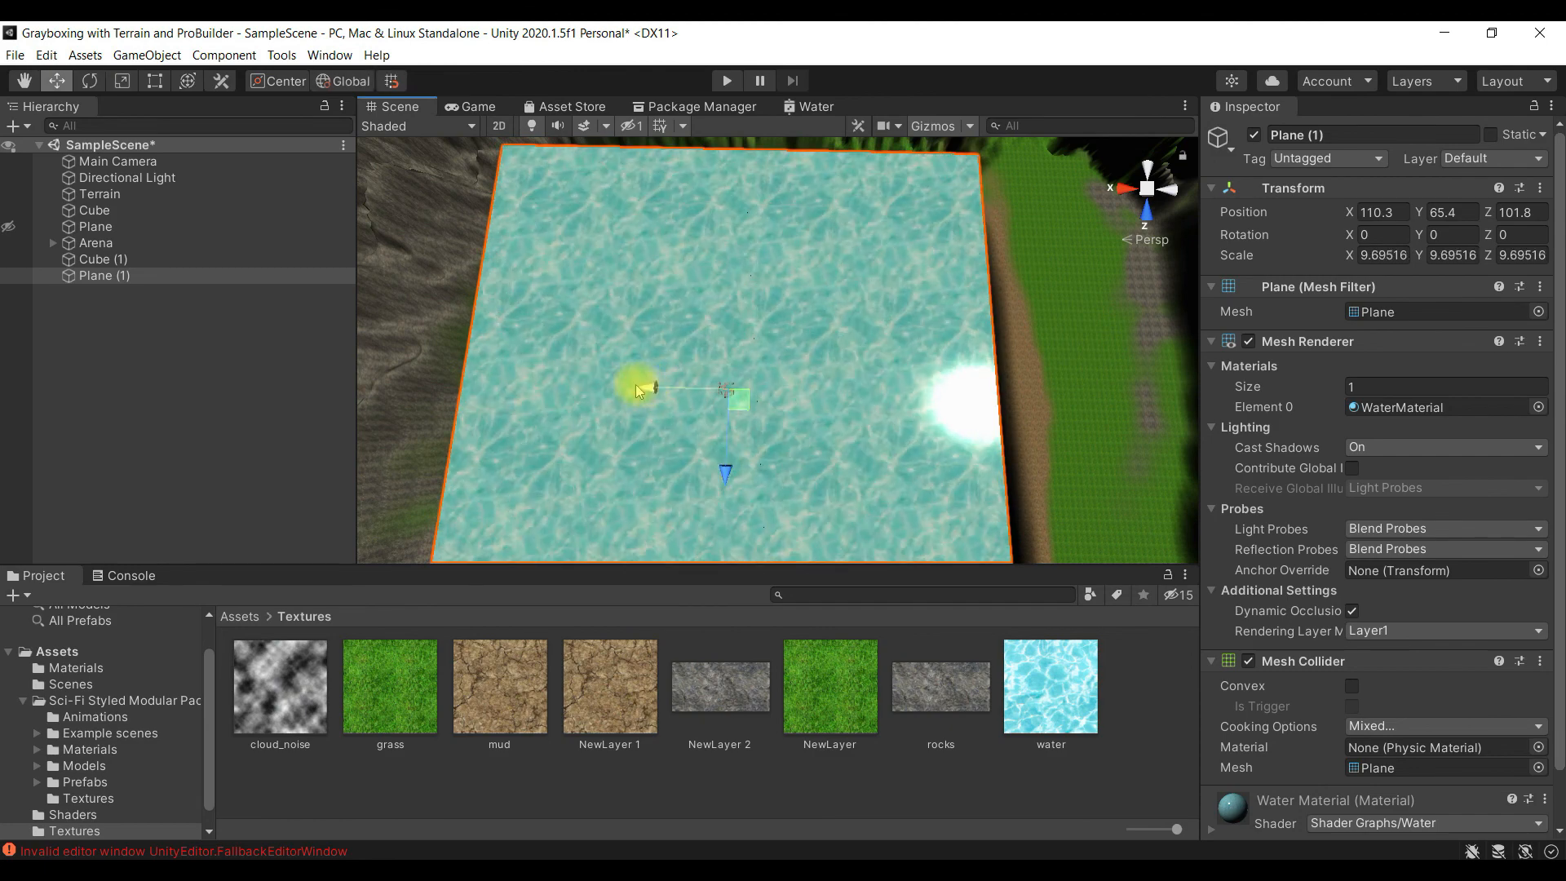
scroll(758, 419, down, 5)
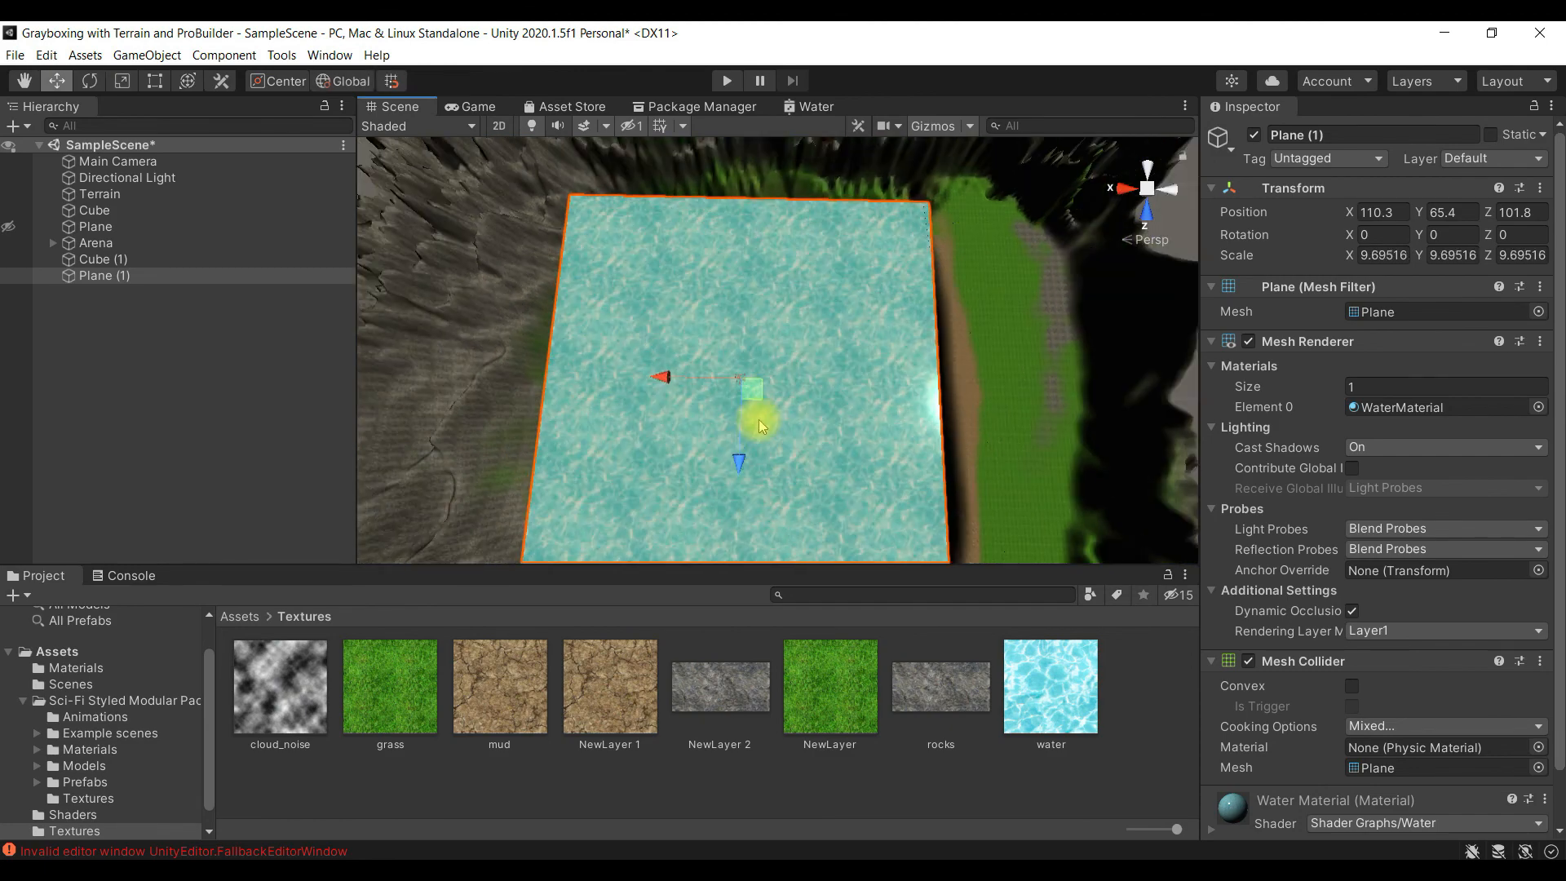
scroll(759, 420, up, 5)
alt+drag(752, 420, 522, 245)
drag(780, 244, 813, 324)
key(r)
drag(777, 378, 848, 399)
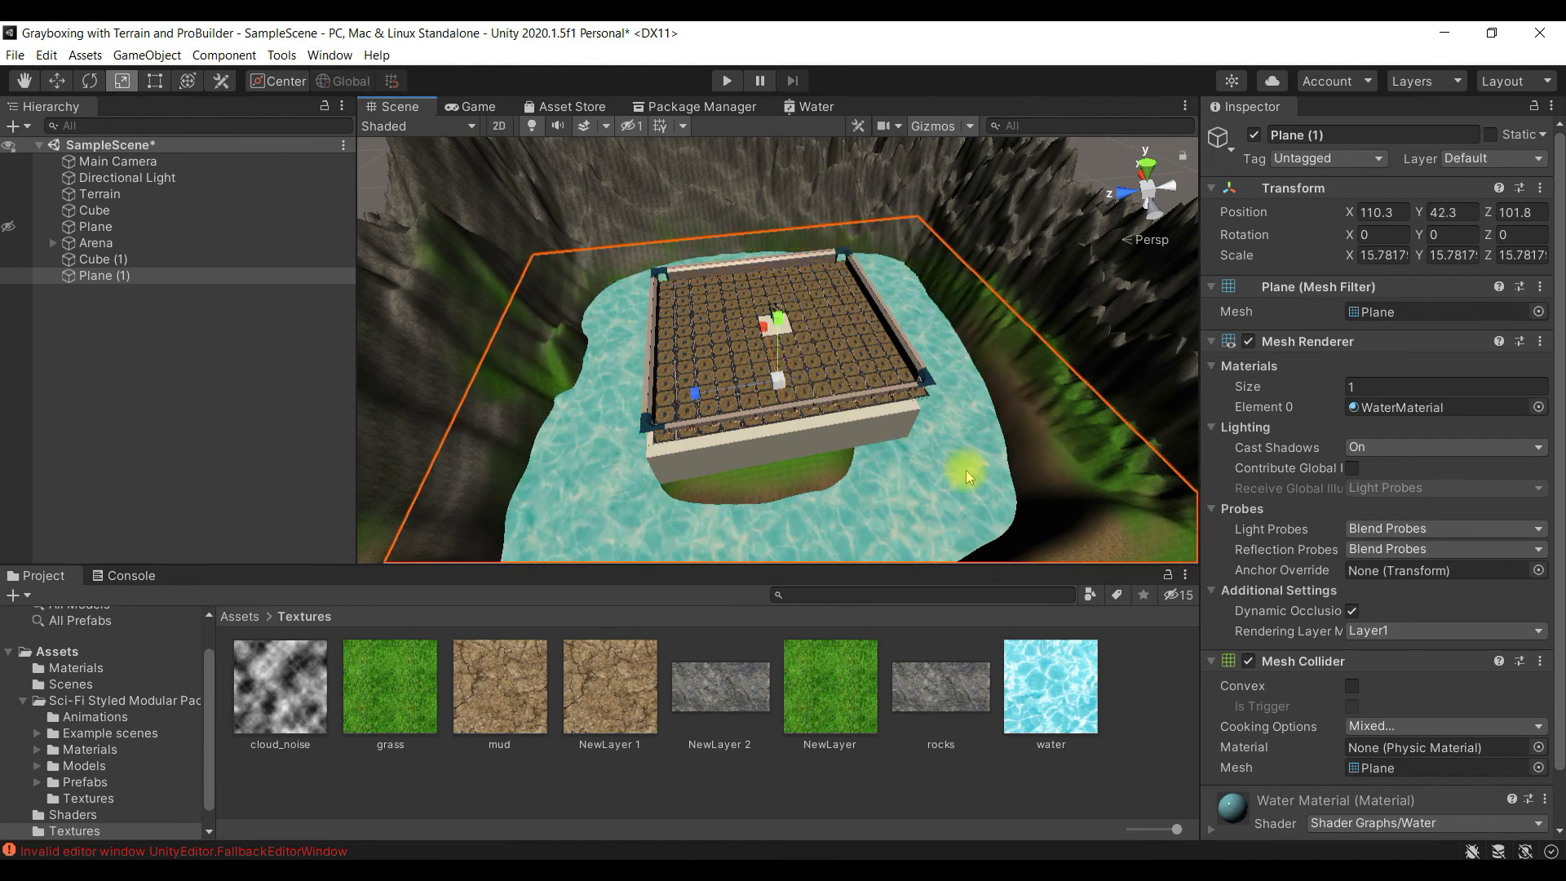
- Inspect the water around the arena from a low side angle and save SampleScene
scroll(966, 469, down, 10)
scroll(966, 471, up, 3)
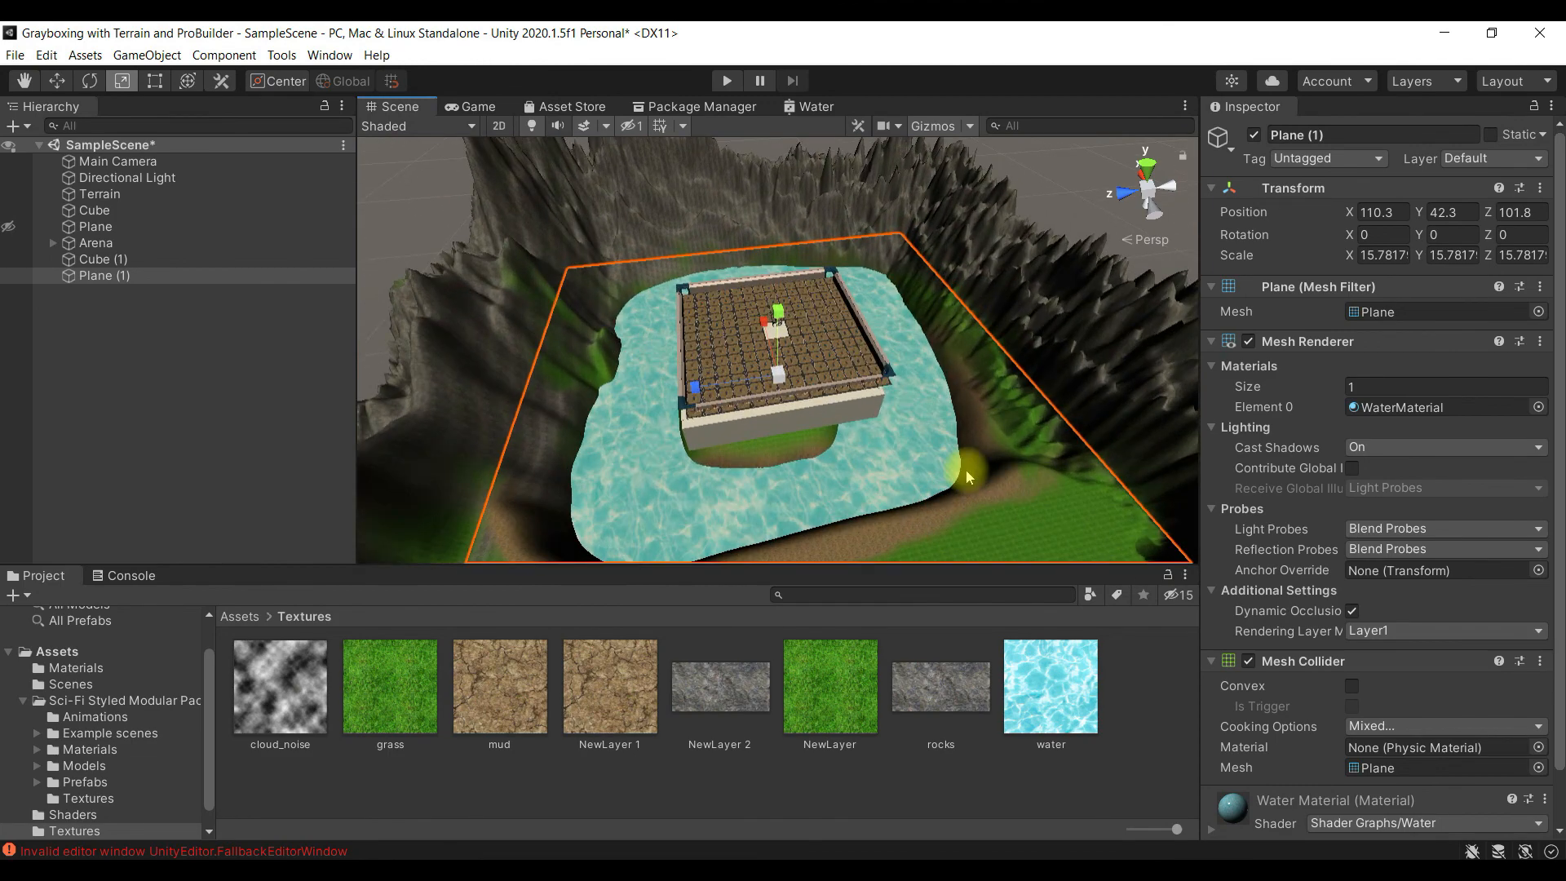
scroll(966, 471, down, 3)
scroll(966, 470, up, 6)
right_drag(822, 488, 948, 427)
key(s)
key(s)
key(w)
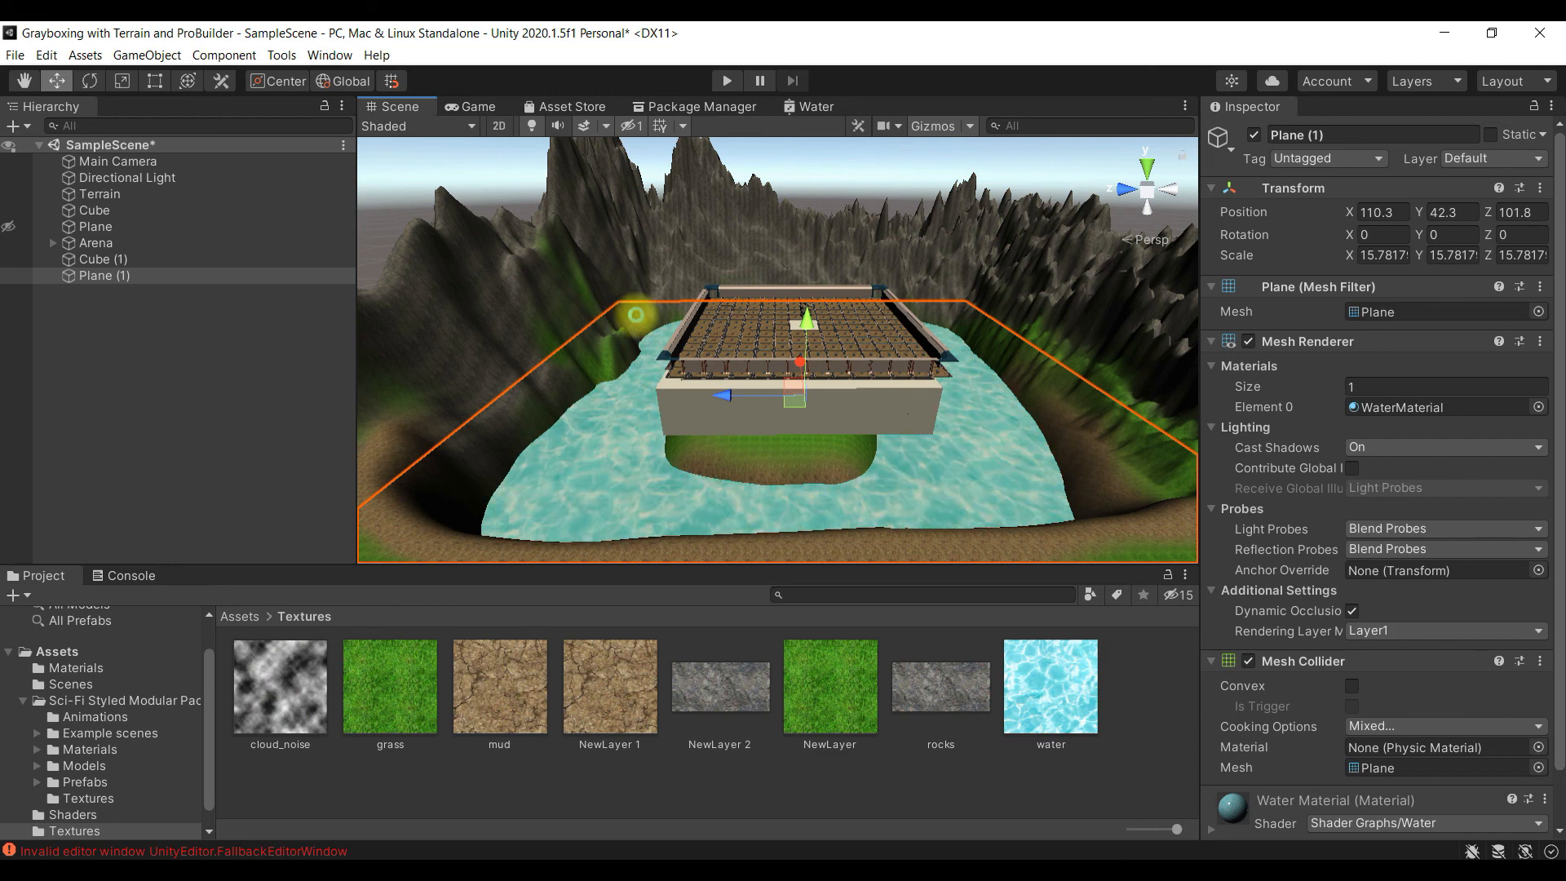
key(ctrl+s)
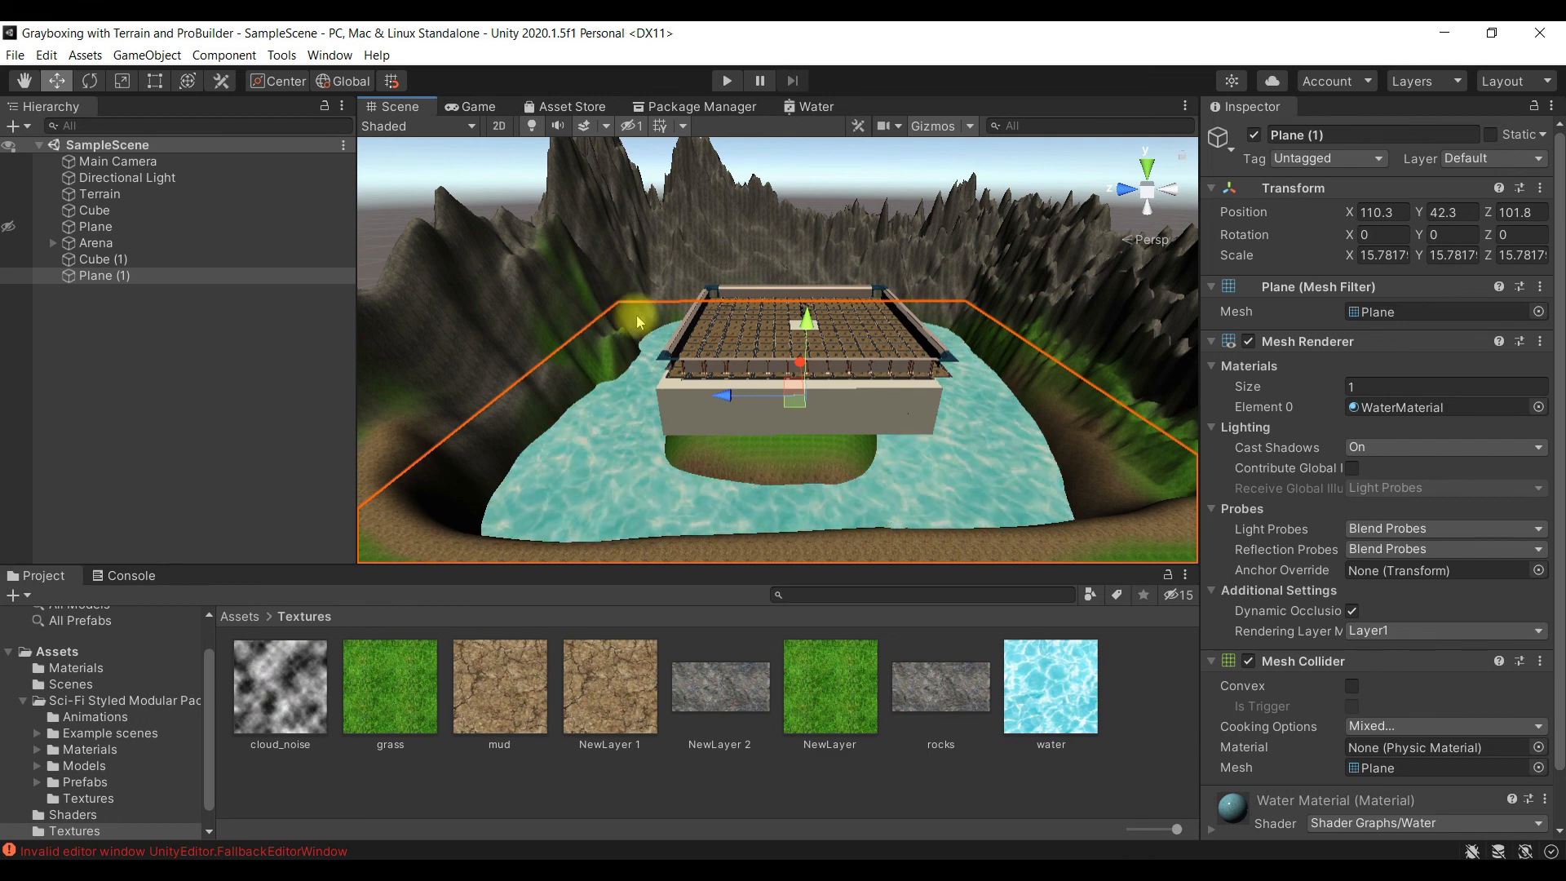